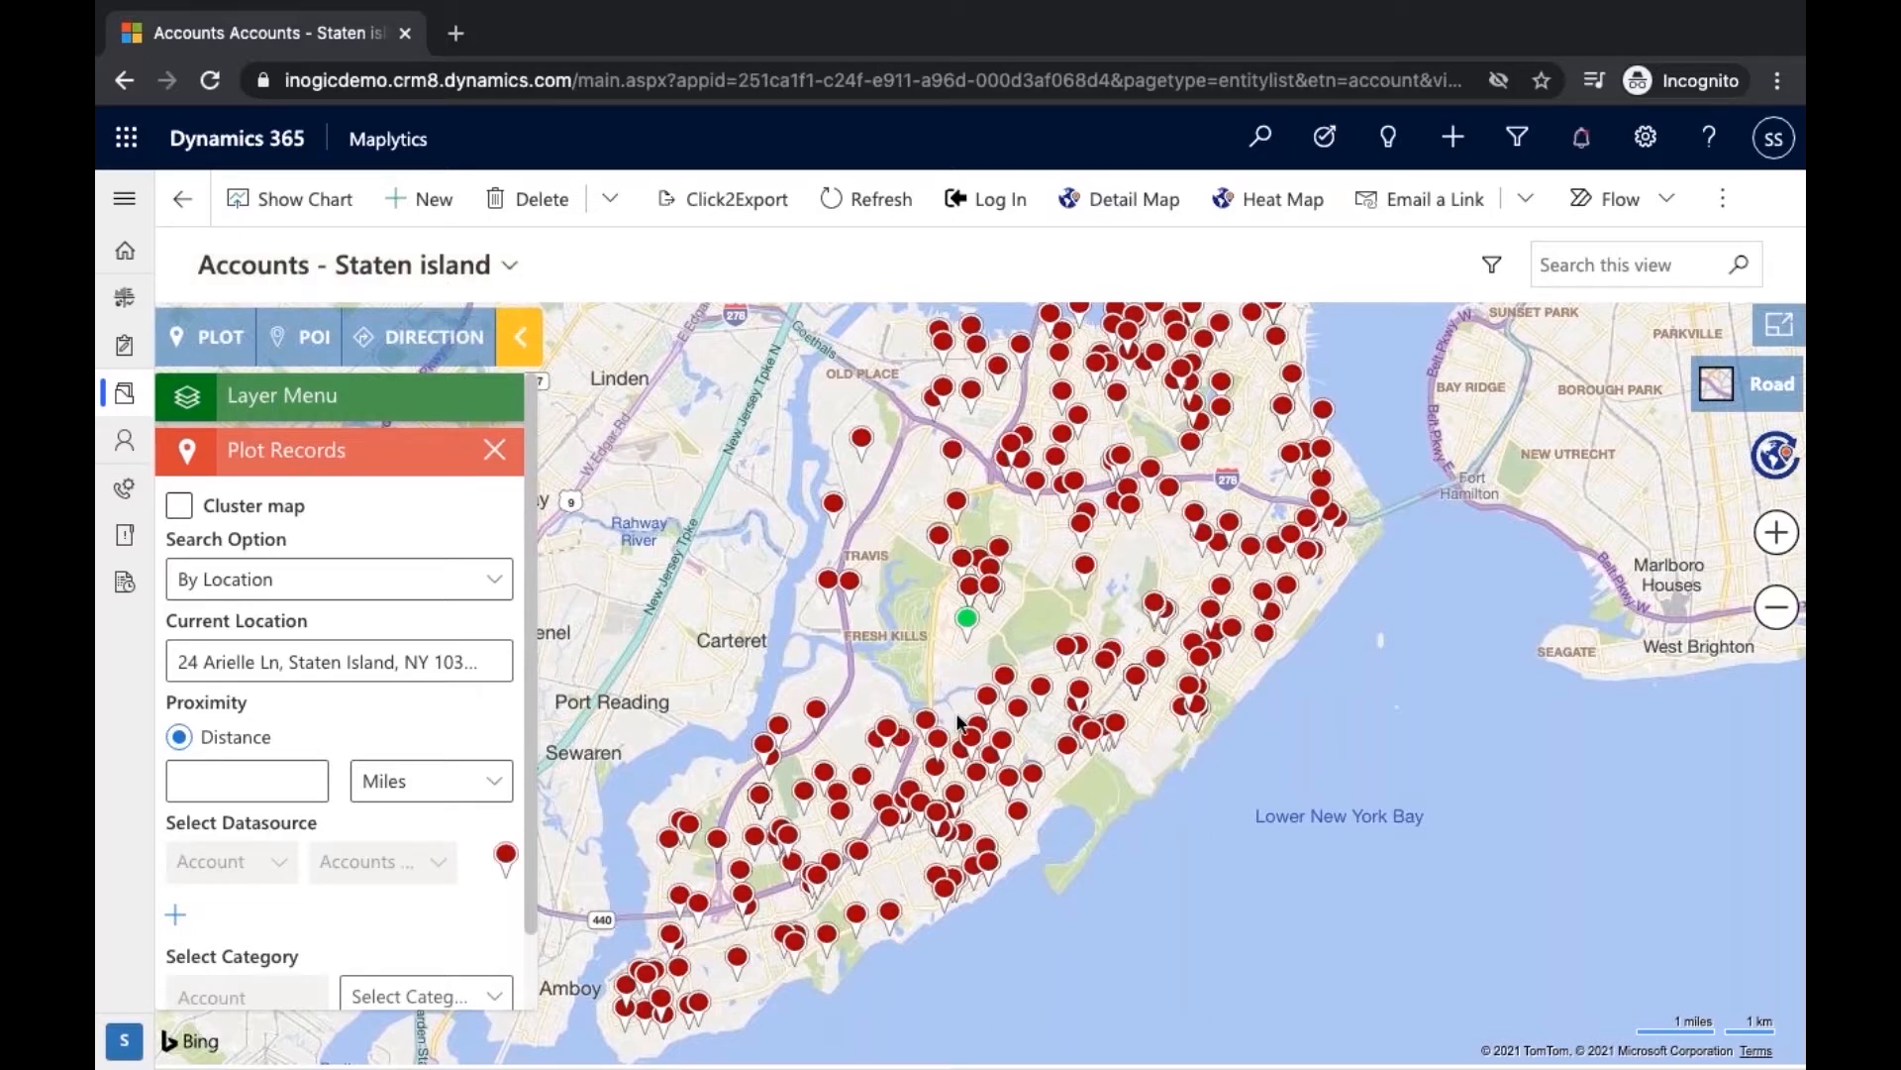
Open the details of the Transportation account pin just northeast of the green current-location marker
mouse_move(1056, 688)
mouse_move(1092, 579)
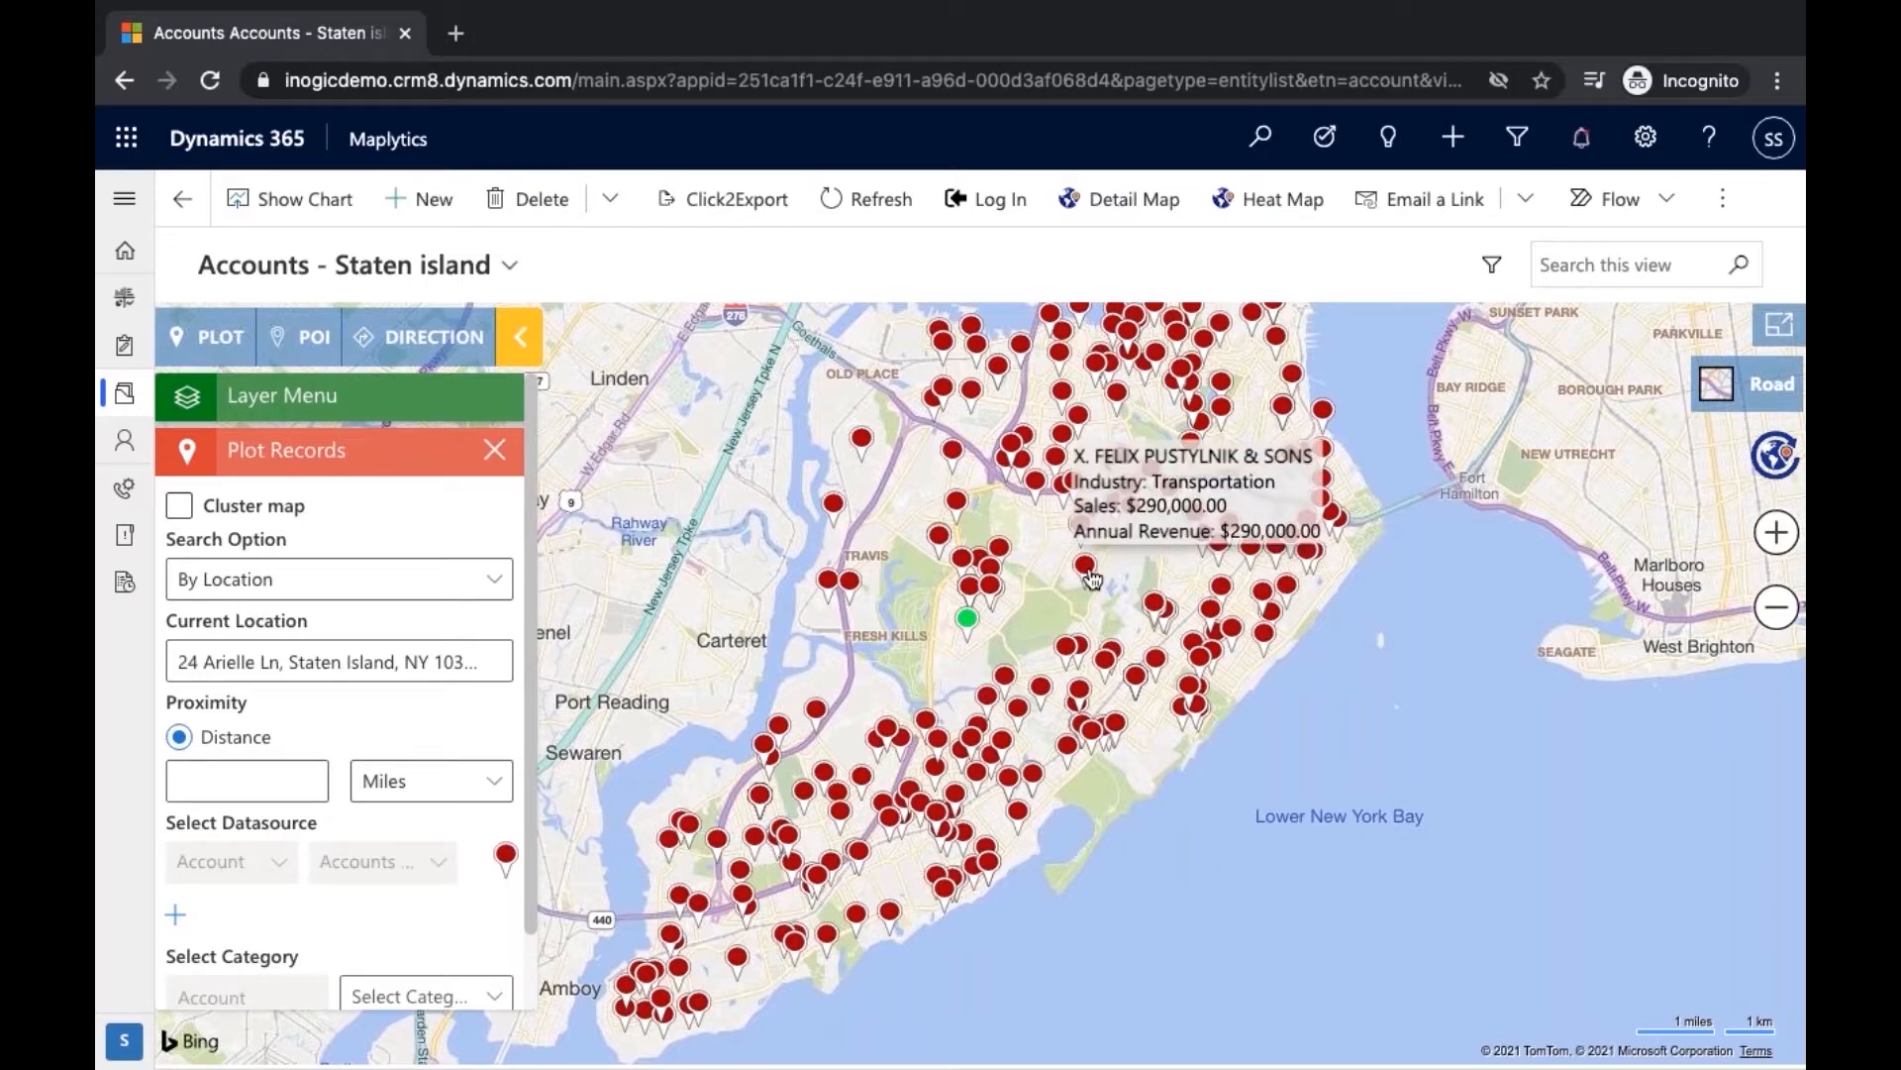
click(1093, 579)
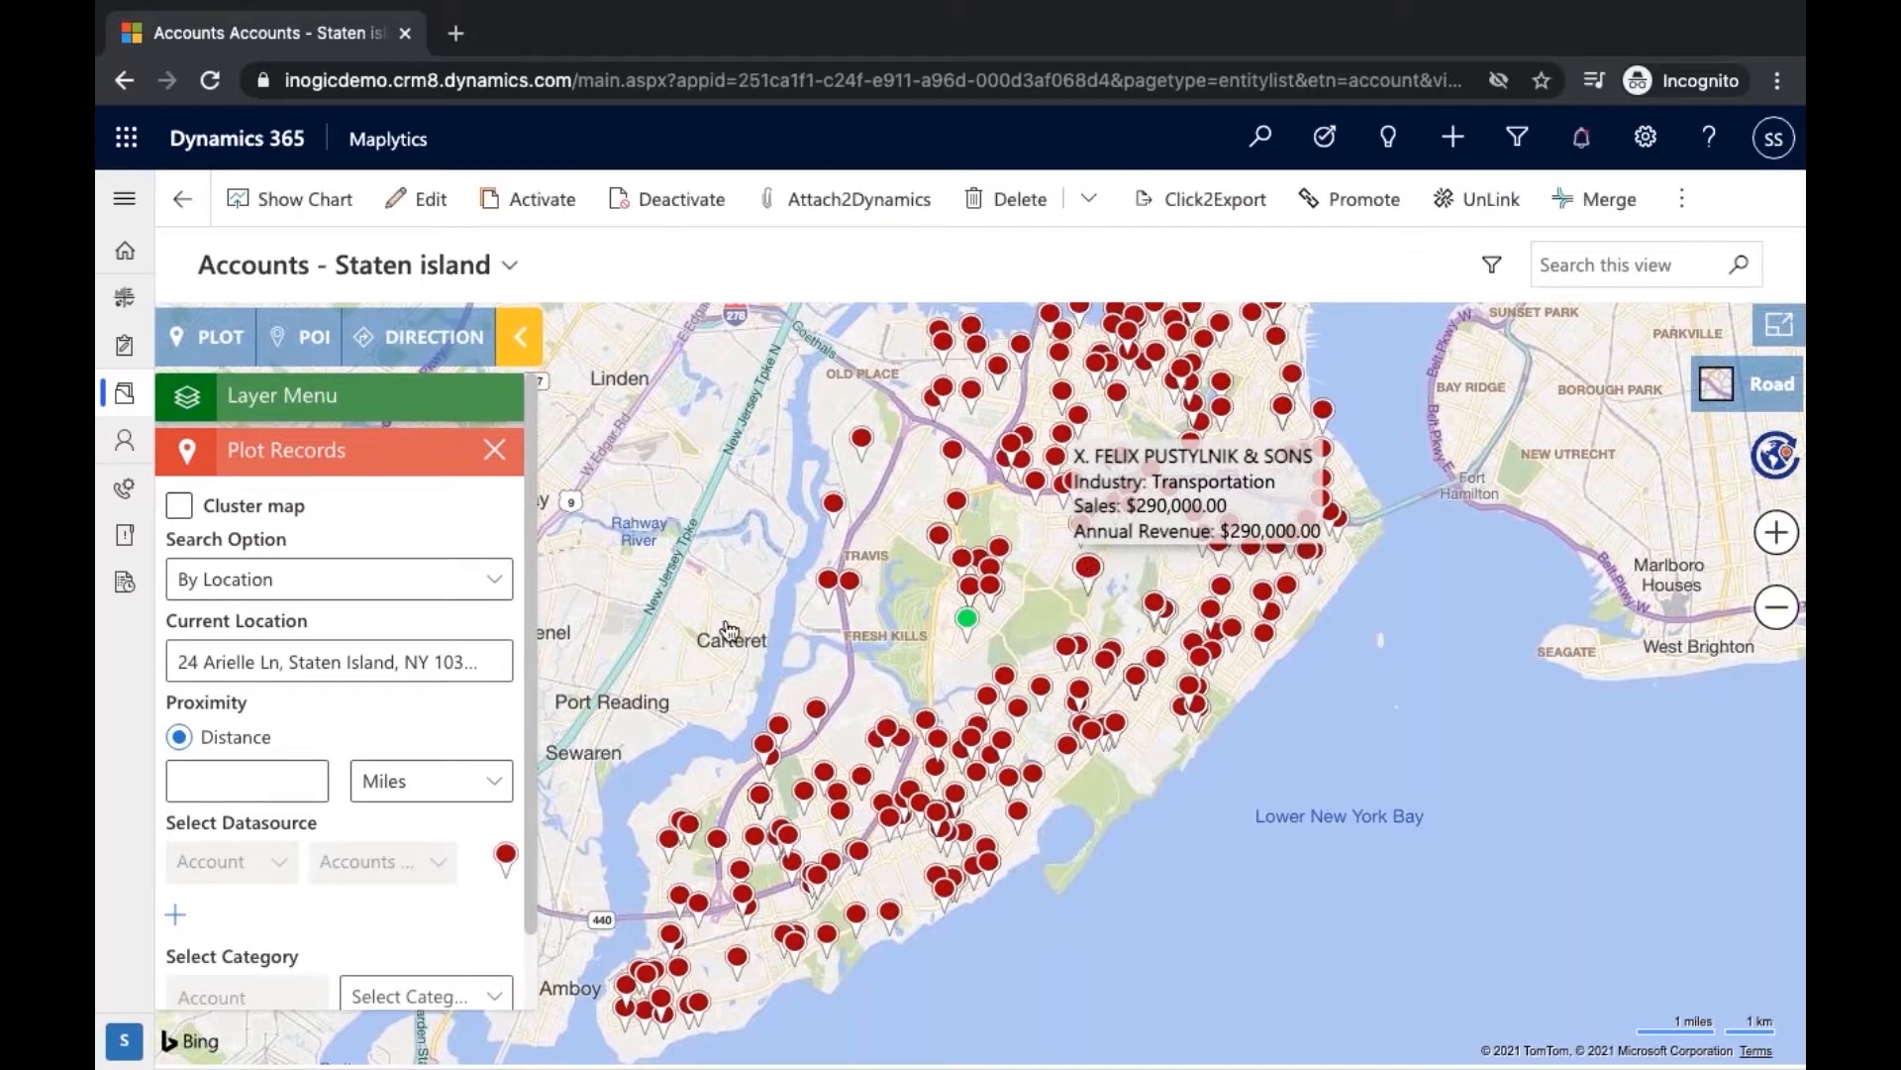
scroll(406, 751, down, 1)
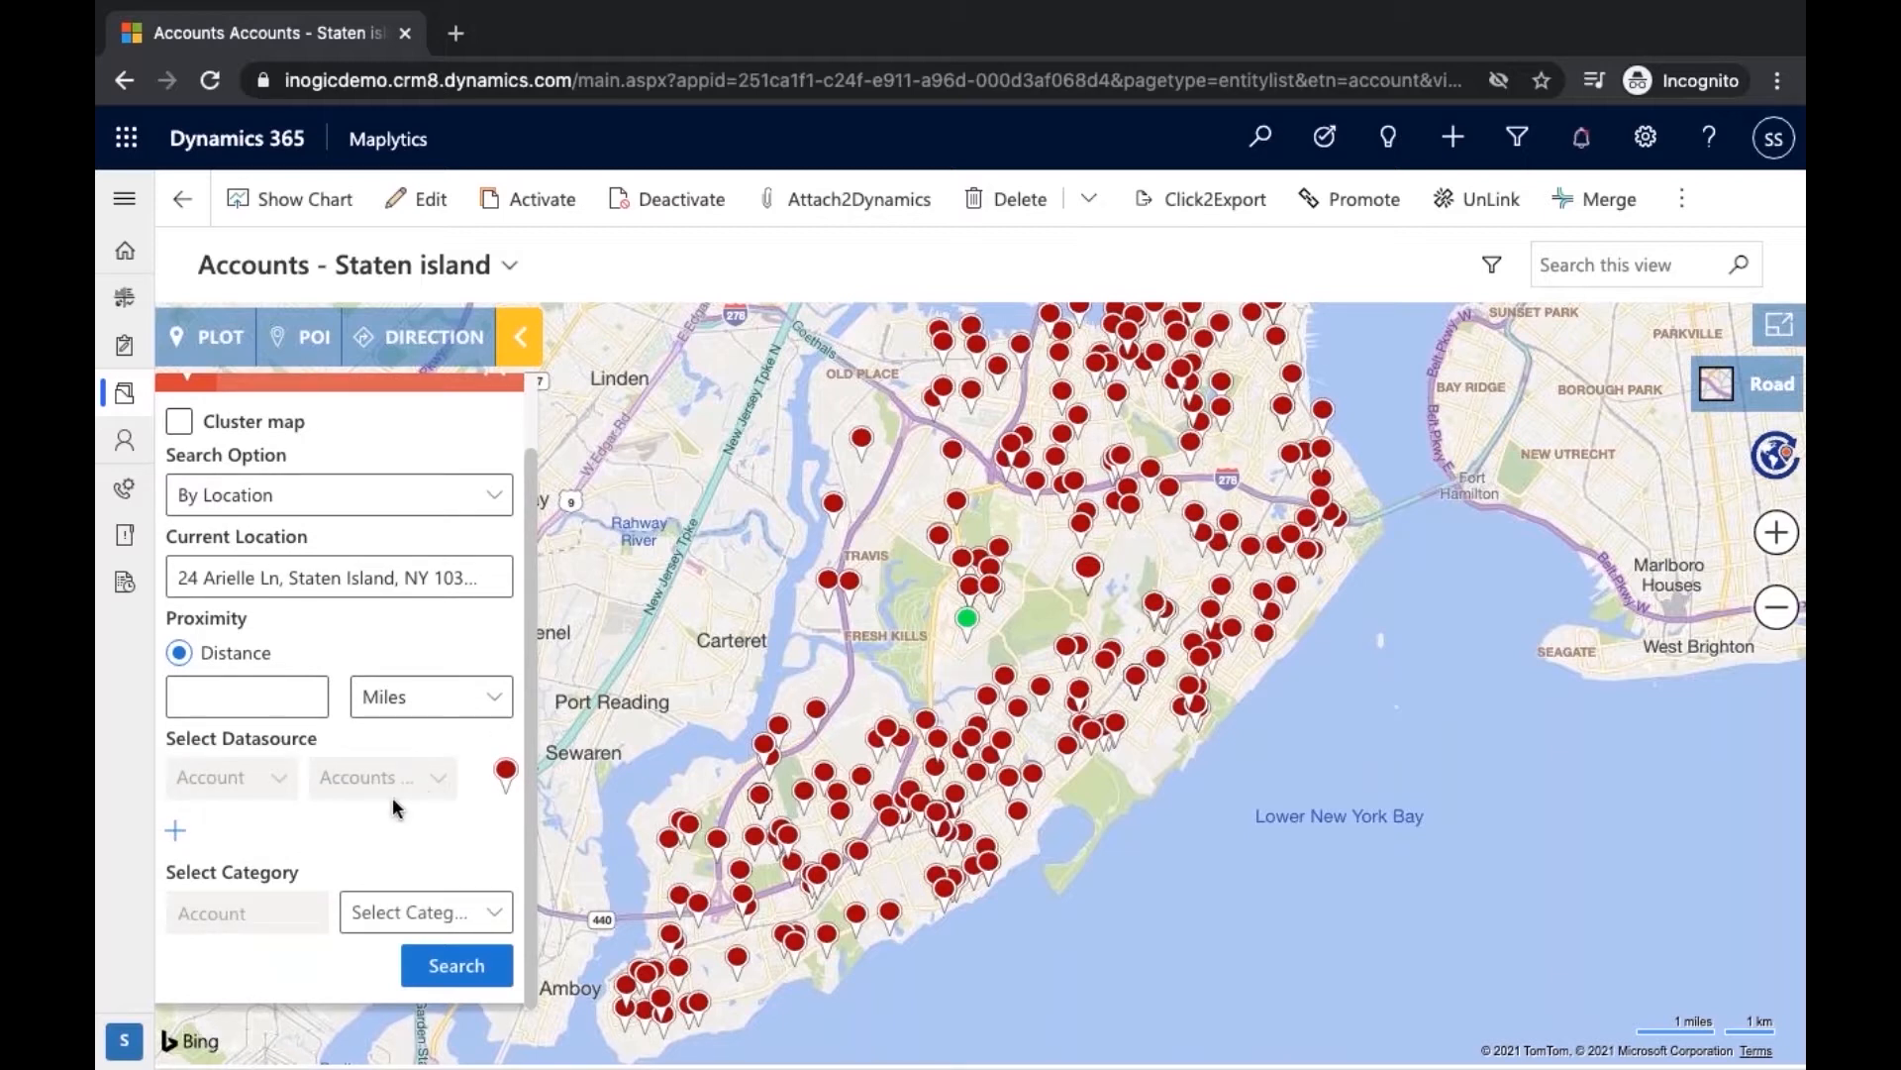
scroll(392, 797, up, 1)
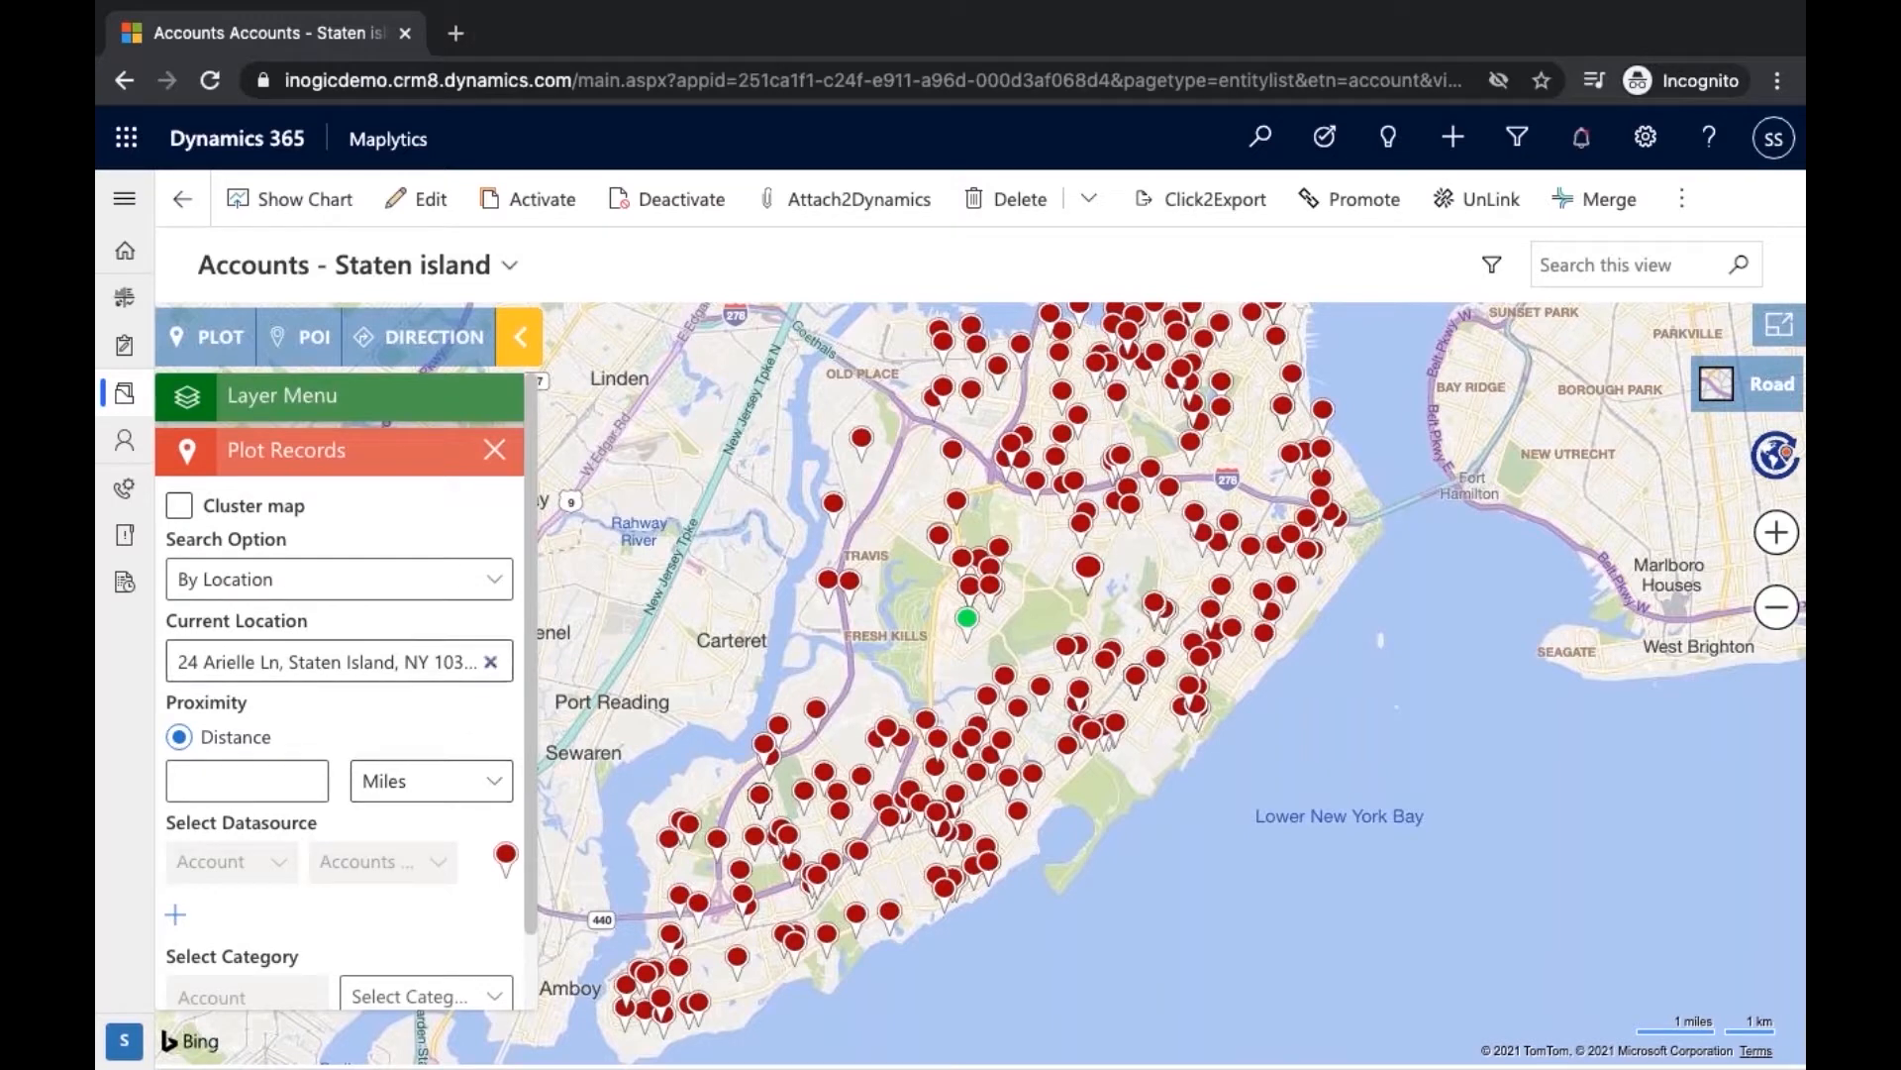
Set the record plotting search option to By Region with Postal Code as the region type
click(493, 579)
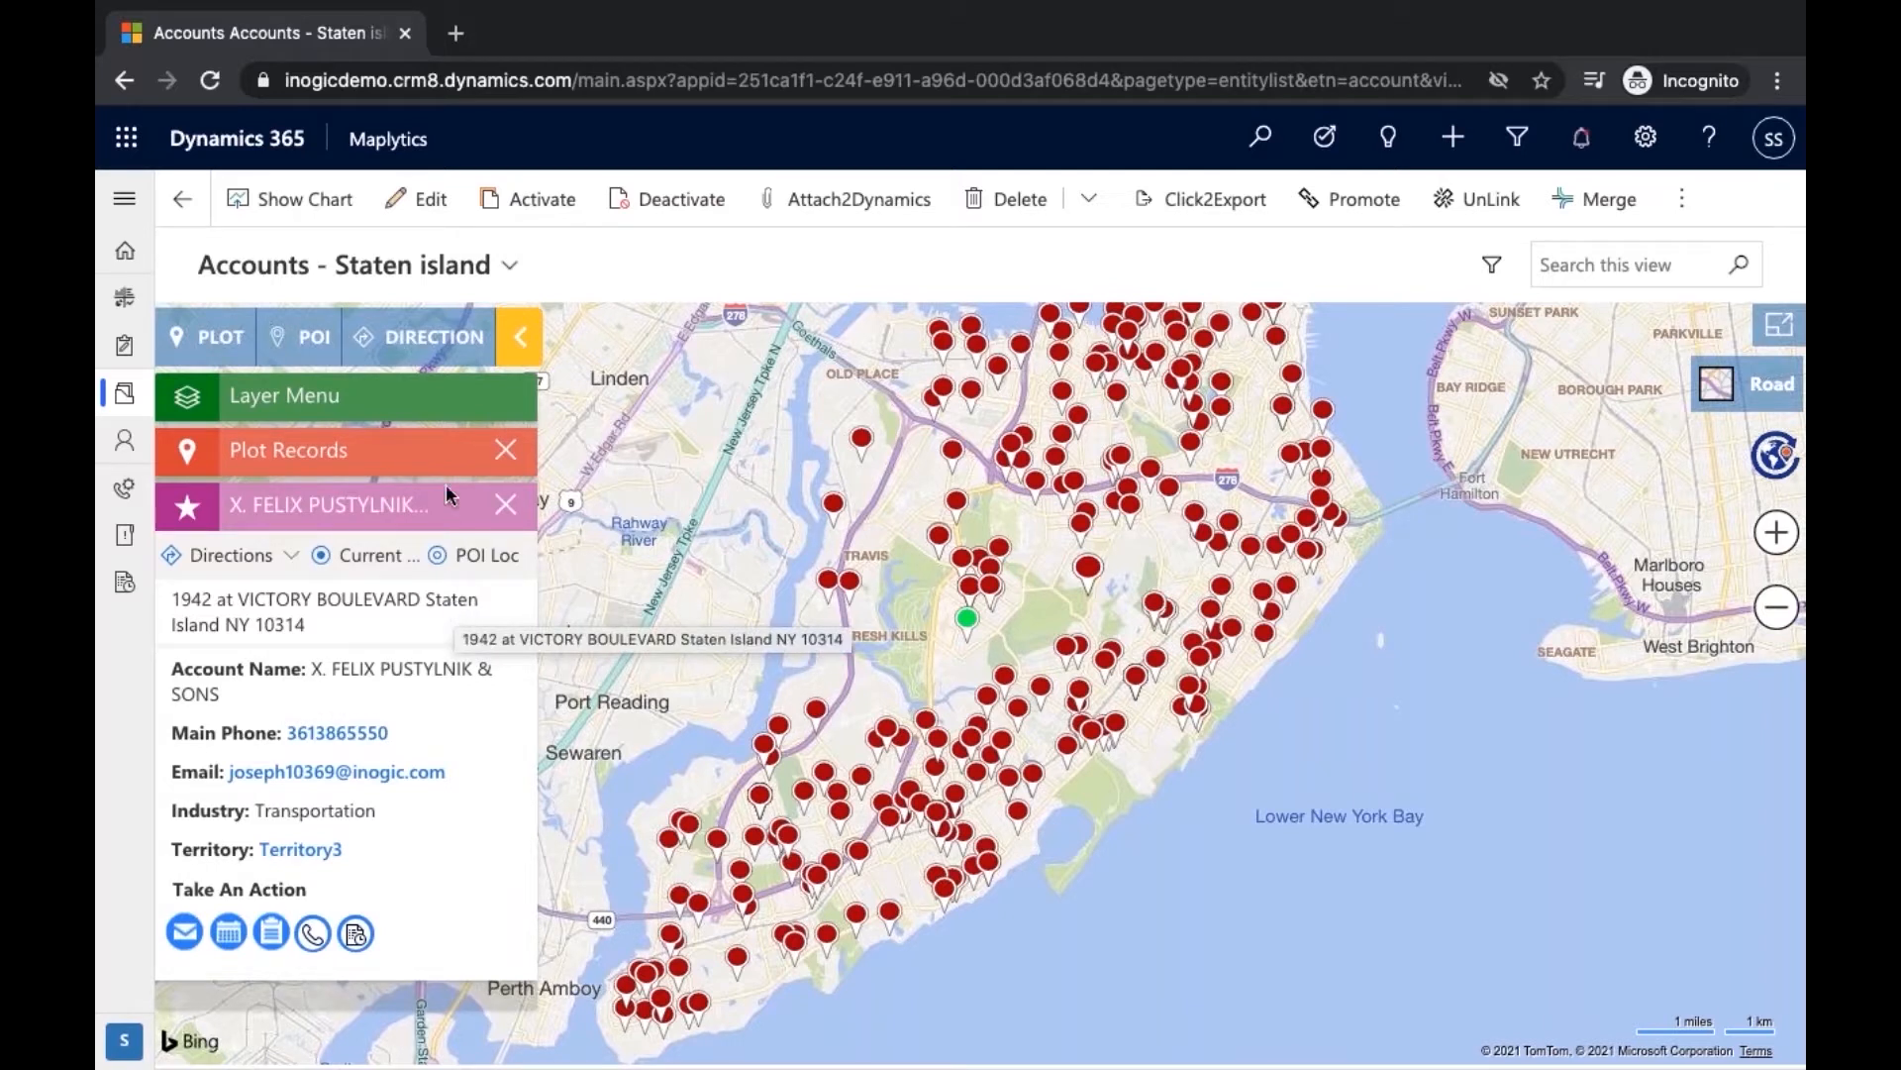
click(430, 450)
click(448, 580)
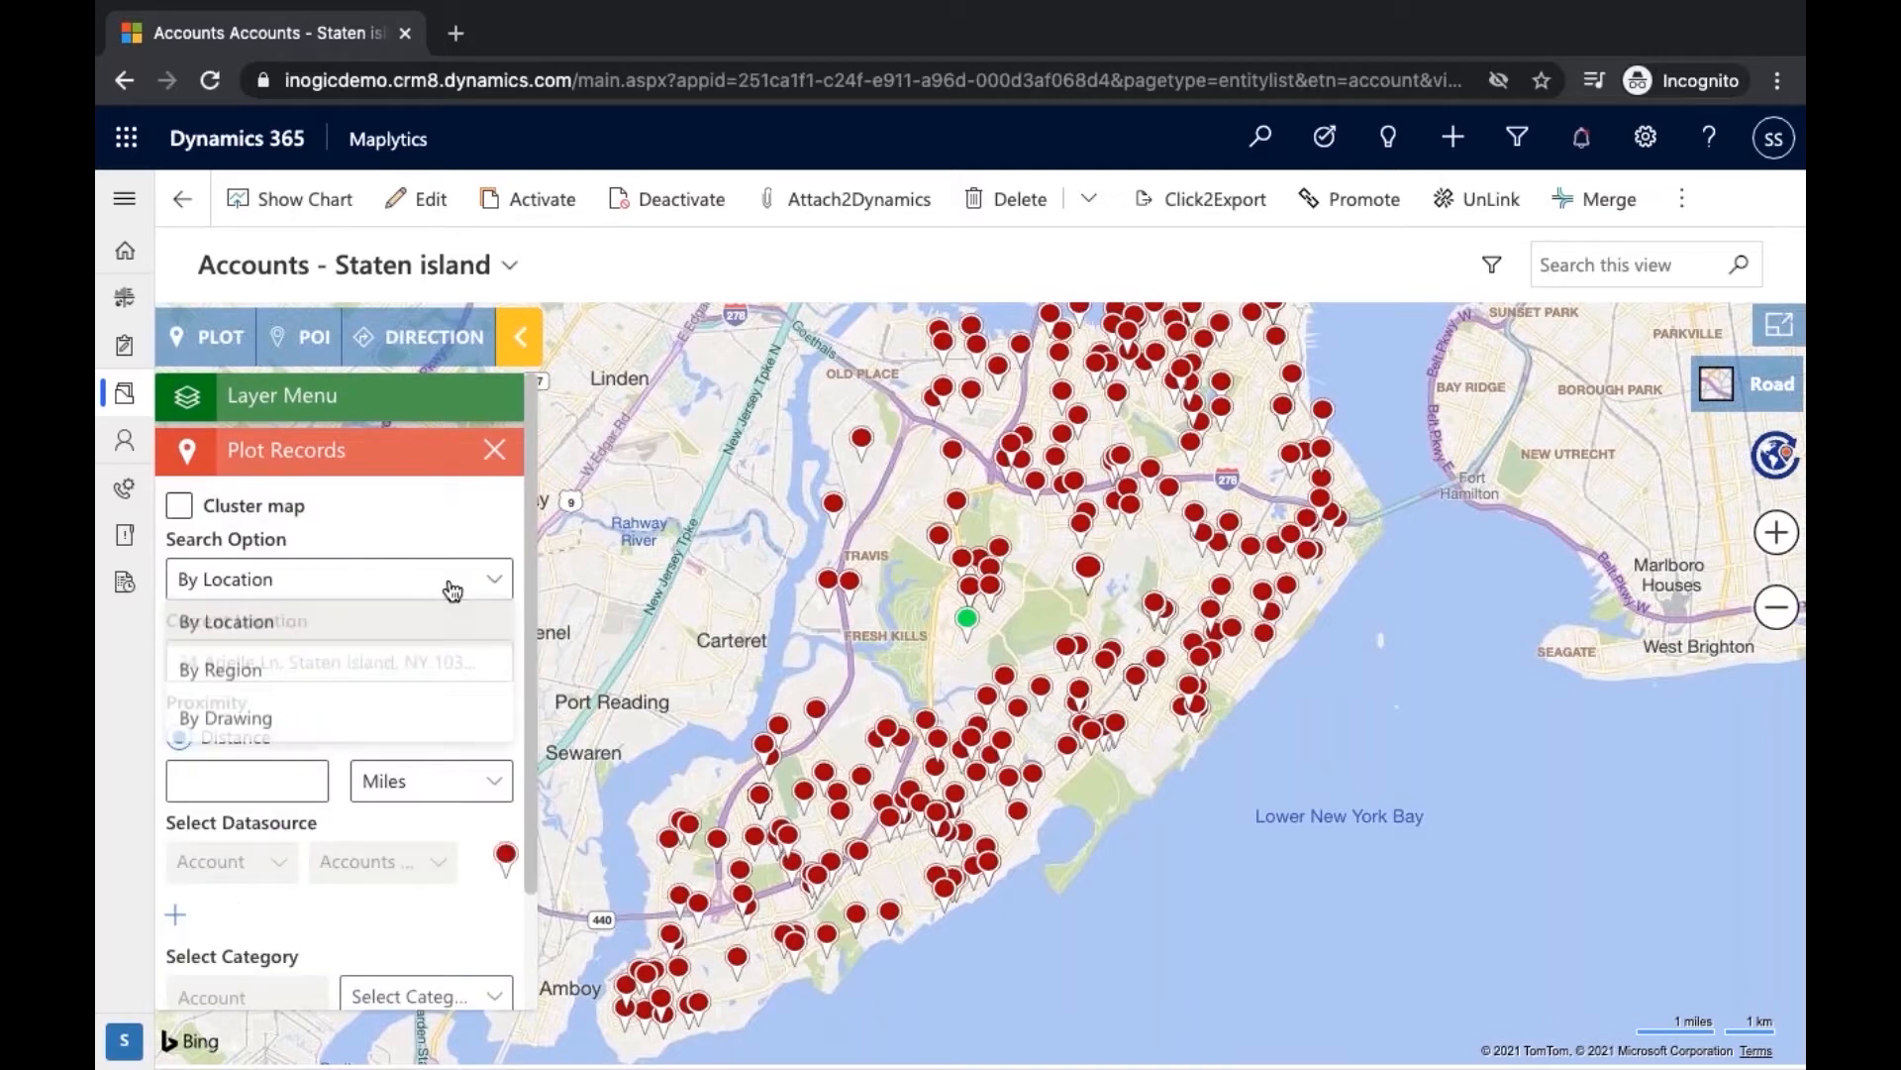
click(389, 667)
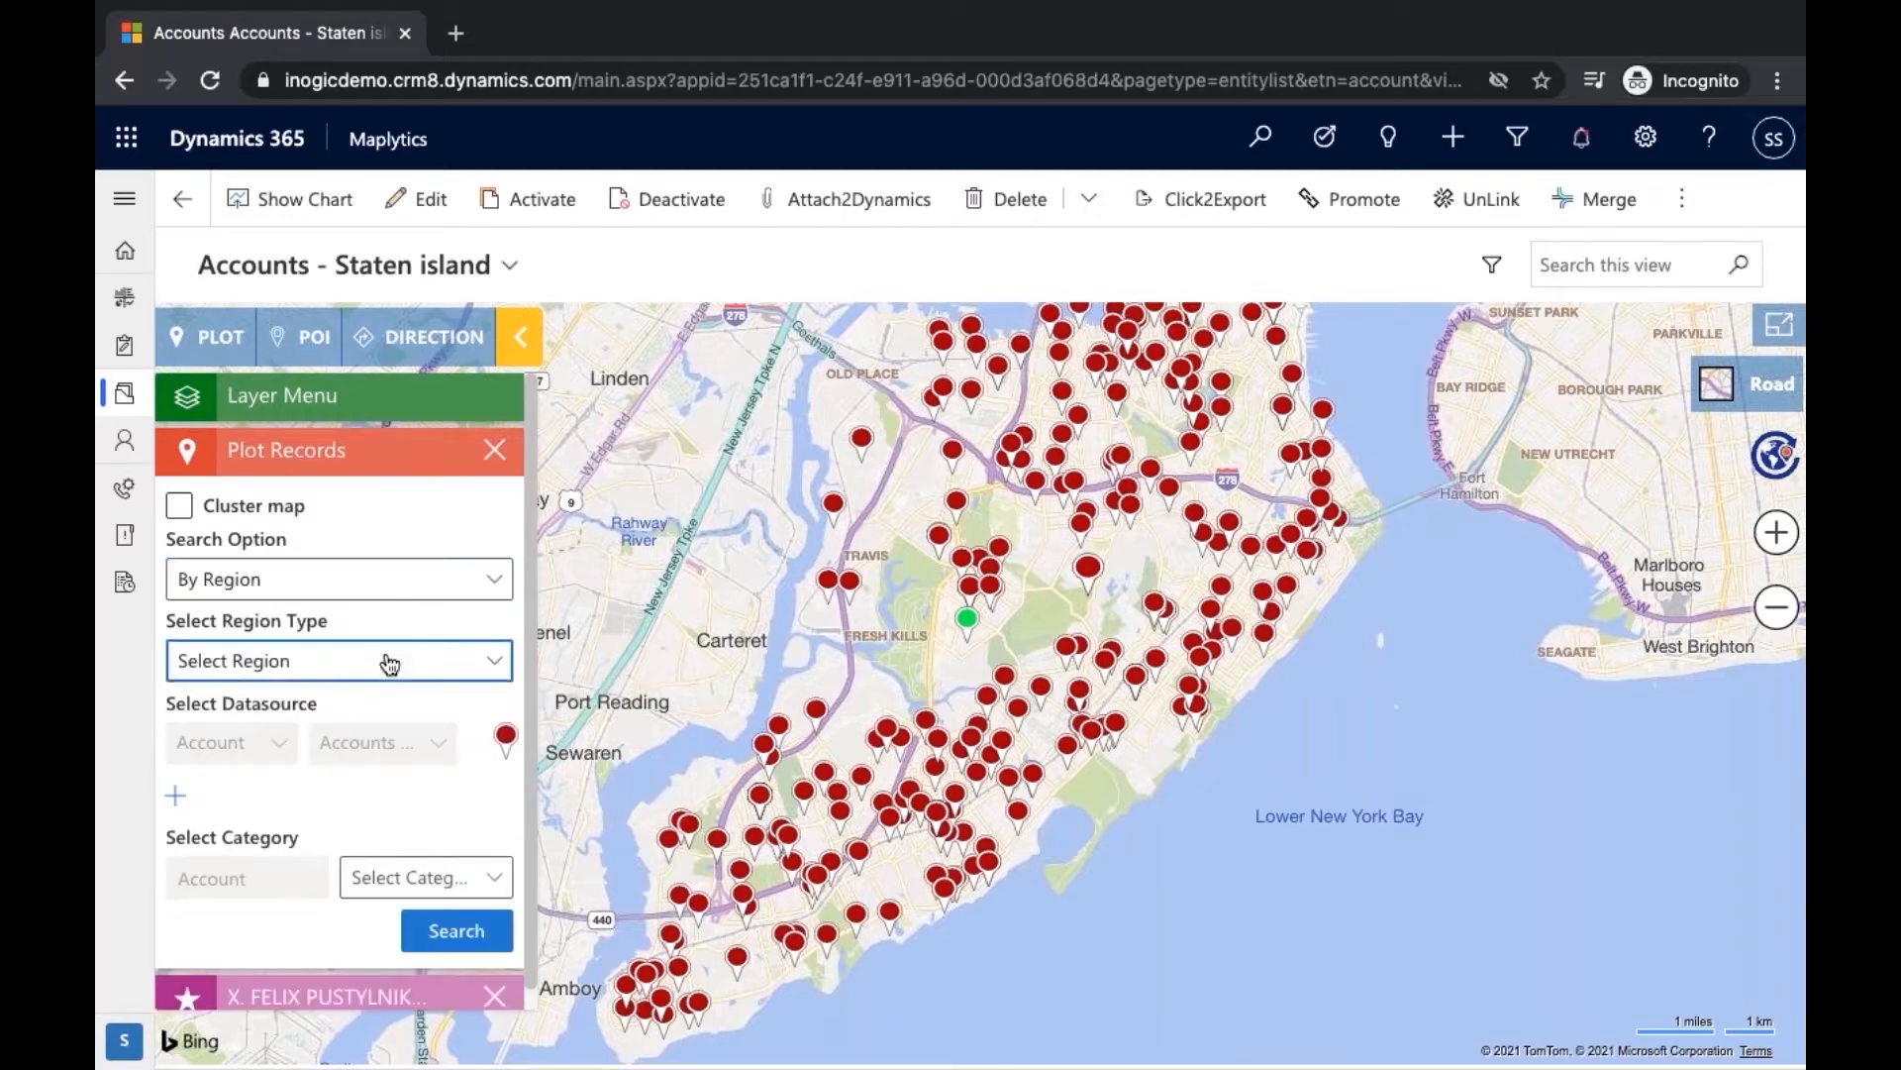
click(390, 663)
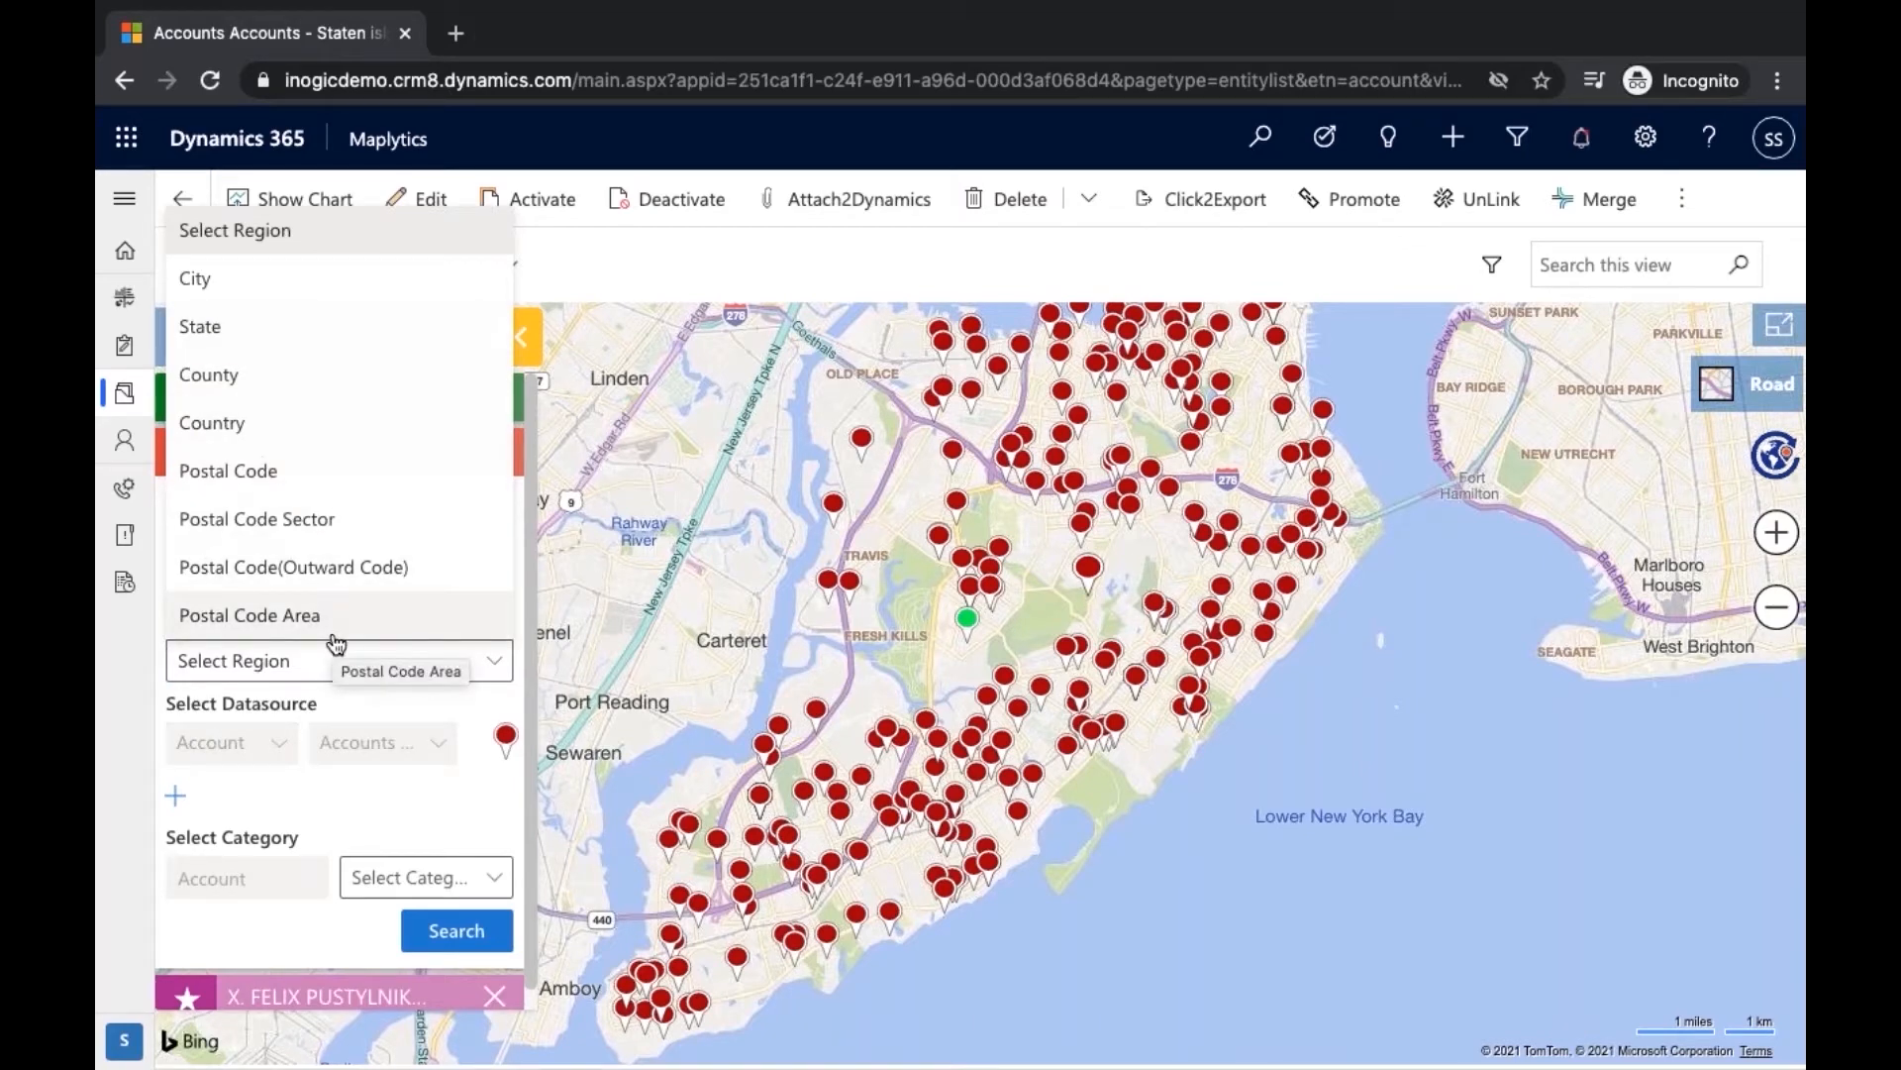
click(328, 485)
Plot the accounts in postal codes 10301, 10304, 10305 and 10307 with the country set to USA
click(356, 711)
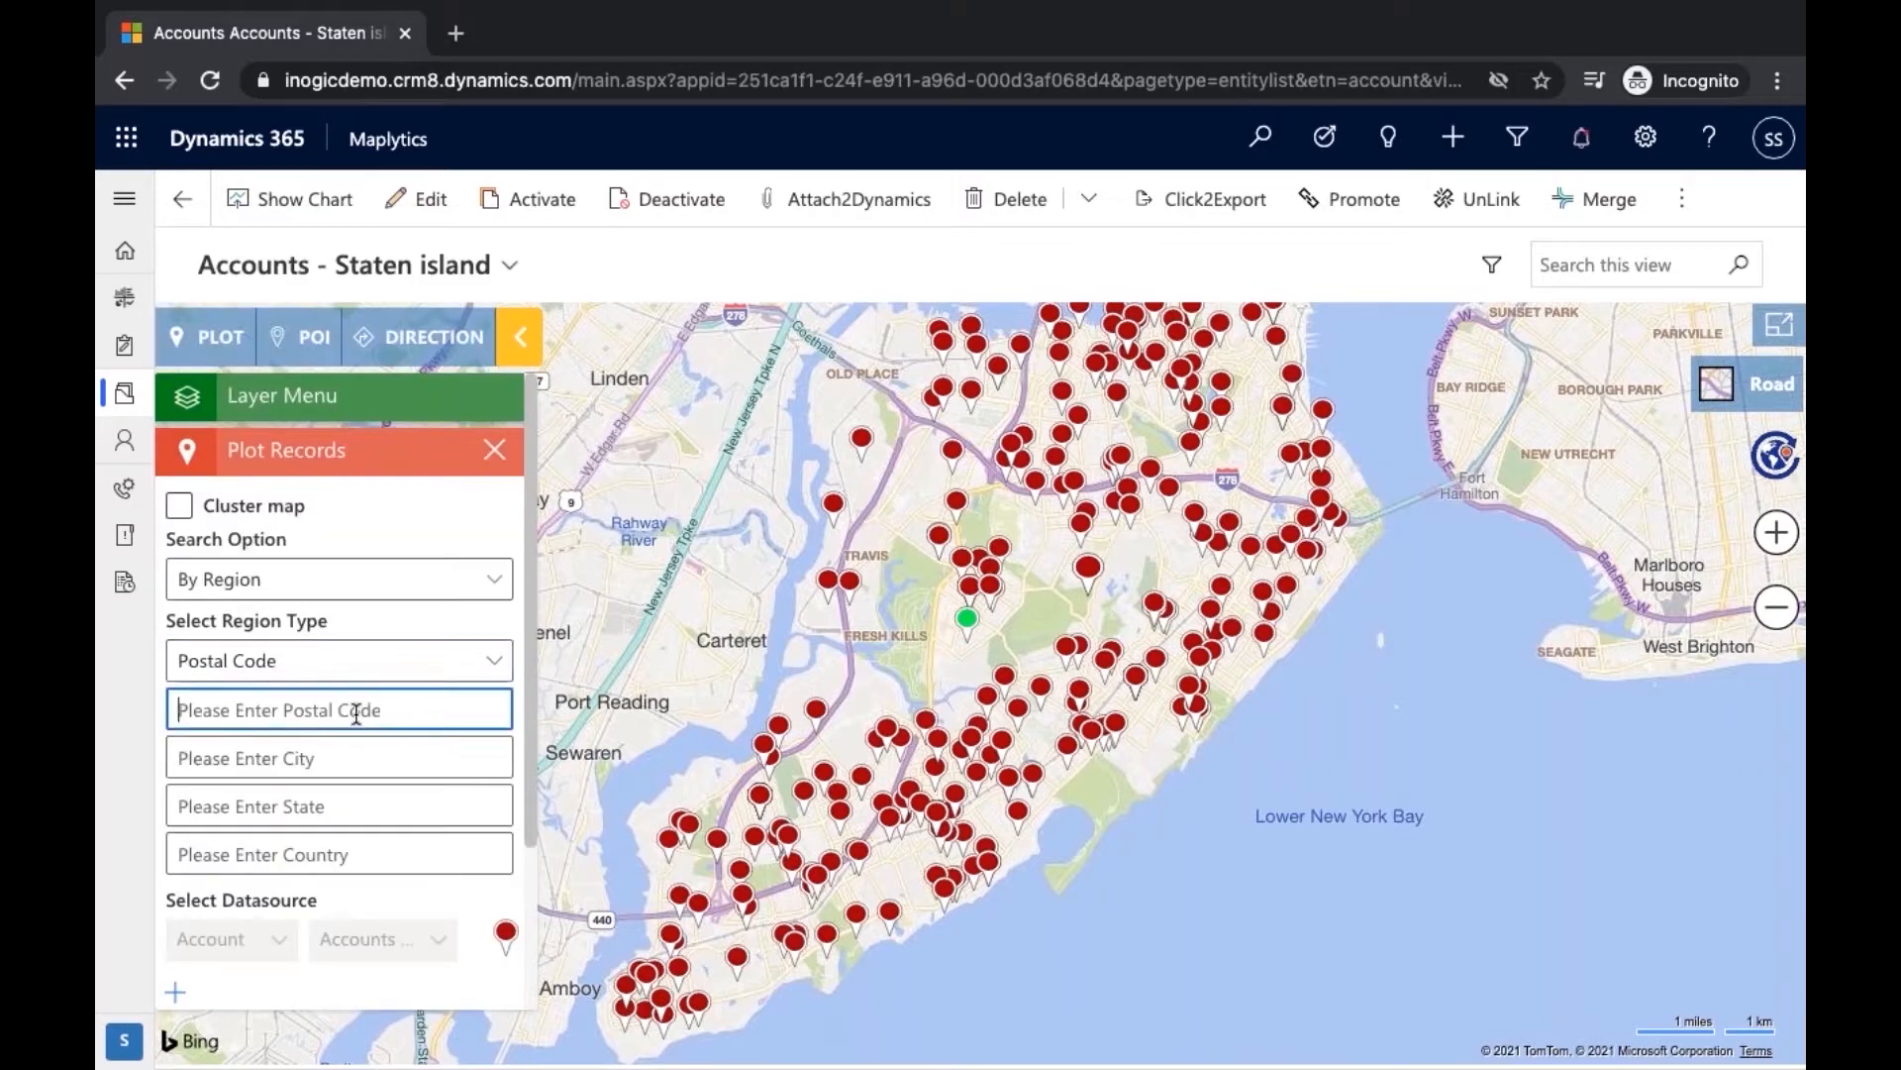
text(10301, 103)
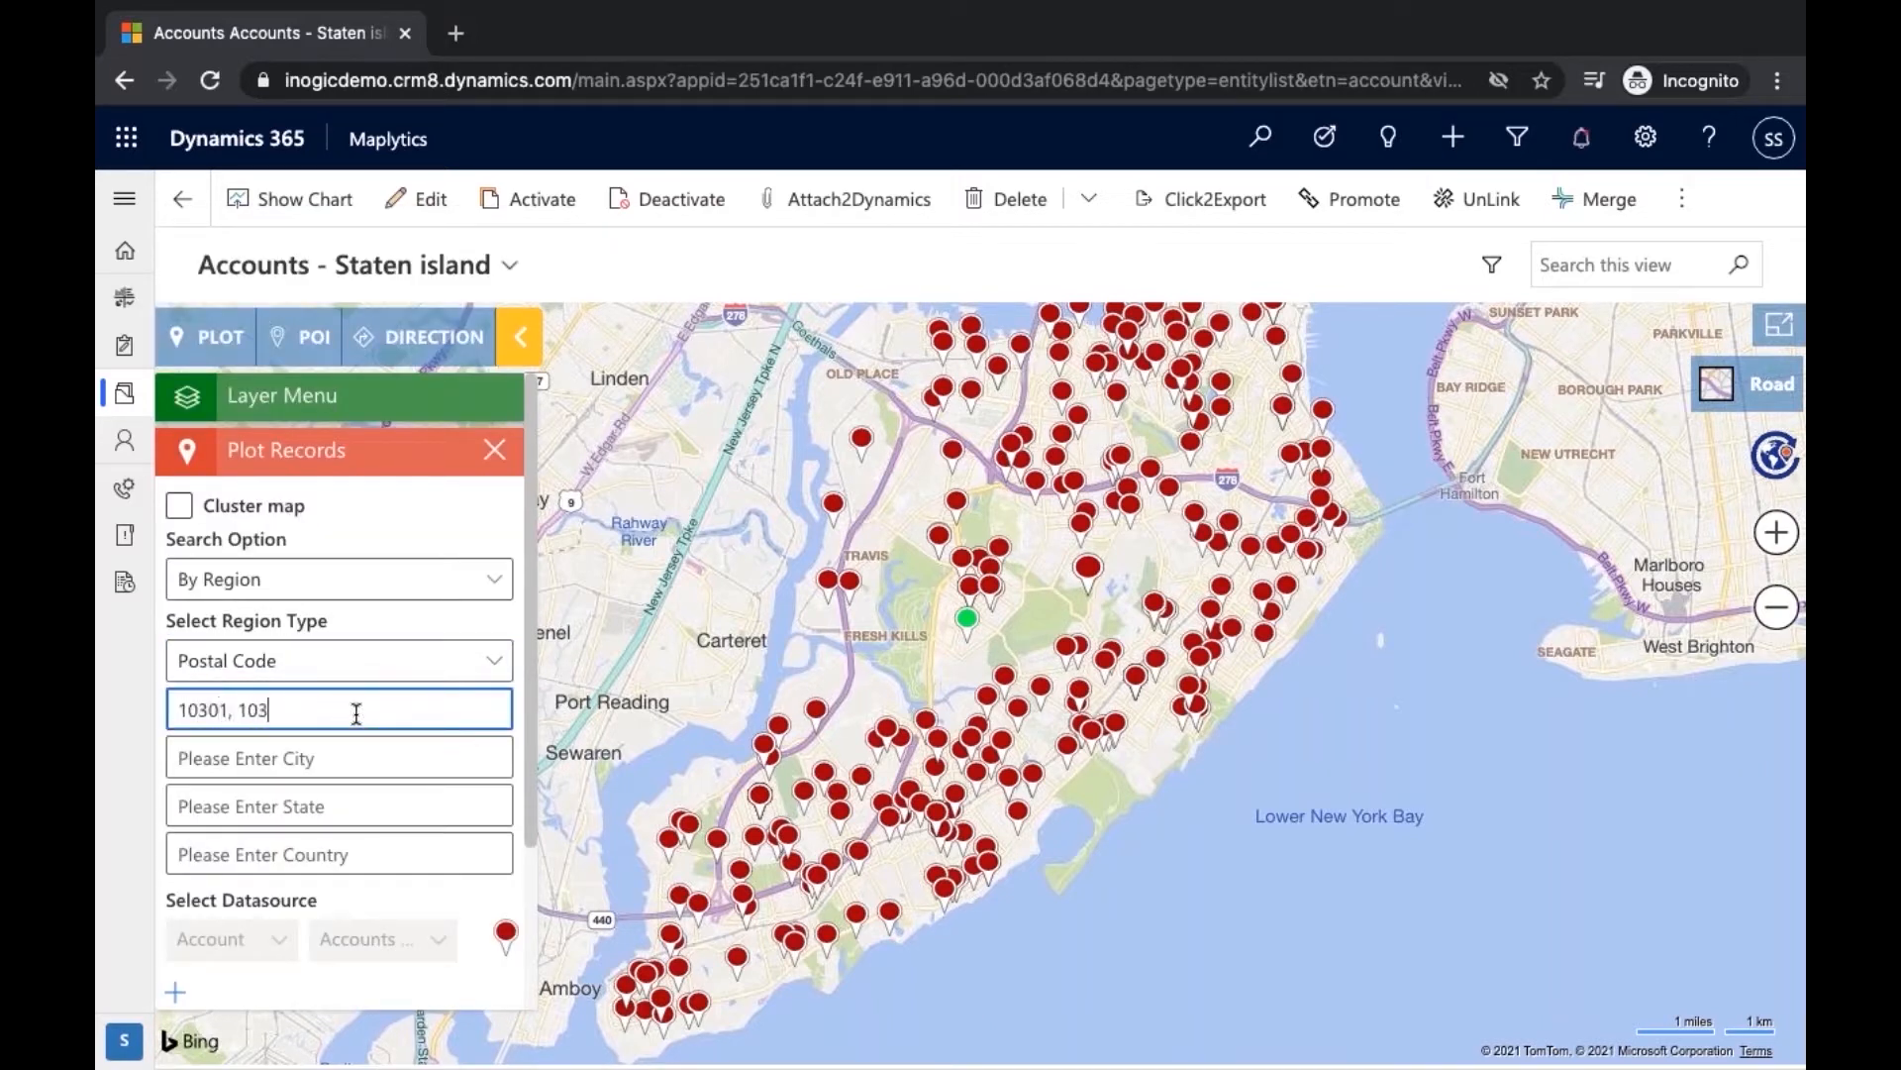
text(04, 10305, 10307)
click(361, 854)
text(USA)
scroll(360, 839, down, 1)
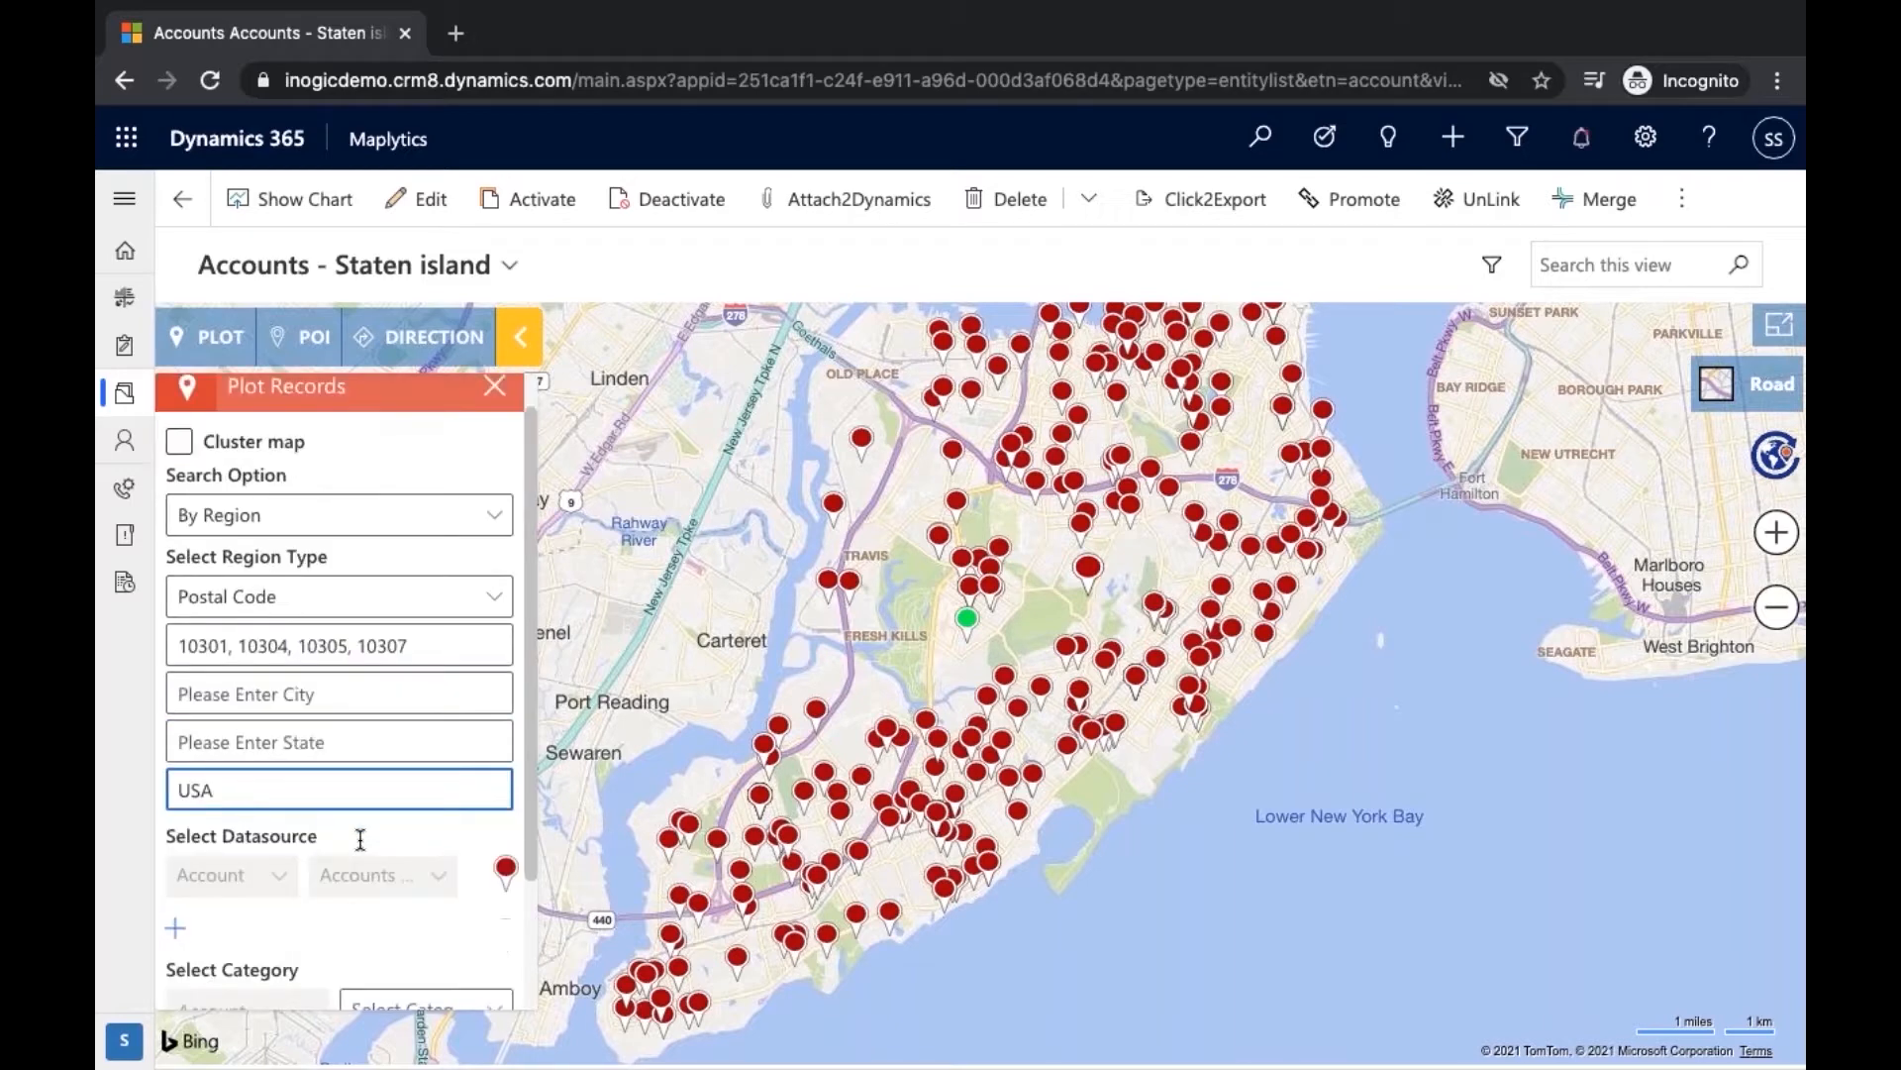
scroll(360, 839, down, 2)
click(484, 918)
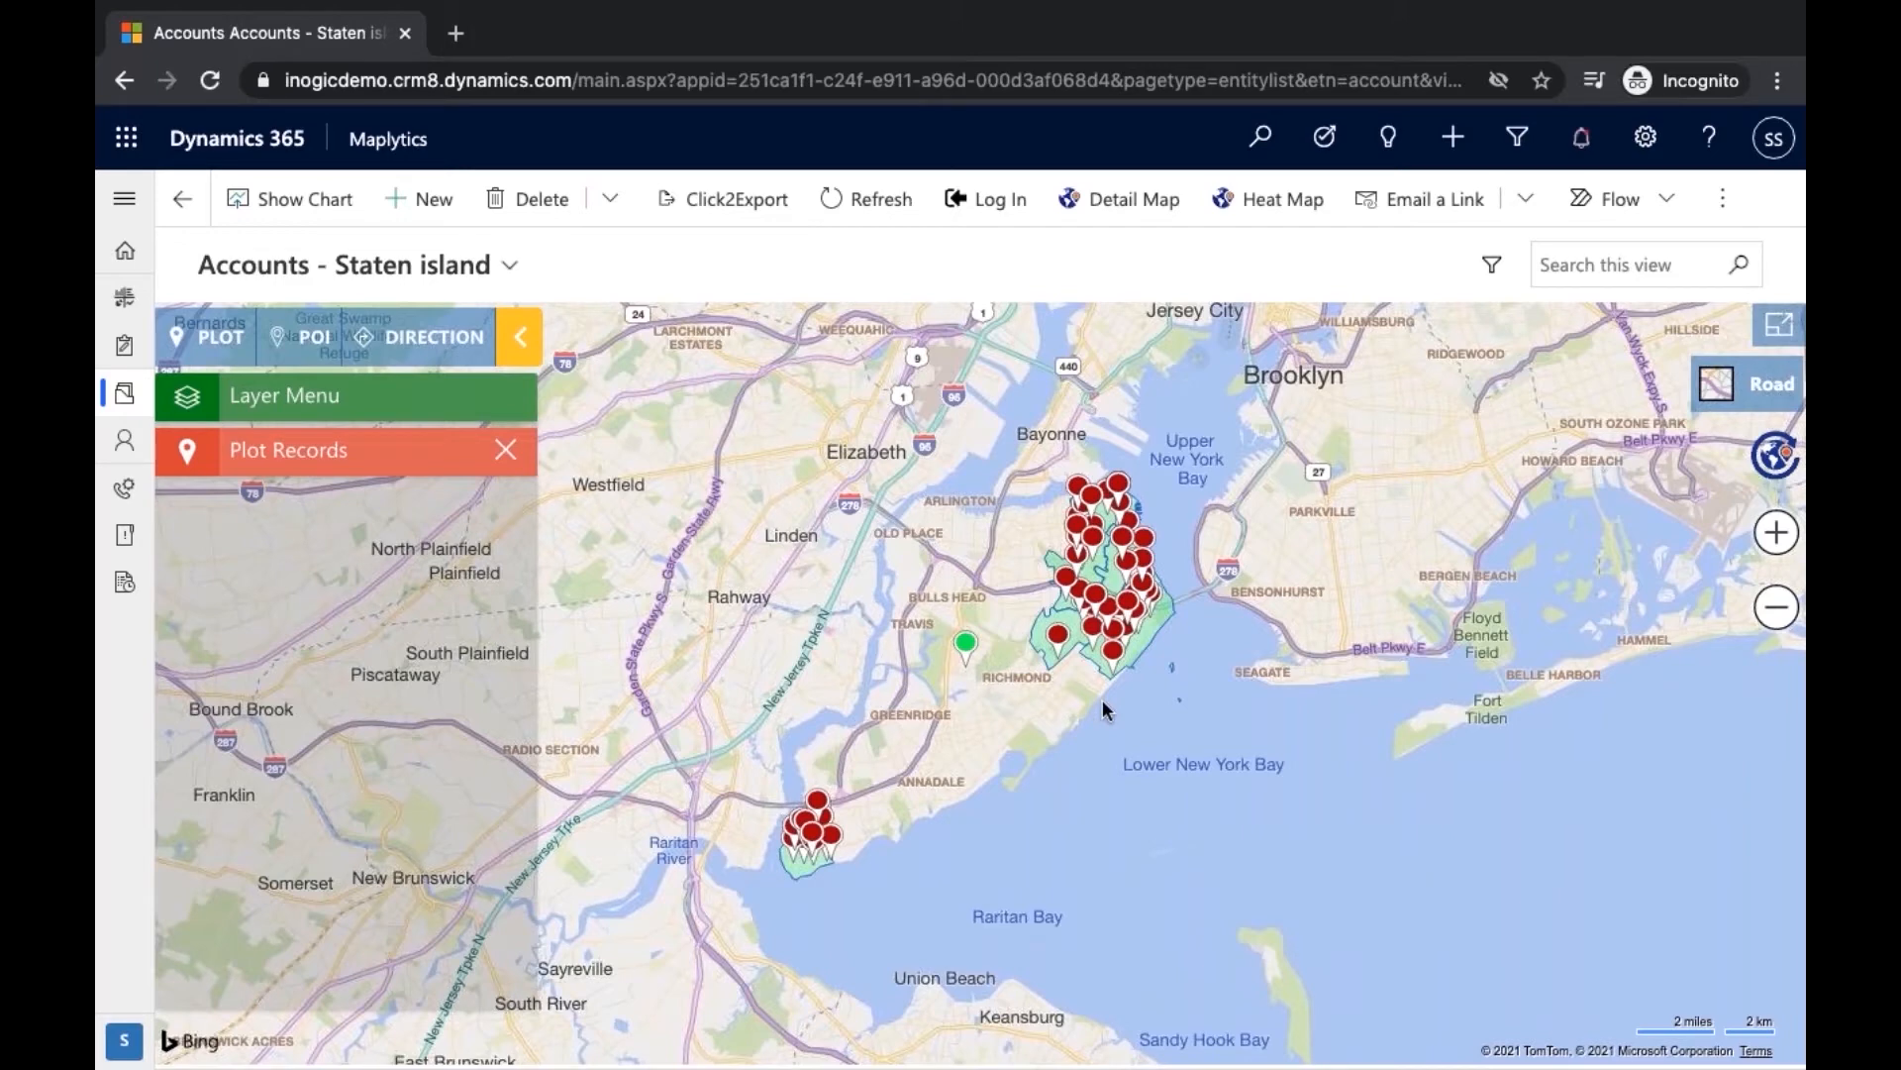
View the record summary of the plotted 10304 postal code region
scroll(1102, 699, up, 5)
scroll(1102, 699, down, 4)
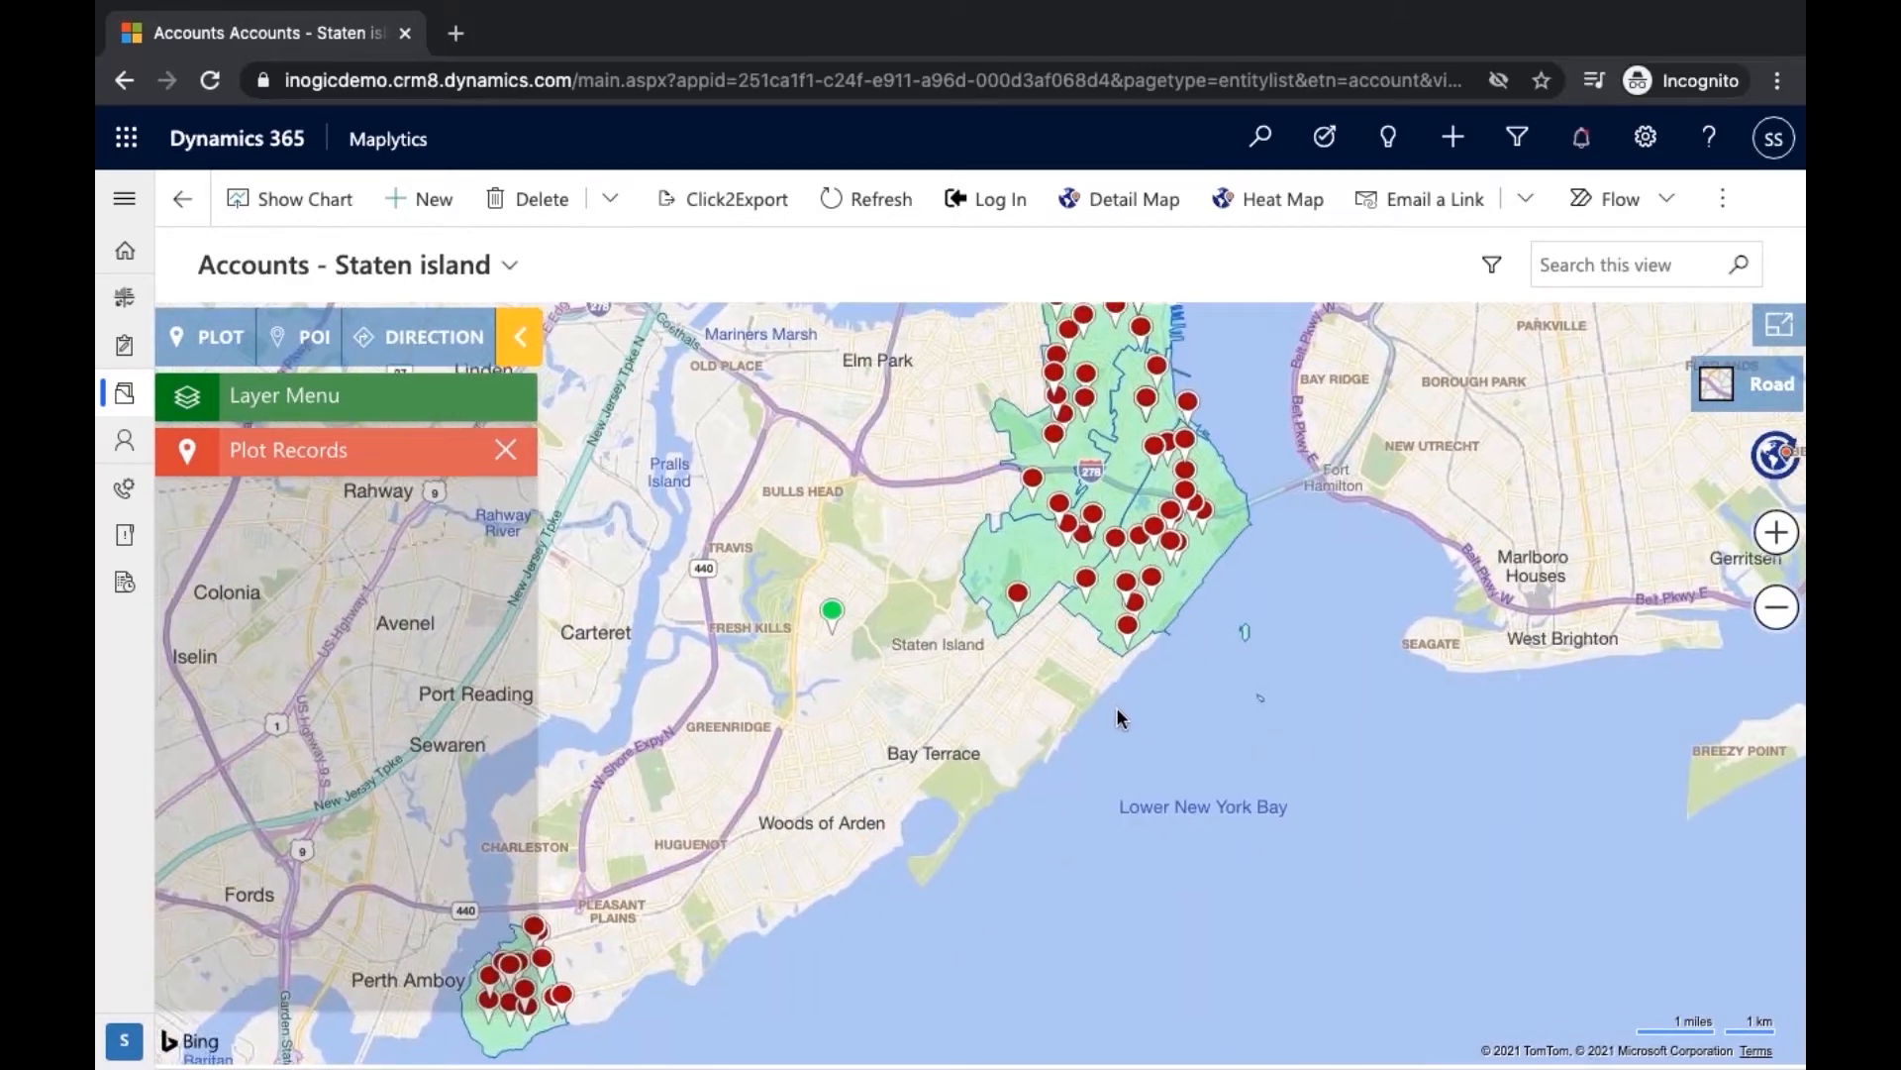
drag(1114, 706, 1216, 725)
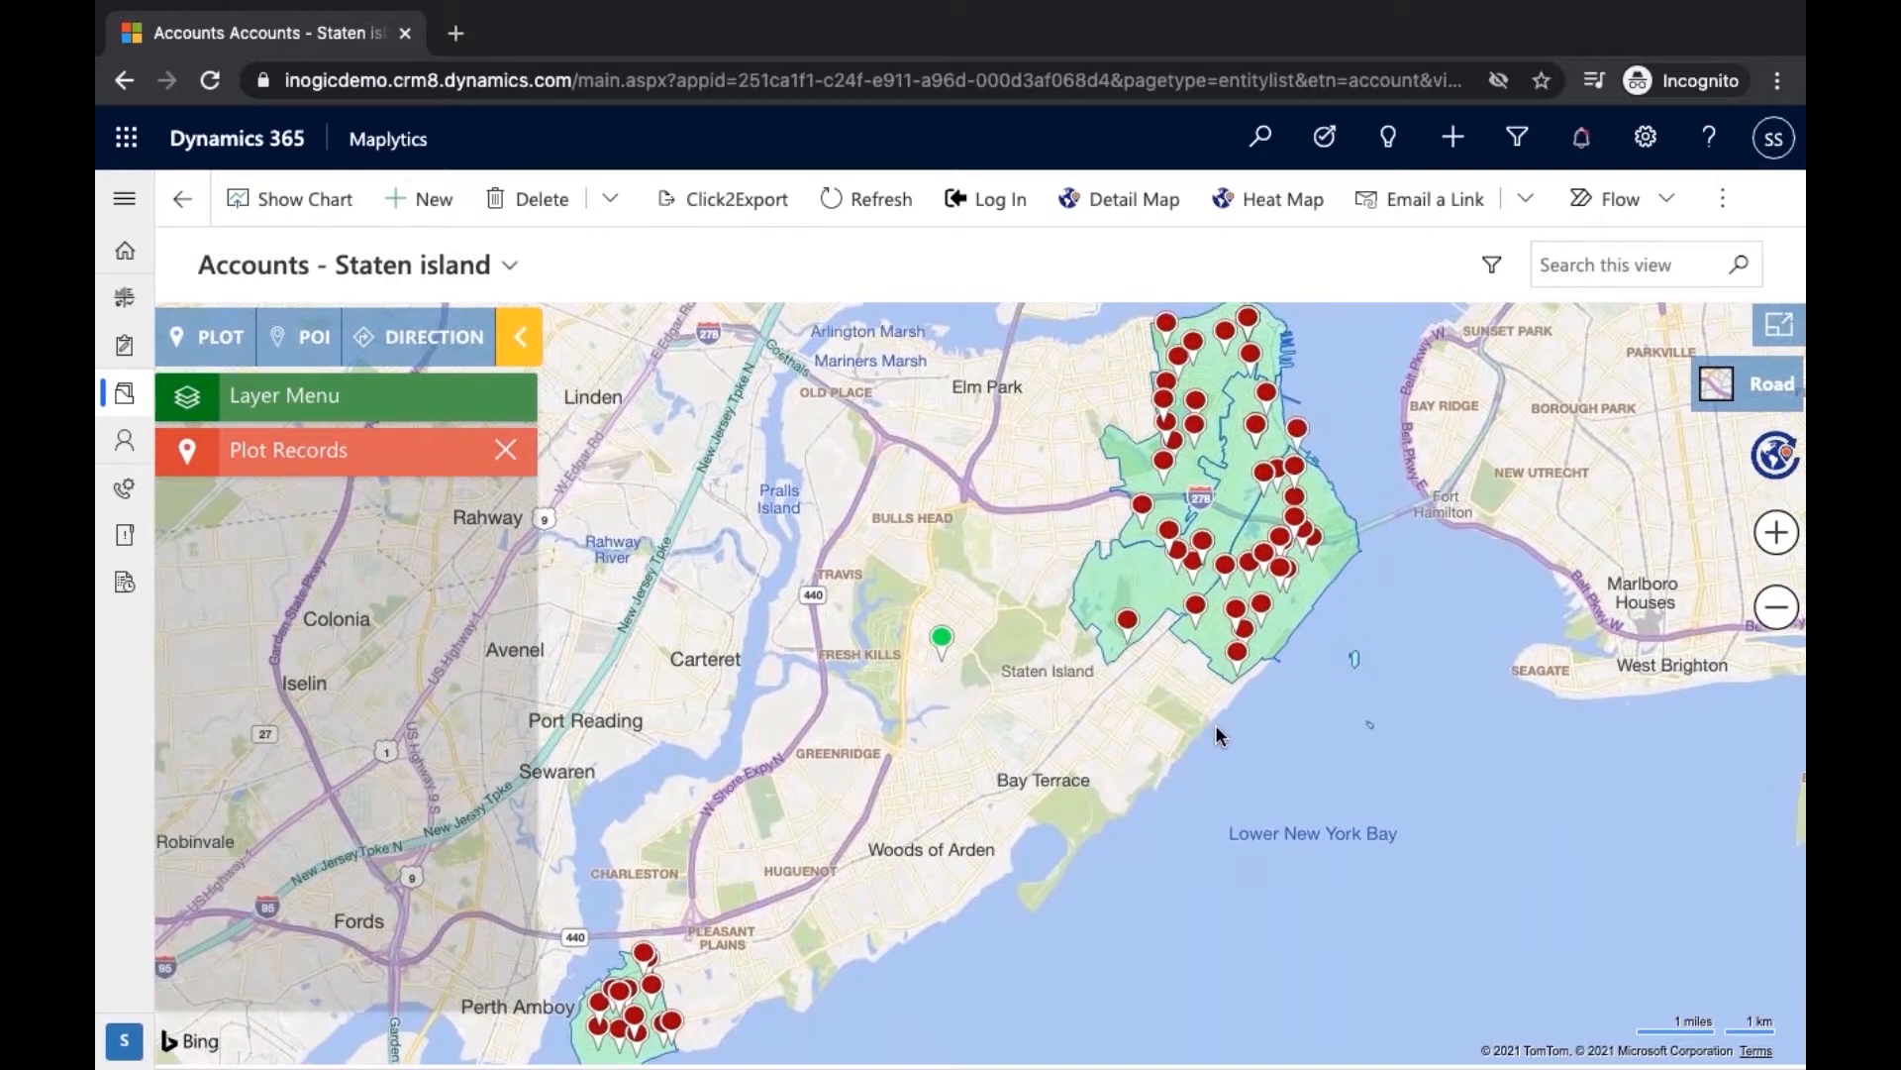
click(1148, 594)
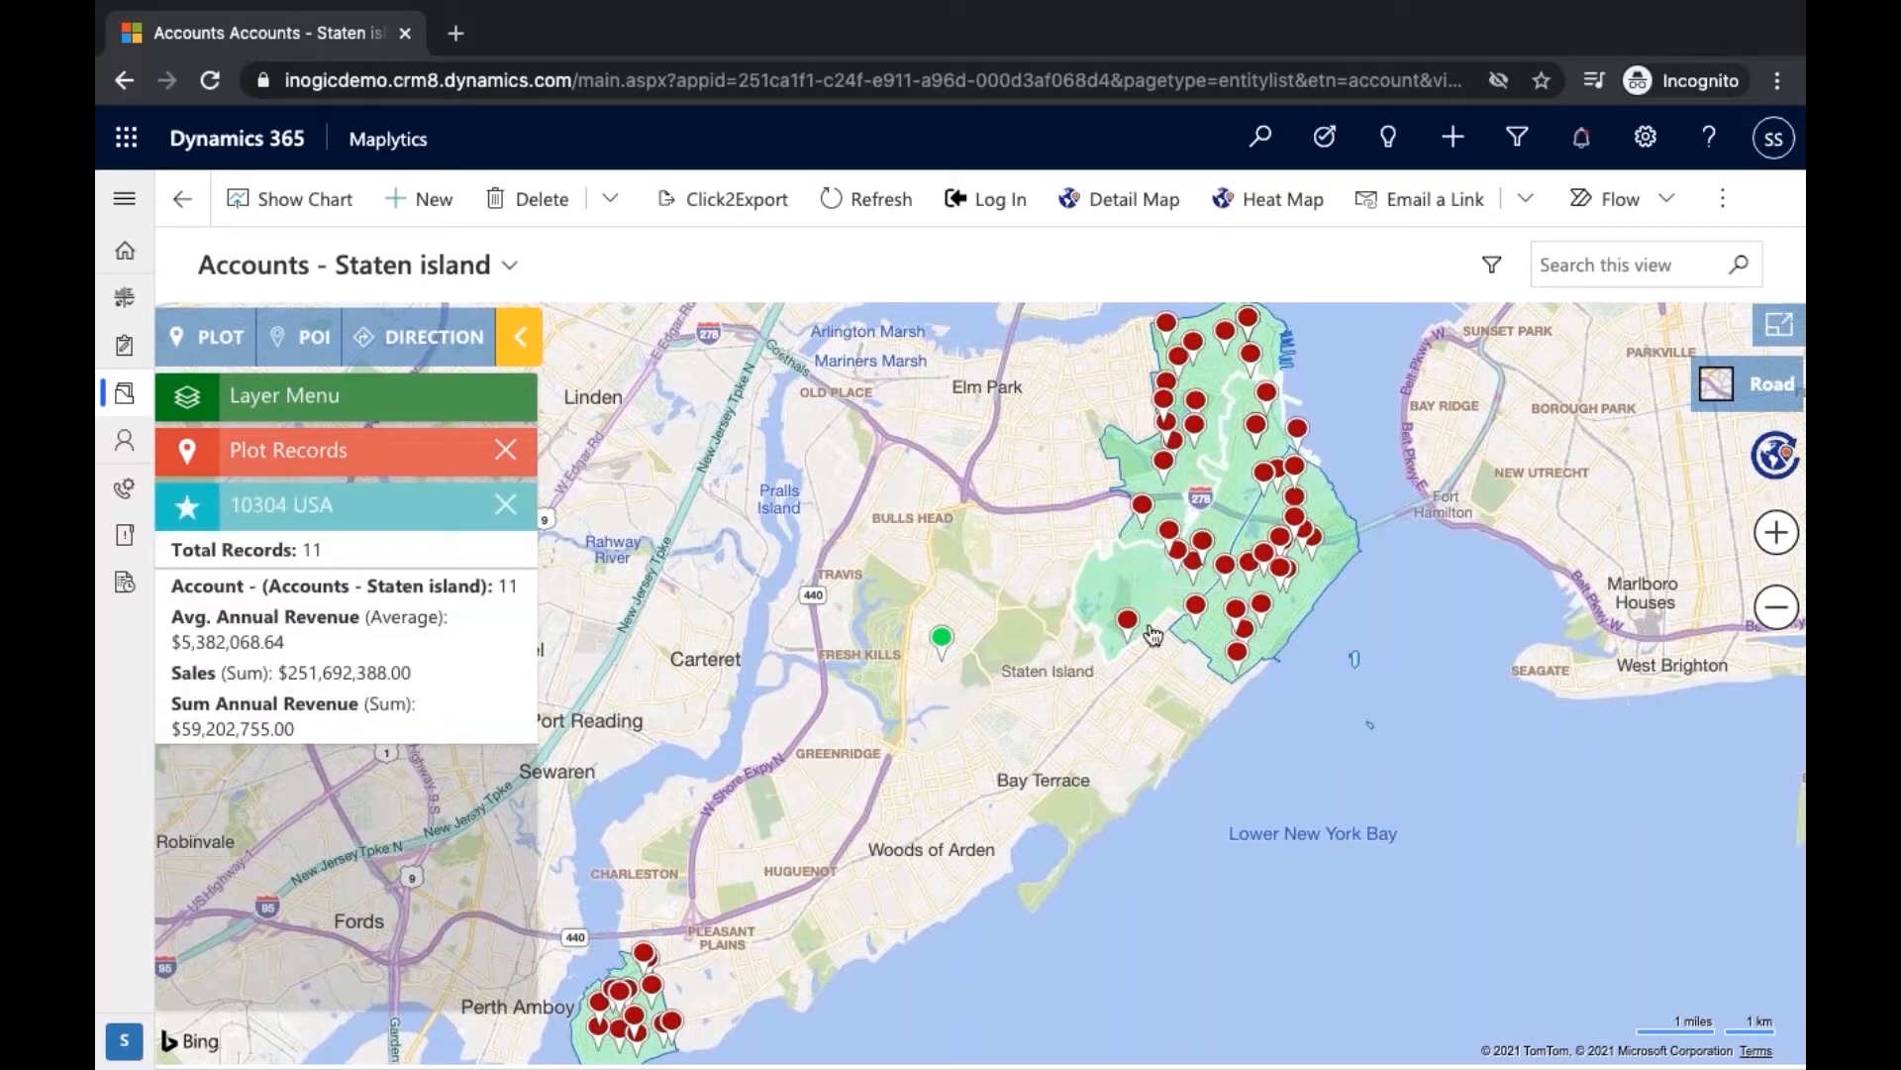
mouse_move(1122, 657)
Switch the plotting search to By Drawing, outlining a freehand area over central Staten Island and a circle over Pleasant Plains
click(347, 454)
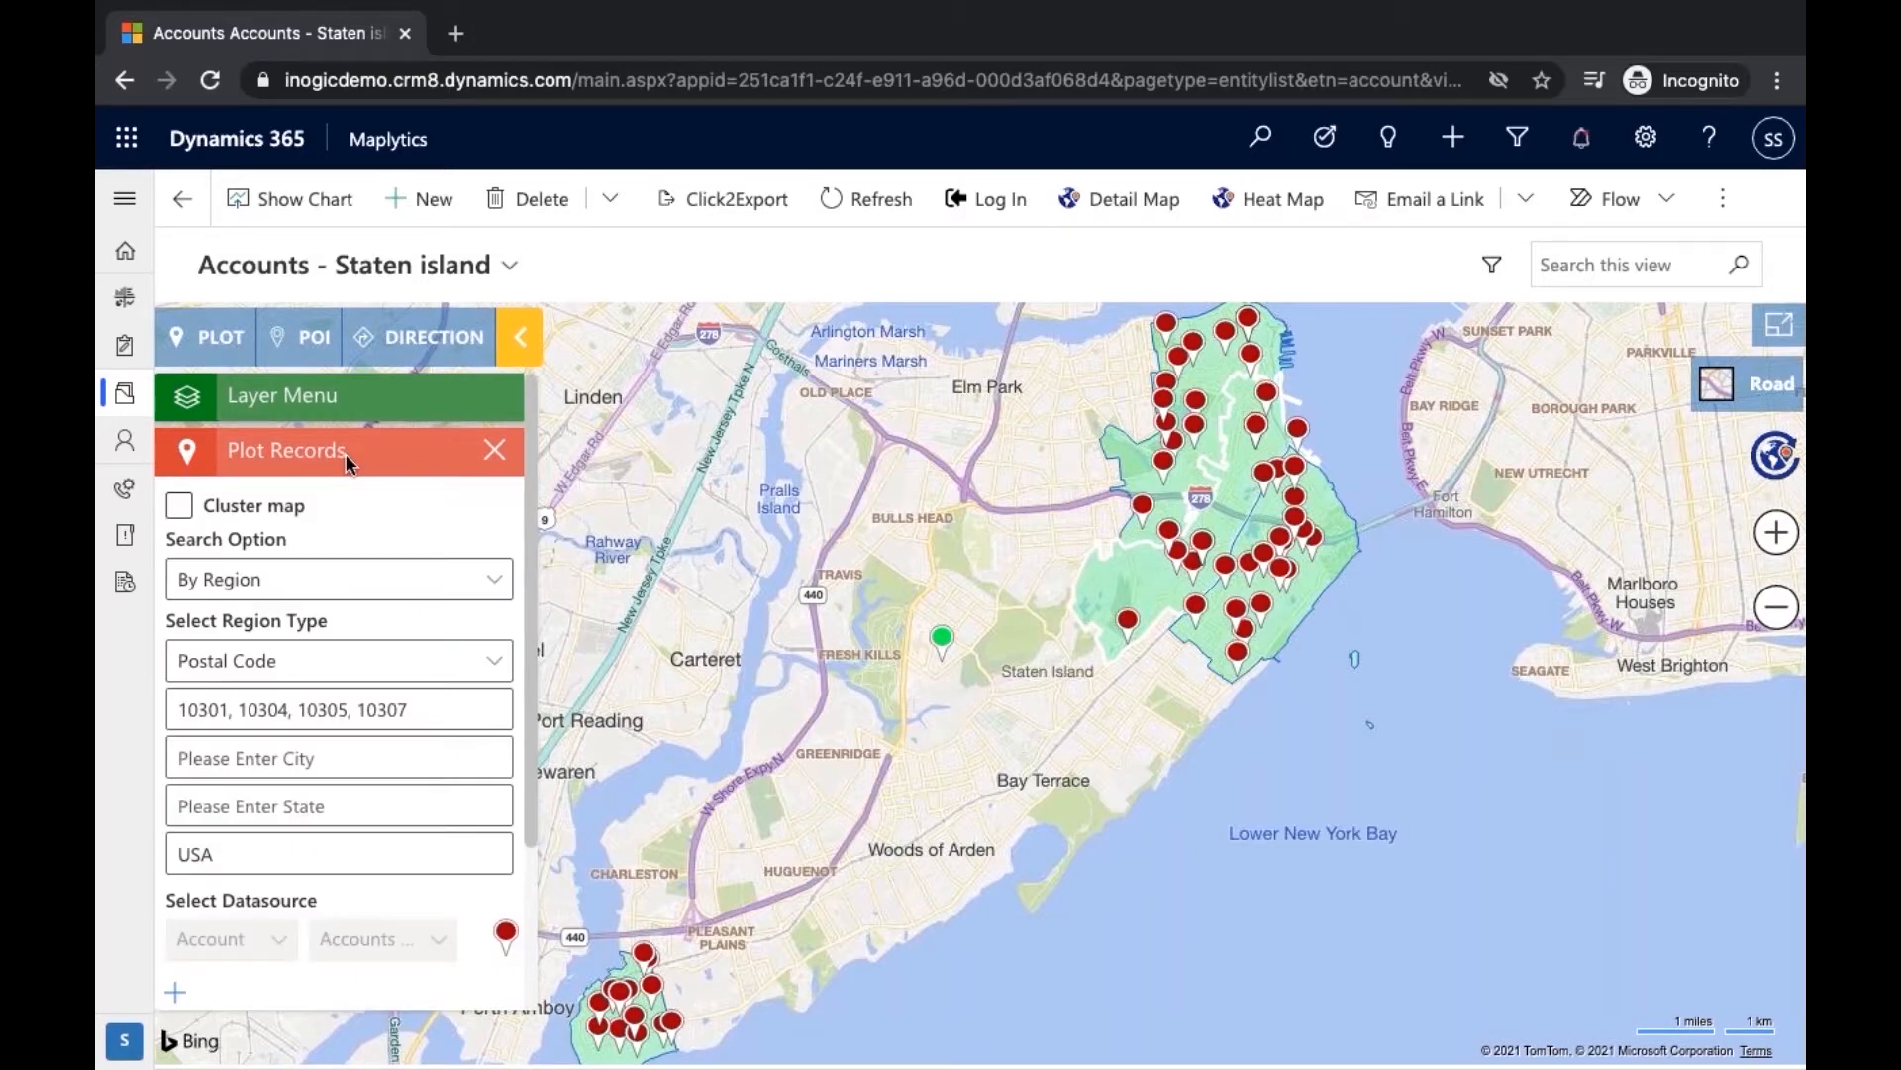
click(415, 587)
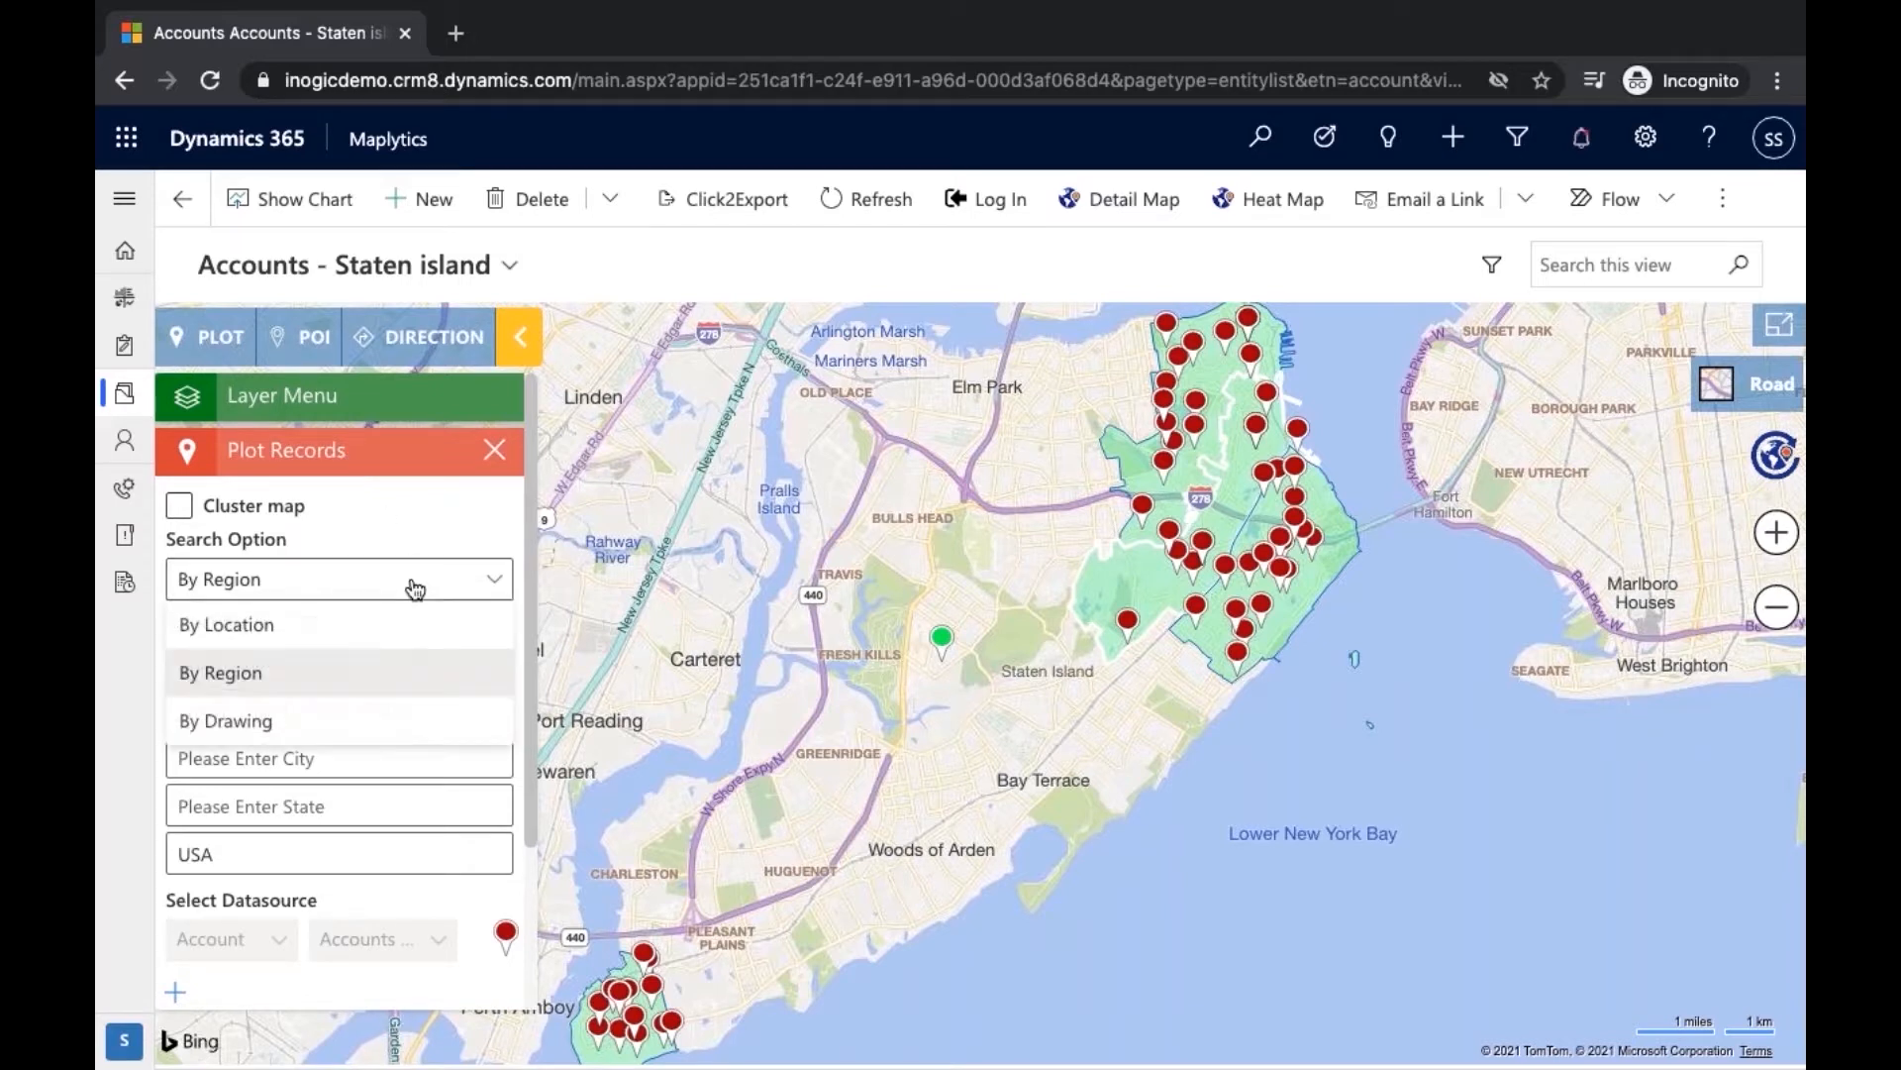
click(413, 726)
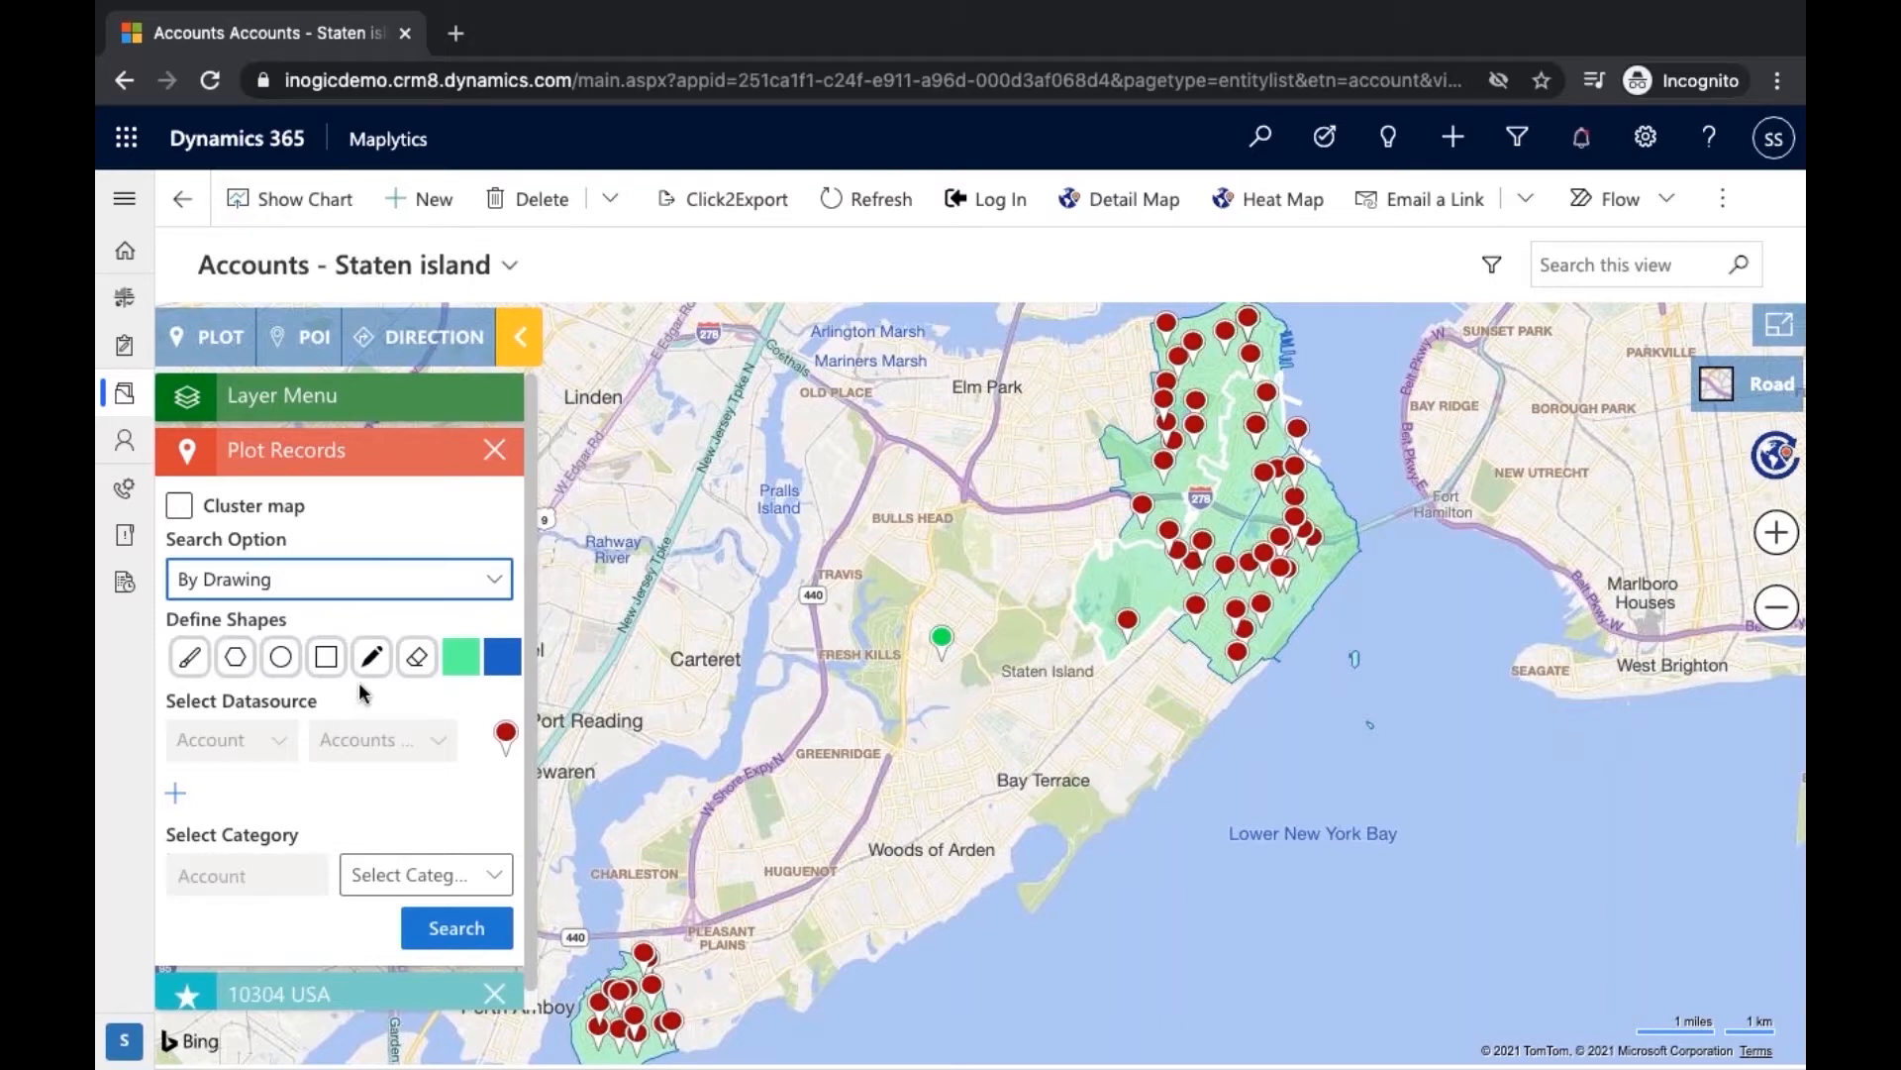
click(192, 669)
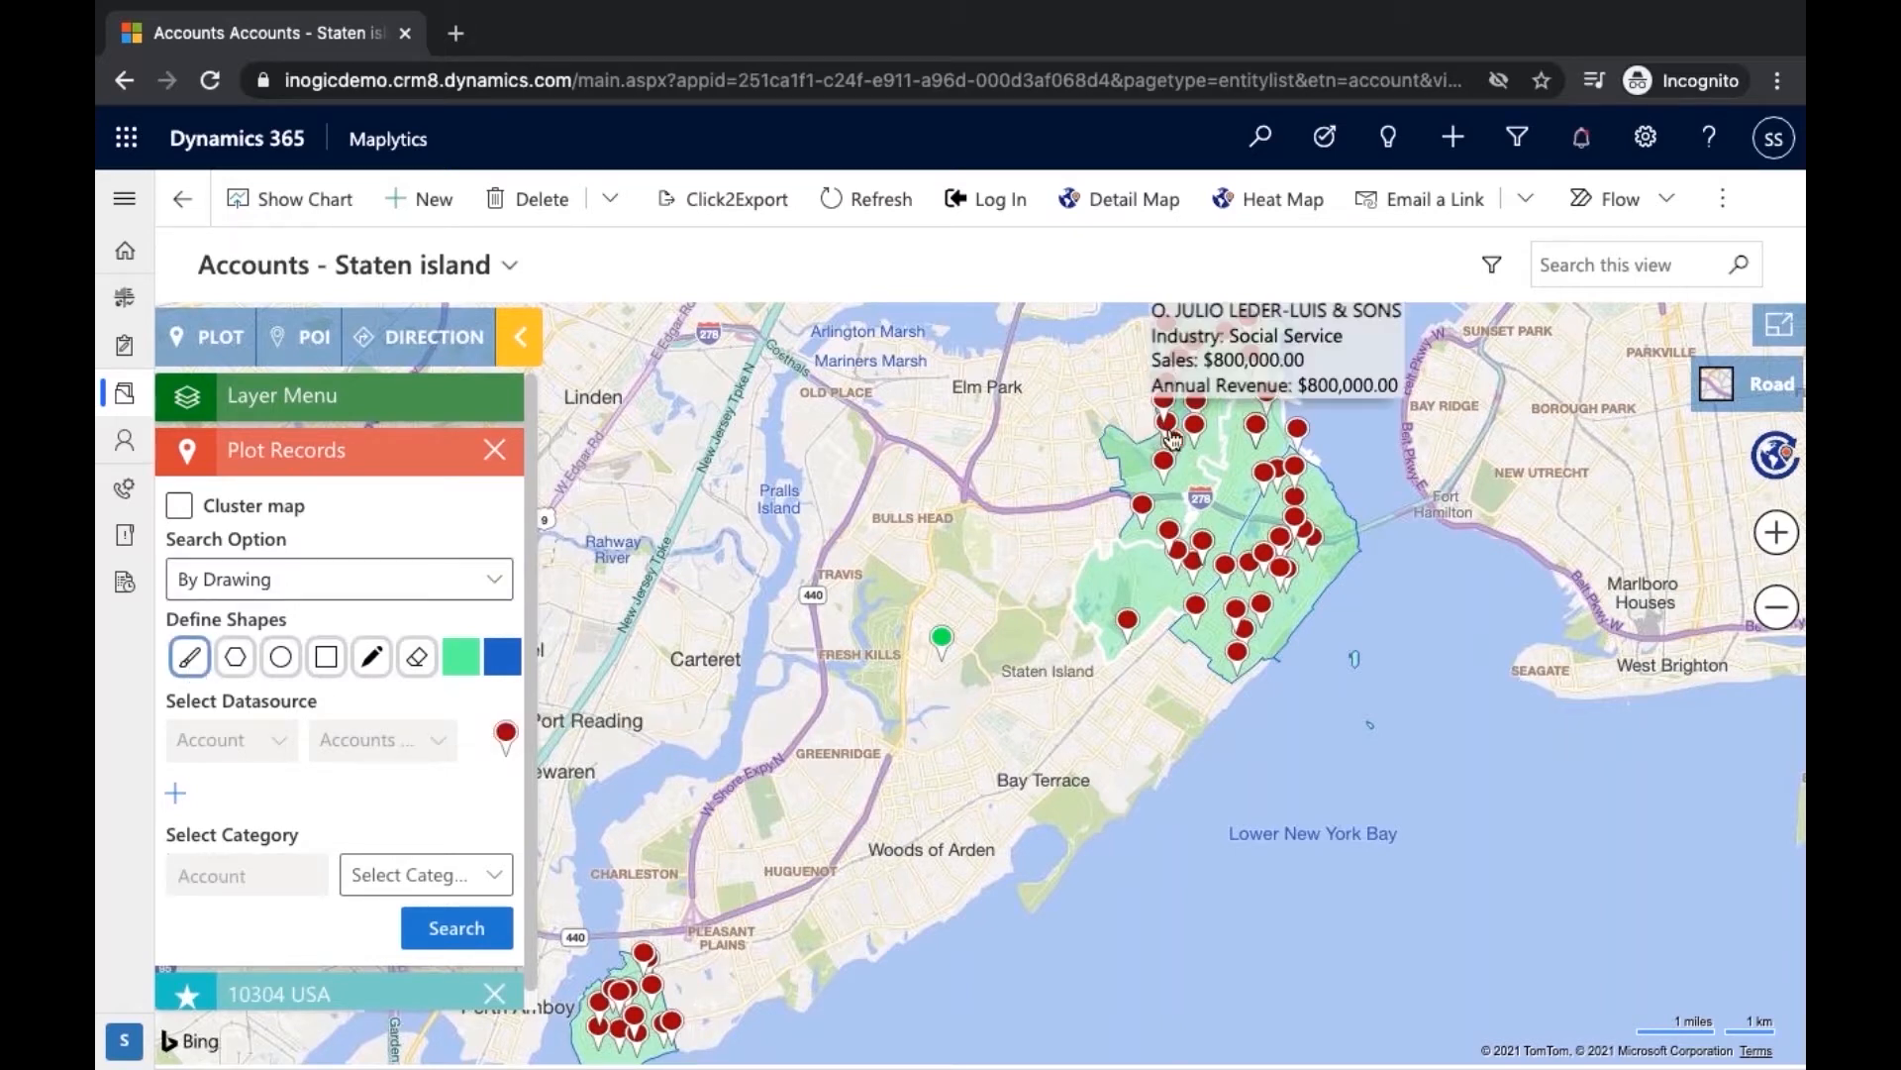
mouse_move(1194, 453)
mouse_down()
mouse_move(1046, 360)
mouse_move(922, 404)
mouse_move(829, 598)
mouse_move(834, 717)
mouse_move(886, 822)
mouse_move(1096, 764)
mouse_move(1169, 650)
mouse_up()
click(281, 657)
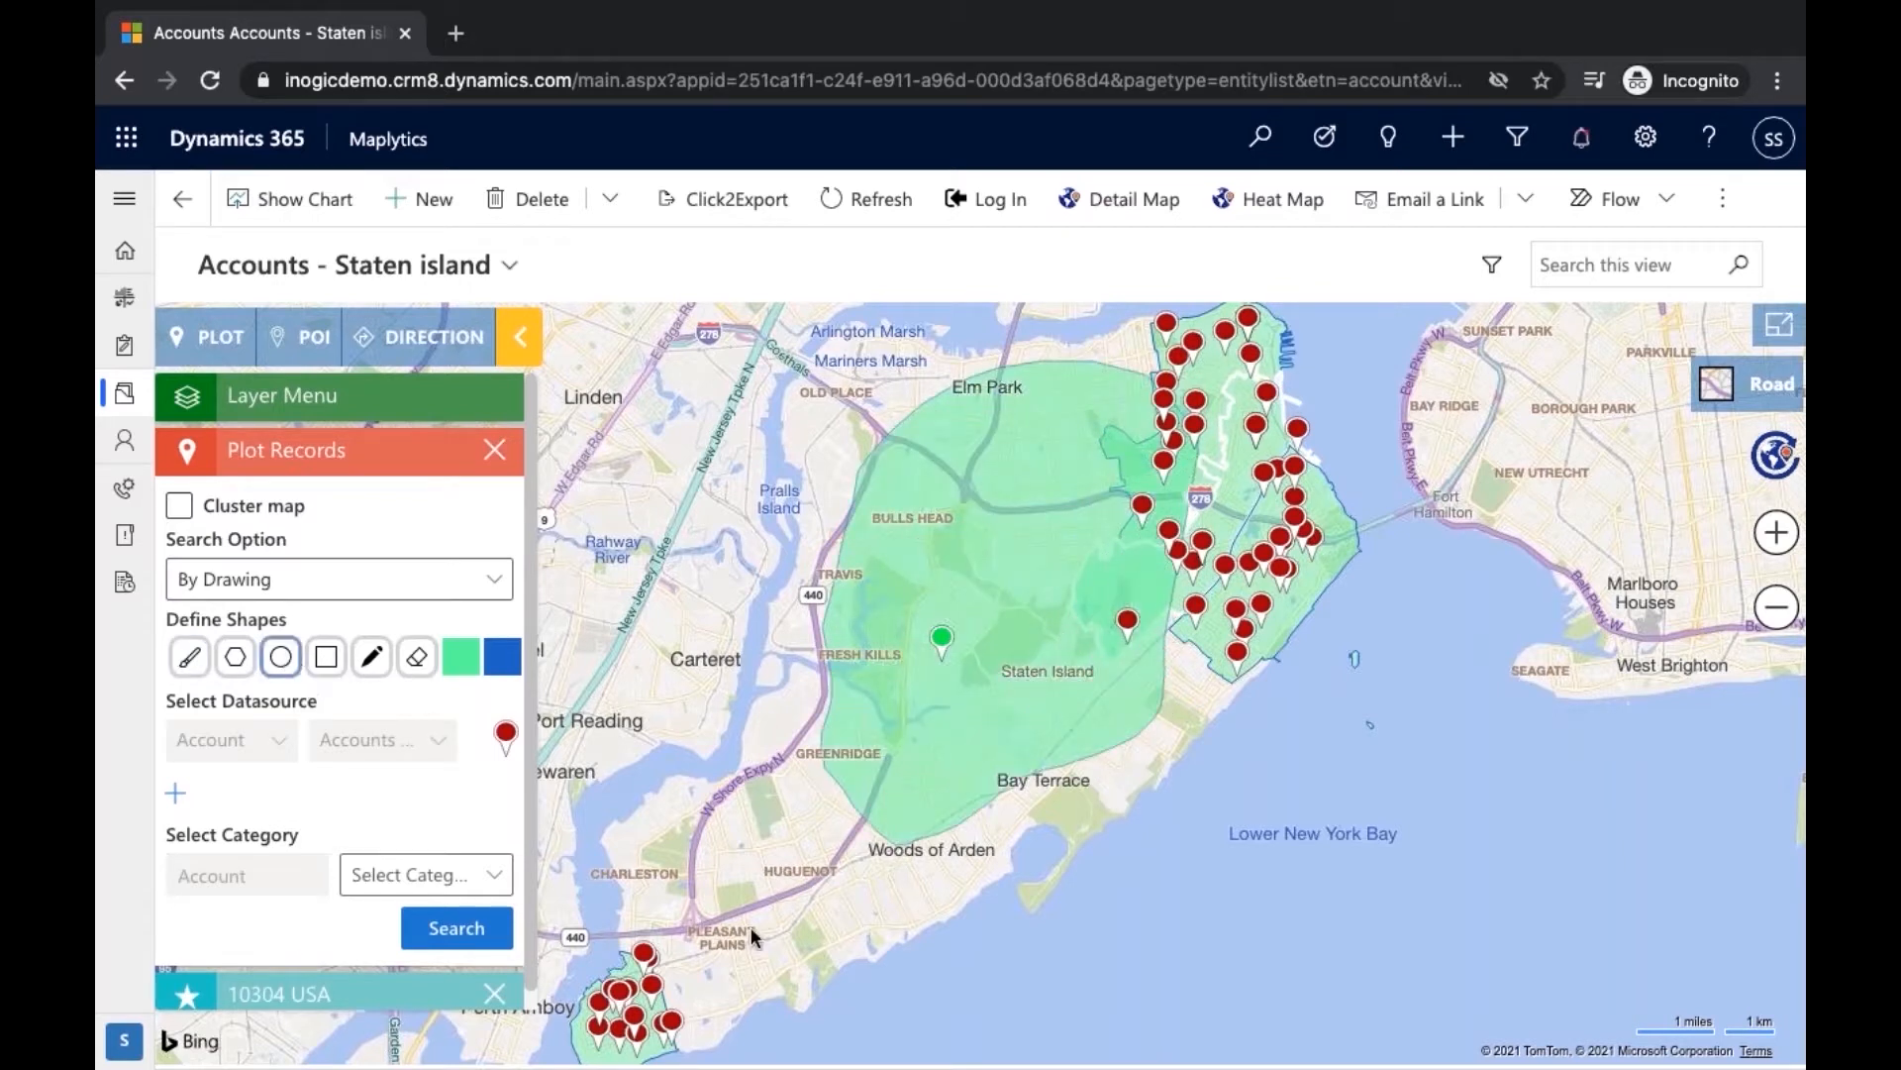
drag(754, 936, 860, 1004)
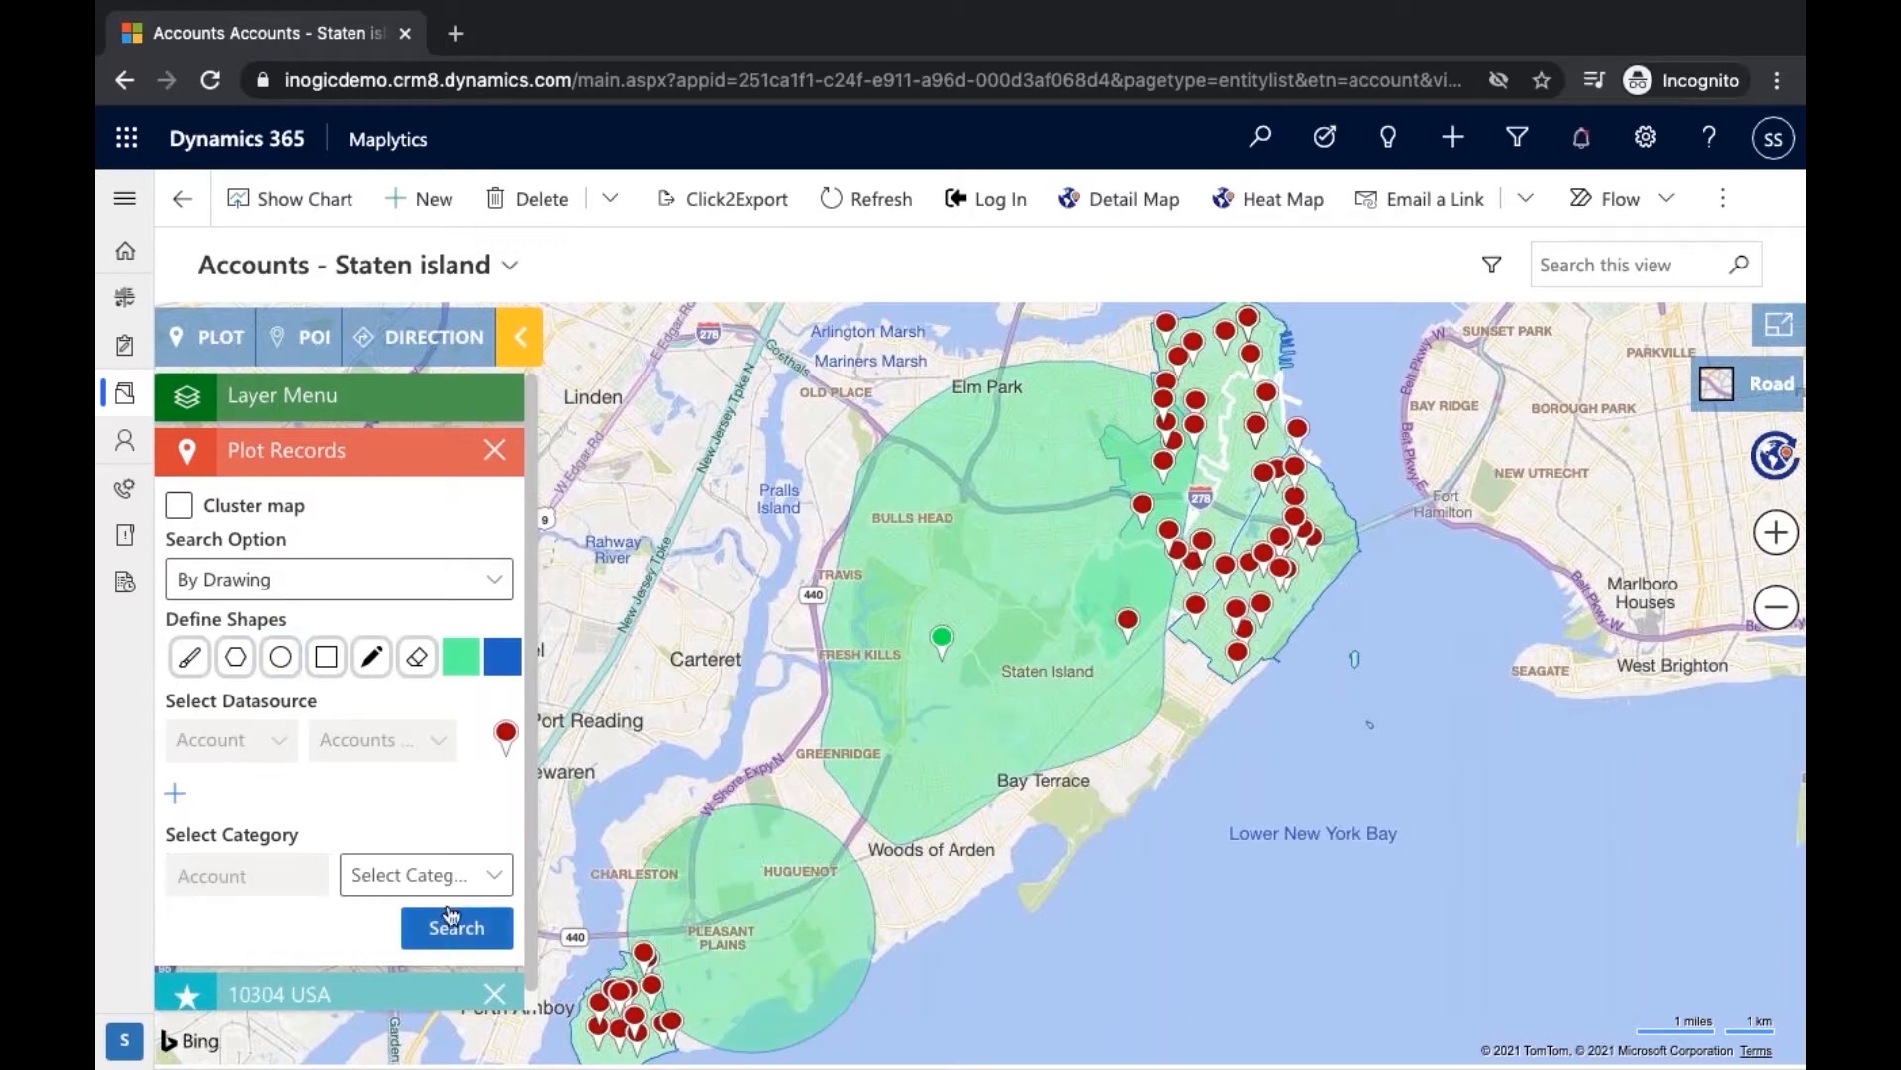
Plot the accounts inside the drawn shapes and open the summary of the large freehand area
scroll(451, 913, down, 1)
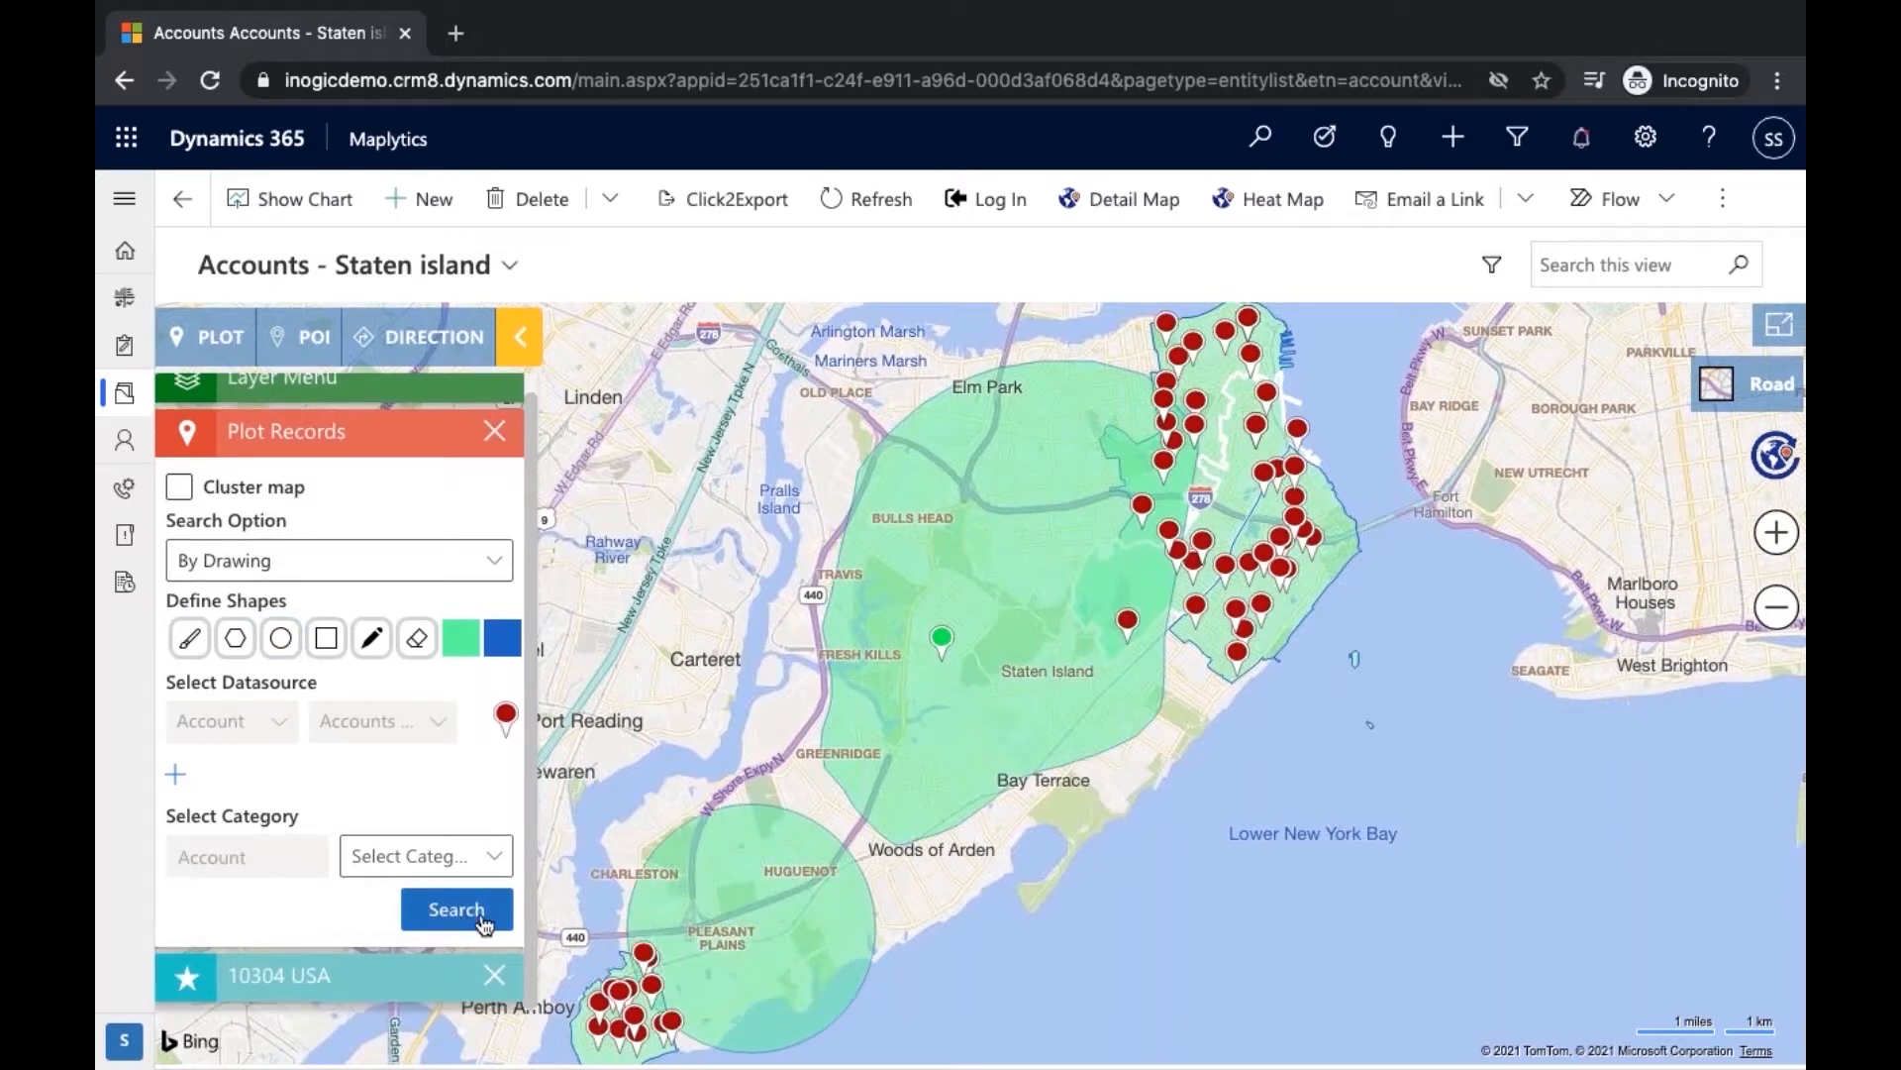
click(482, 919)
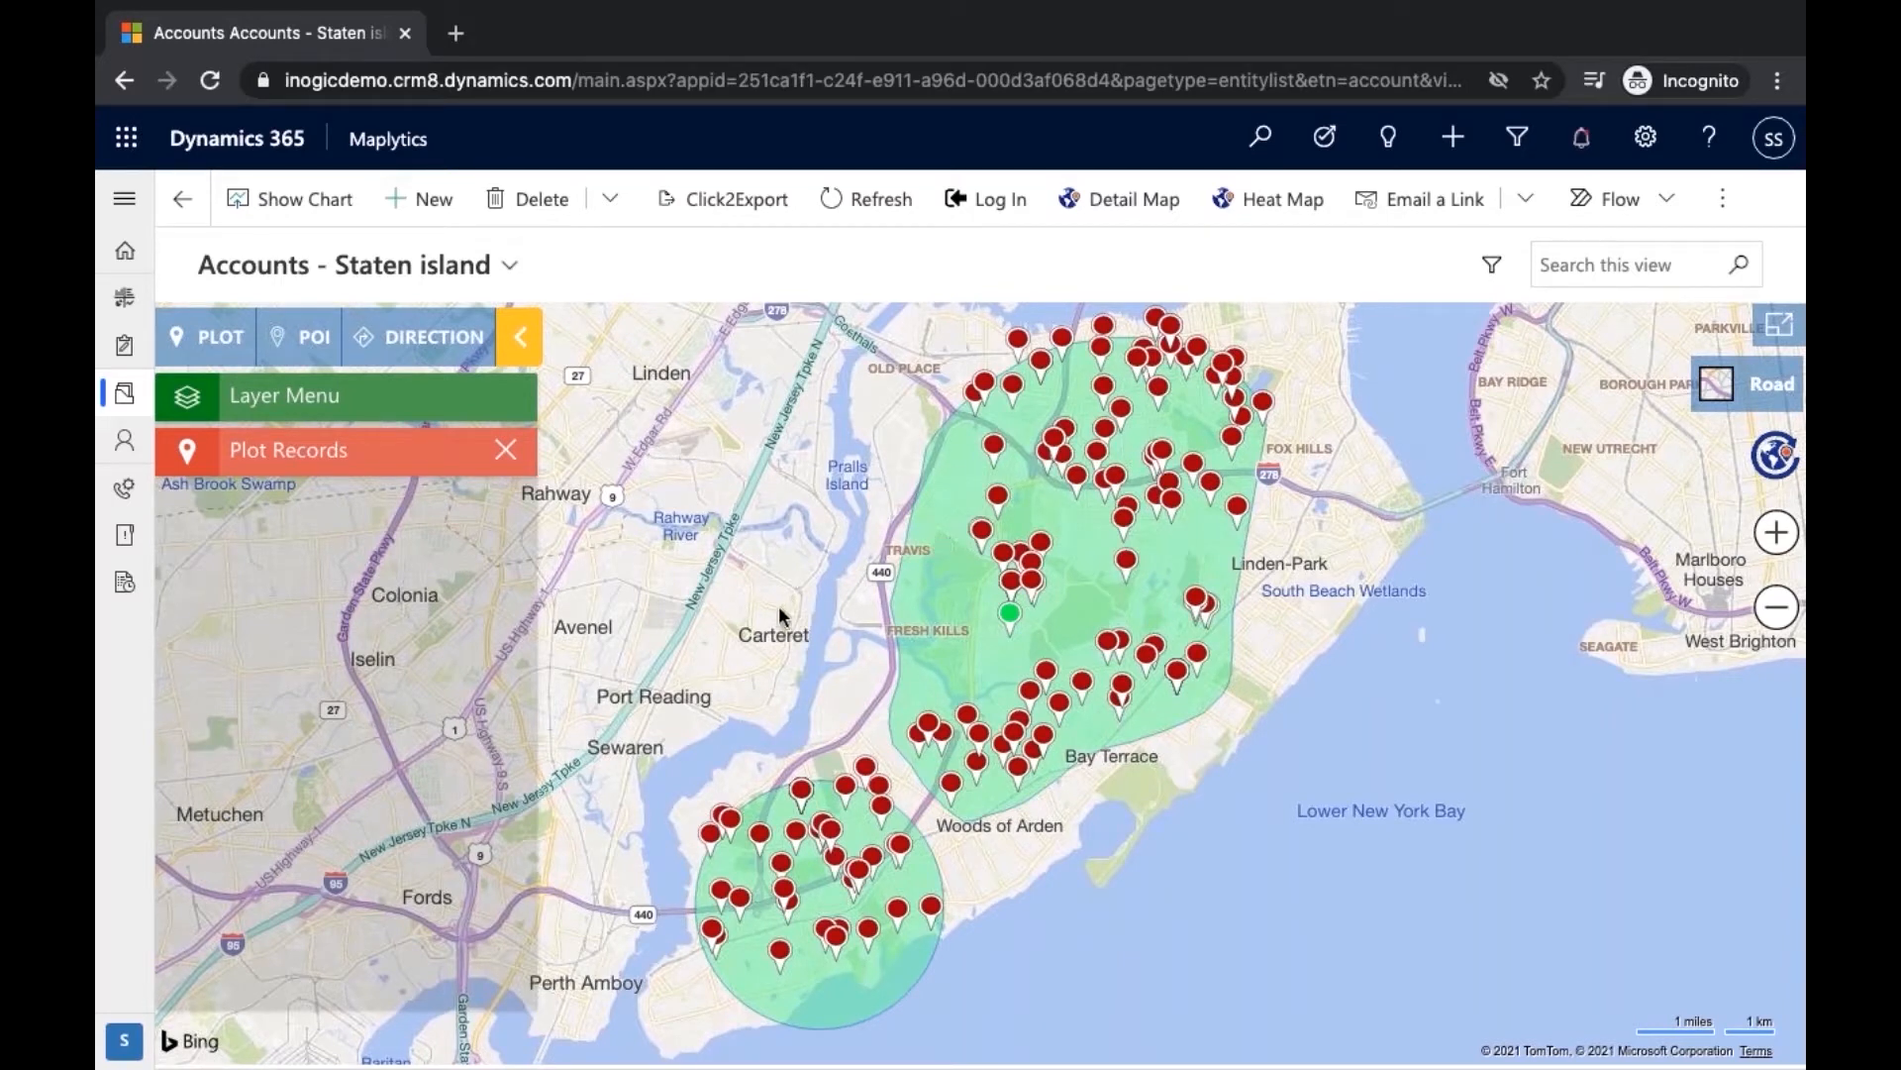
click(969, 590)
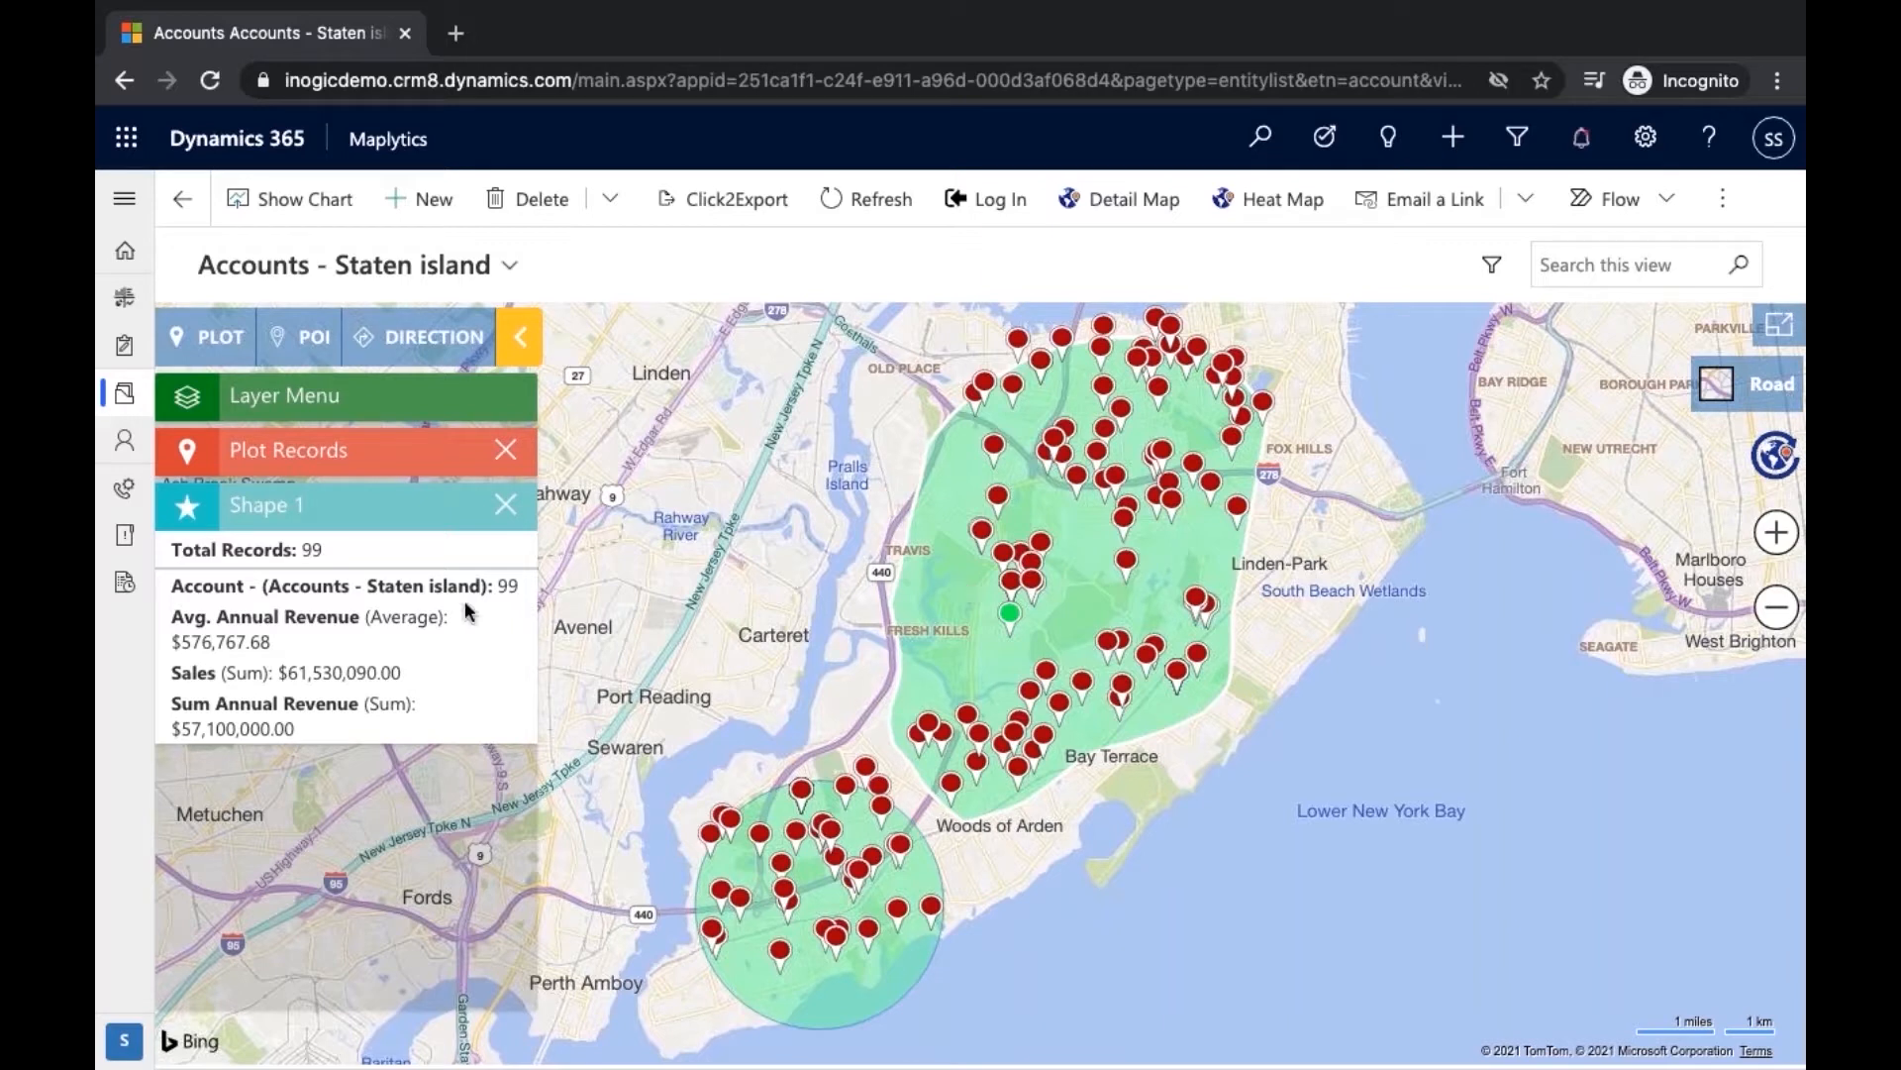
Categorize the plotted accounts by Industry and rerun the search within the drawn shapes
click(415, 449)
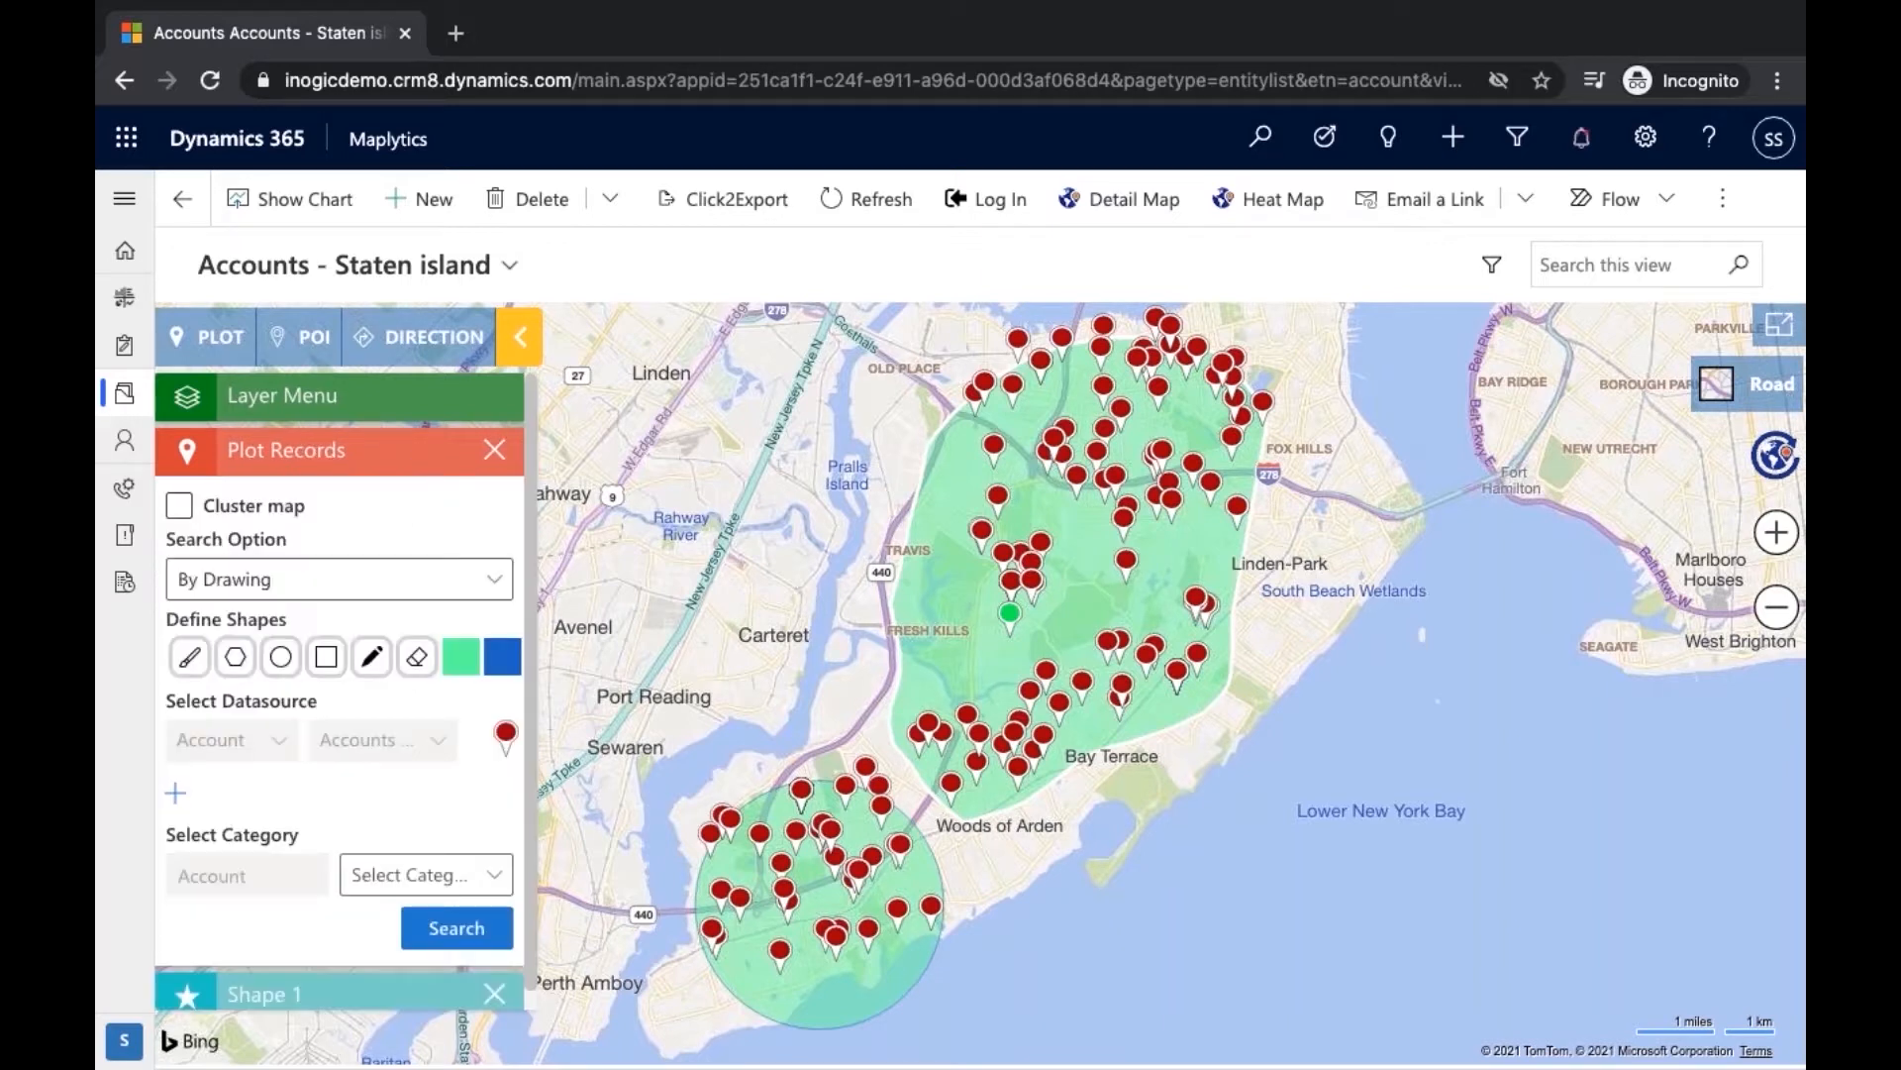
scroll(420, 746, down, 1)
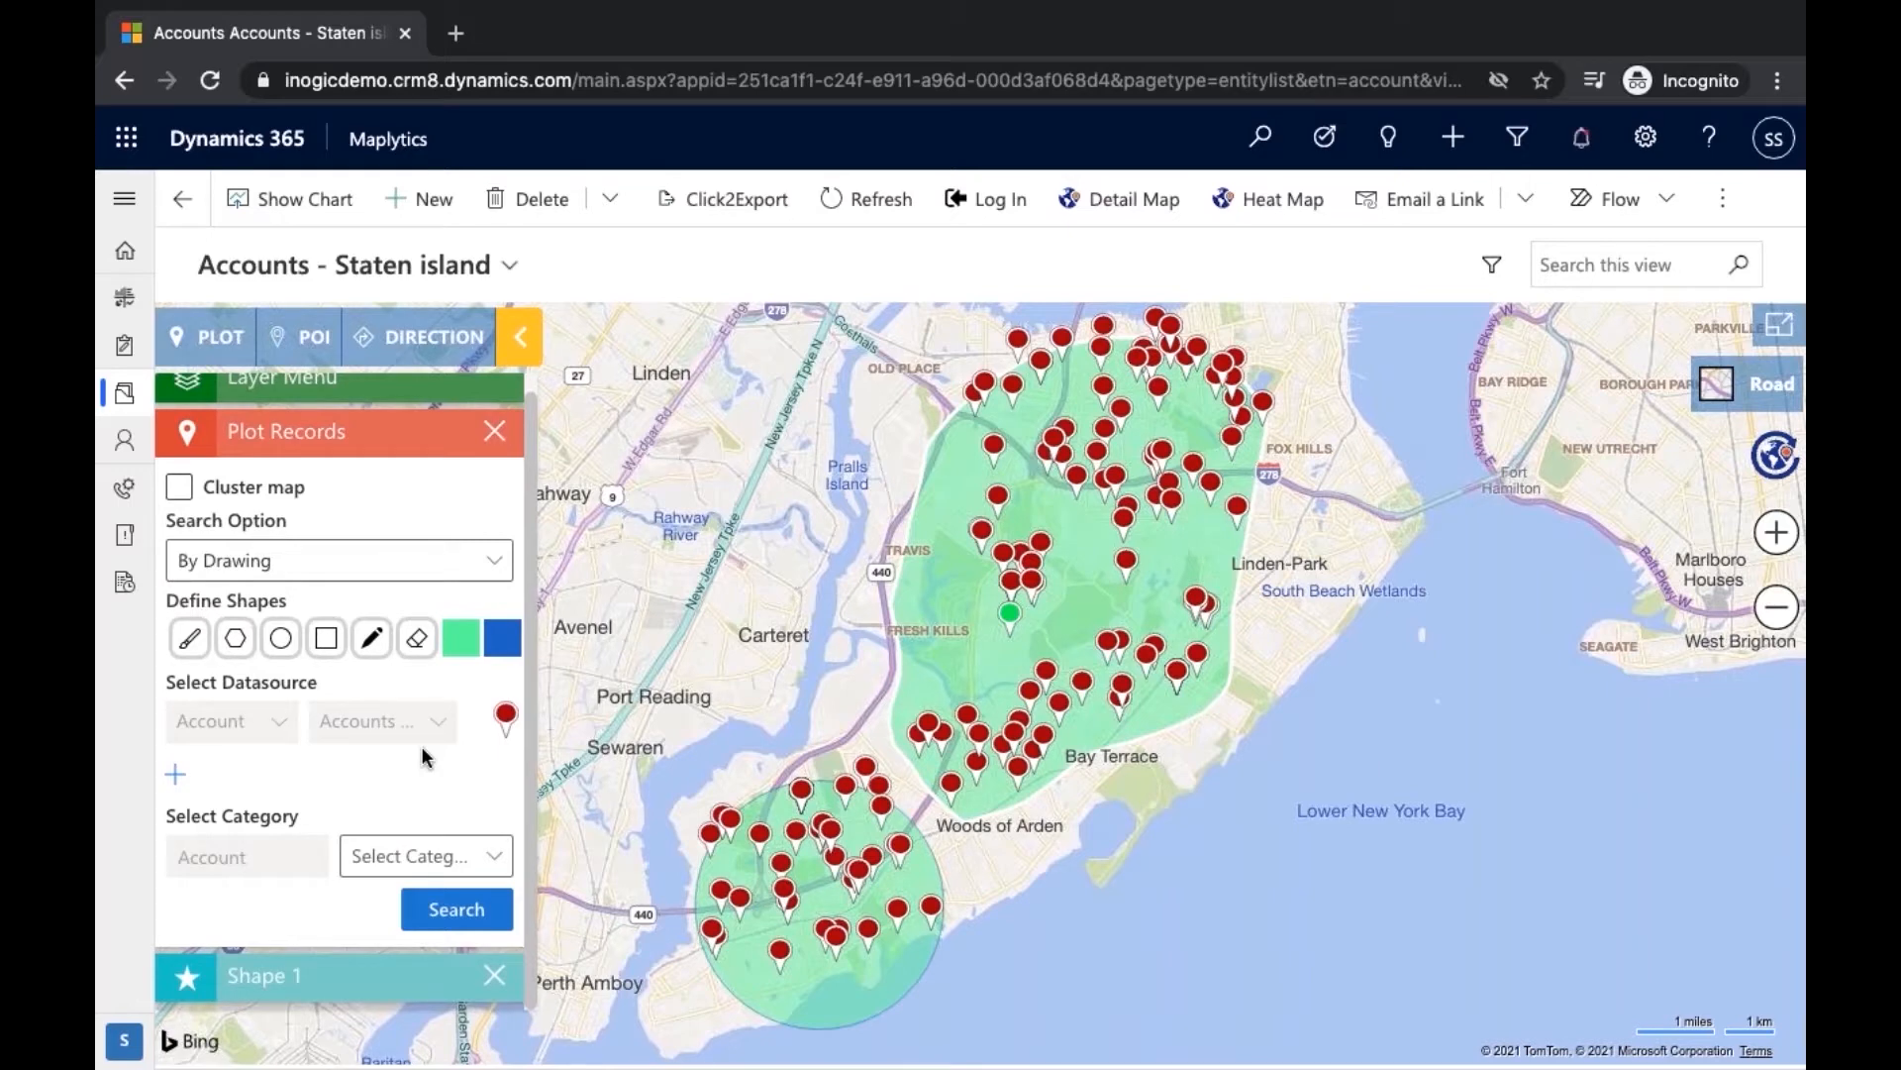
click(499, 869)
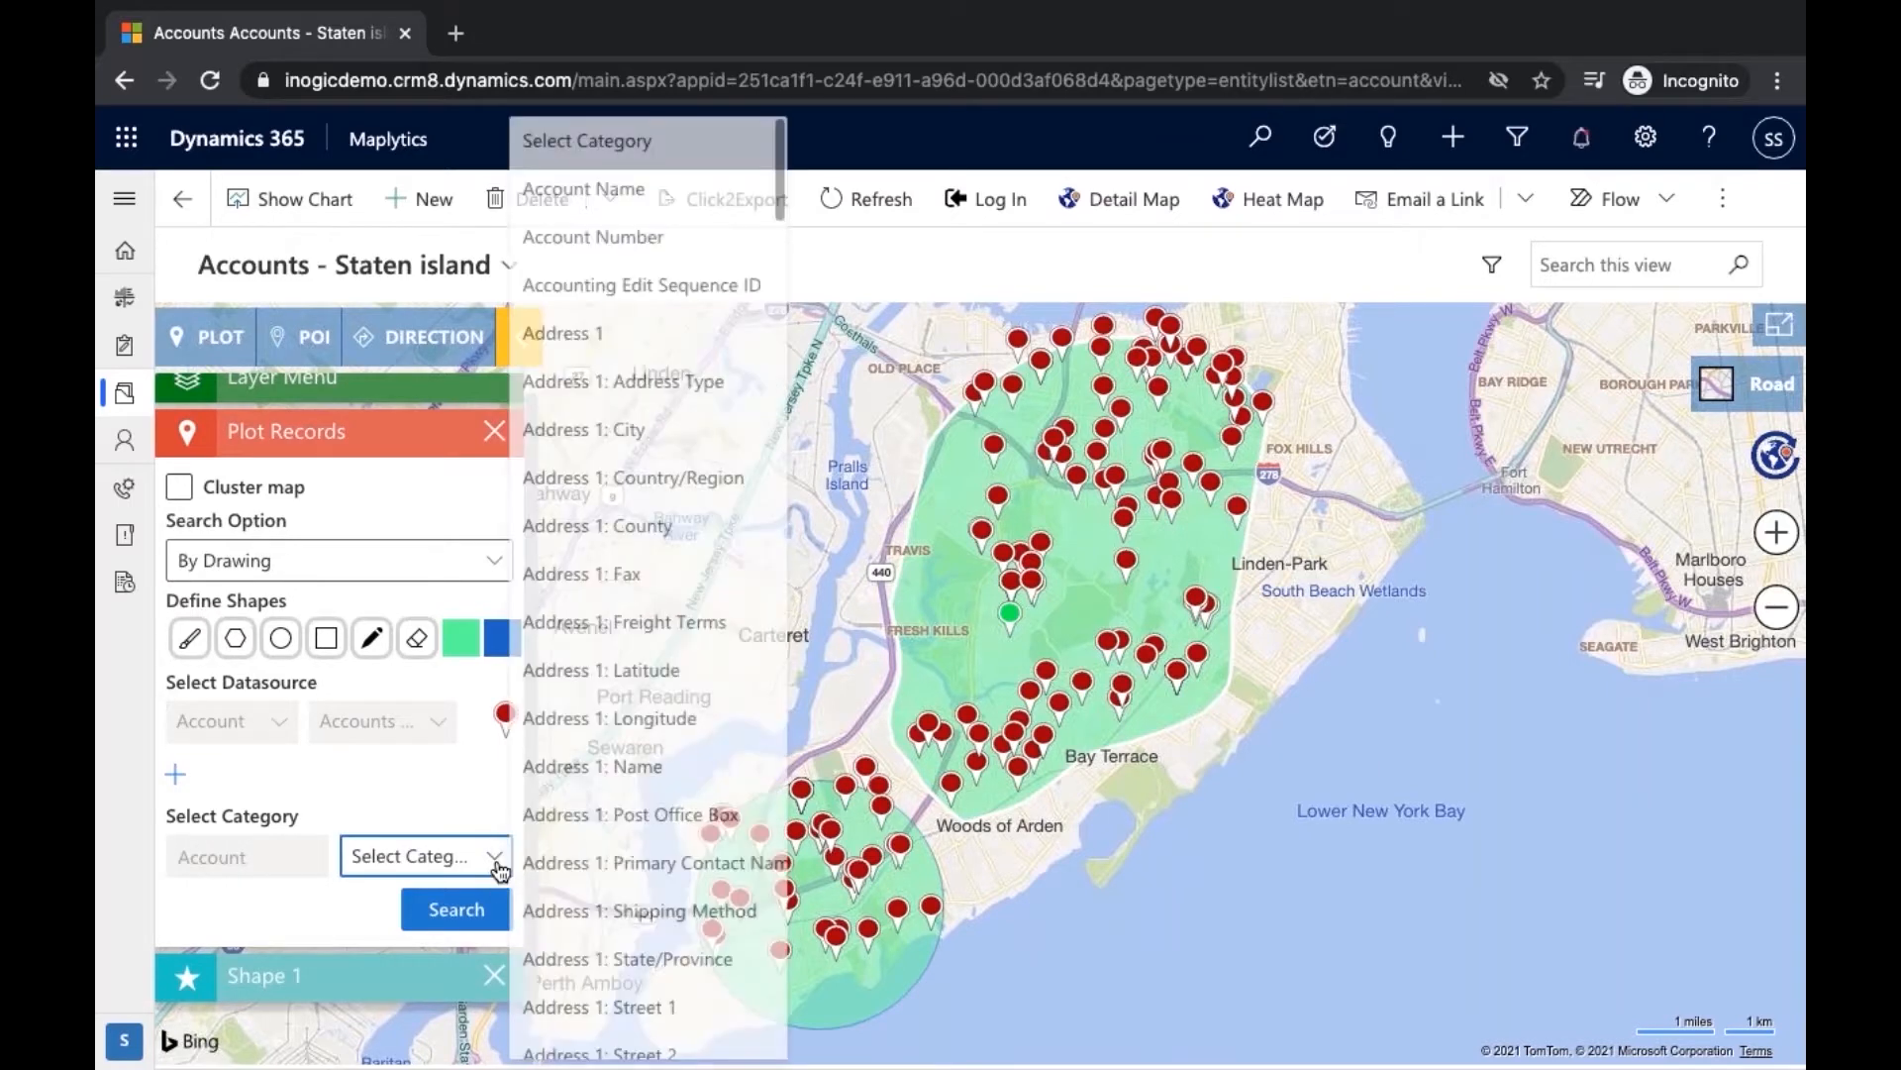
scroll(669, 835, down, 15)
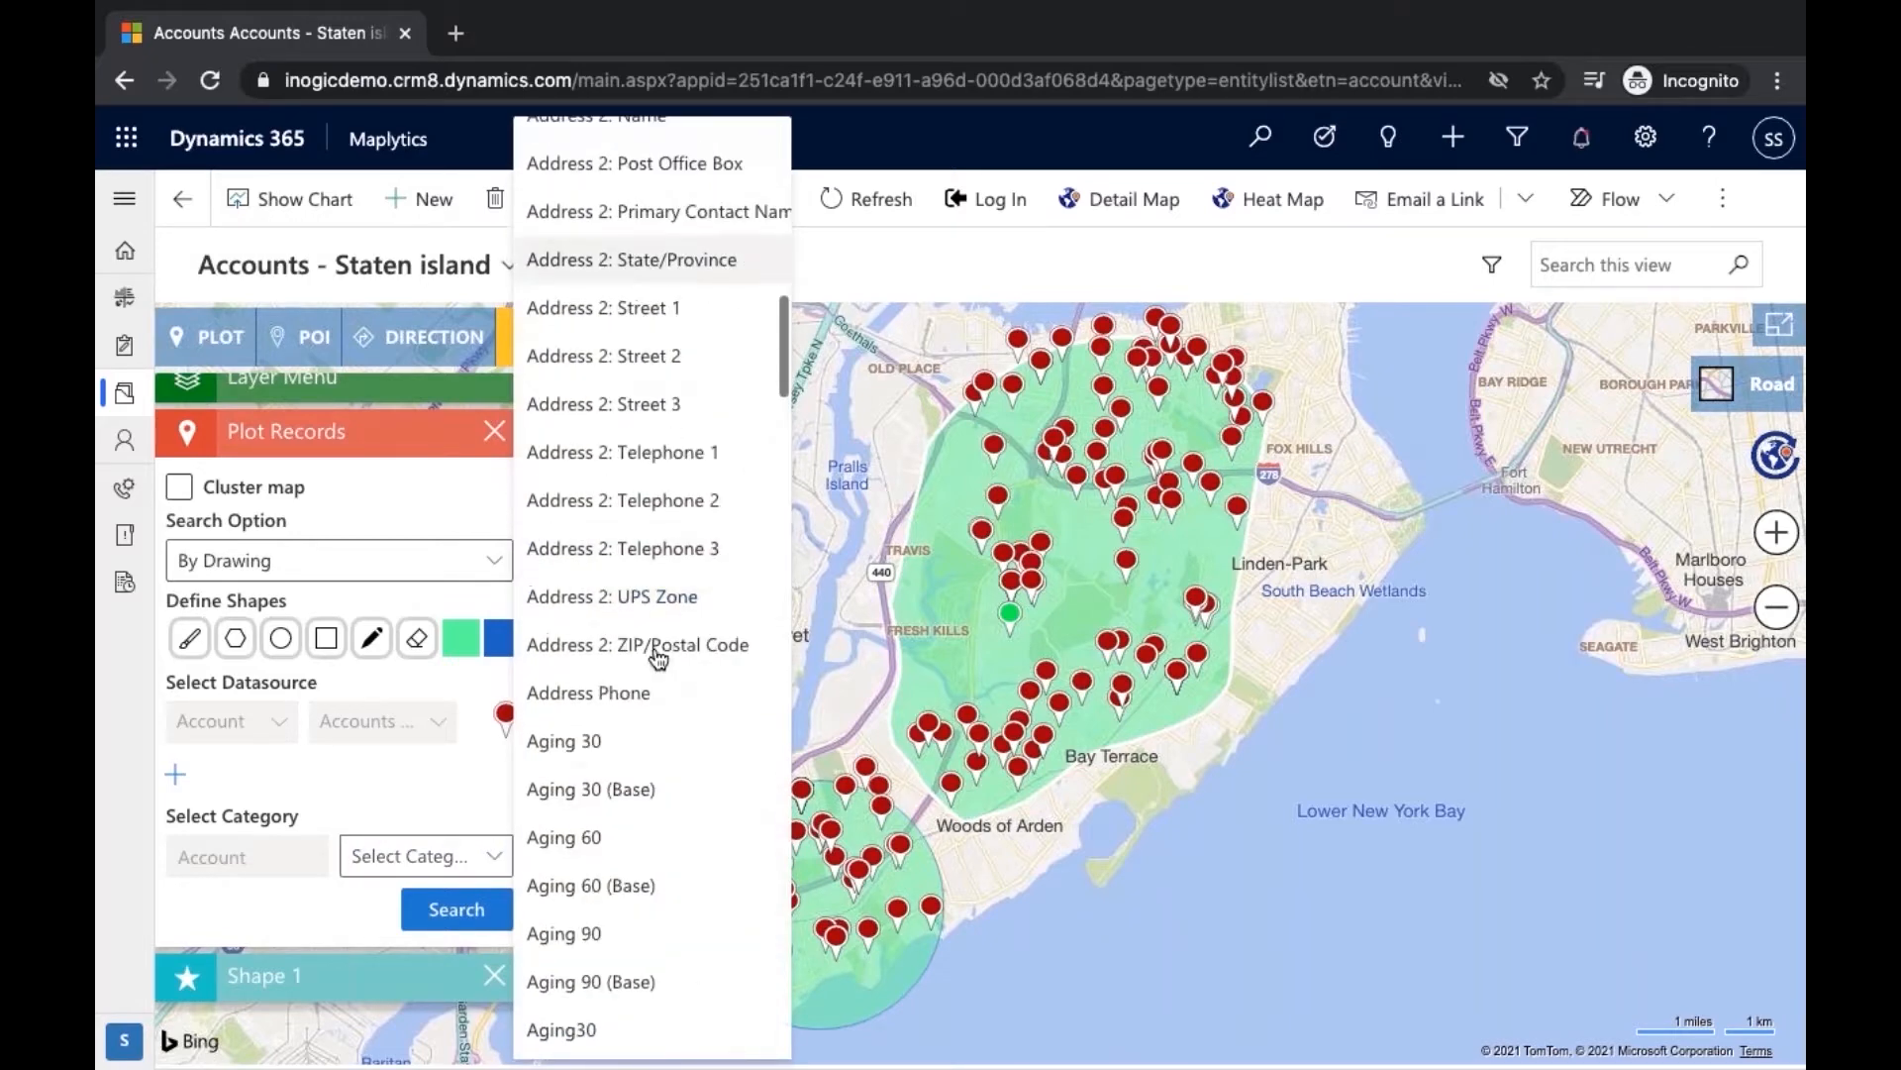
scroll(658, 753, down, 10)
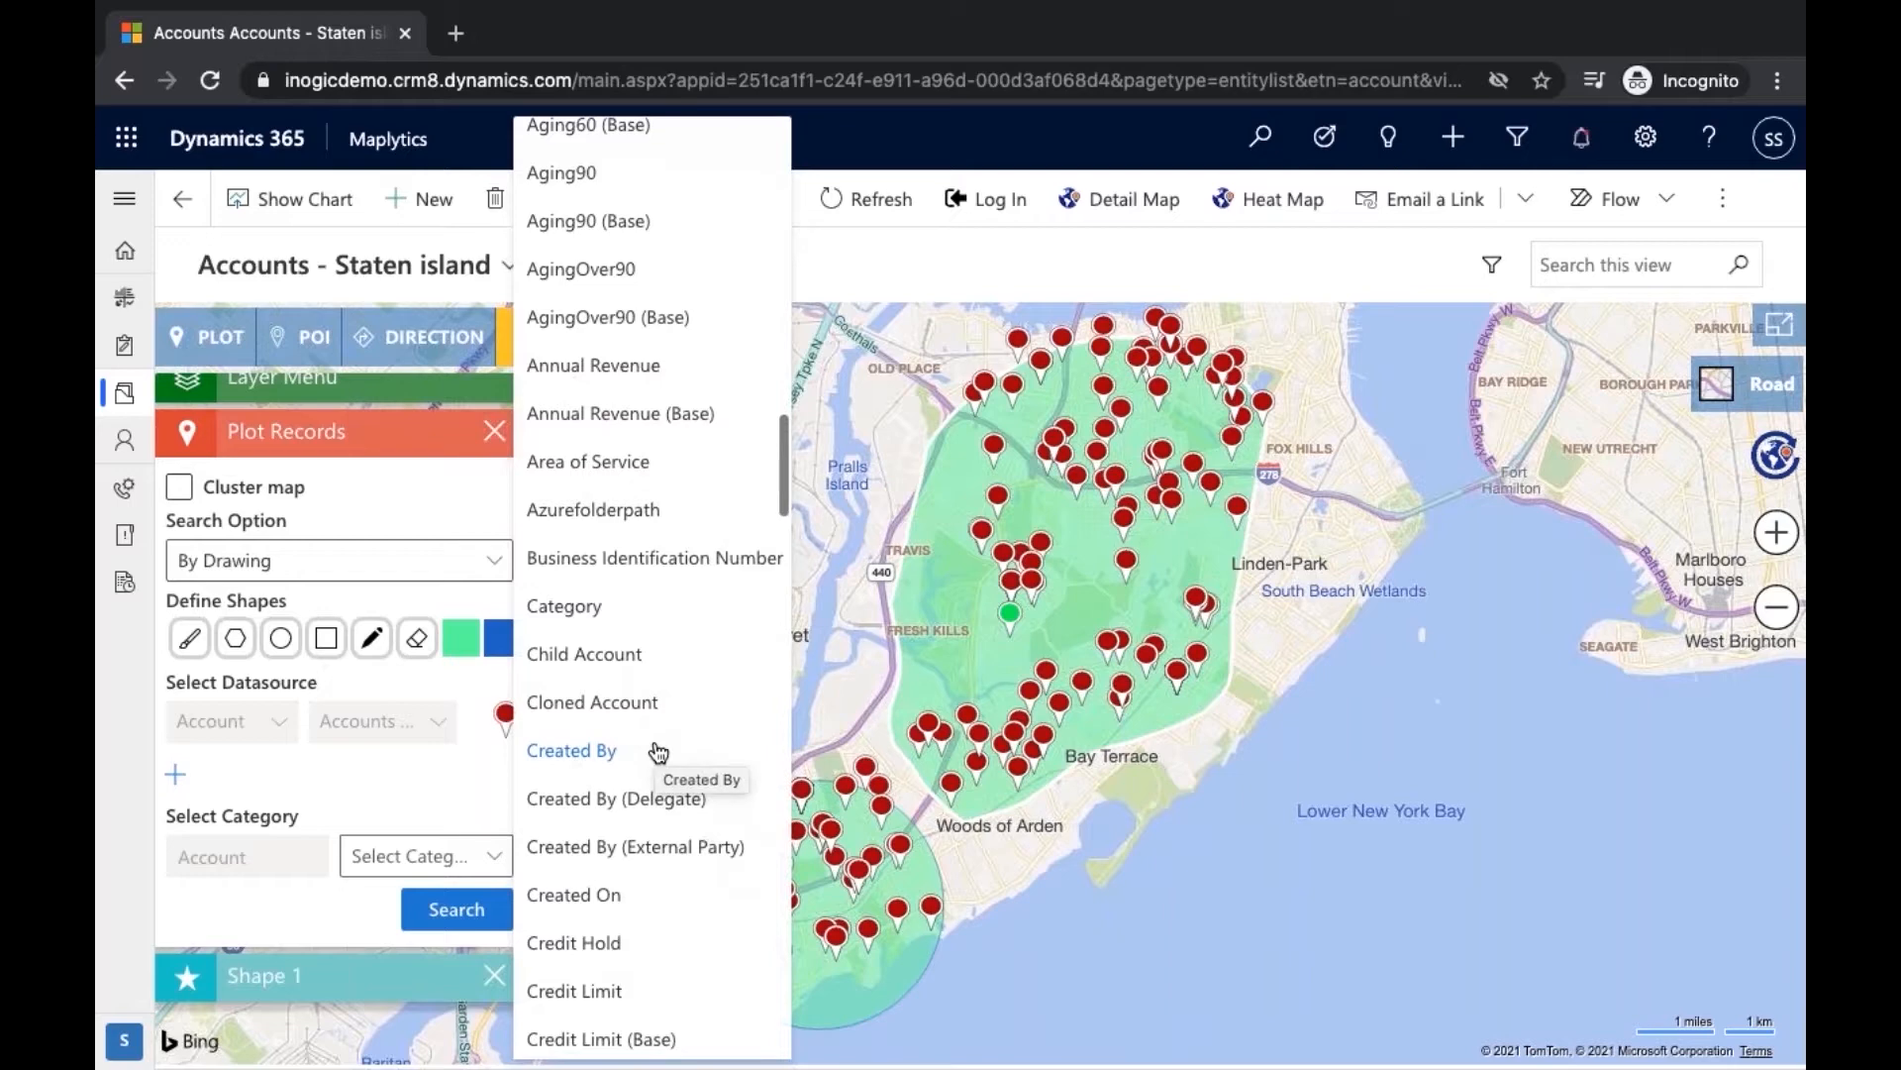
scroll(659, 753, down, 12)
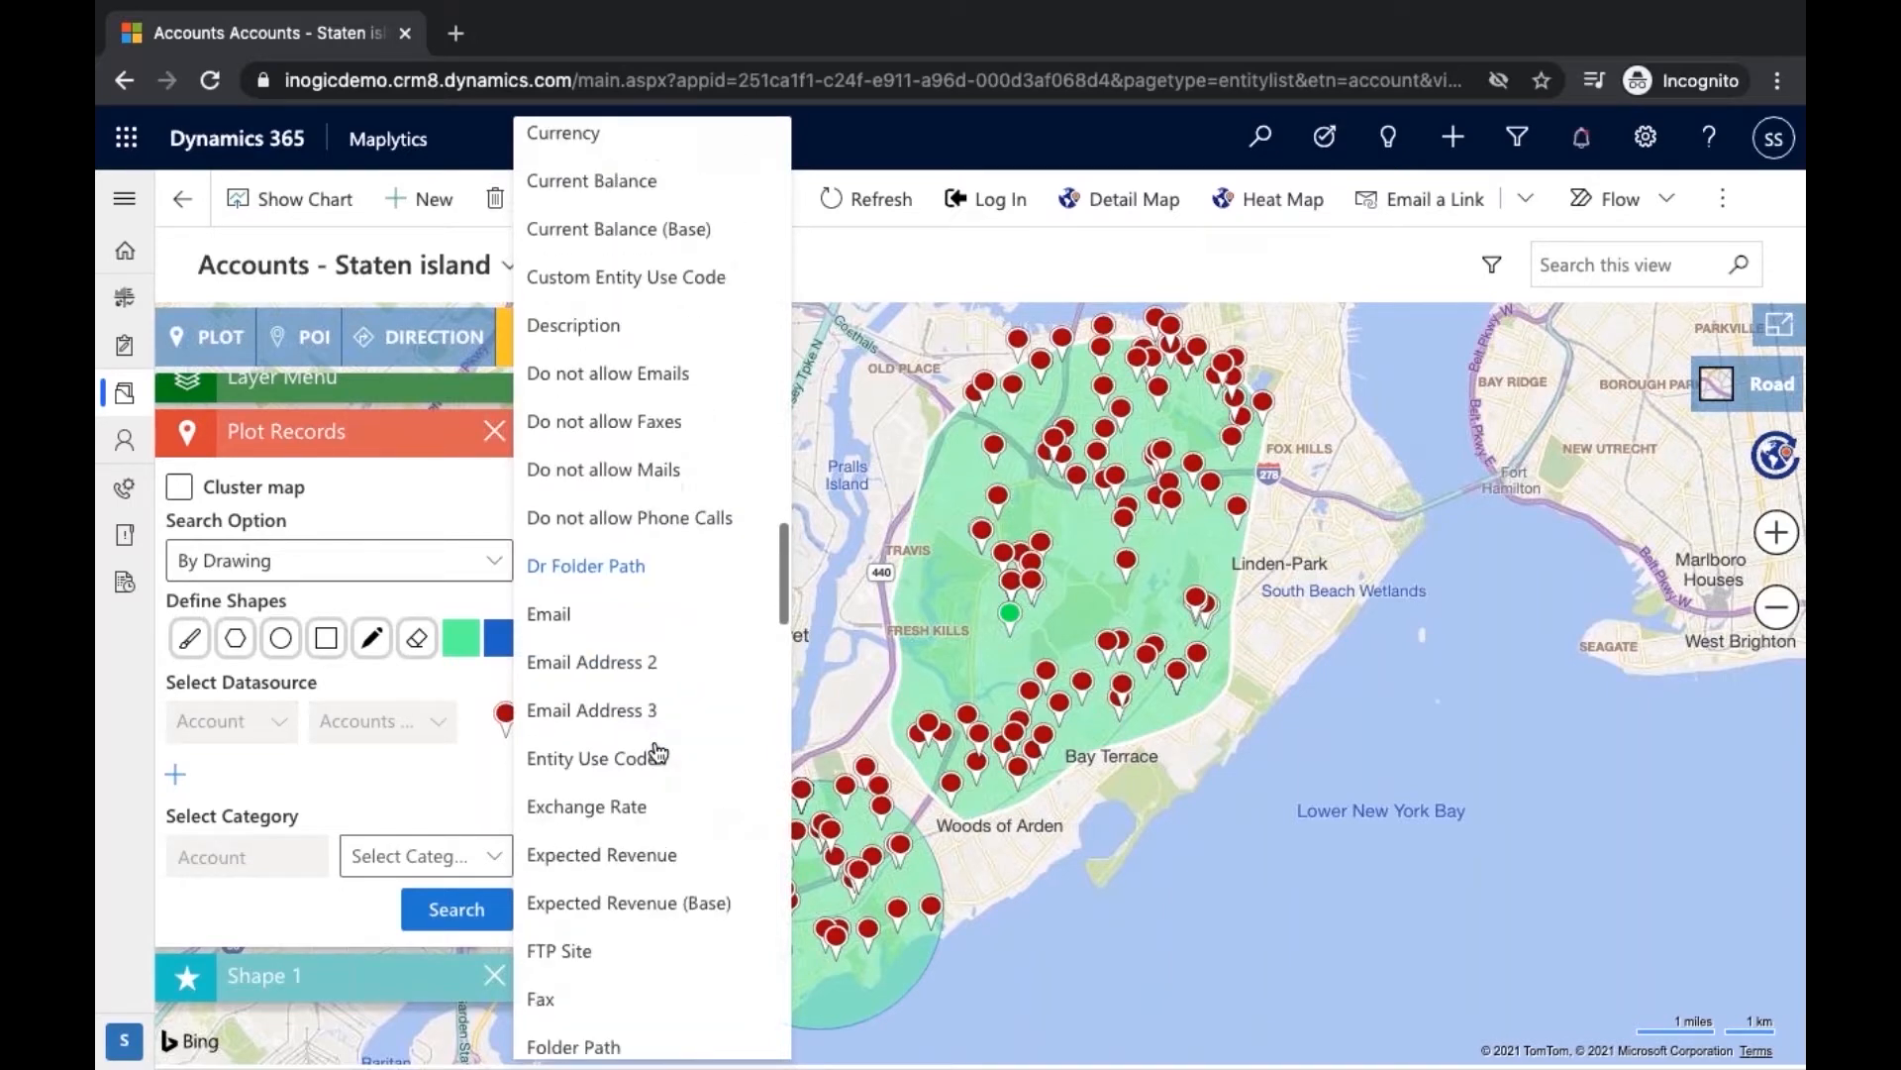
scroll(658, 749, down, 8)
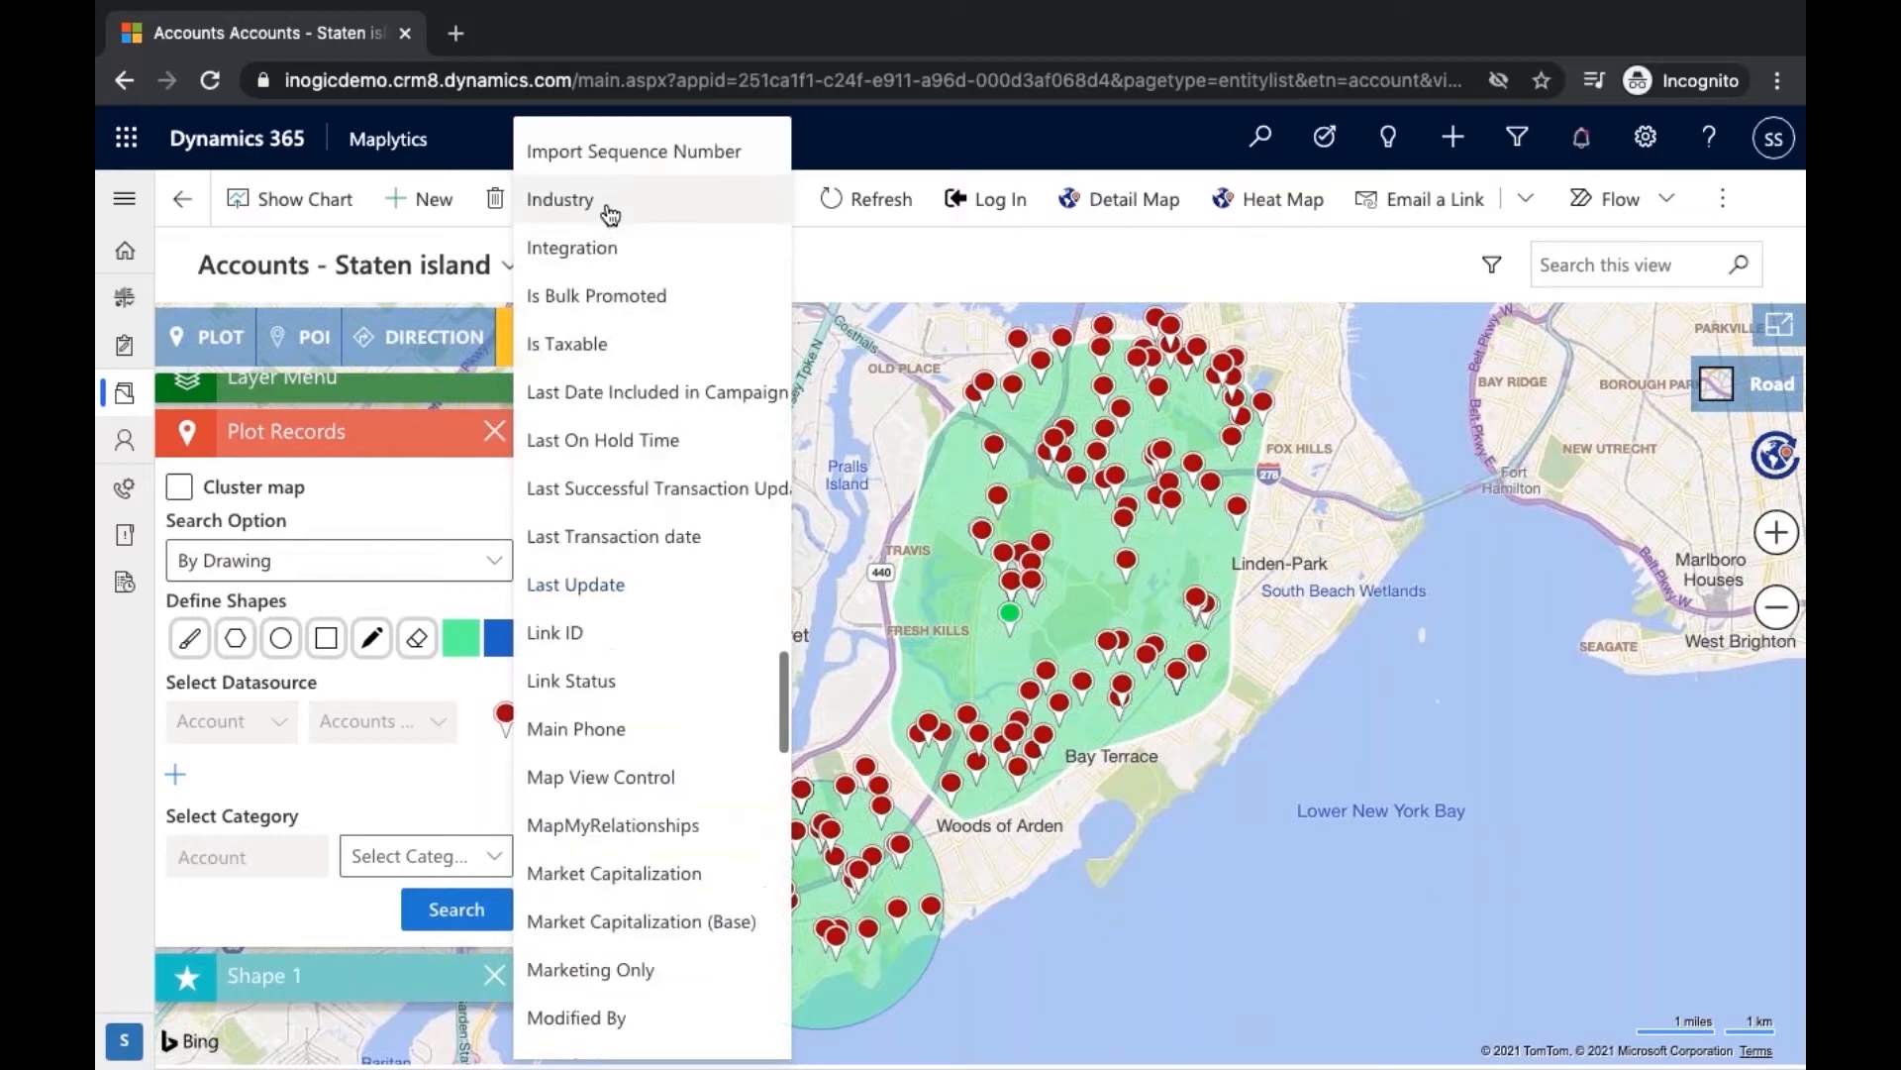
click(607, 201)
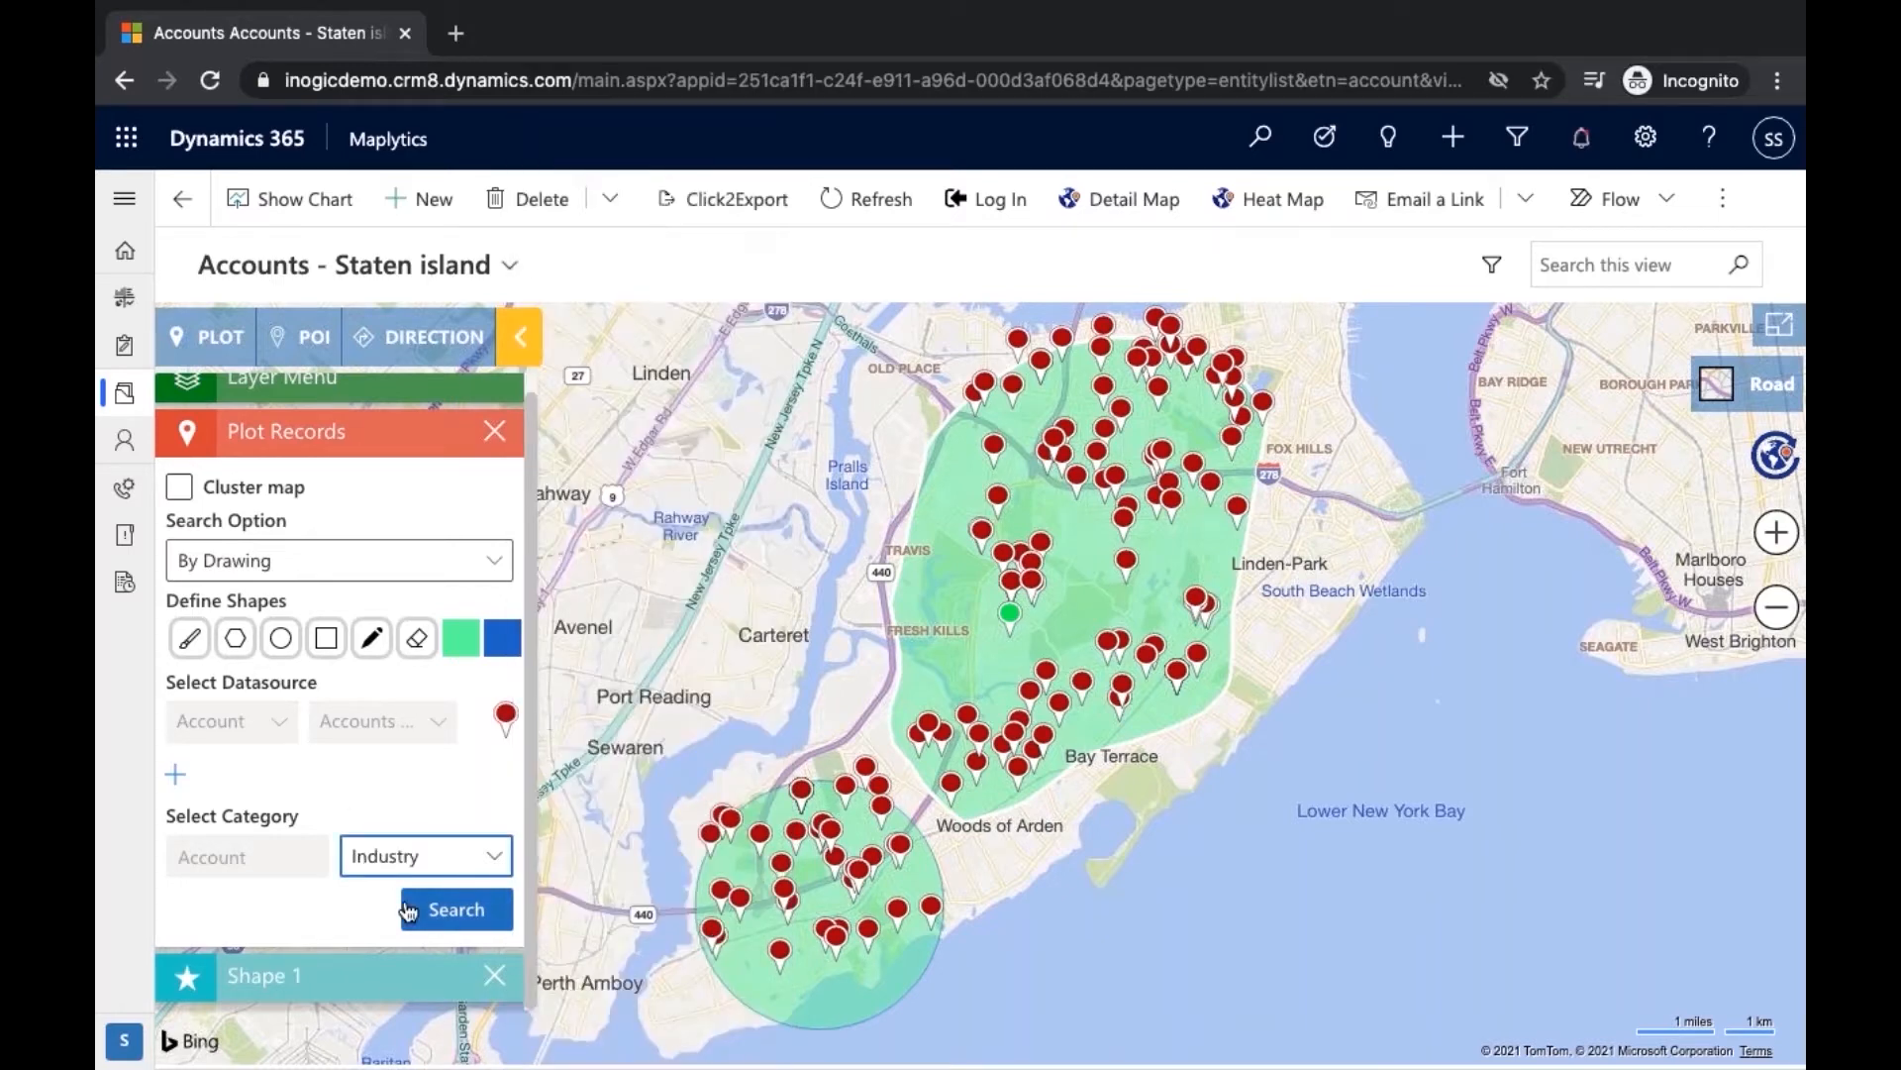
click(457, 910)
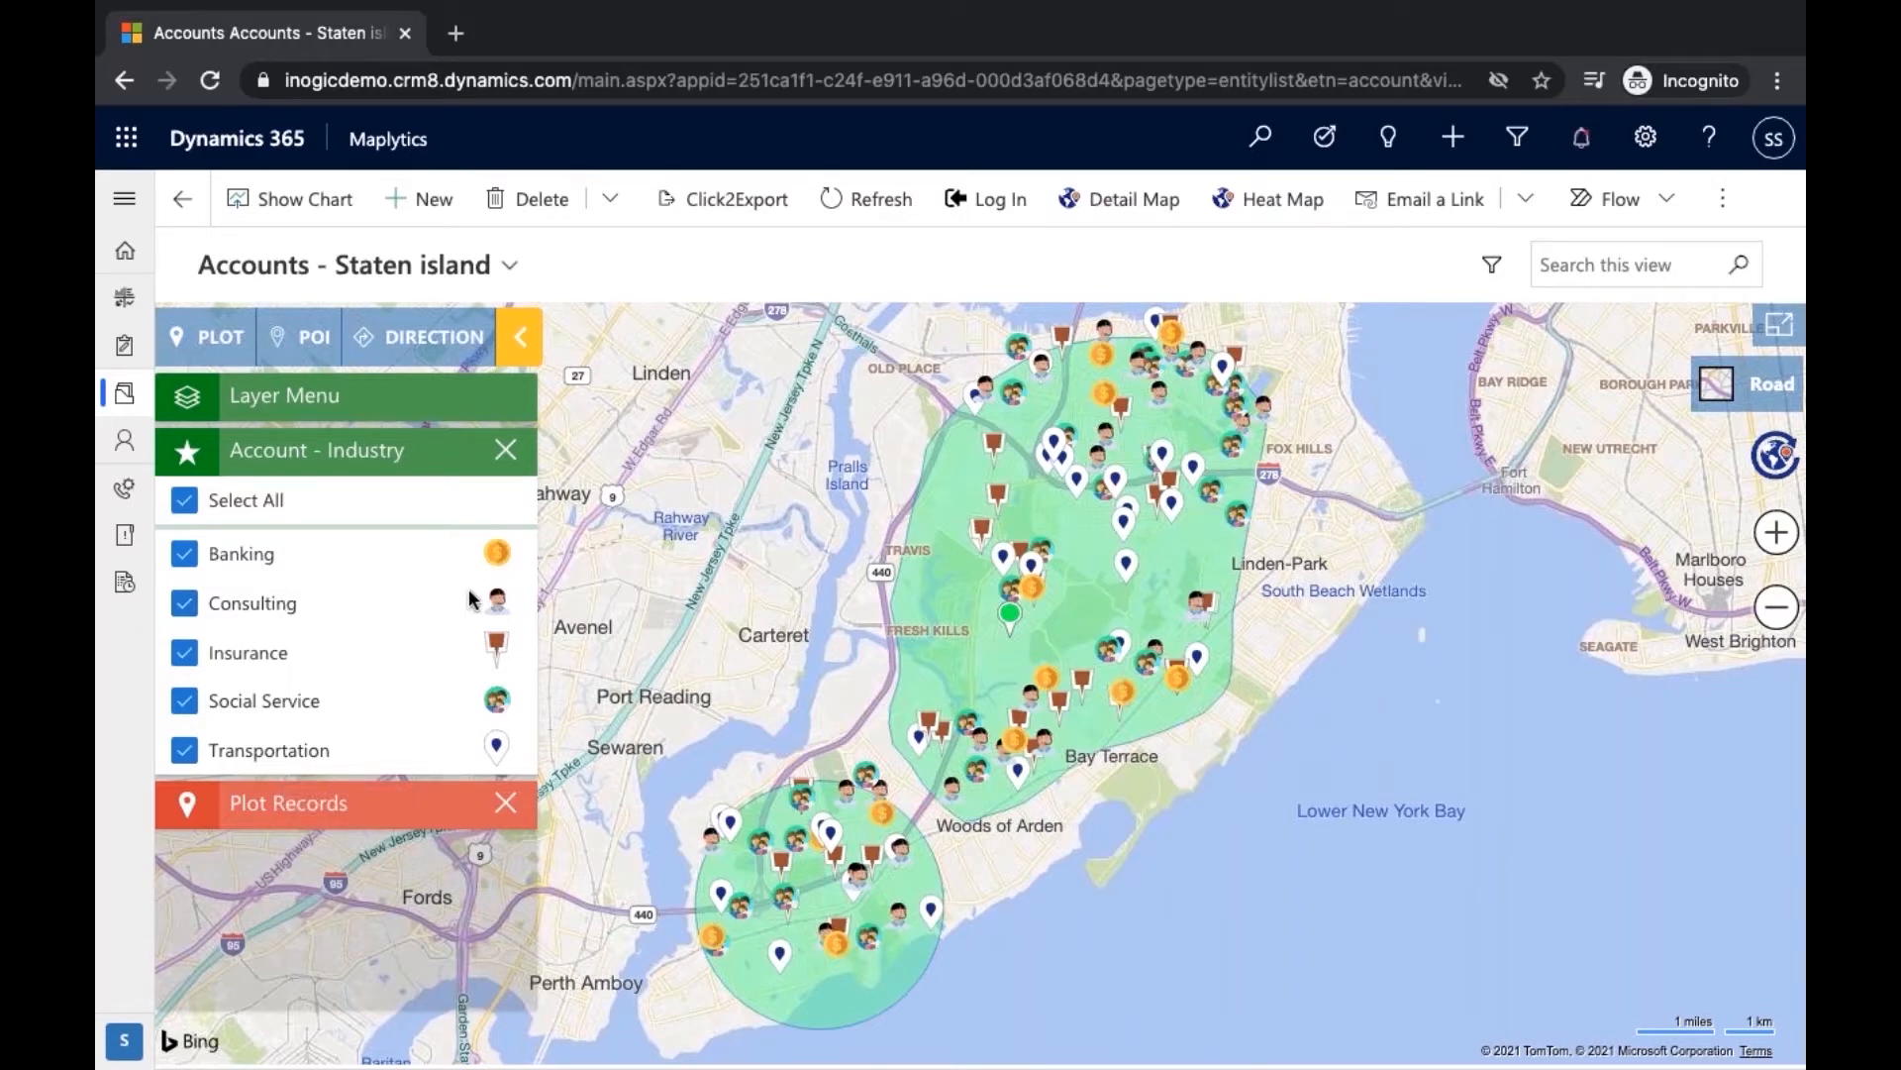
Add a Contact datasource using the Contacts - NY view to the record plotting settings
click(442, 807)
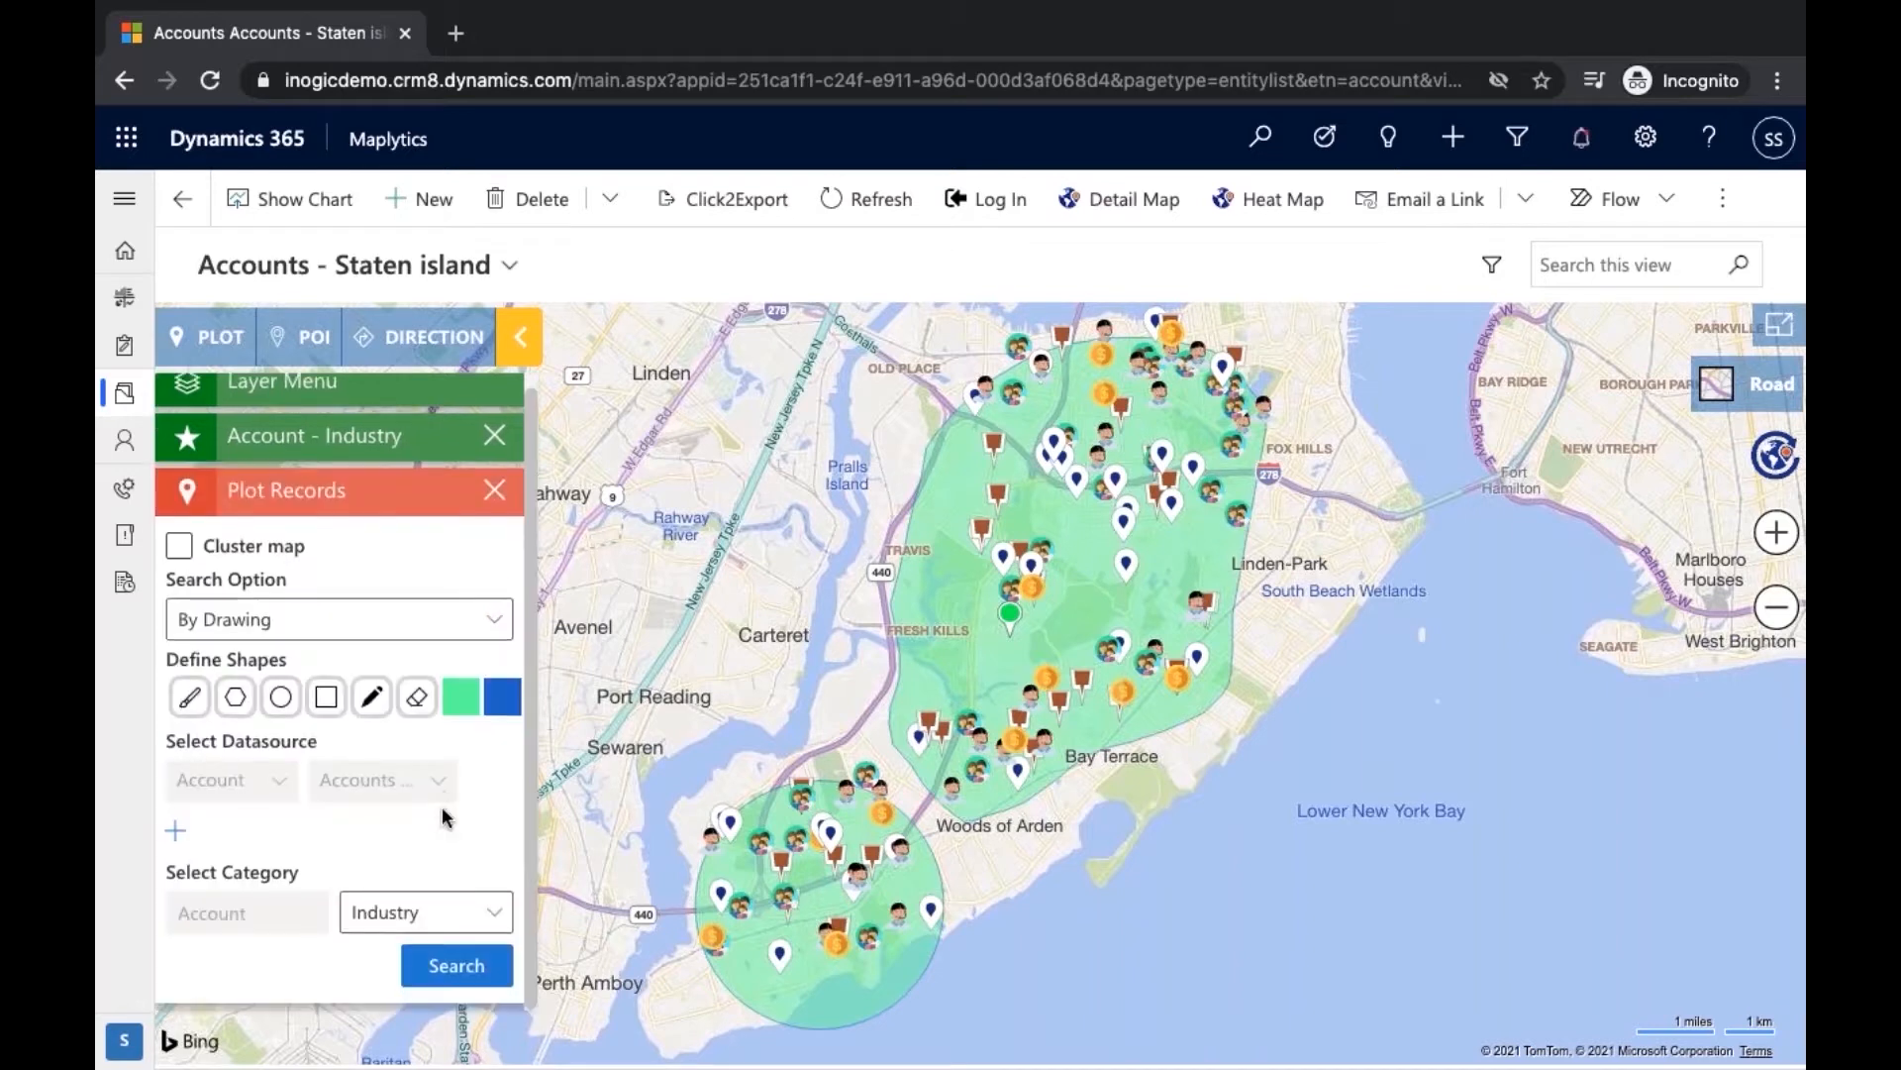
click(179, 835)
click(216, 838)
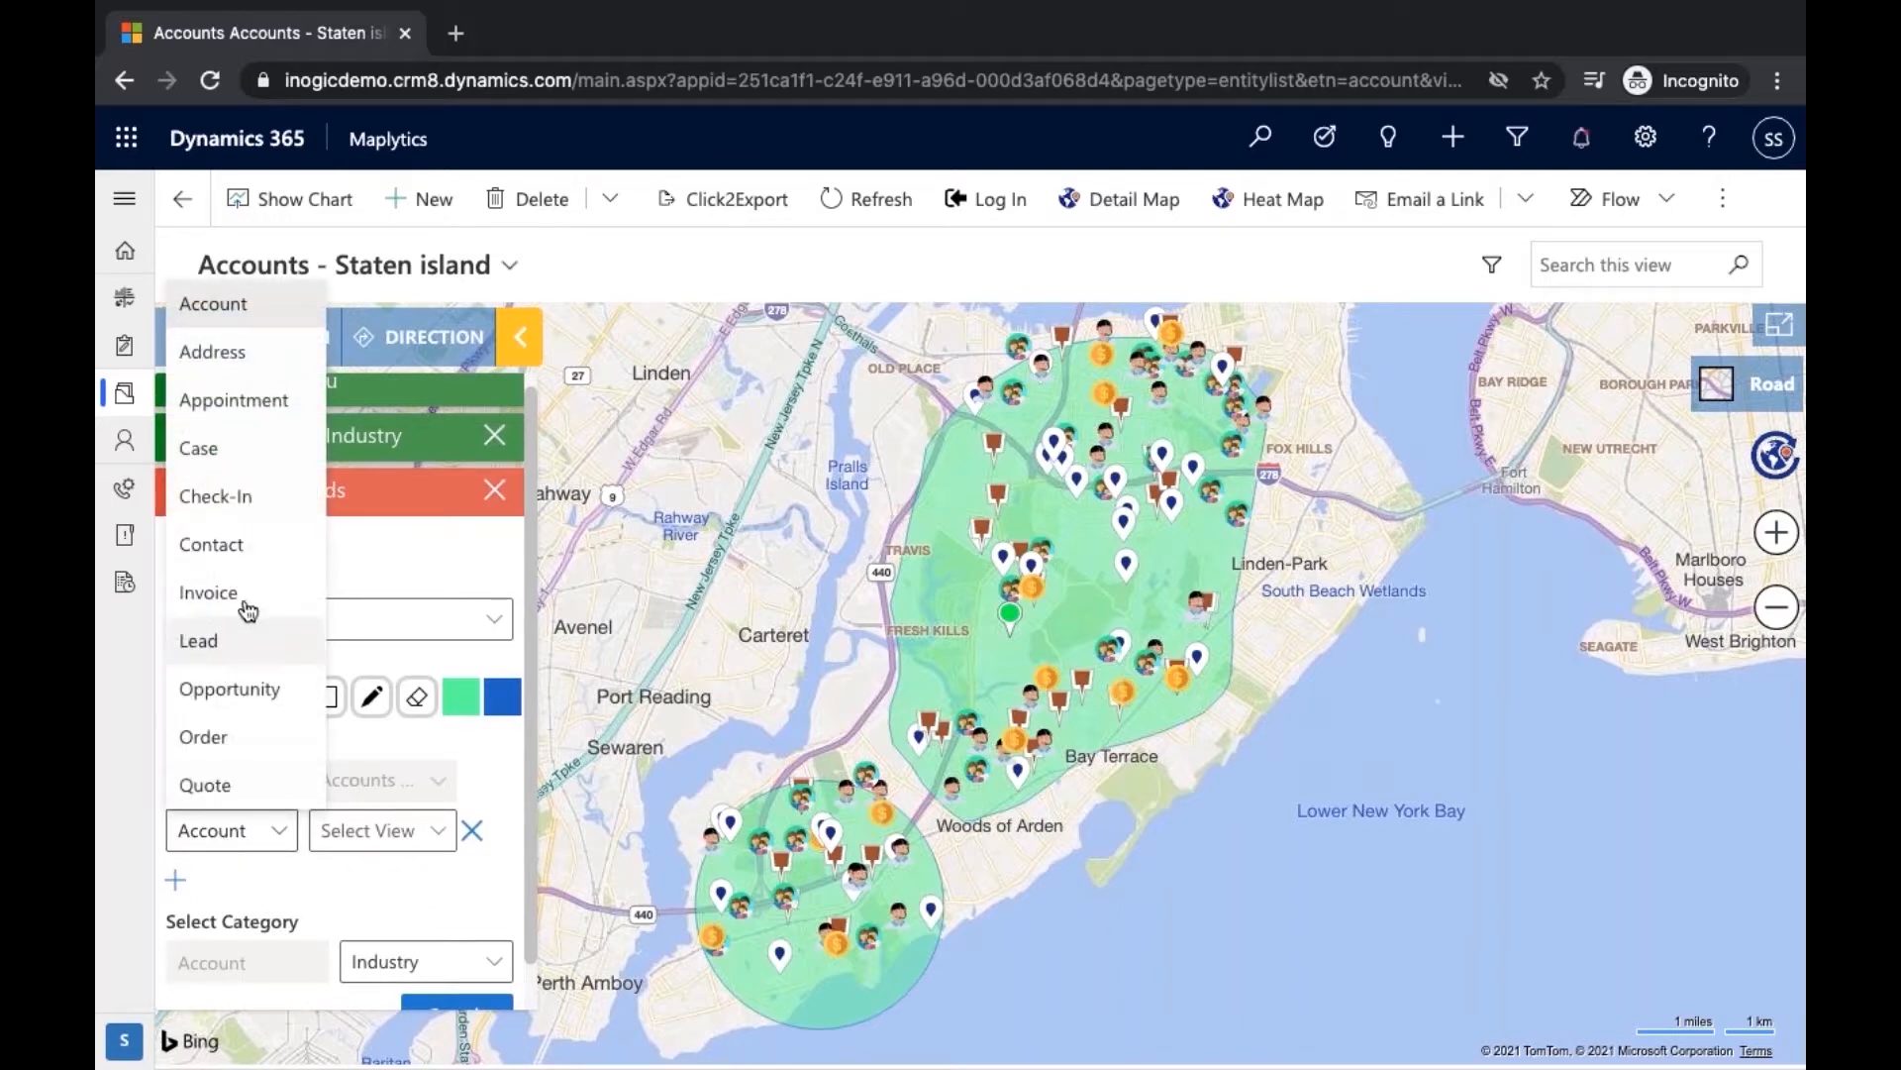
click(252, 548)
click(386, 832)
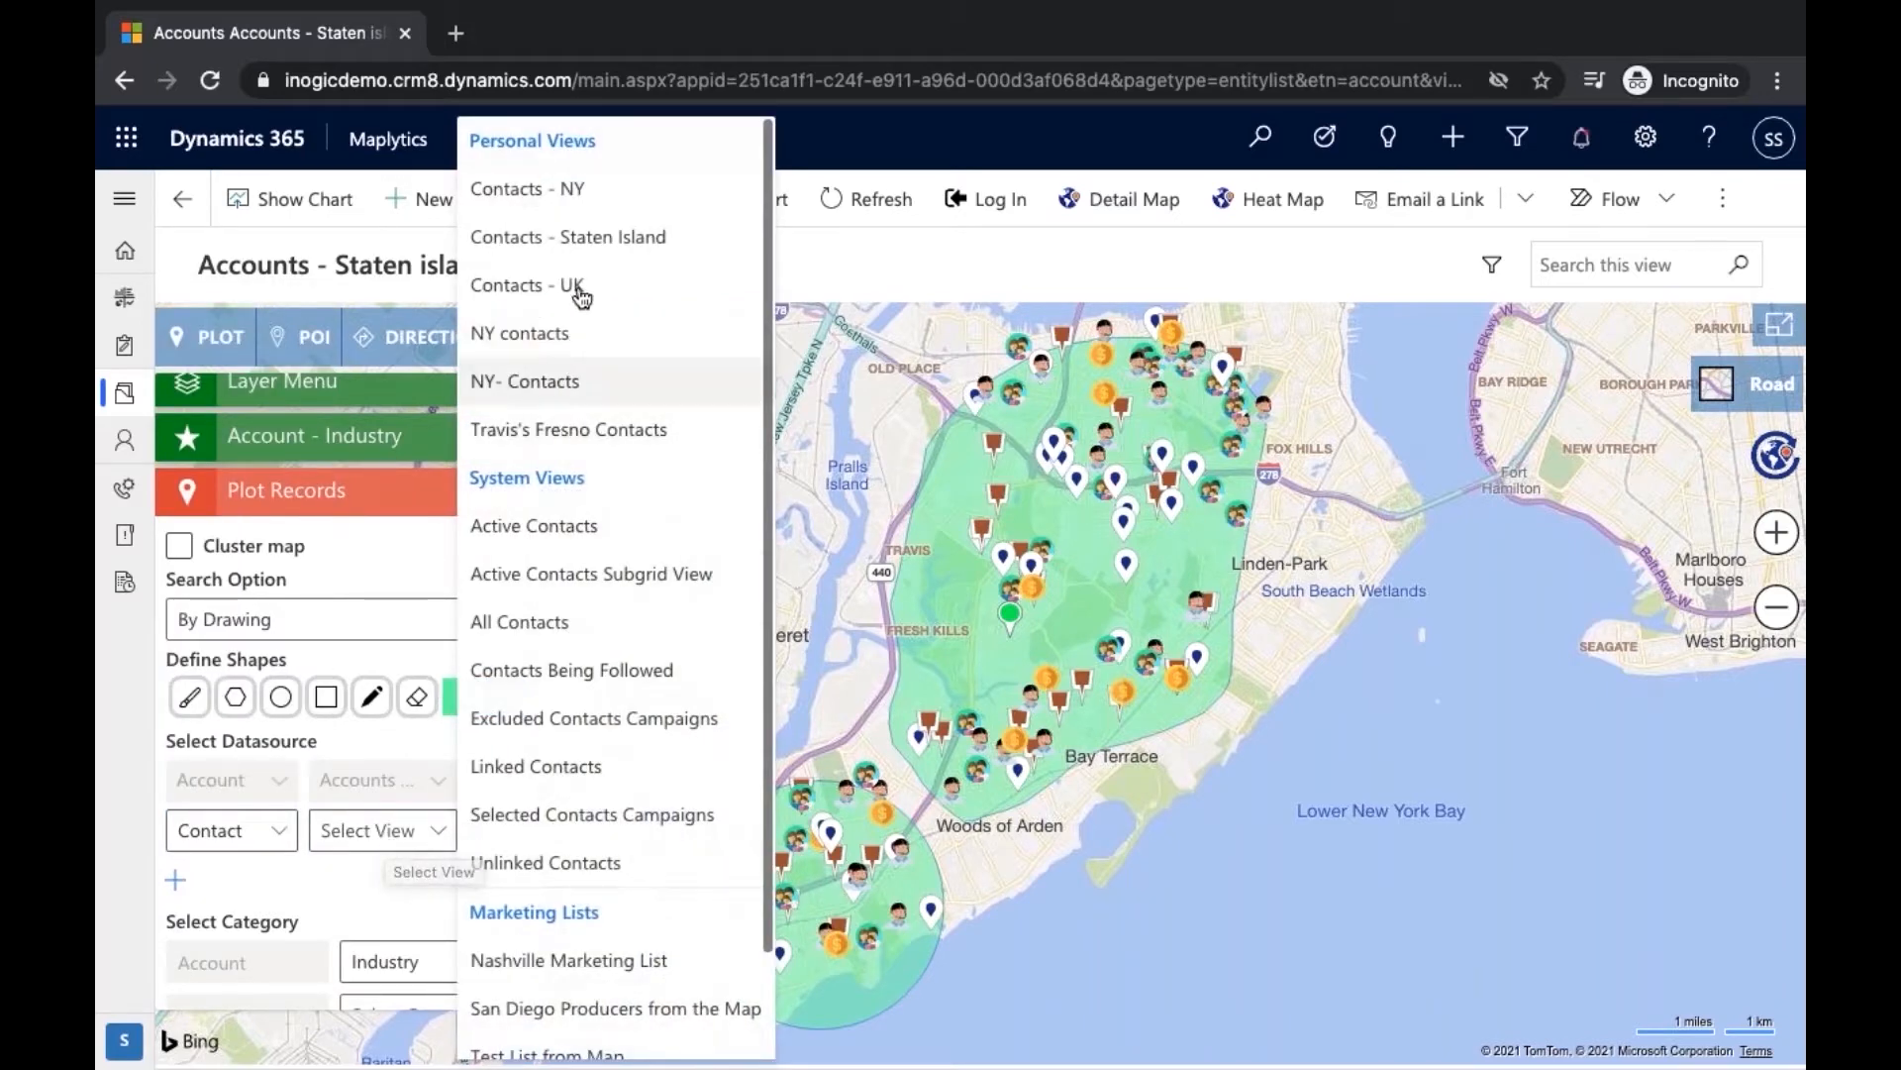
click(575, 189)
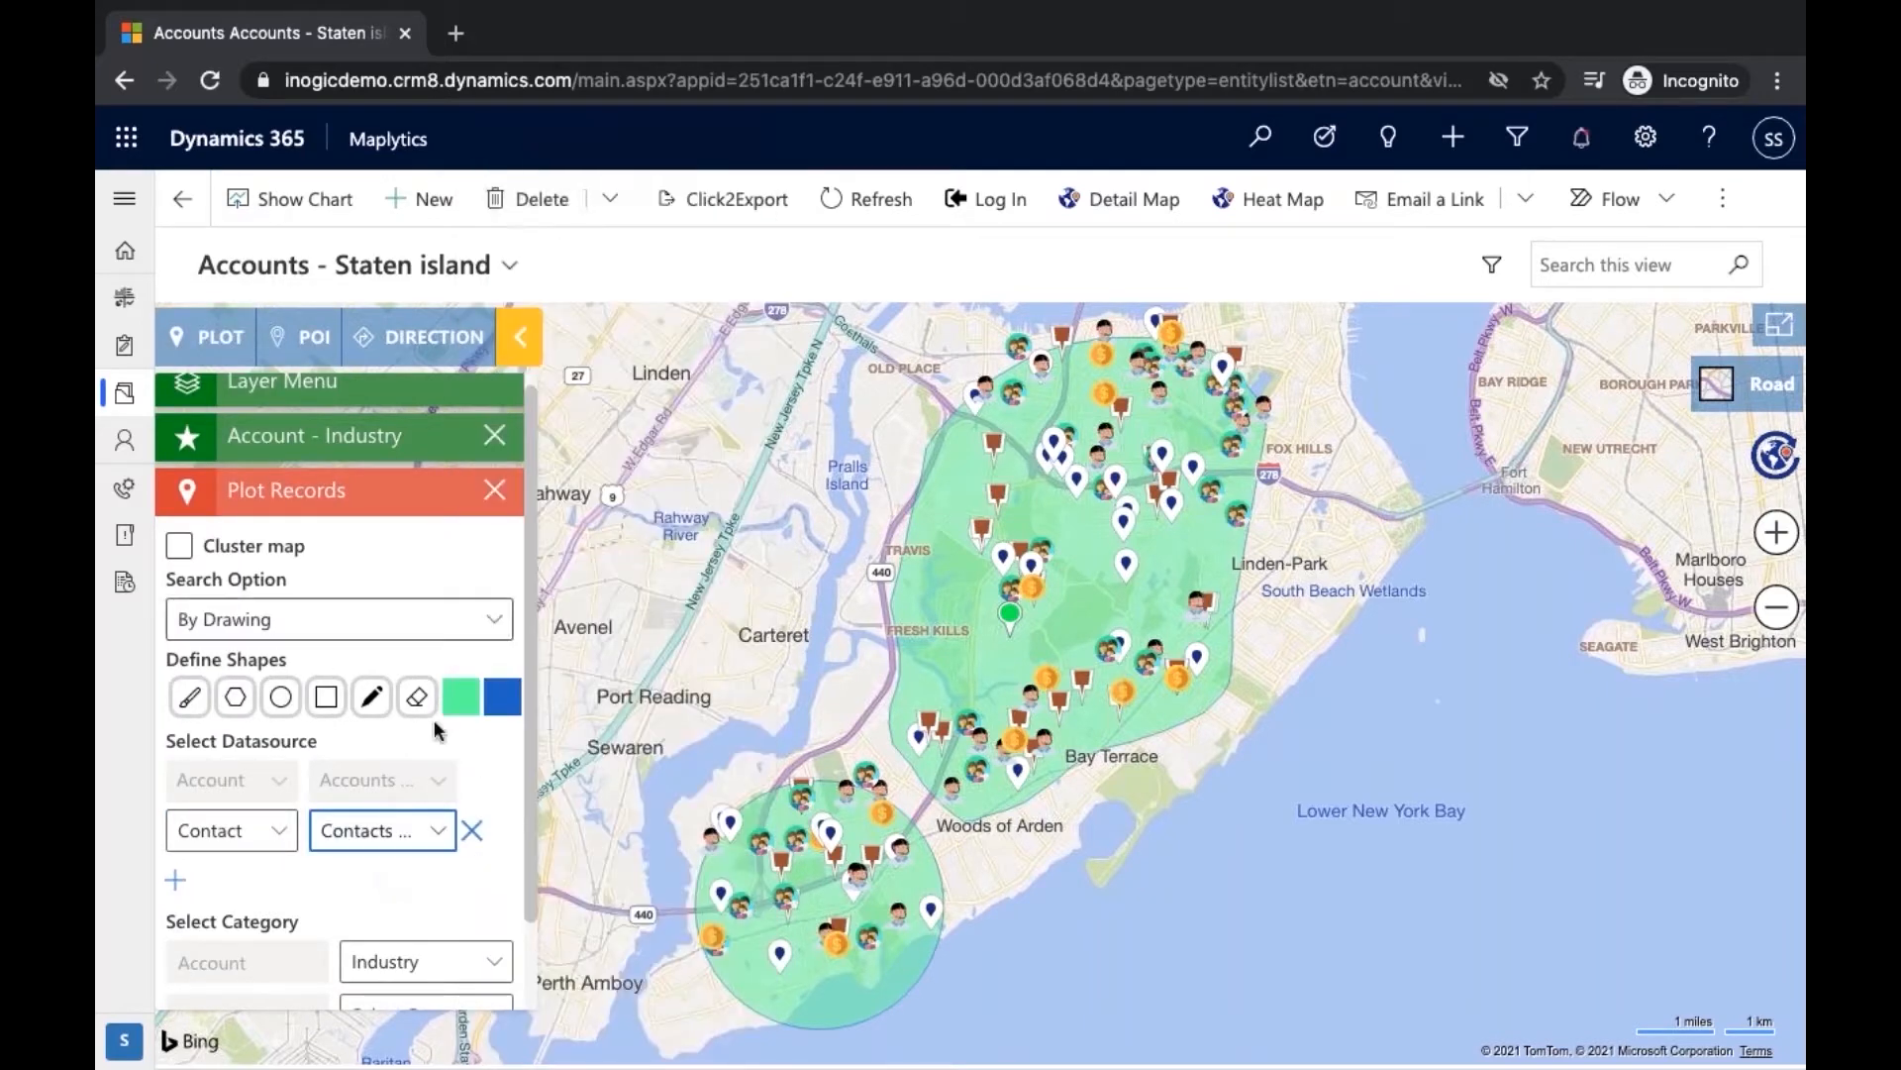
Add a Lead datasource using the My Recent Leads view and plot all datasources within the drawn shapes
click(187, 879)
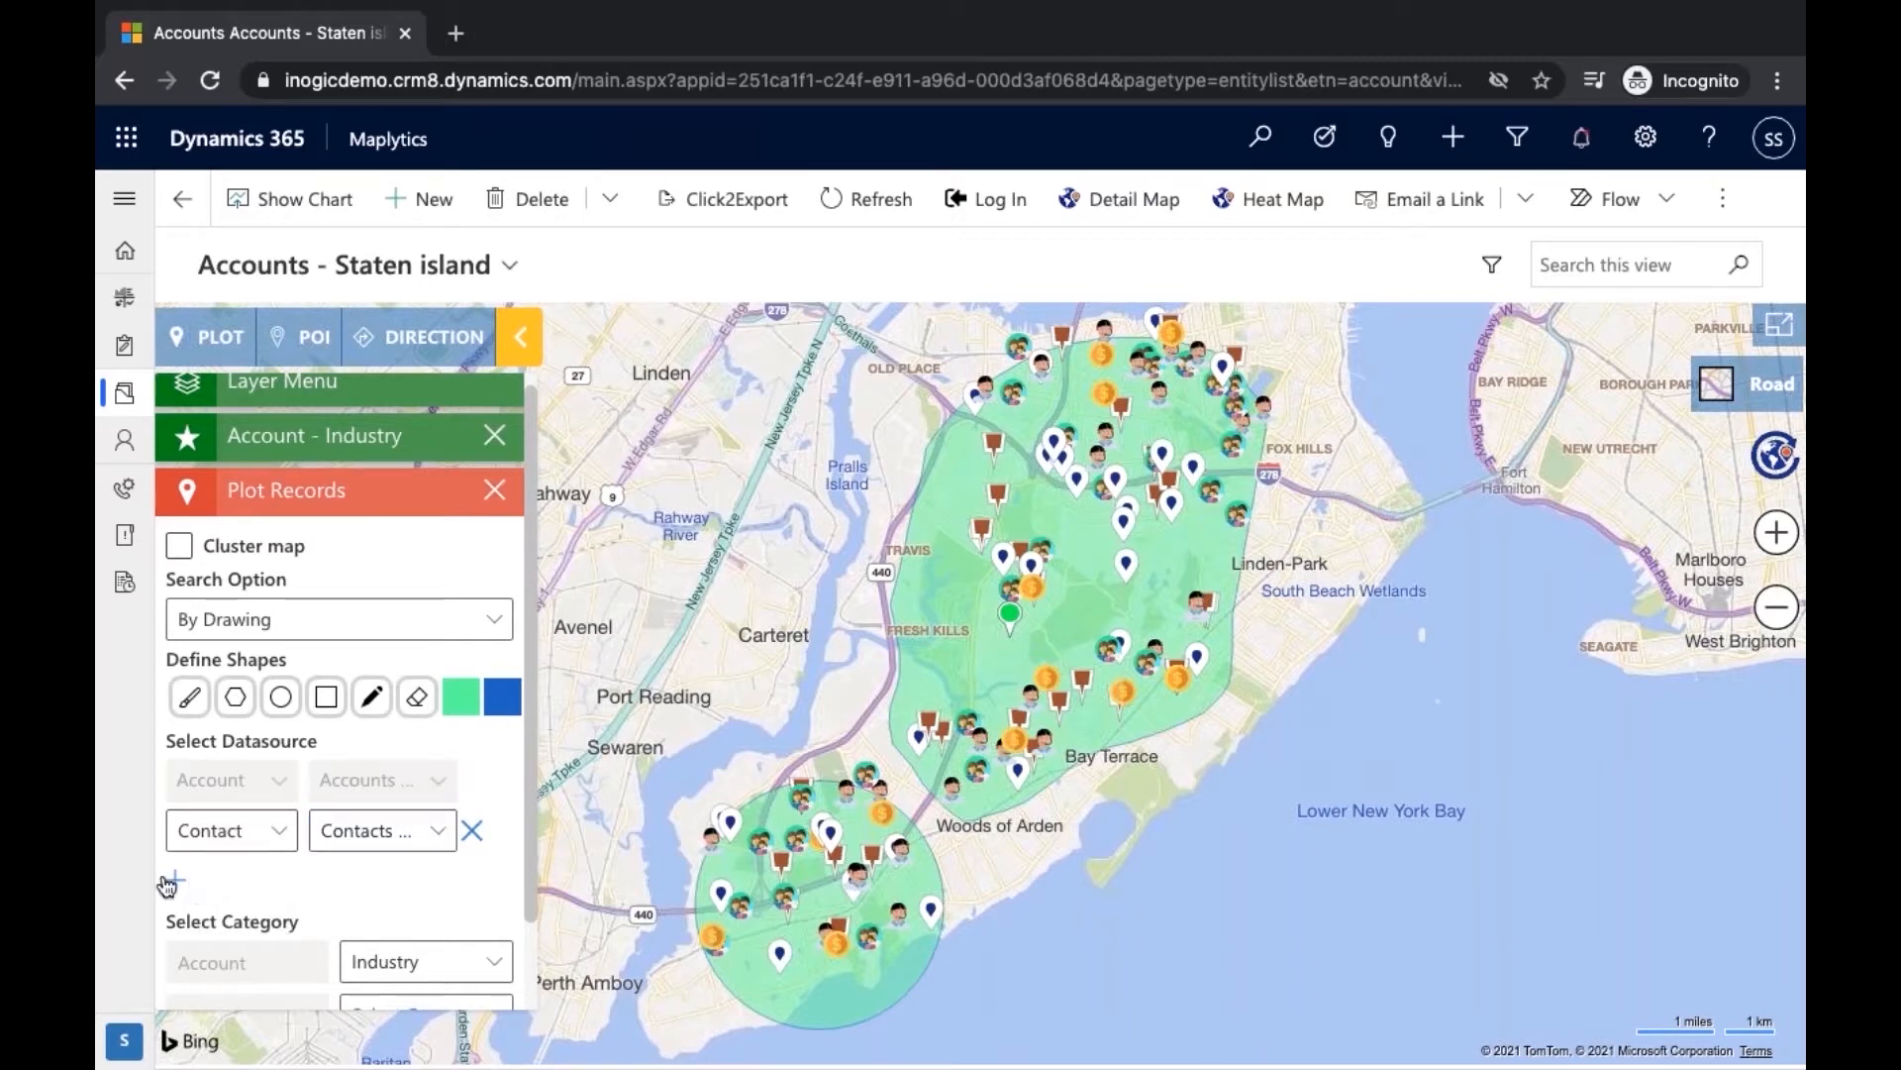
click(171, 882)
click(223, 880)
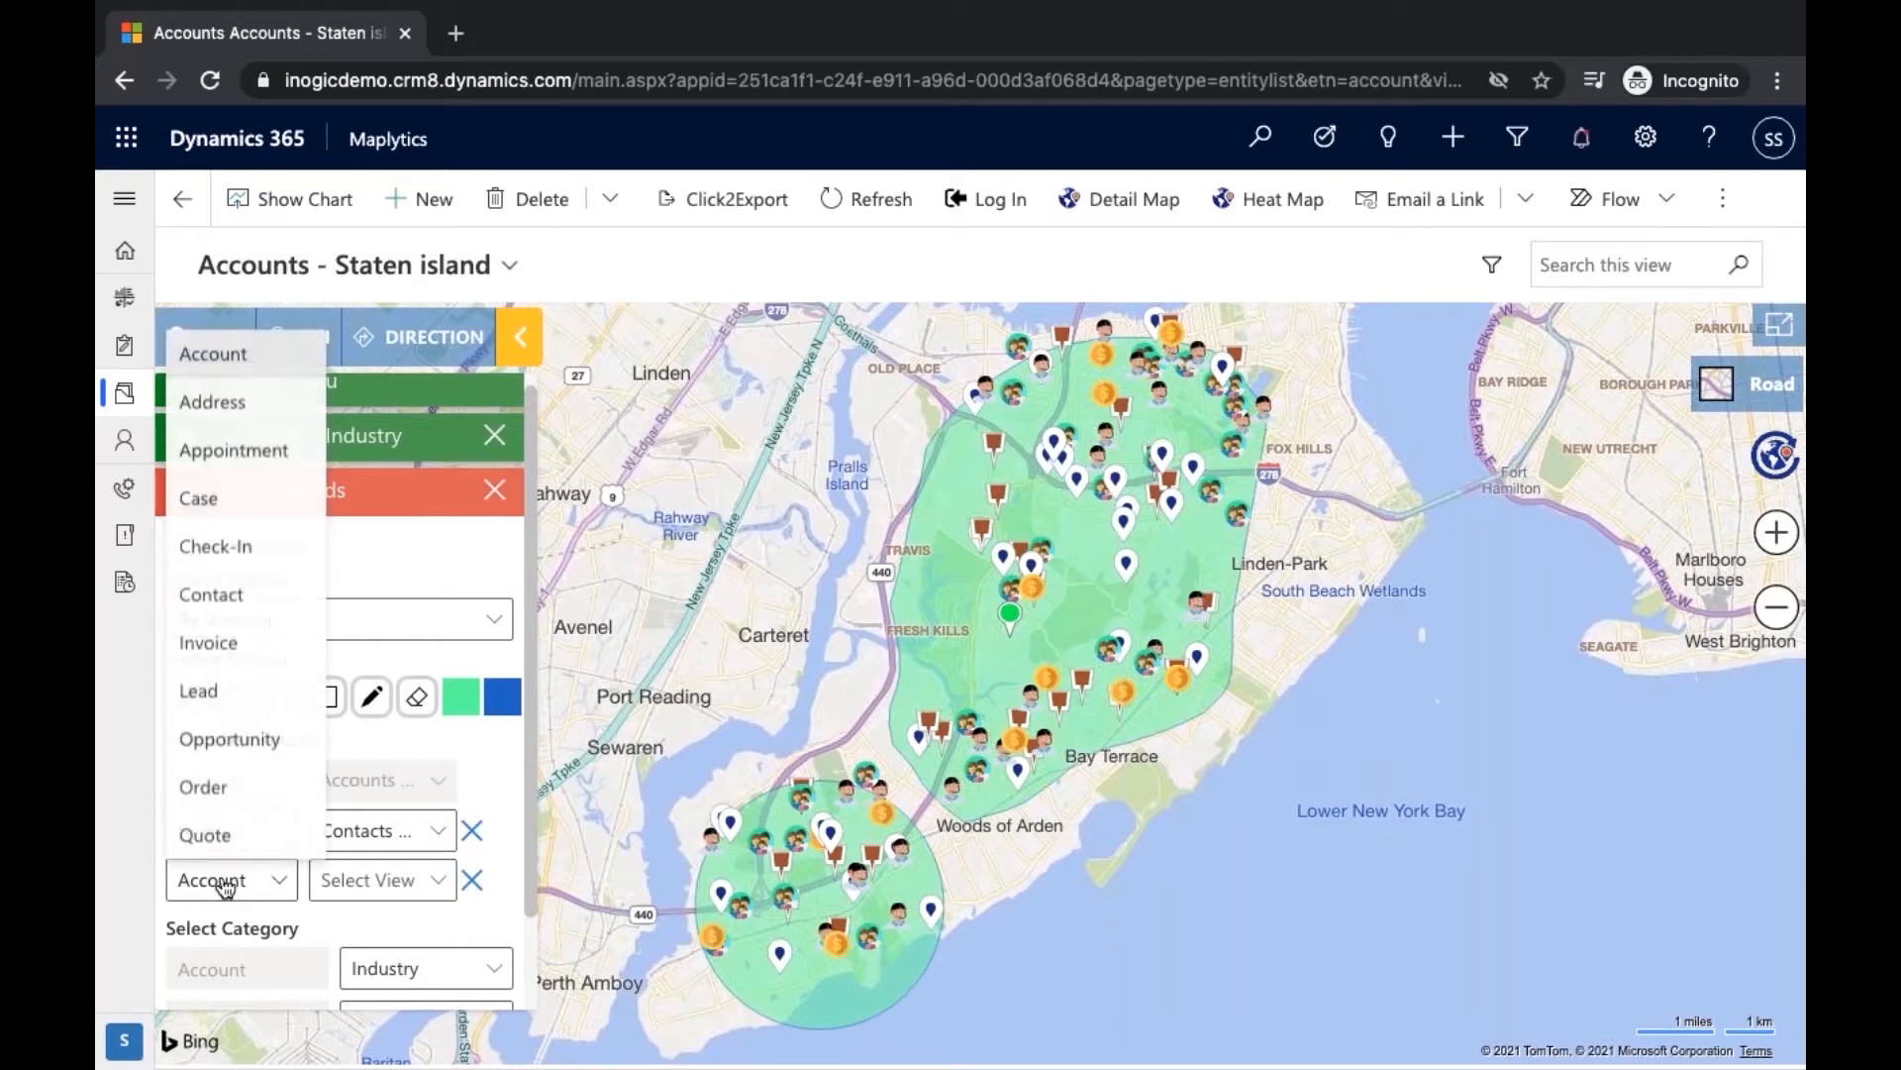
click(263, 686)
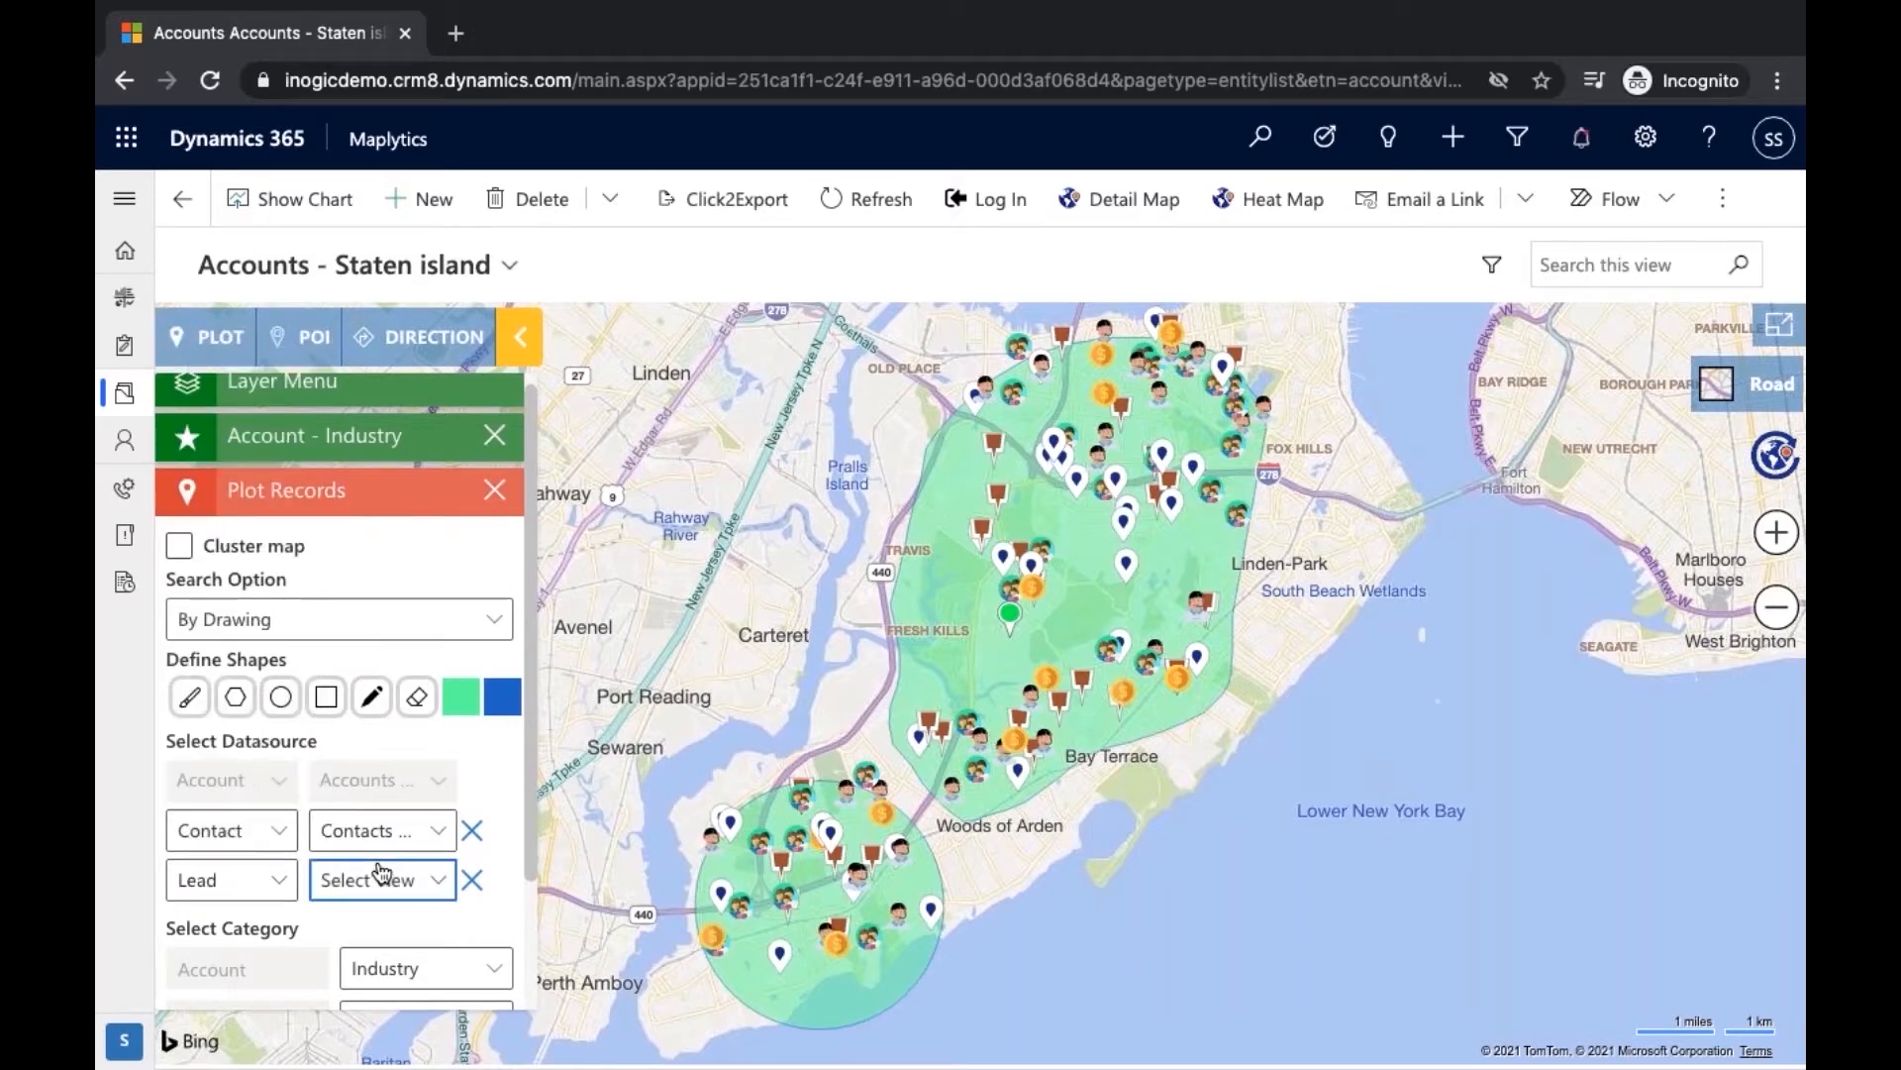
click(381, 876)
click(570, 574)
scroll(428, 903, down, 2)
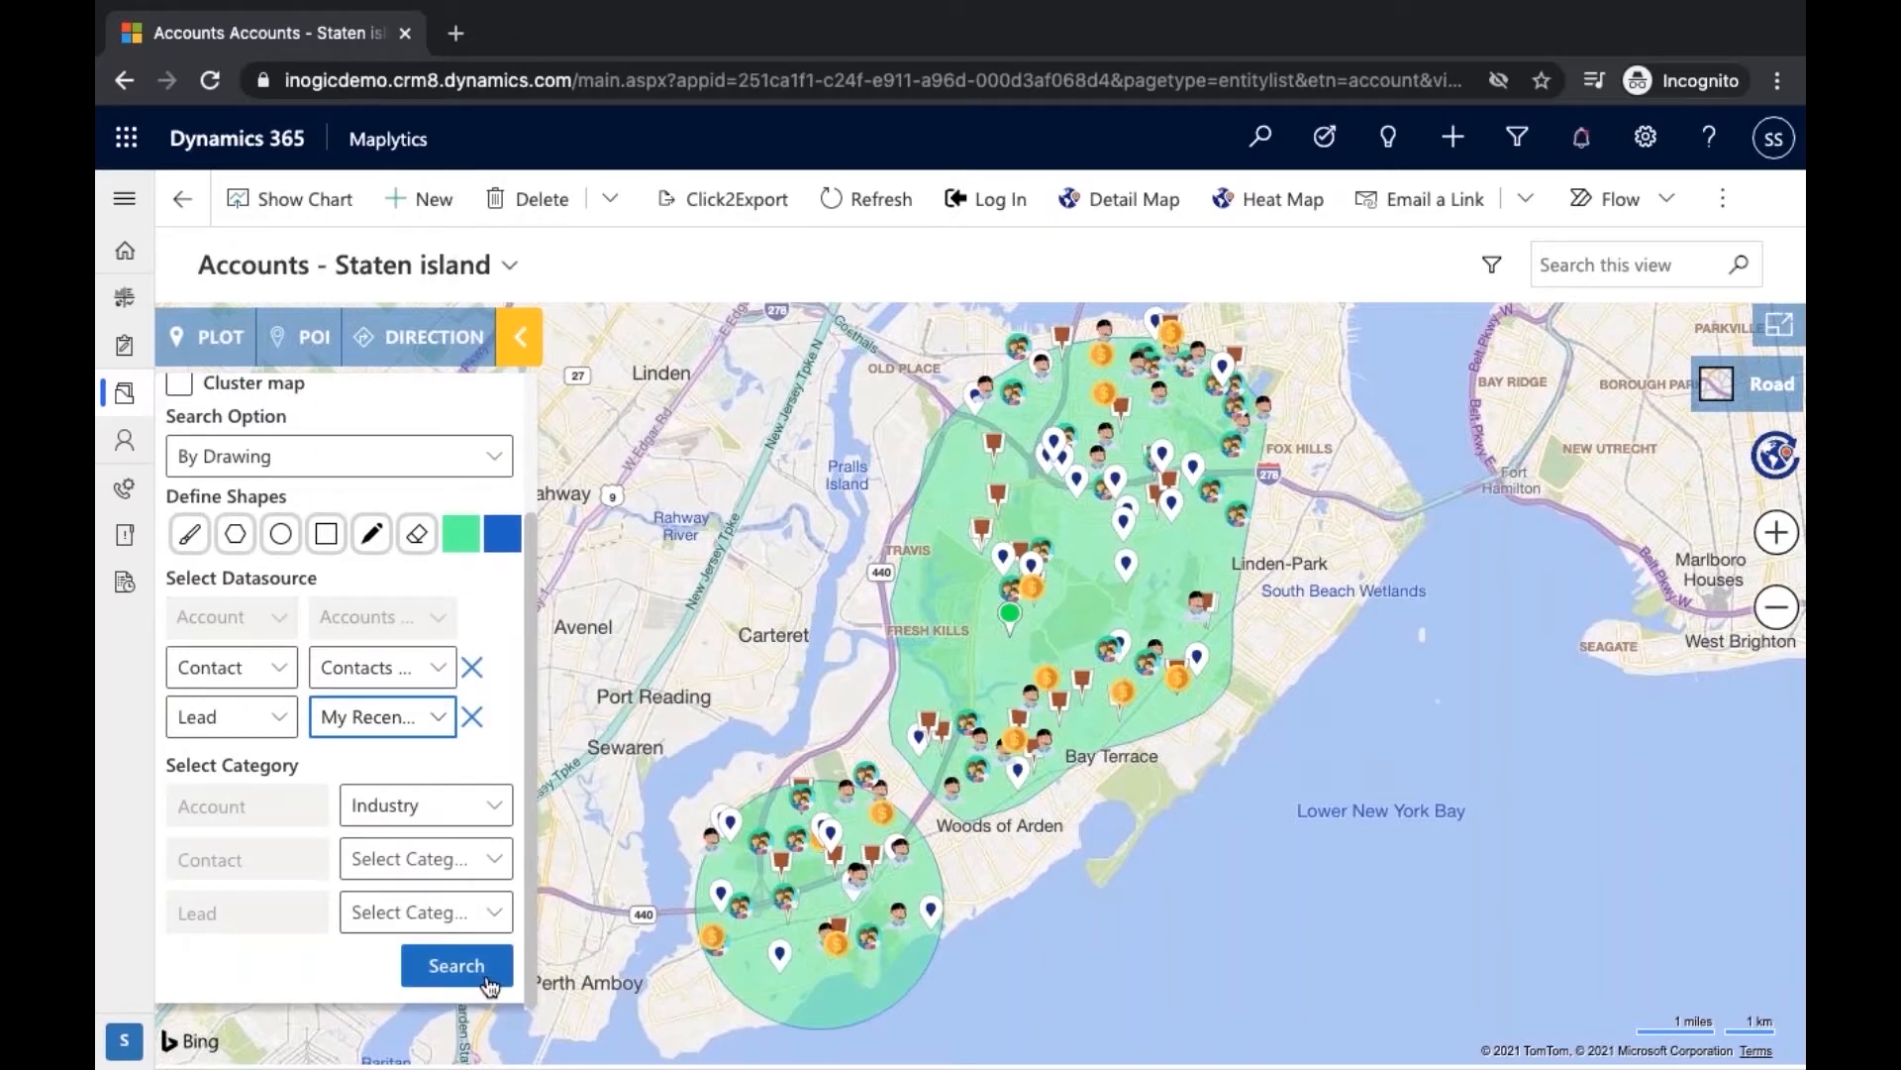
click(456, 966)
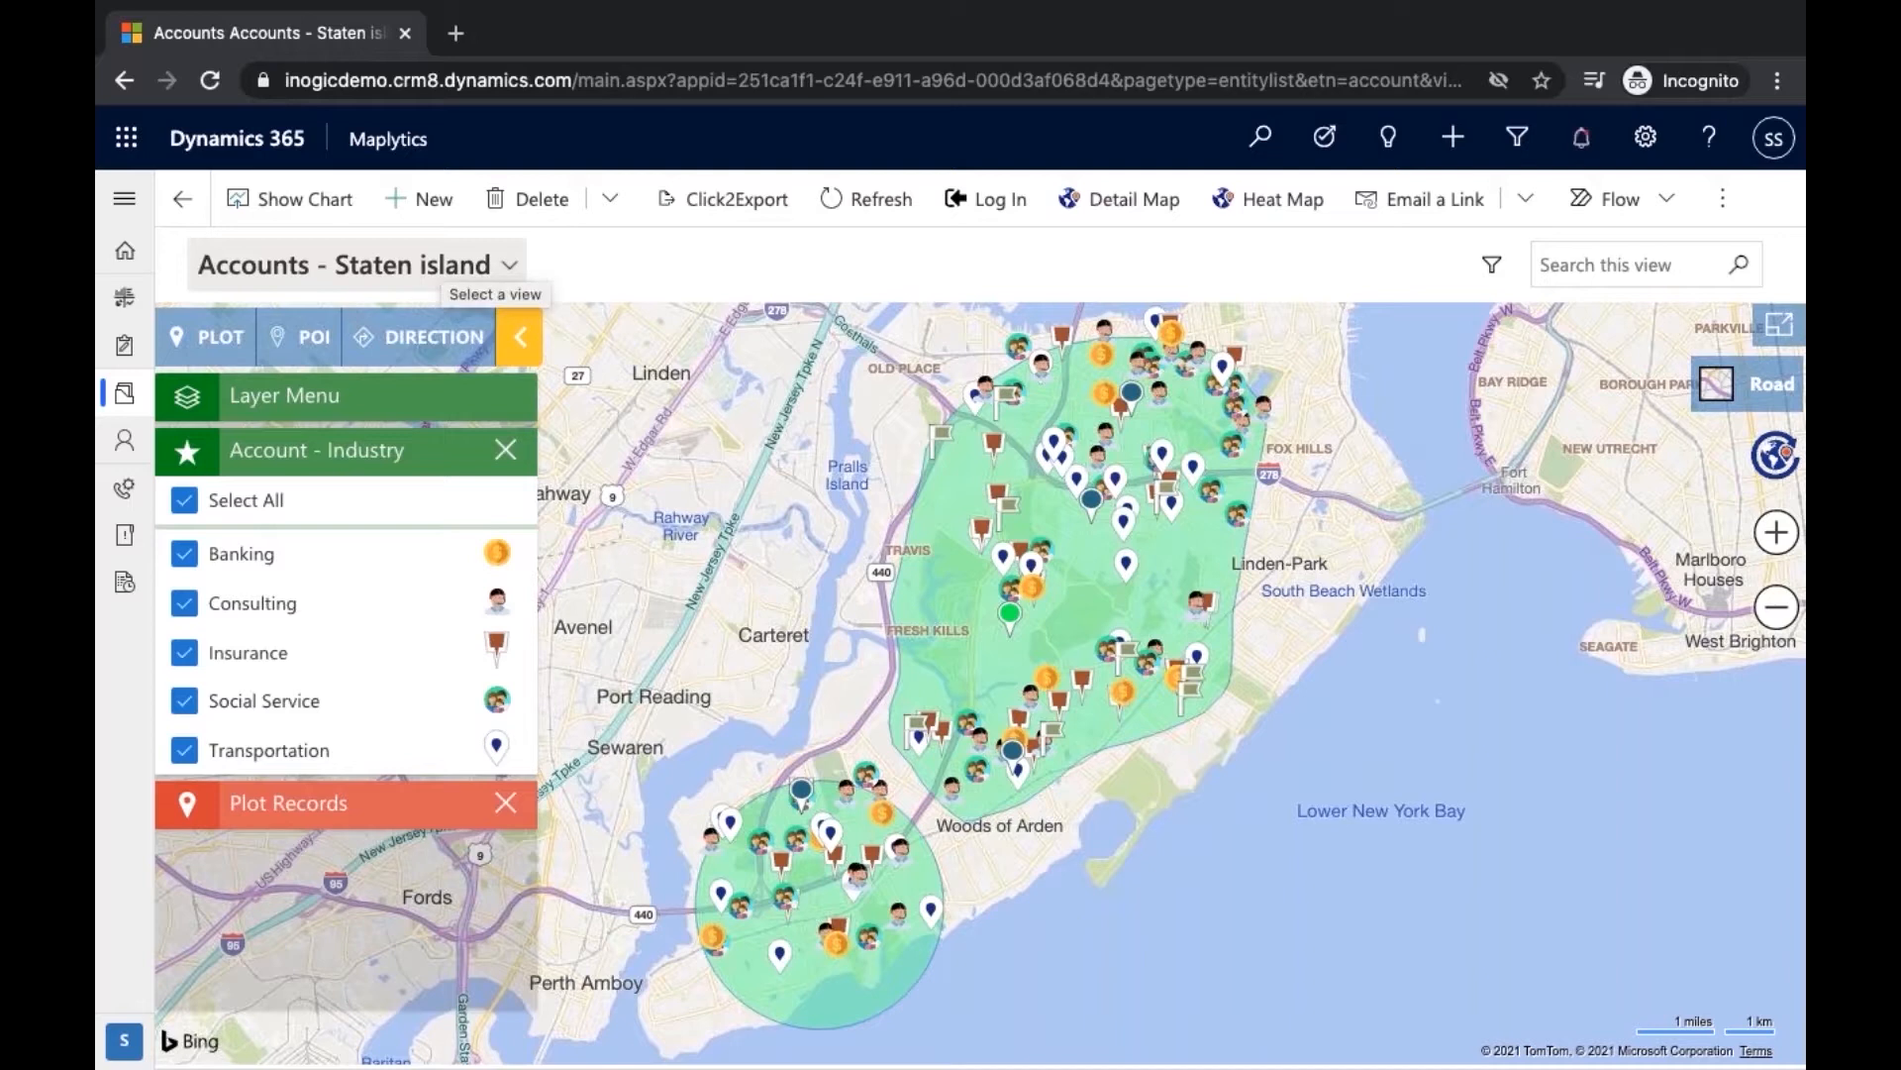
Hide the Accounts - Staten island layer to view only contacts and leads, and show it again
click(423, 395)
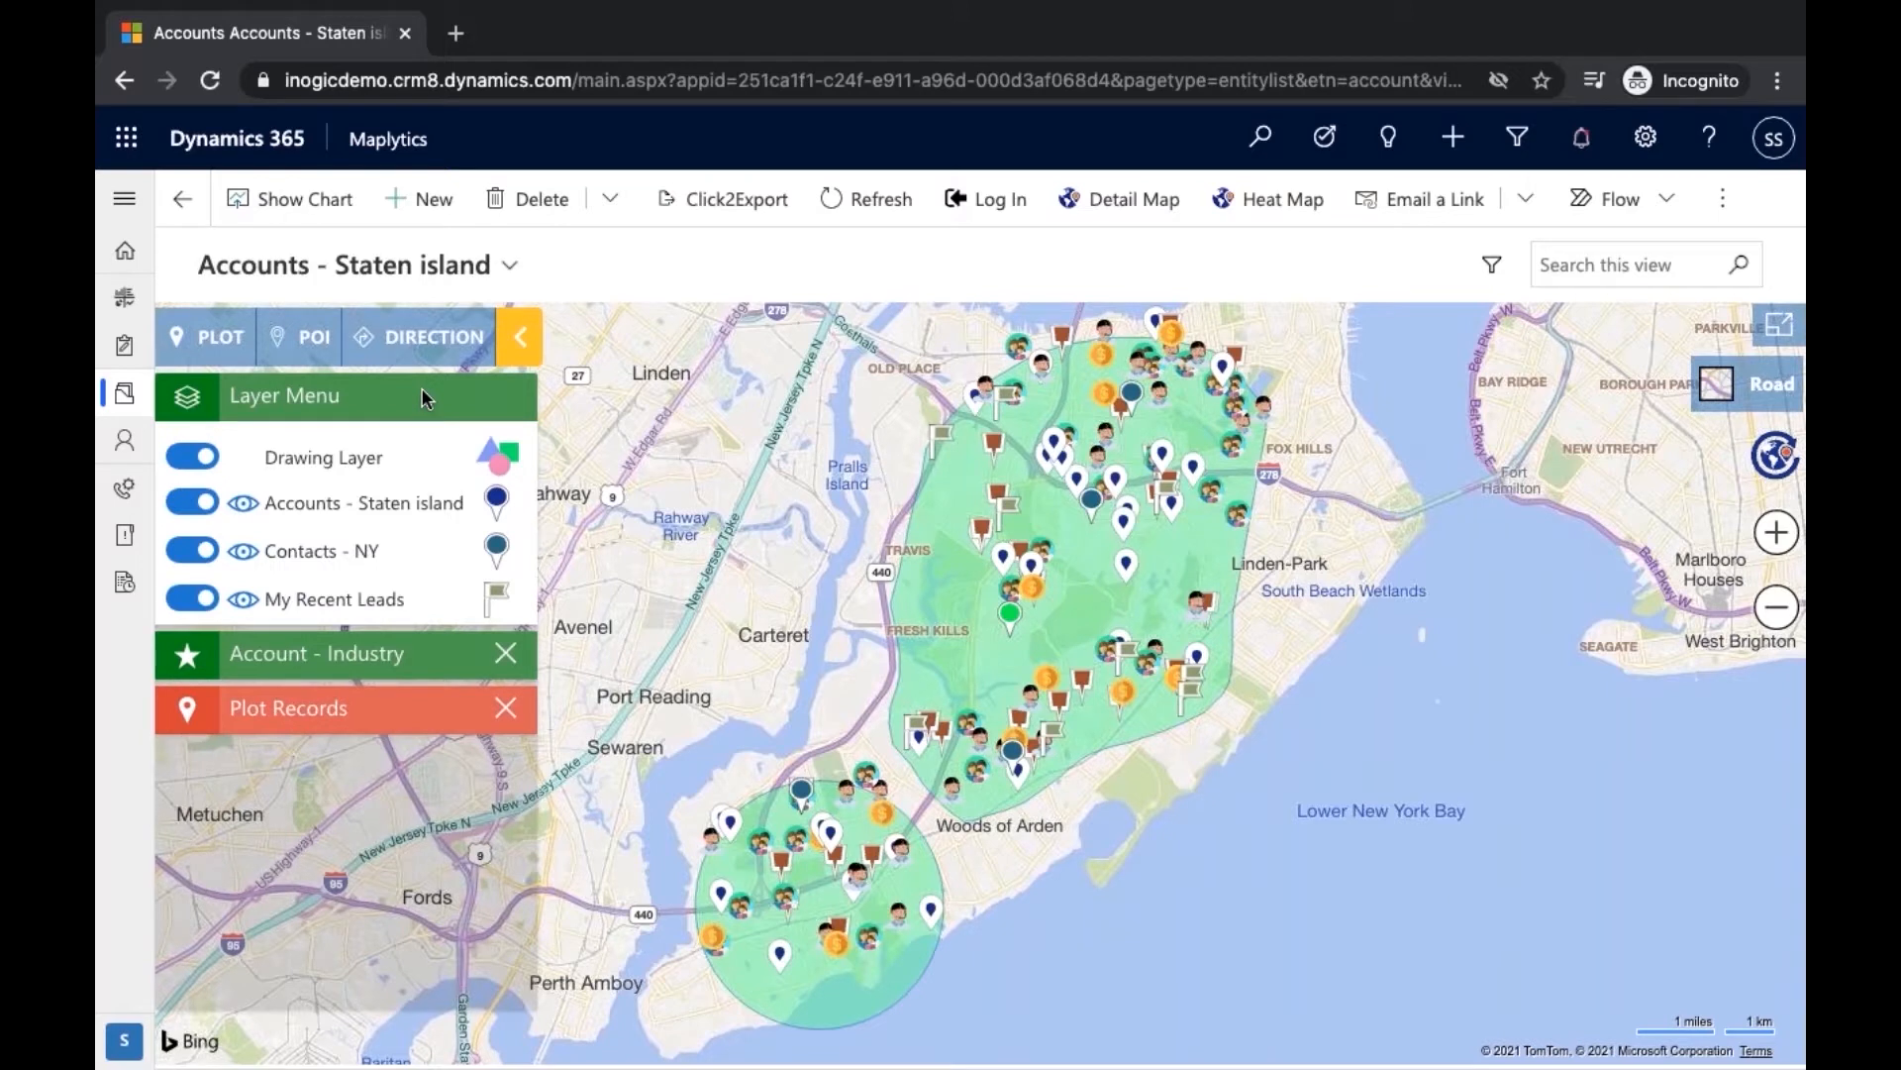
click(202, 507)
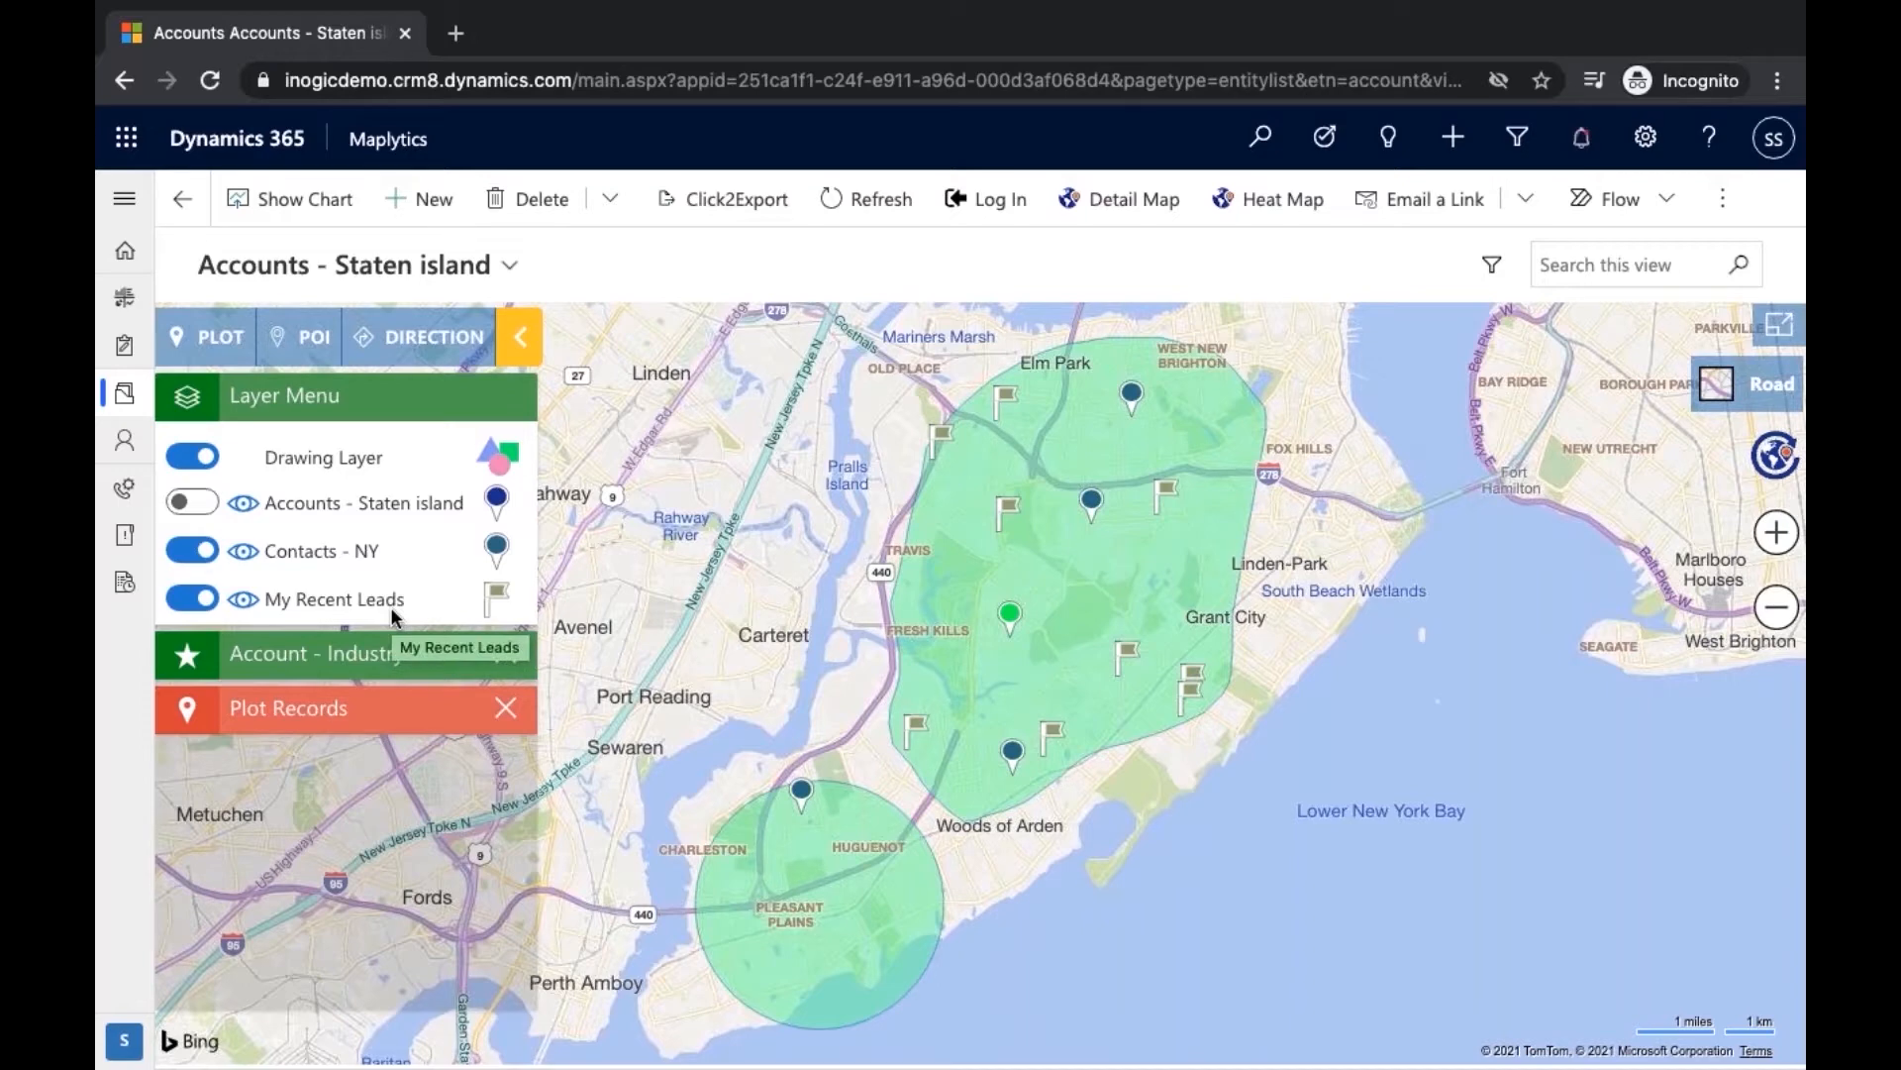
click(201, 503)
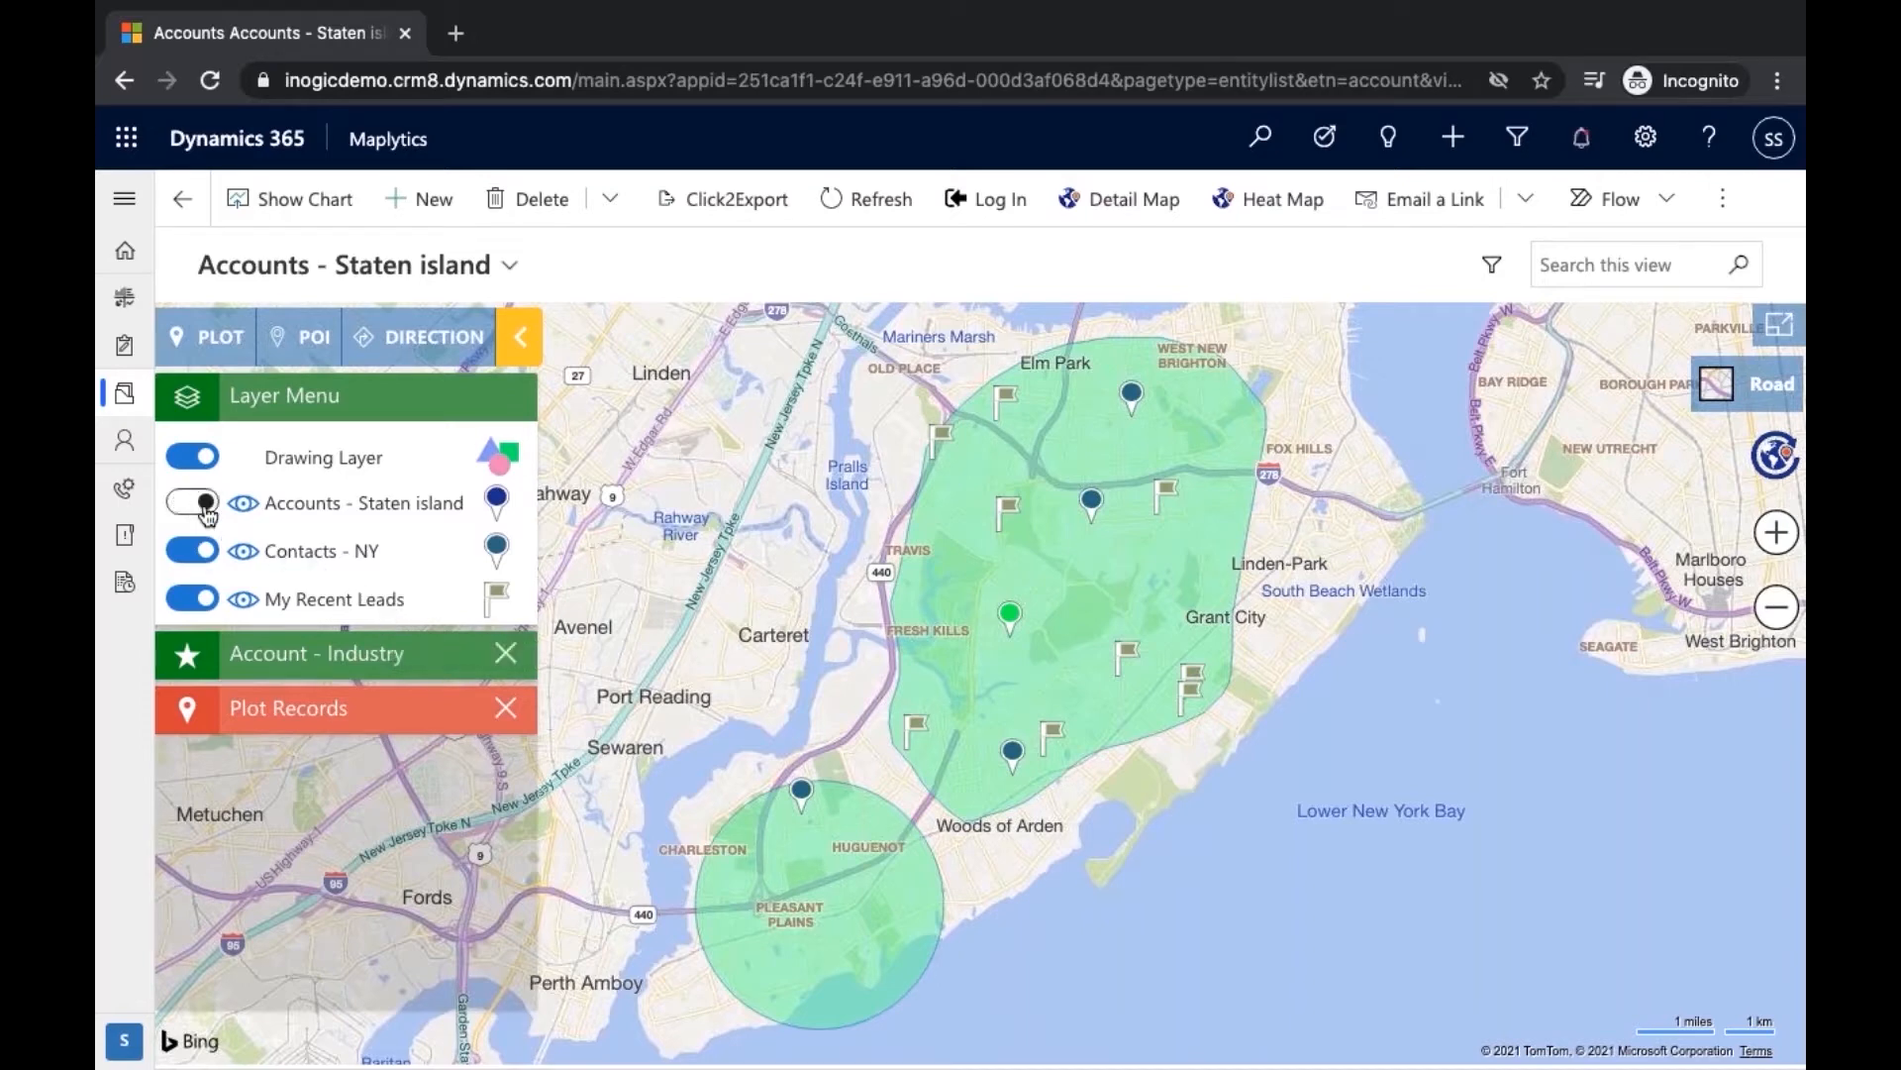
Set the category of the Contact datasource to Owner in the record plotting settings
click(323, 705)
scroll(260, 622, down, 3)
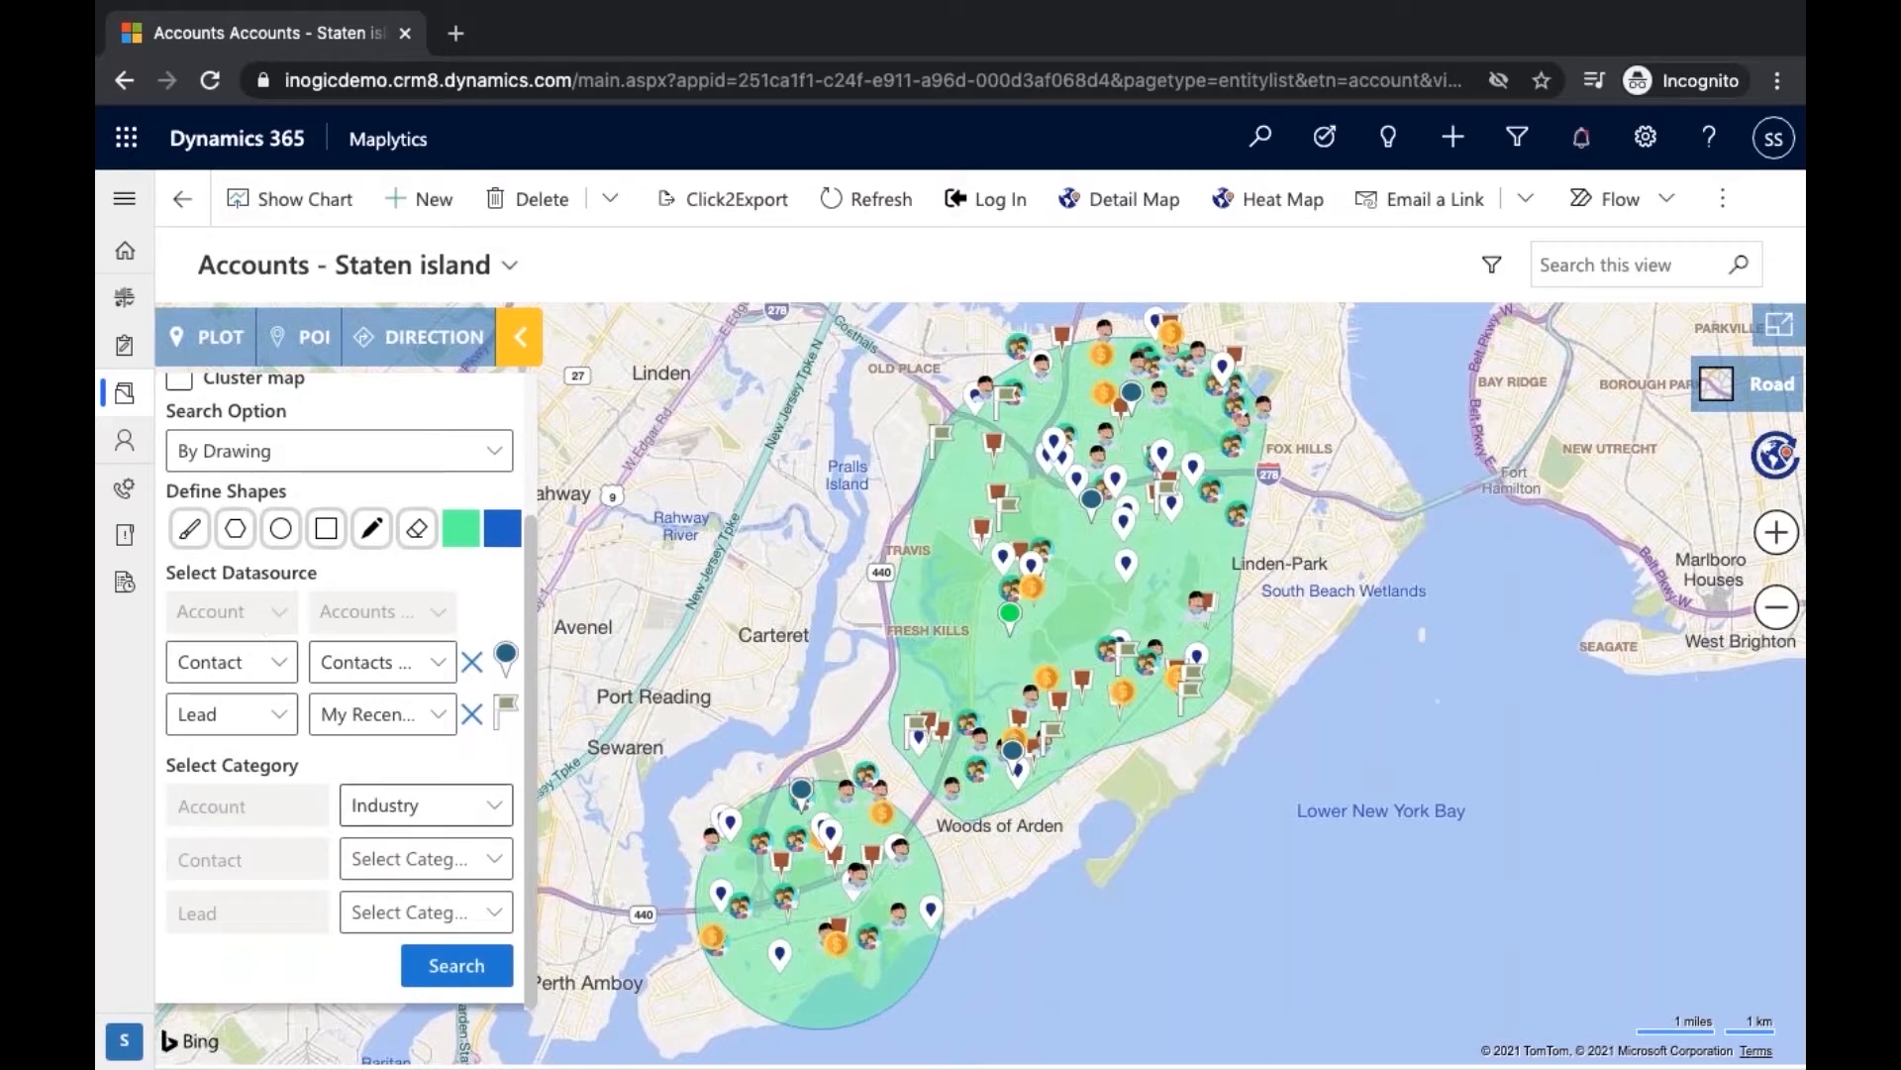
click(507, 865)
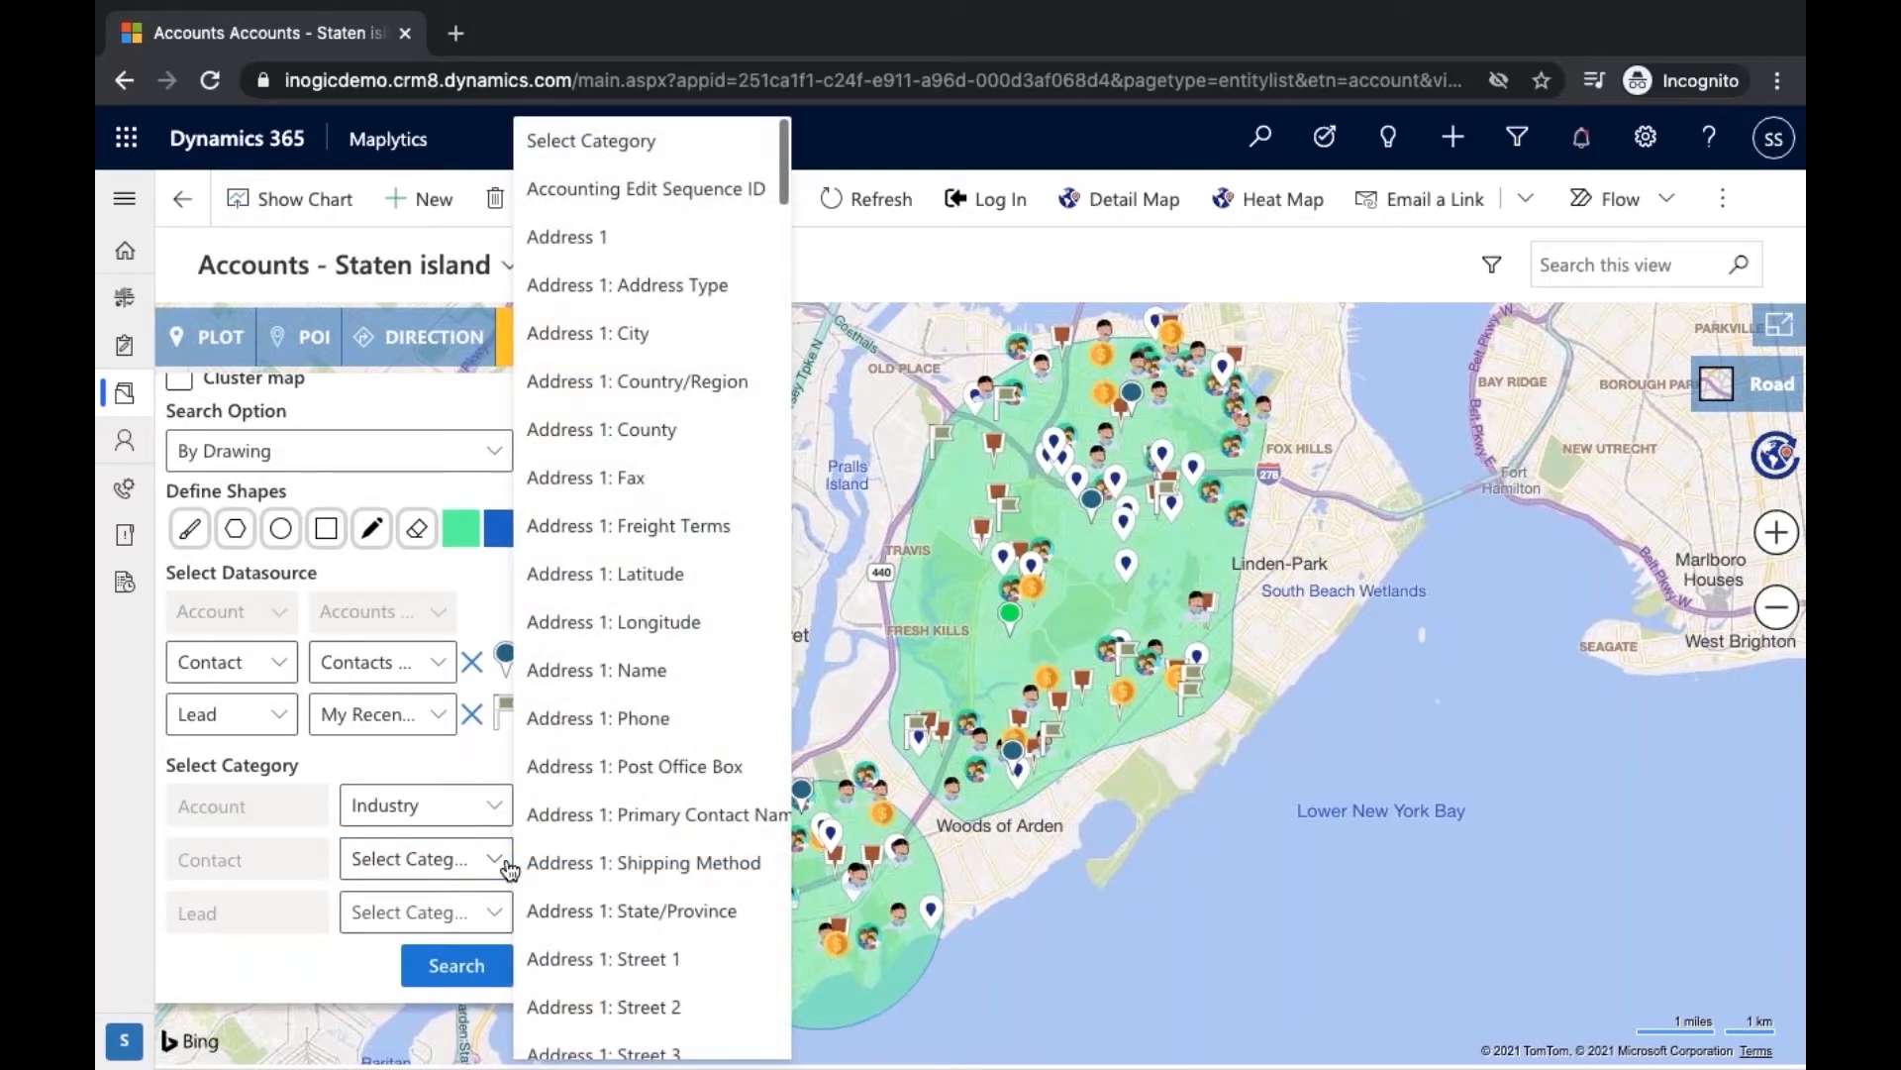
scroll(624, 877, down, 10)
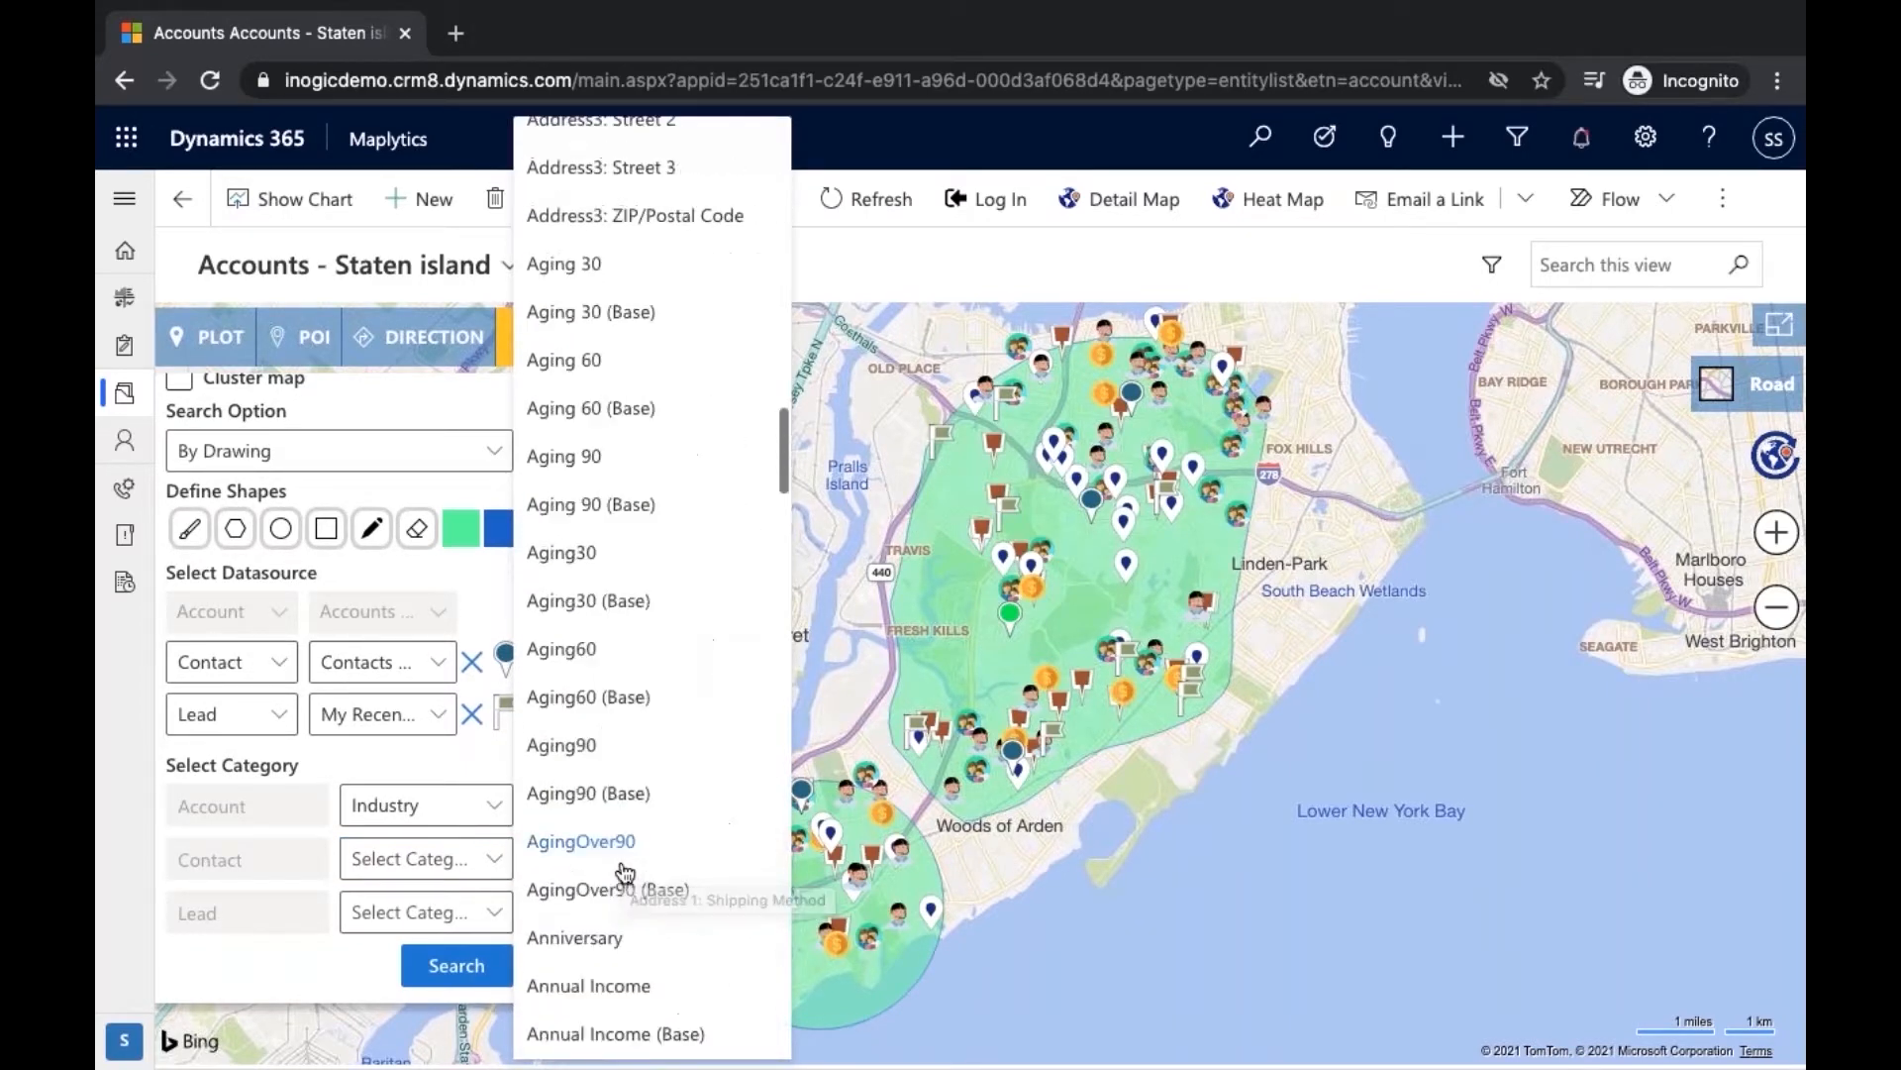
scroll(624, 877, down, 15)
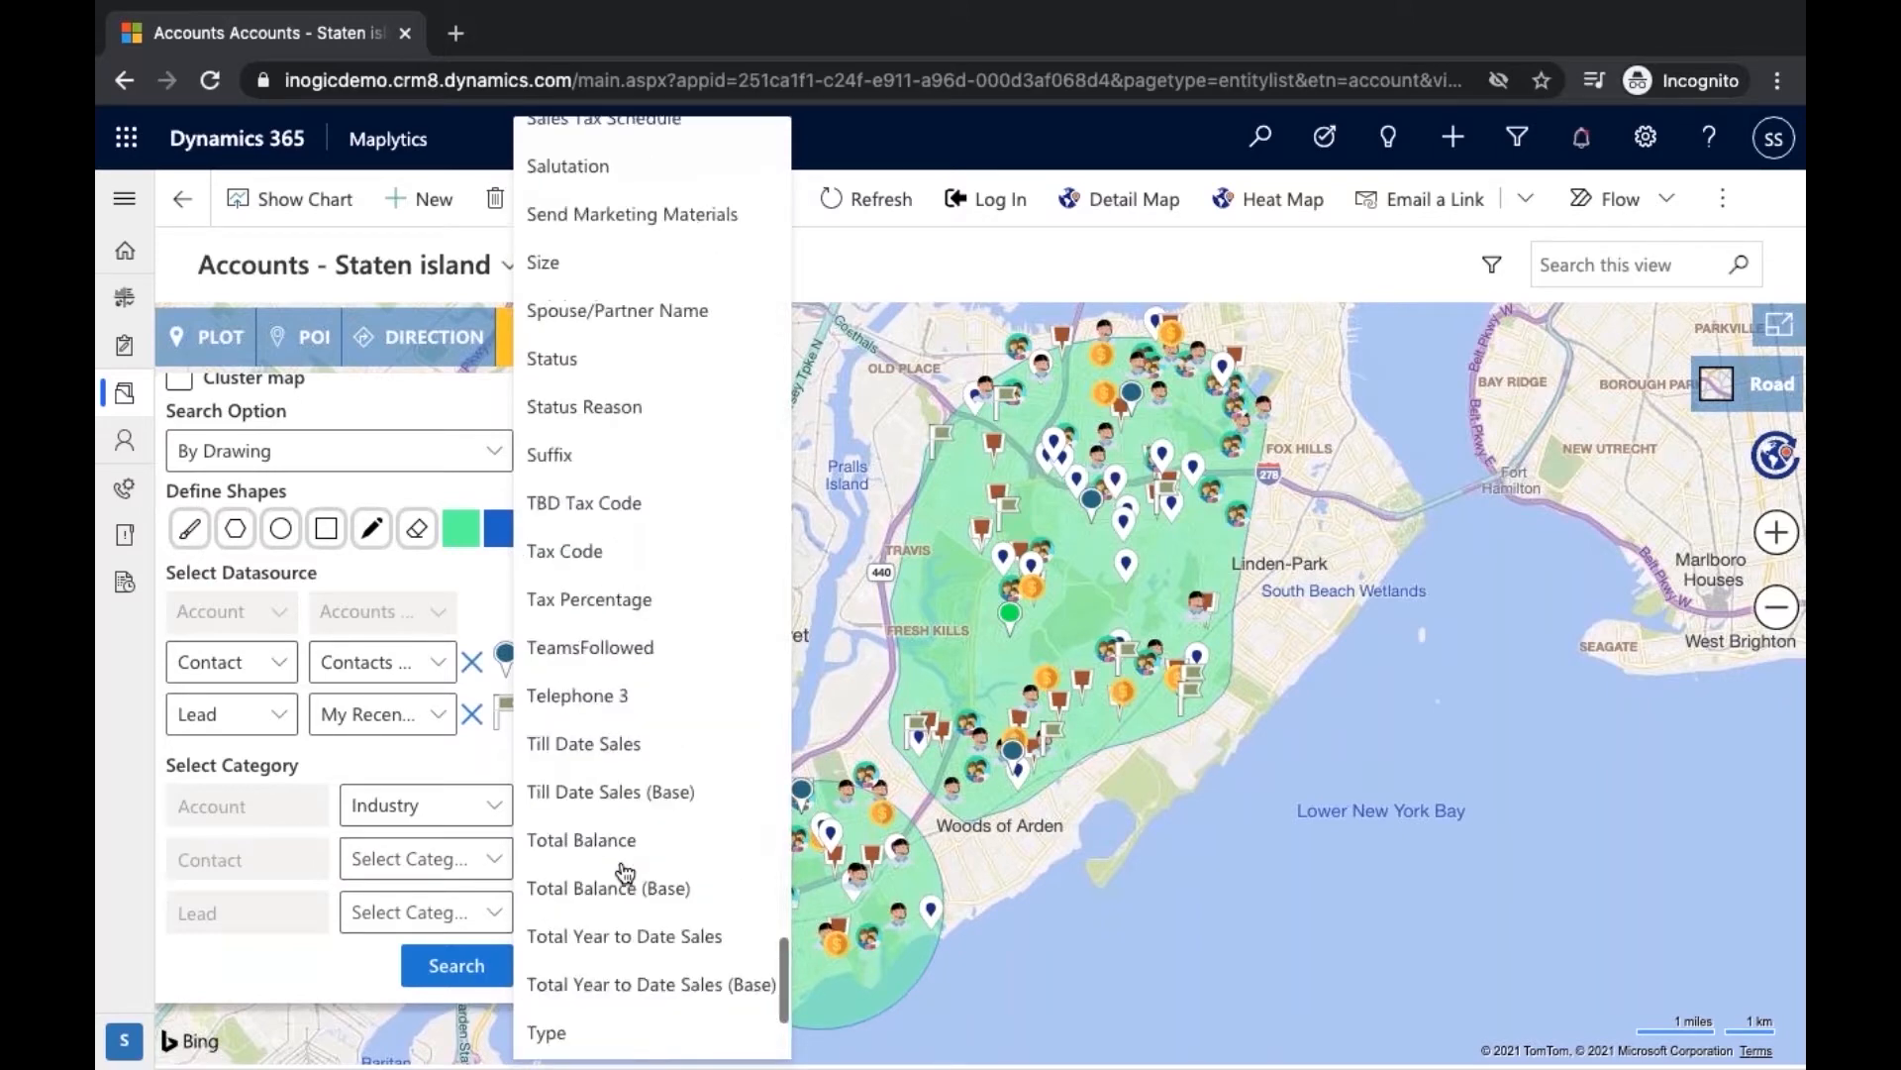
scroll(624, 872, up, 10)
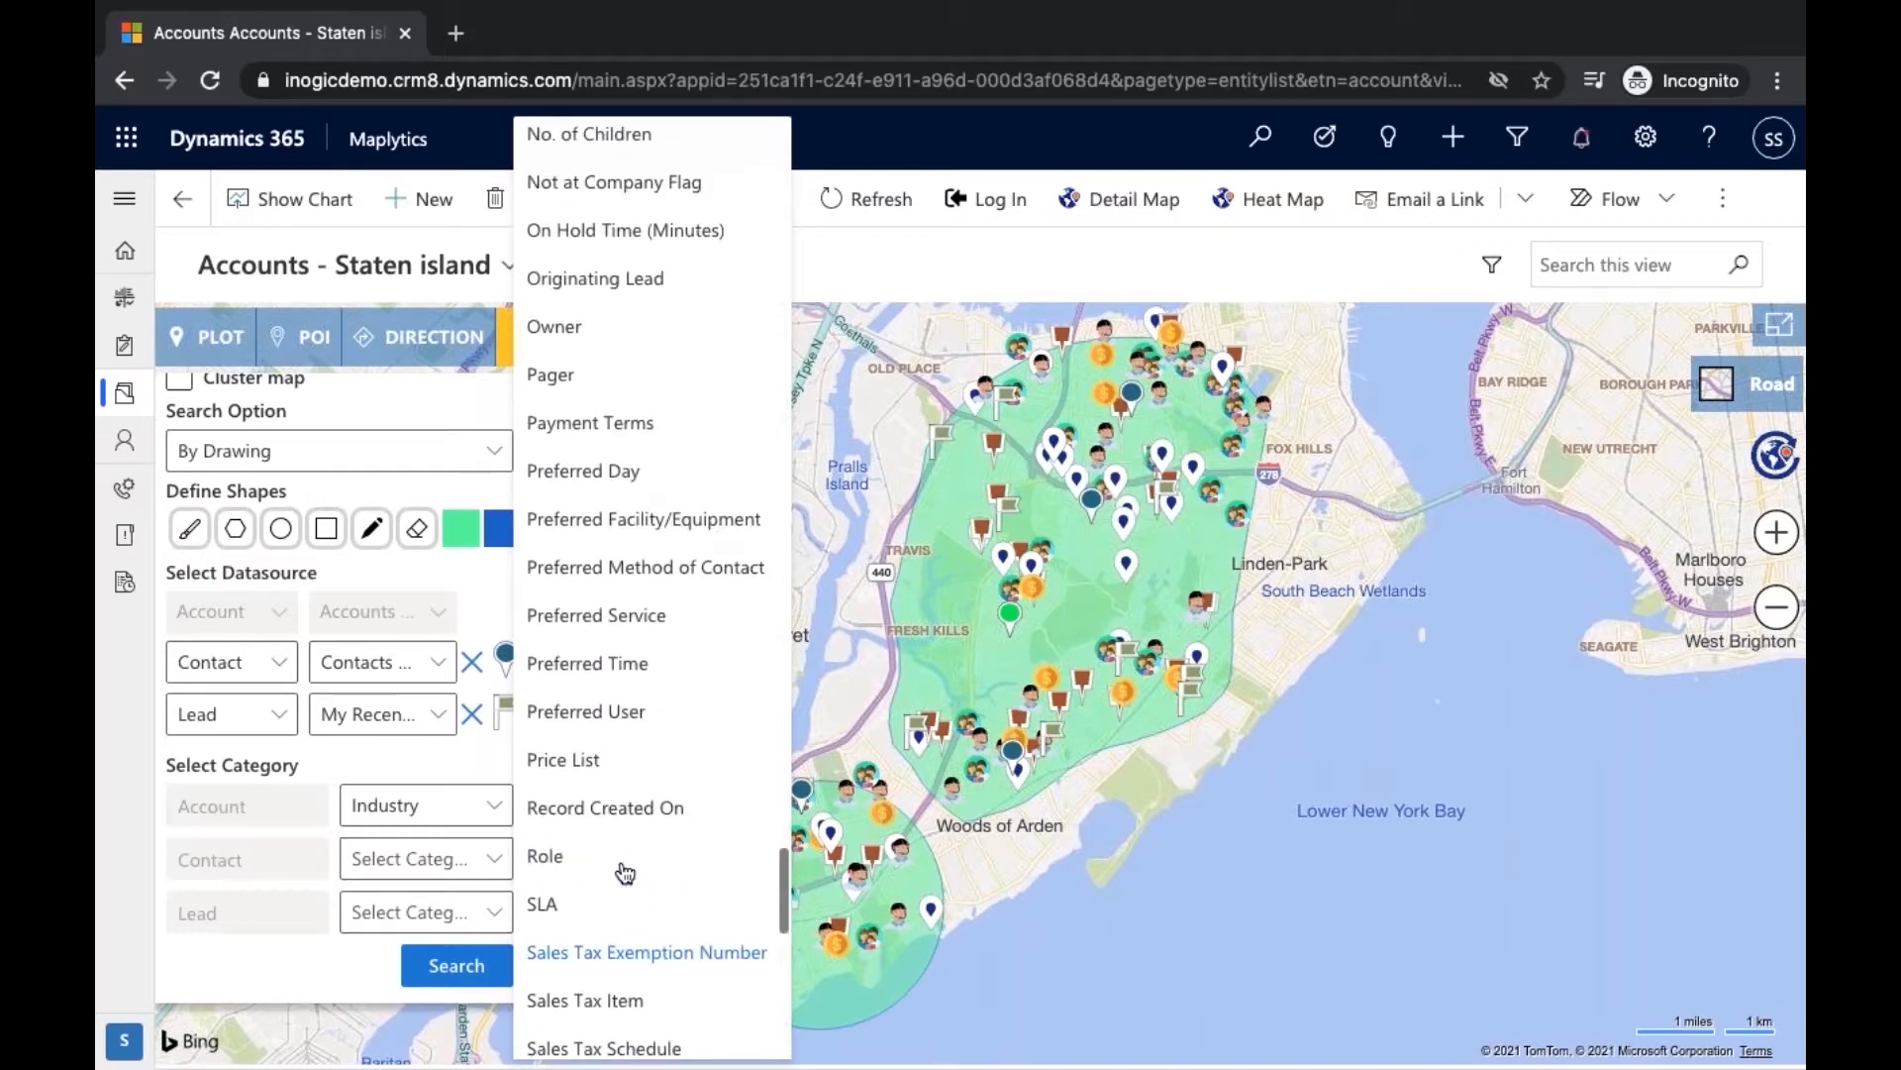
click(576, 336)
Set the category of the Lead datasource to Rating and rerun the search within the drawn shapes
click(435, 911)
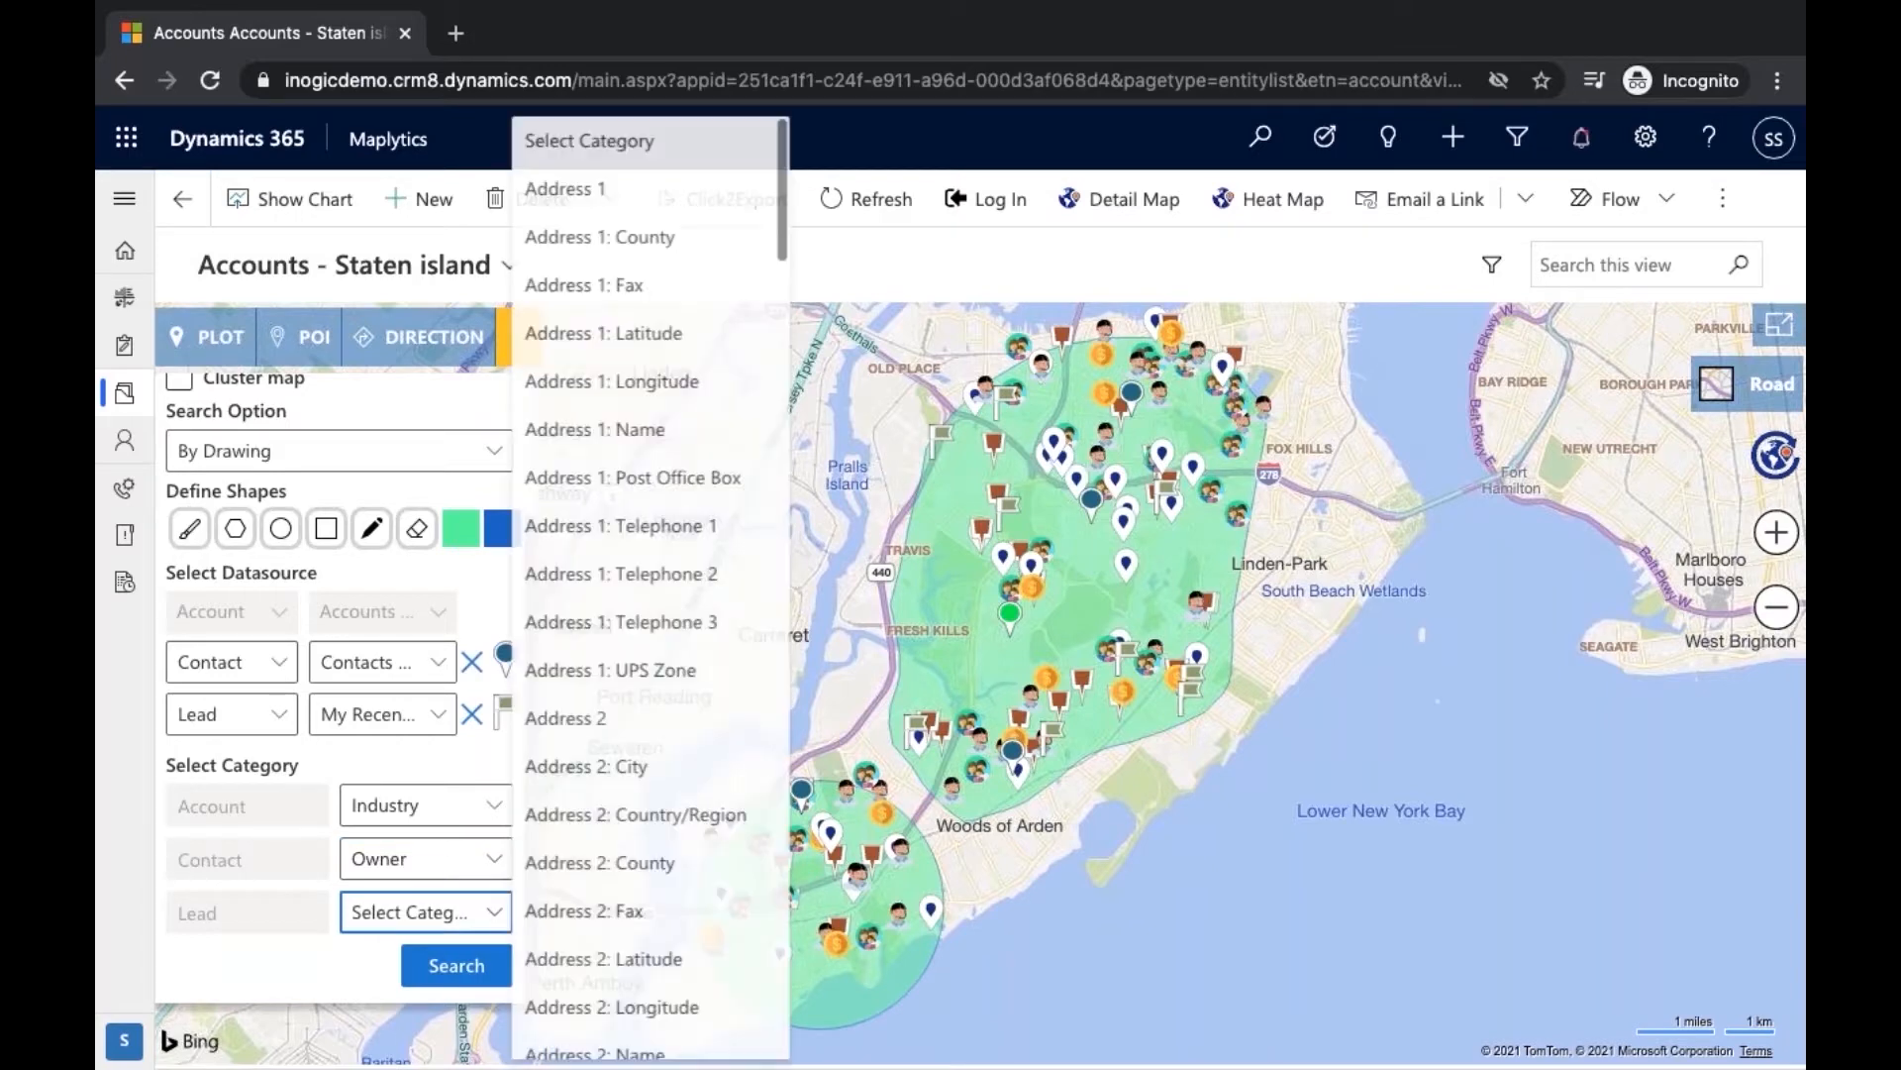
scroll(604, 881, down, 20)
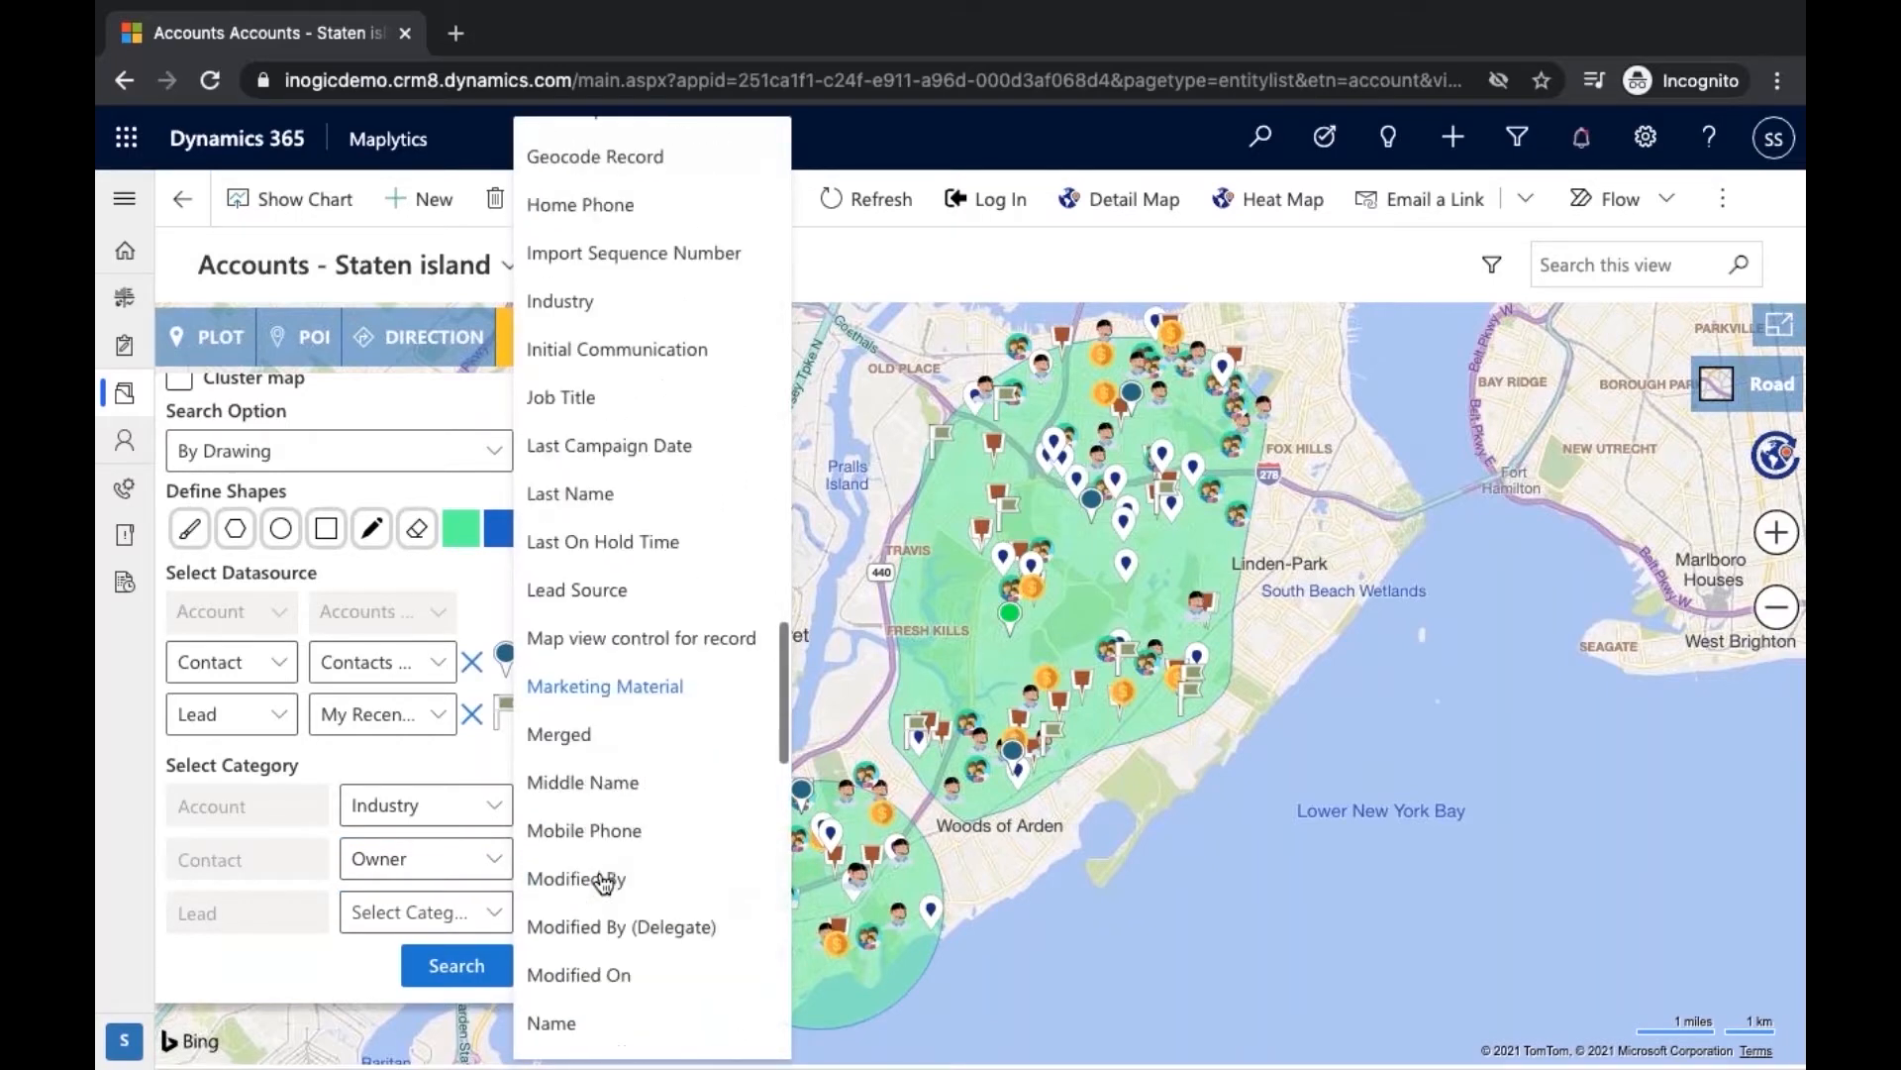
scroll(603, 881, down, 5)
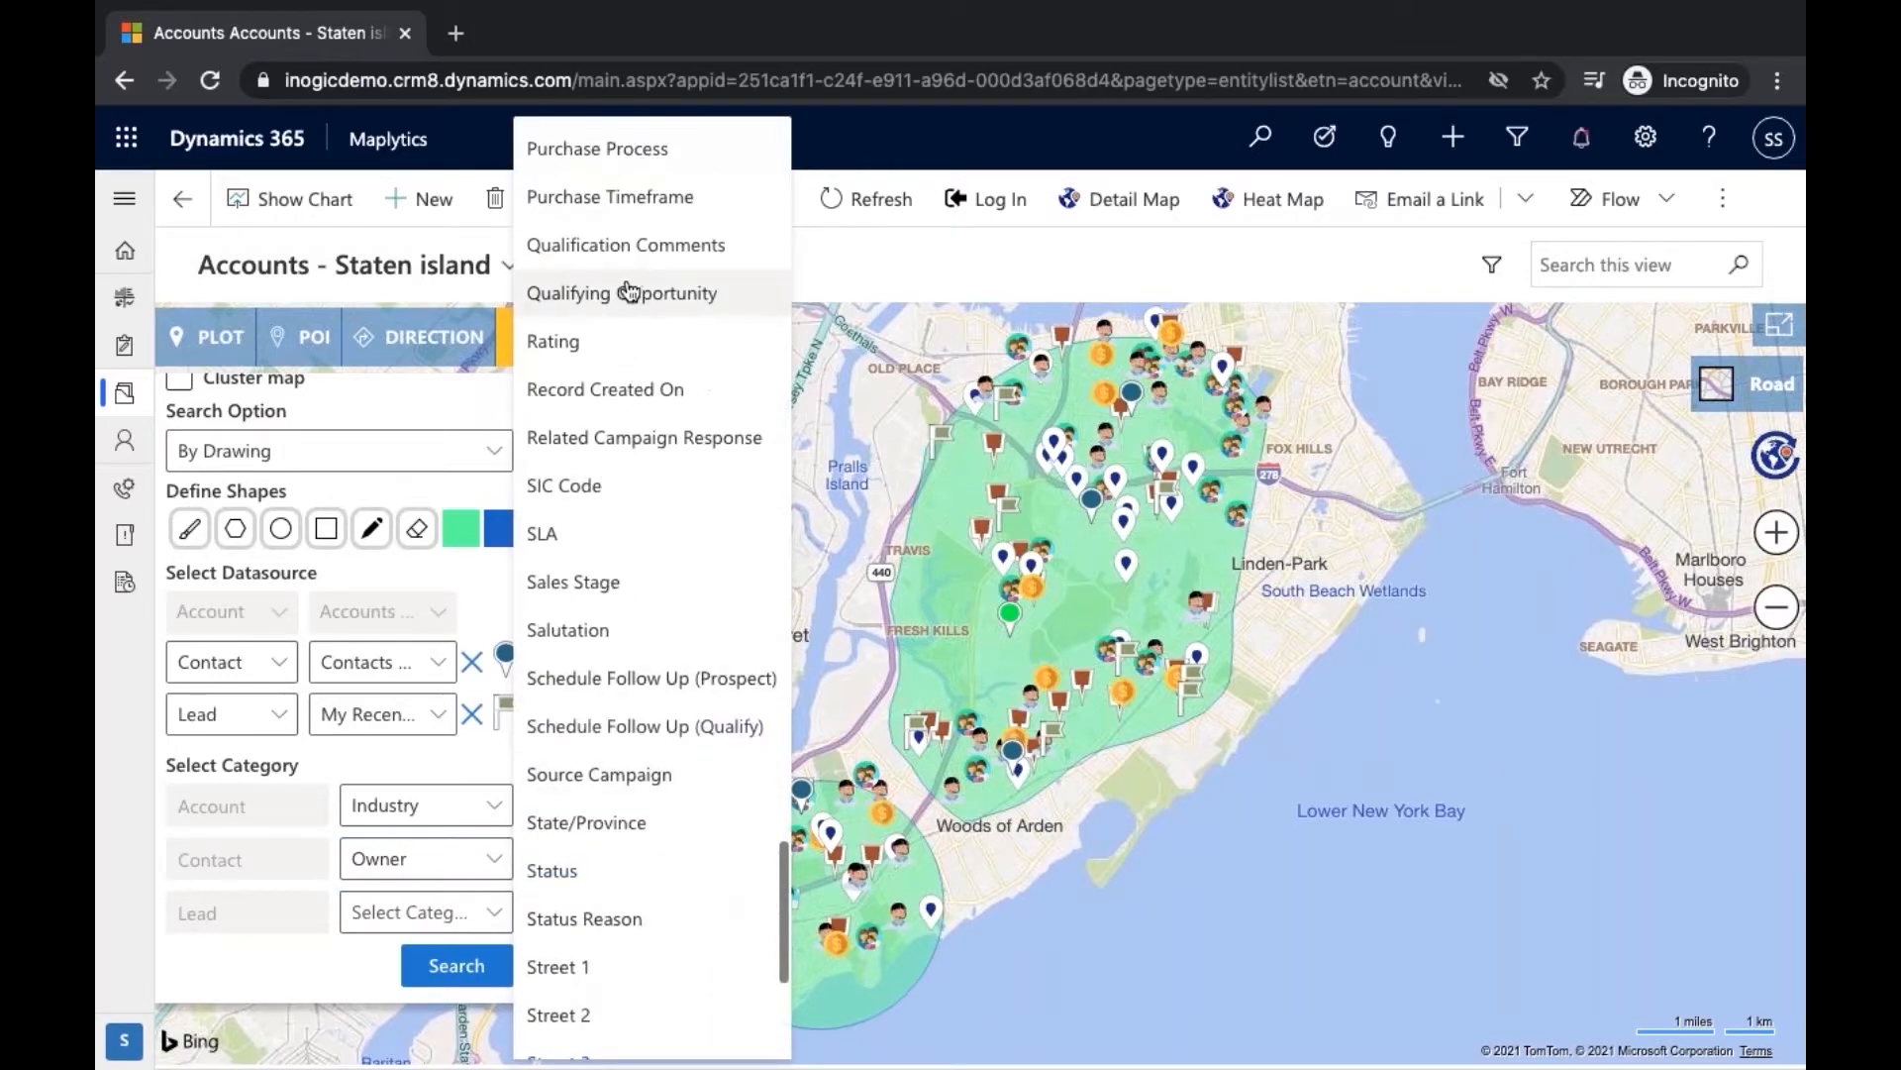
click(625, 347)
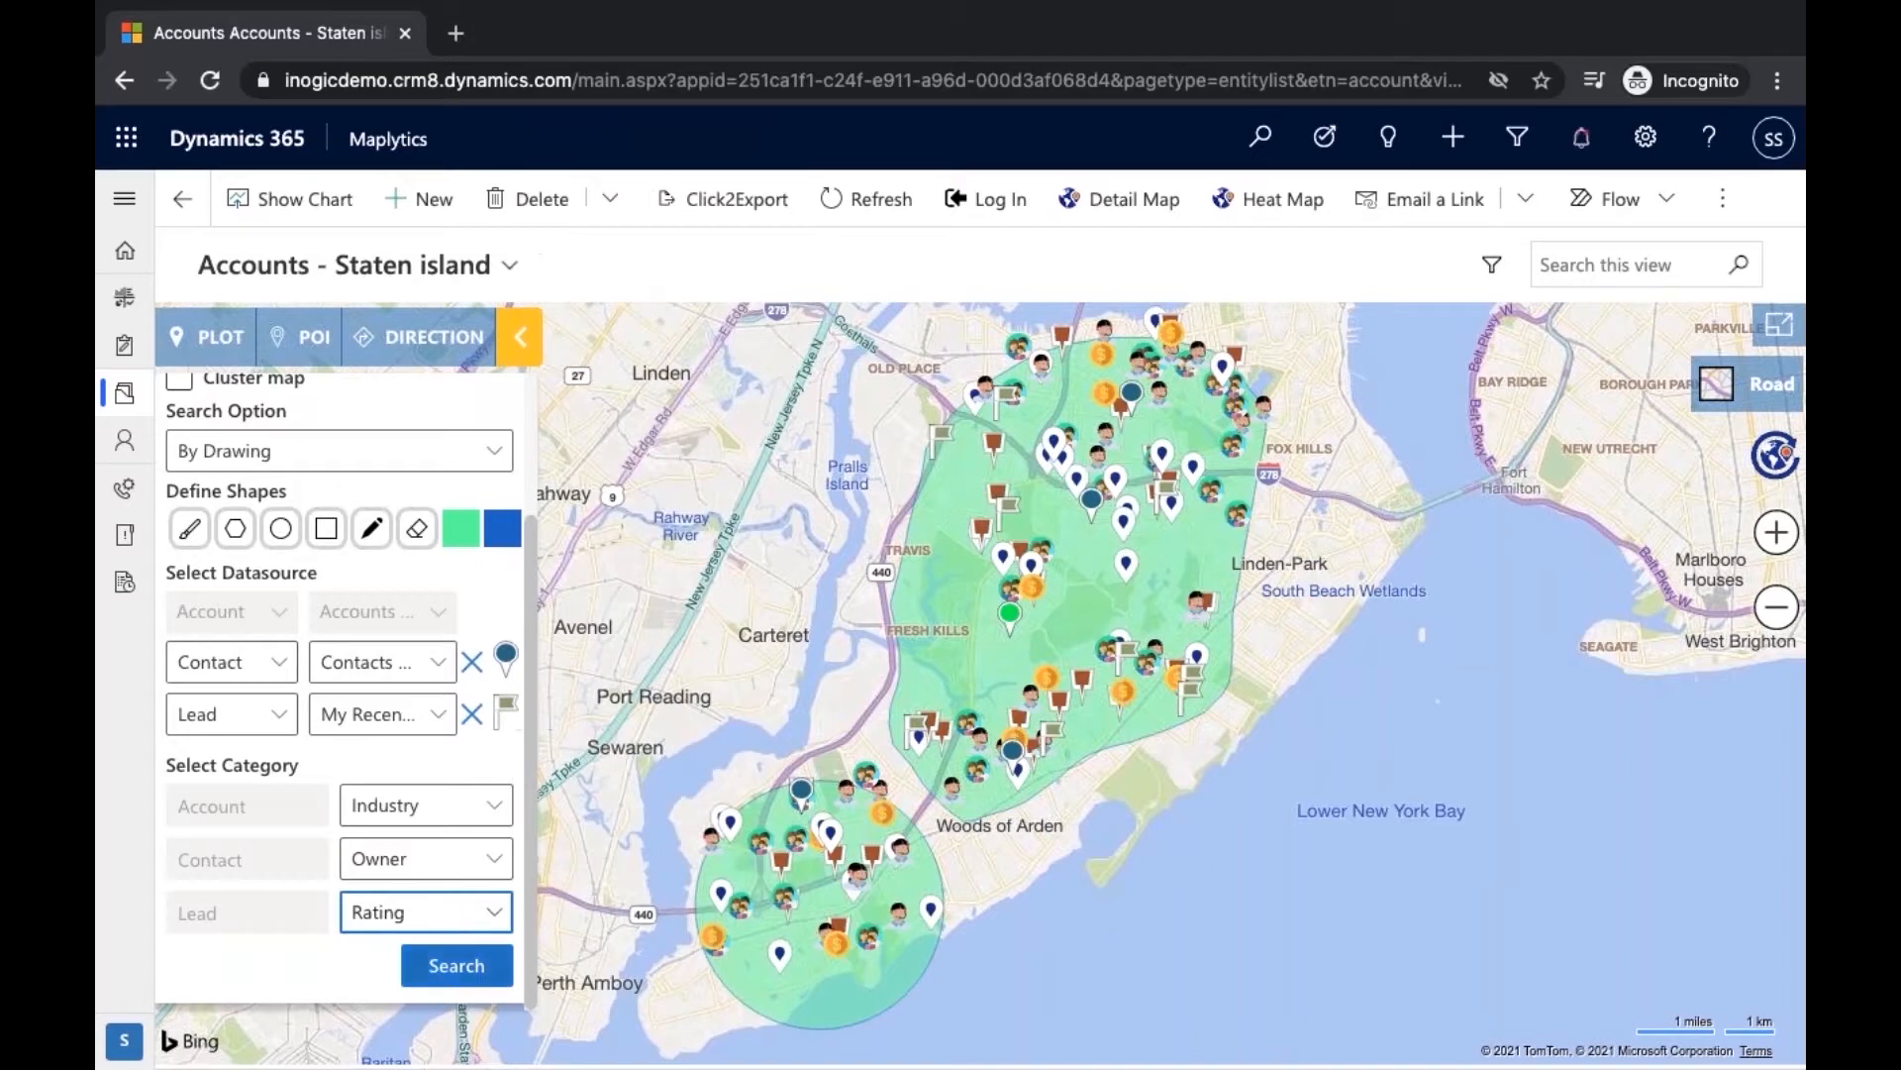
click(456, 966)
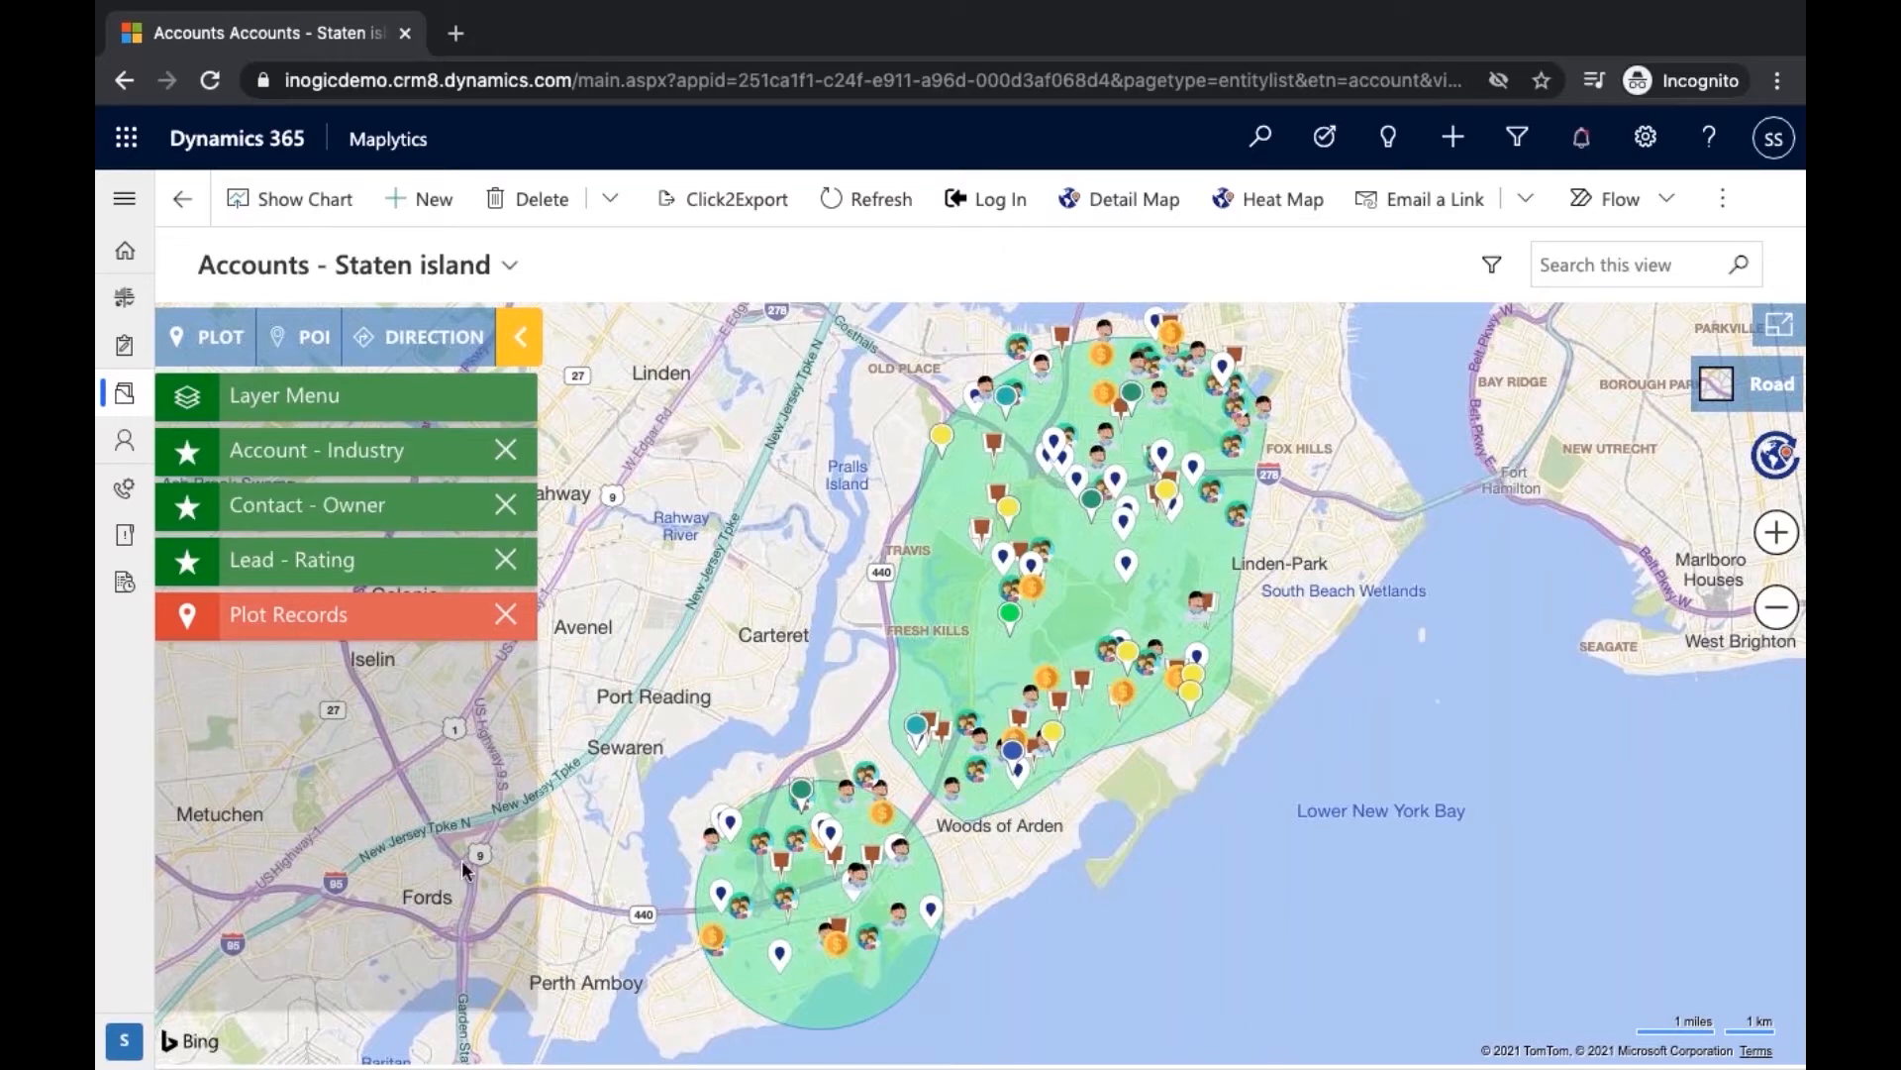
Examine the Contact - Owner and Lead - Rating categories with the Accounts - Staten island layer hidden, and show that layer again
click(428, 498)
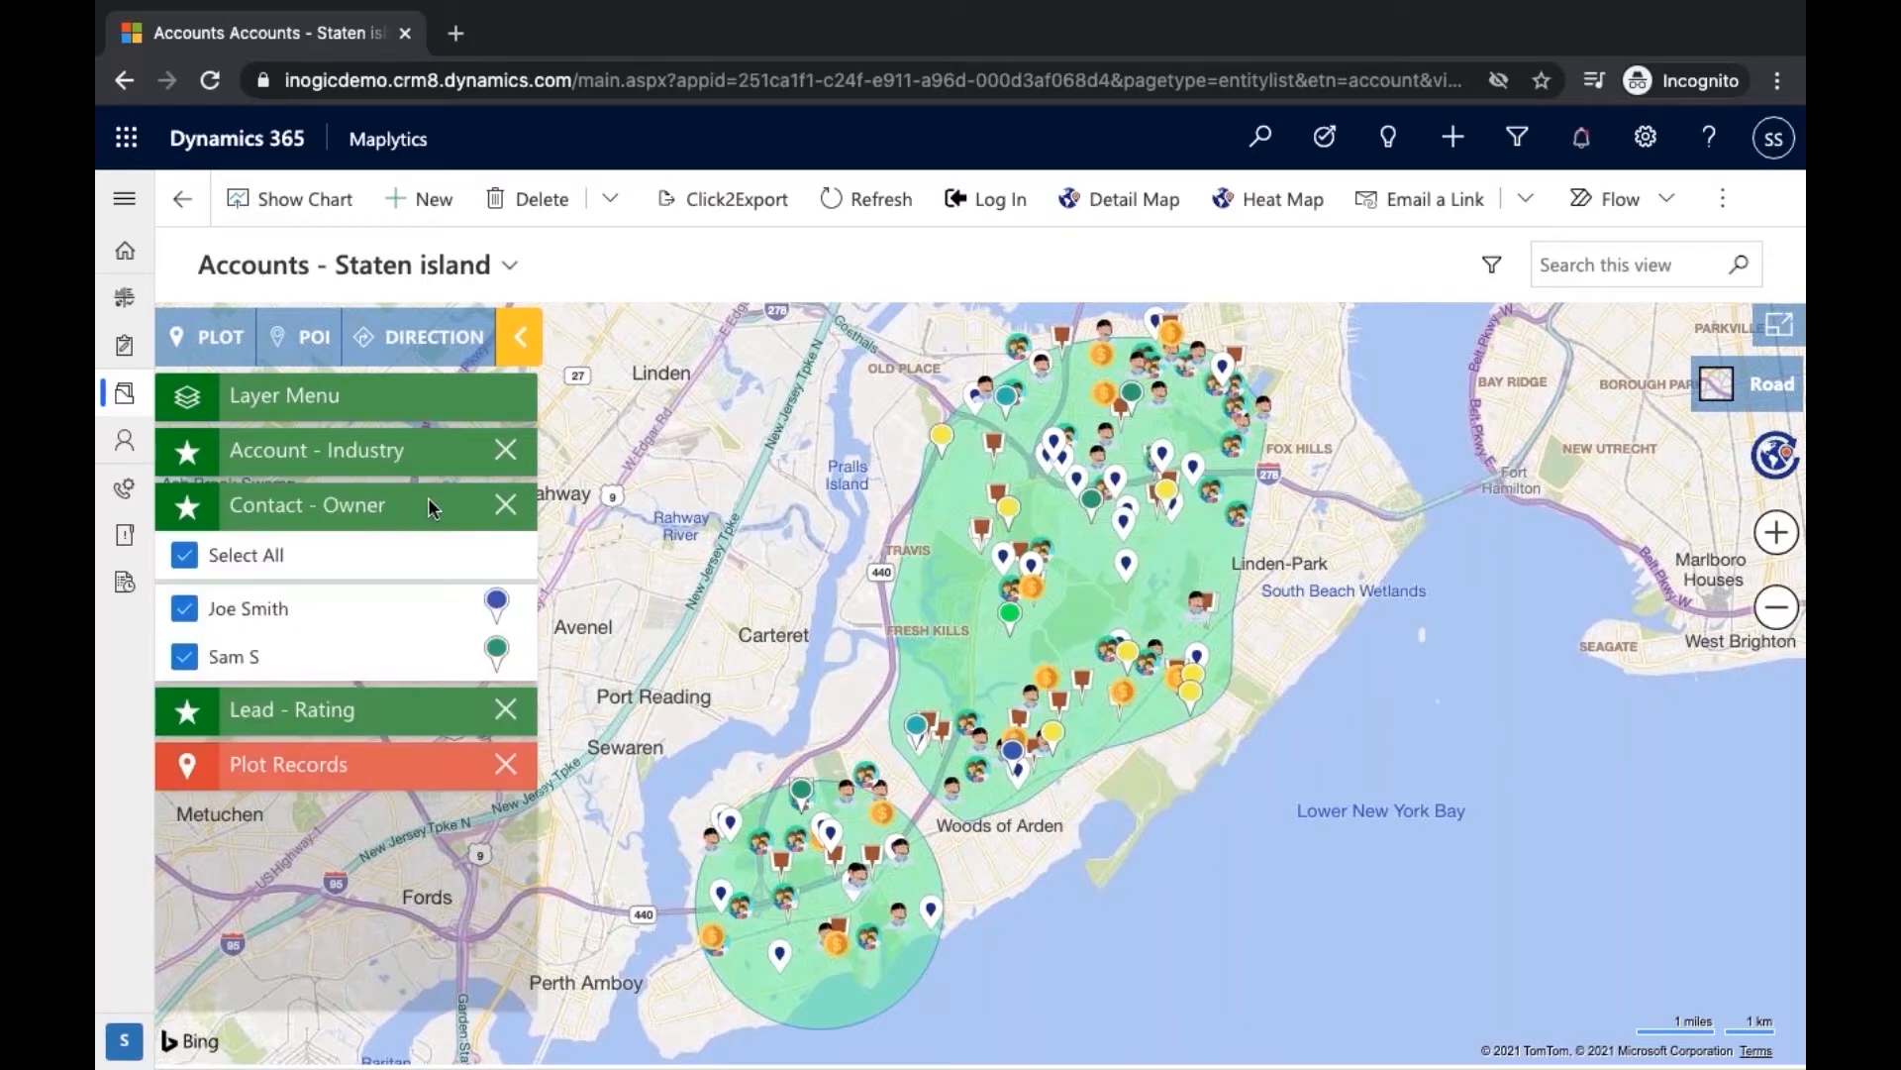
click(420, 707)
click(377, 400)
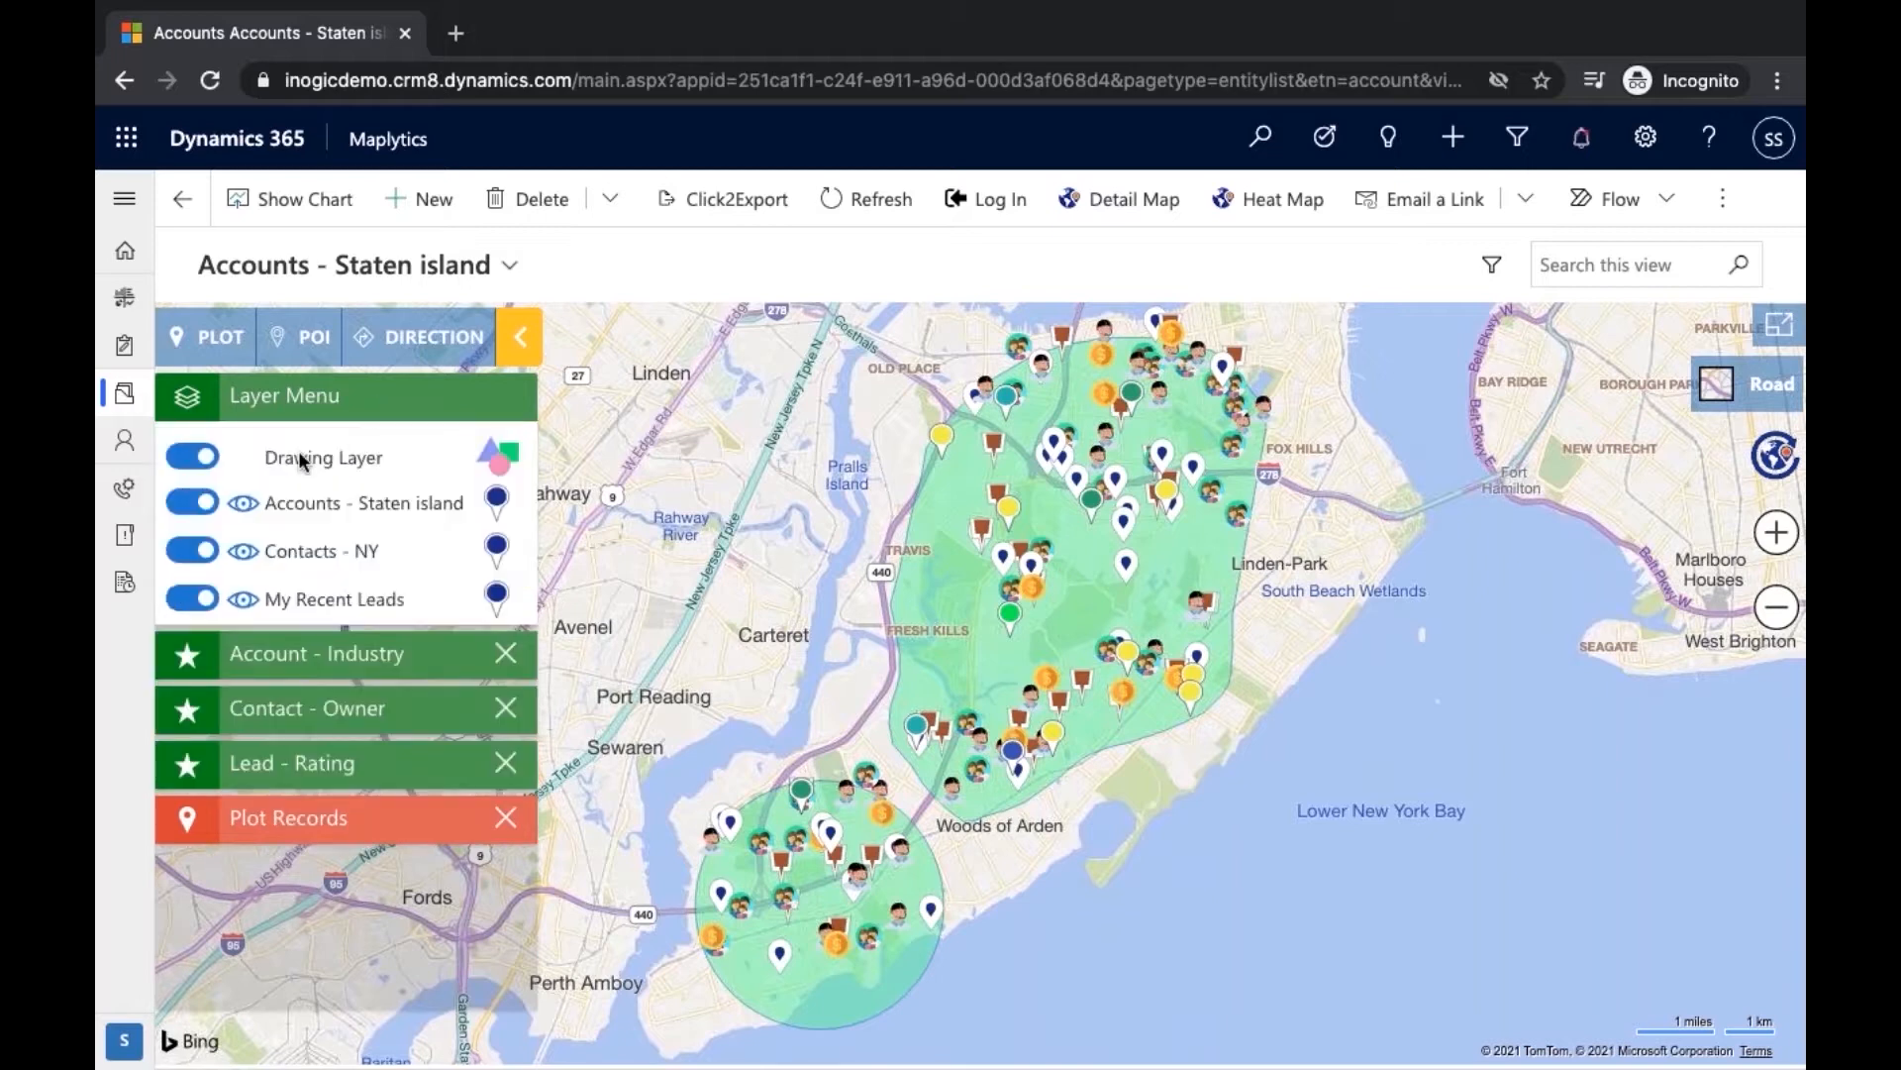
click(191, 502)
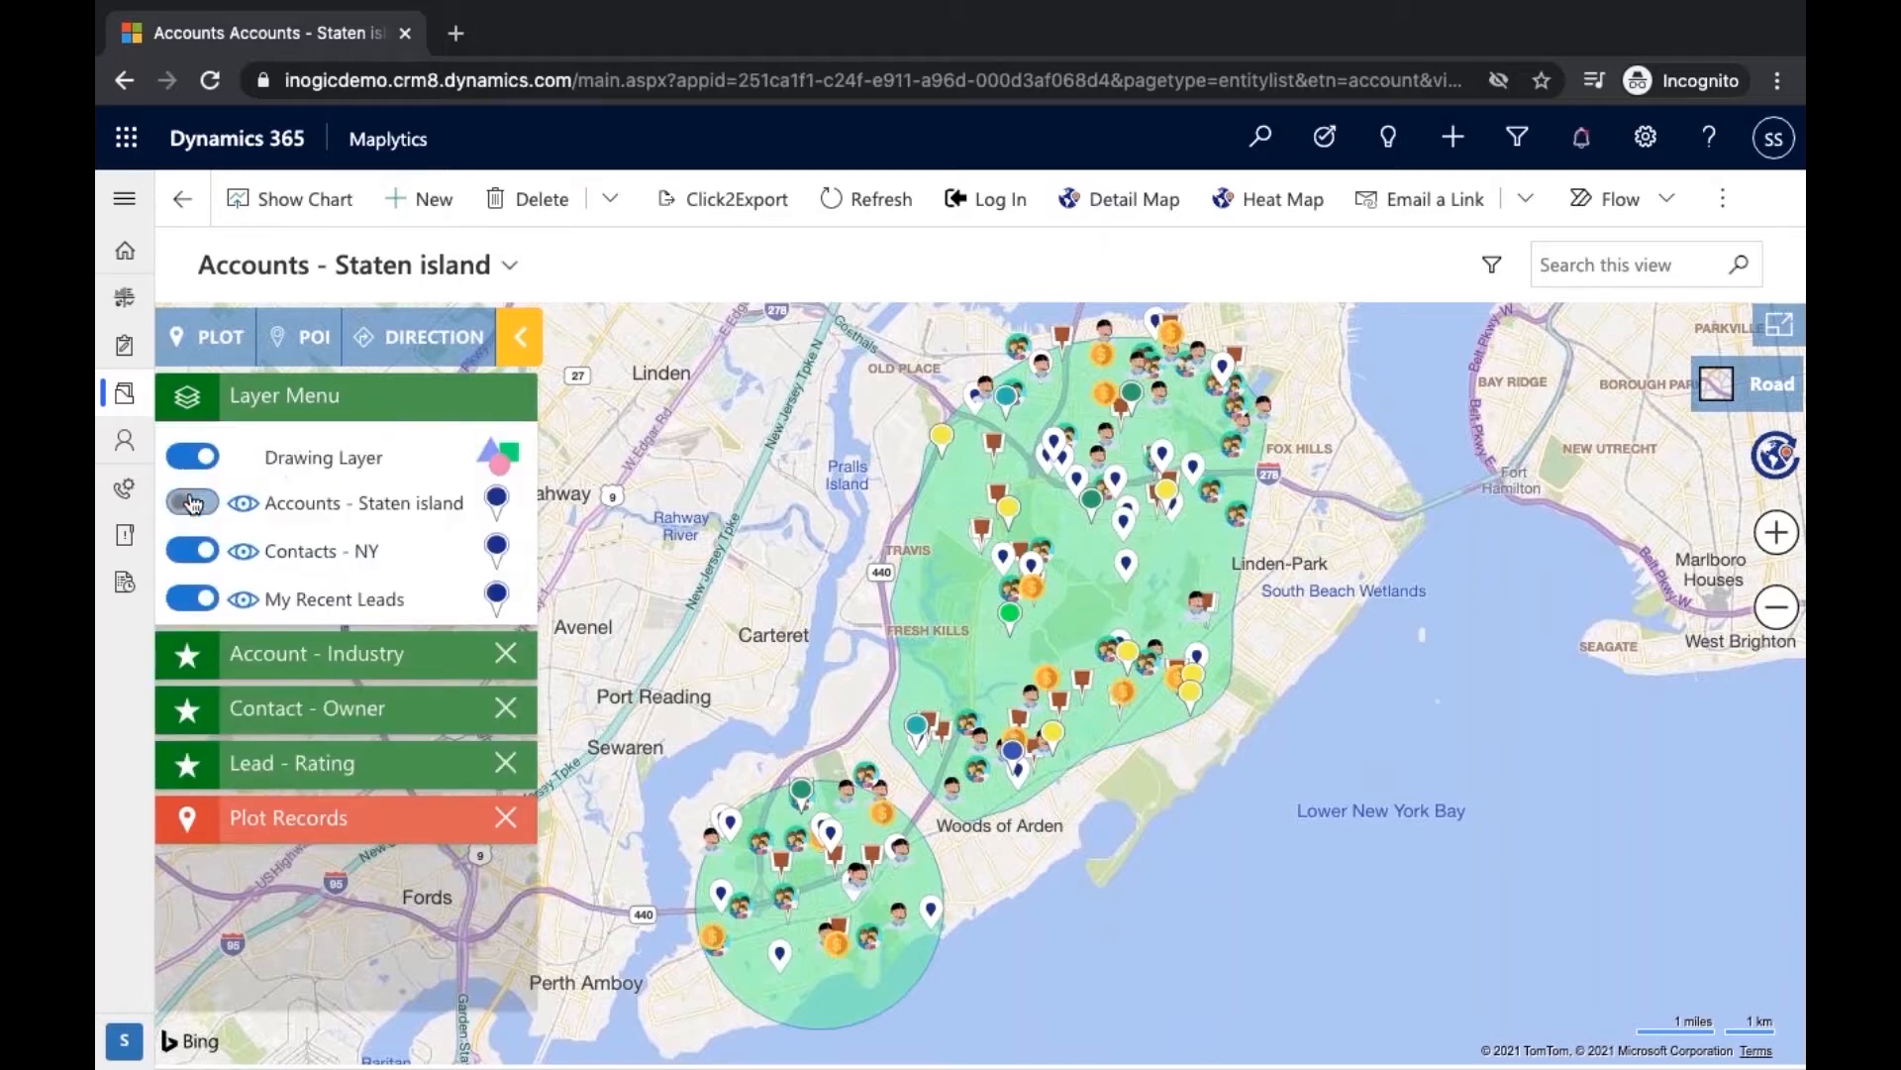
click(384, 705)
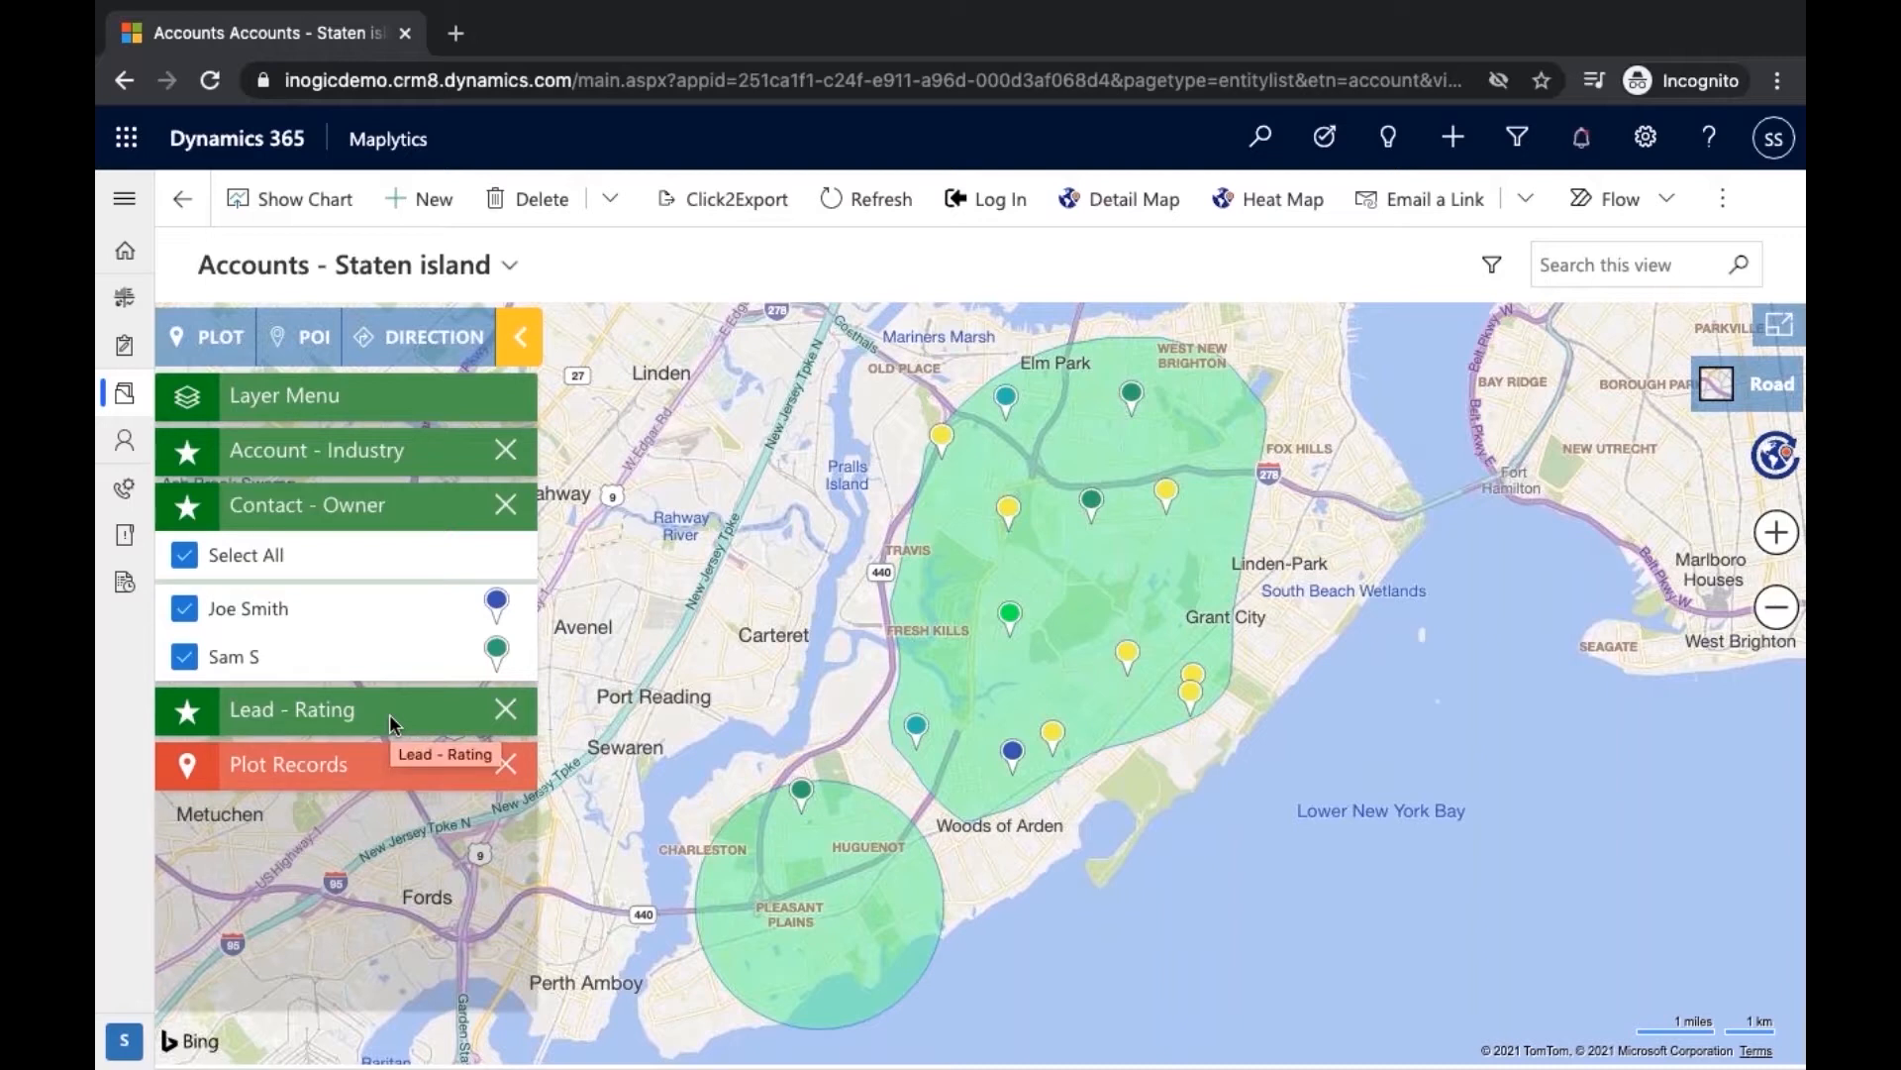
click(389, 715)
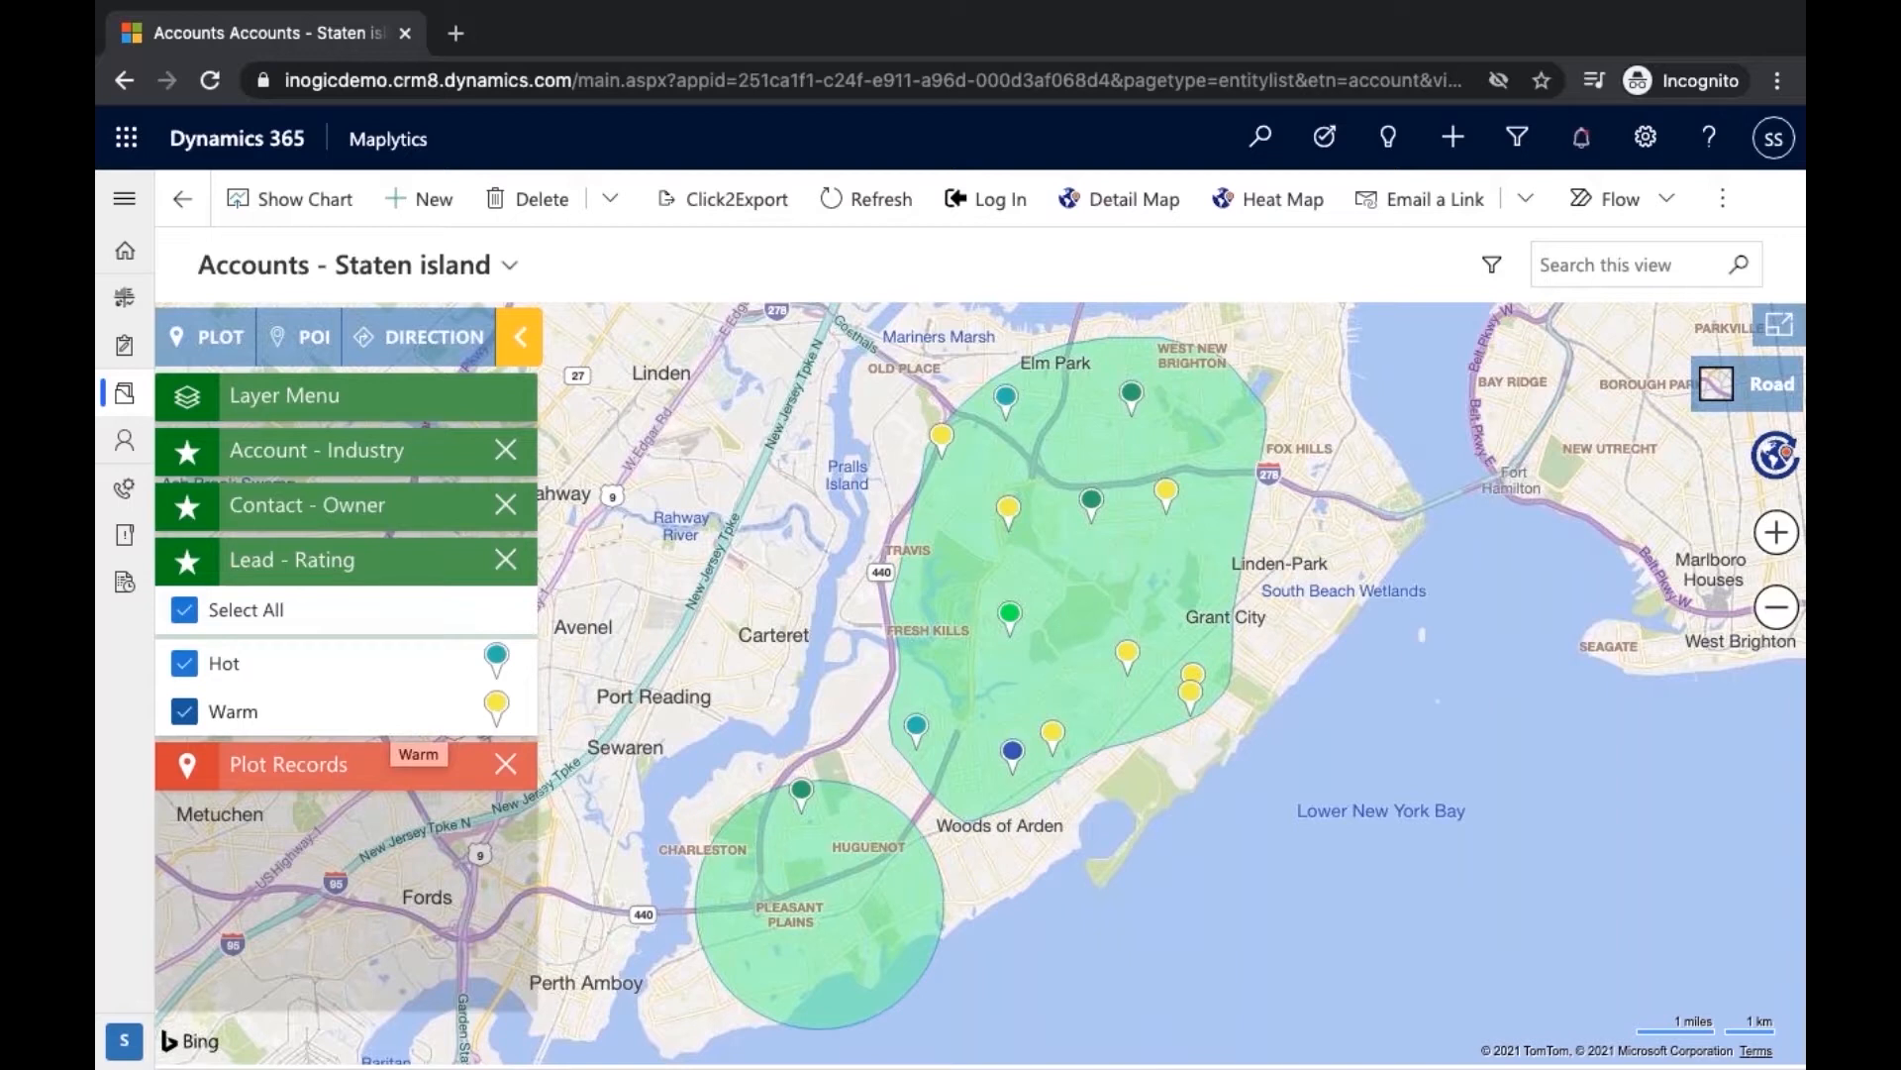
click(400, 771)
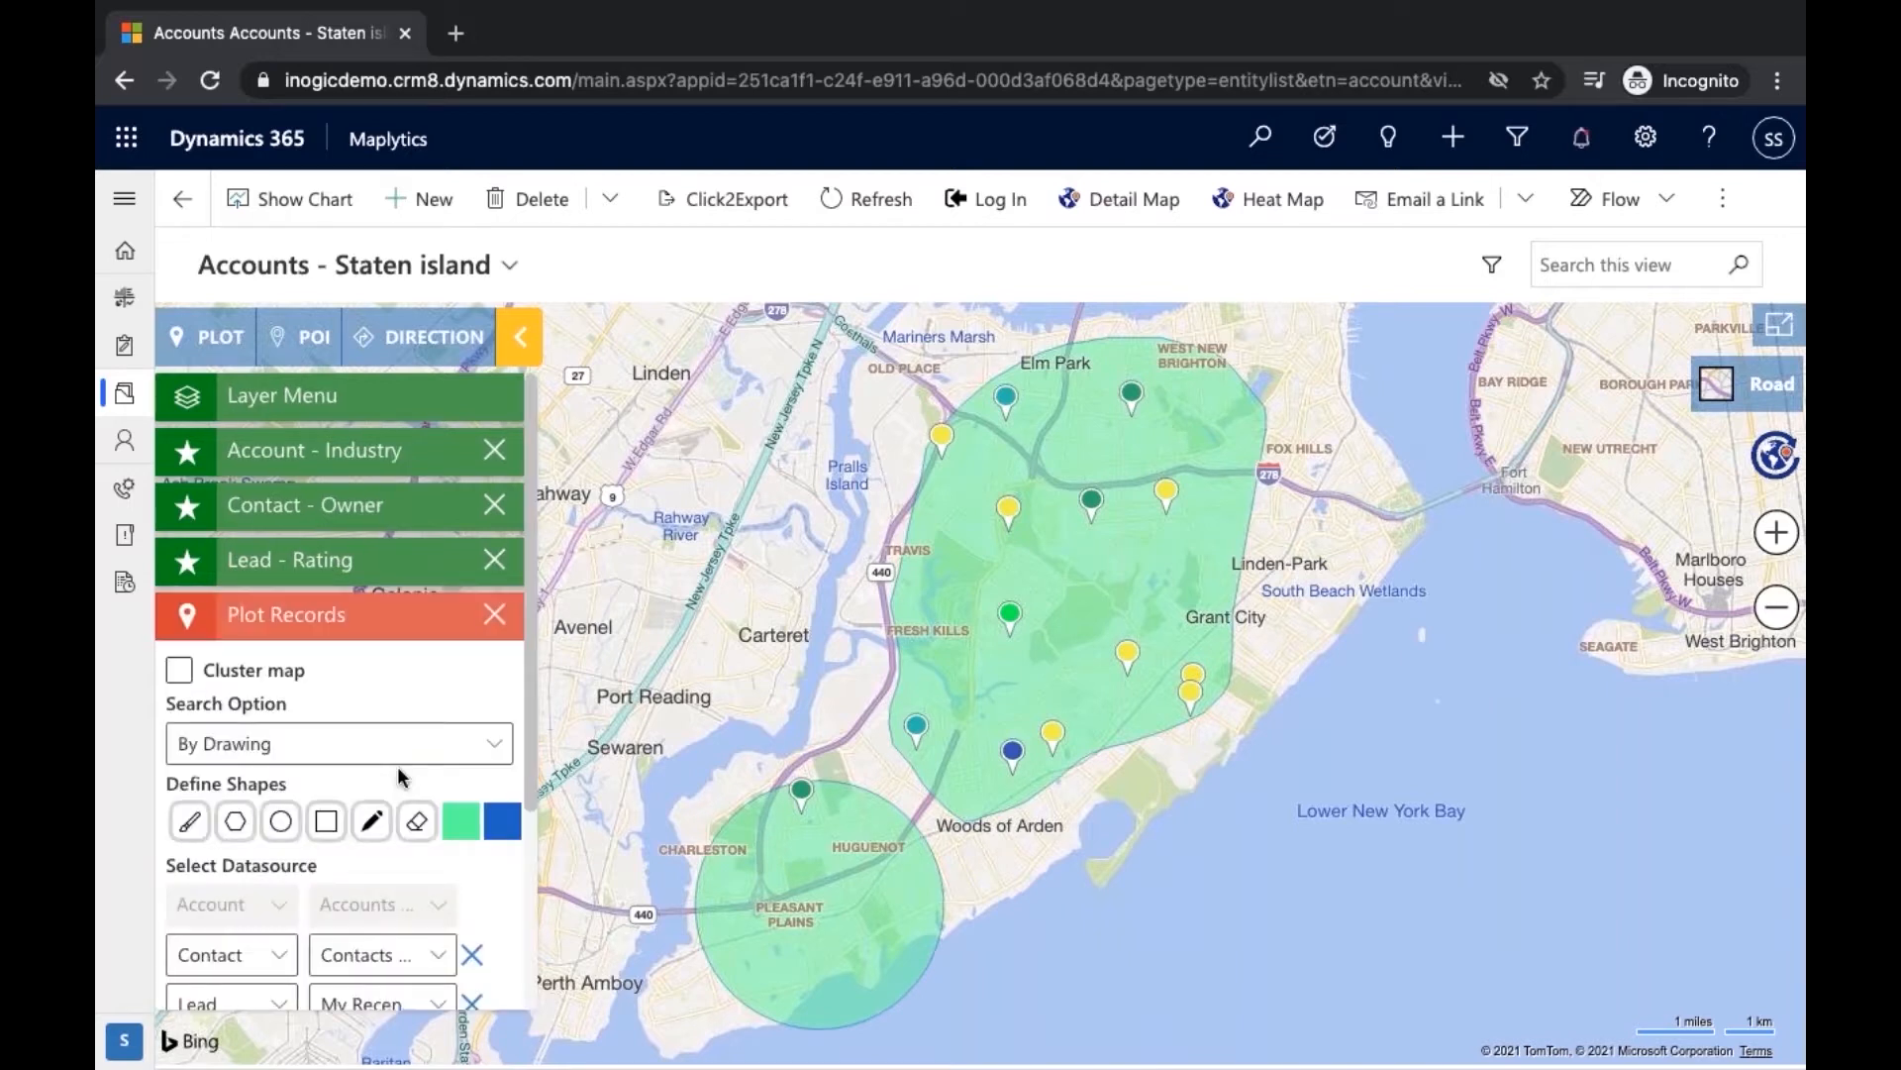
click(327, 406)
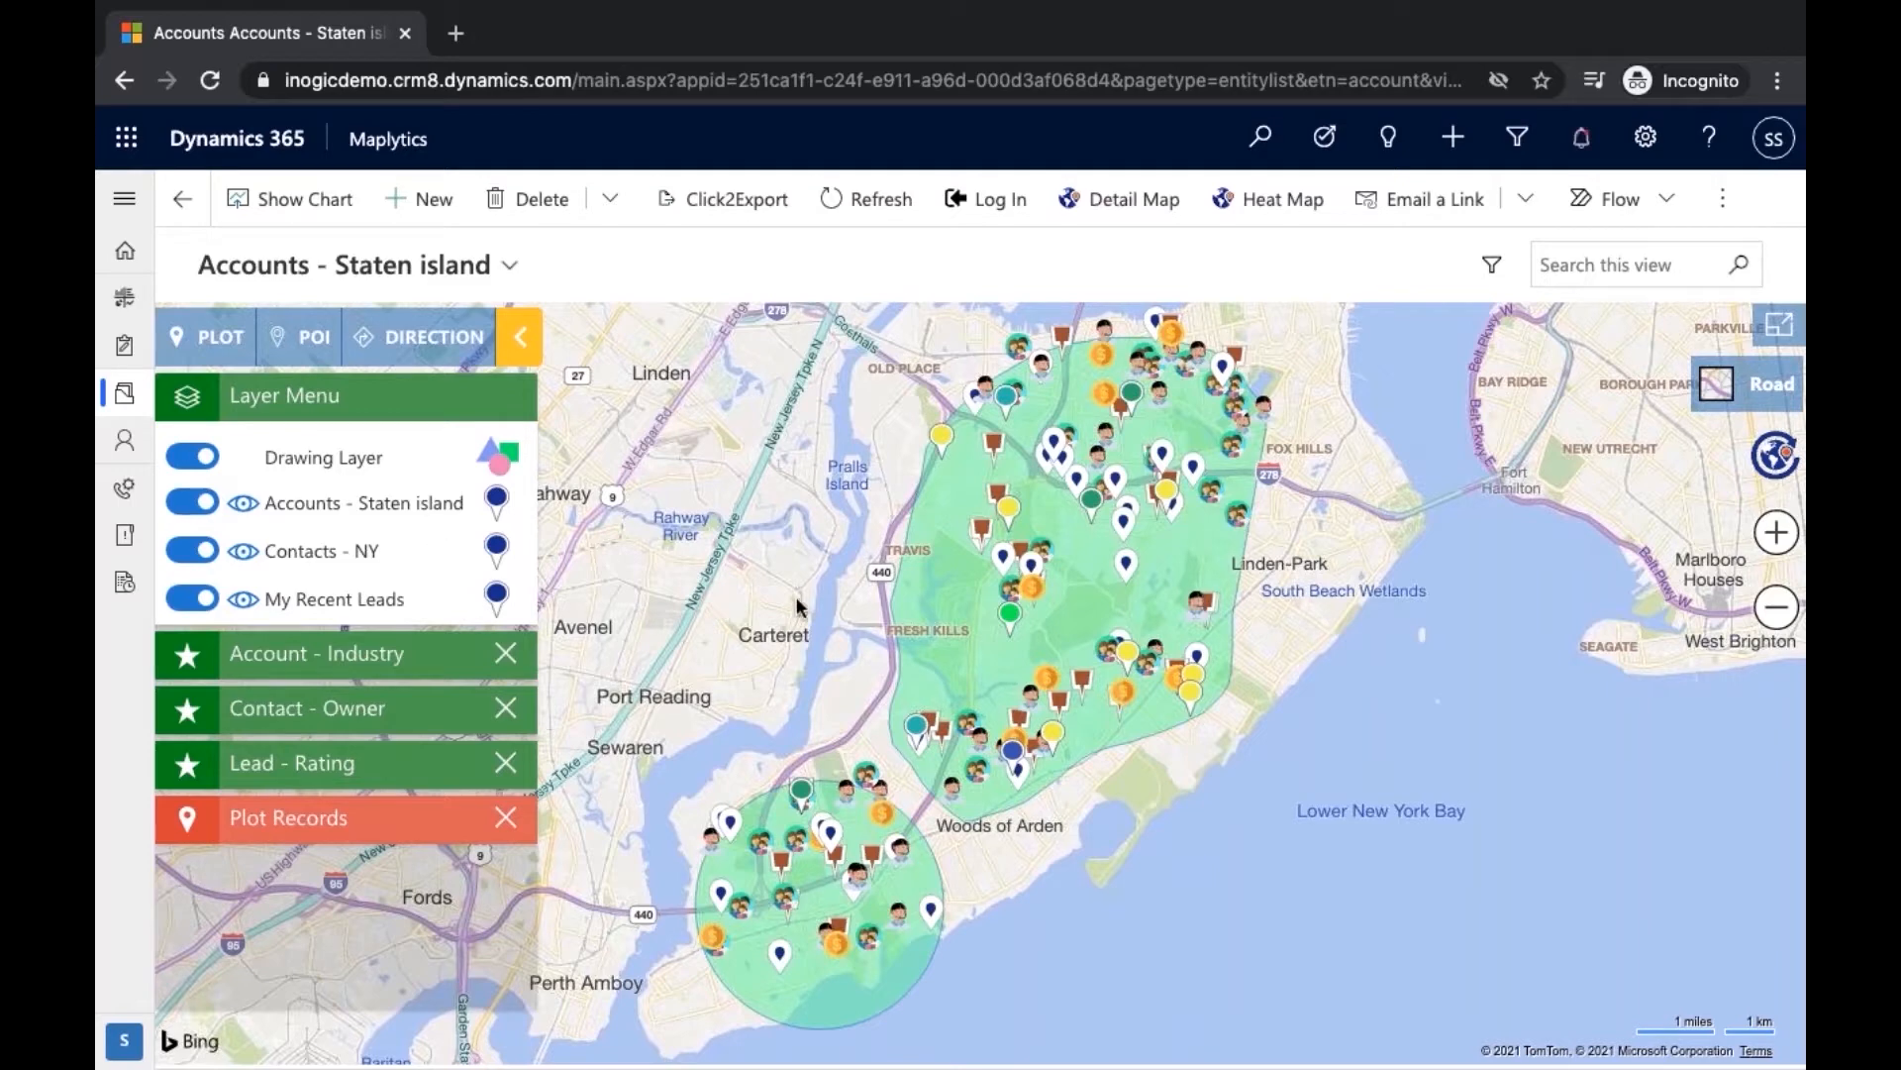
Set a map point near Fresh Kills as the current location and plot the records within proximities of 1, 2 and 3.56 miles
right_click(1007, 659)
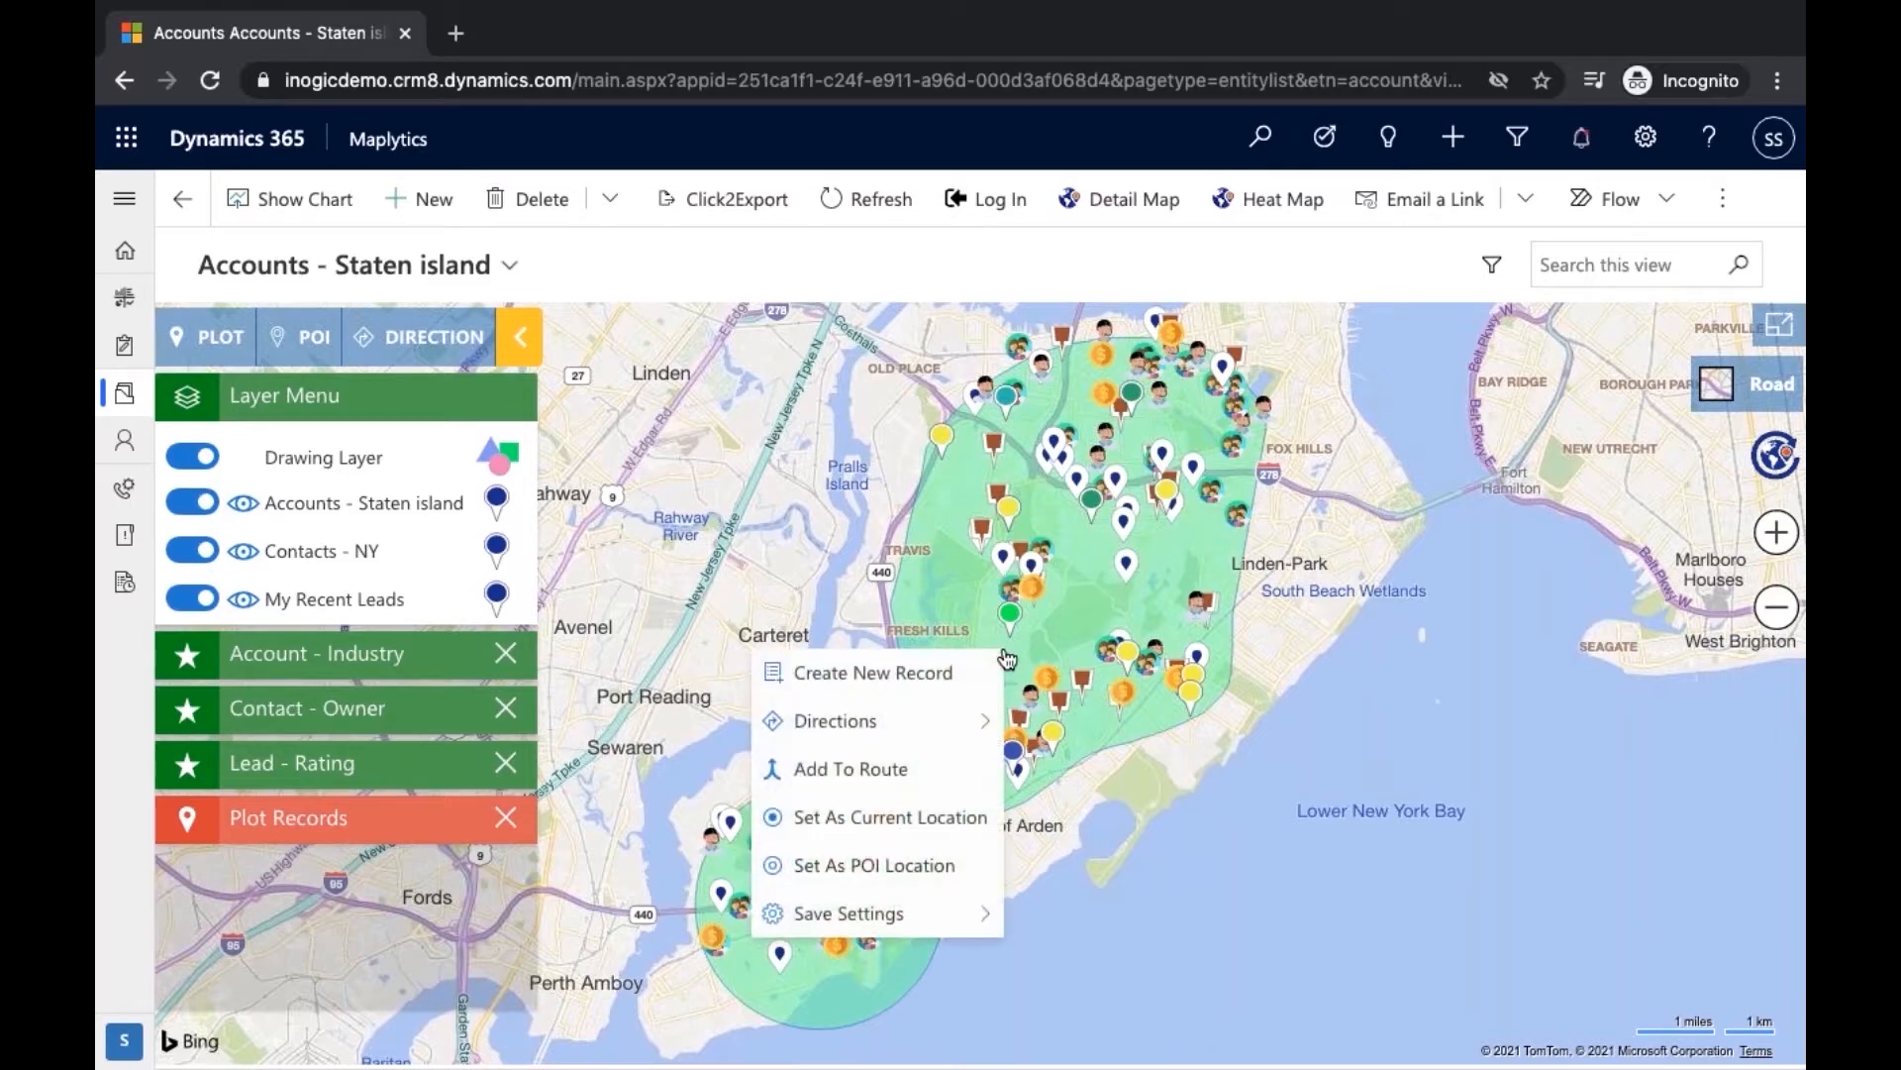
click(932, 843)
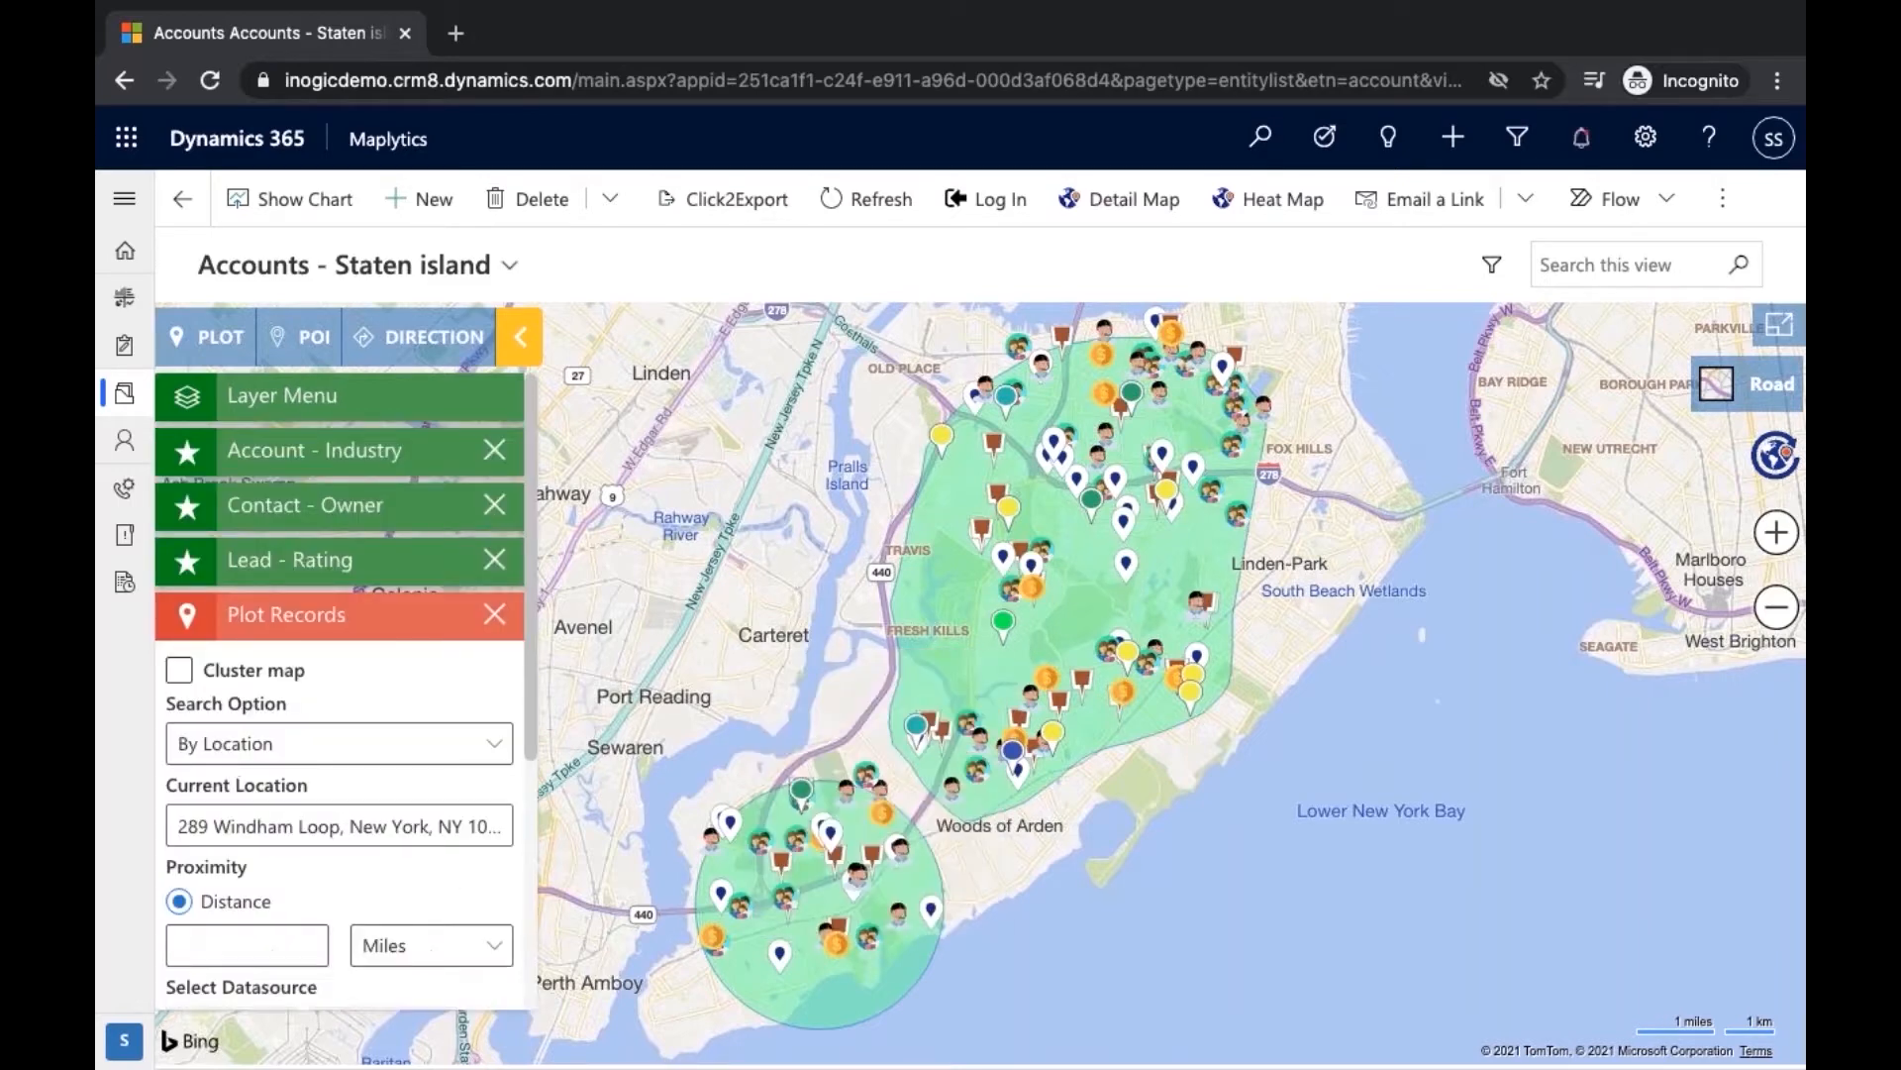
scroll(468, 986, down, 3)
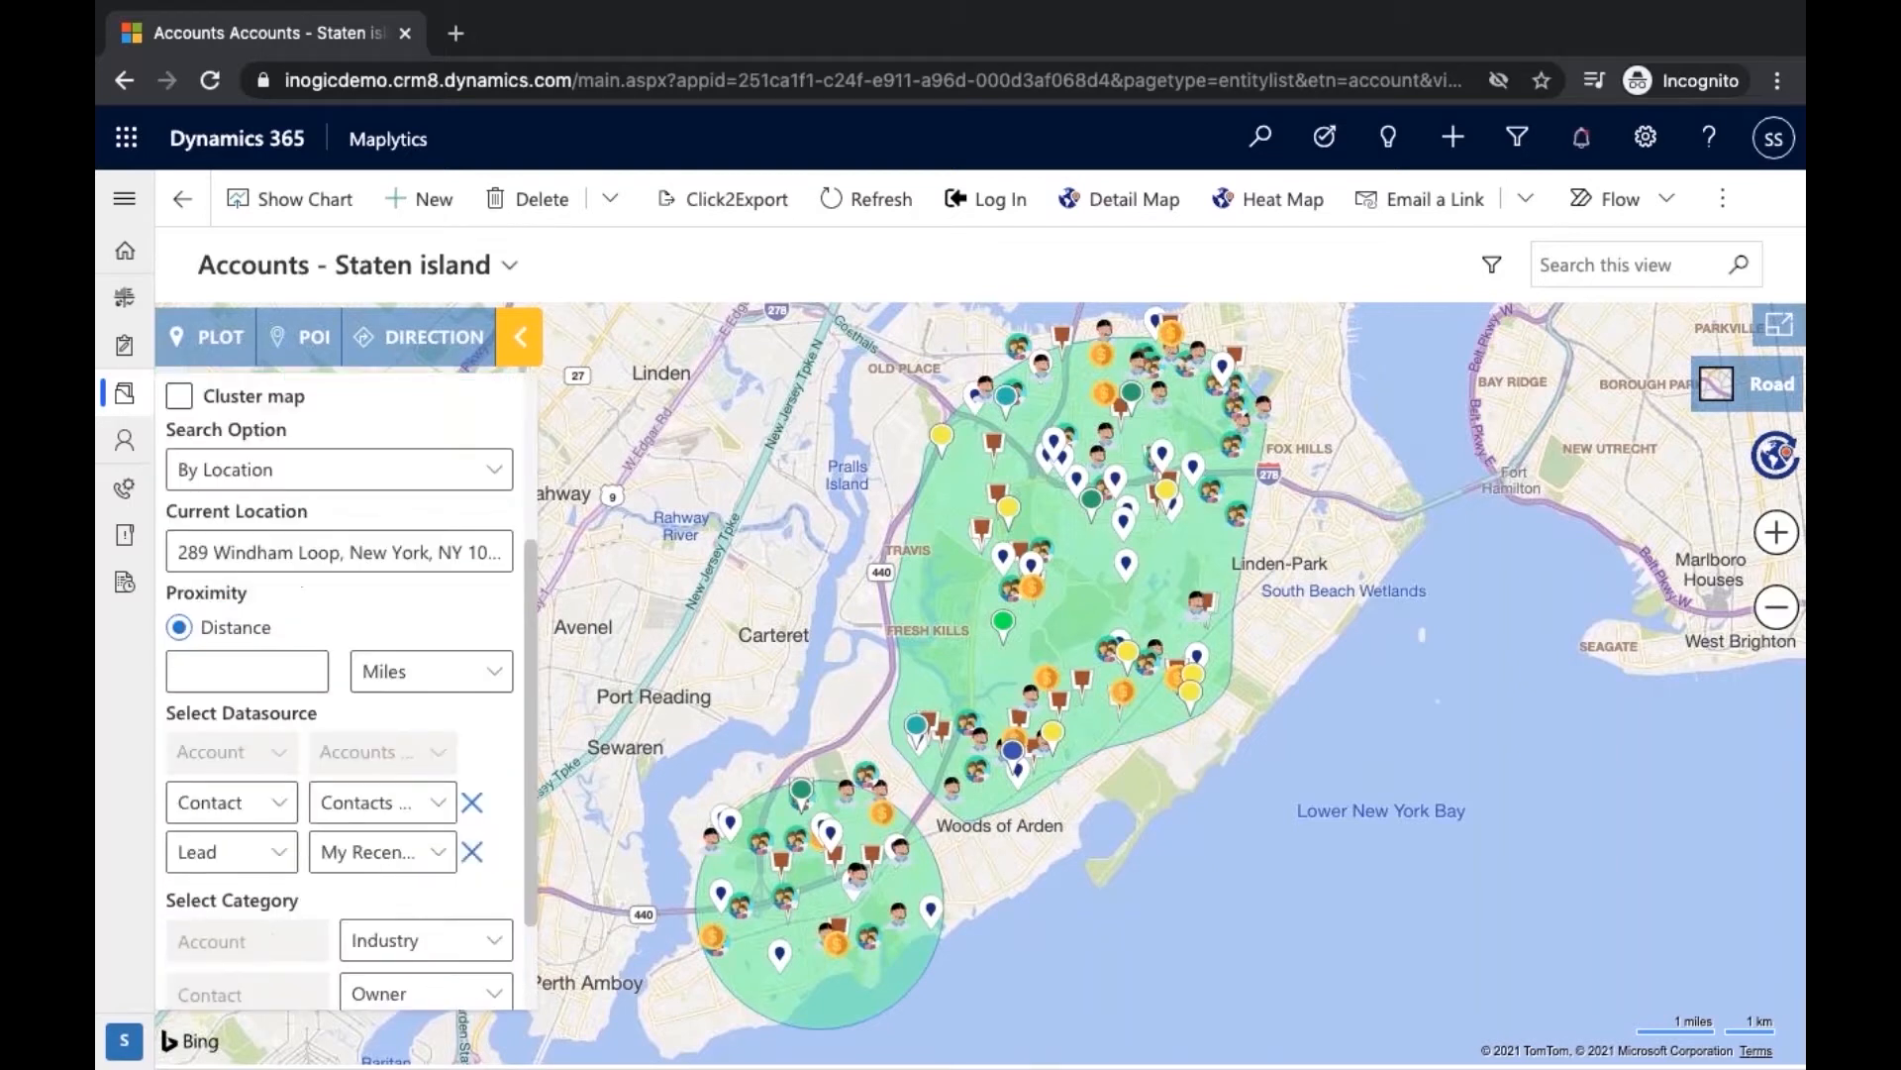
click(276, 638)
text(1)
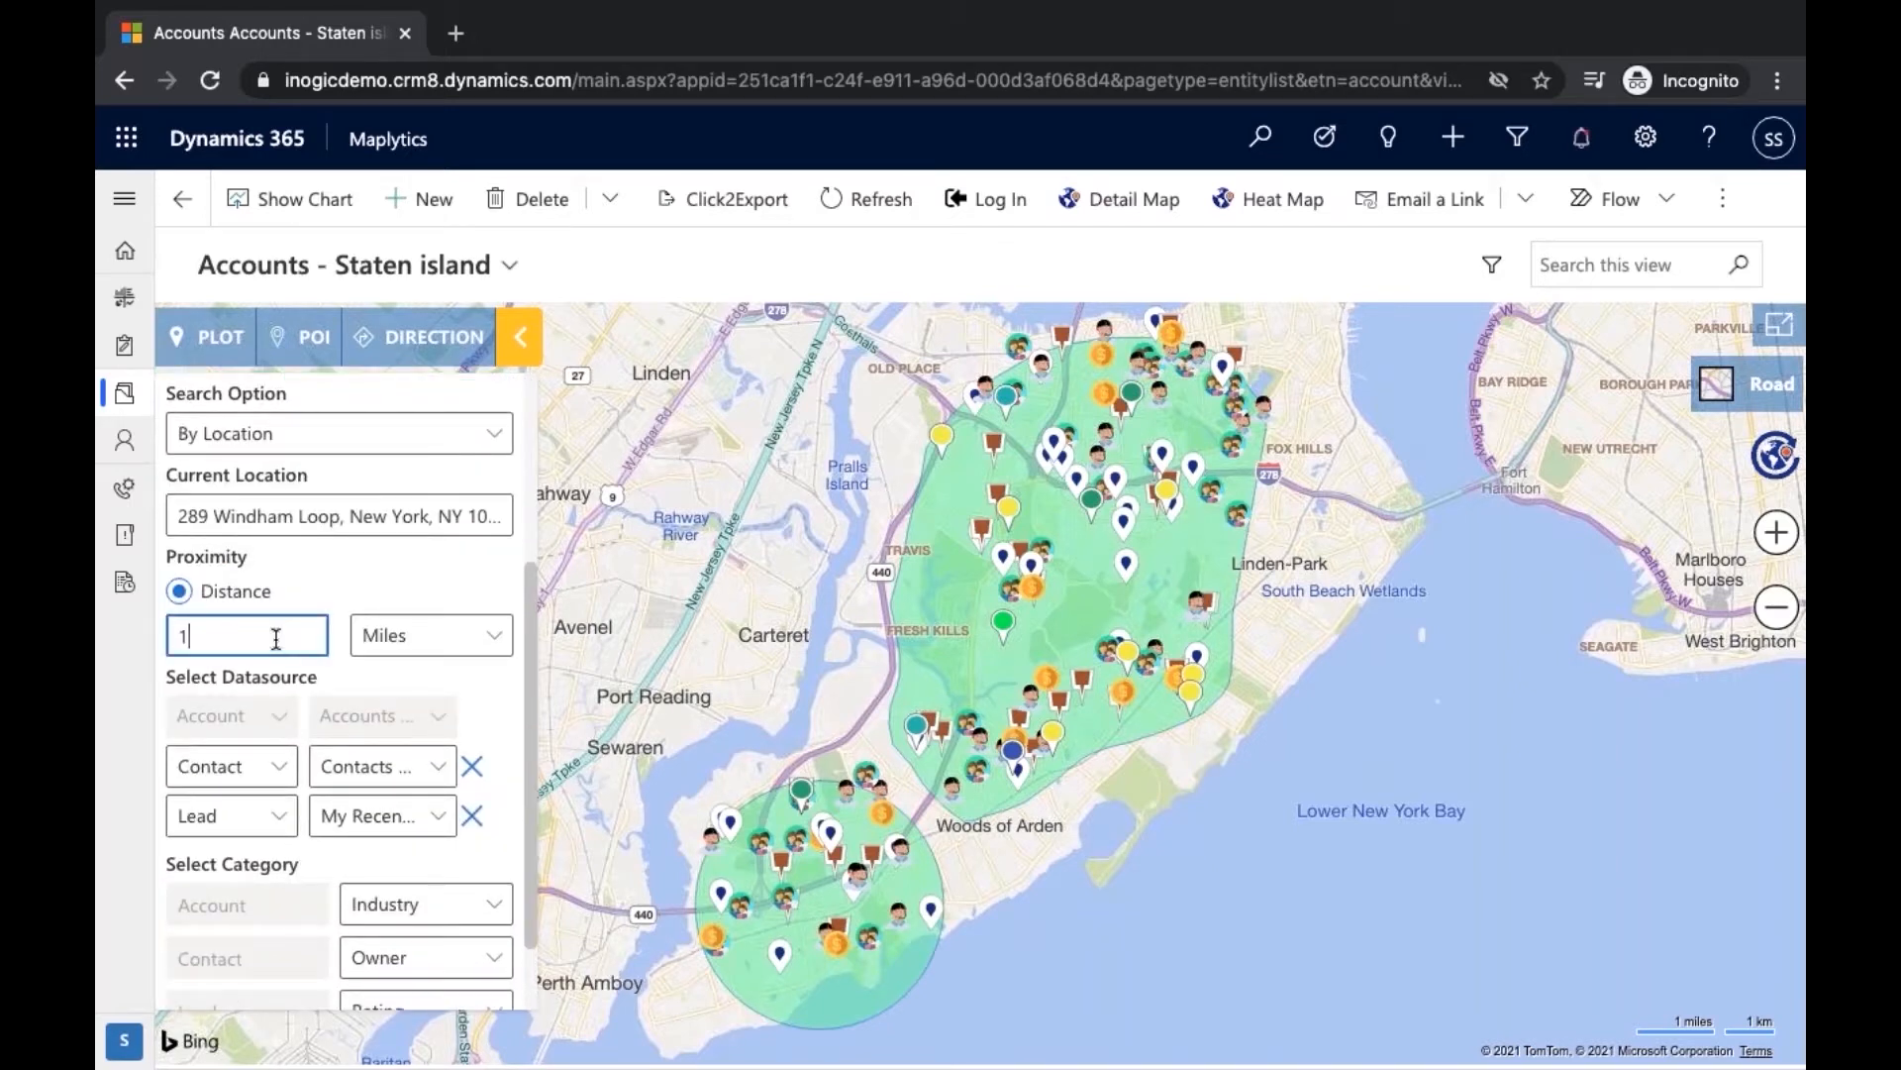
text(,2,3.56)
scroll(384, 765, down, 1)
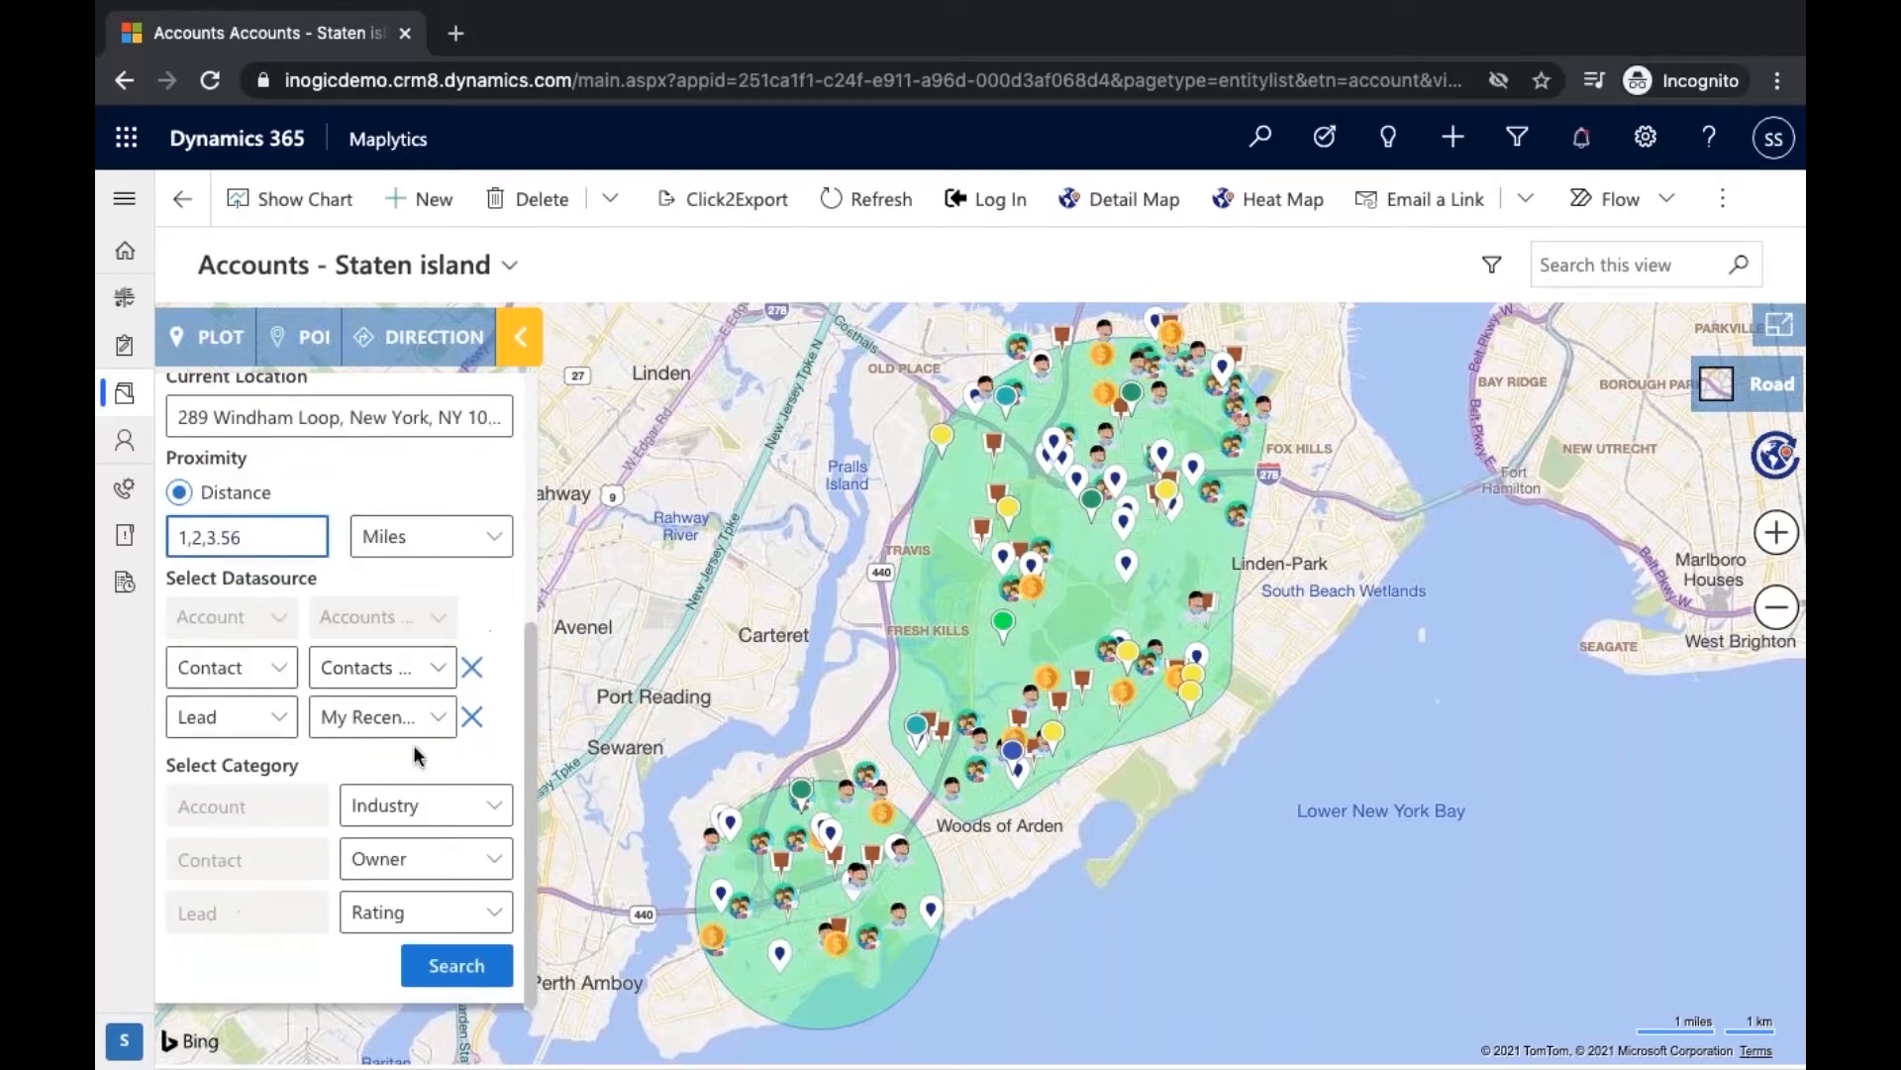
click(456, 966)
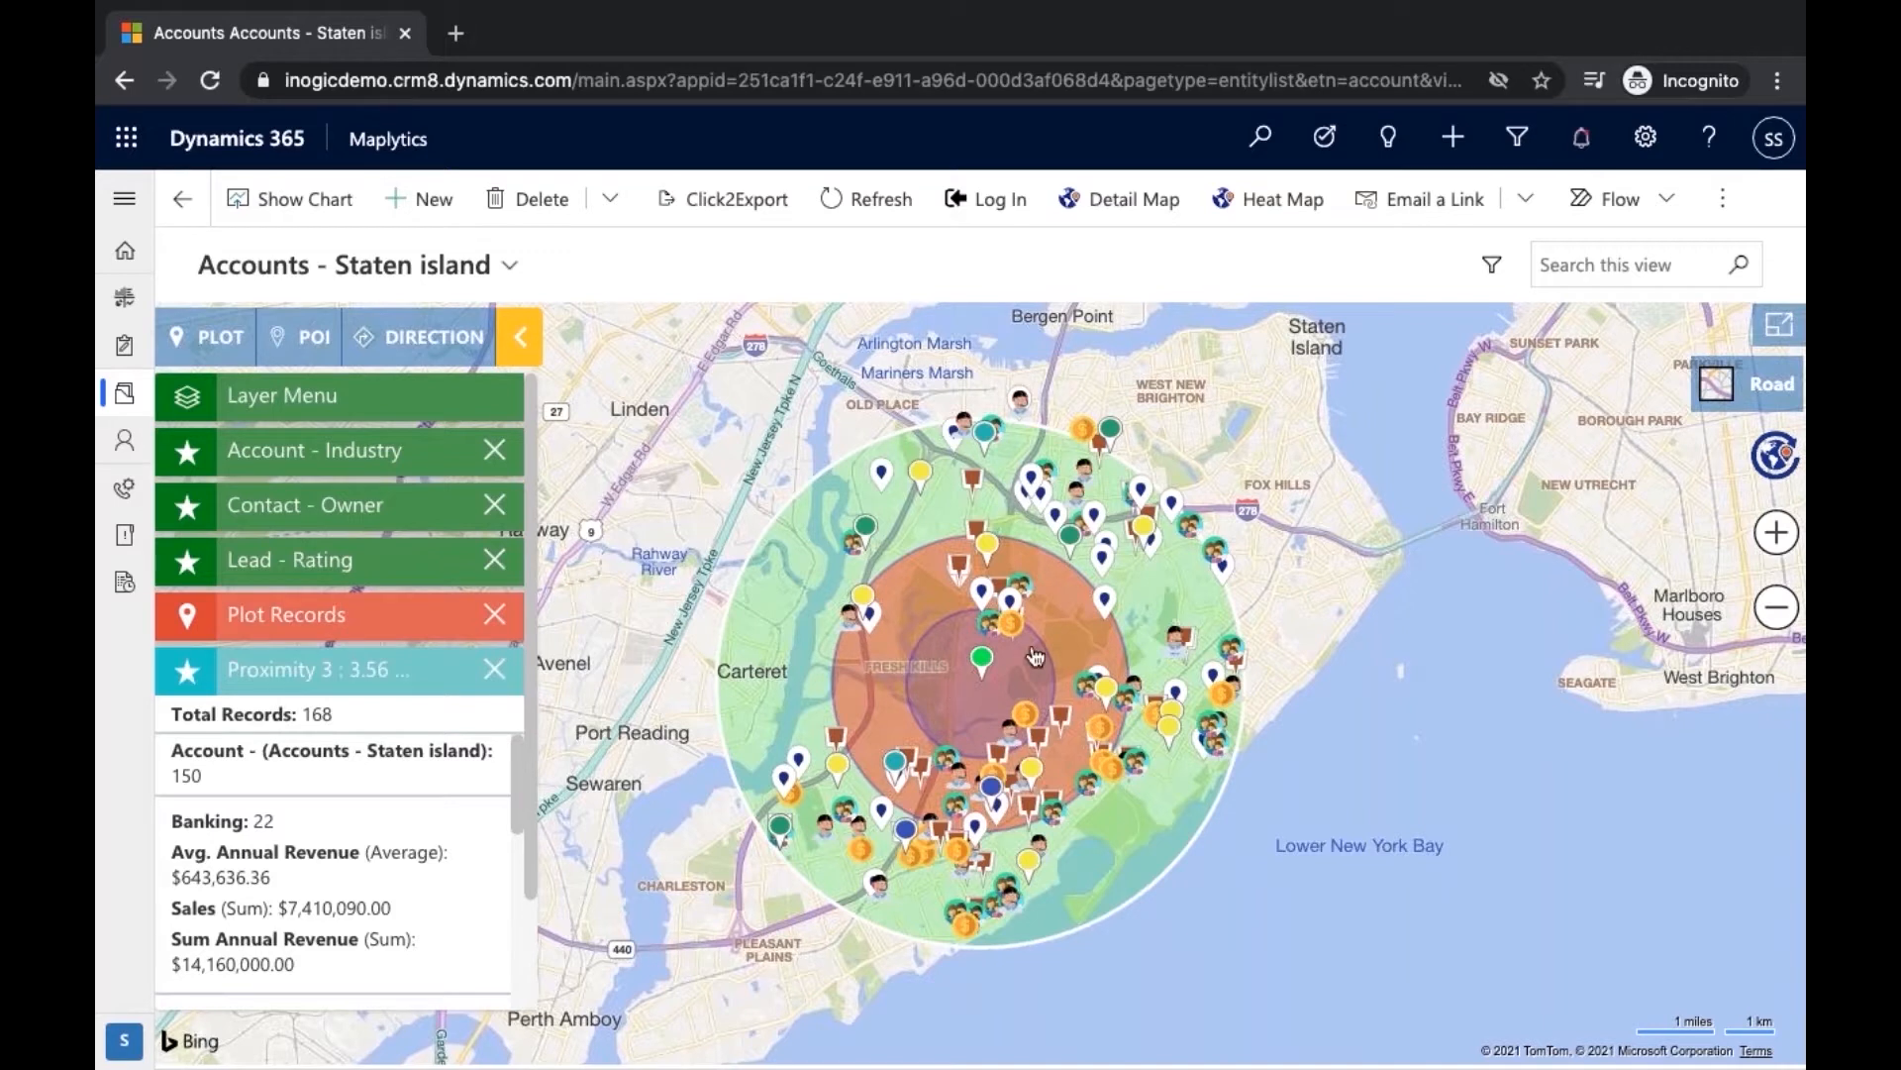
Add plotted records to a three-stop route and get the driving directions through them
mouse_move(1102, 606)
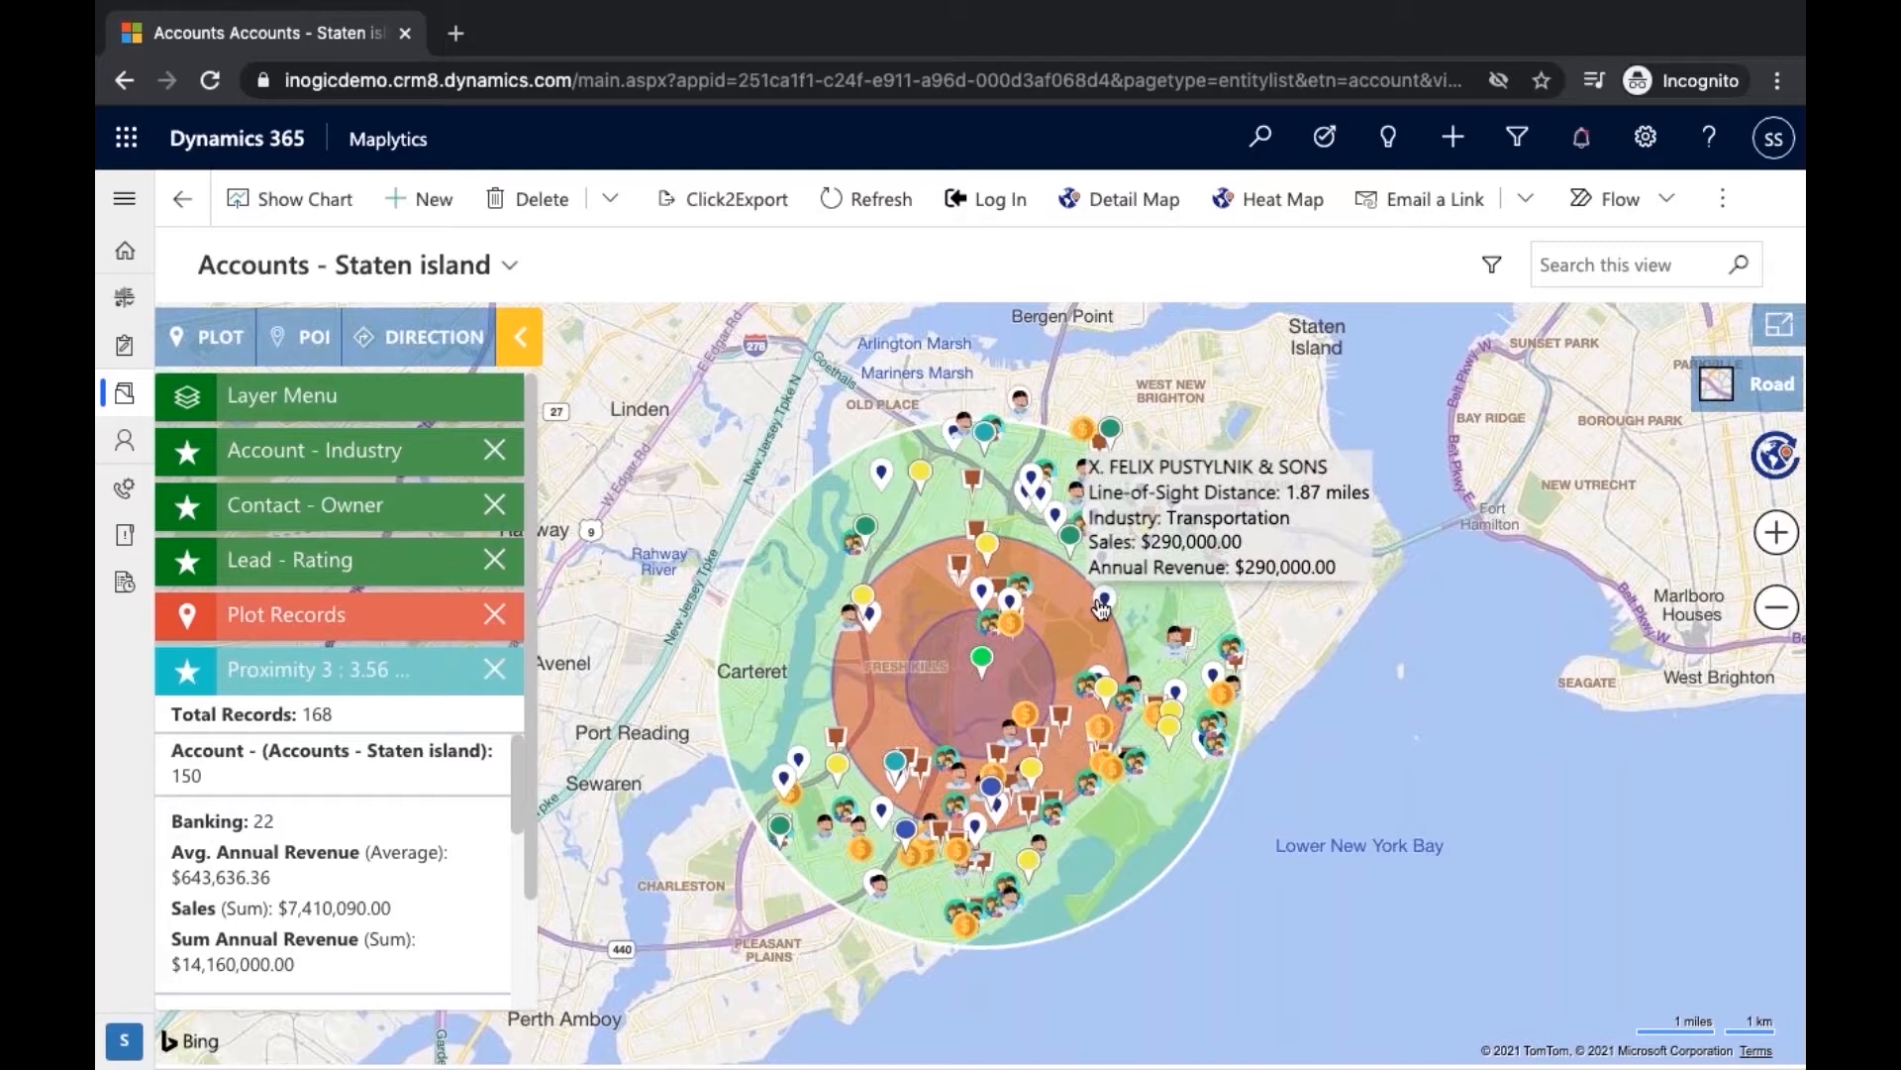
right_click(965, 574)
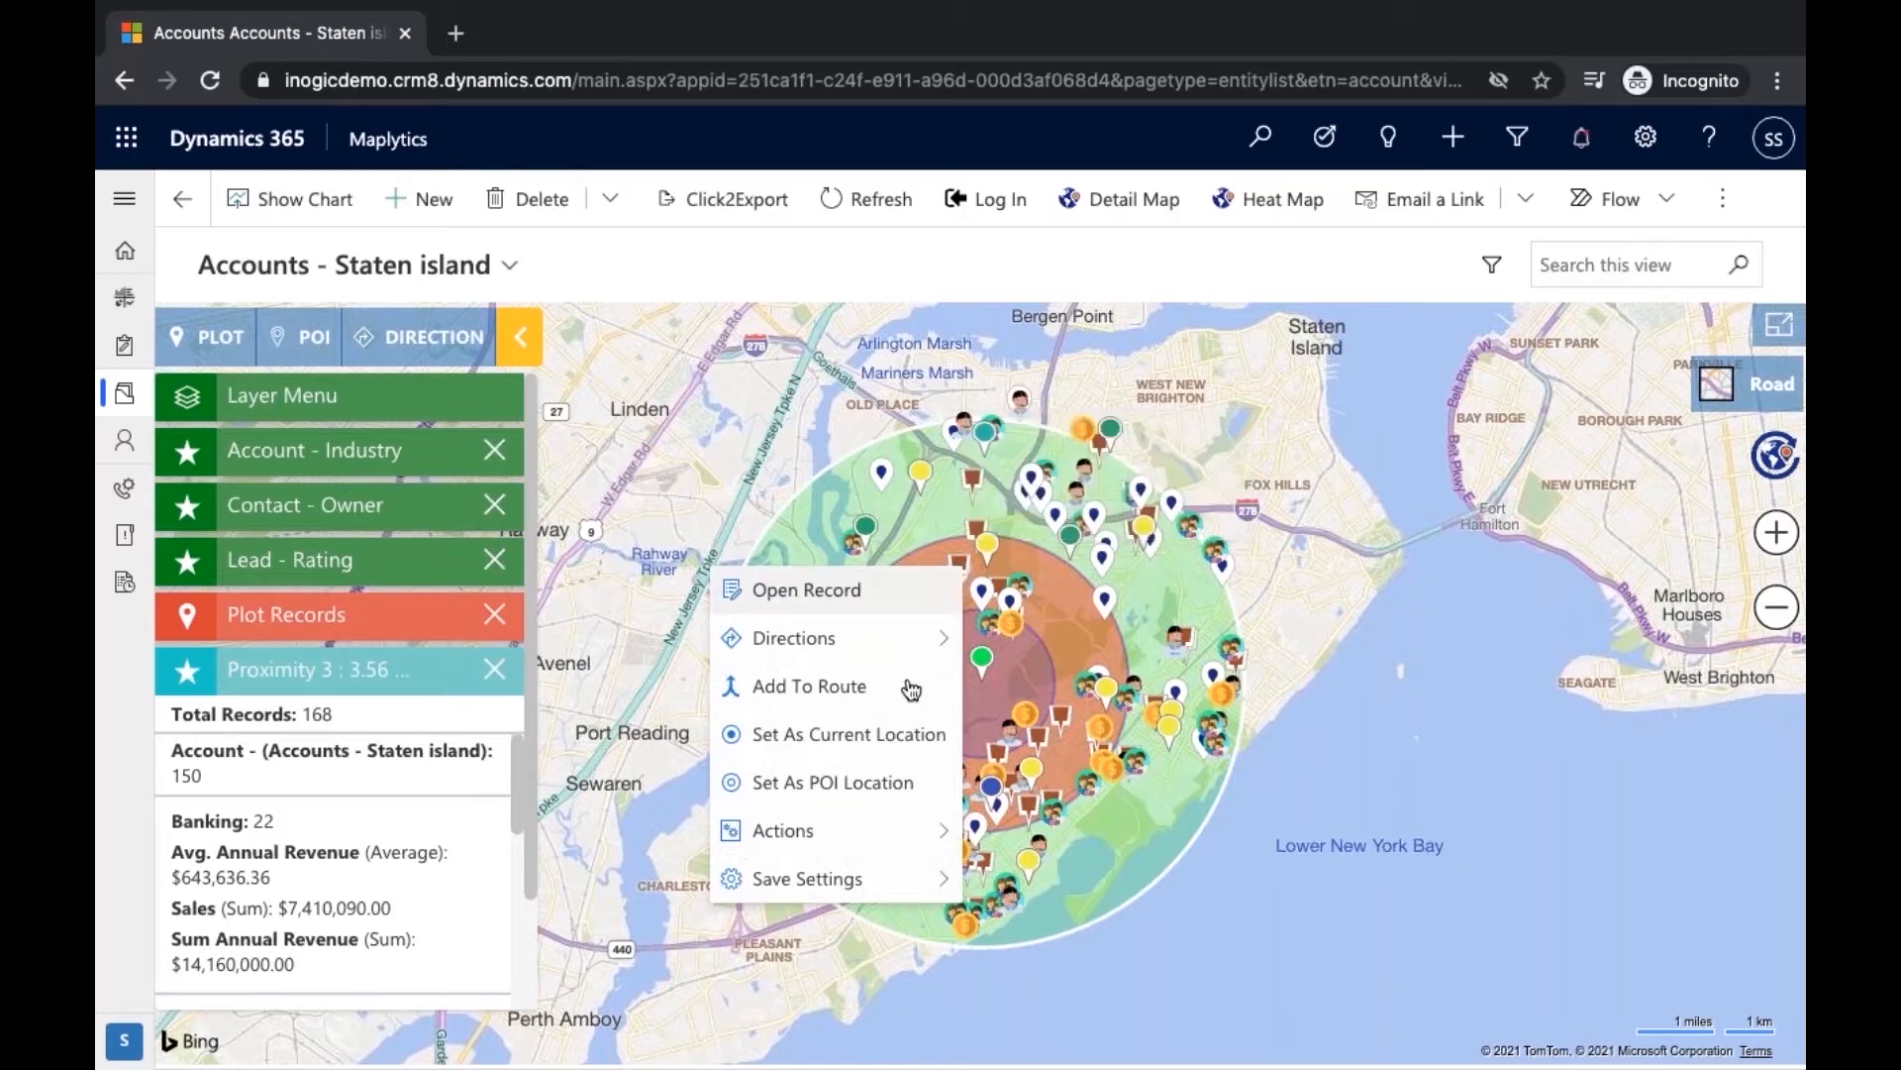
mouse_move(924, 654)
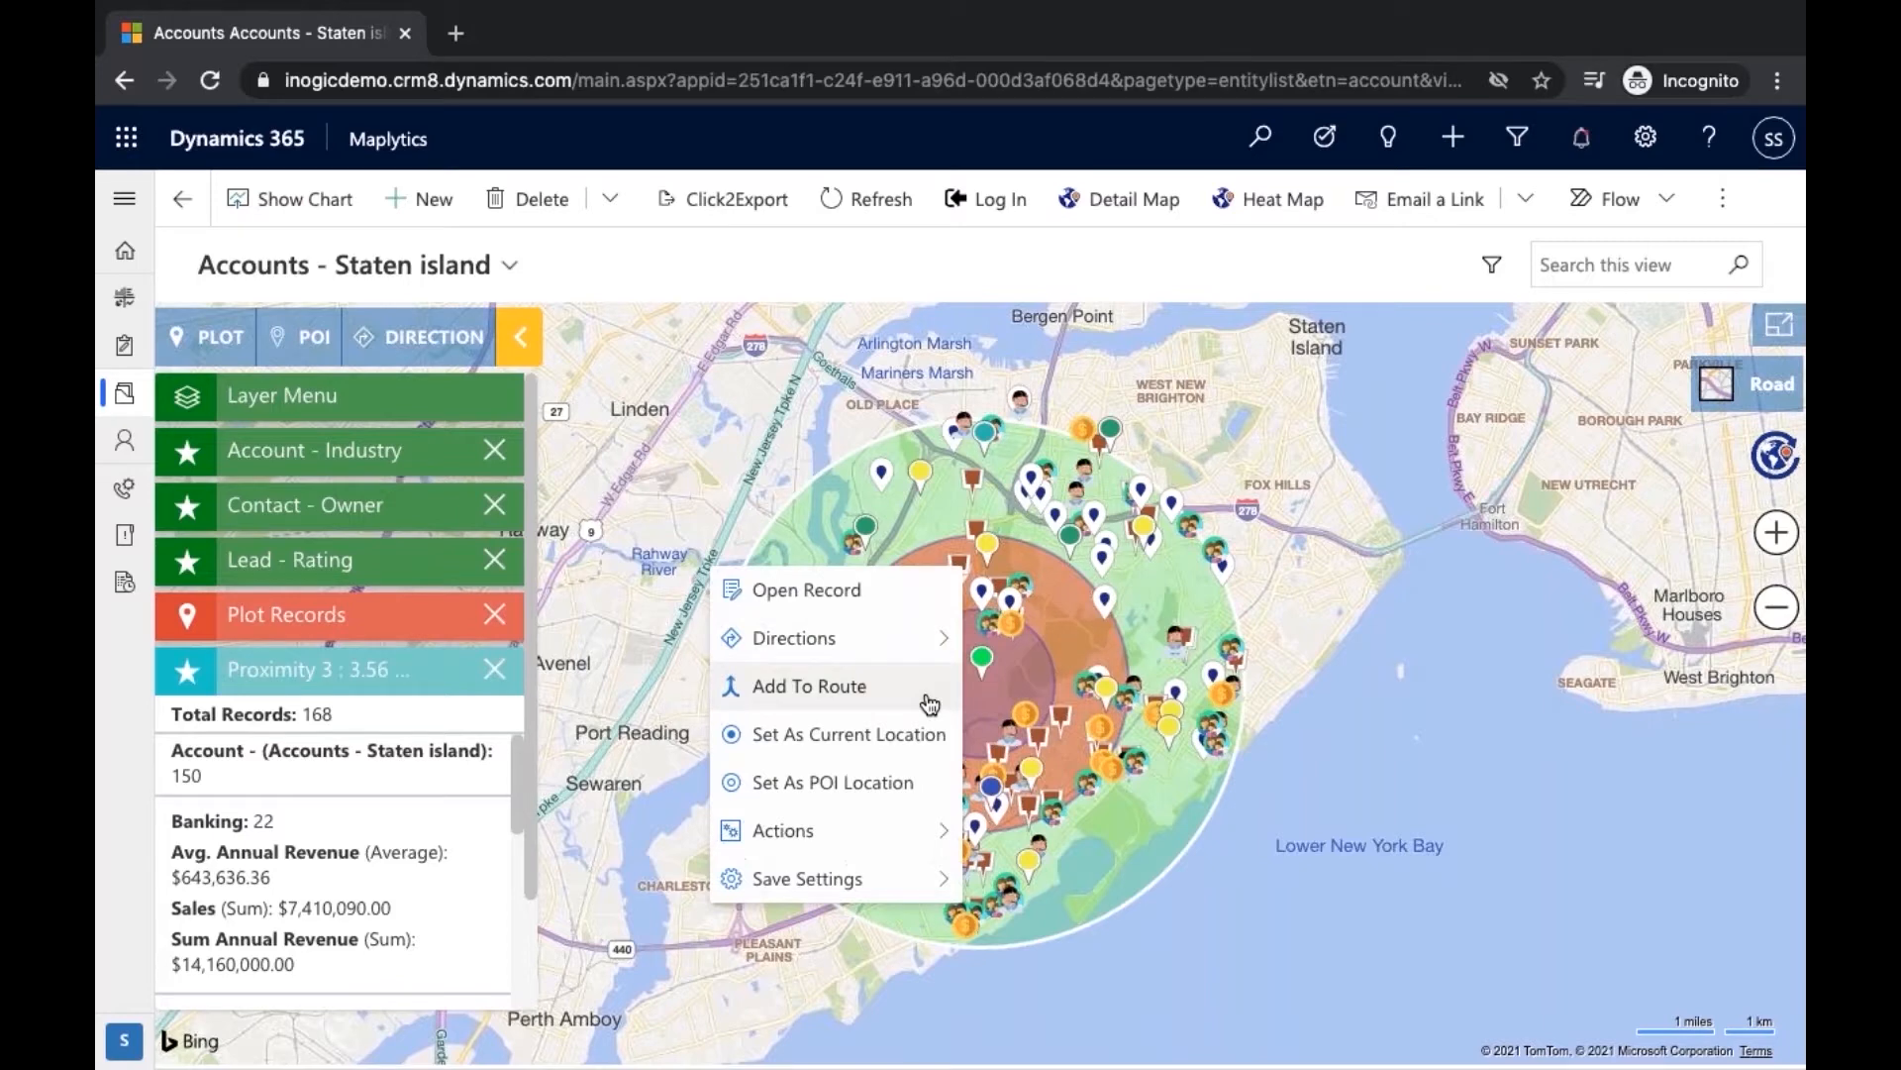
click(927, 698)
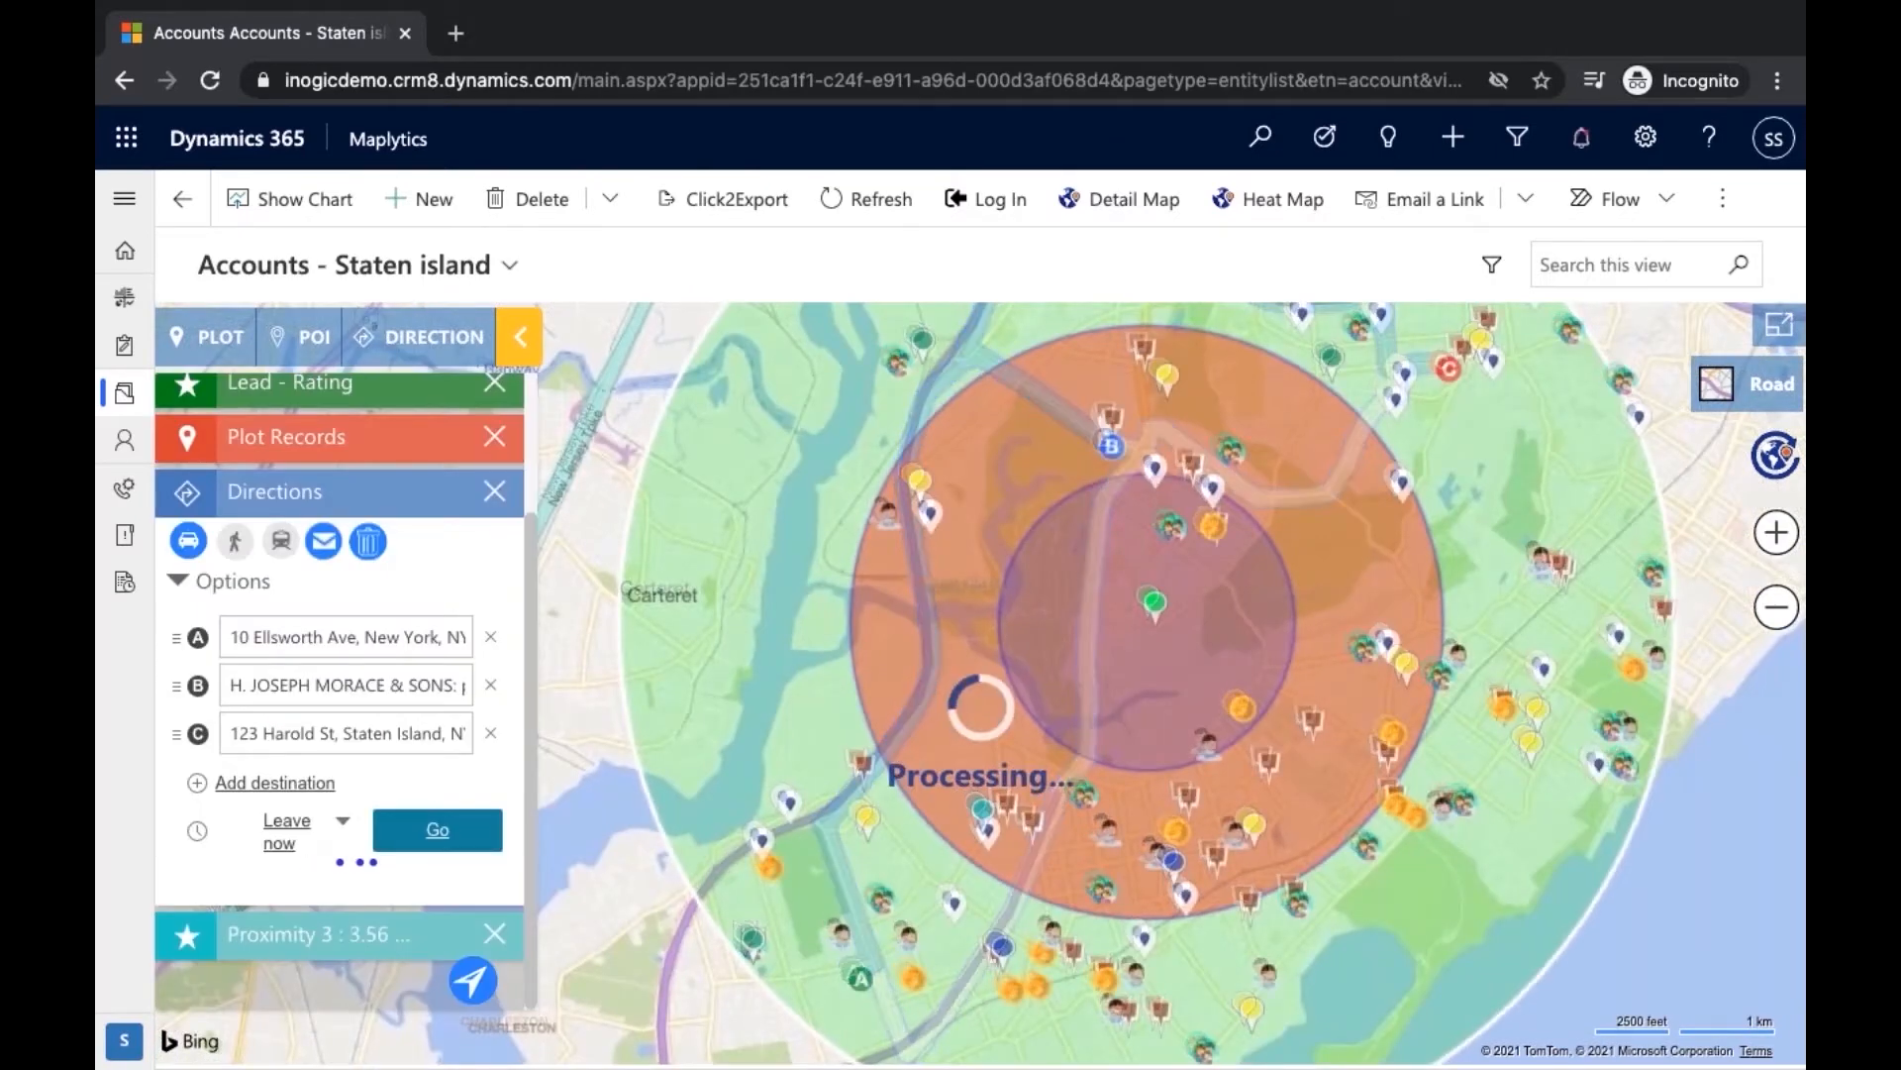
scroll(444, 591, up, 2)
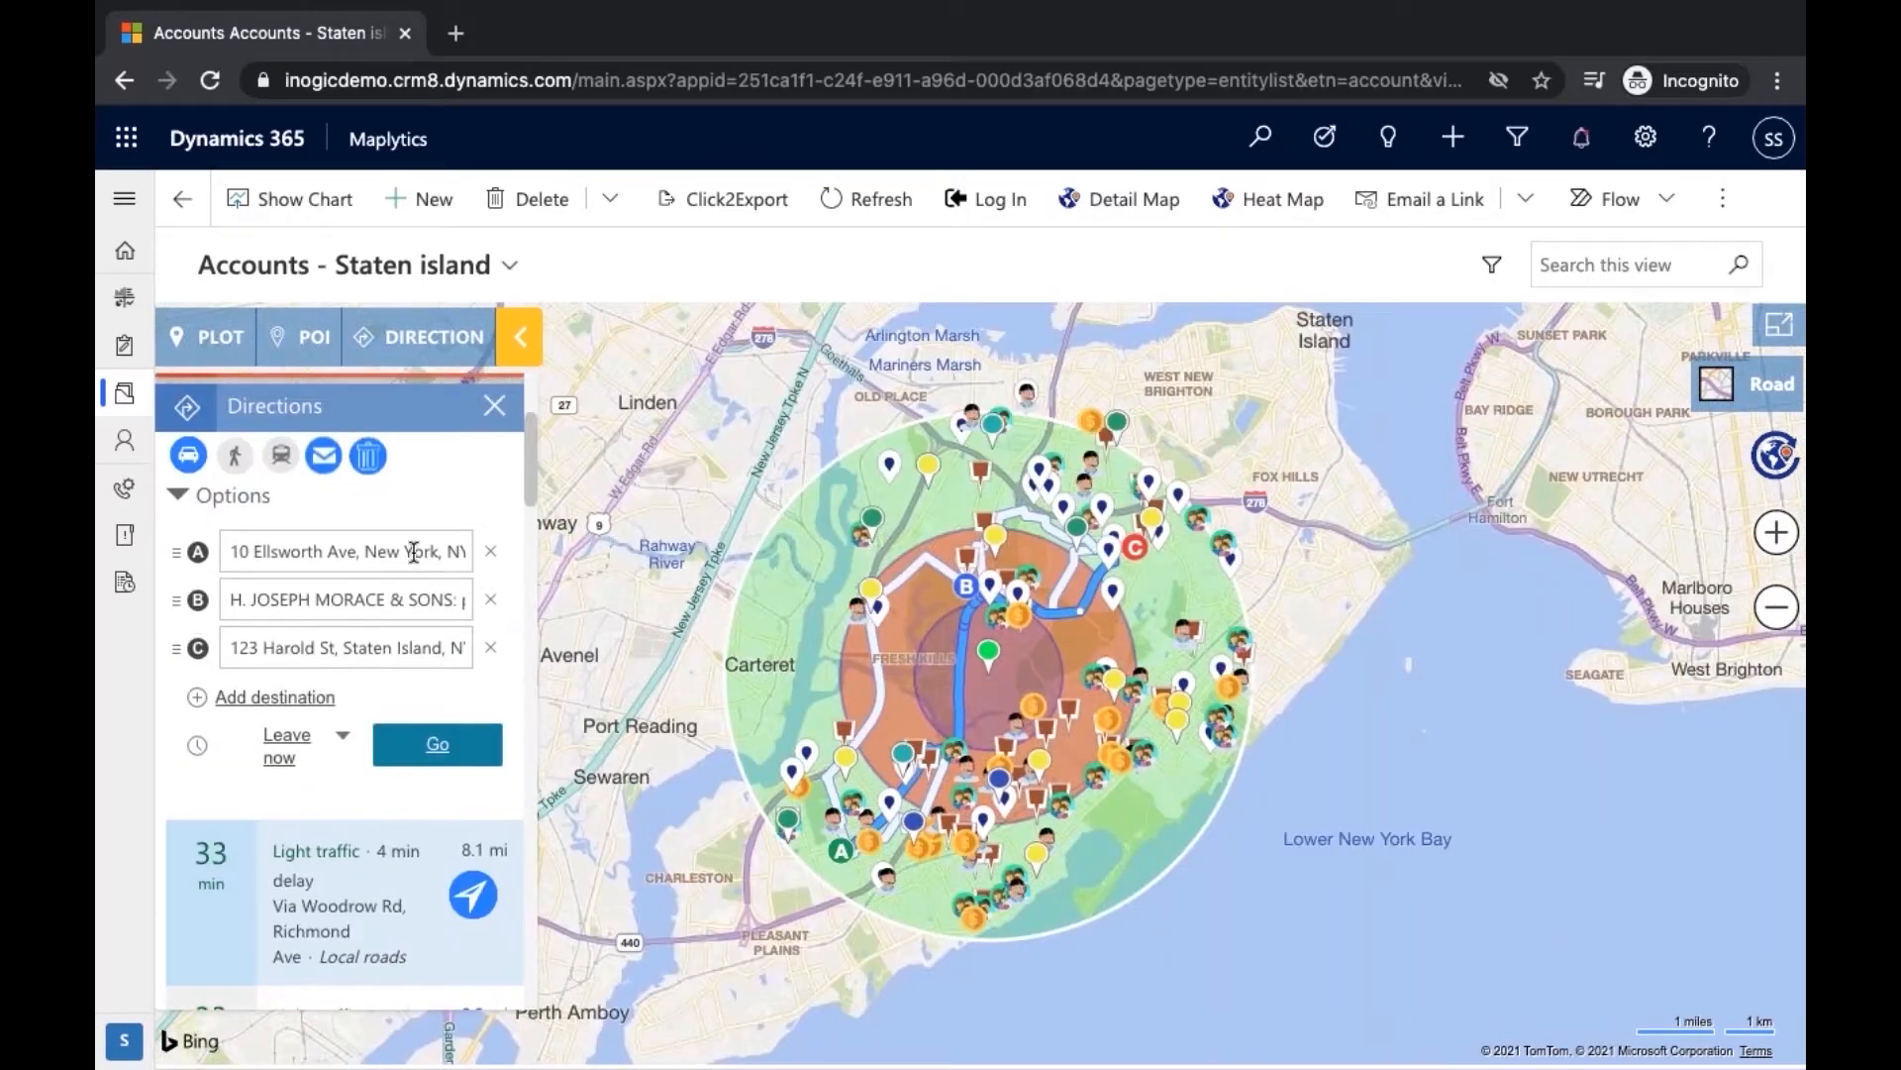
drag(416, 551, 349, 551)
drag(414, 648, 322, 637)
Expand the direction options and display live traffic on the map, hiding it again after viewing
right_click(1007, 665)
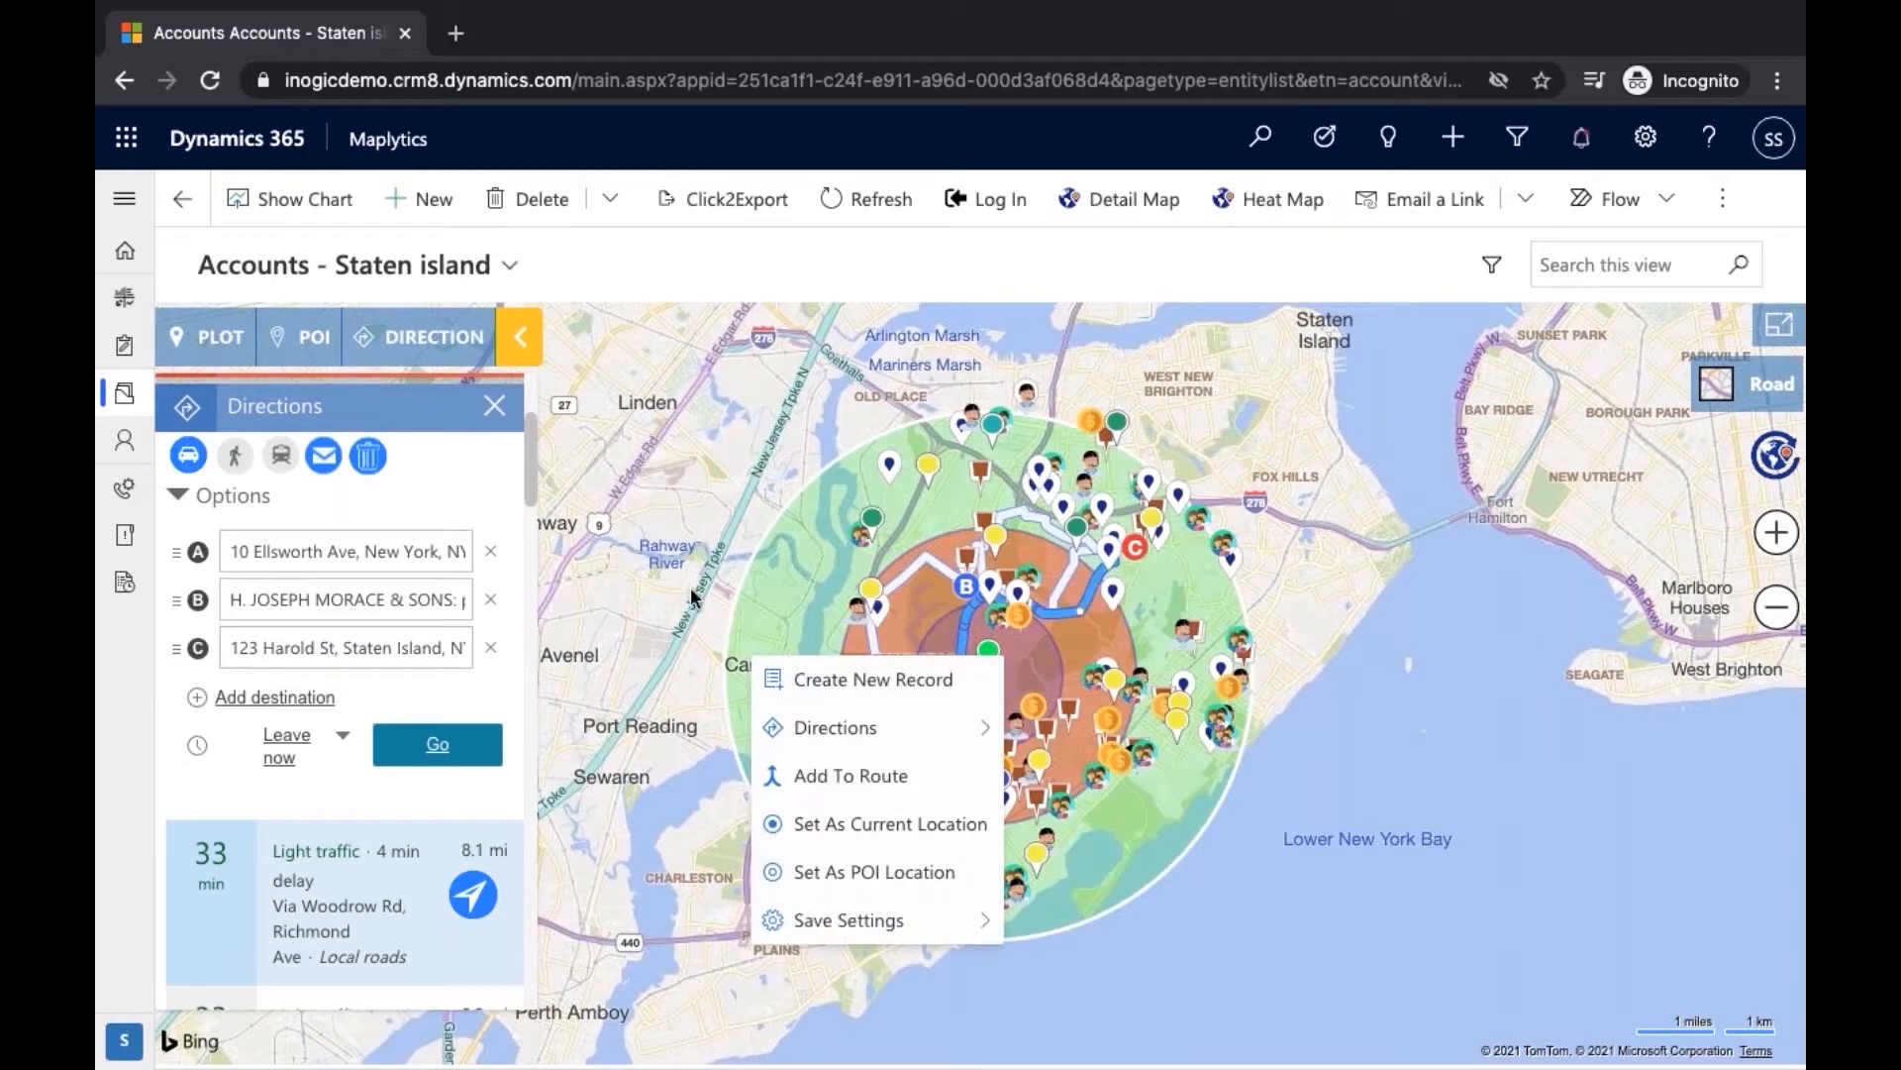
click(835, 777)
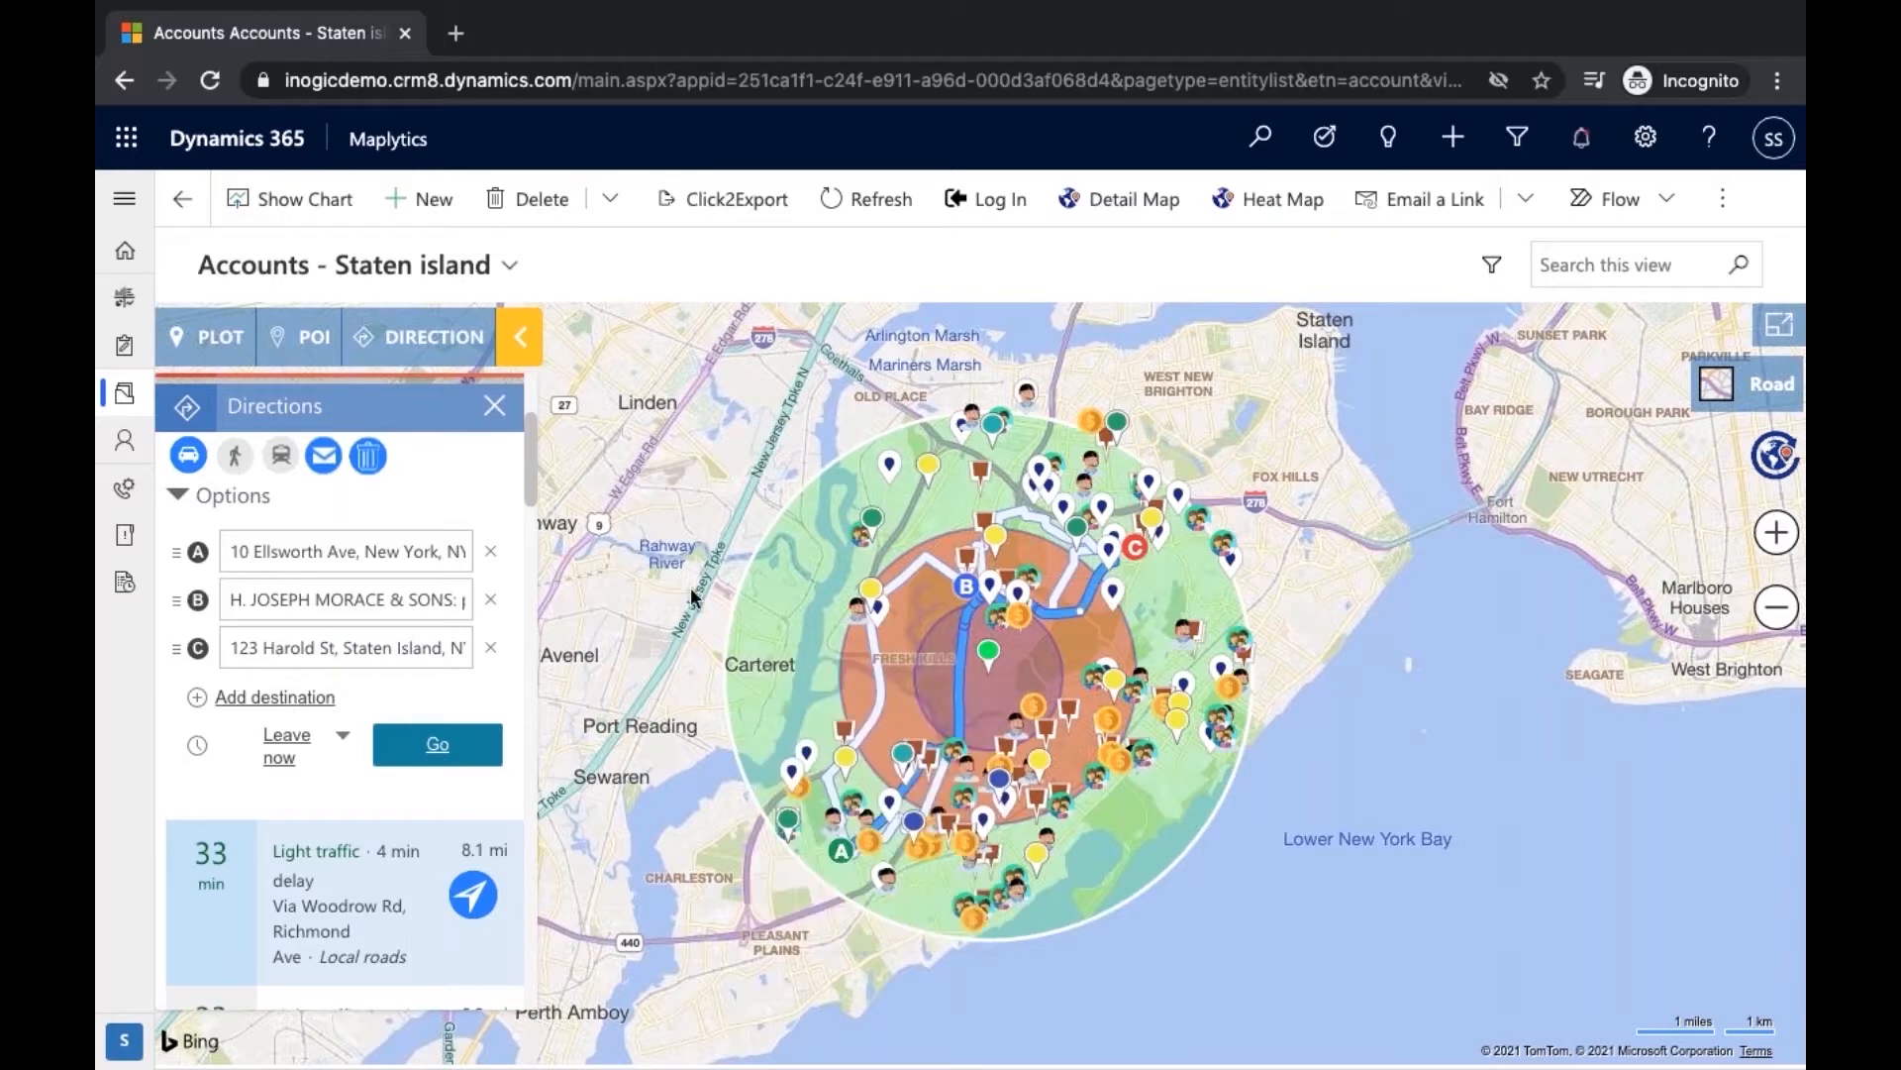
click(228, 498)
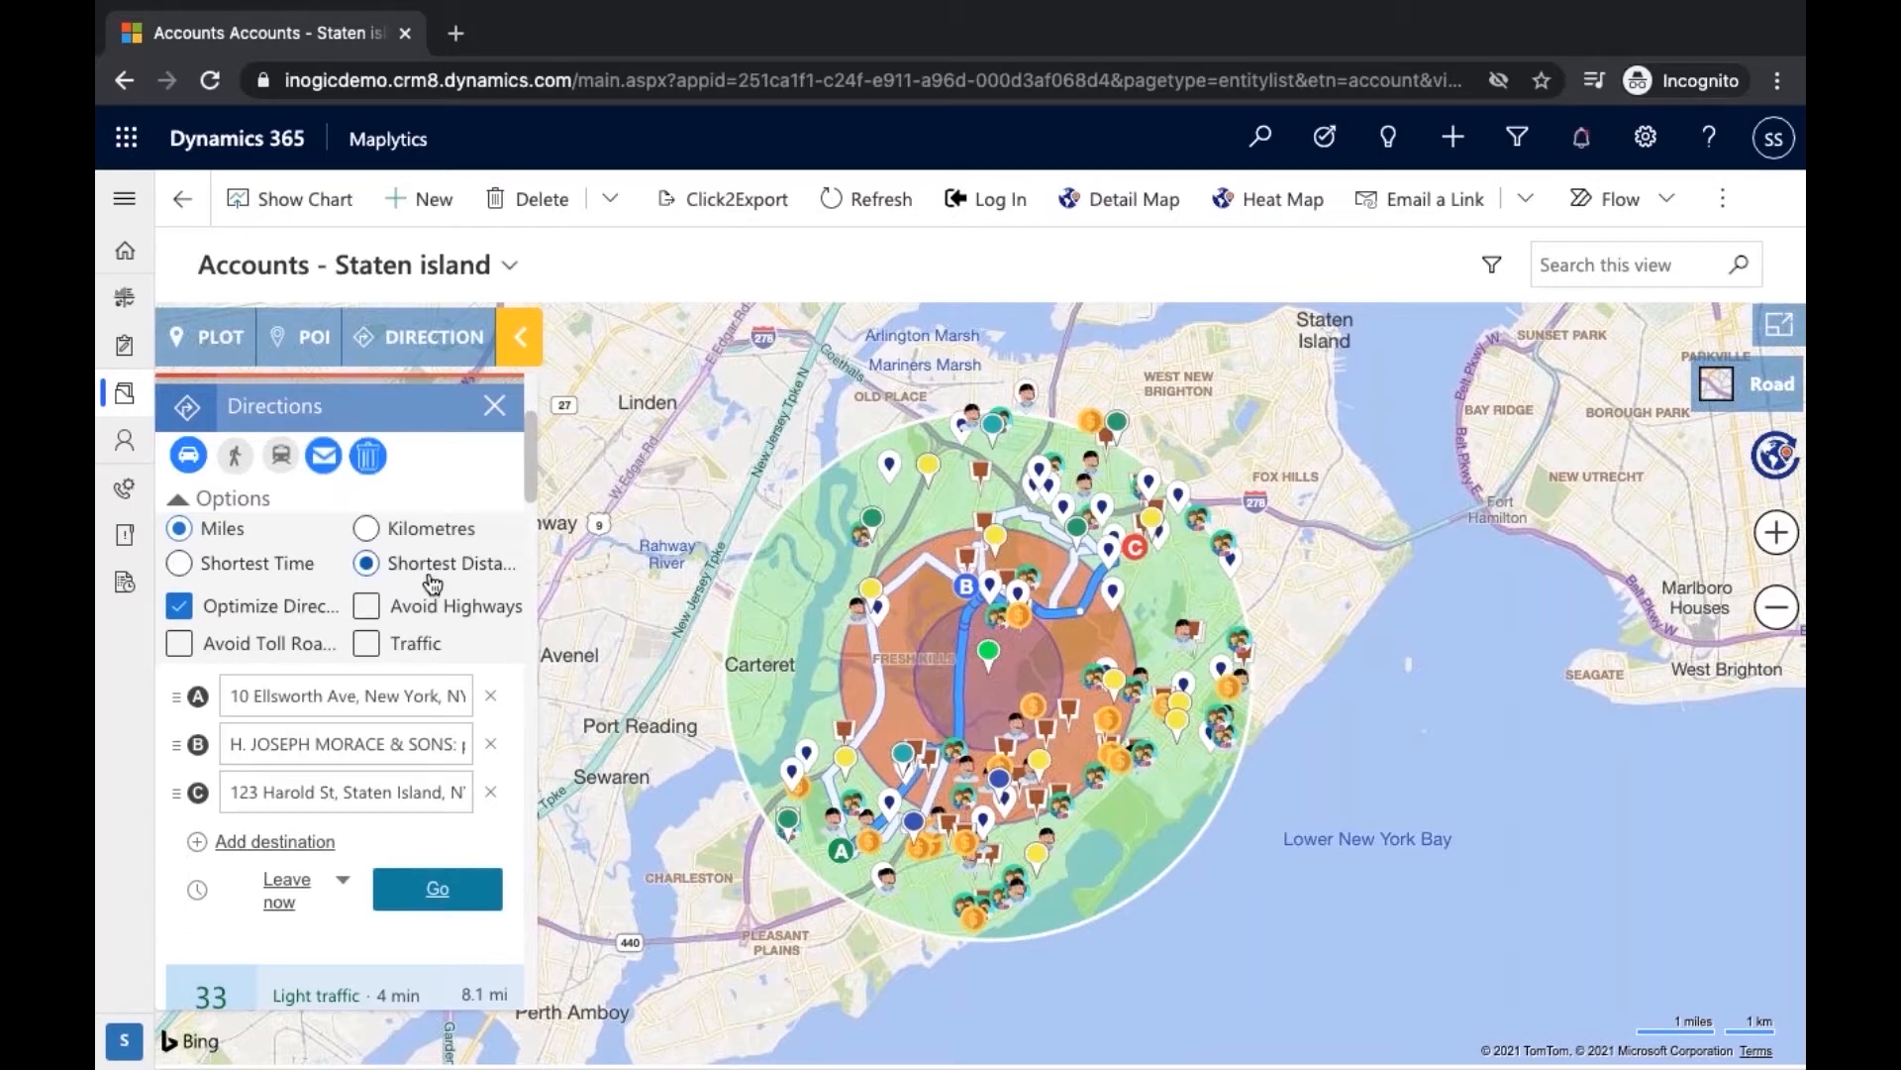
click(370, 651)
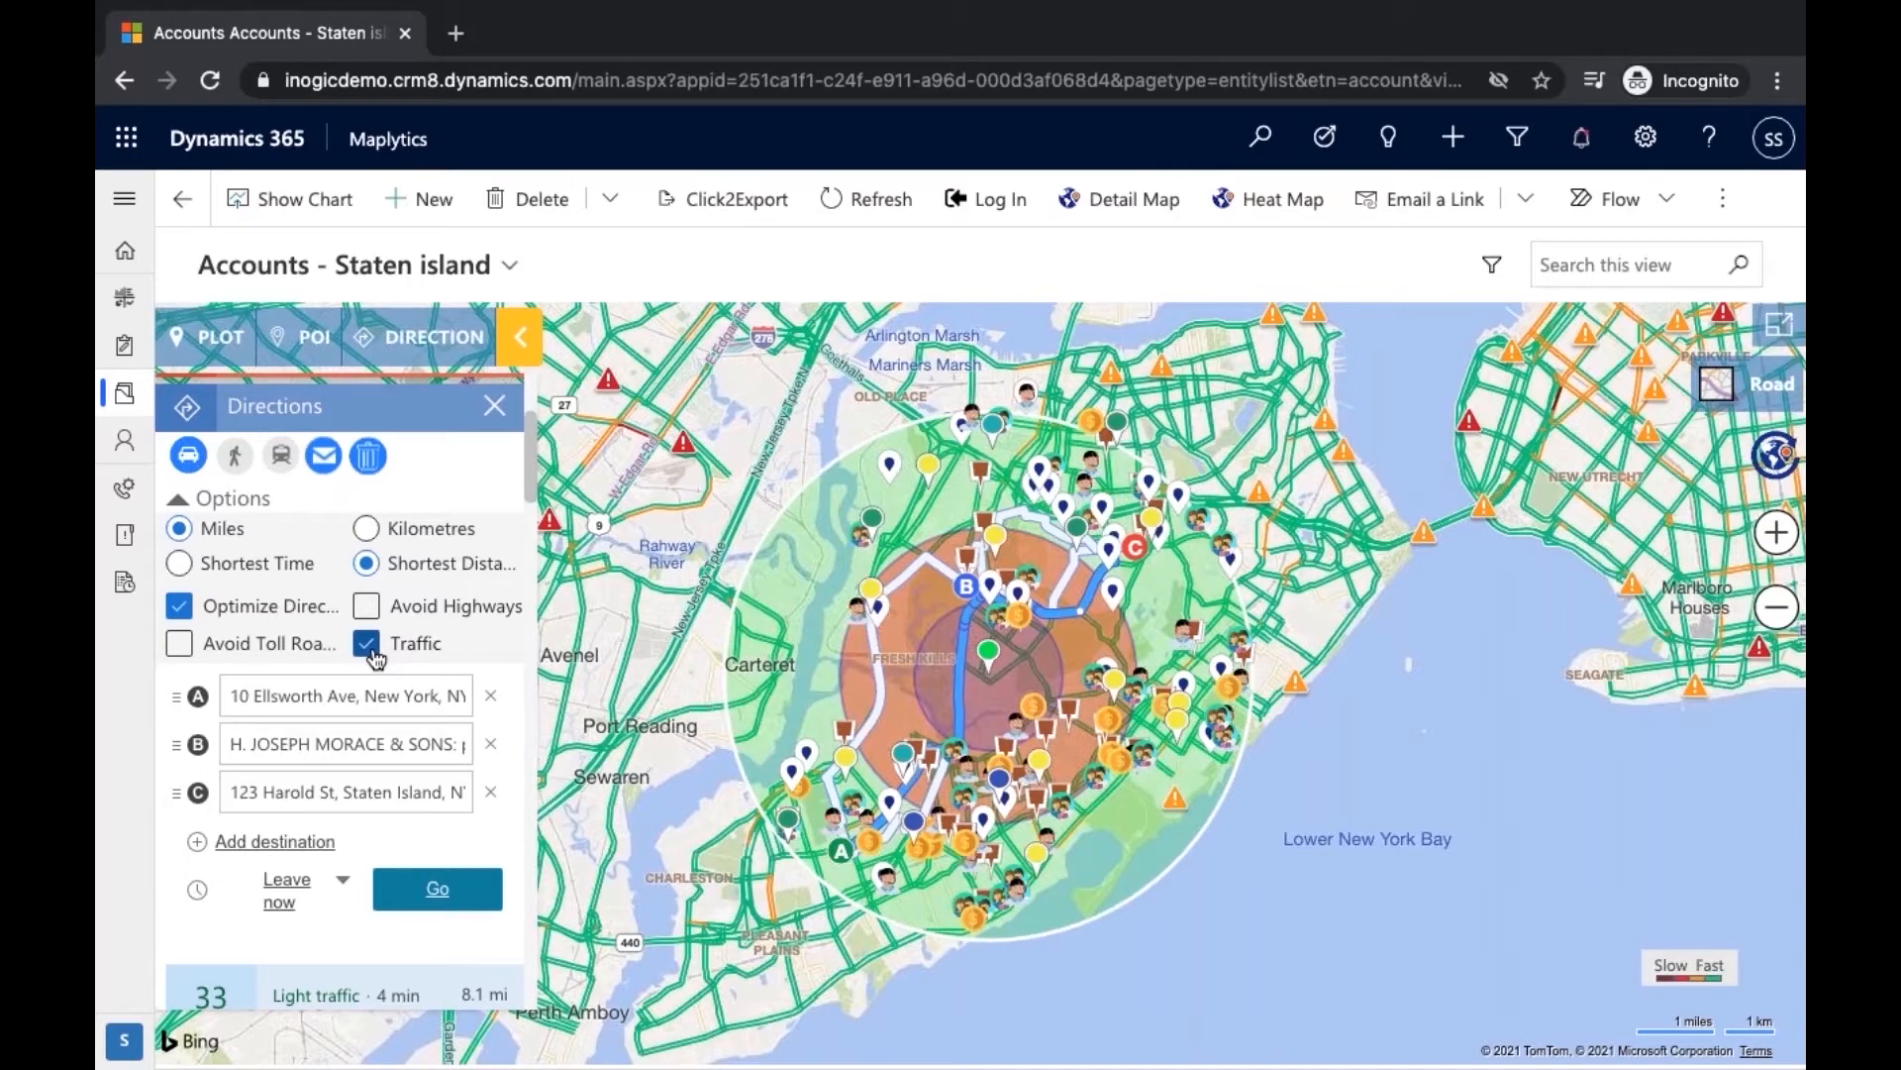
click(371, 651)
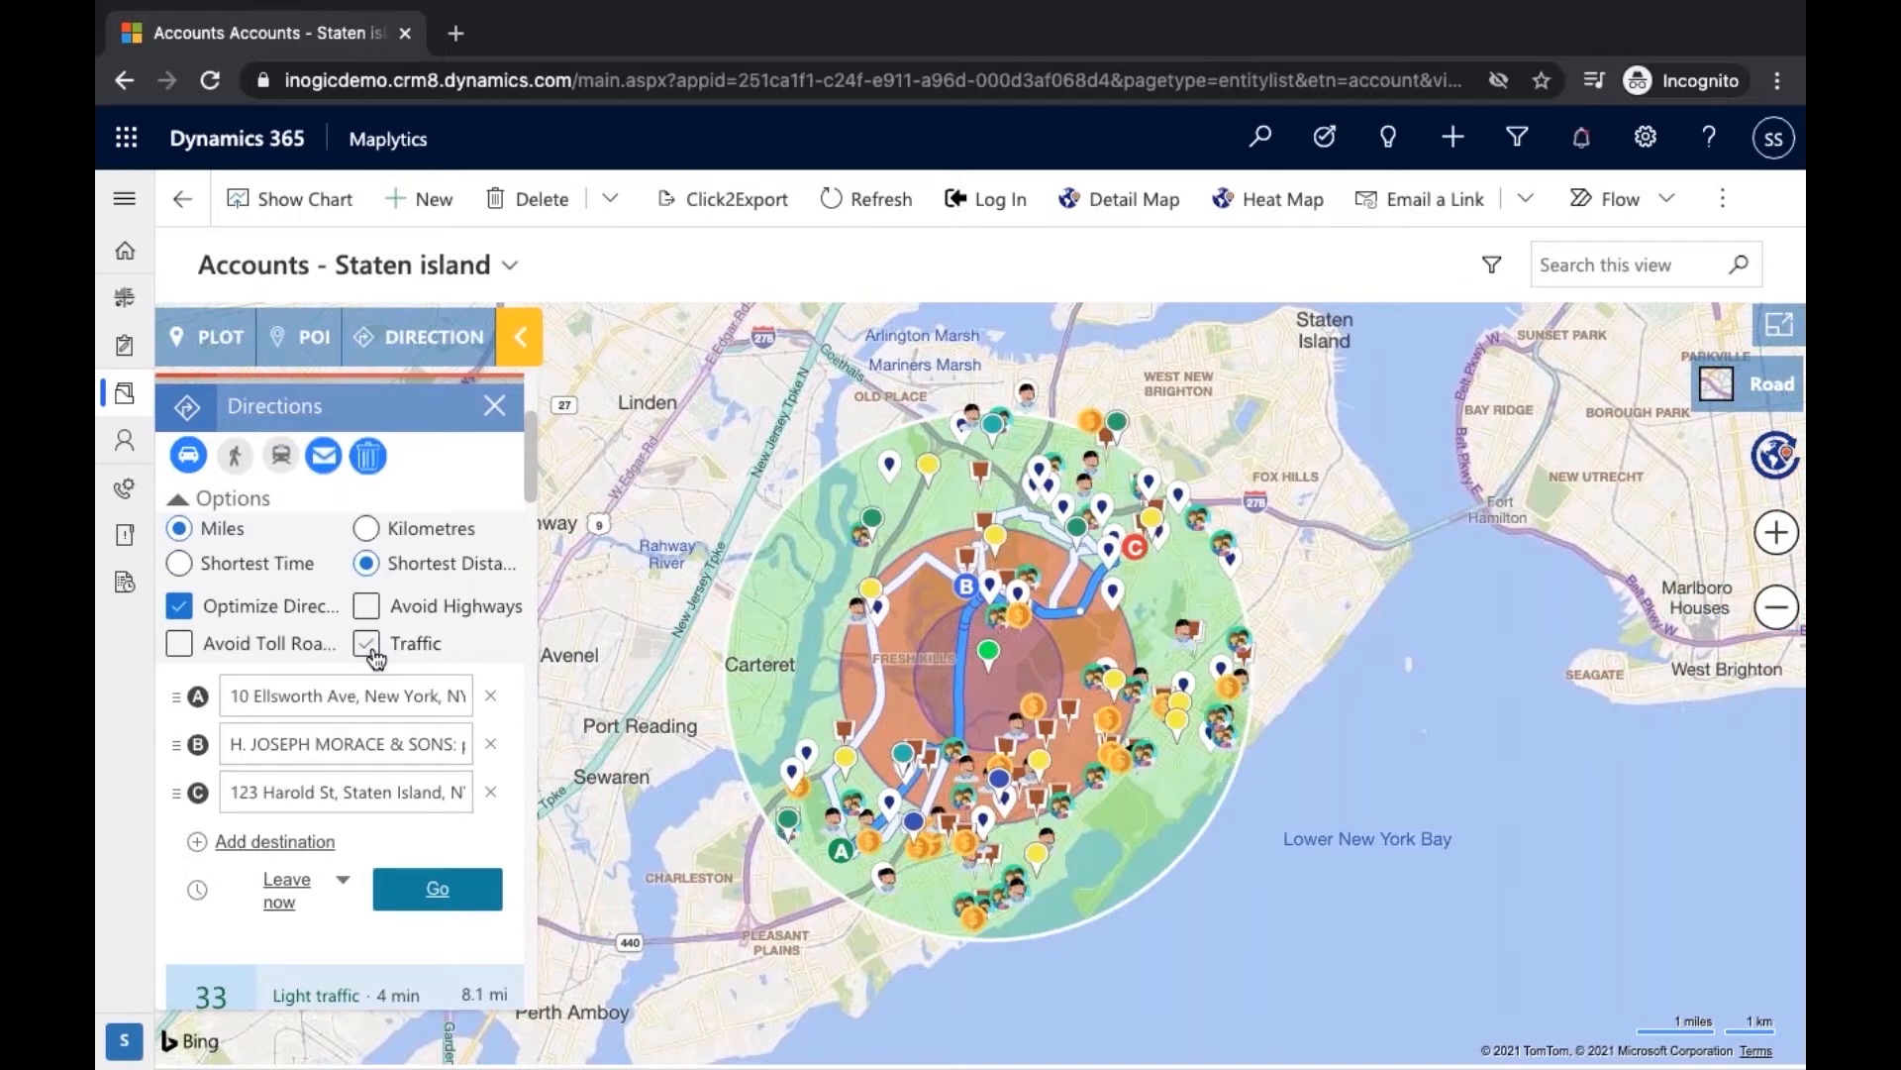
View the first leg of the route via Woodrow Rd in Google Maps from its navigation links, and return to the Maplytics map
scroll(415, 713, down, 3)
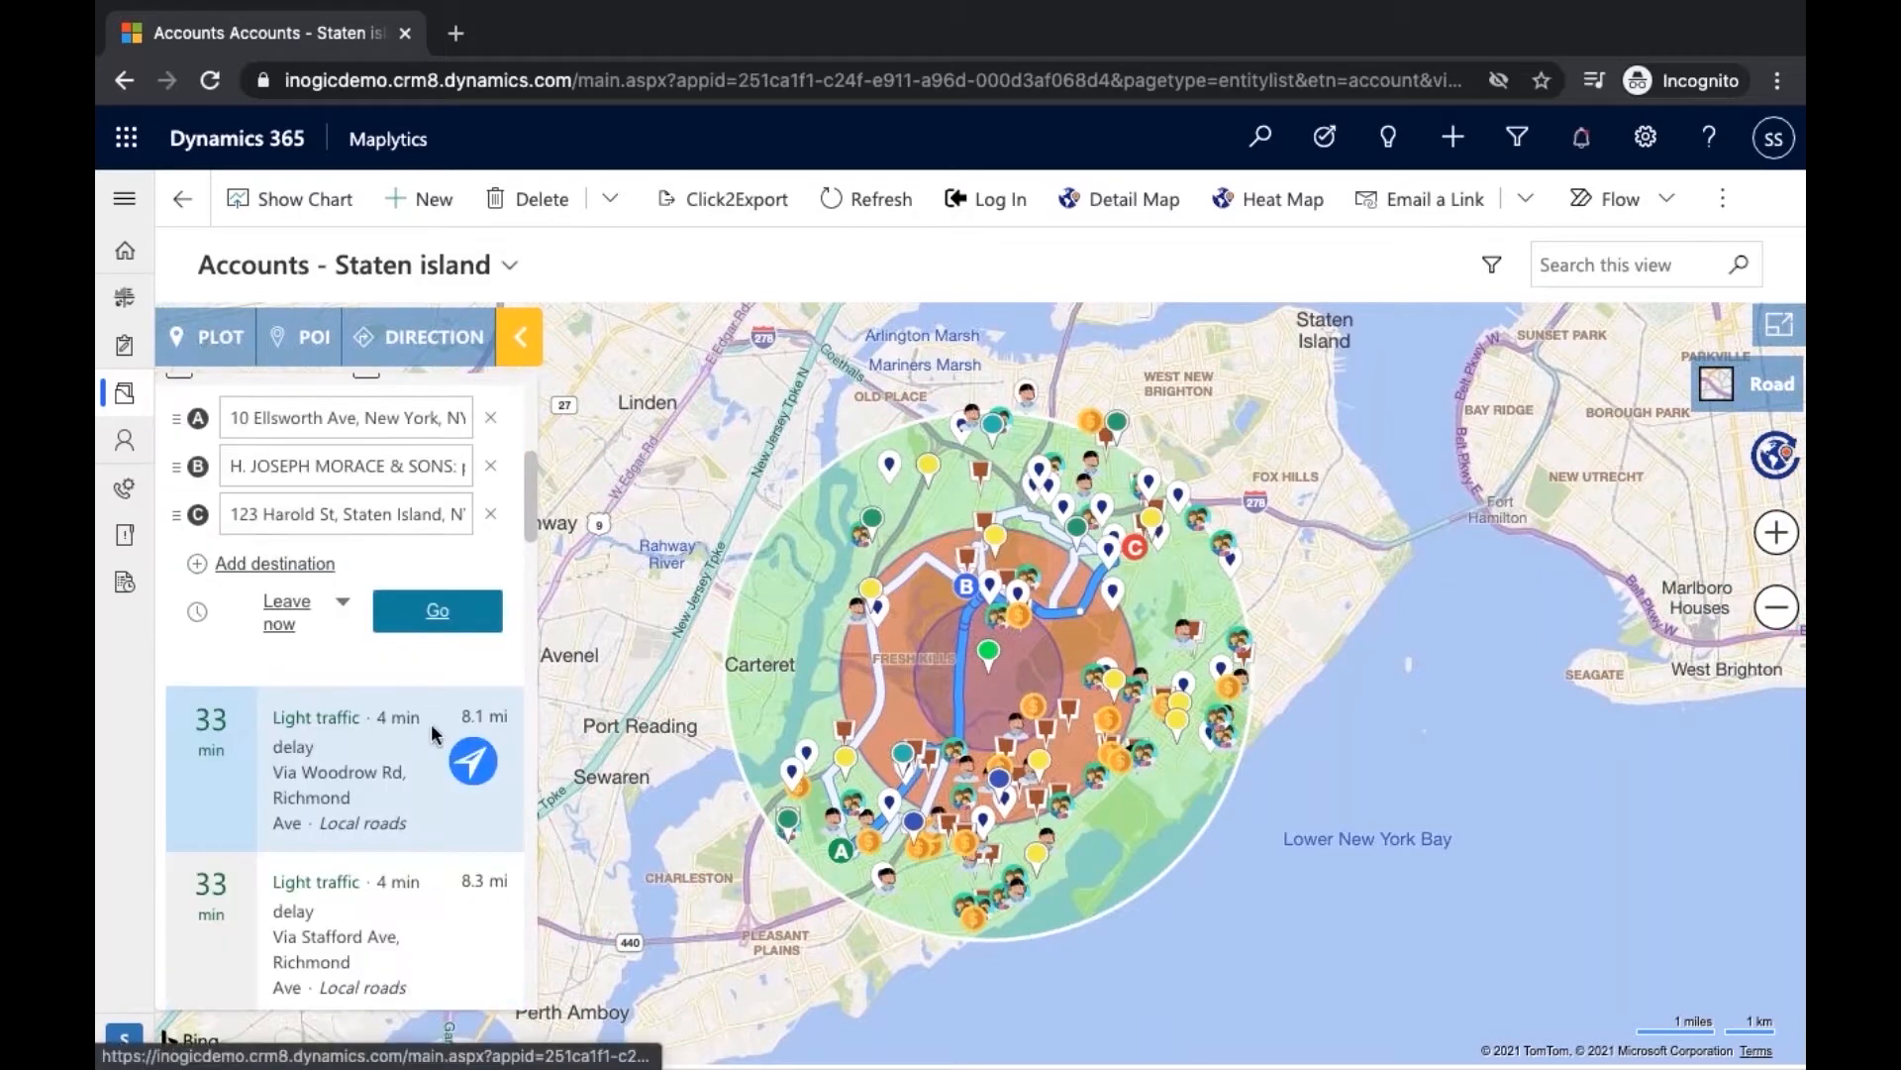
click(473, 762)
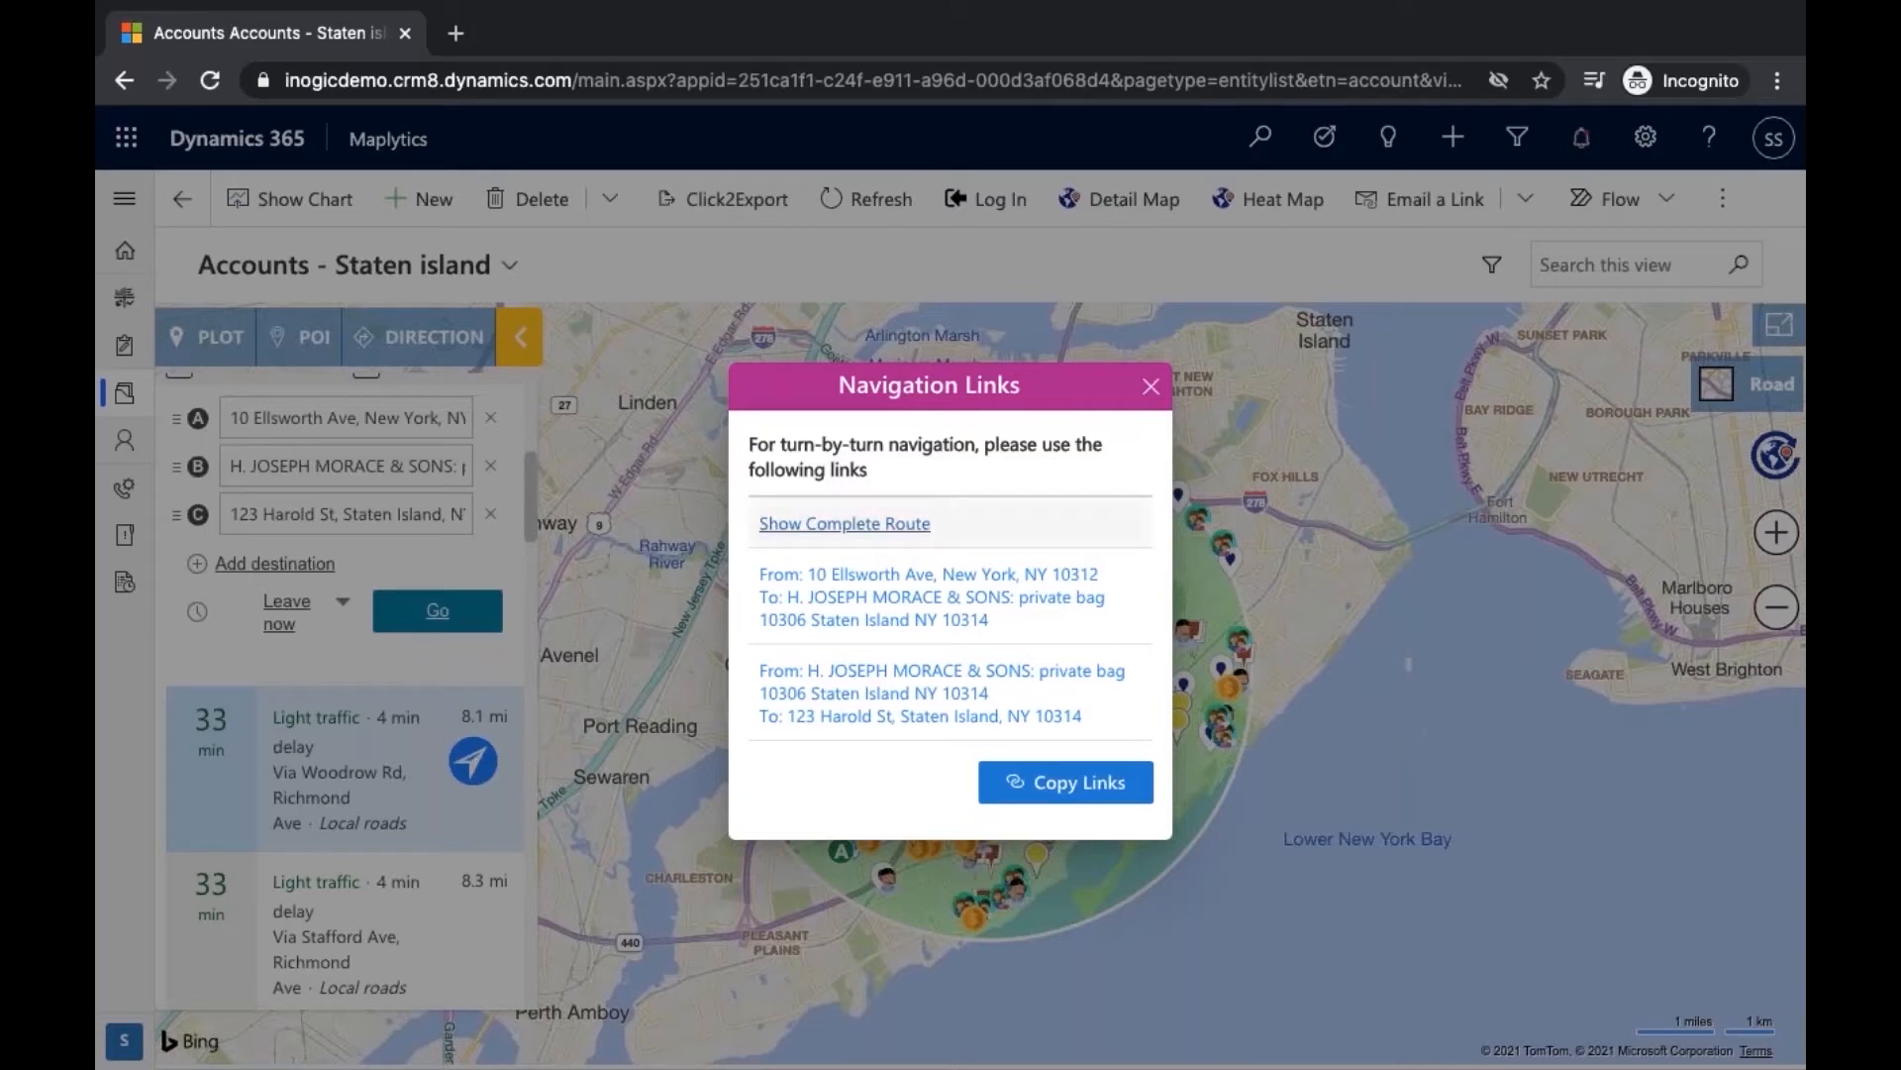
click(912, 618)
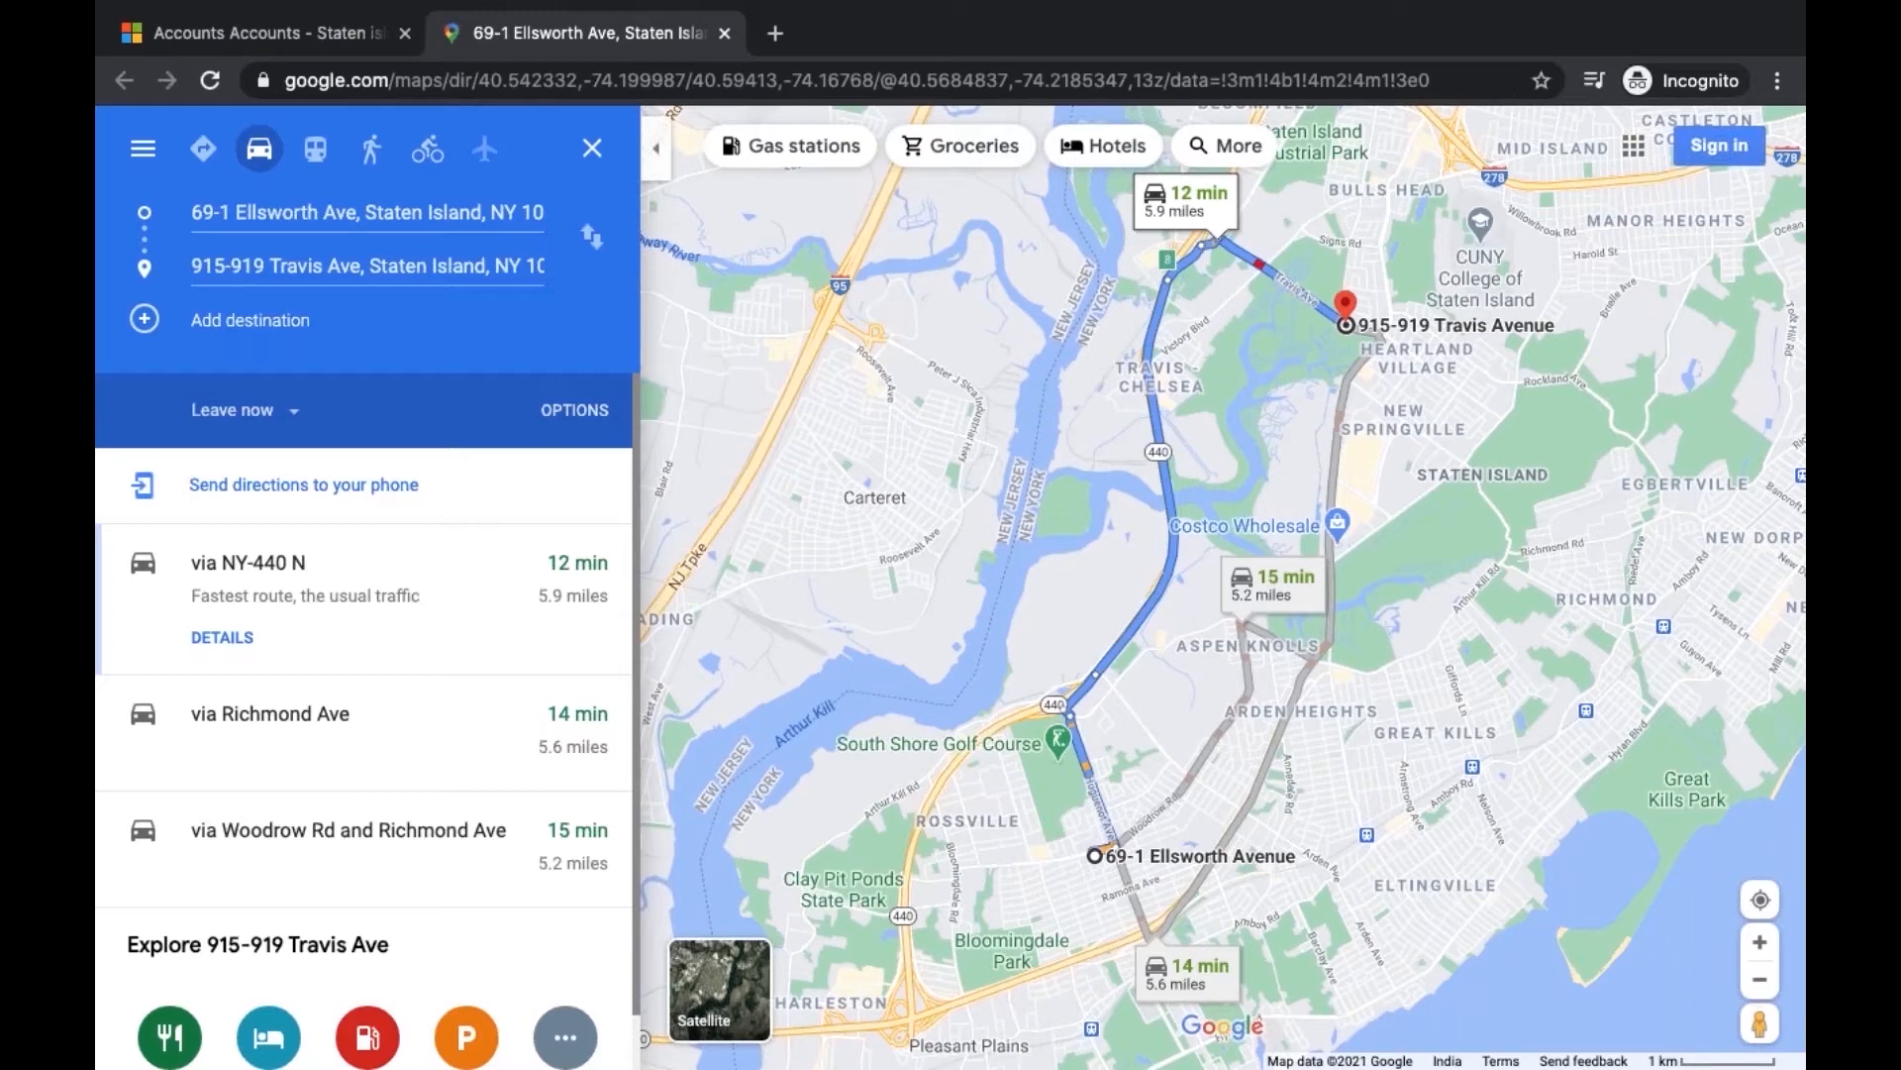
click(726, 35)
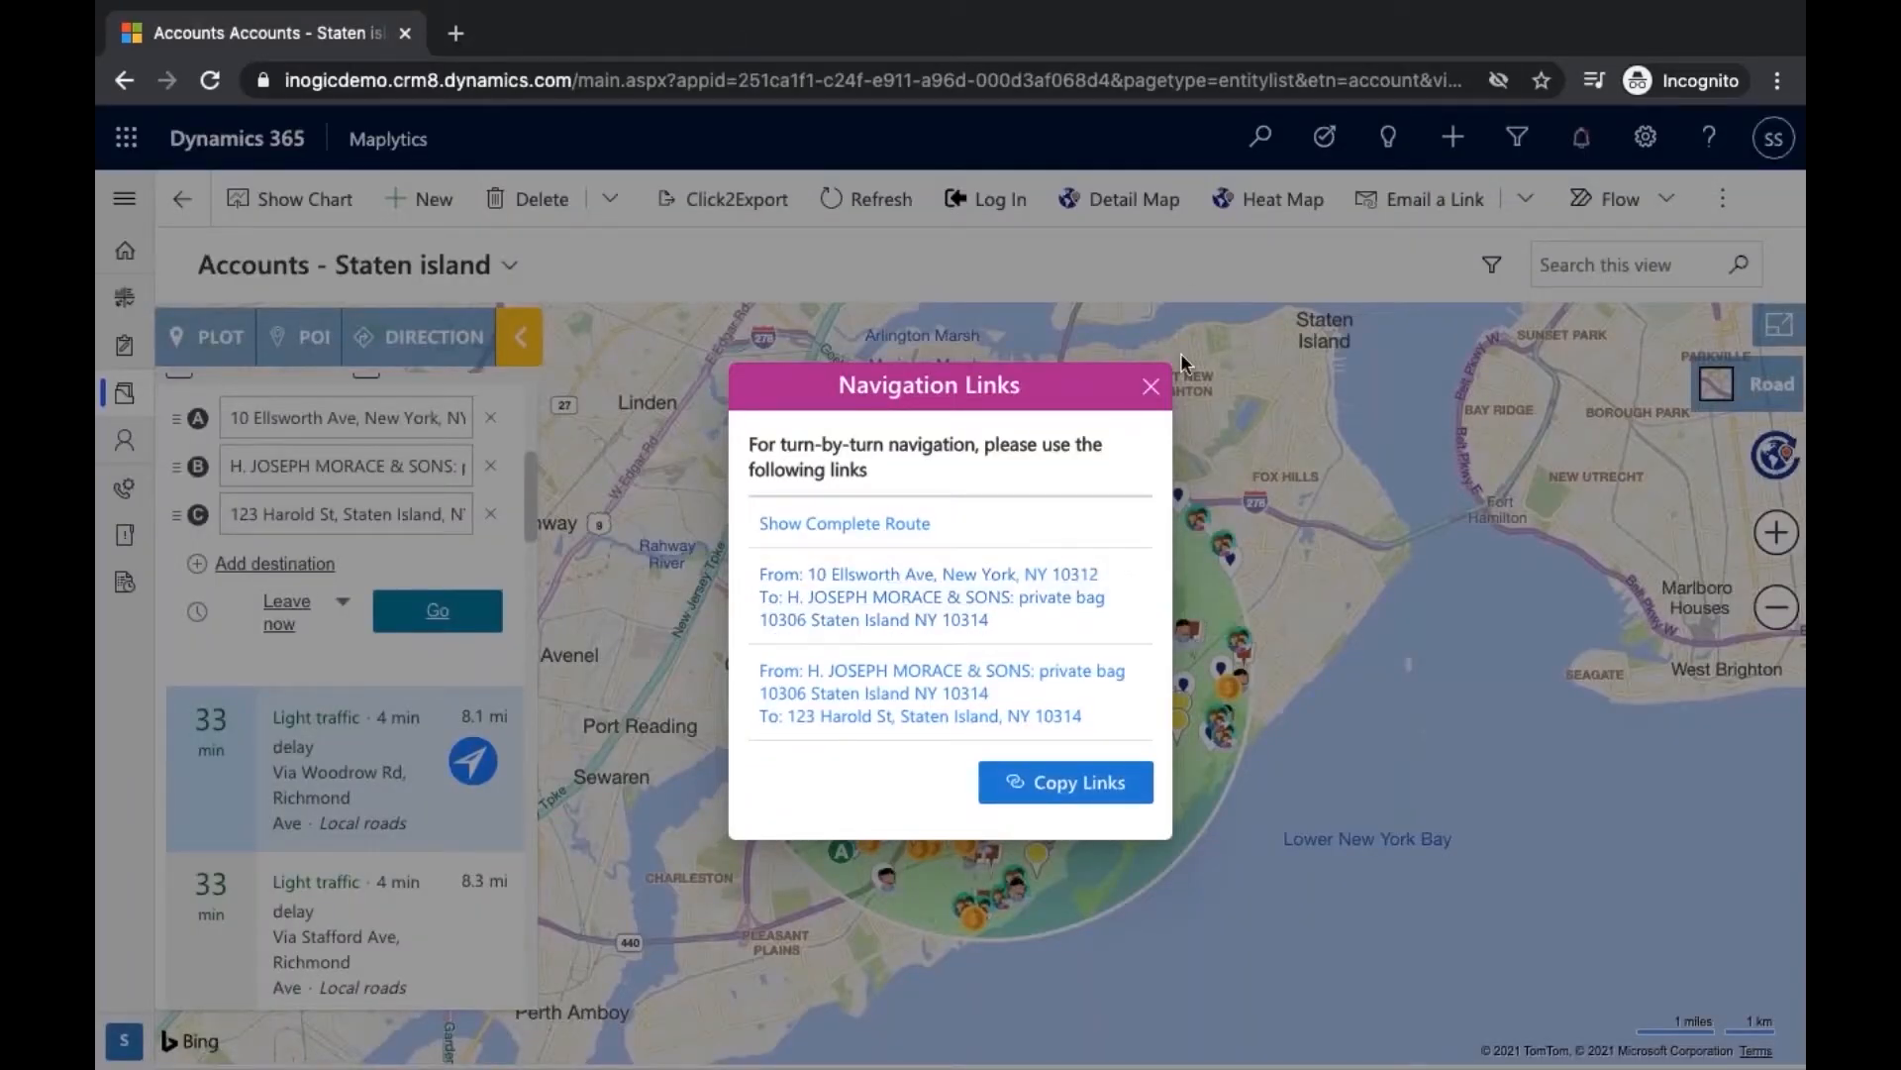
click(1161, 396)
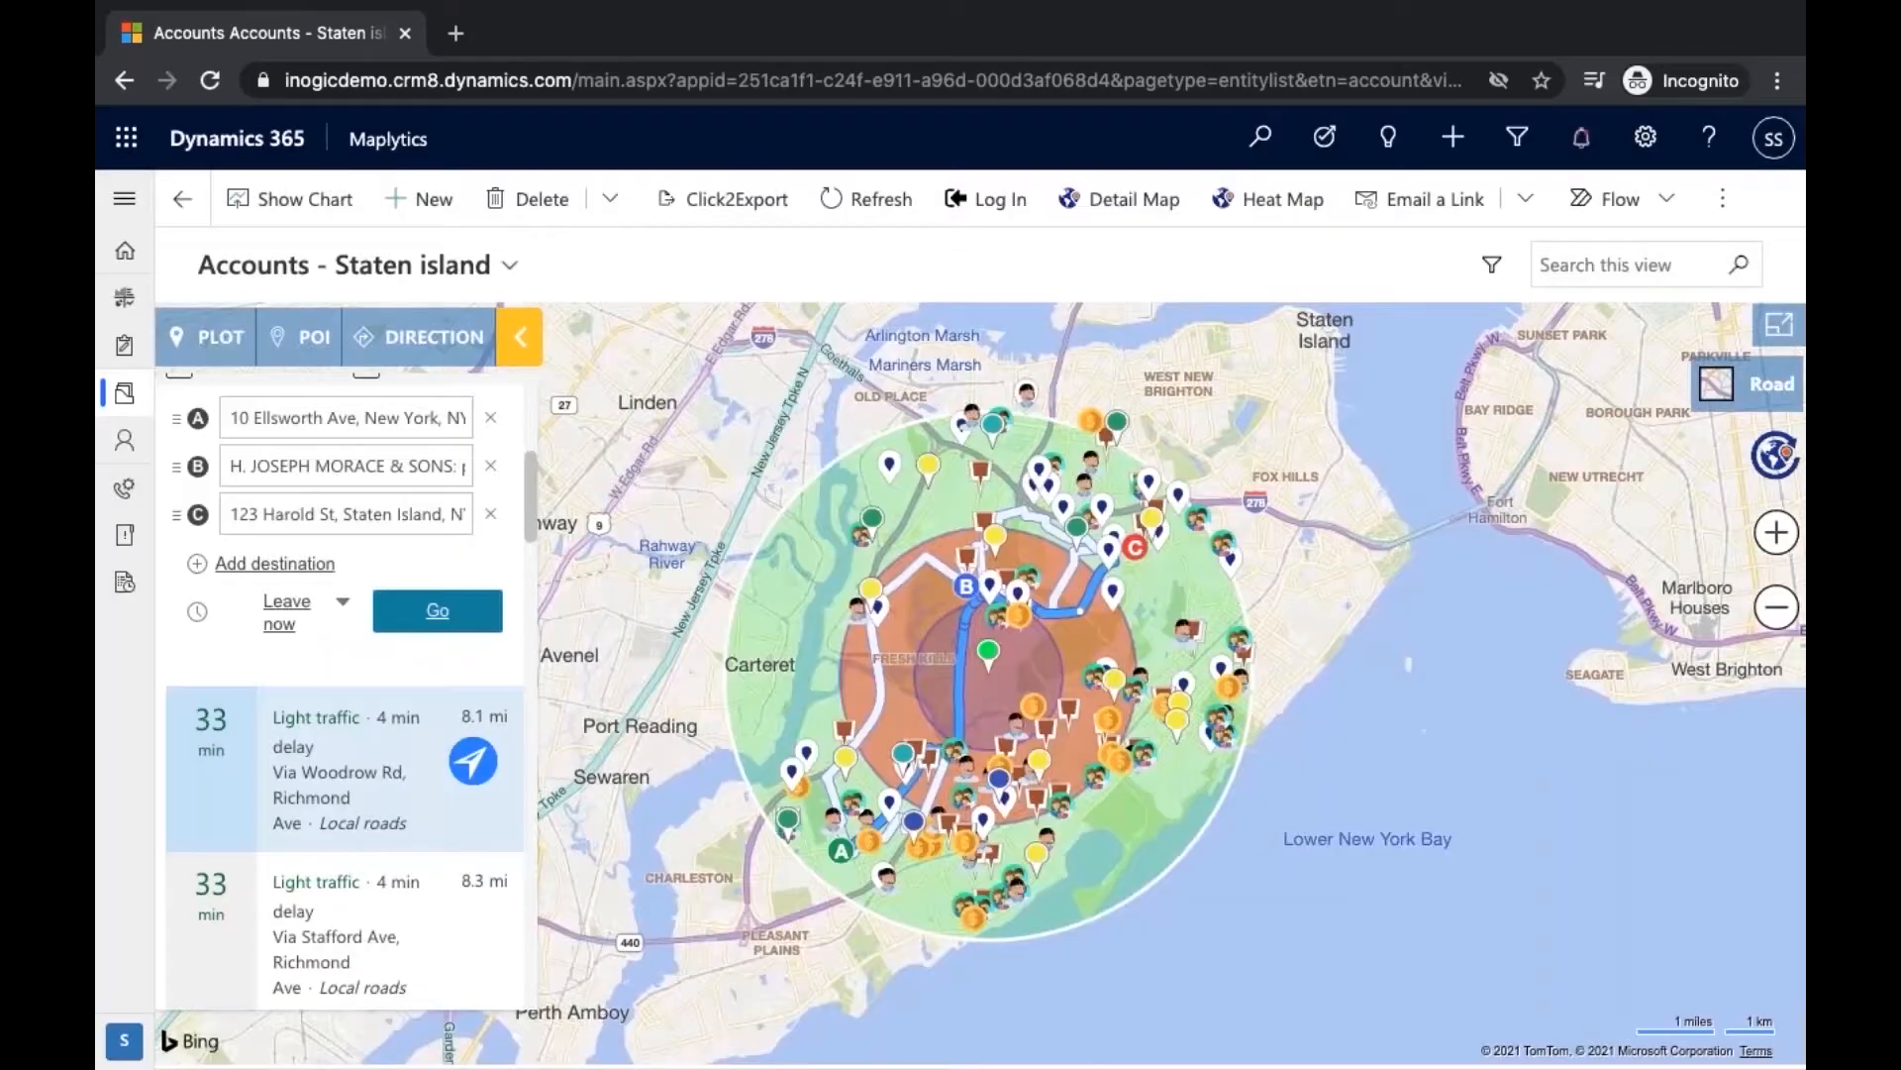
Set a plotted record near the inner proximity circle as the POI location and plot the coffee shops around it
right_click(1015, 644)
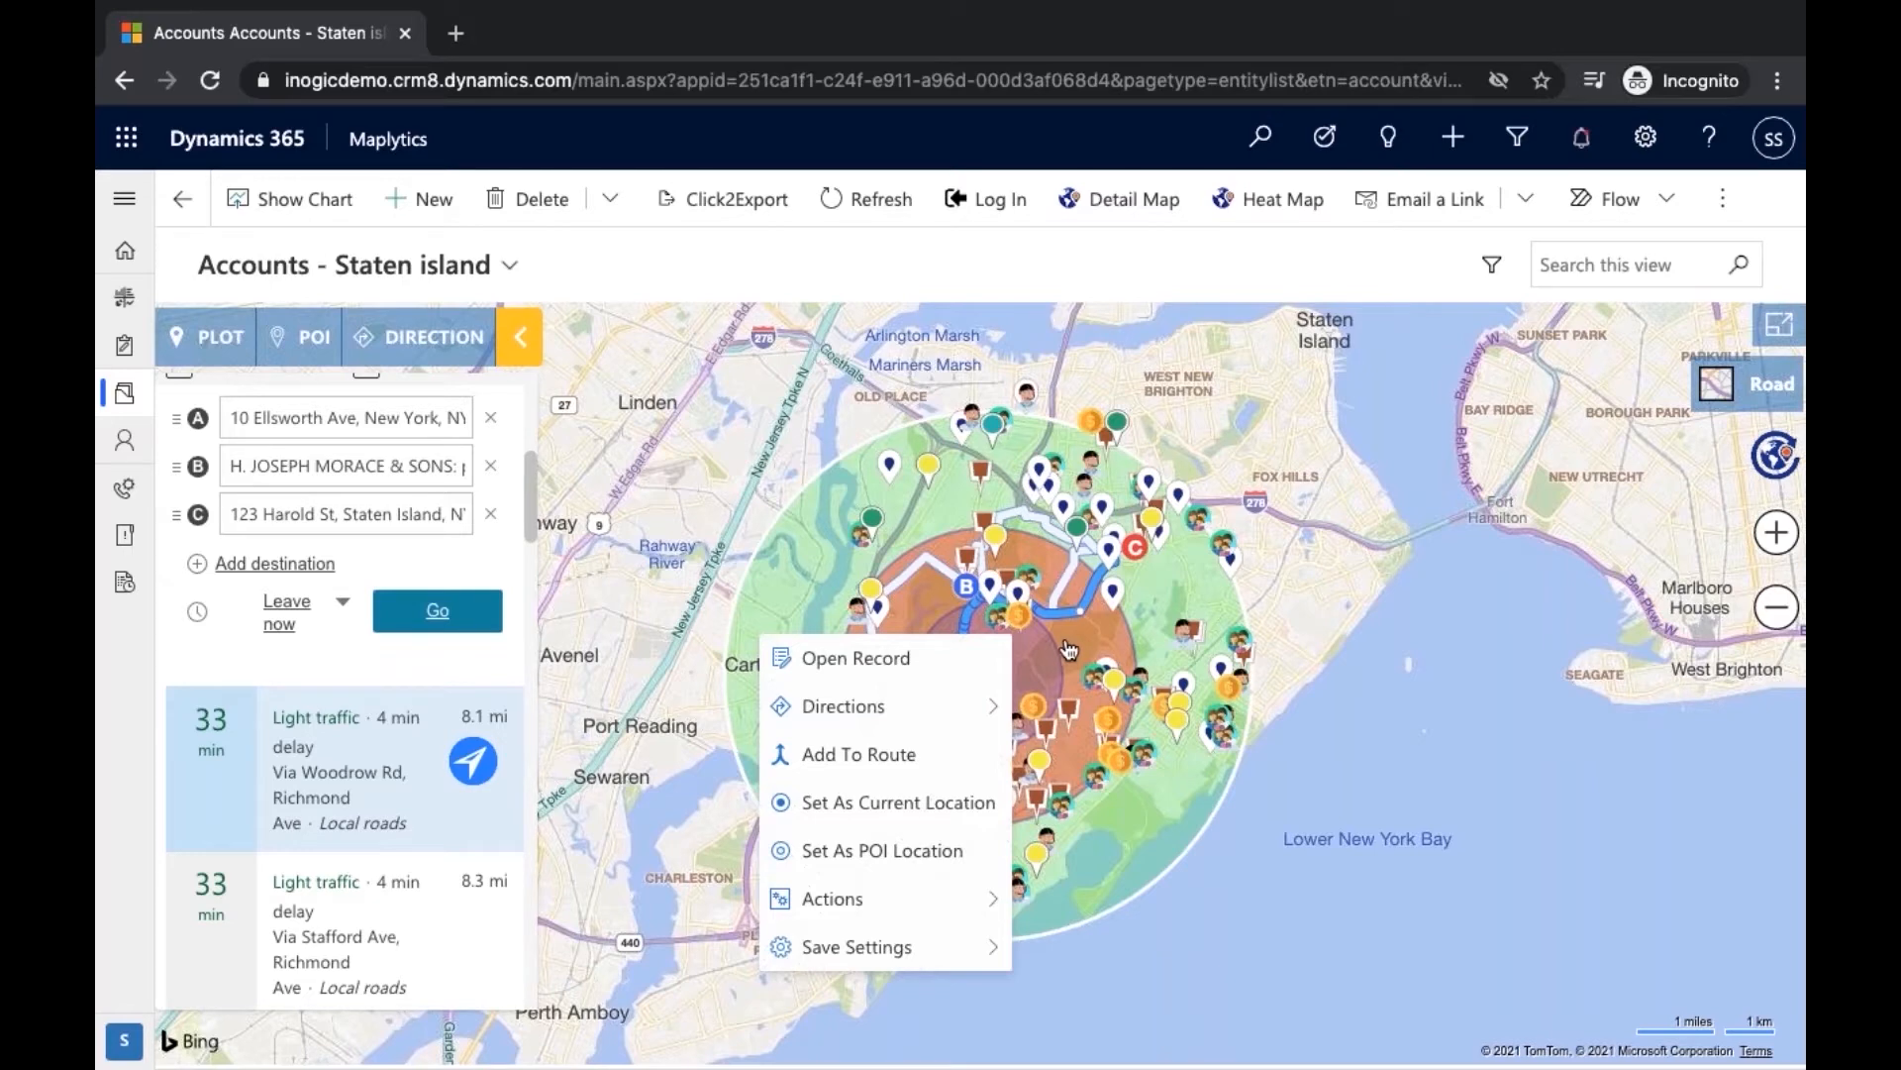
click(949, 851)
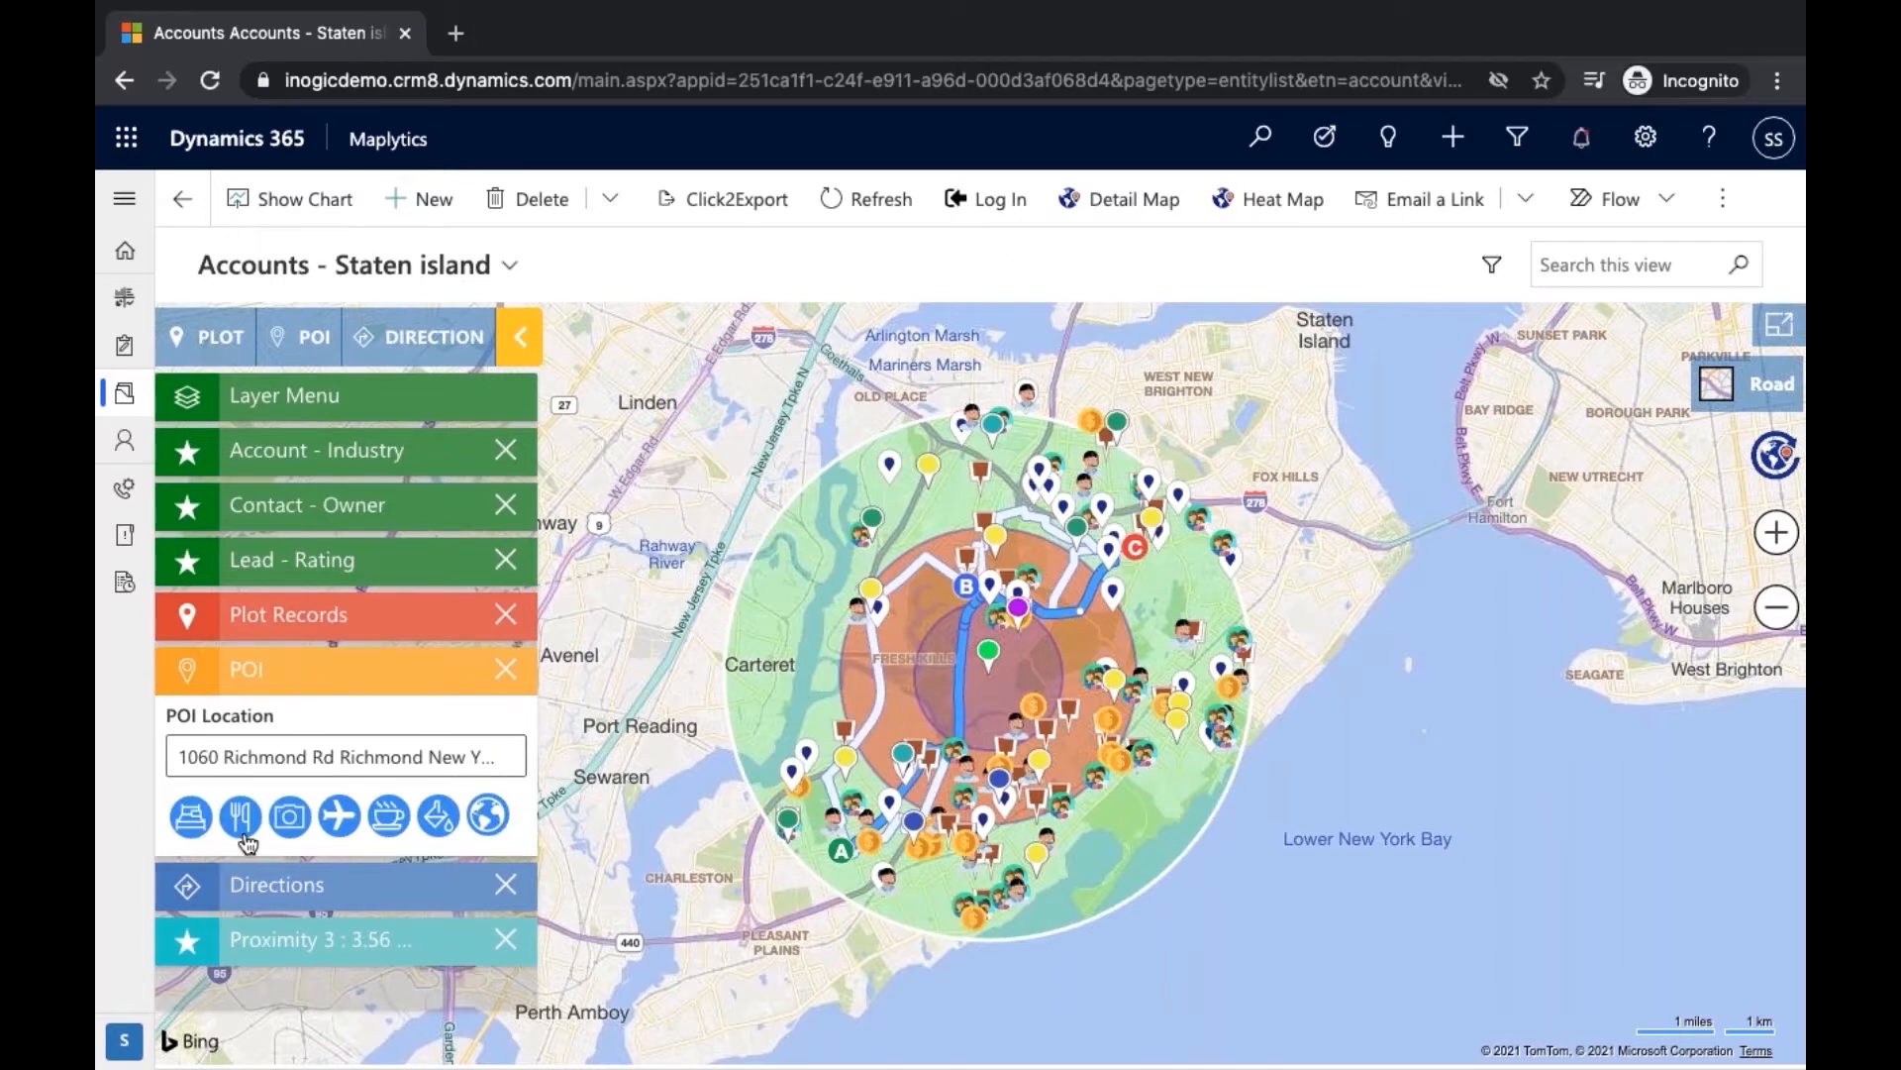
click(385, 828)
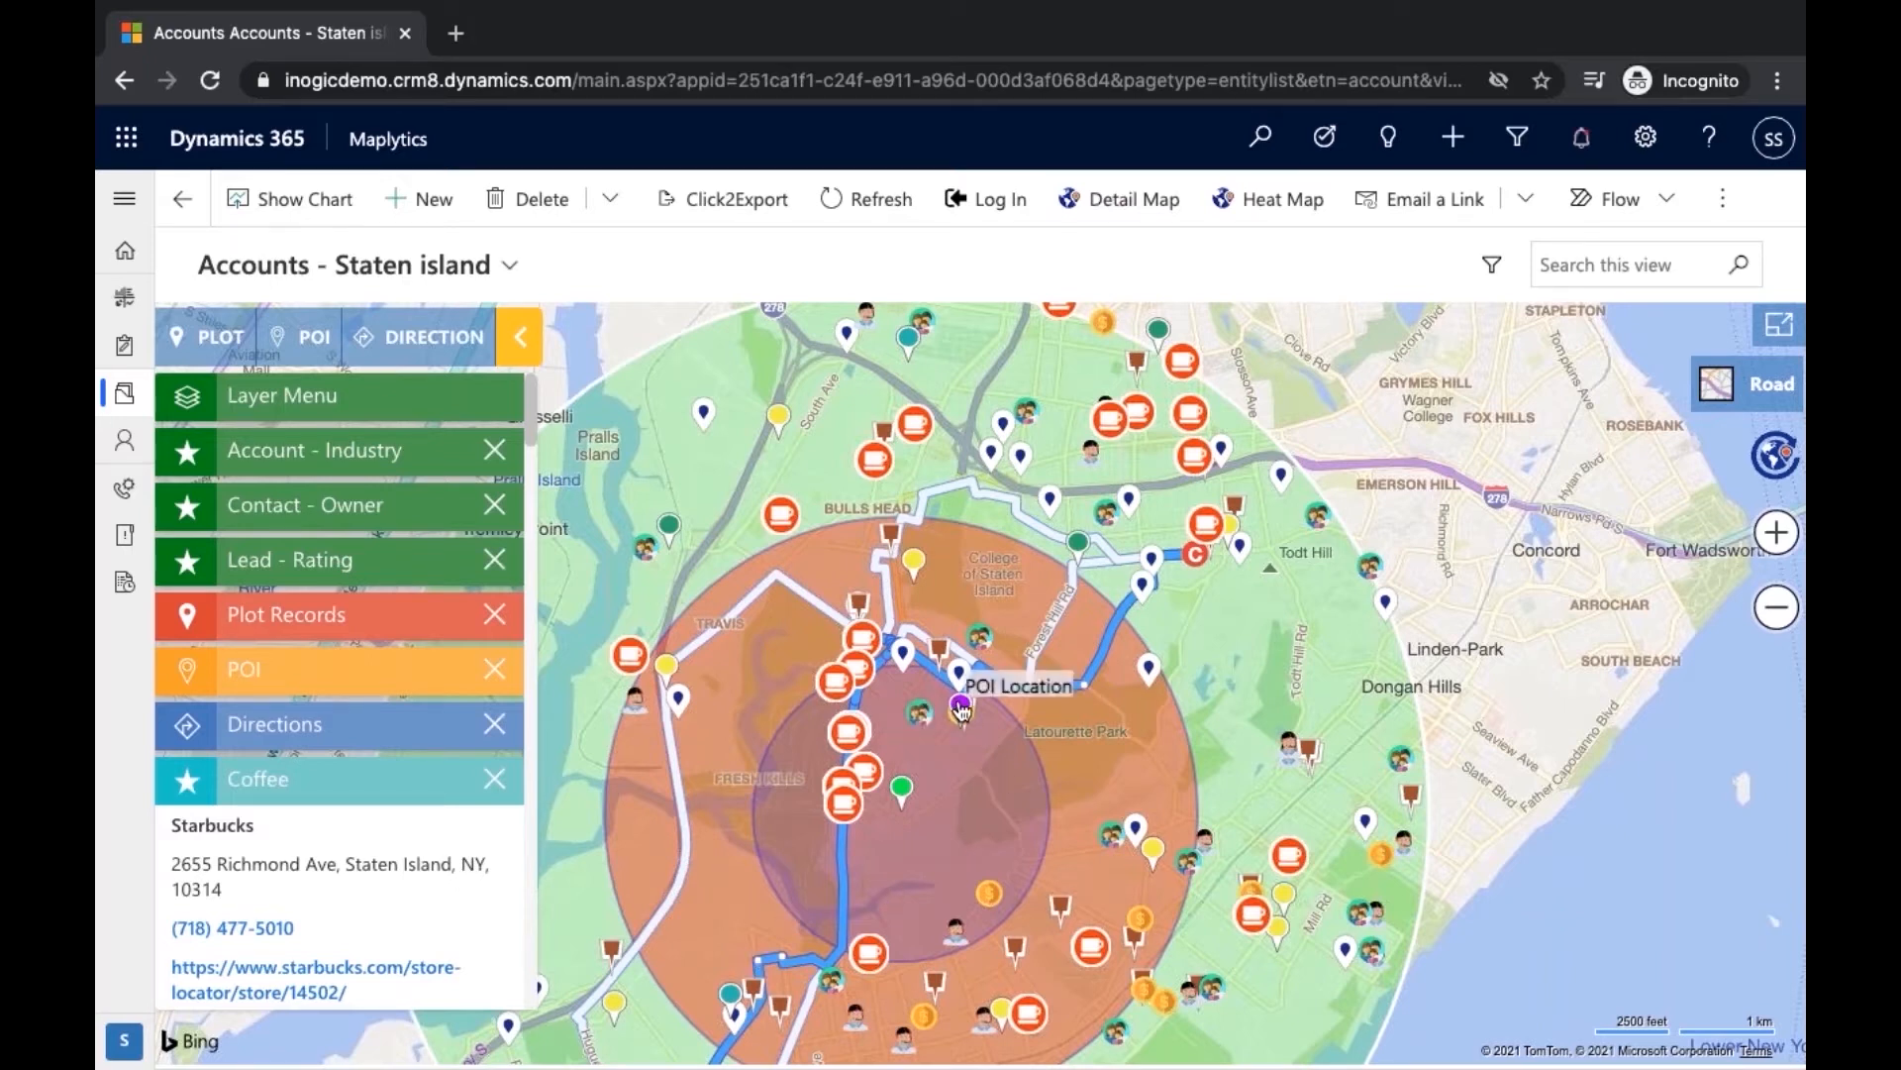
Search for "Electrical" points of interest near the same POI location and open the details of the one southeast of Latourette Park
click(406, 676)
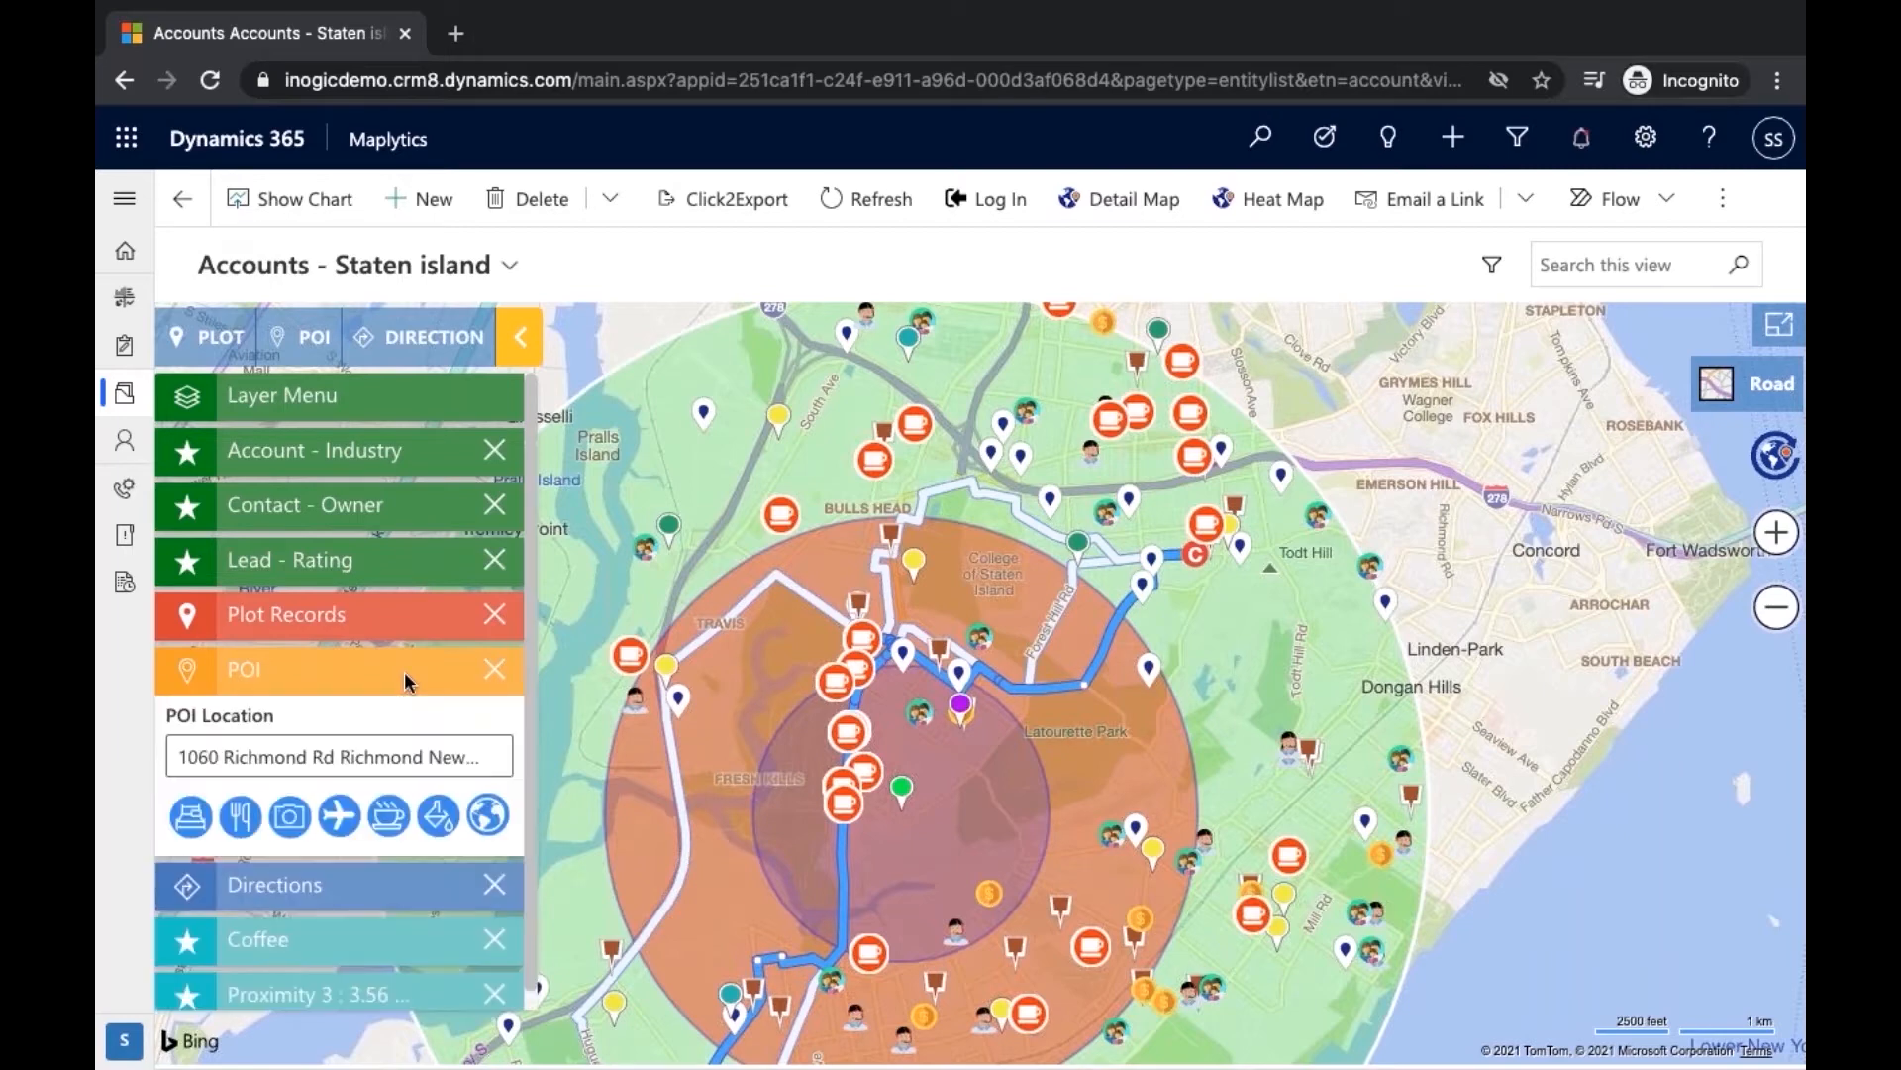
click(476, 815)
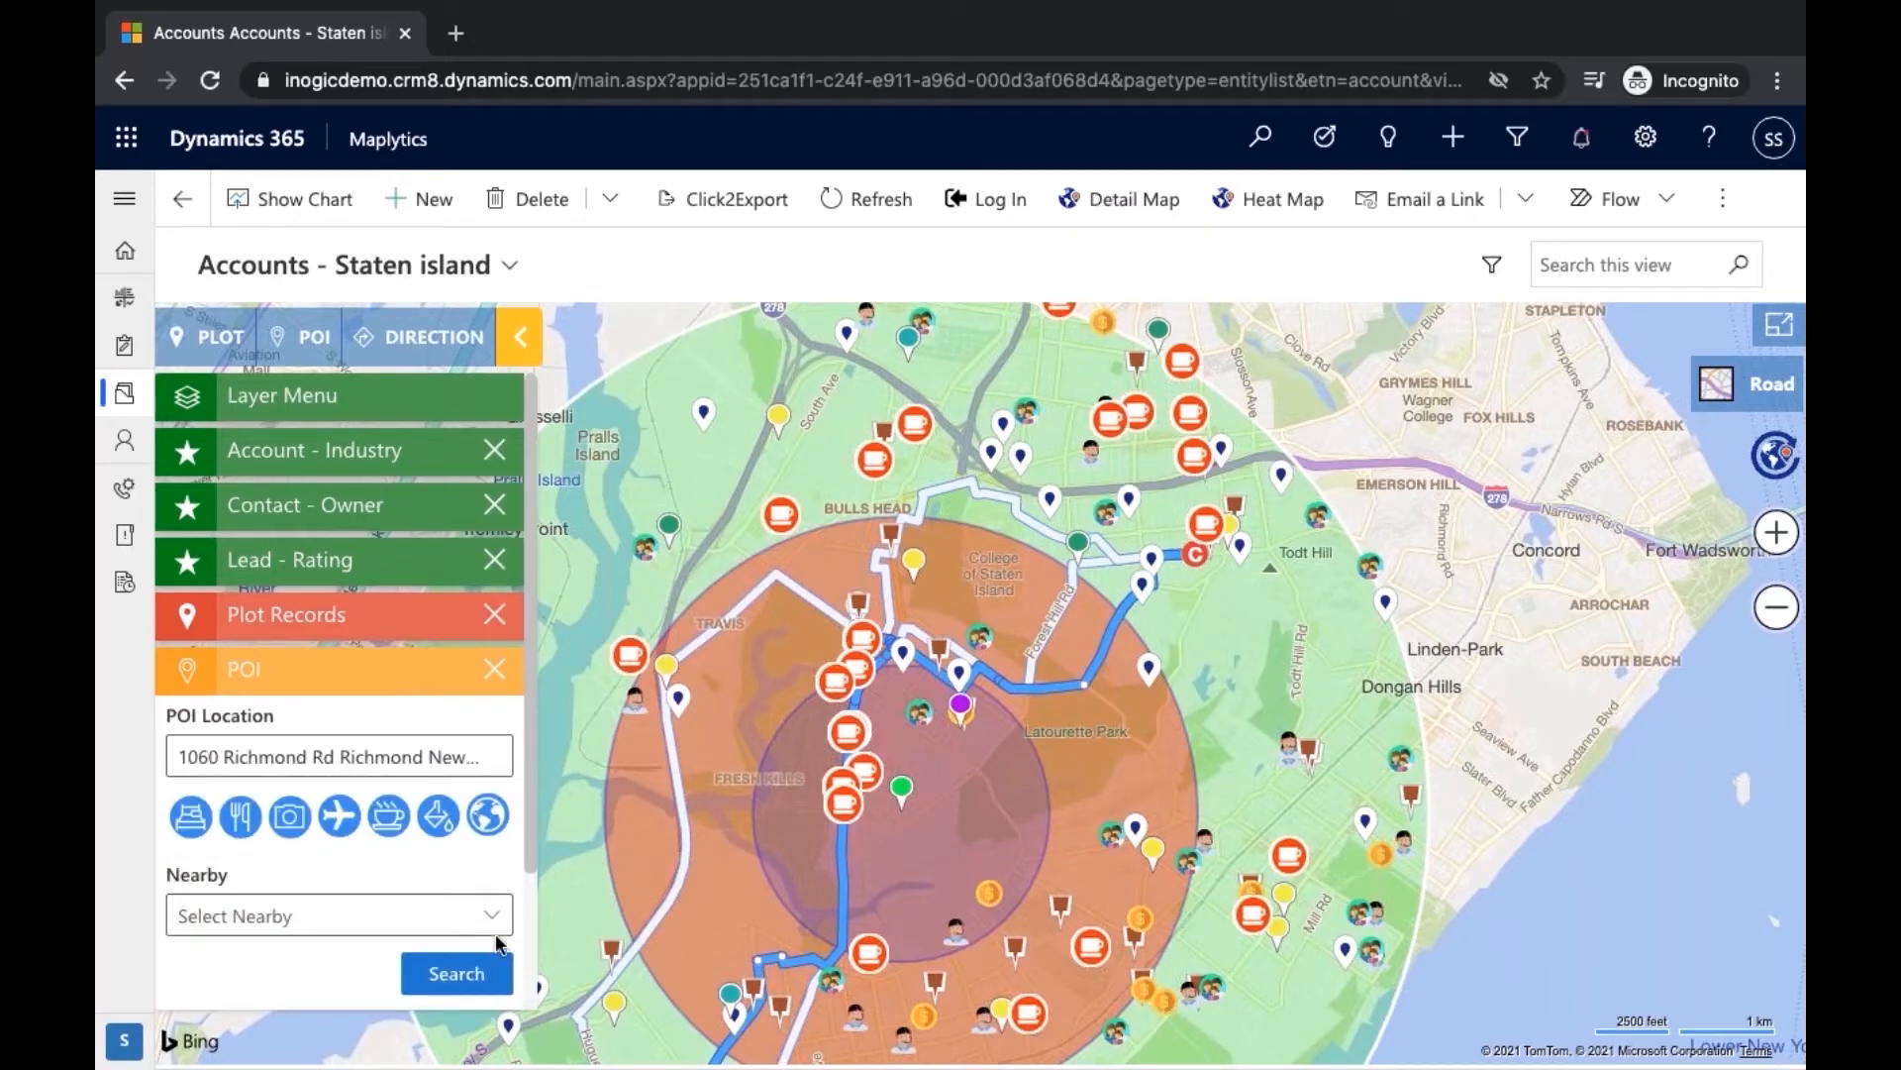
click(492, 921)
scroll(647, 711, down, 7)
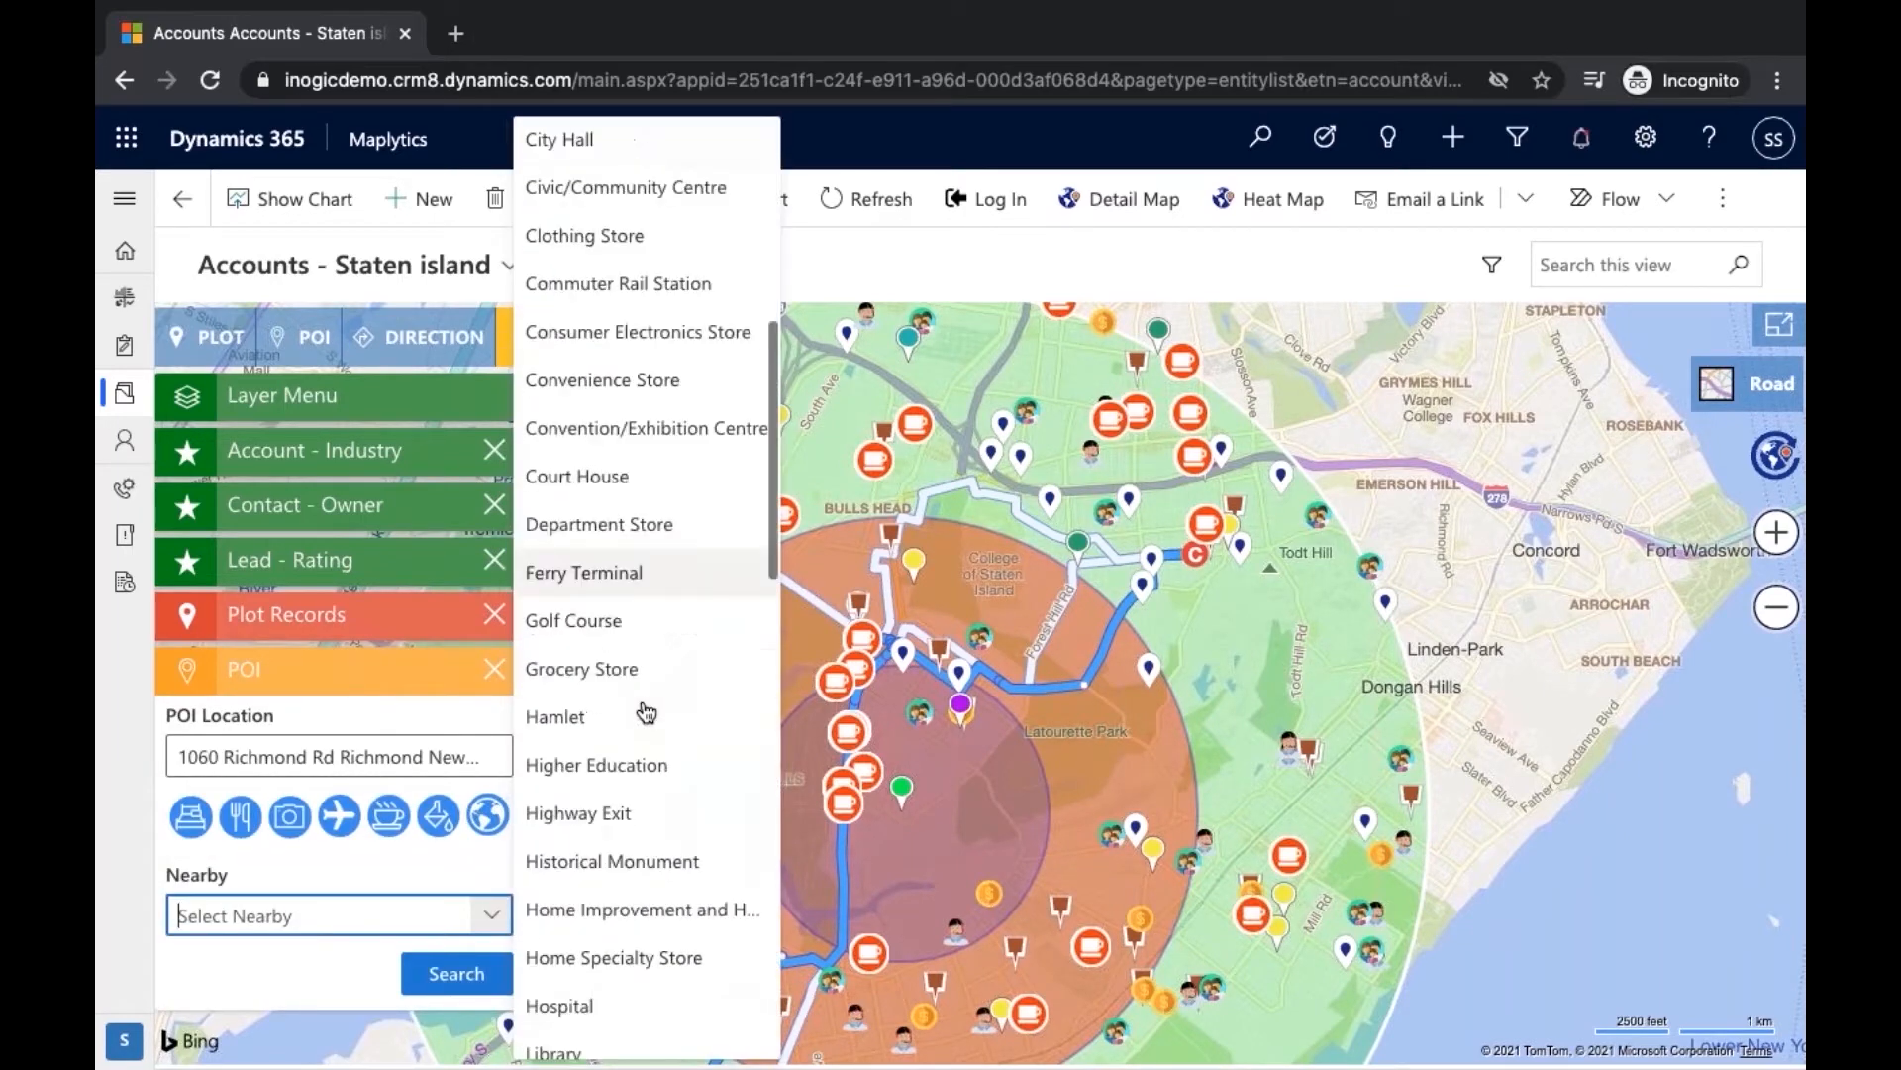
scroll(647, 711, down, 5)
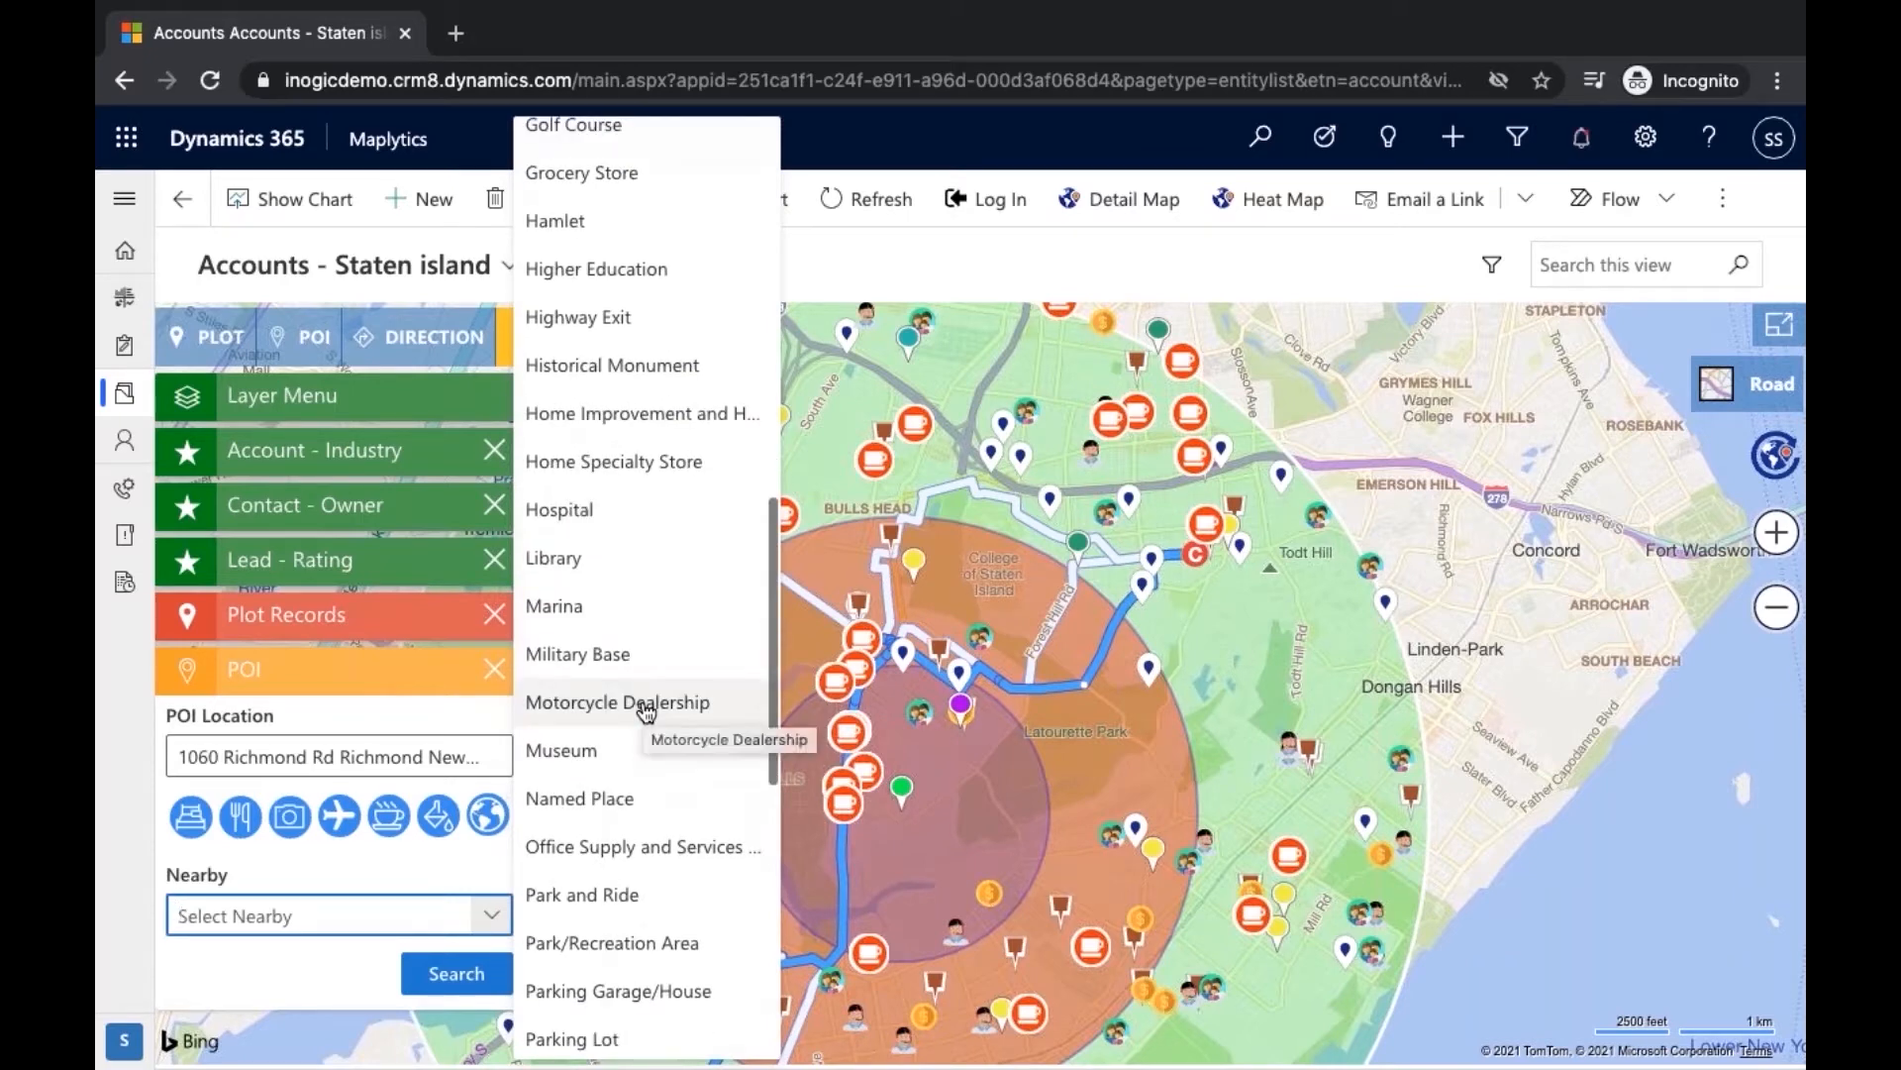
scroll(643, 525, down, 6)
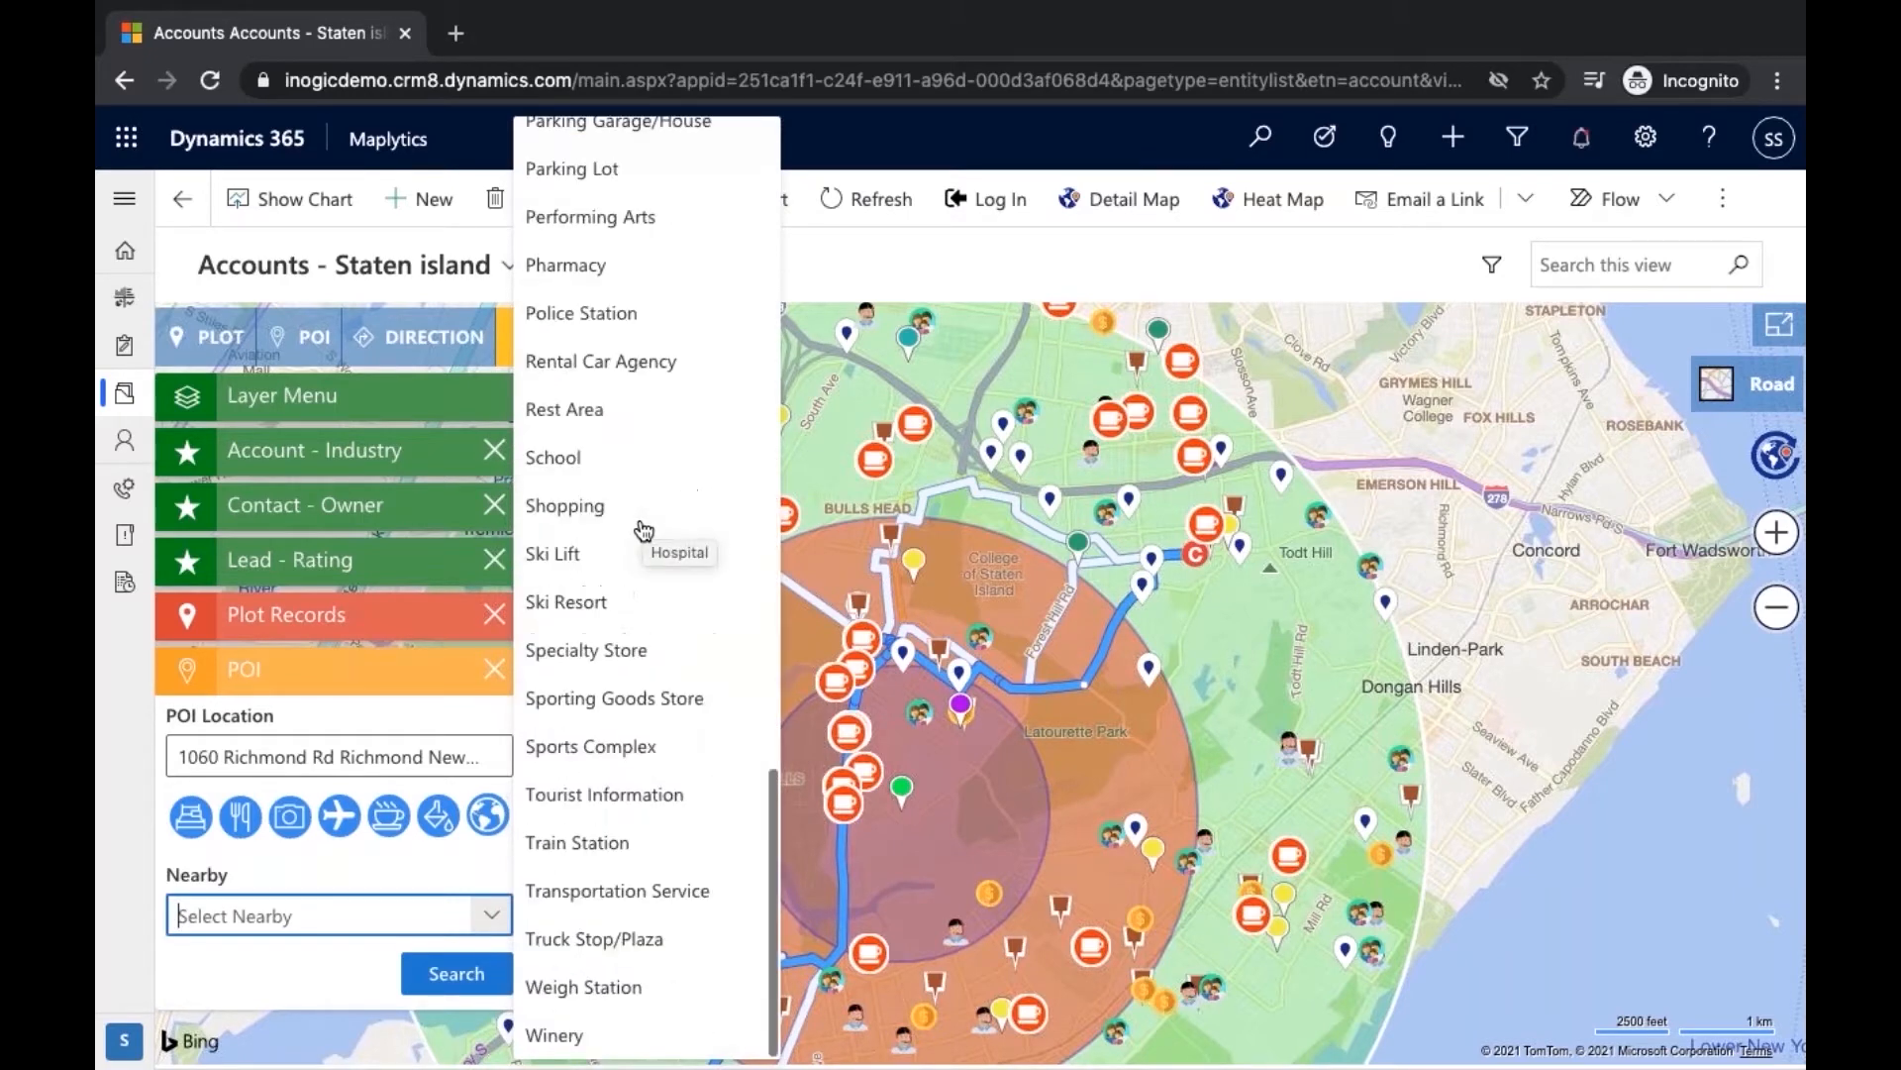
text(El)
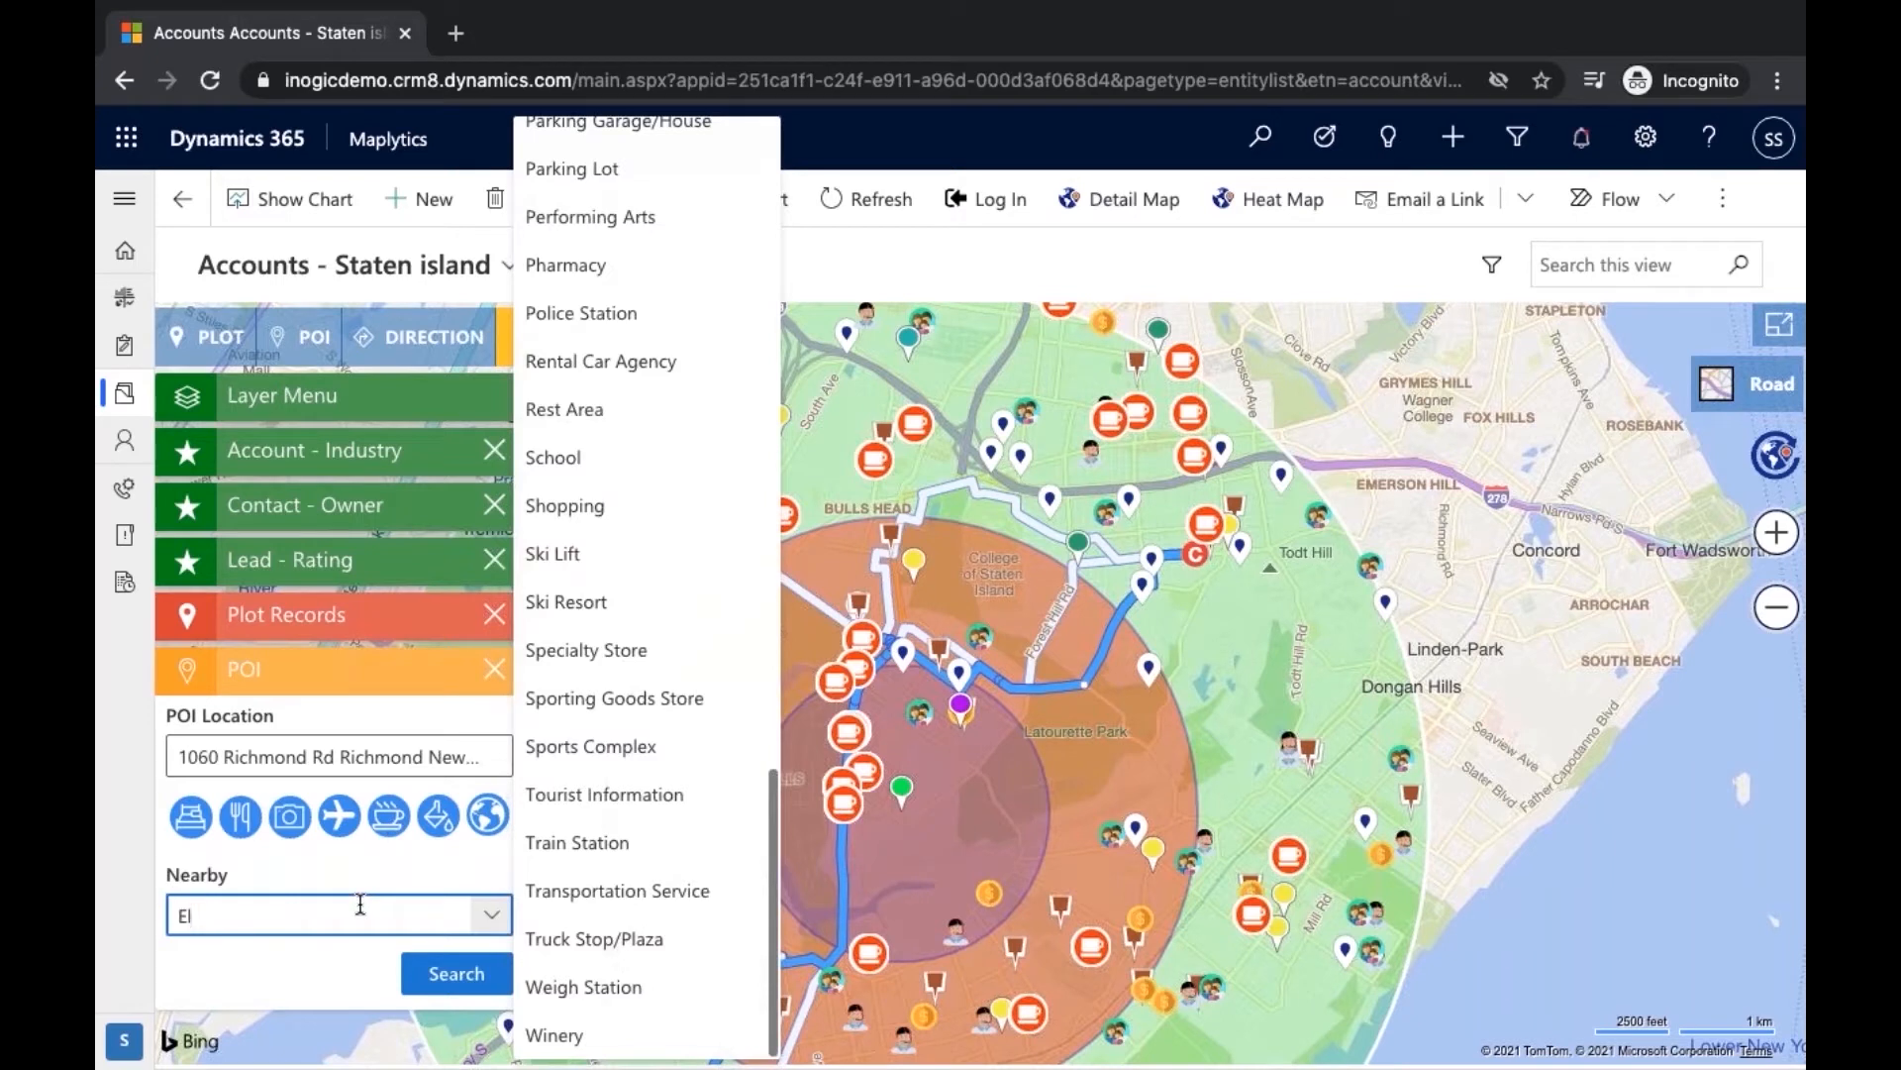
text(ectrical)
click(413, 978)
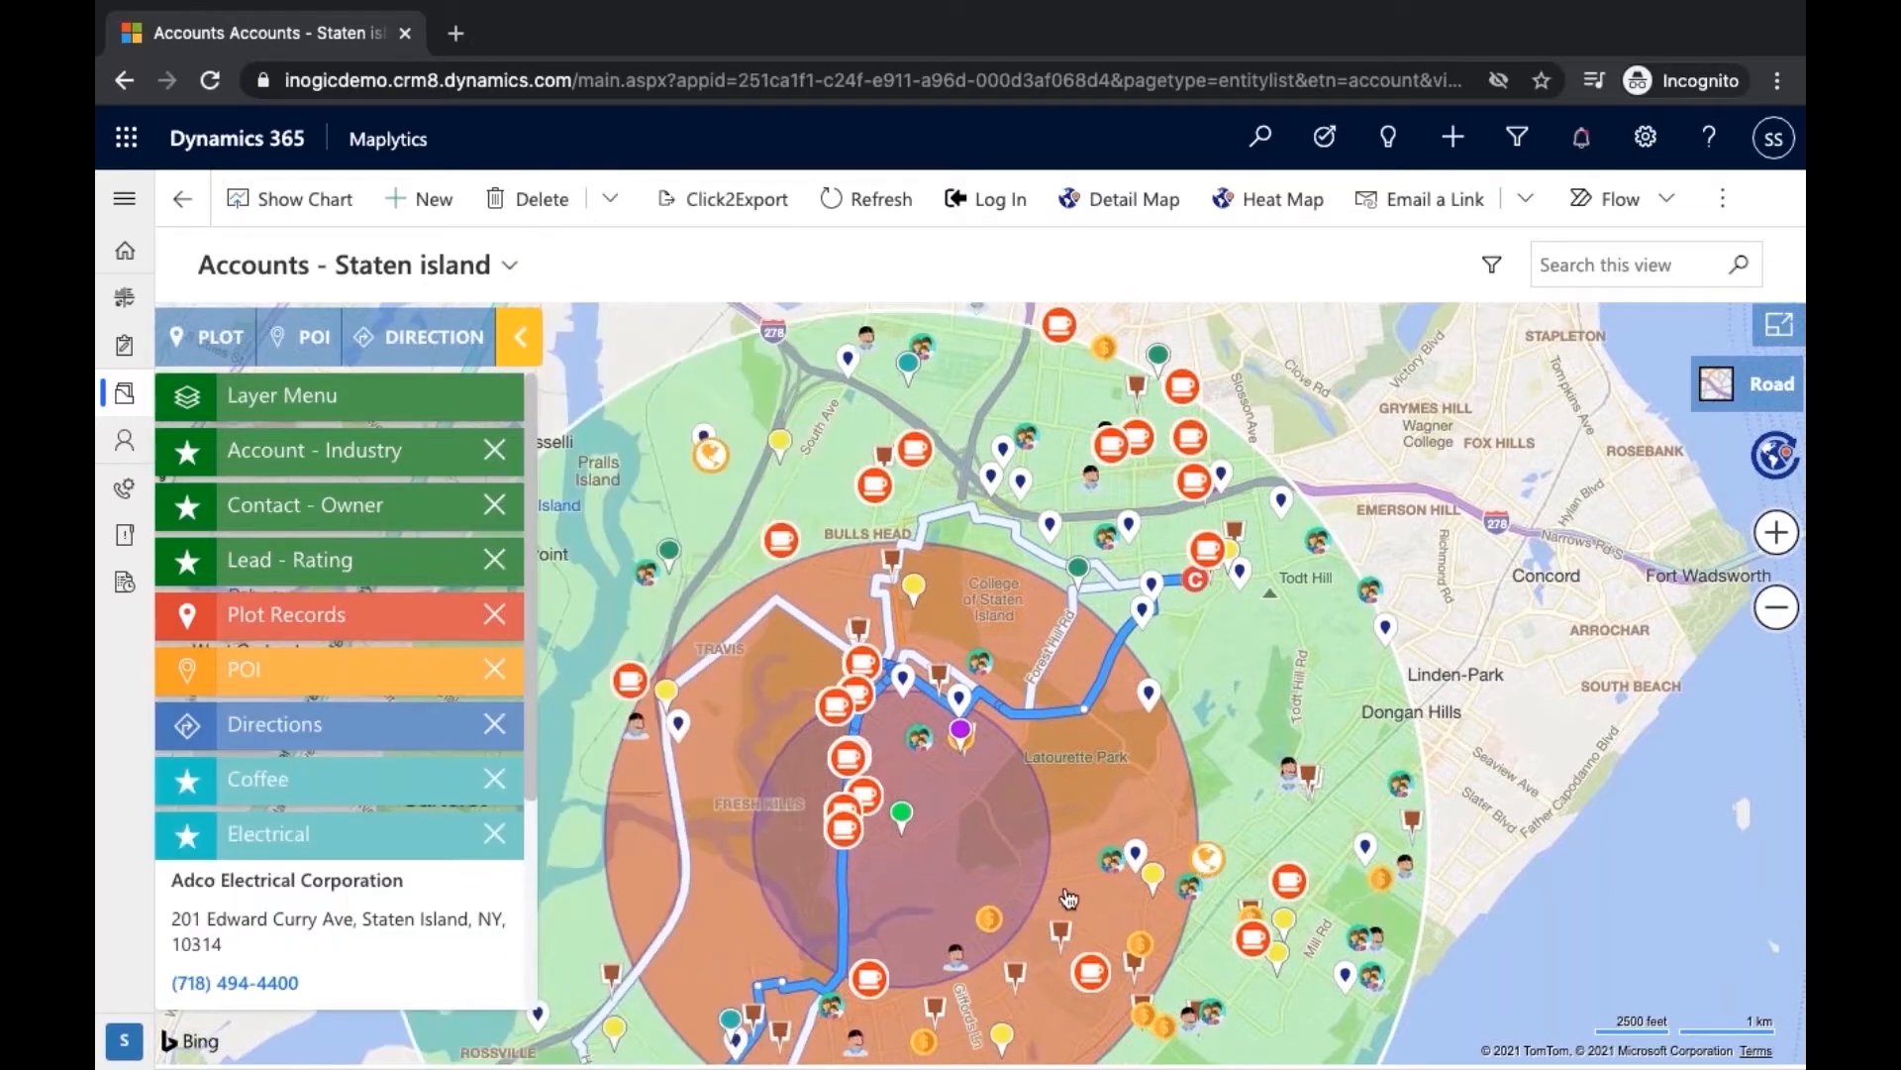
click(1211, 858)
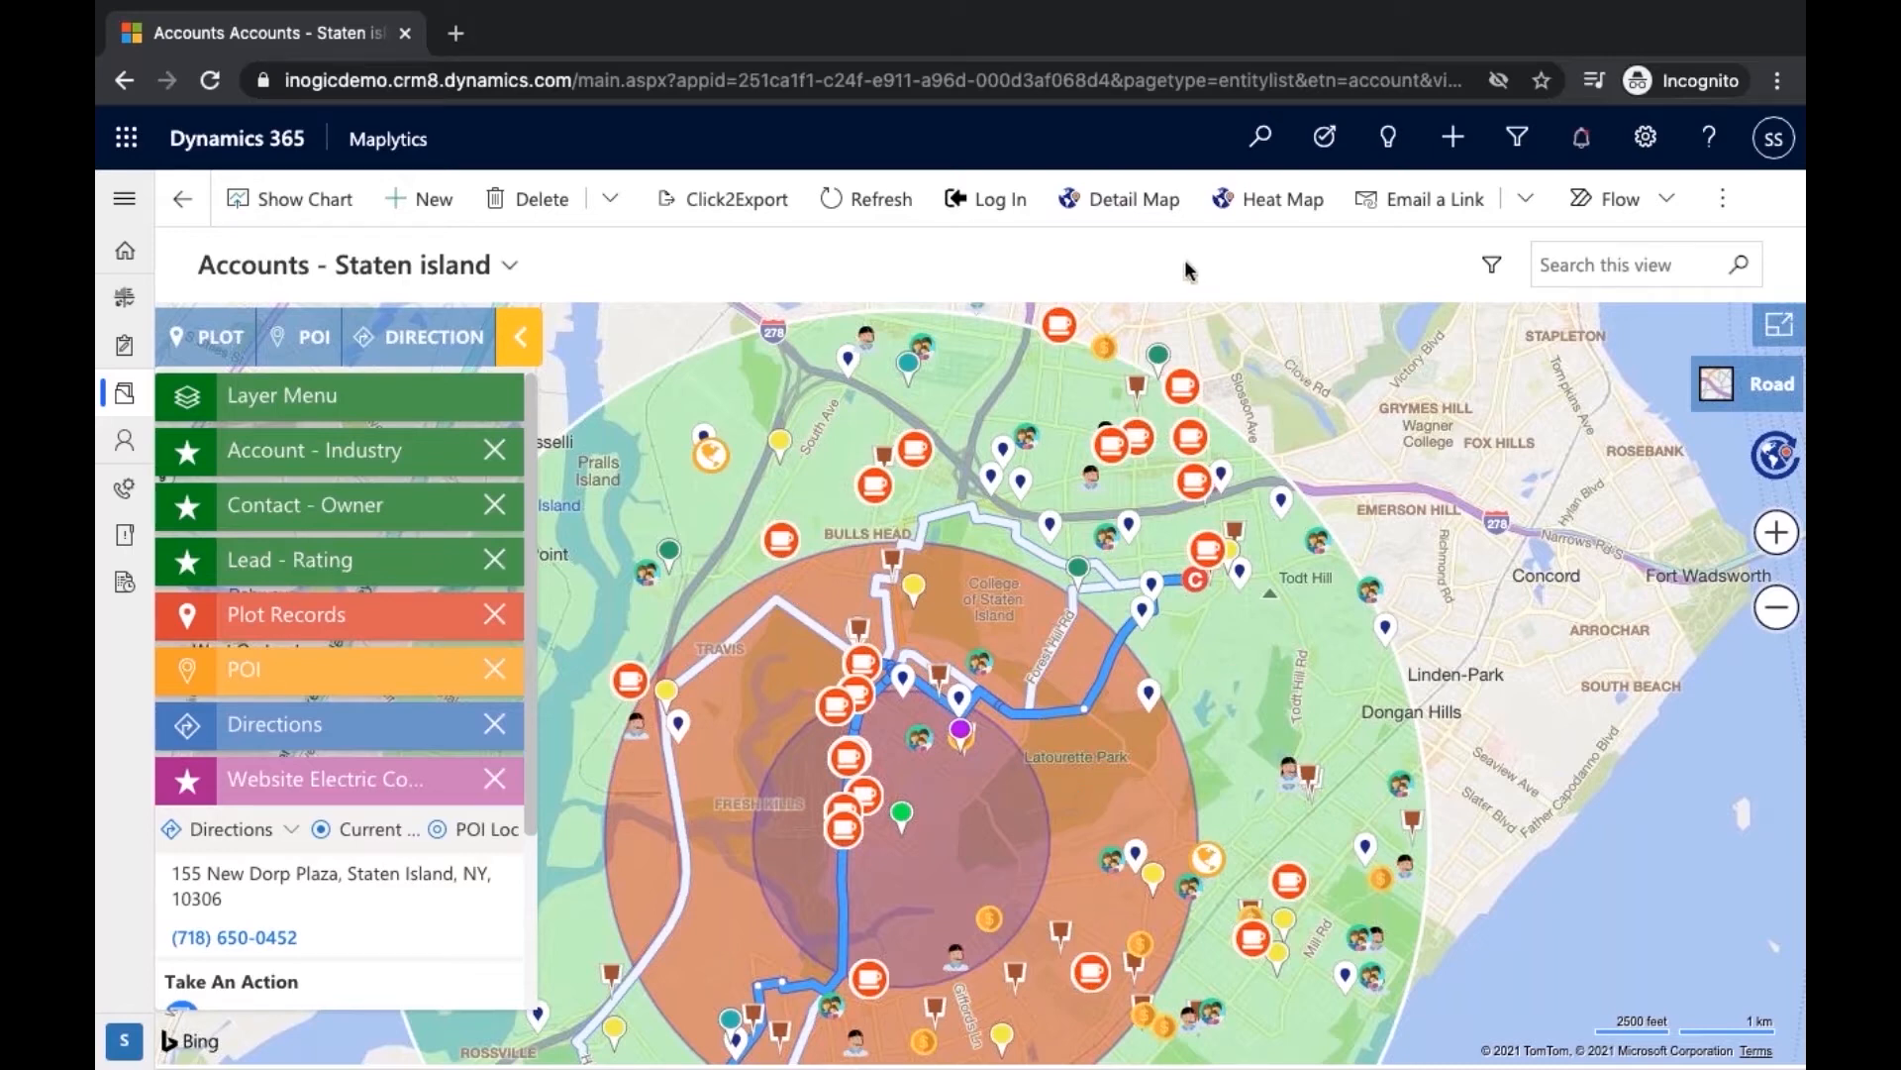
Open the Detail Map full screen and plot the Account datasource with the Accounts - New premium clients view
click(1170, 227)
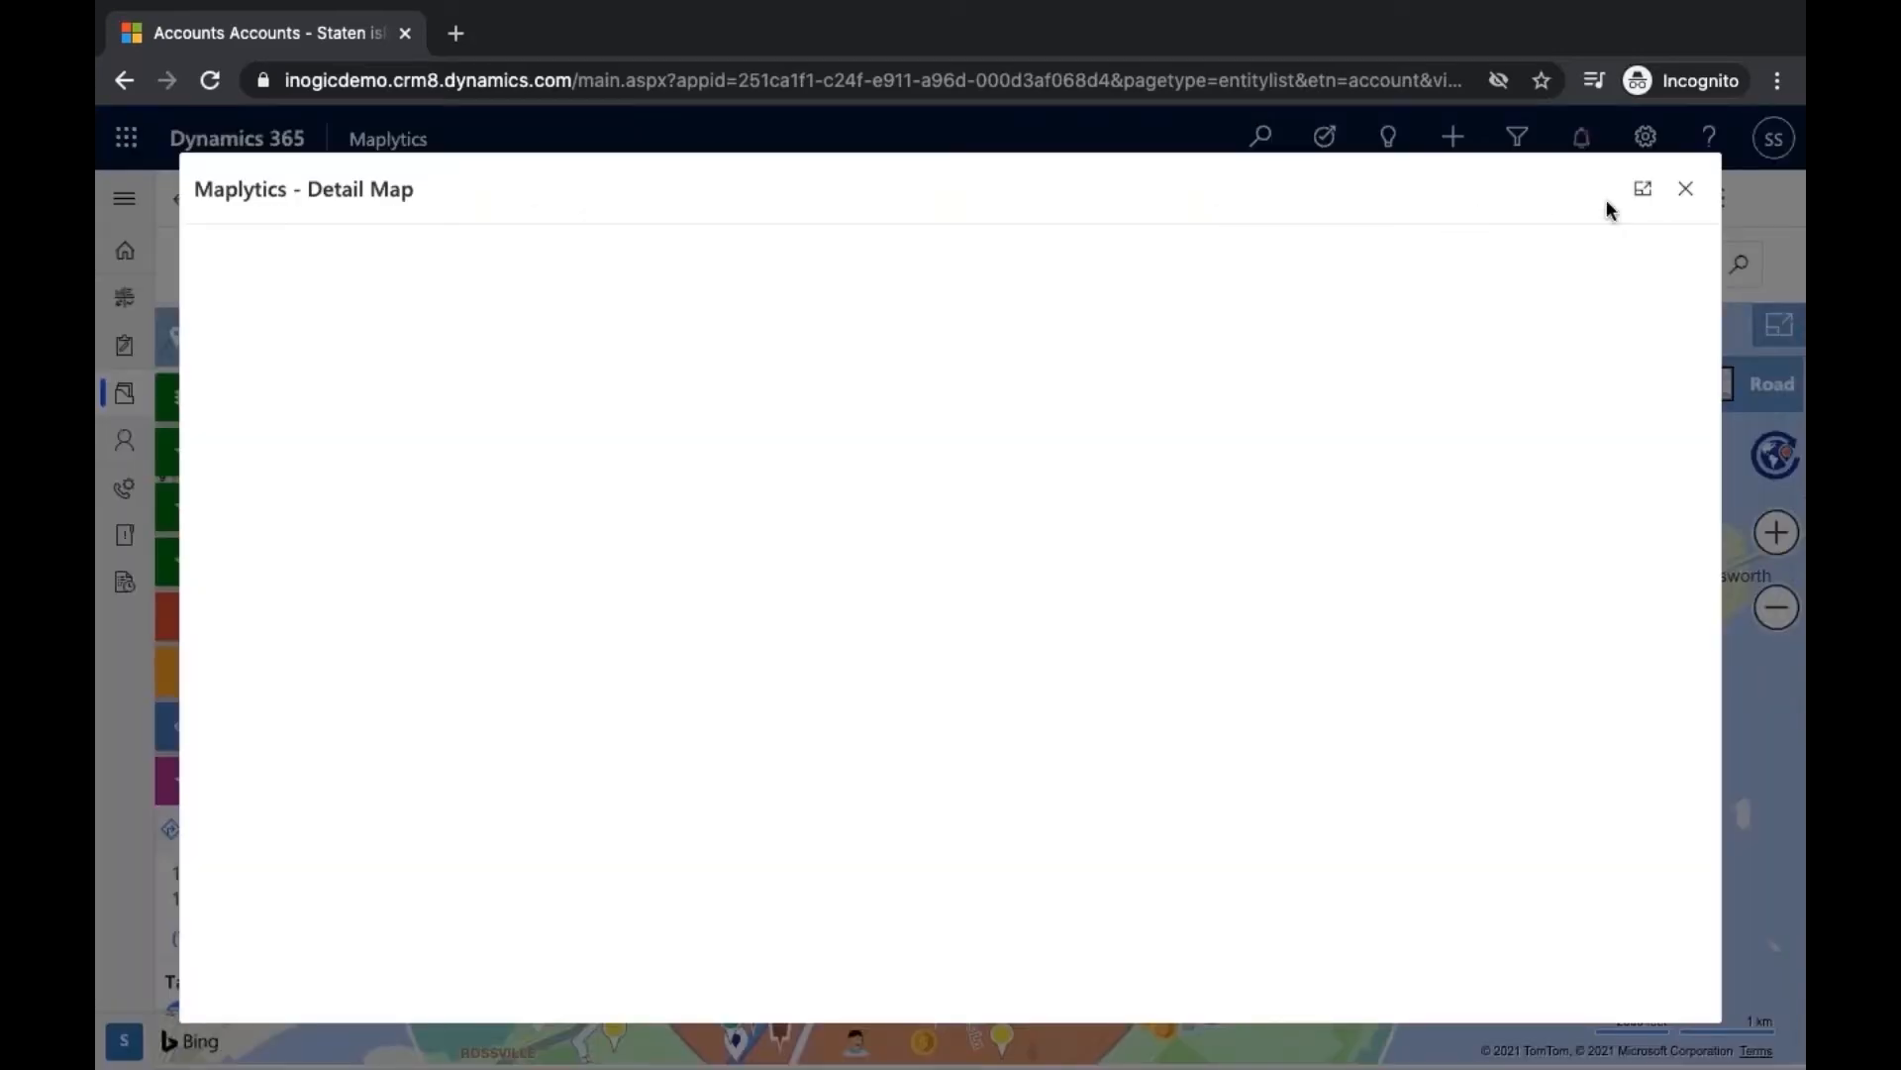
click(1642, 193)
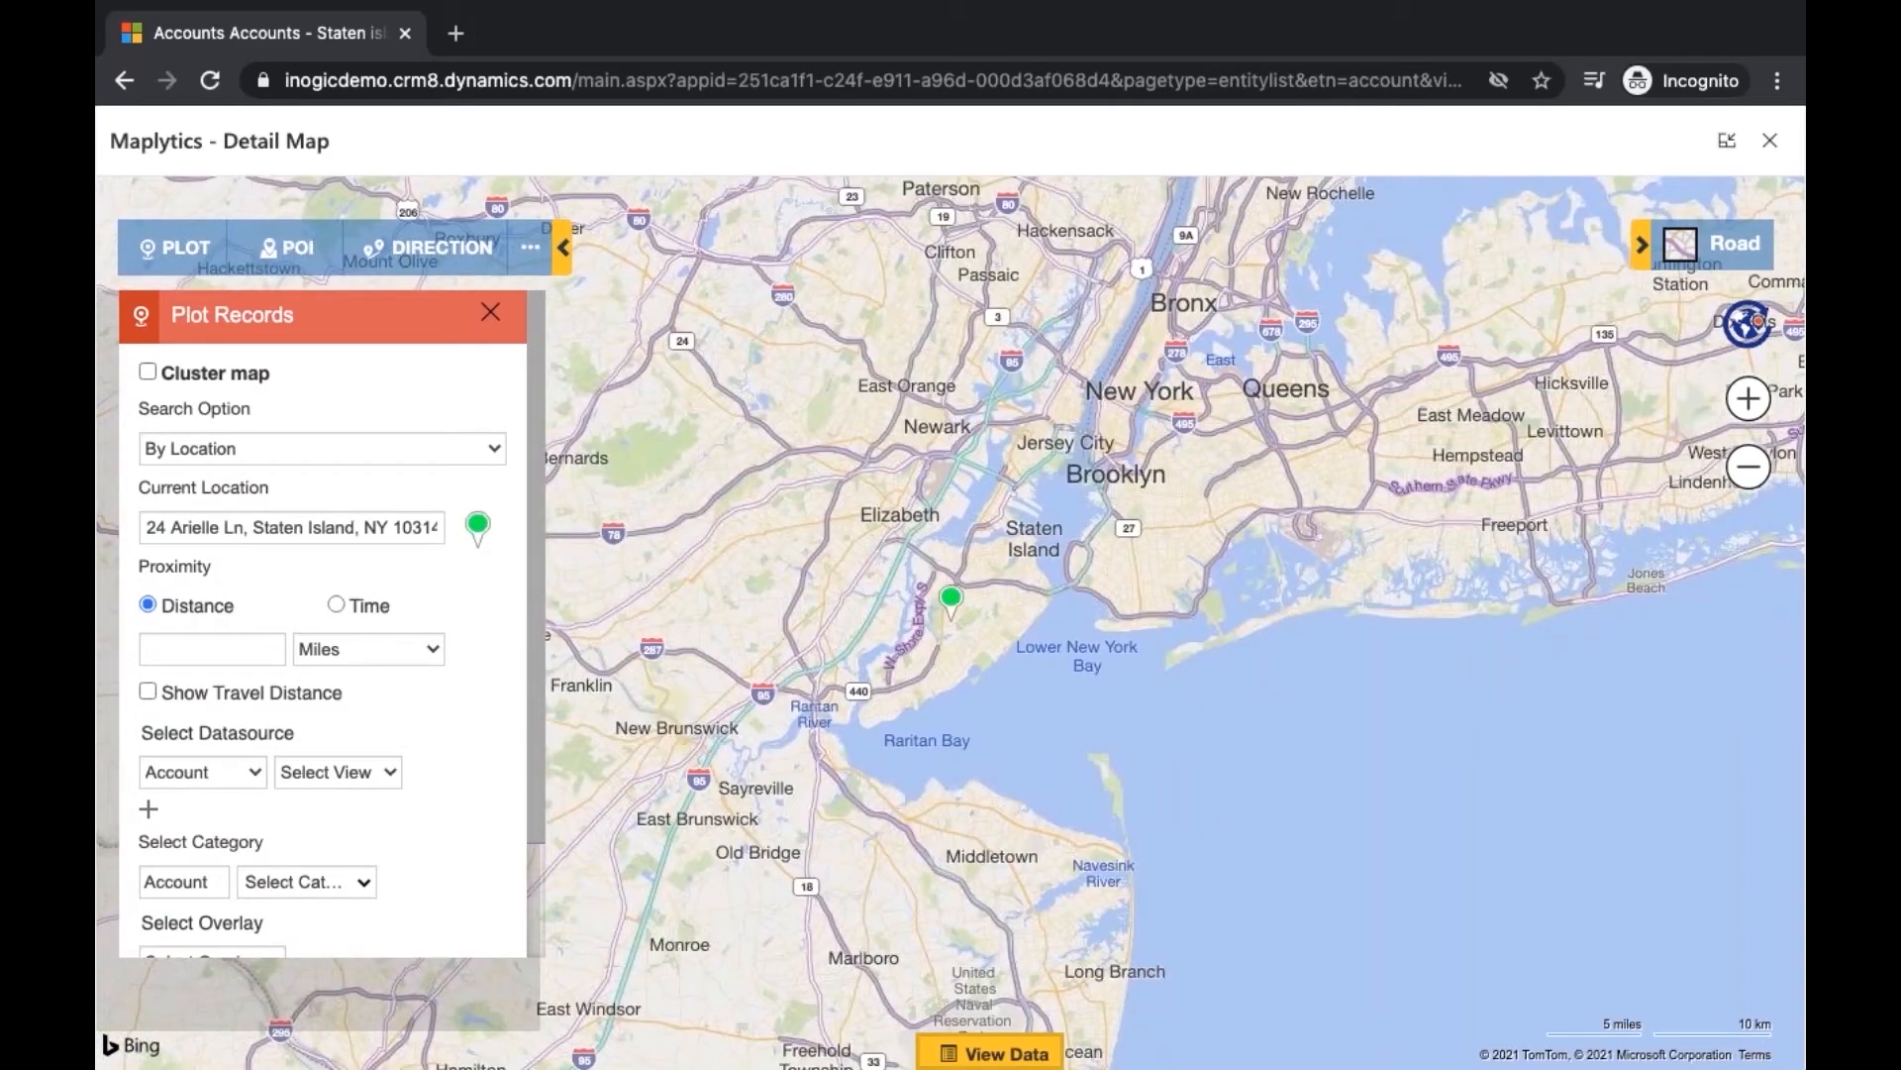
click(398, 769)
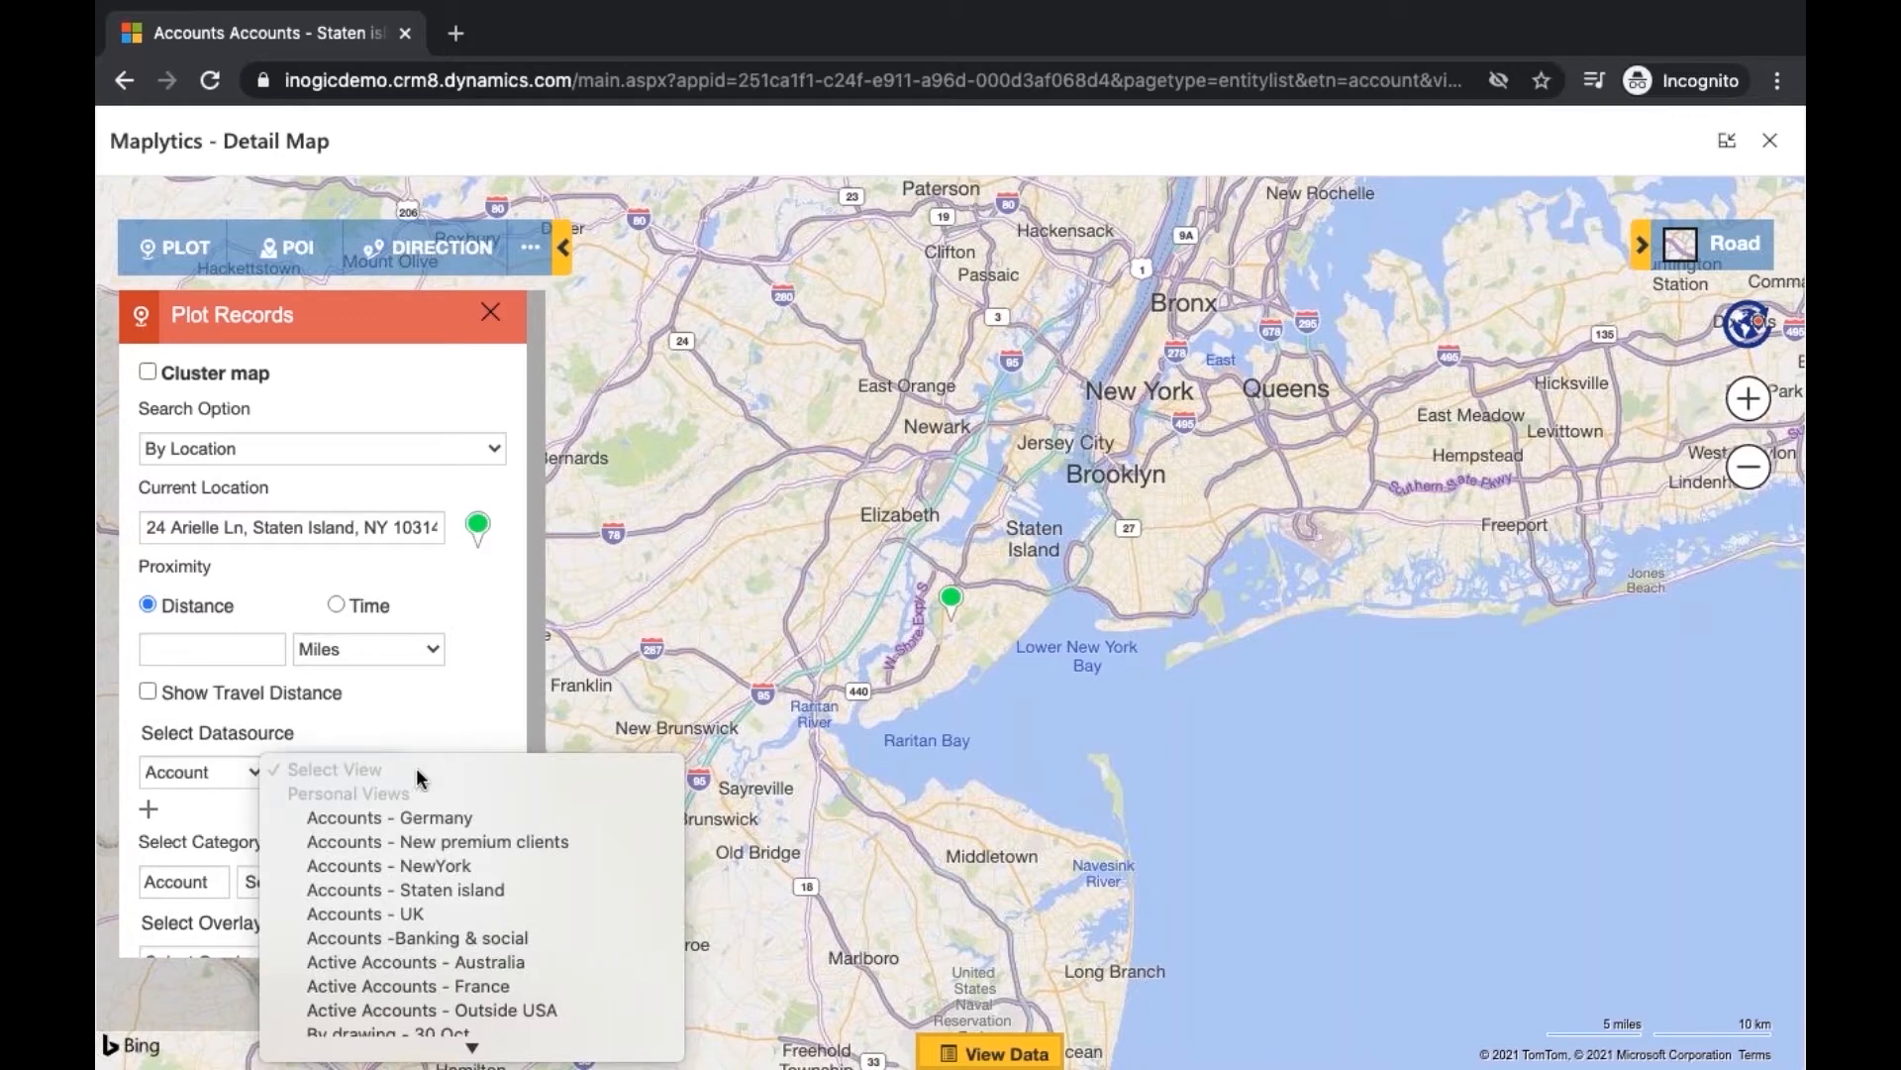
click(533, 841)
scroll(473, 860, down, 2)
click(476, 894)
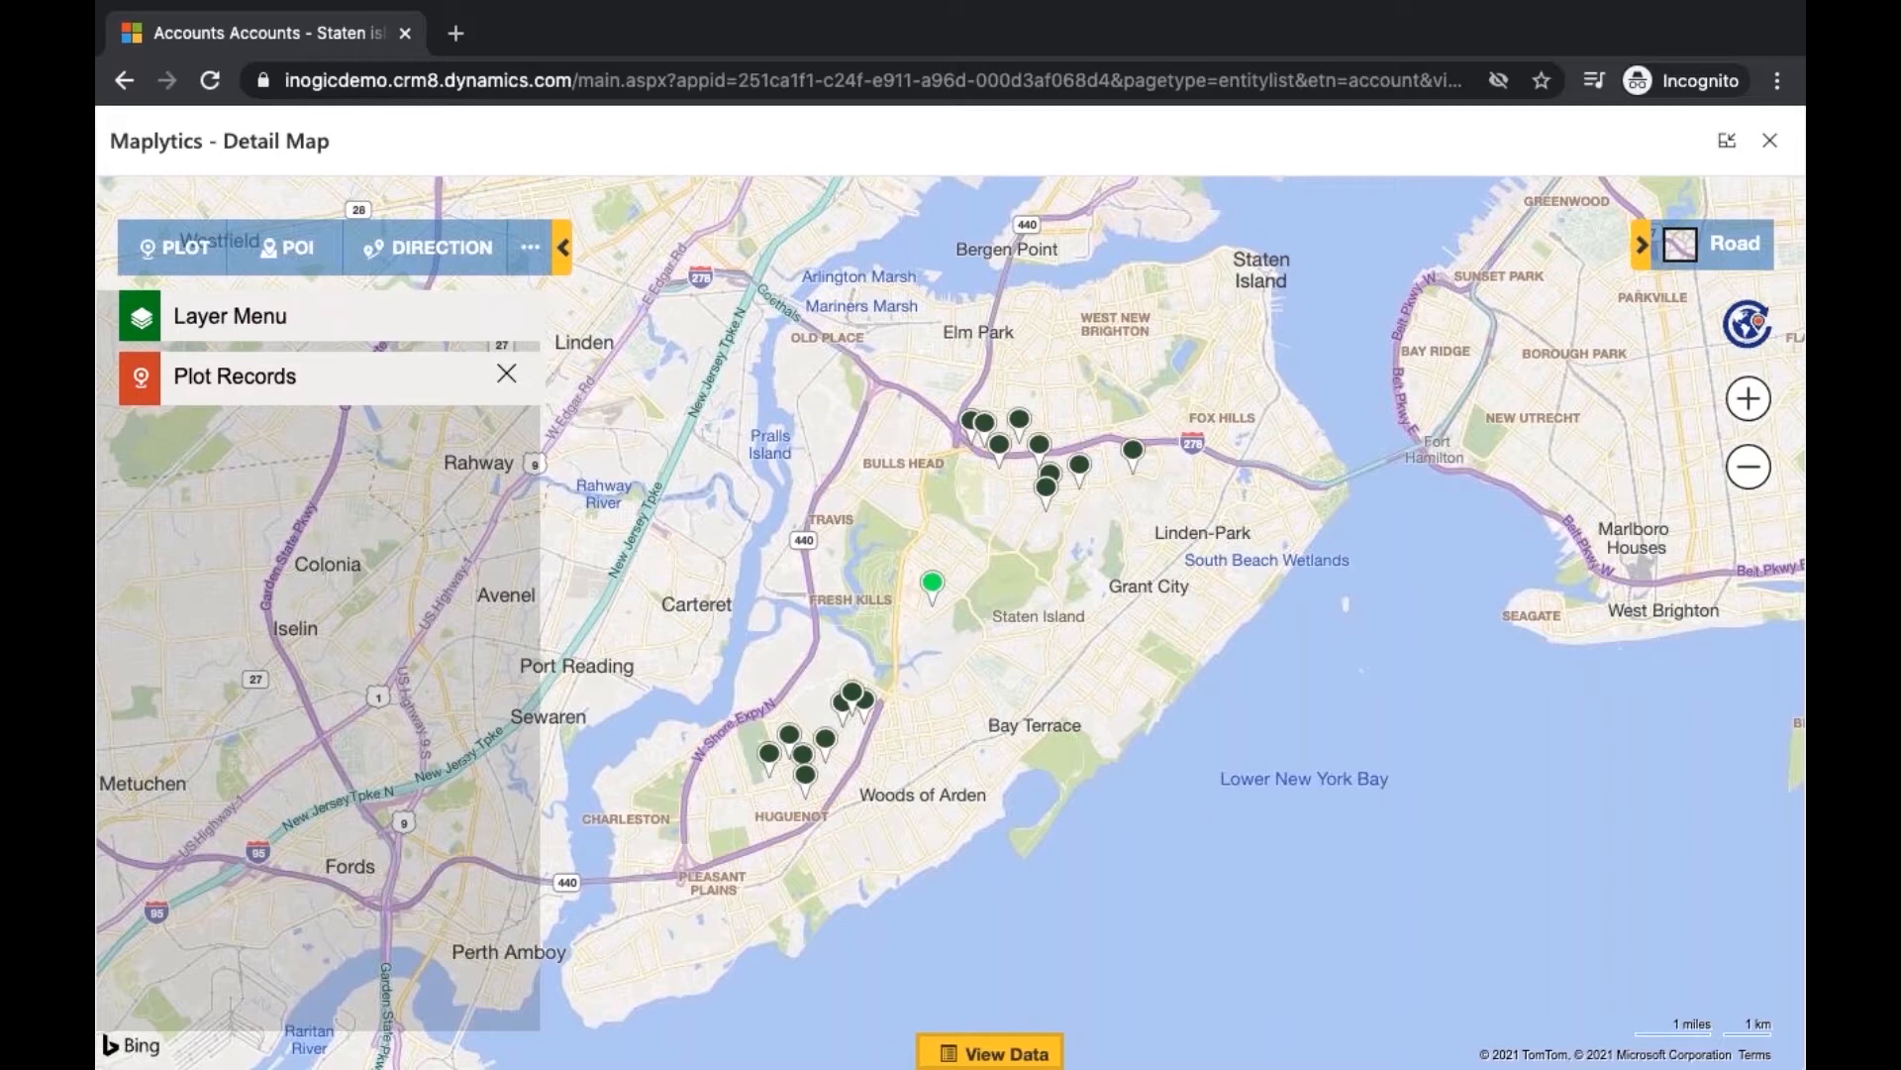
Show the data of the plotted accounts and start Auto Scheduling for all selected records, agreeing to clear the plotted data
click(990, 1051)
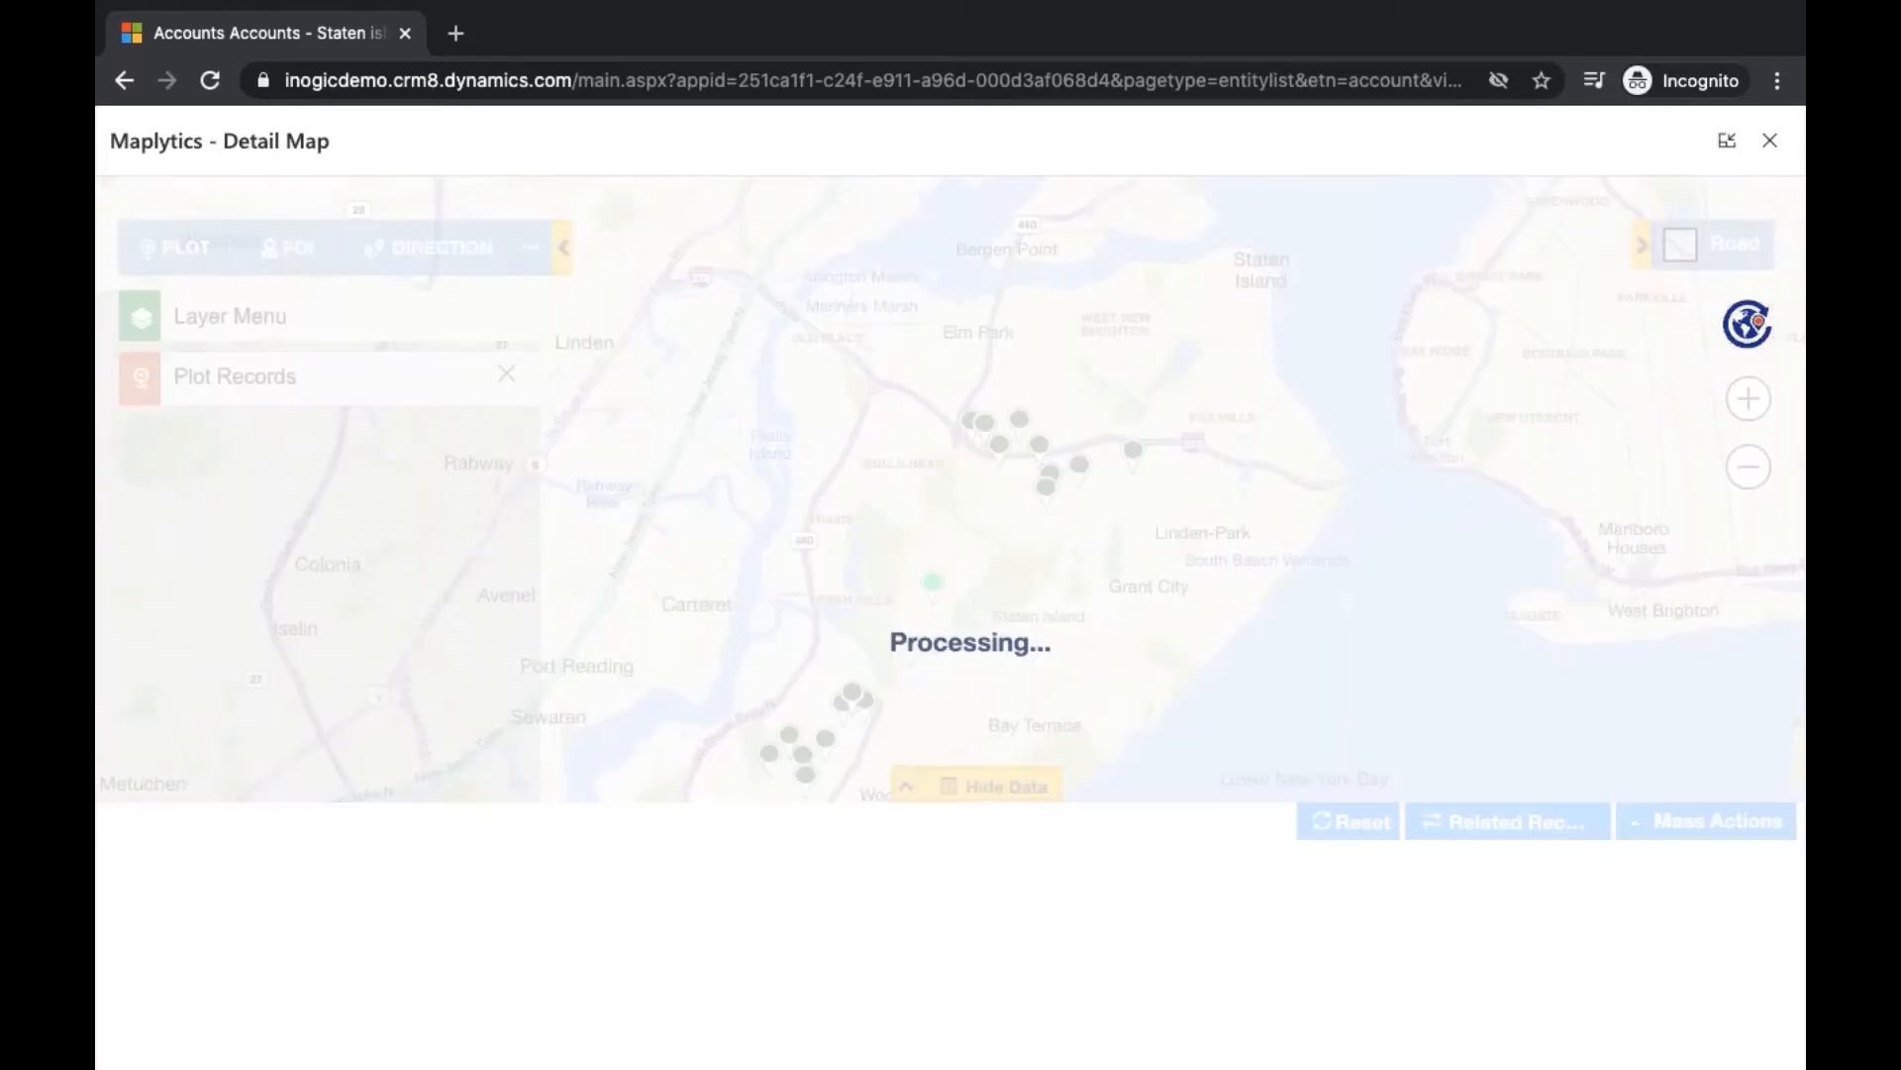
click(1692, 835)
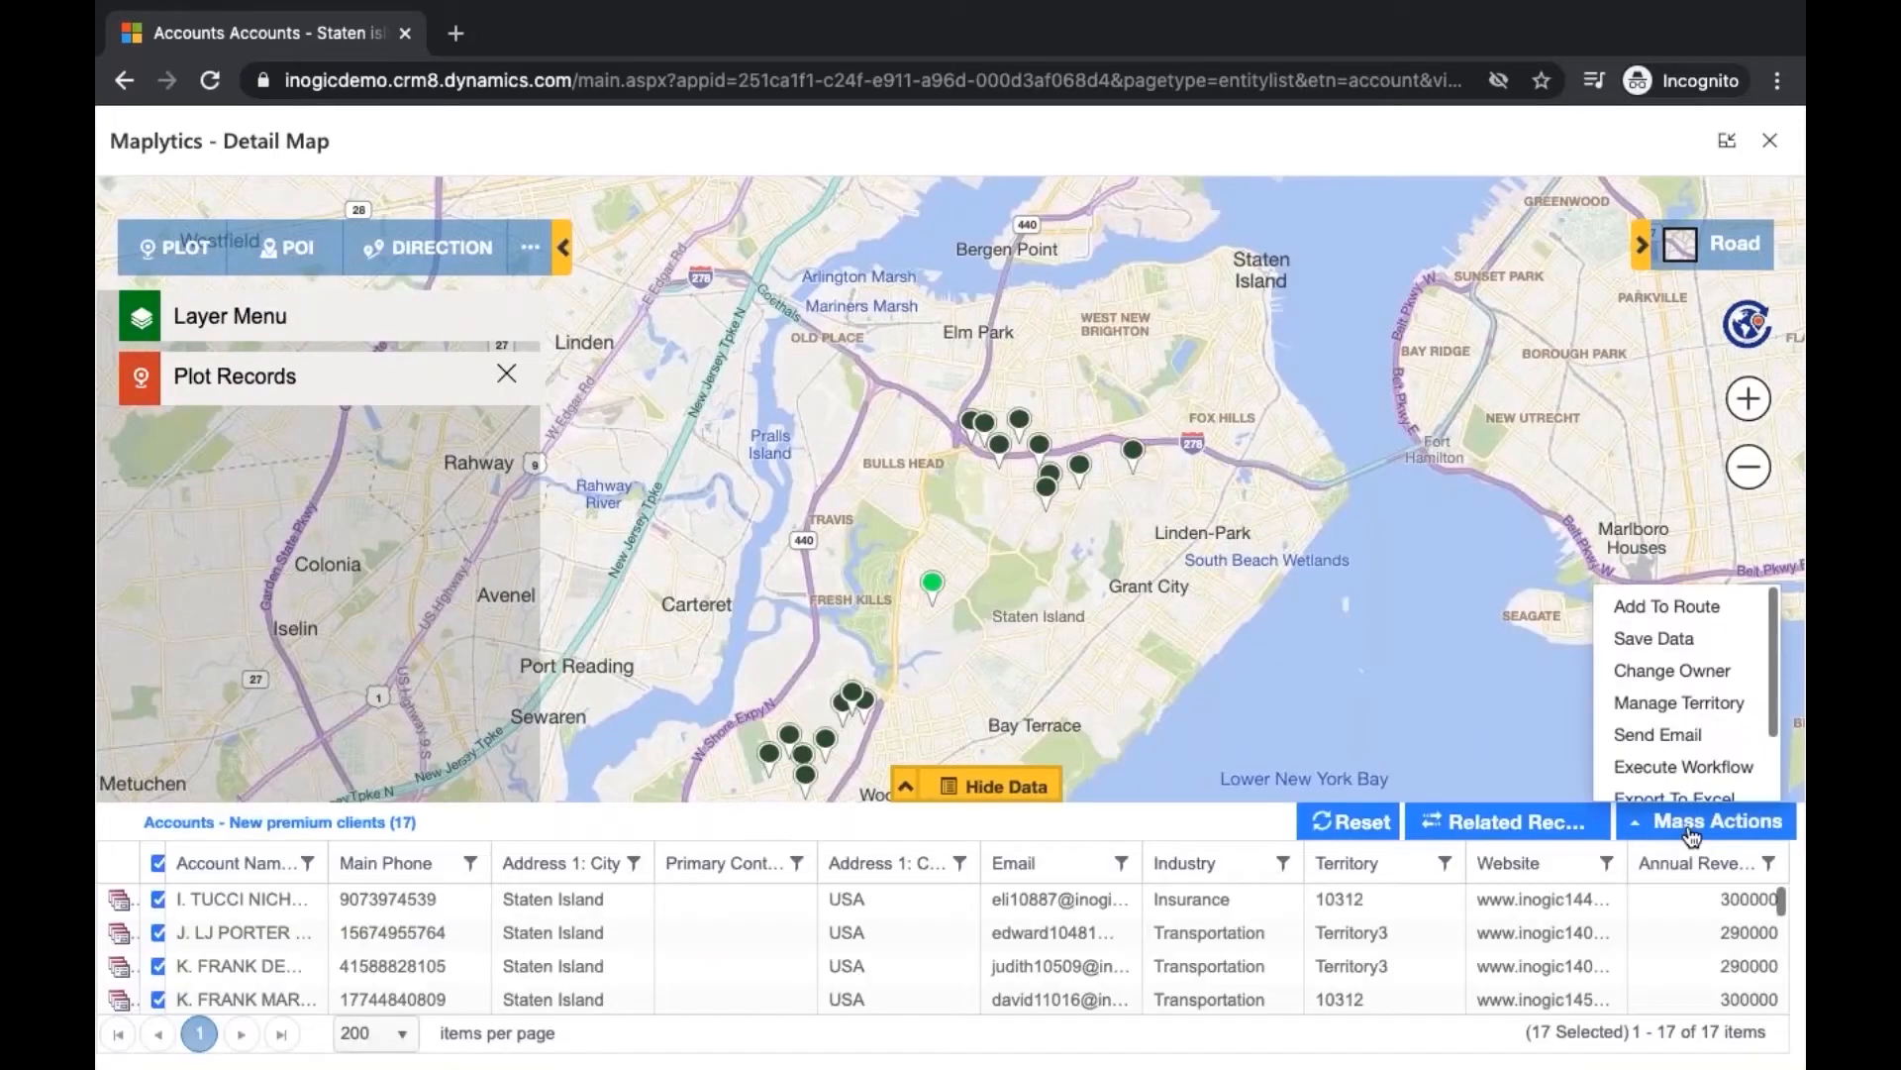
click(1691, 835)
click(1698, 844)
scroll(1696, 797, down, 1)
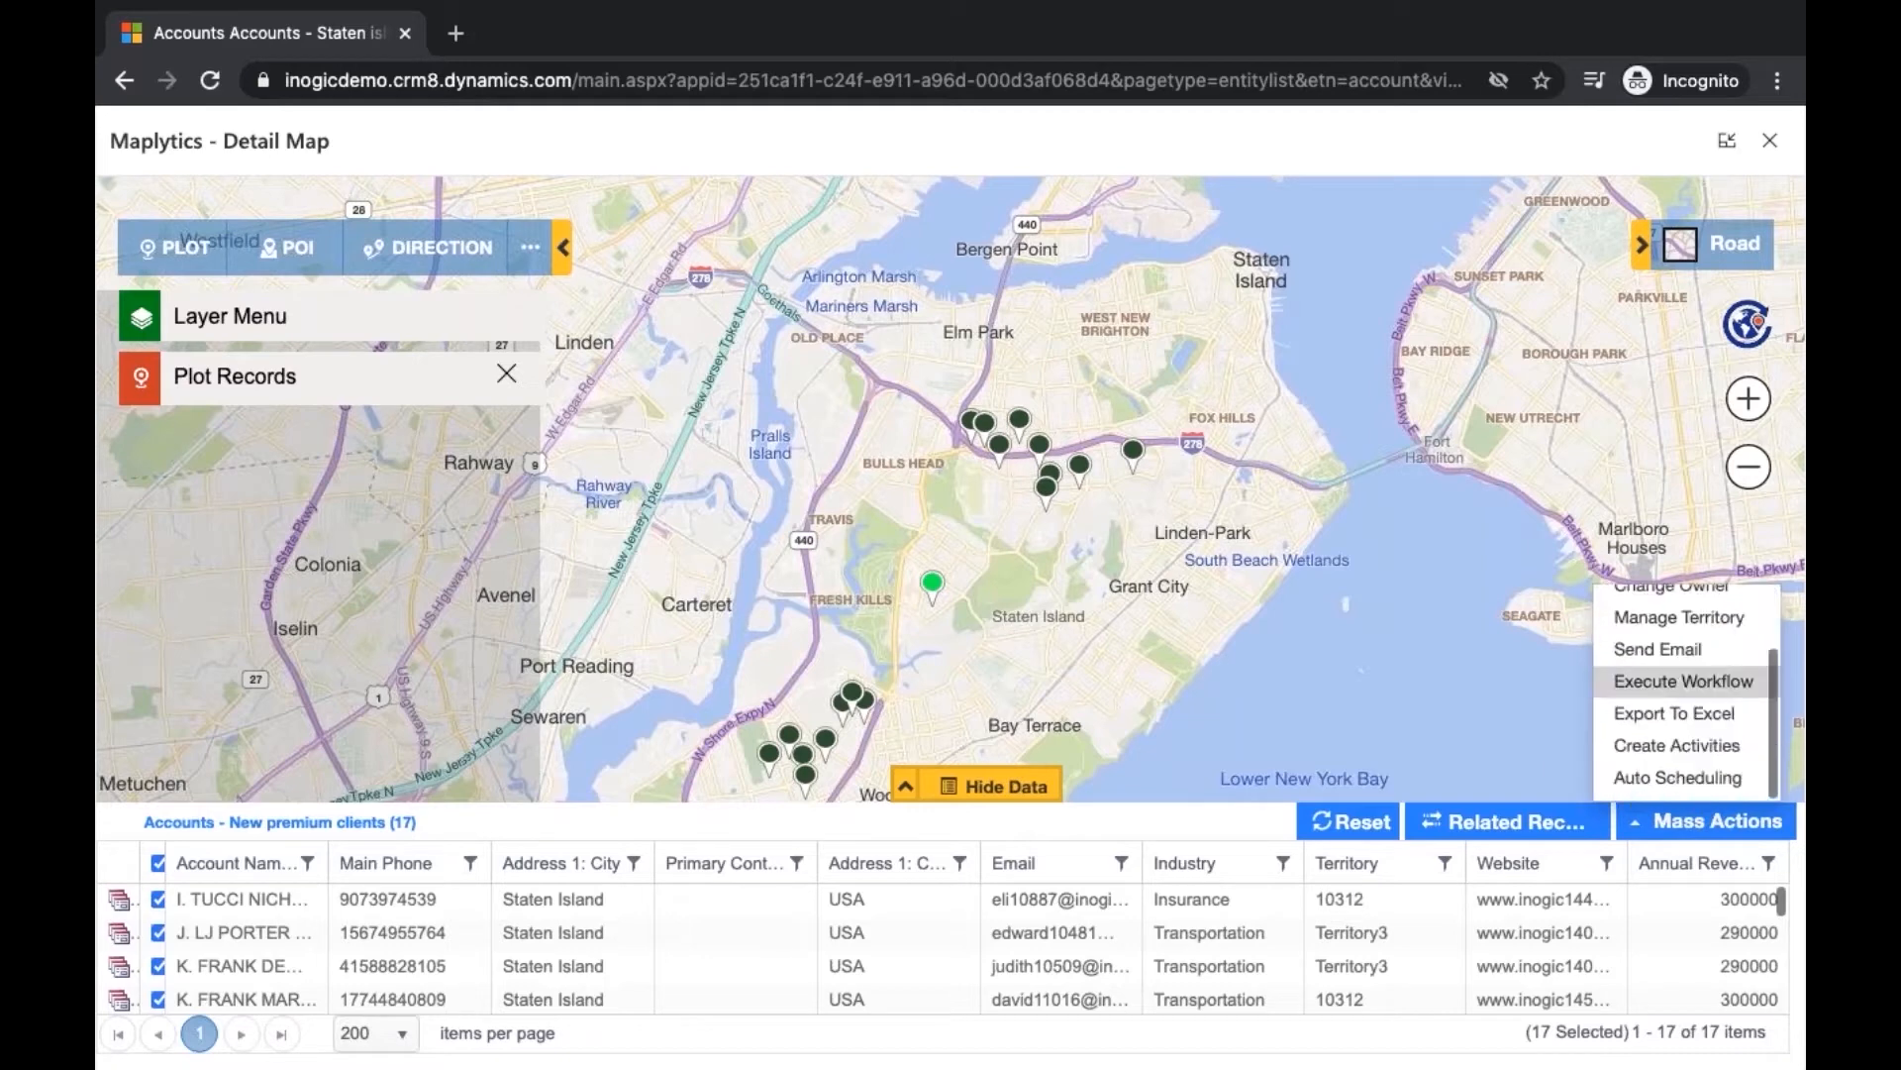
click(1680, 777)
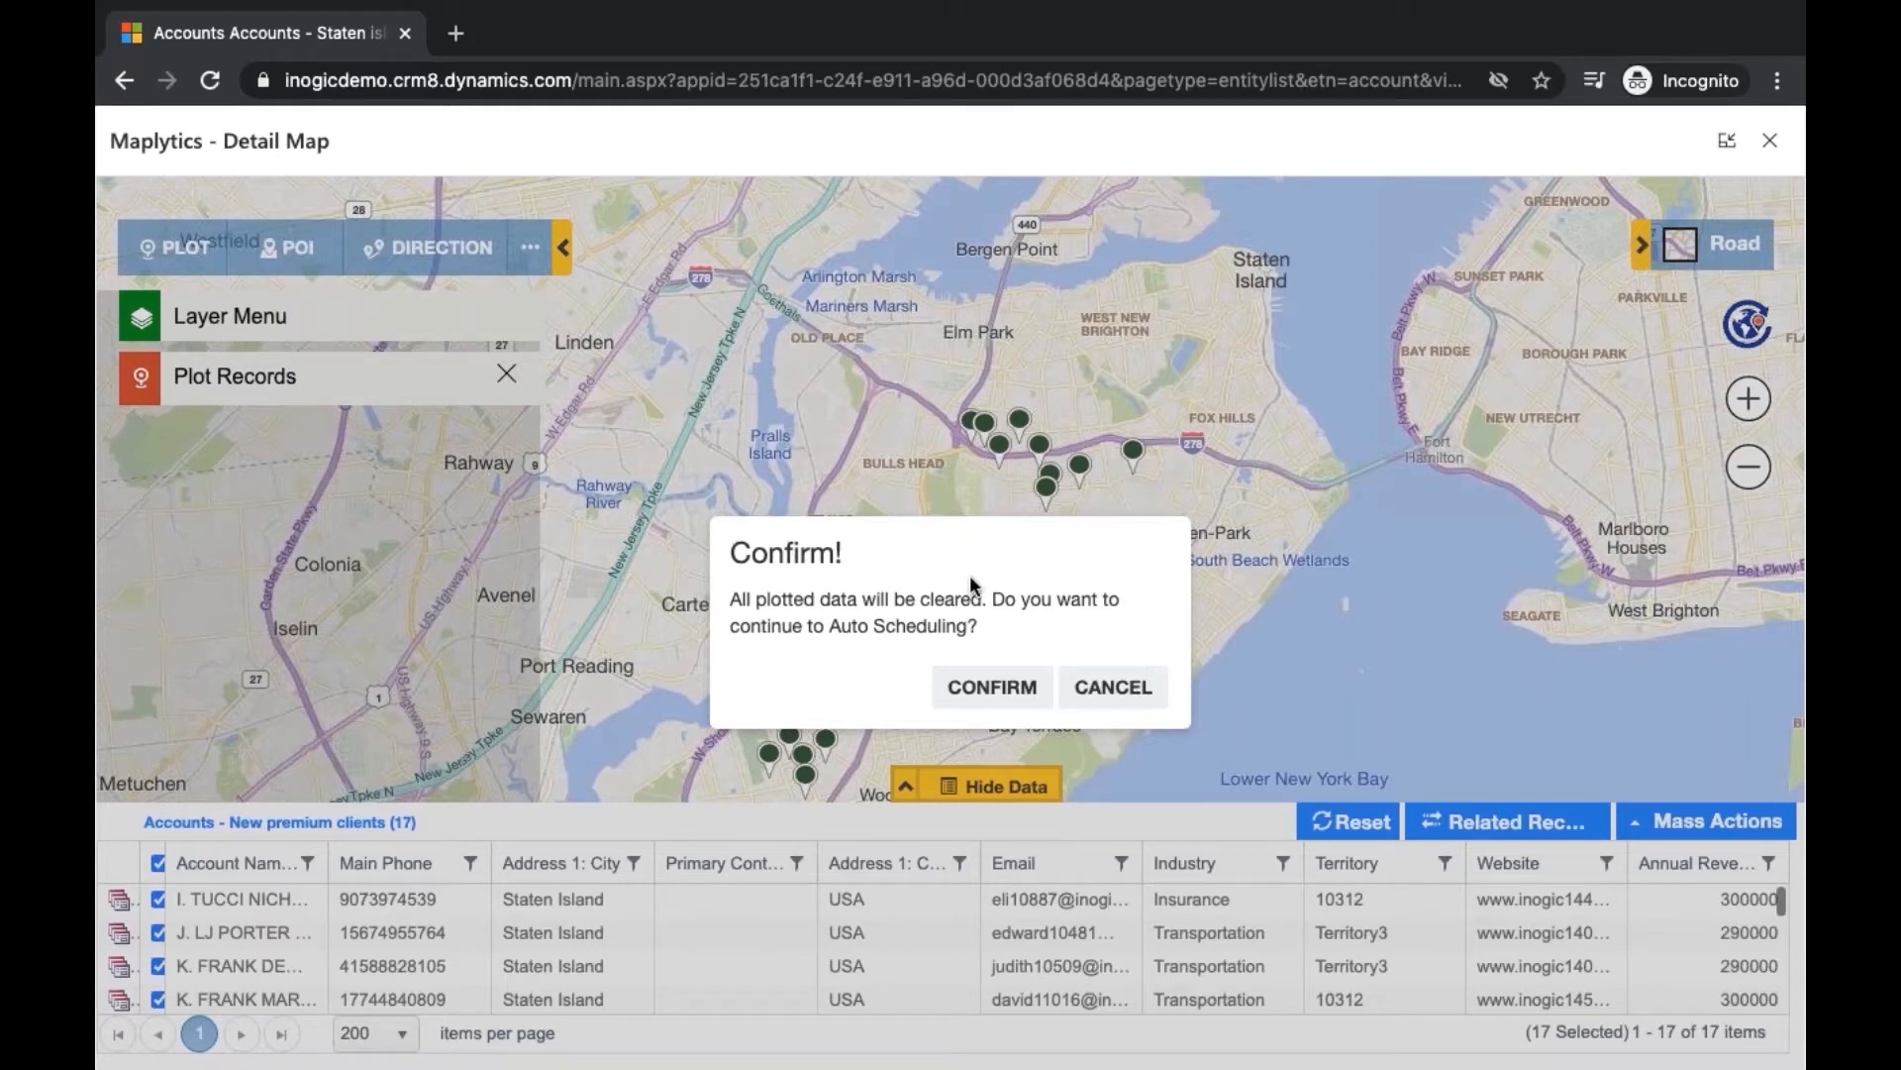
click(986, 690)
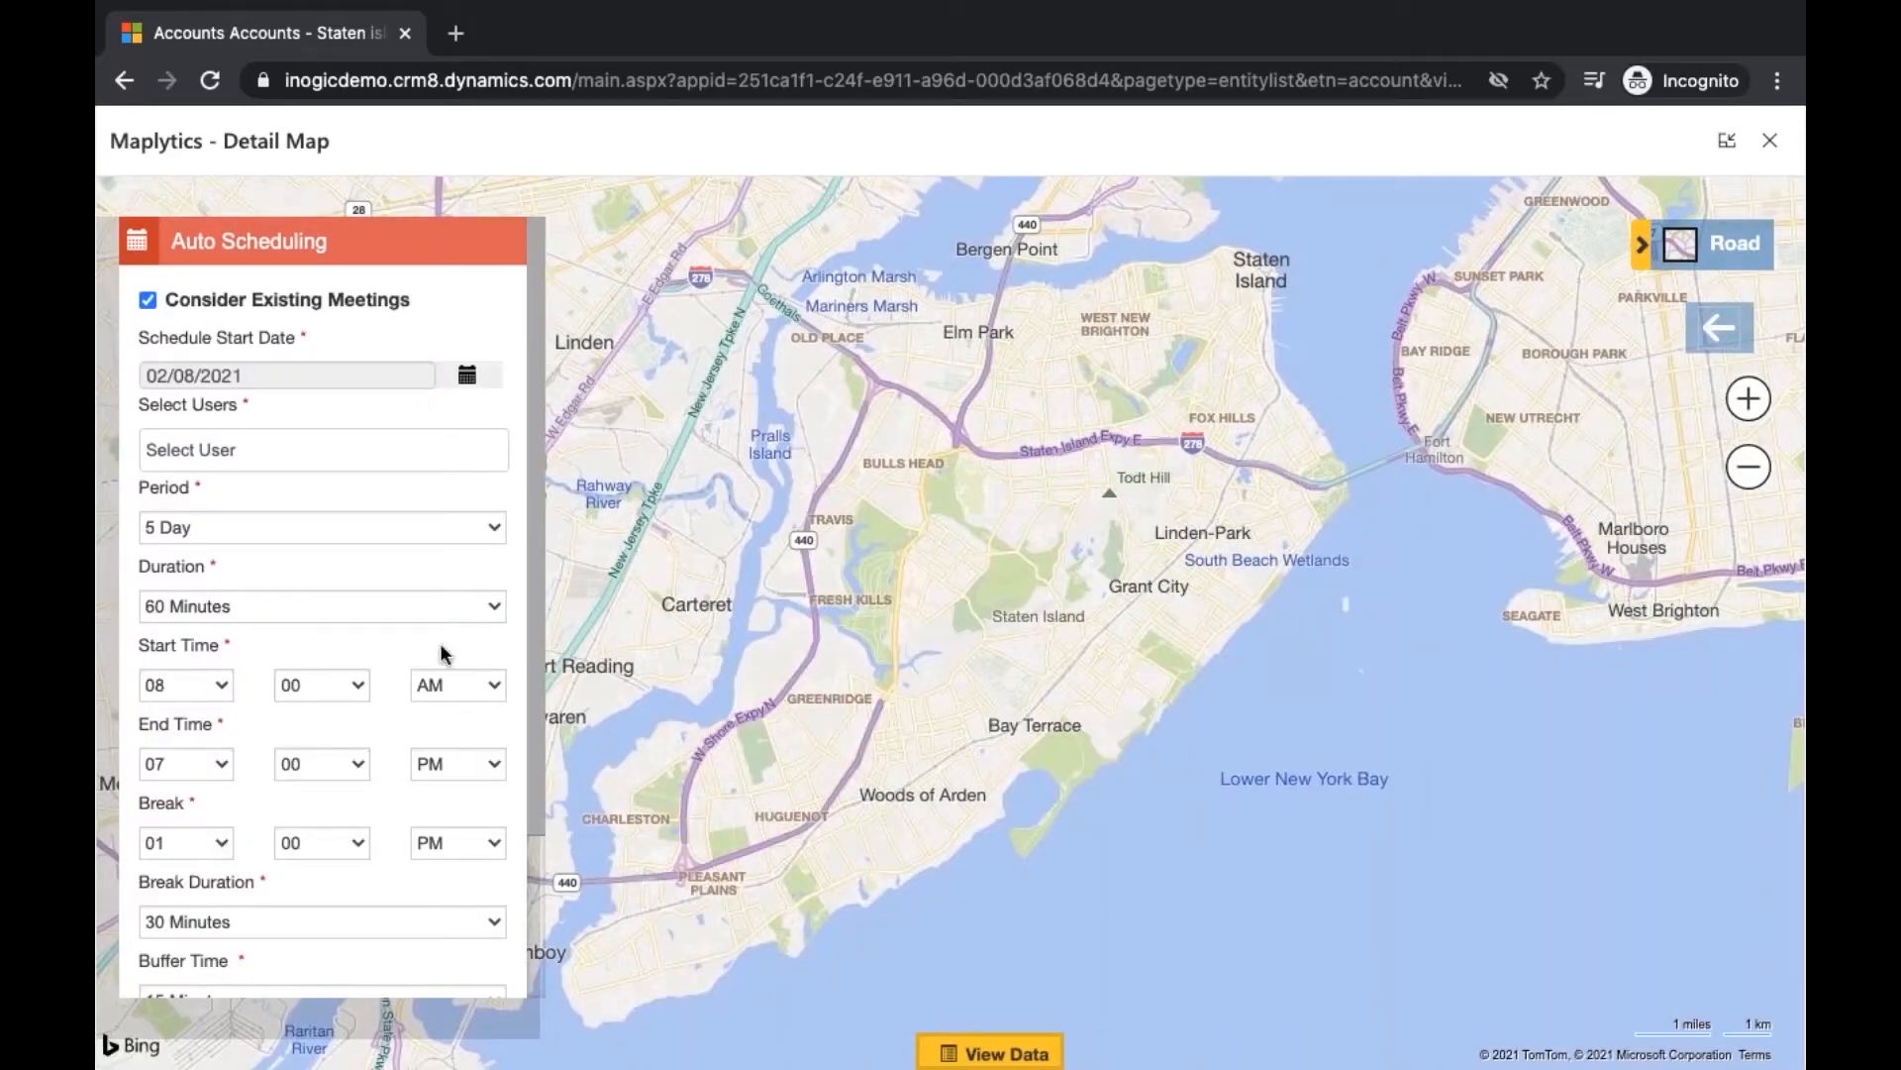
Review the Auto Scheduling settings and select the first two listed users for the schedule
scroll(441, 654, down, 2)
scroll(440, 653, up, 2)
scroll(309, 793, down, 2)
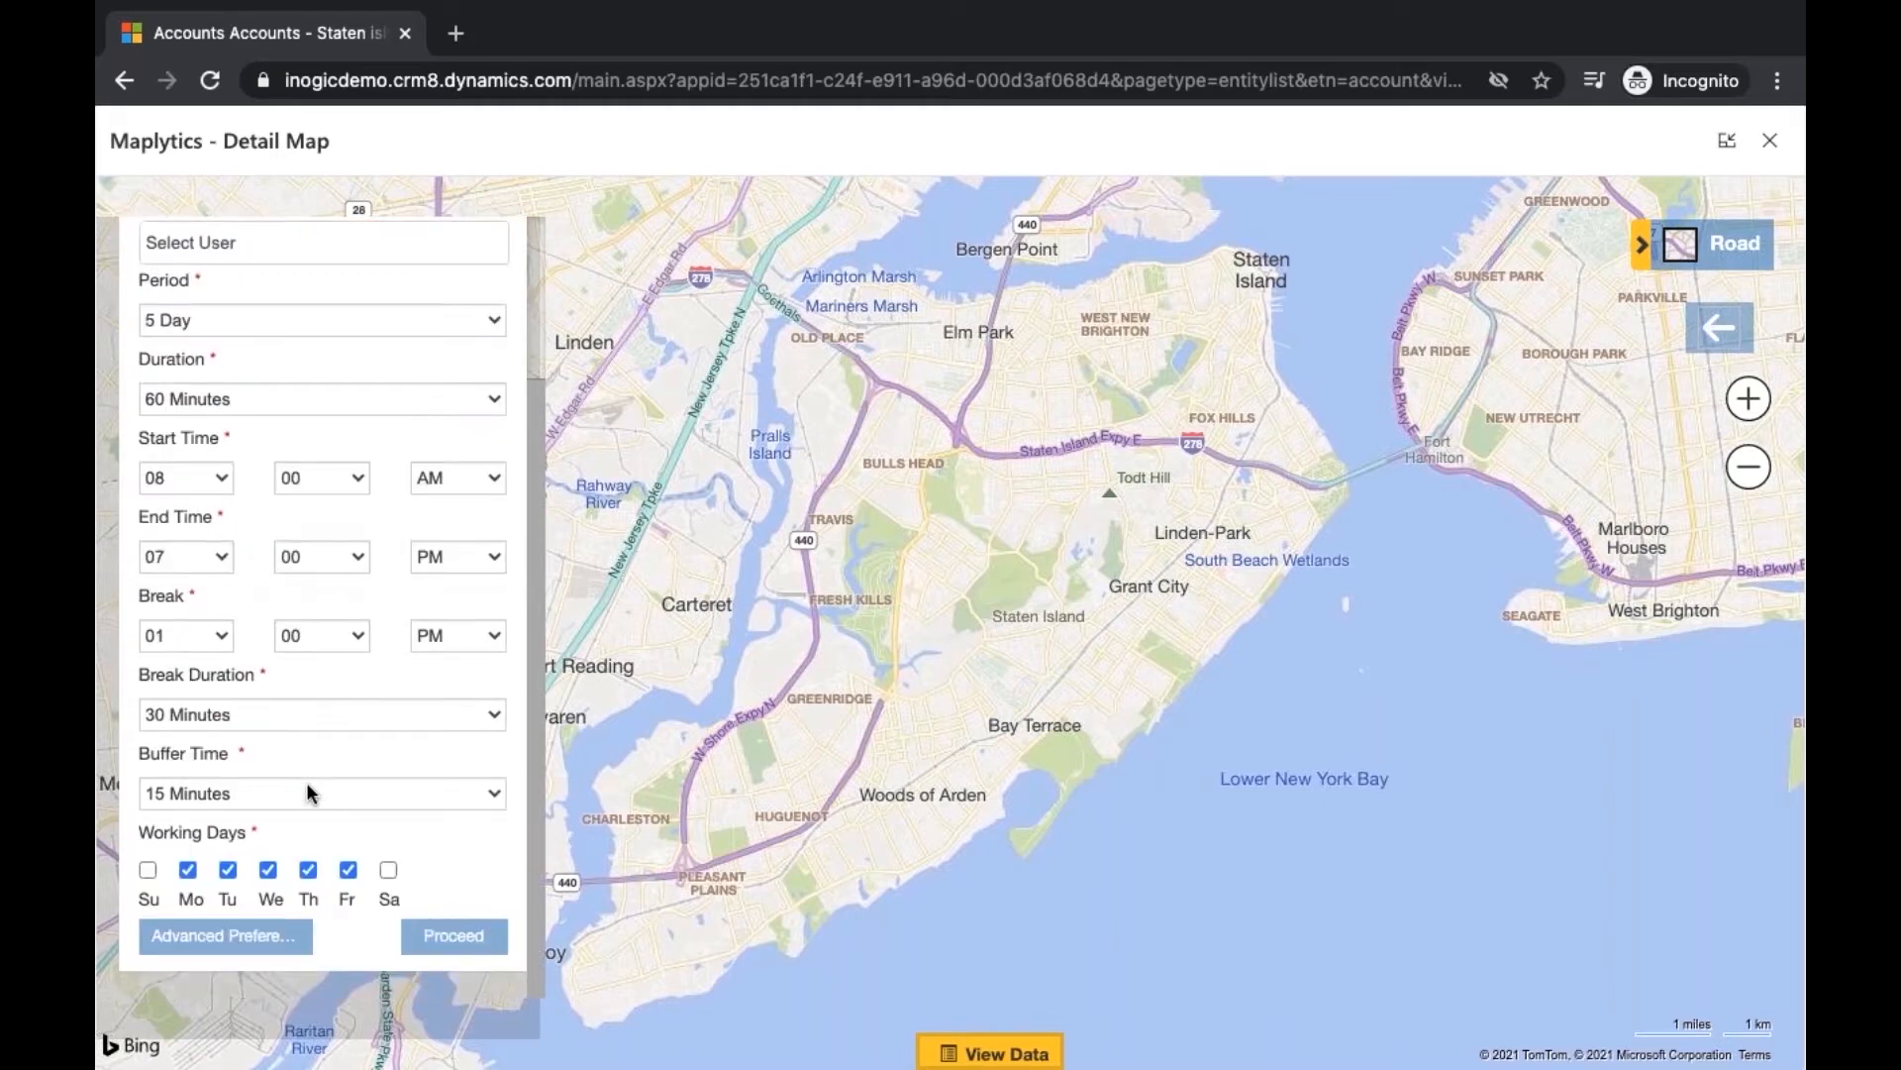
scroll(306, 789, up, 2)
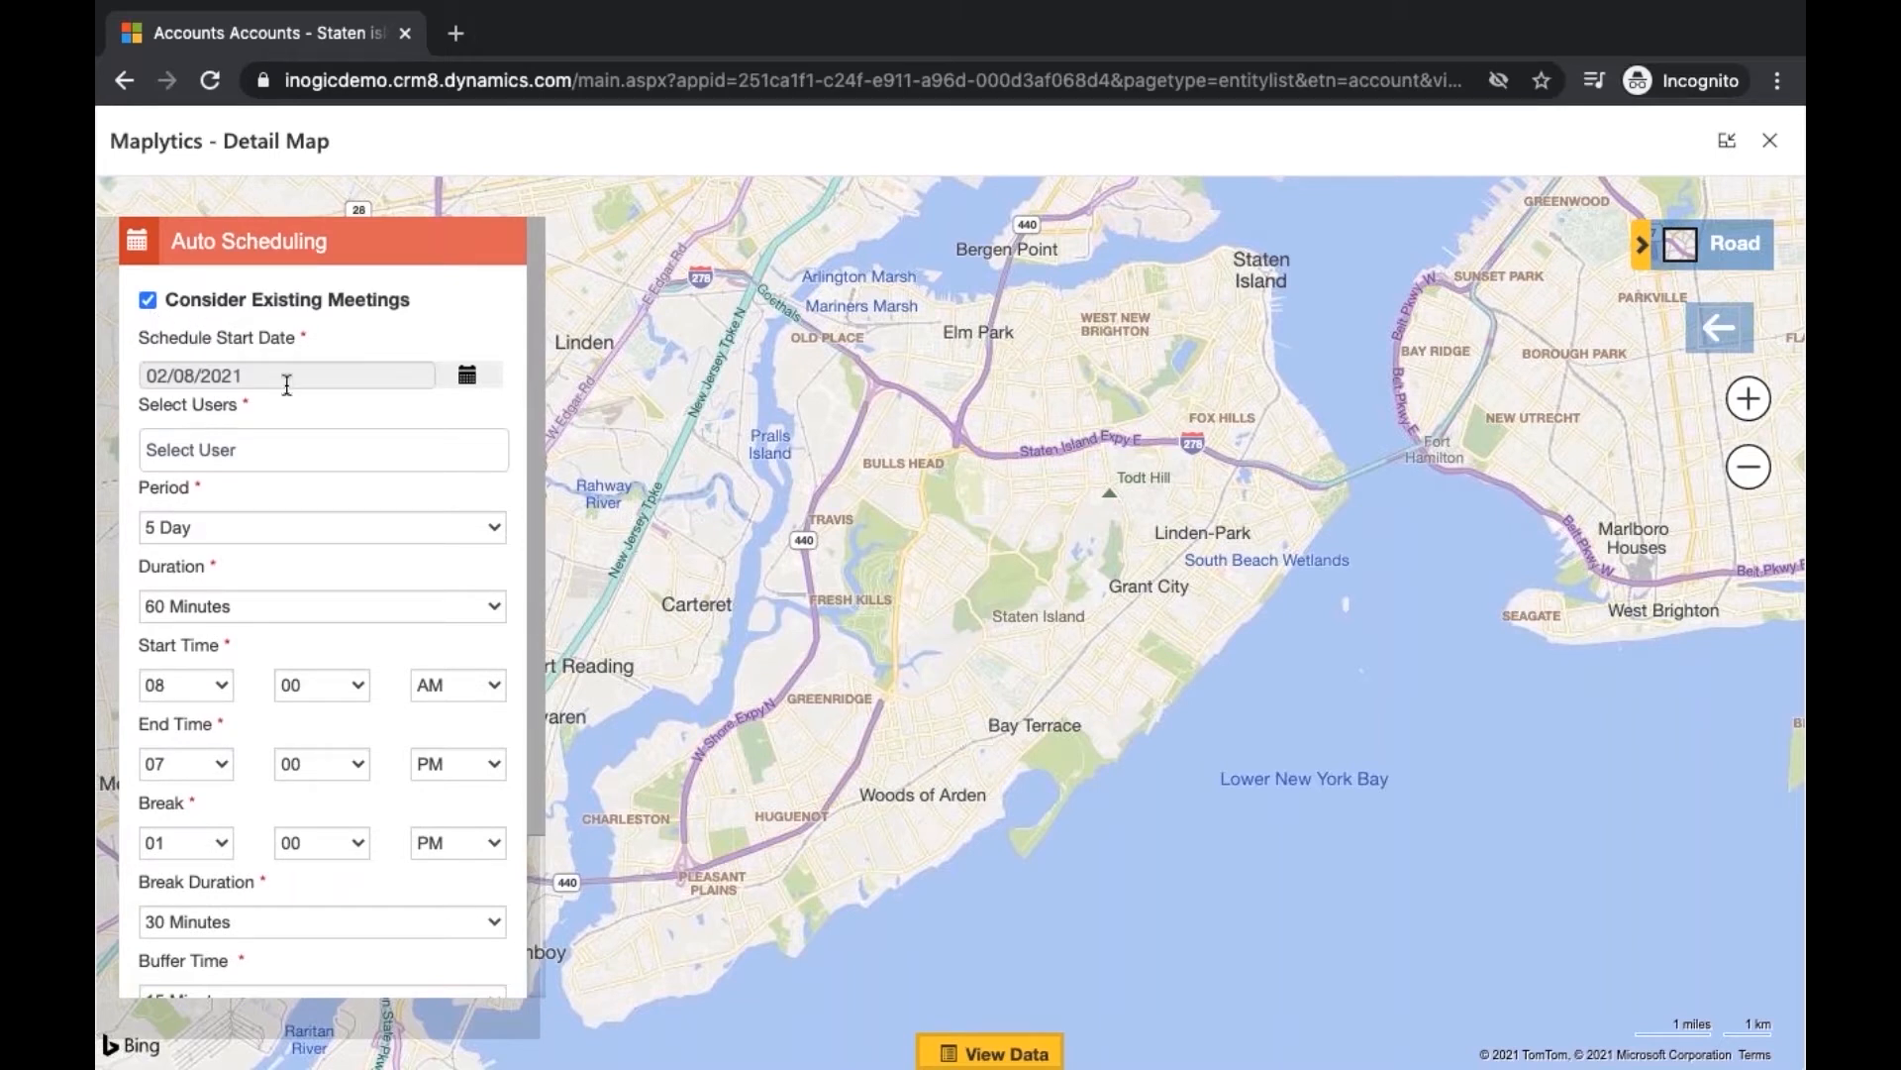
click(342, 443)
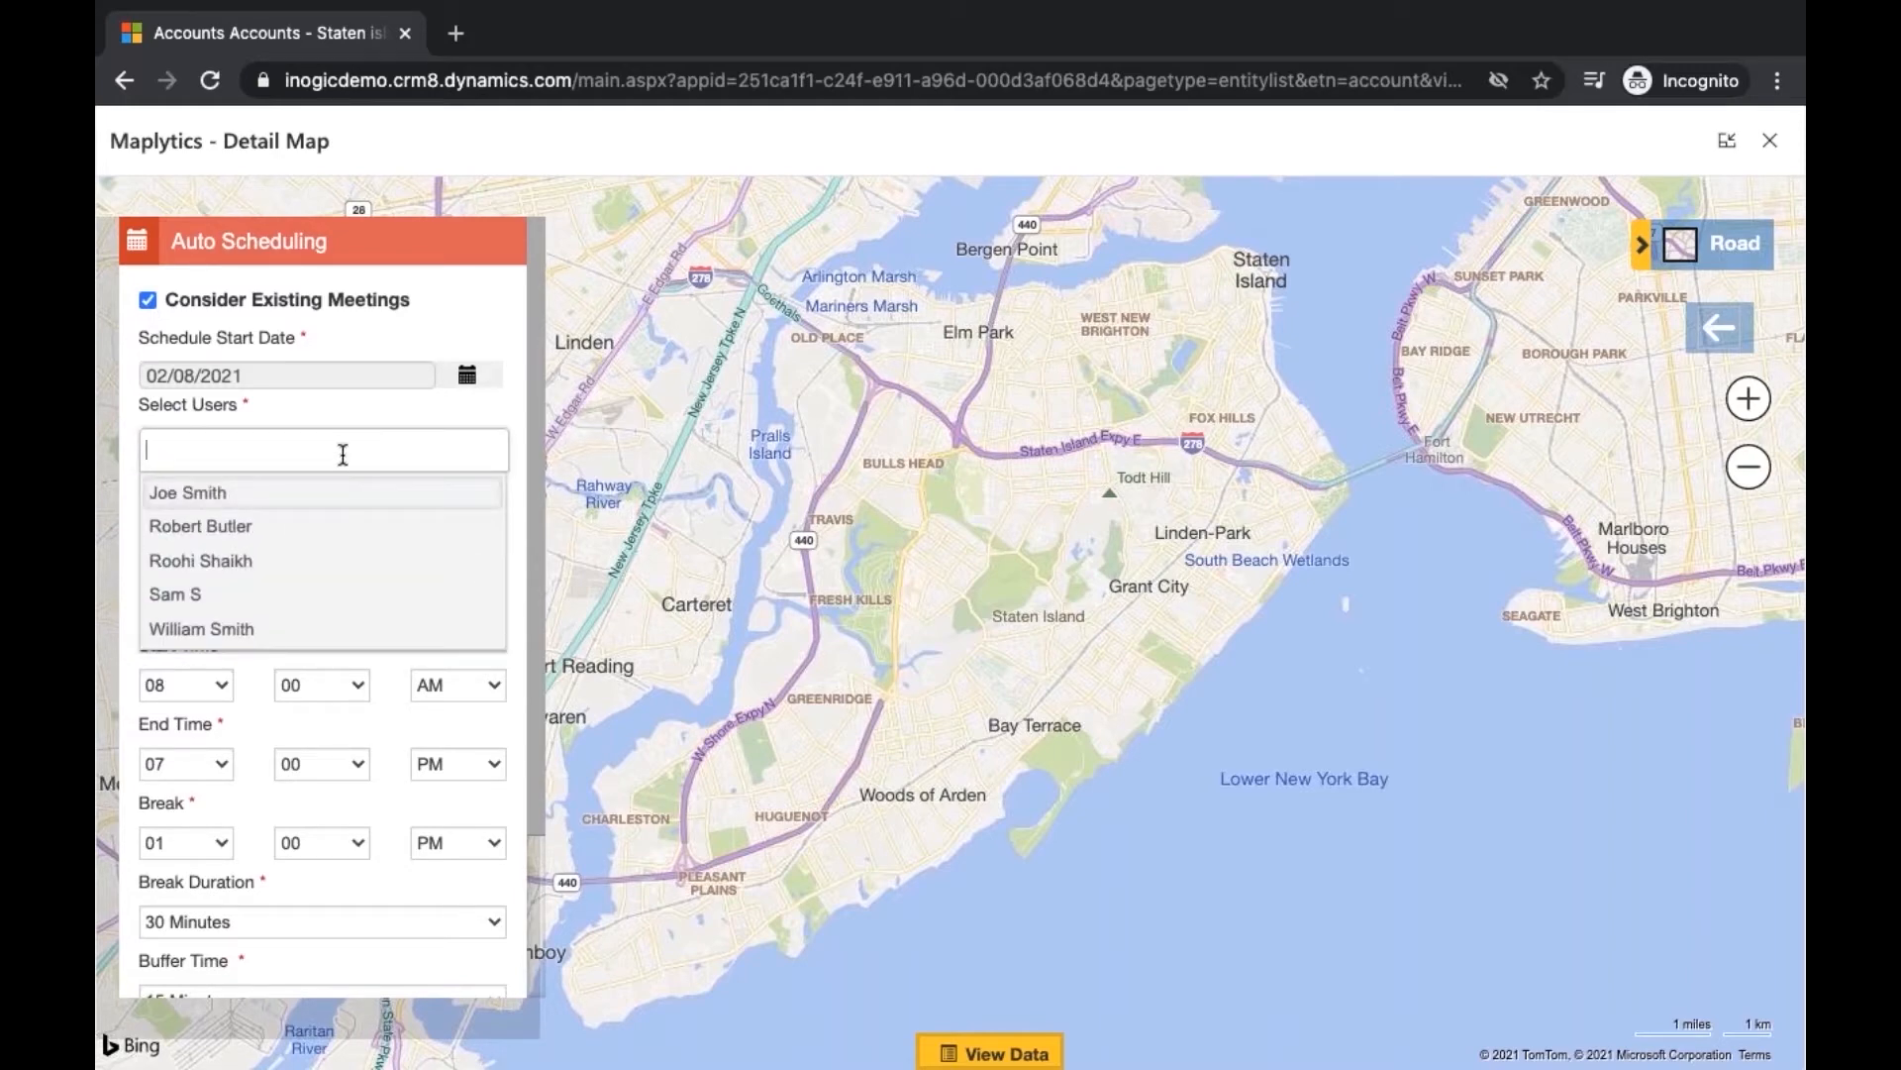
click(347, 491)
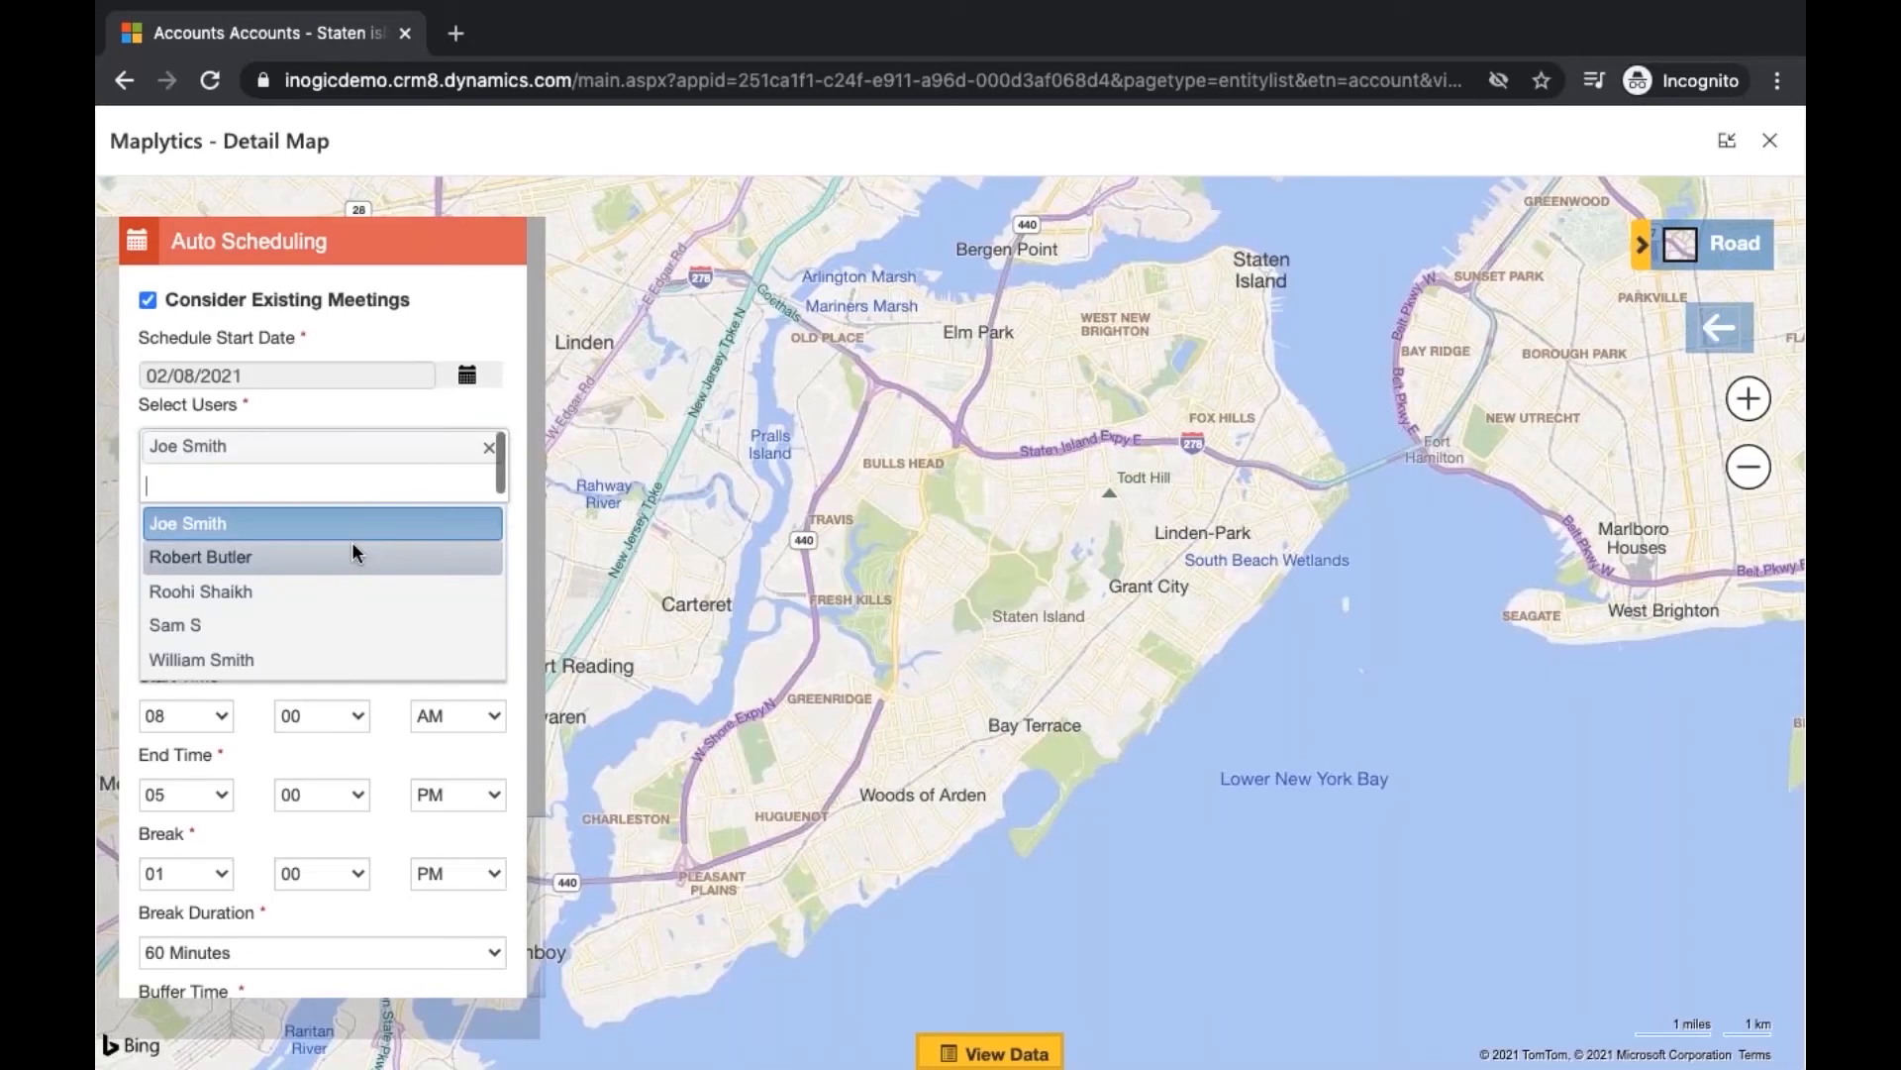
click(353, 550)
click(484, 412)
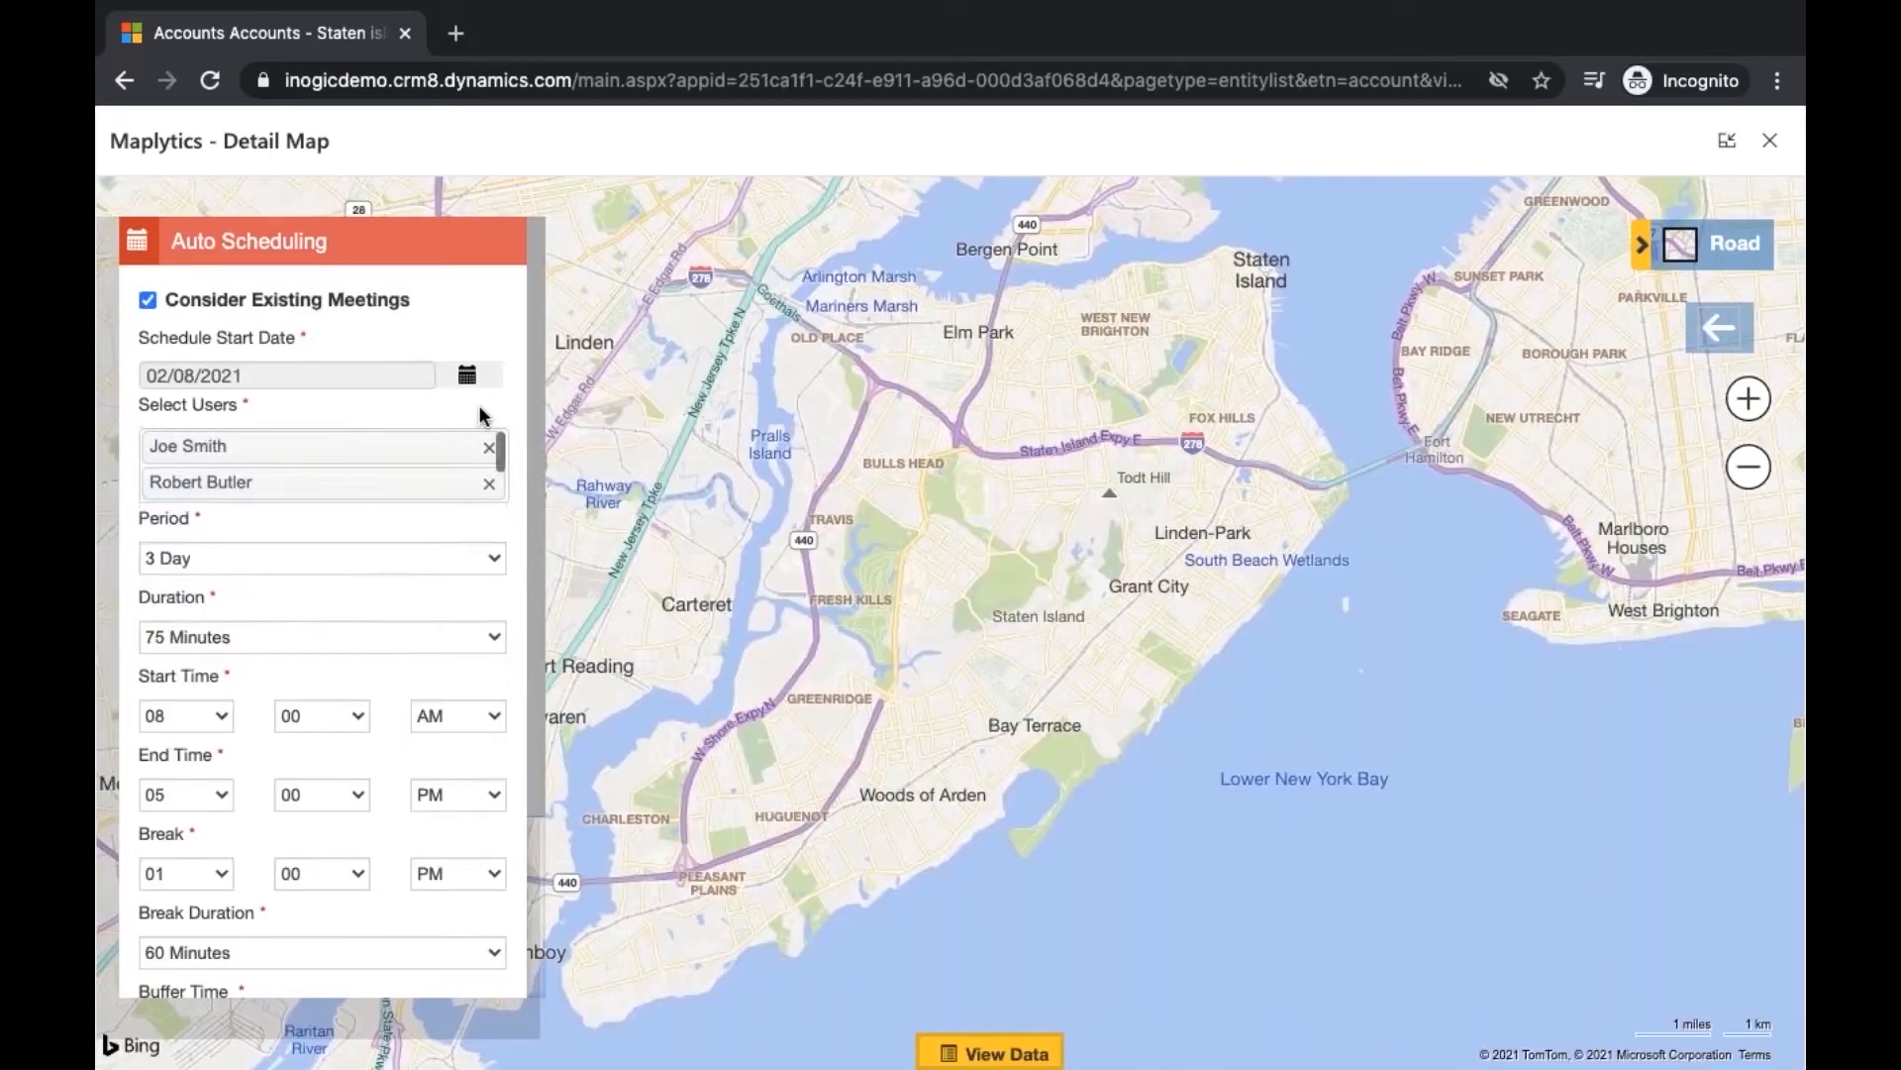
In the advanced preferences, view the first user's origin and destination addresses and set Meetings Per Day to 5
scroll(307, 554, down, 3)
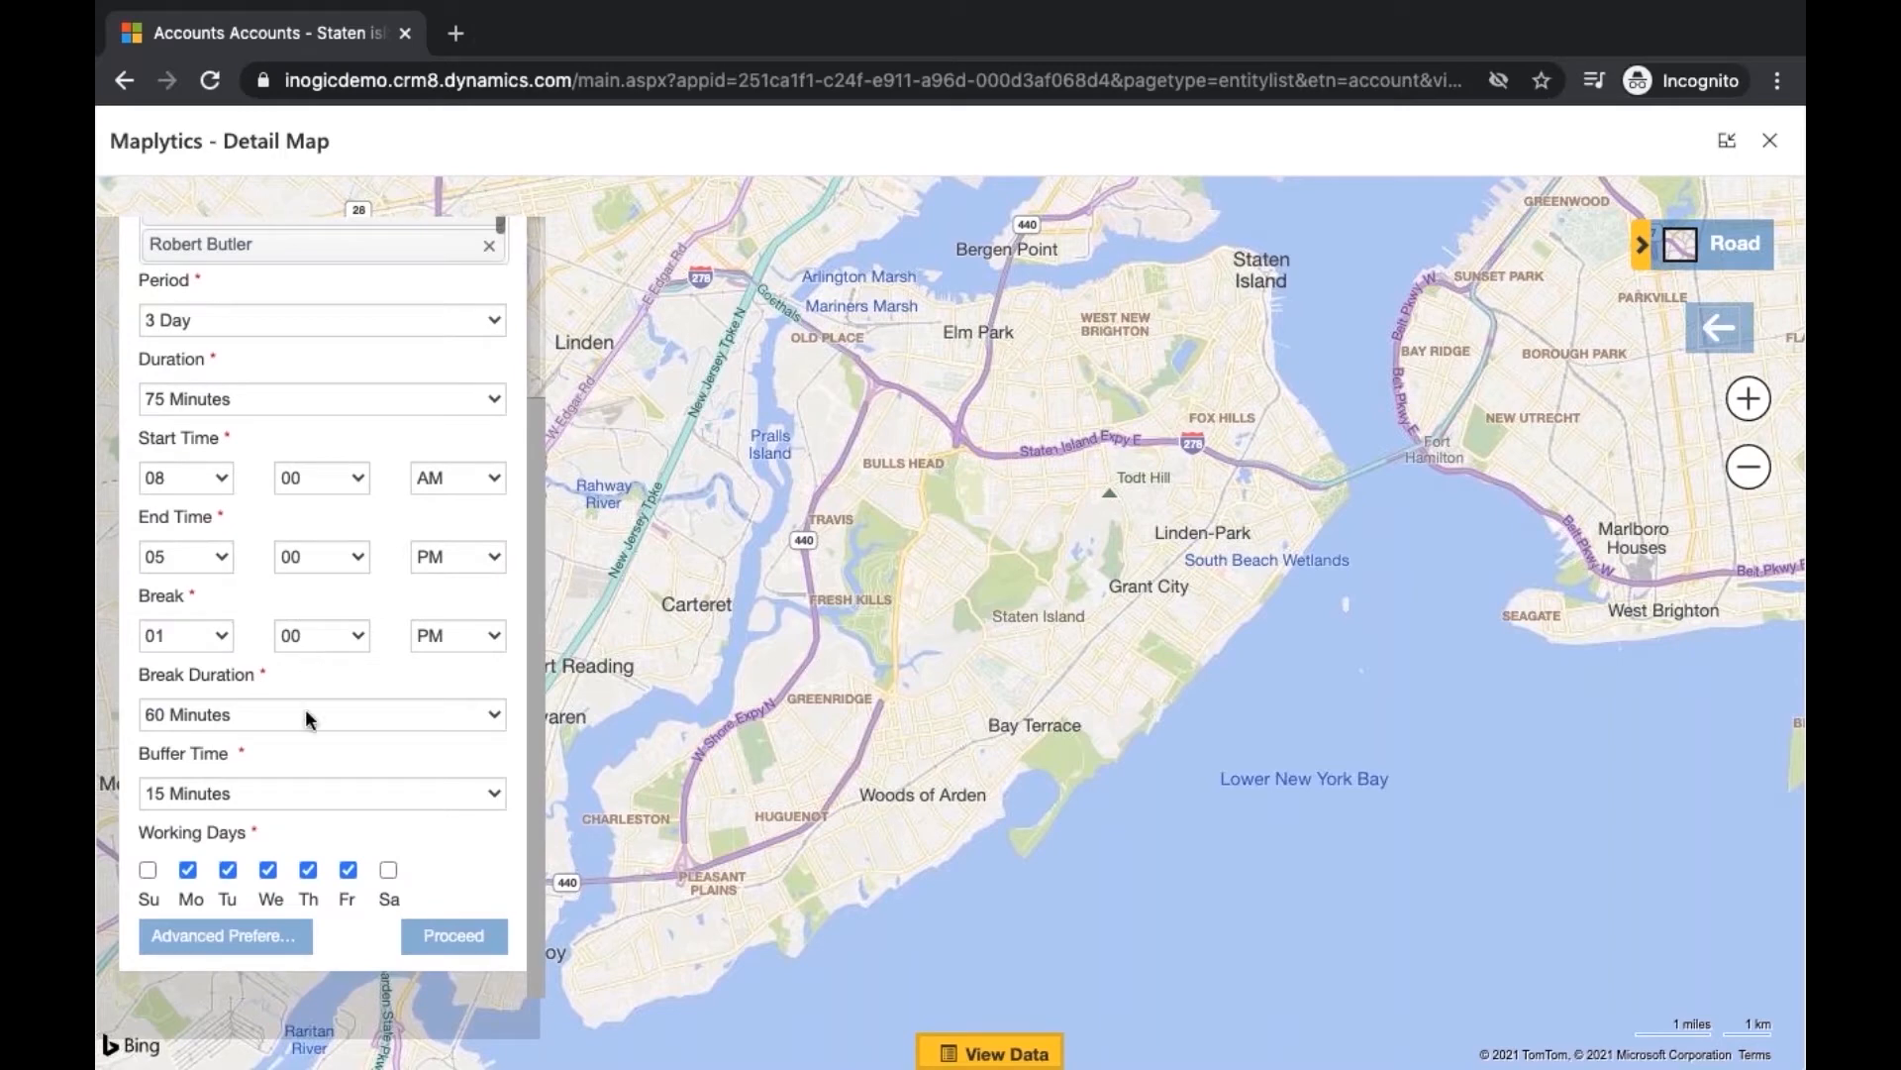
click(302, 938)
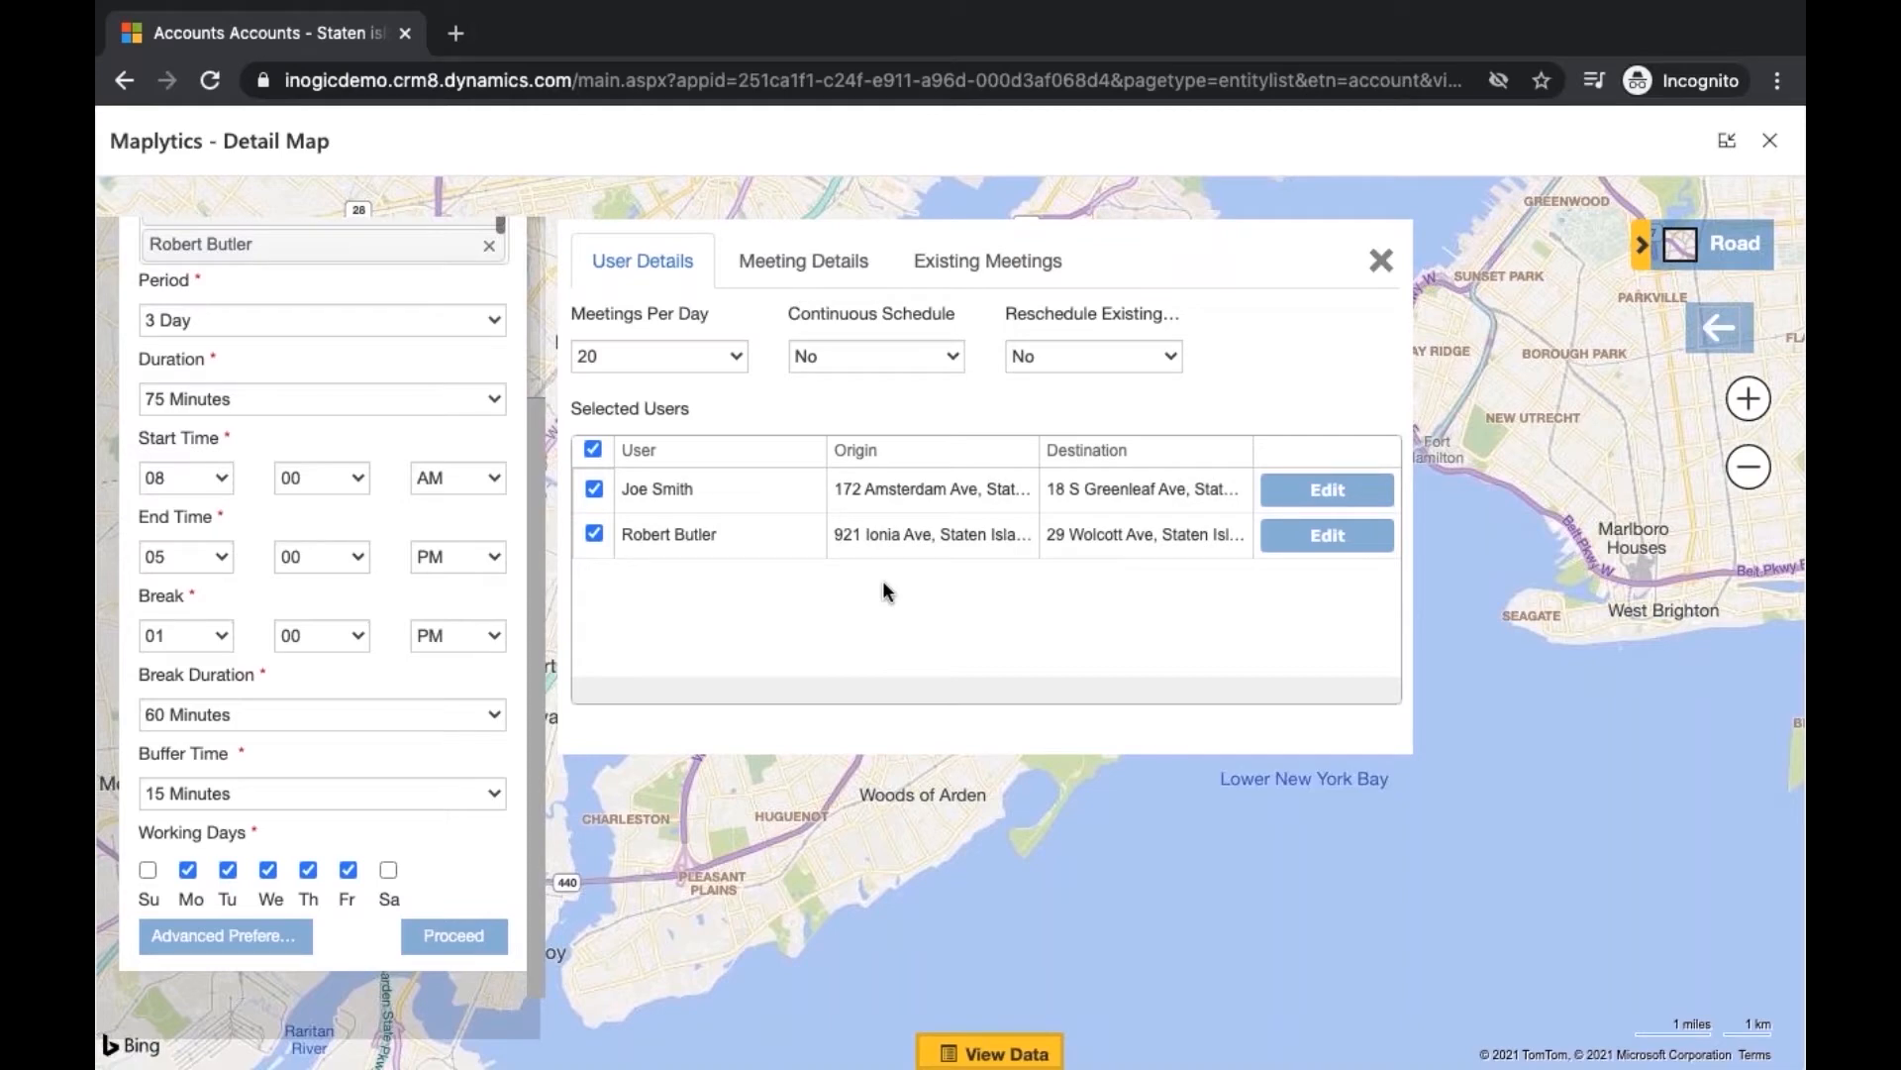
click(1325, 489)
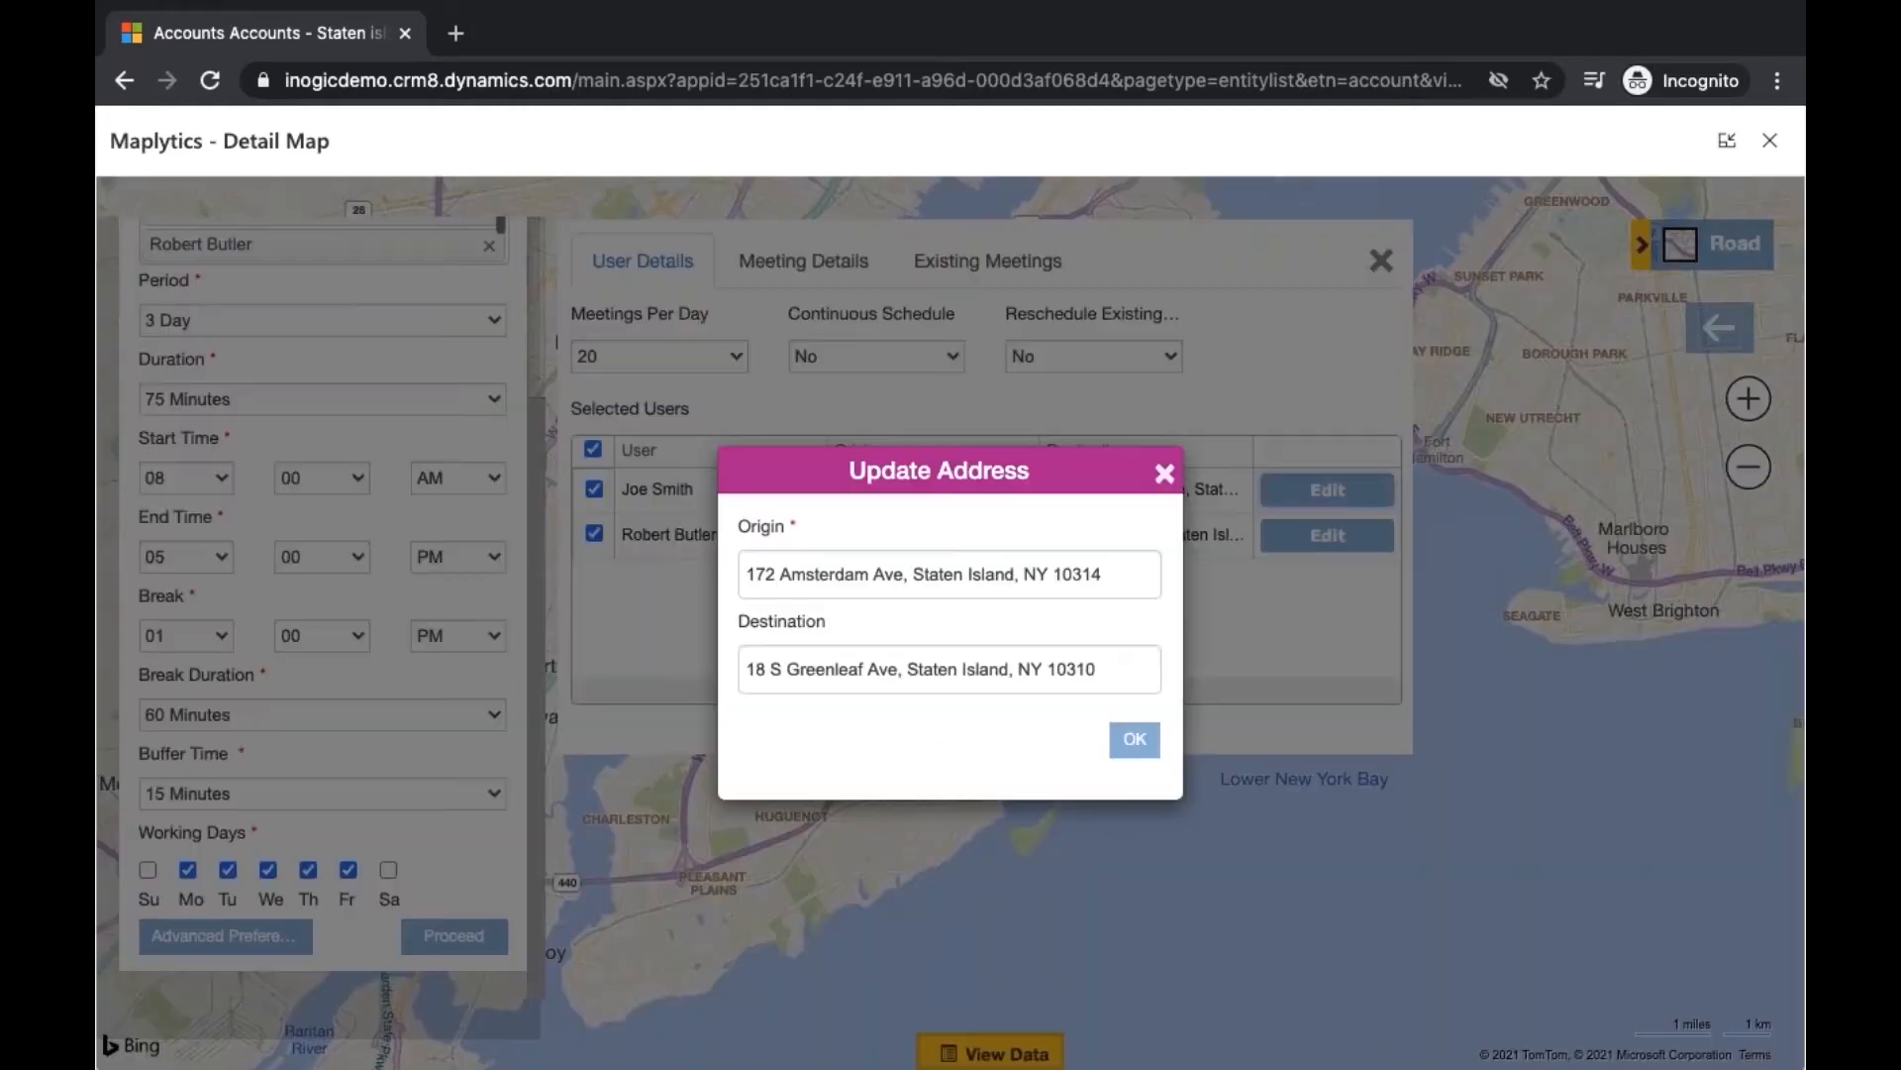
click(1165, 474)
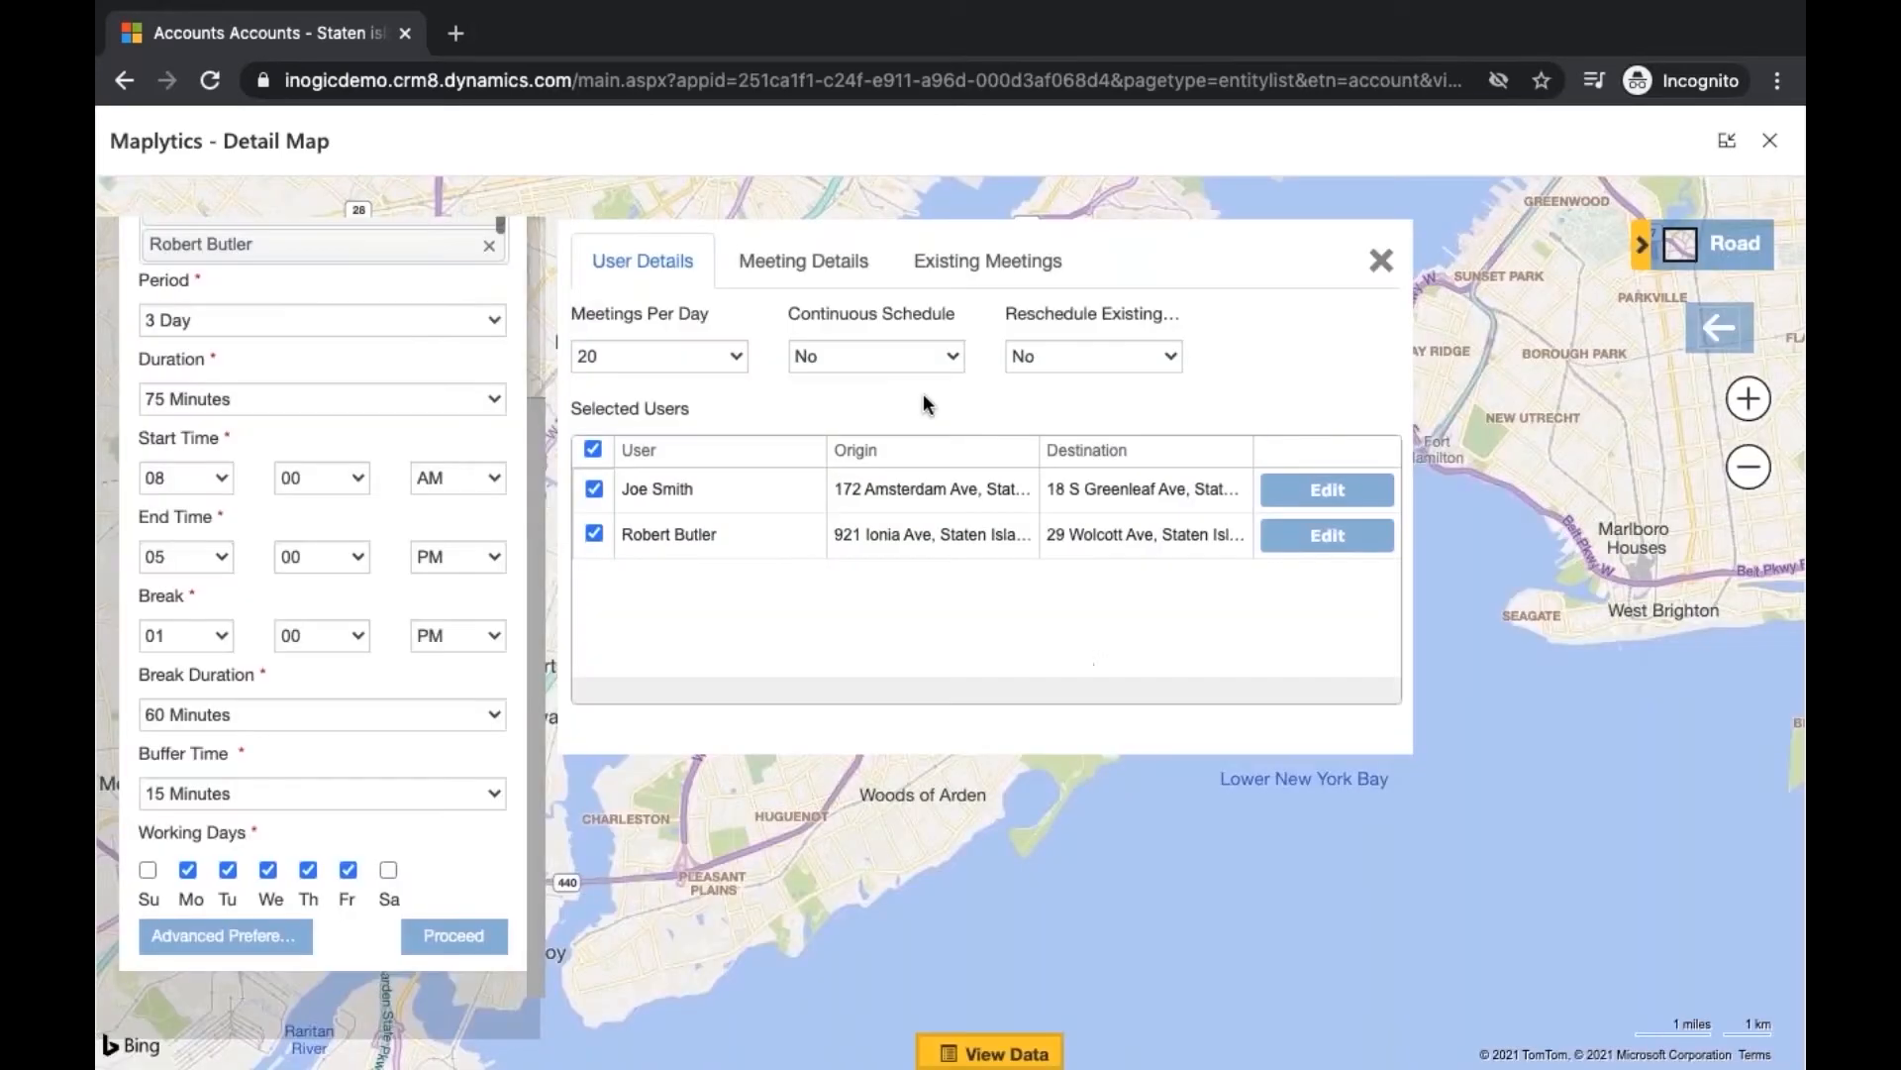
click(735, 357)
scroll(668, 213, up, 3)
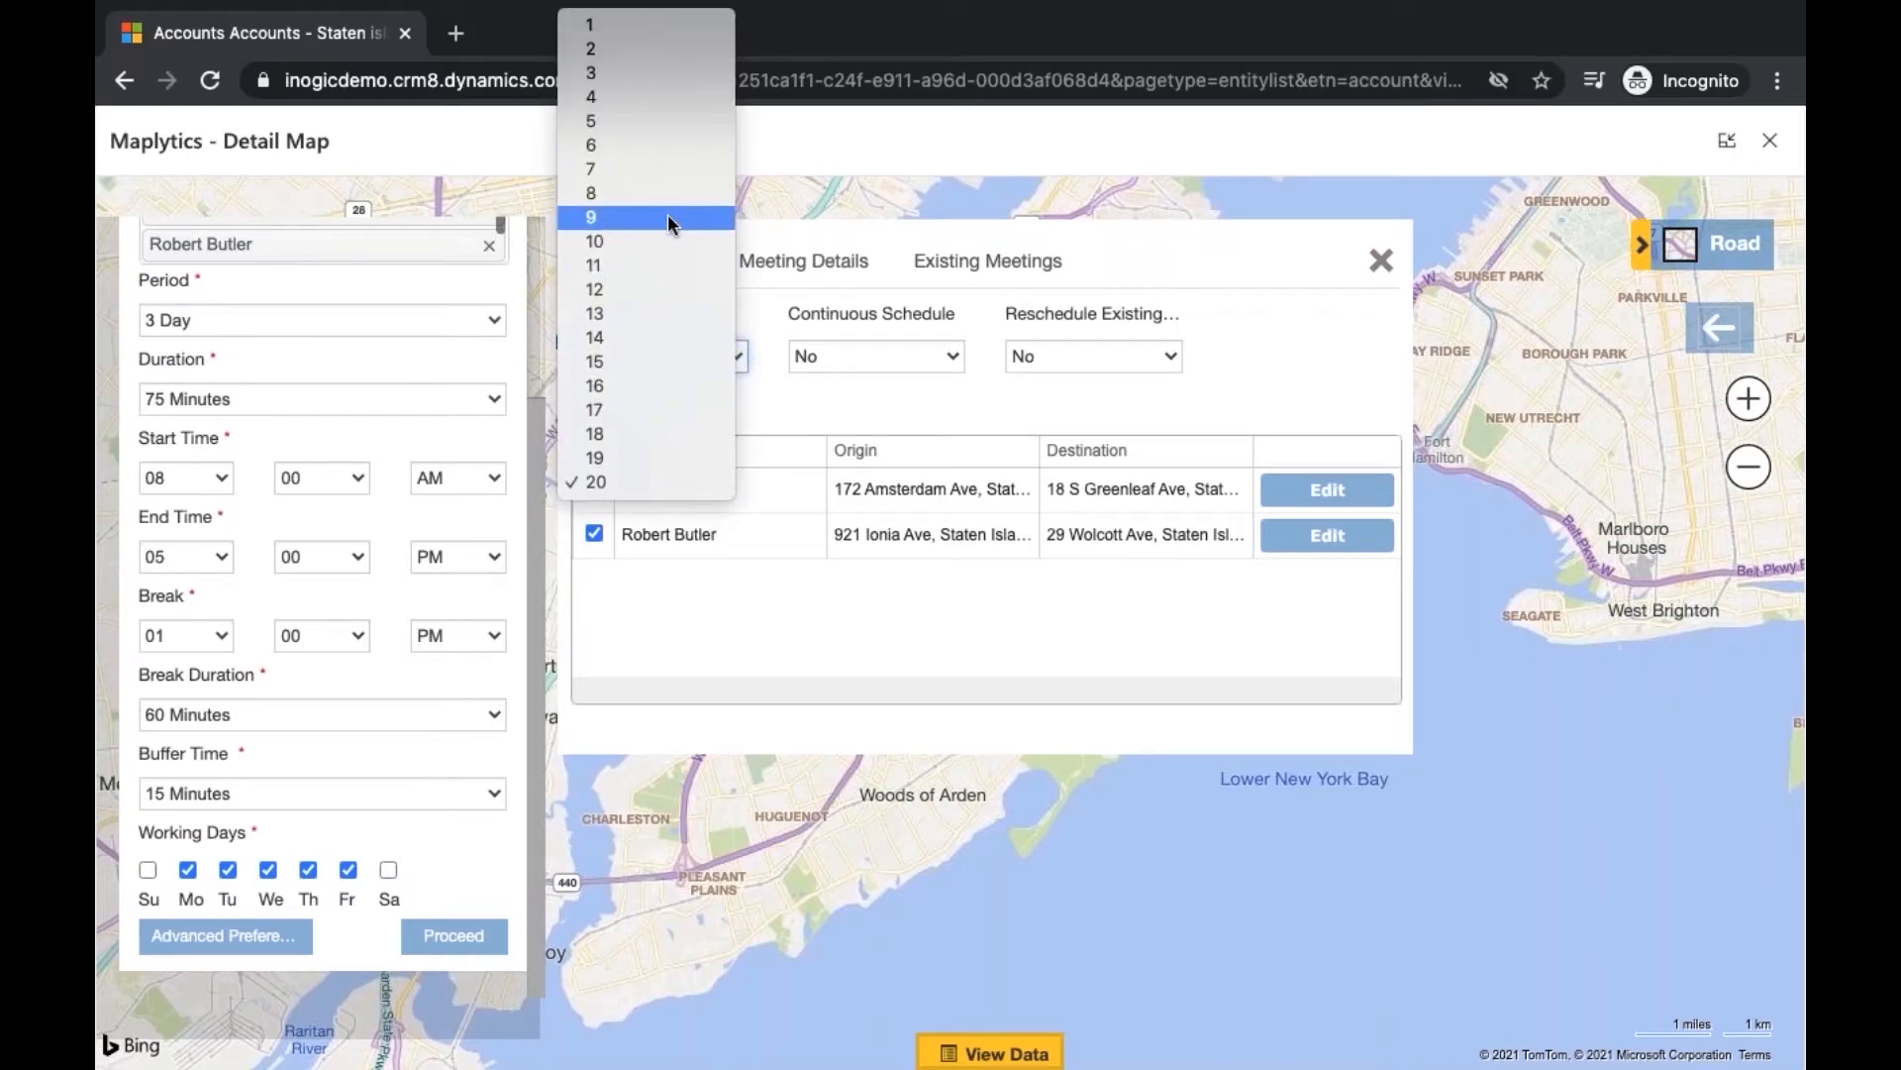
click(646, 122)
Set the duration of the first meeting in the Meeting Details to 60 minutes
click(804, 289)
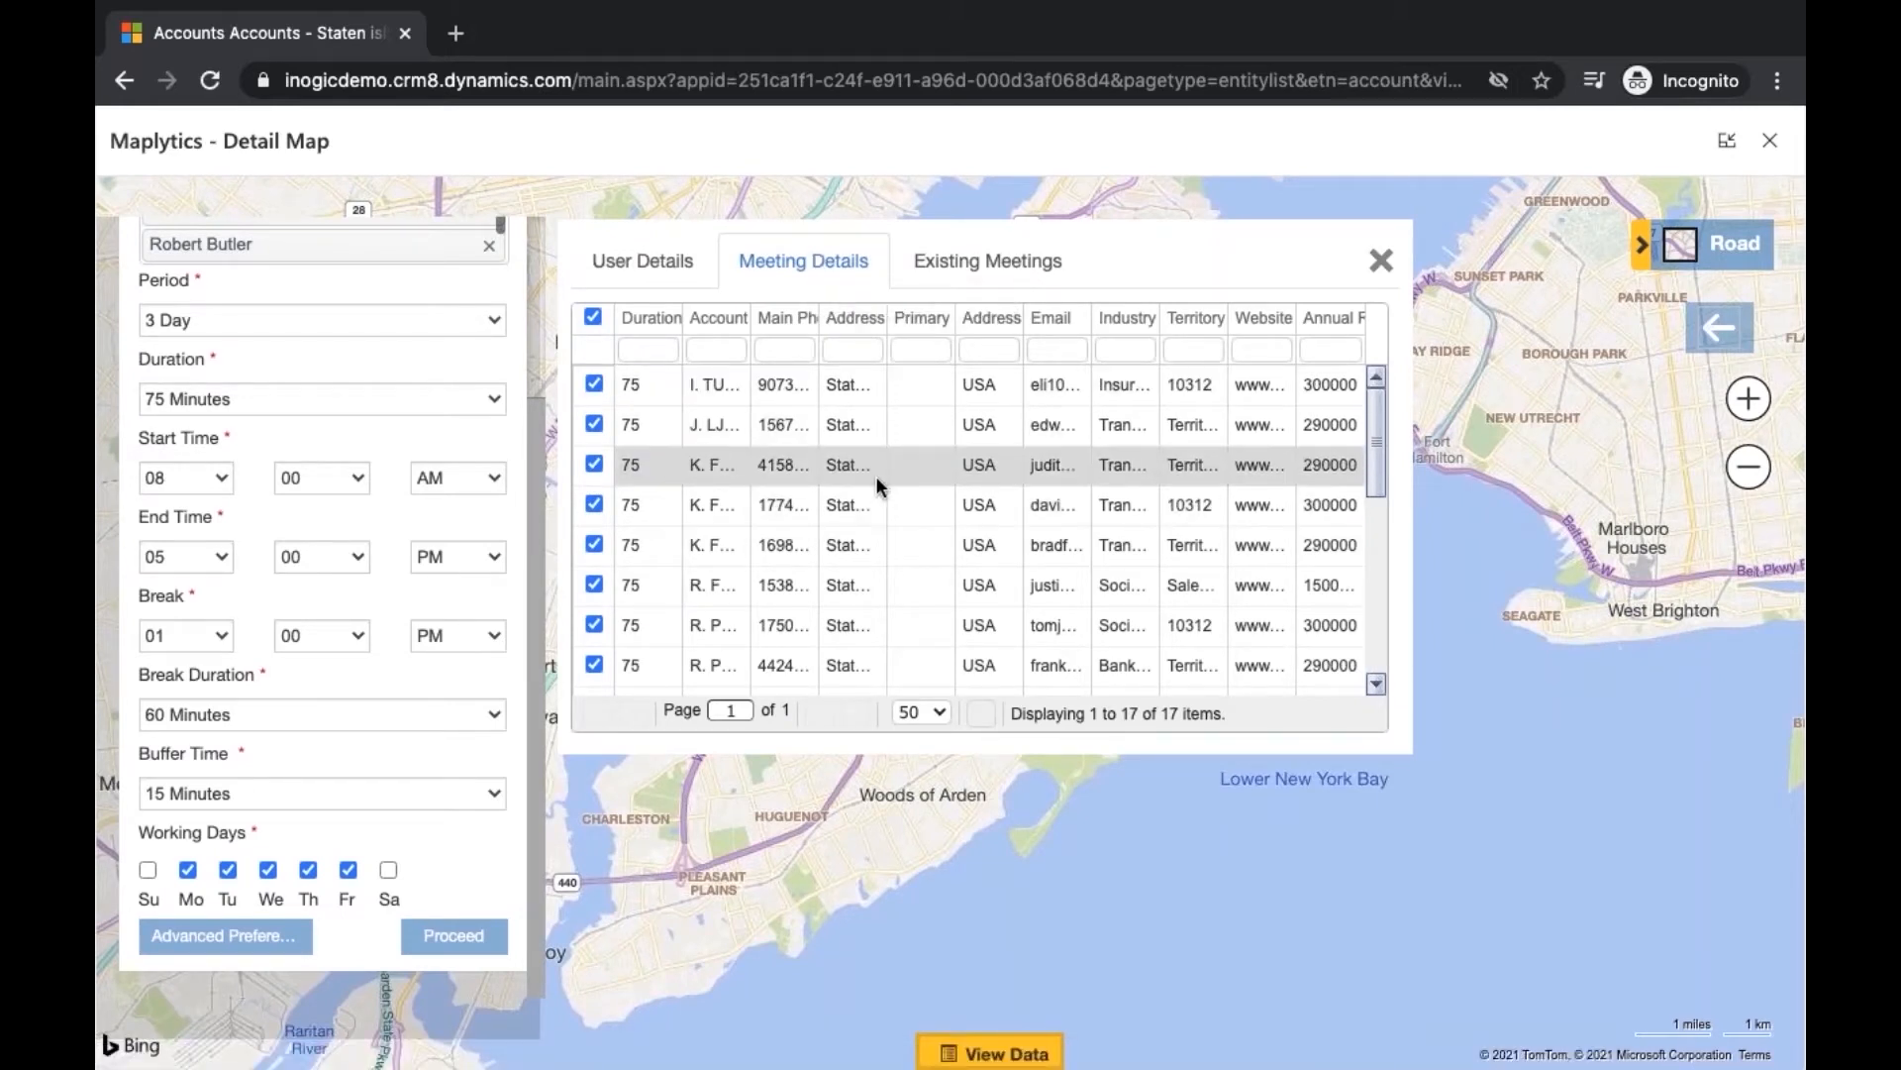
click(644, 382)
key(BackSpace)
key(BackSpace)
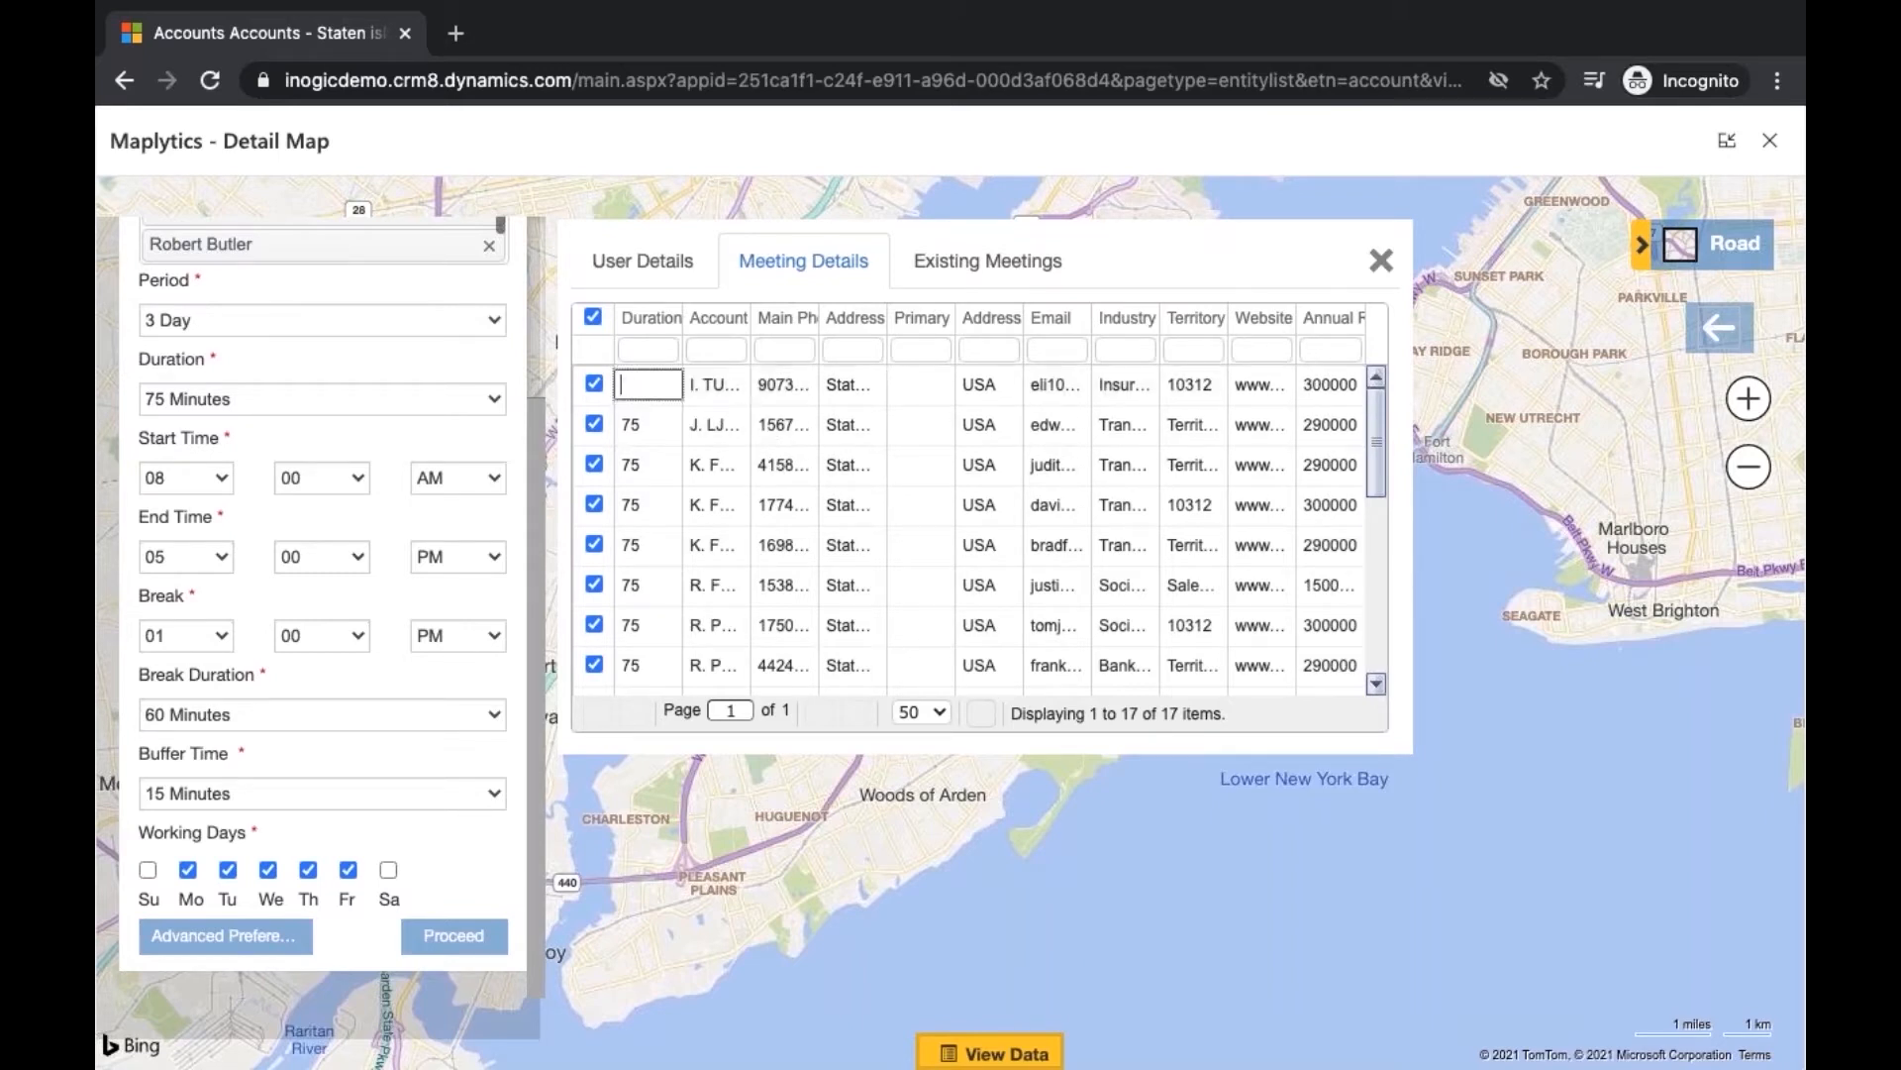
text(60)
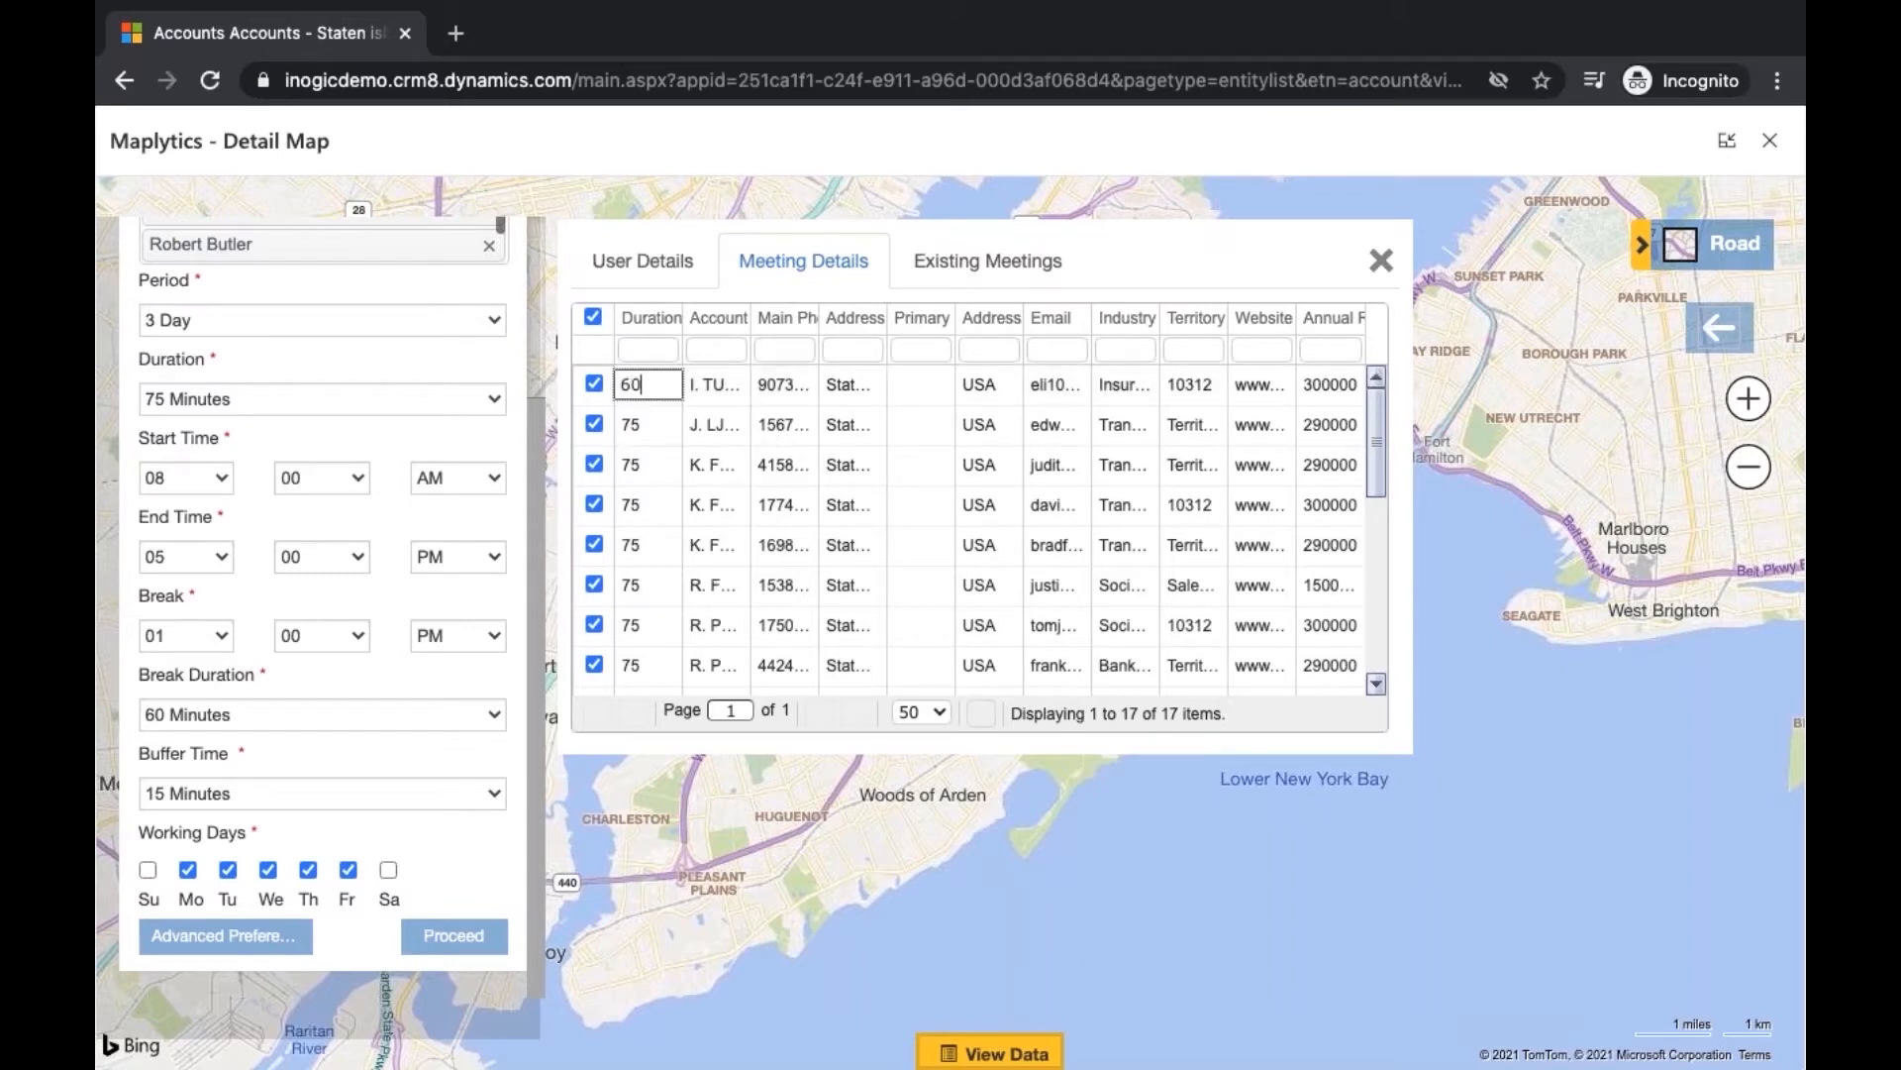
Limit the selected existing meetings to the first two in the list
click(996, 283)
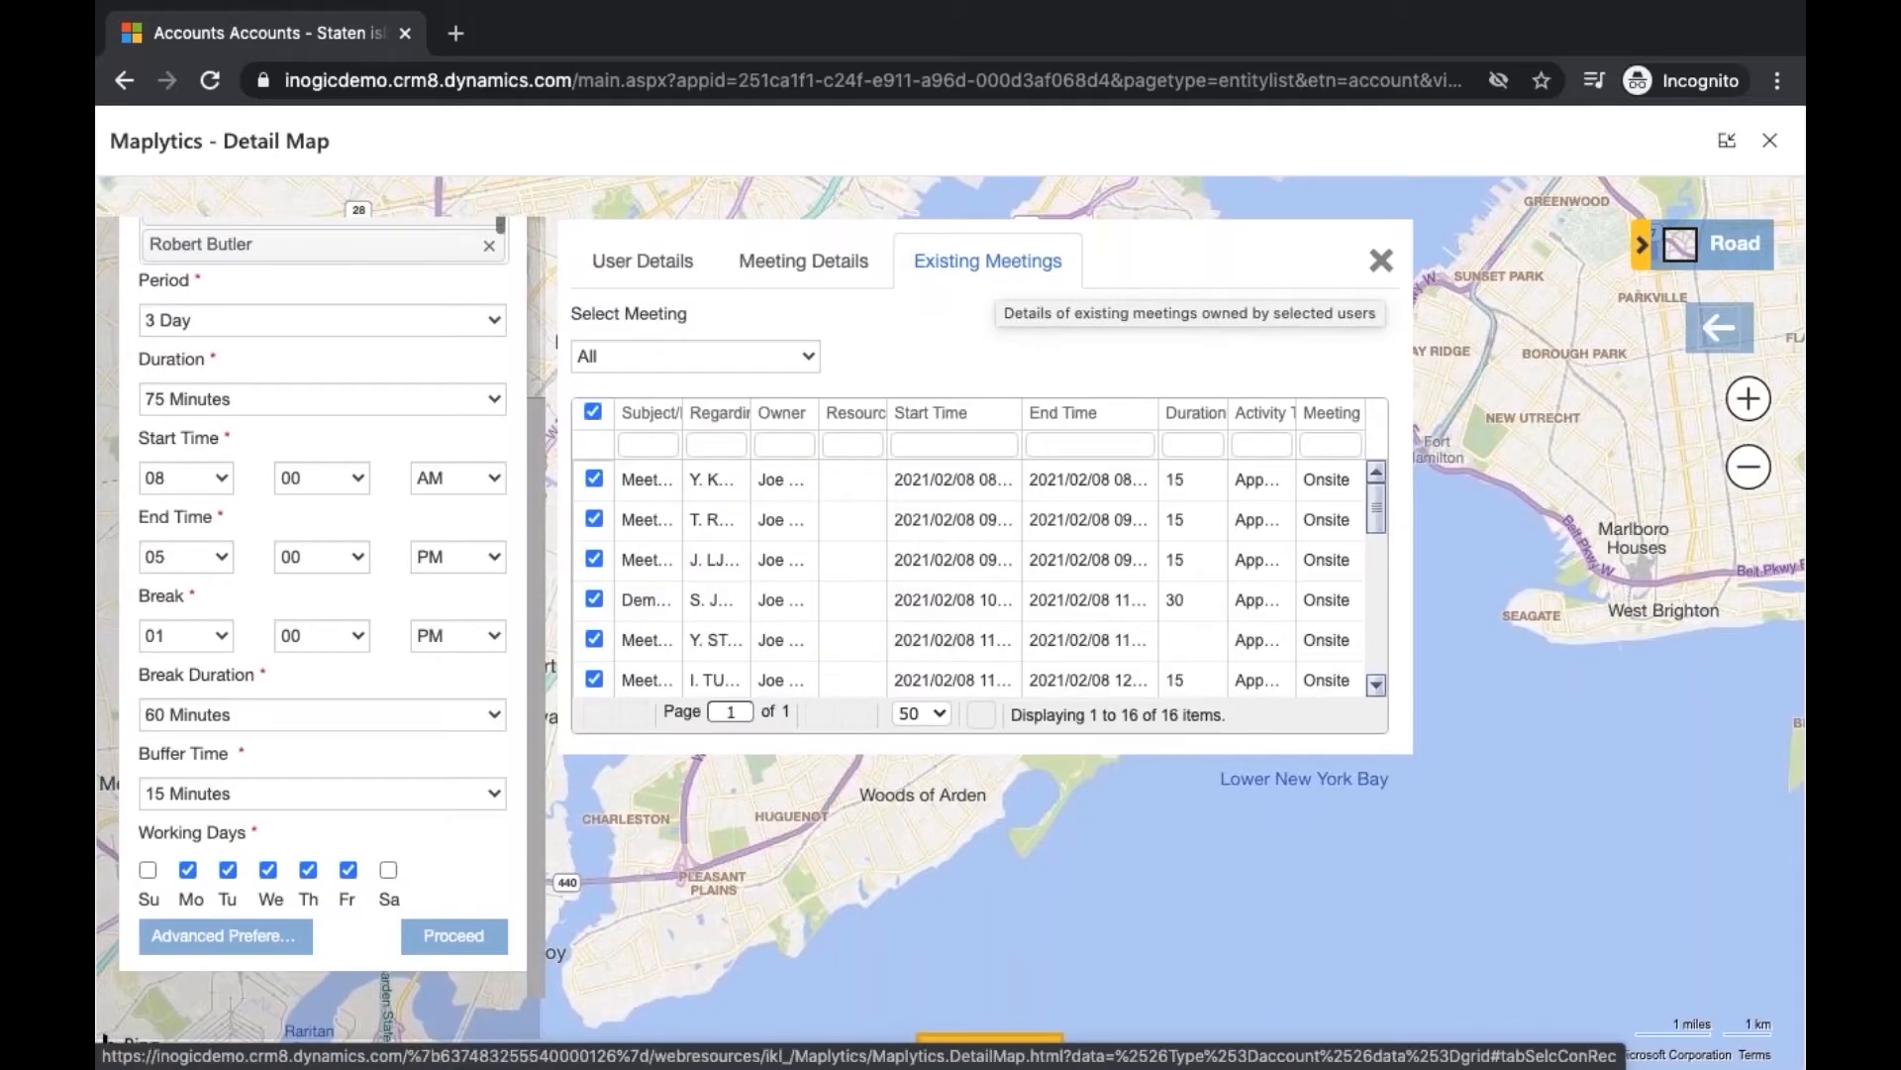
scroll(329, 398, up, 3)
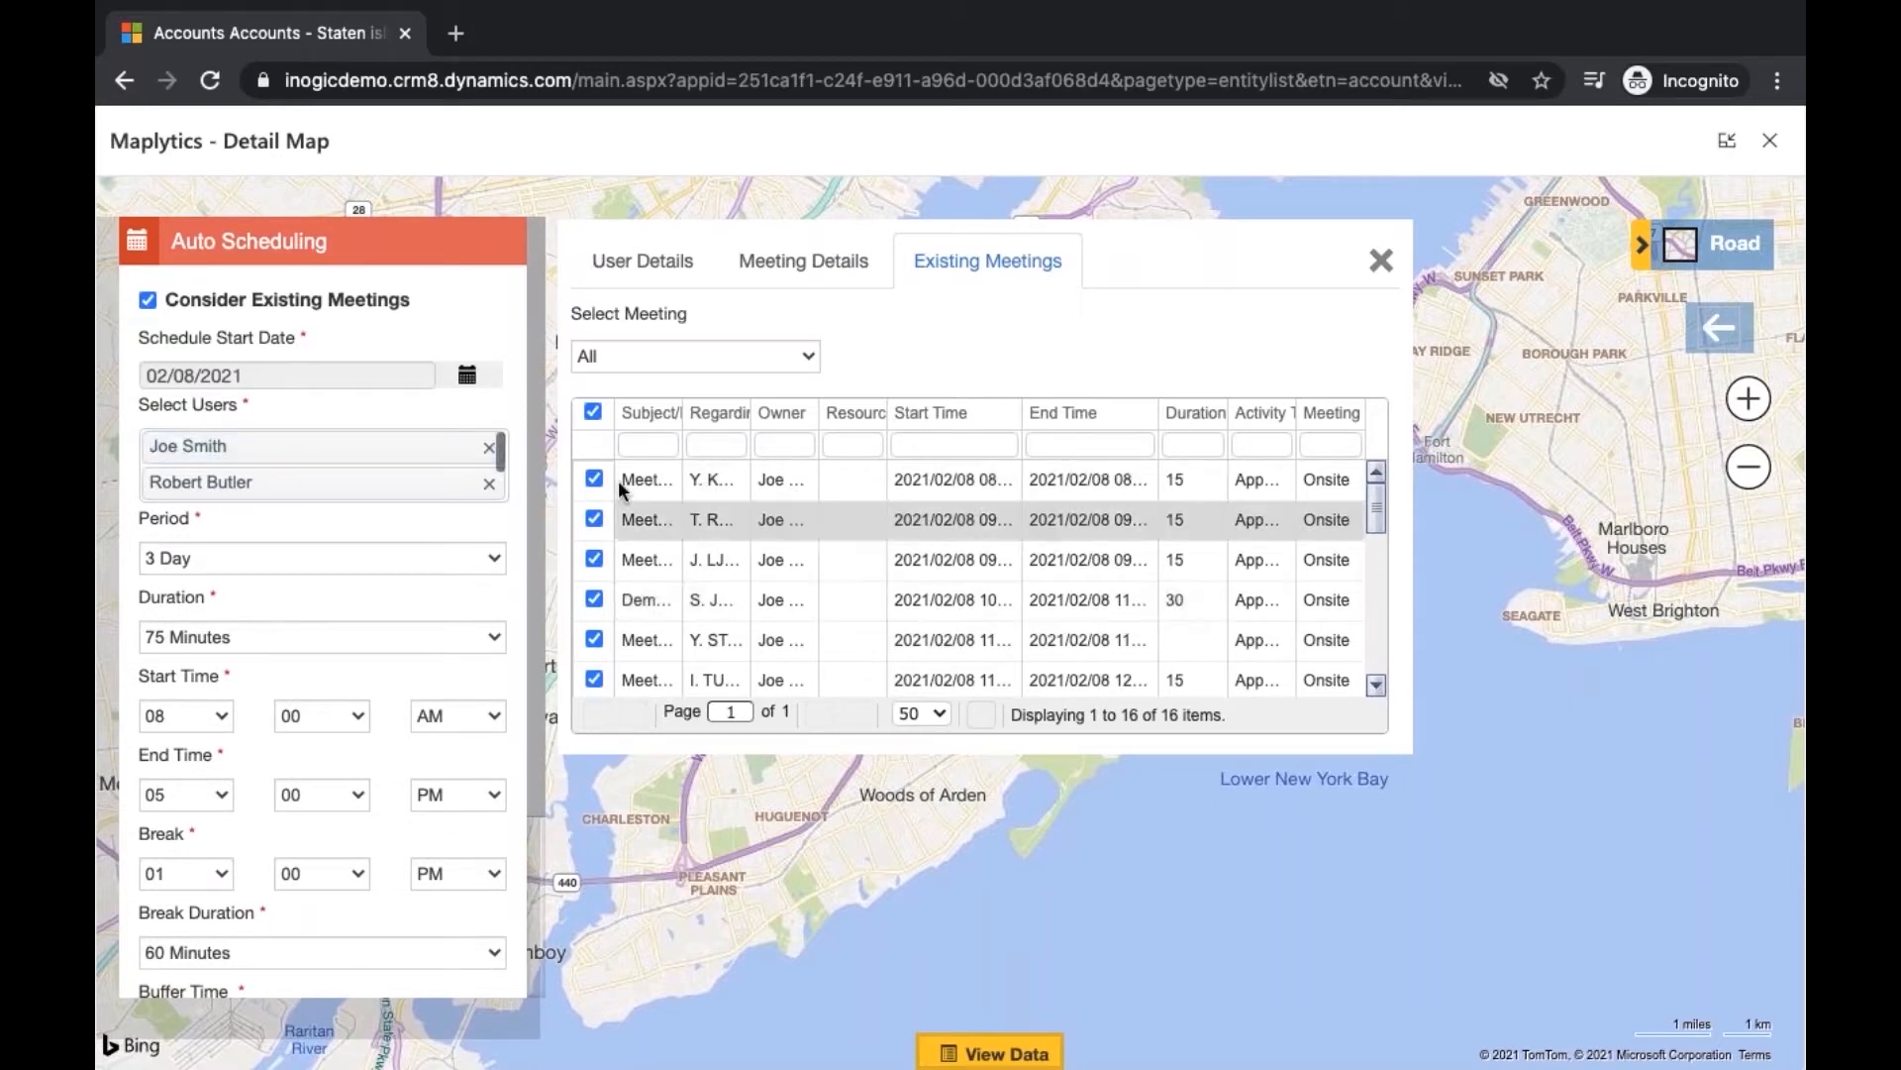
click(592, 410)
click(593, 478)
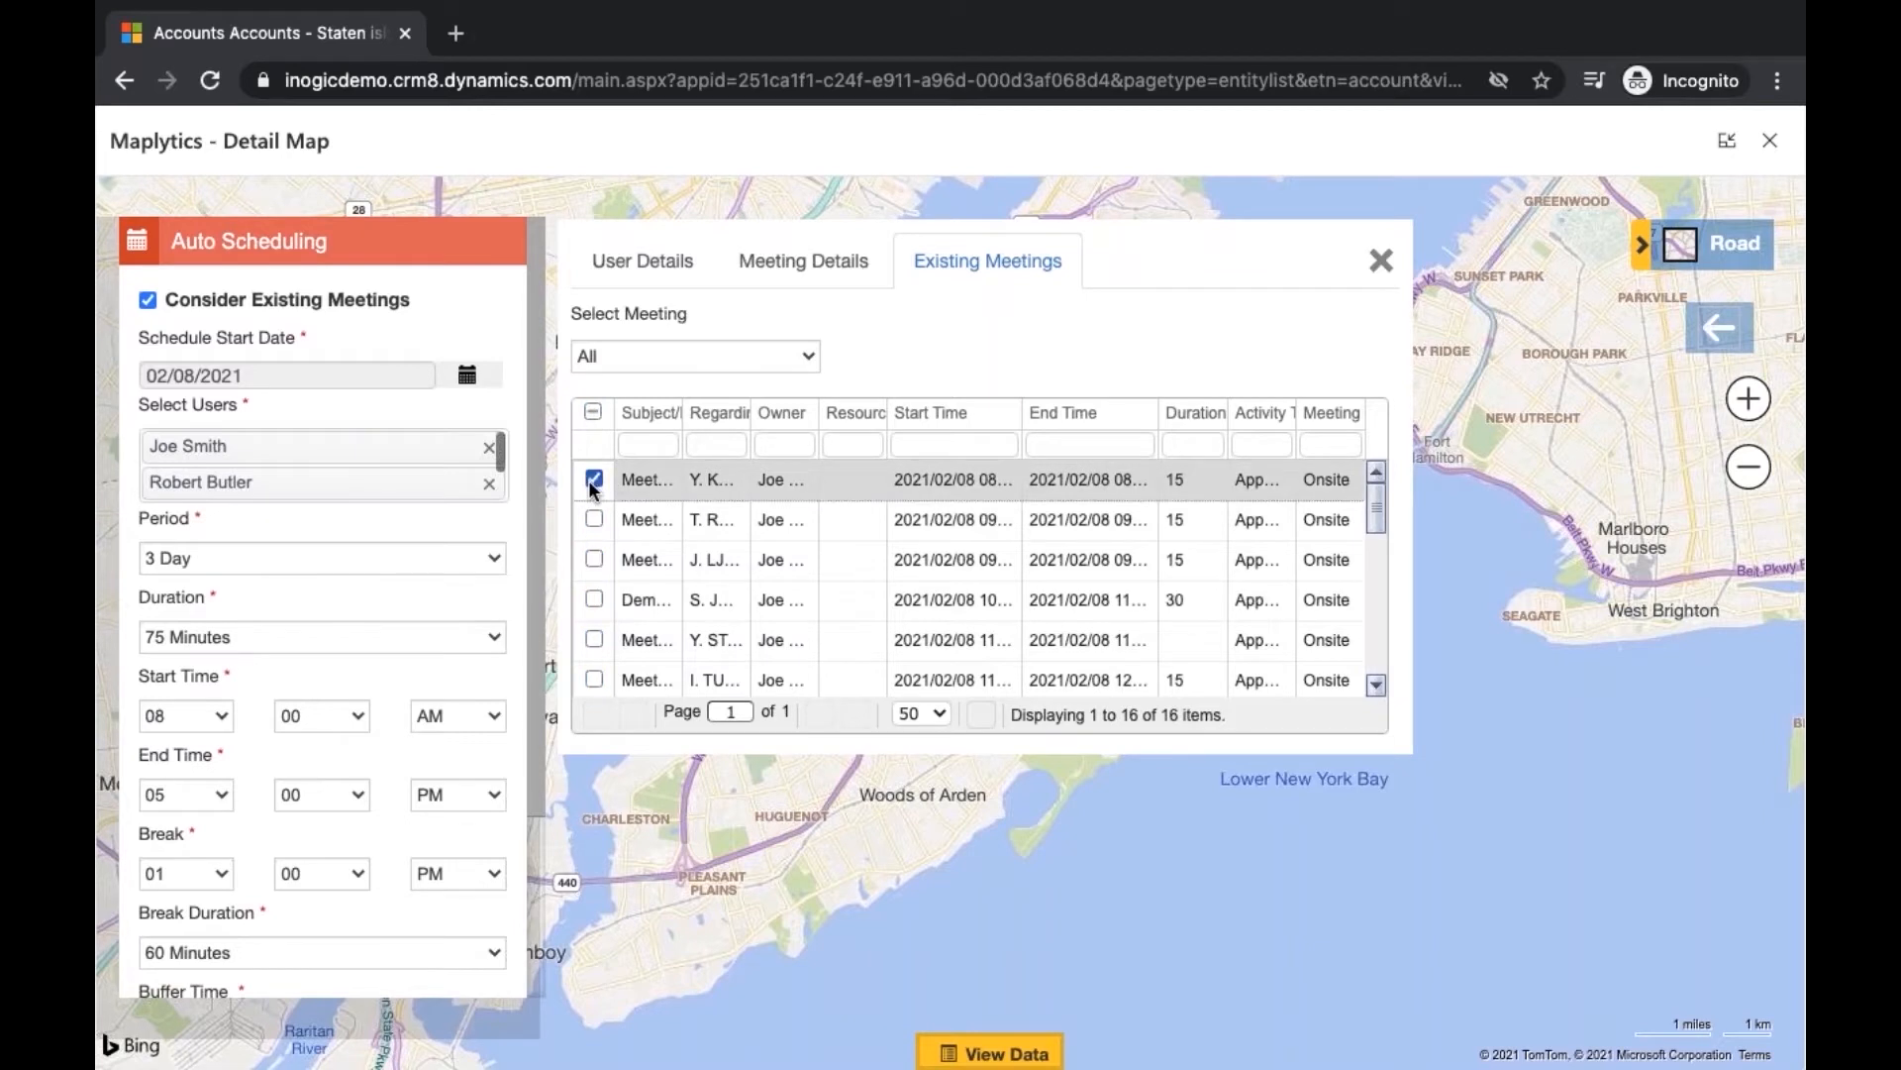
click(594, 518)
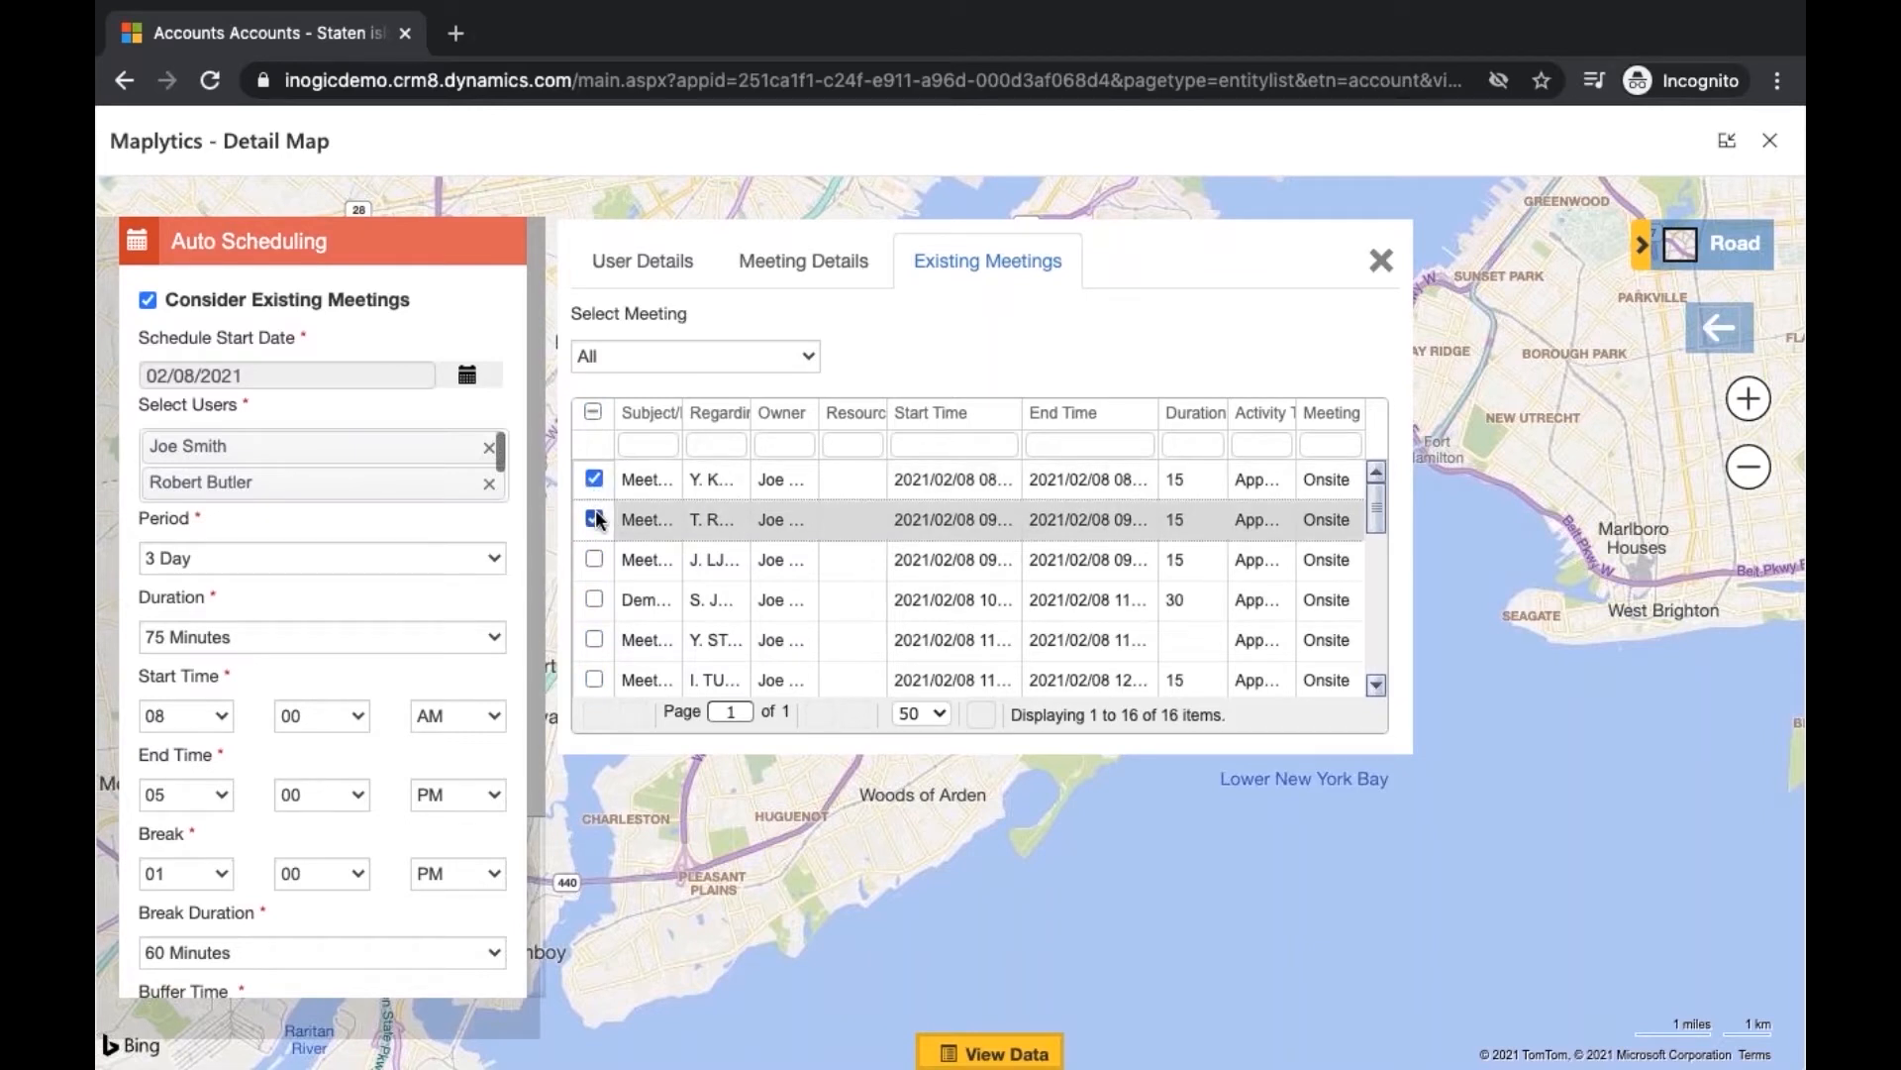
Set rescheduling of existing meetings to Yes, accept considering only OnSite meetings, and proceed with the auto scheduling
click(662, 263)
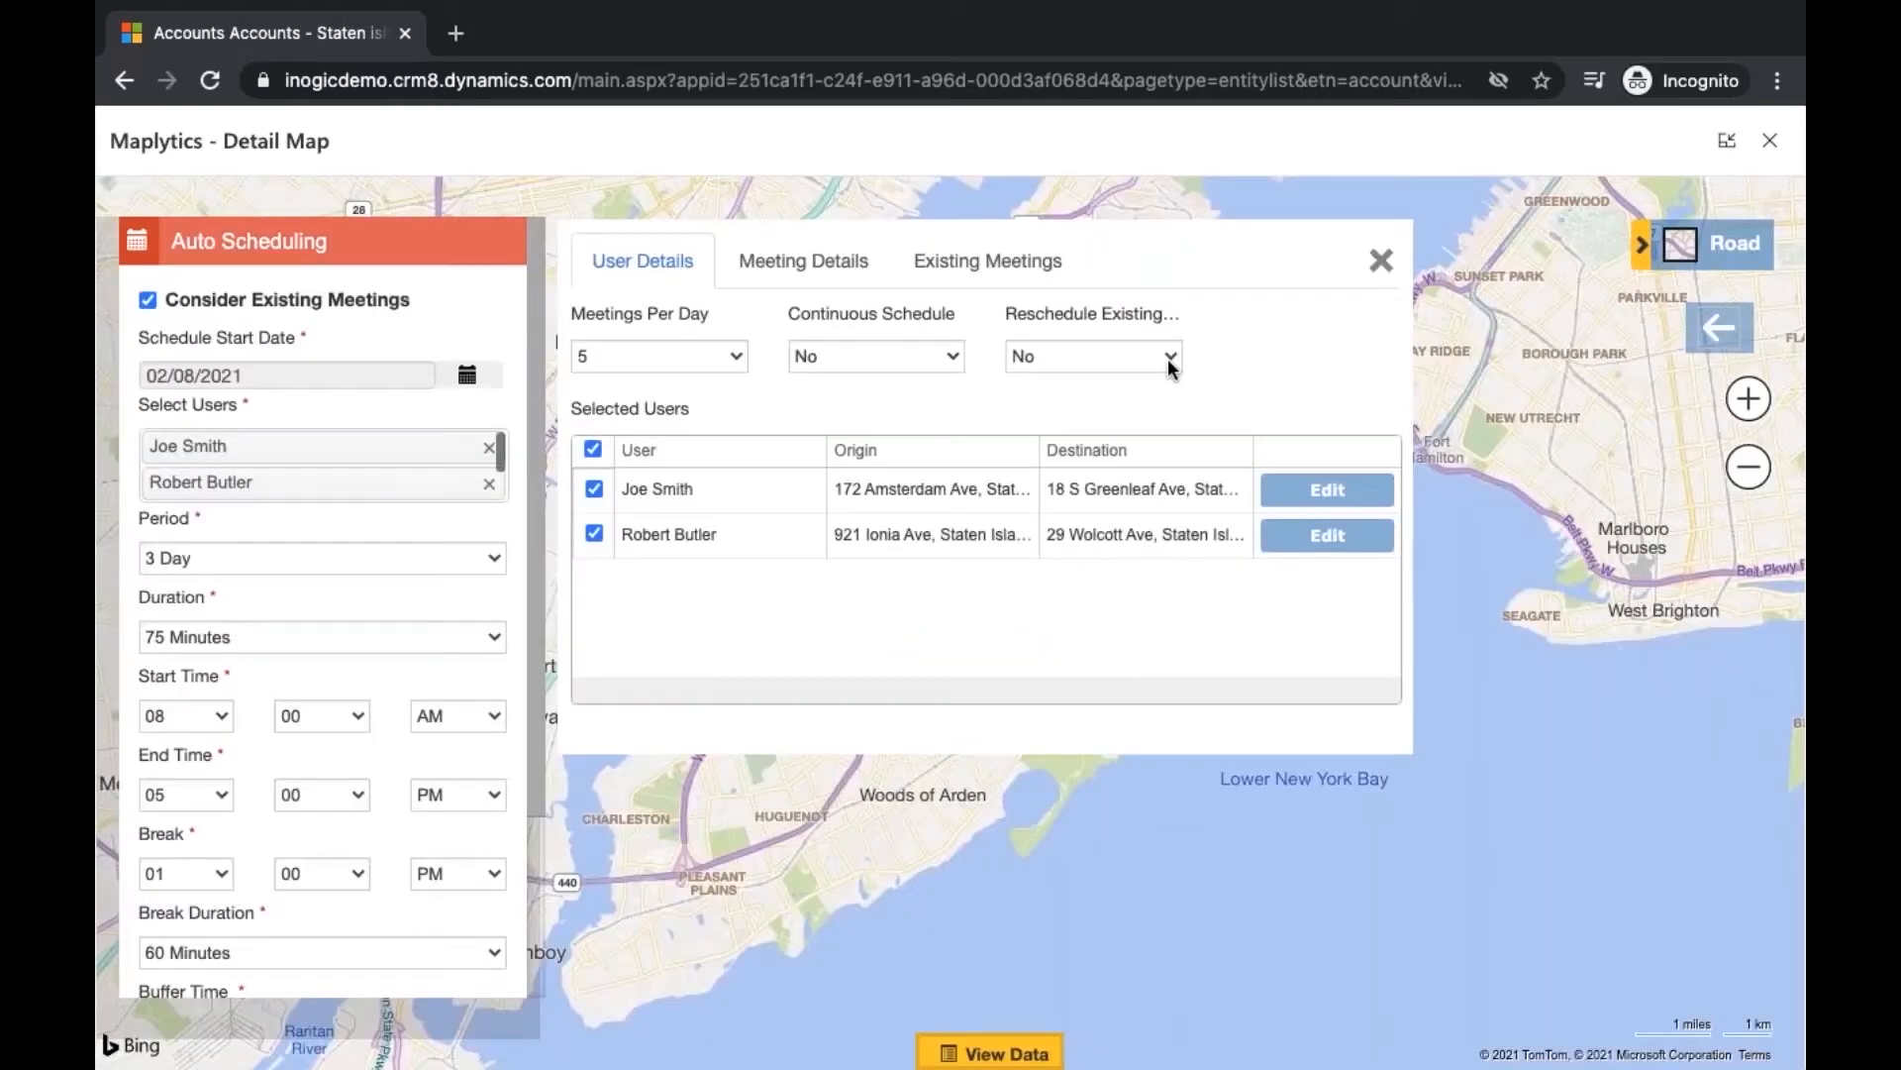
click(1170, 358)
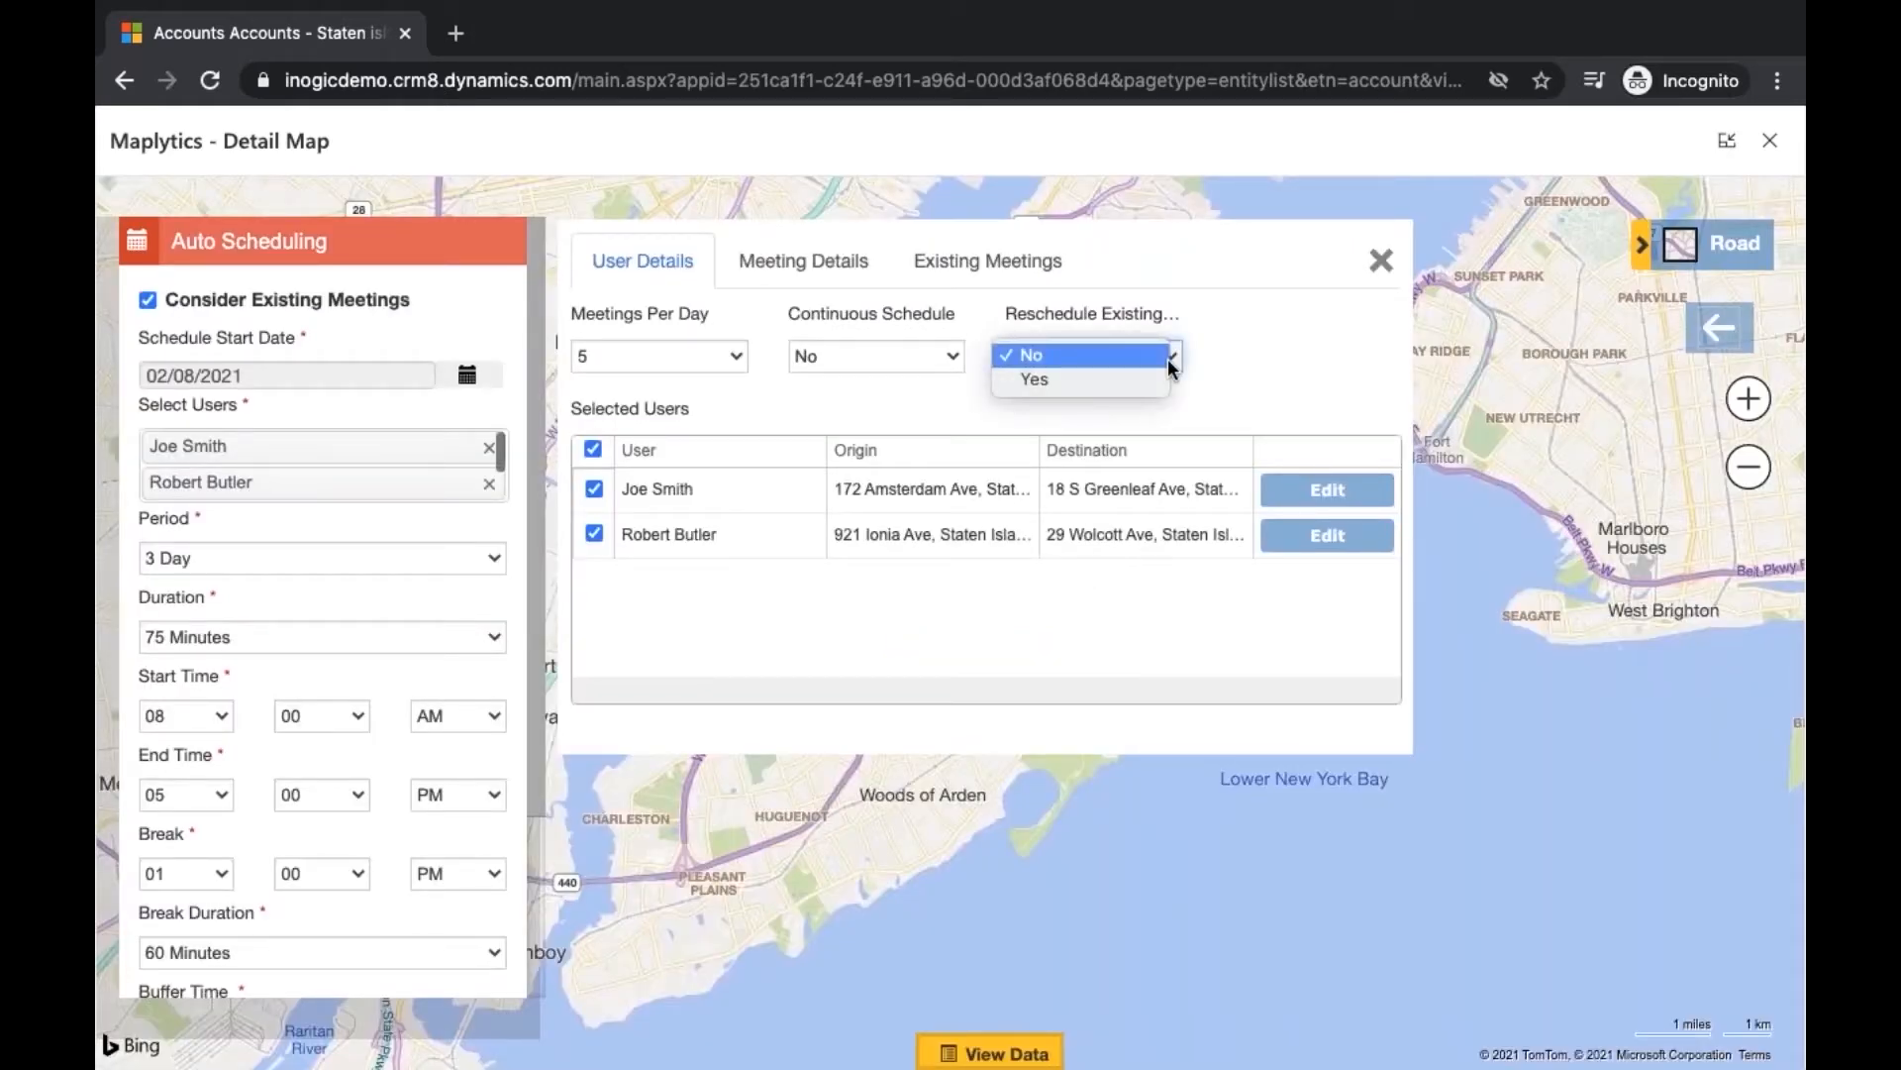
click(1157, 383)
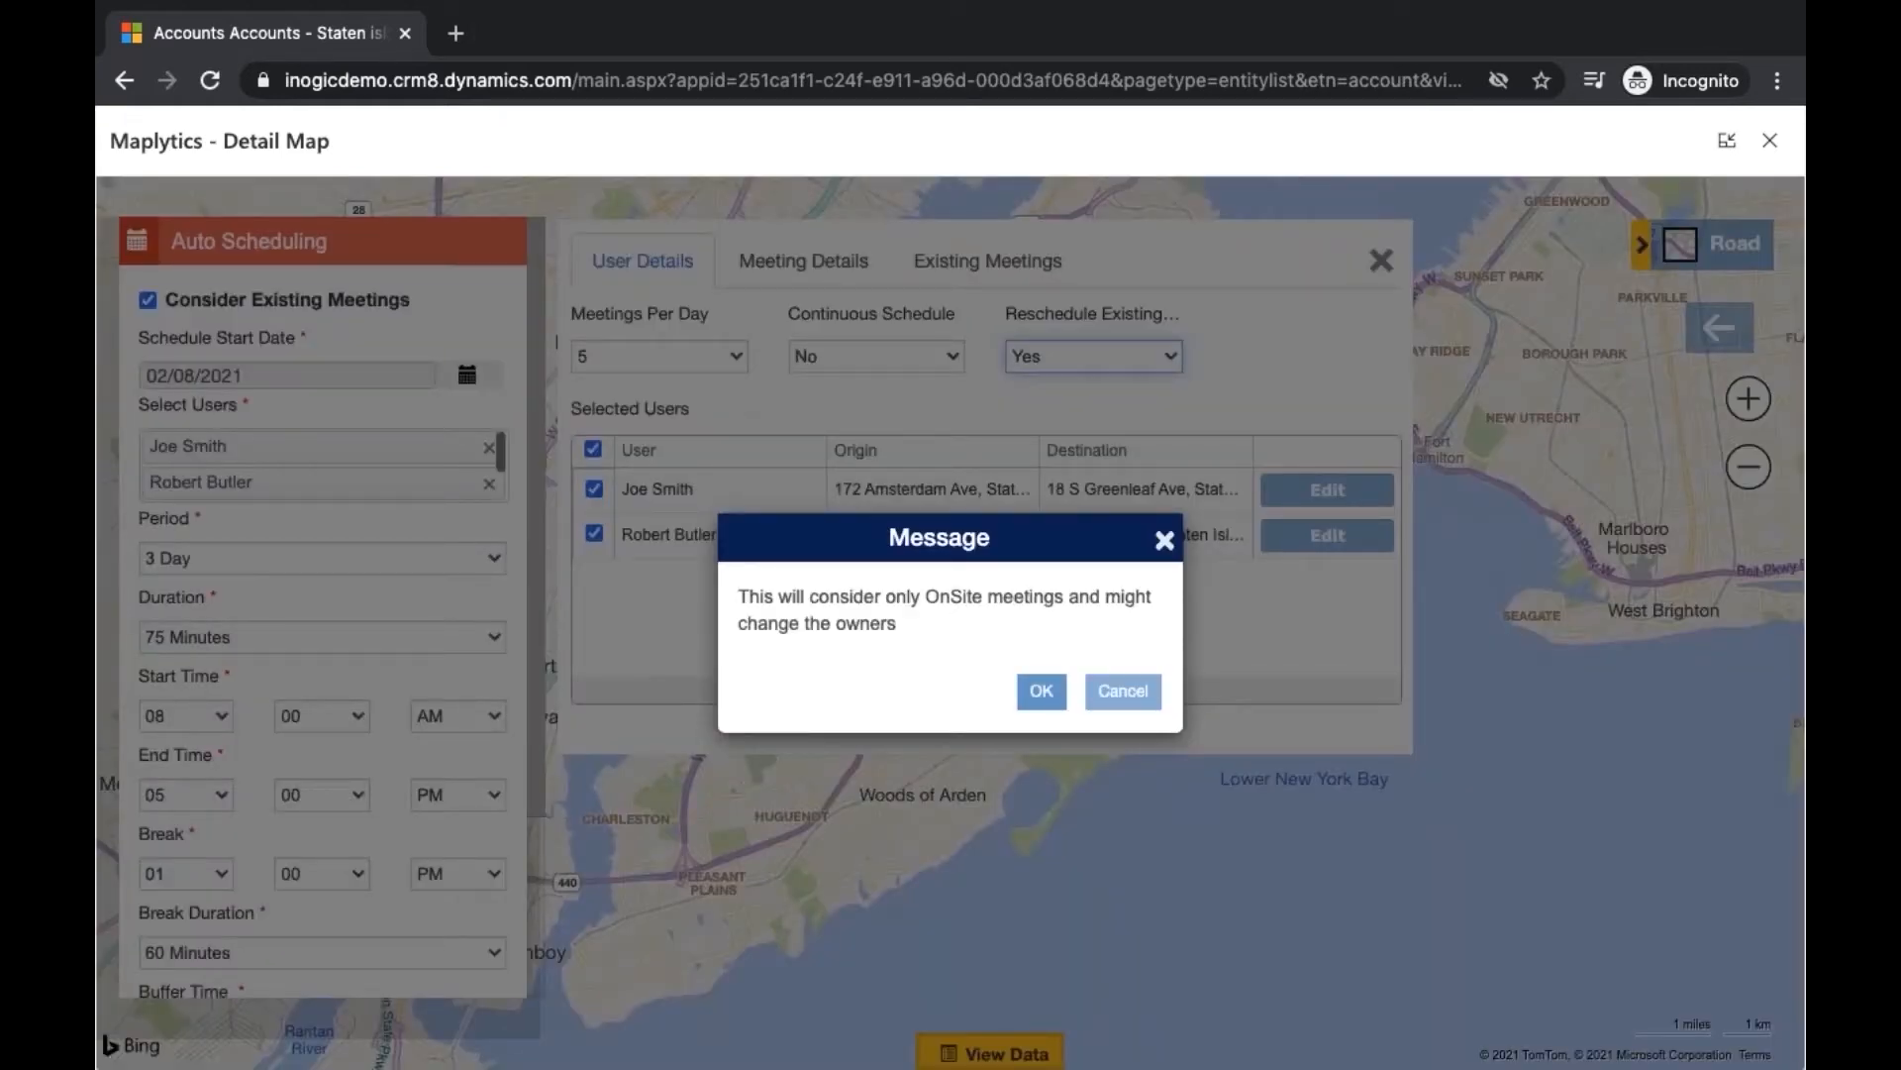
click(1023, 706)
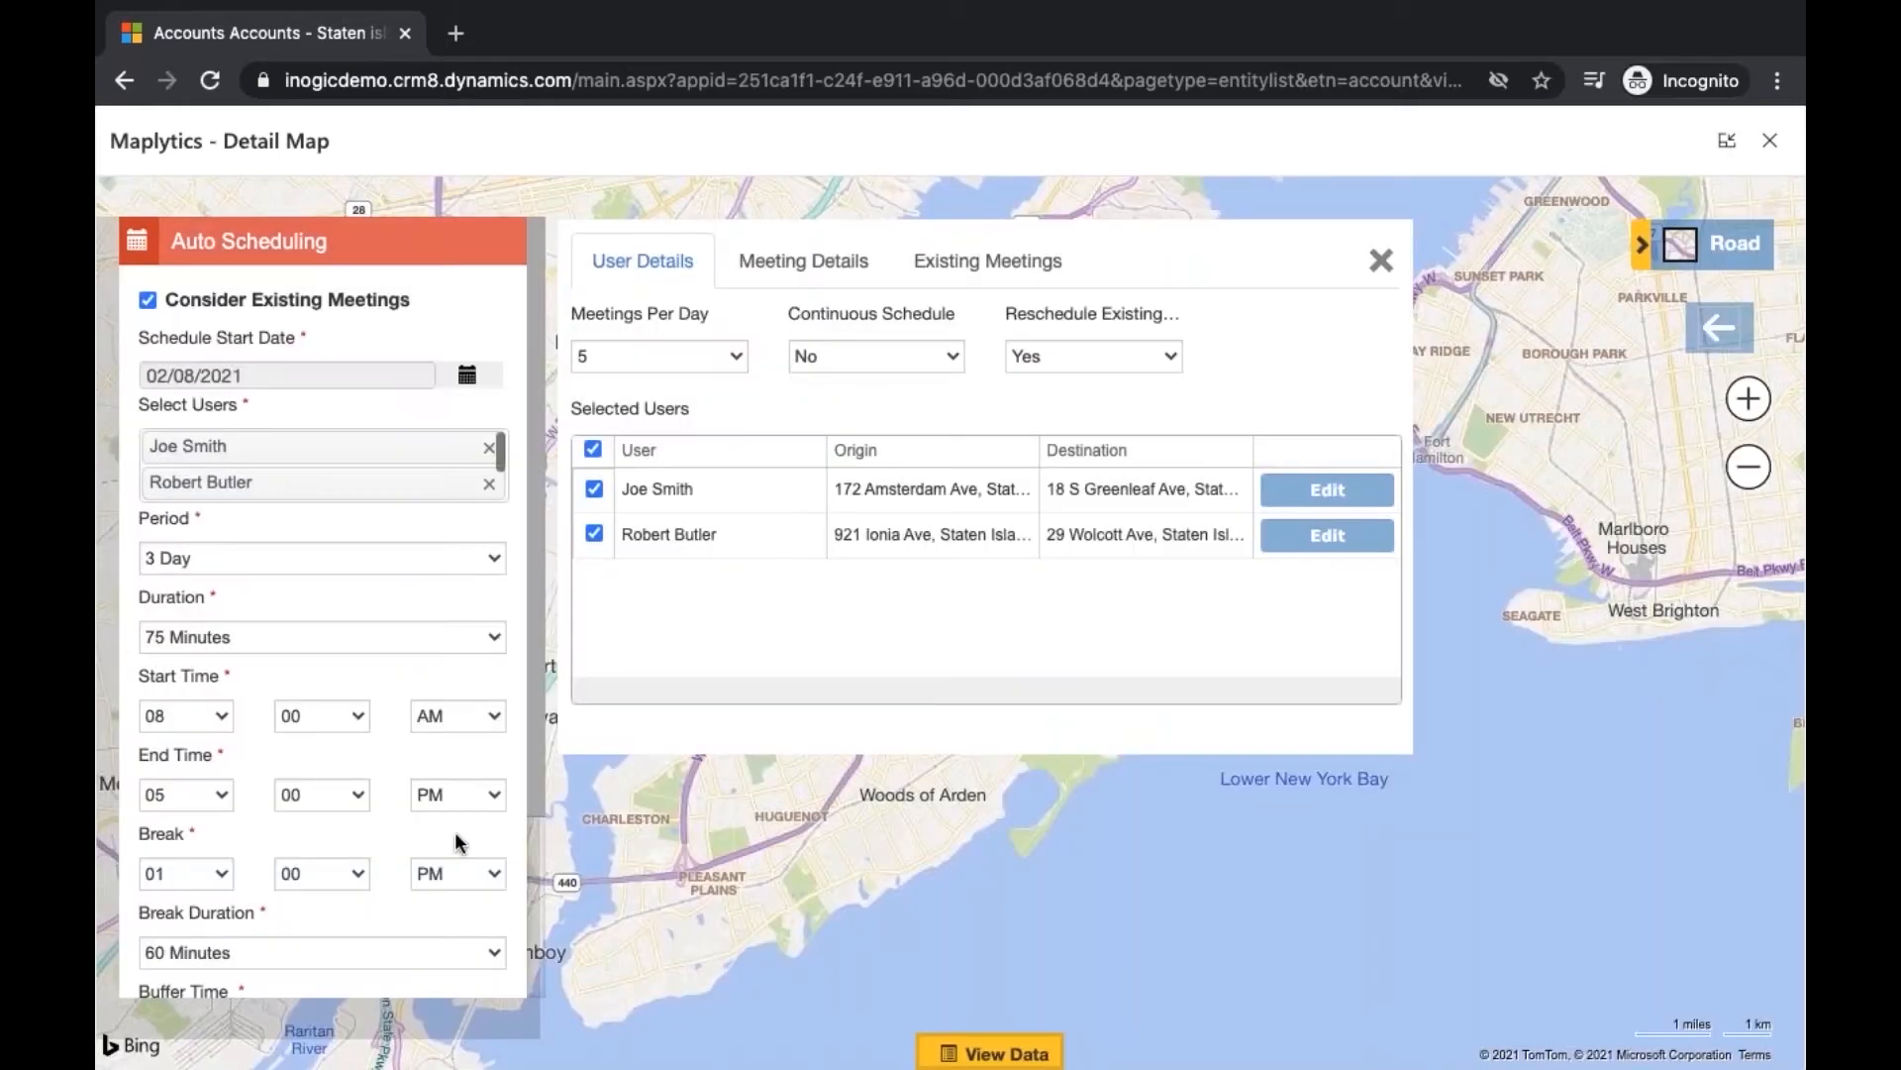
scroll(458, 840, down, 3)
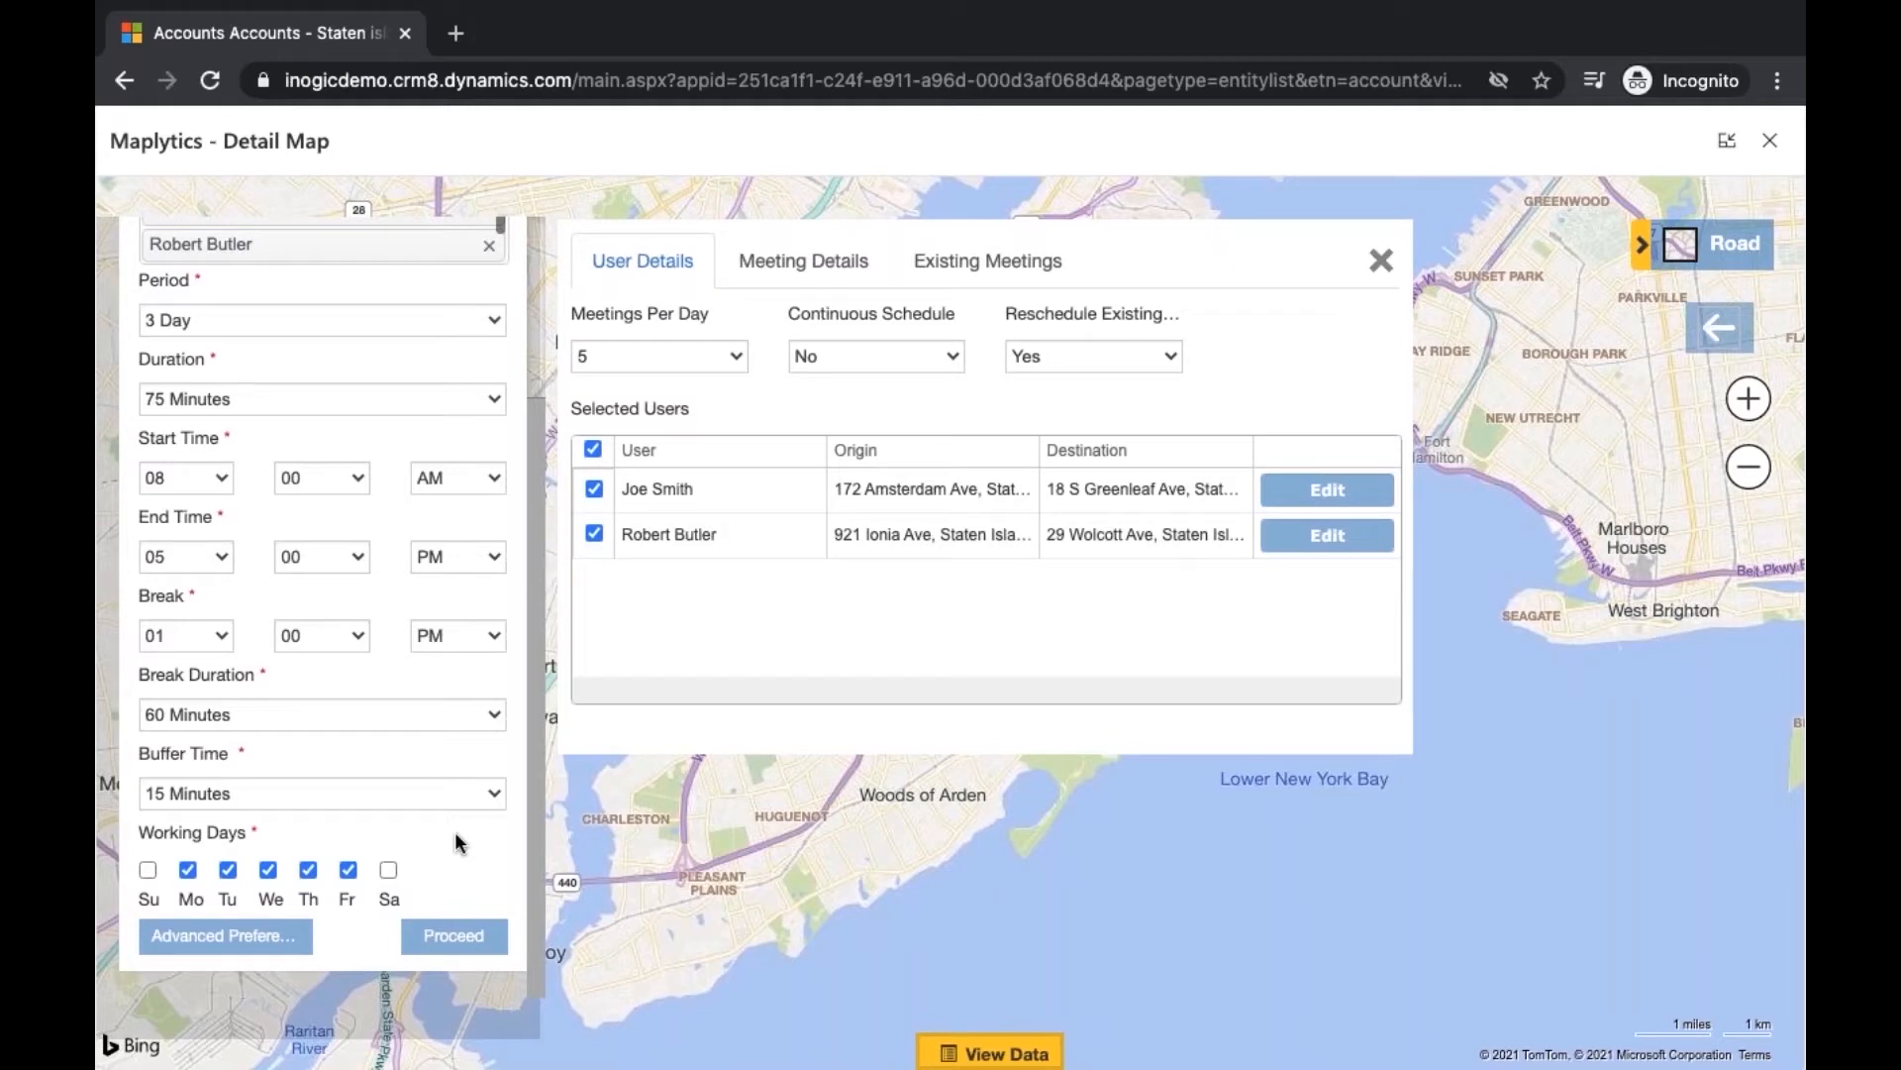
click(454, 935)
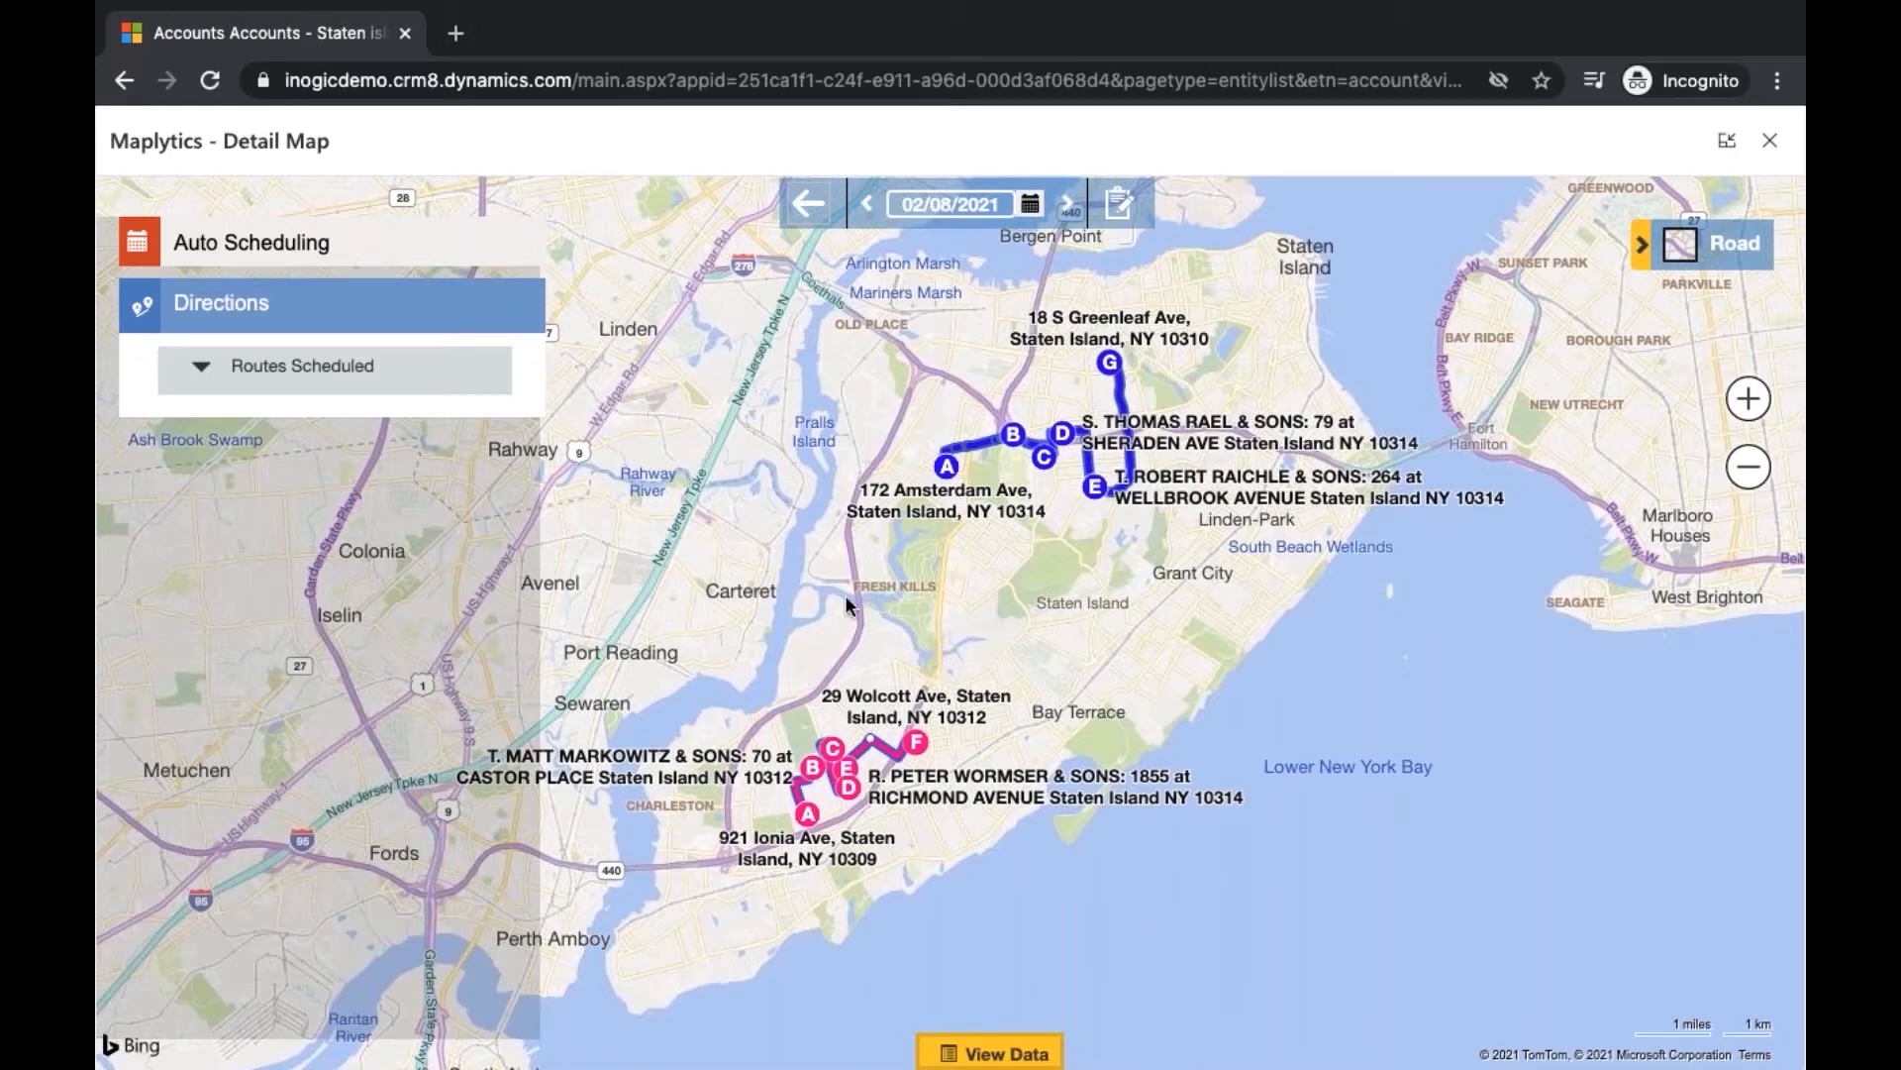
Display the first user's scheduled route for 02/08/2021 on the map
click(496, 384)
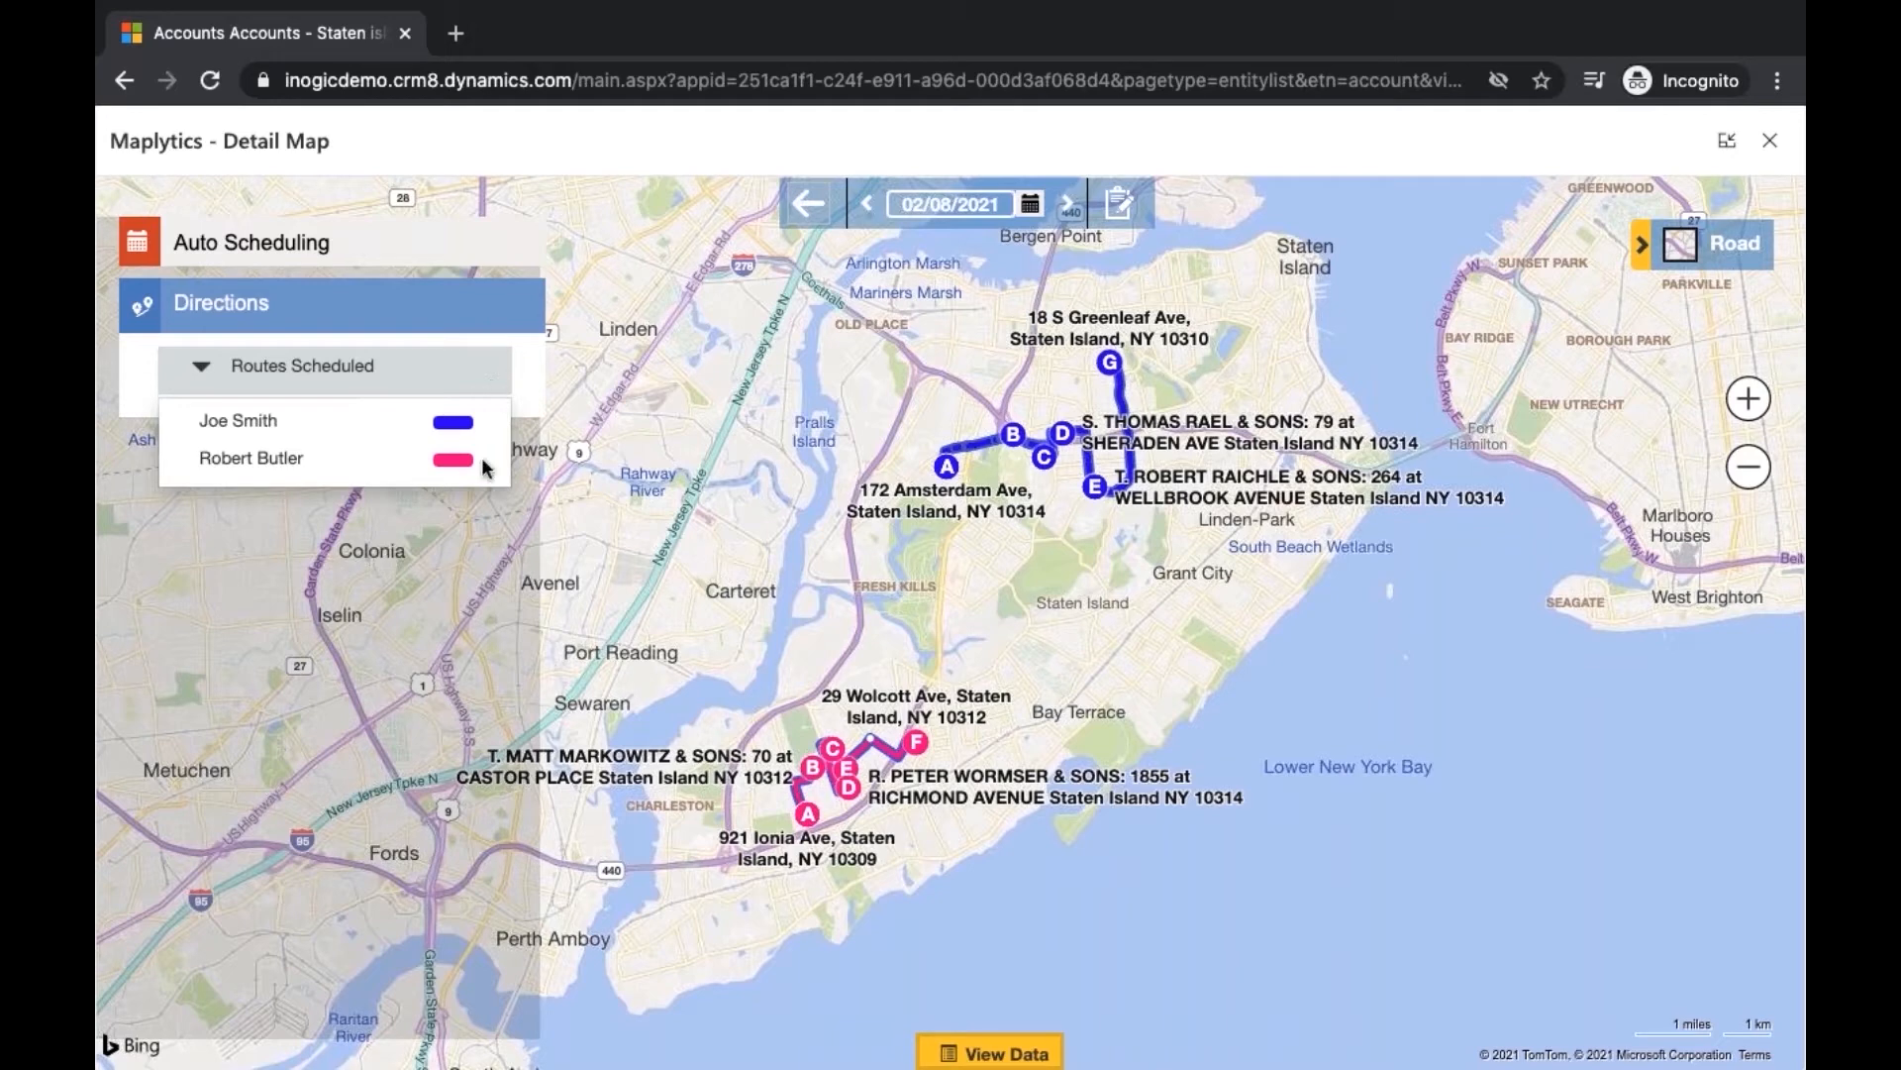
click(461, 434)
click(454, 394)
click(458, 429)
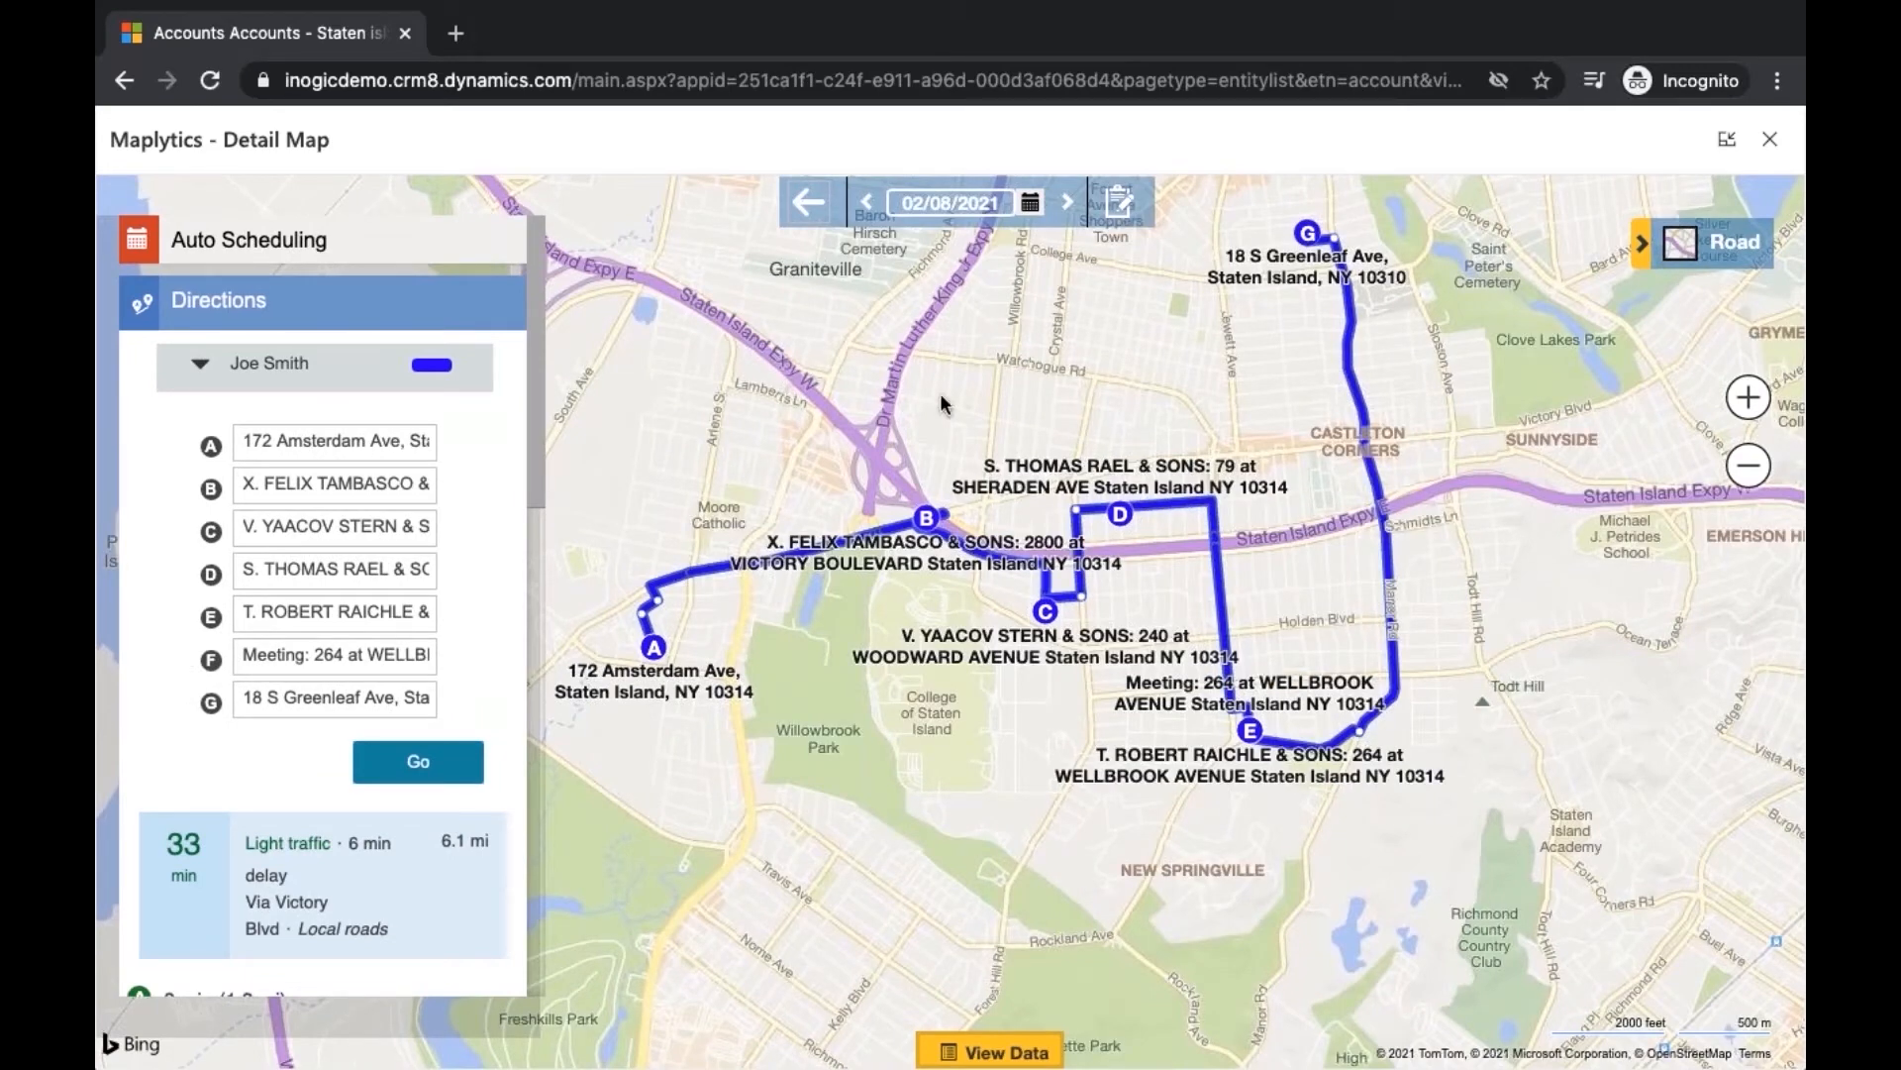
View the first user's route and schedule data for 02/09/2021, widening the schedule start date column to read the times
click(1066, 203)
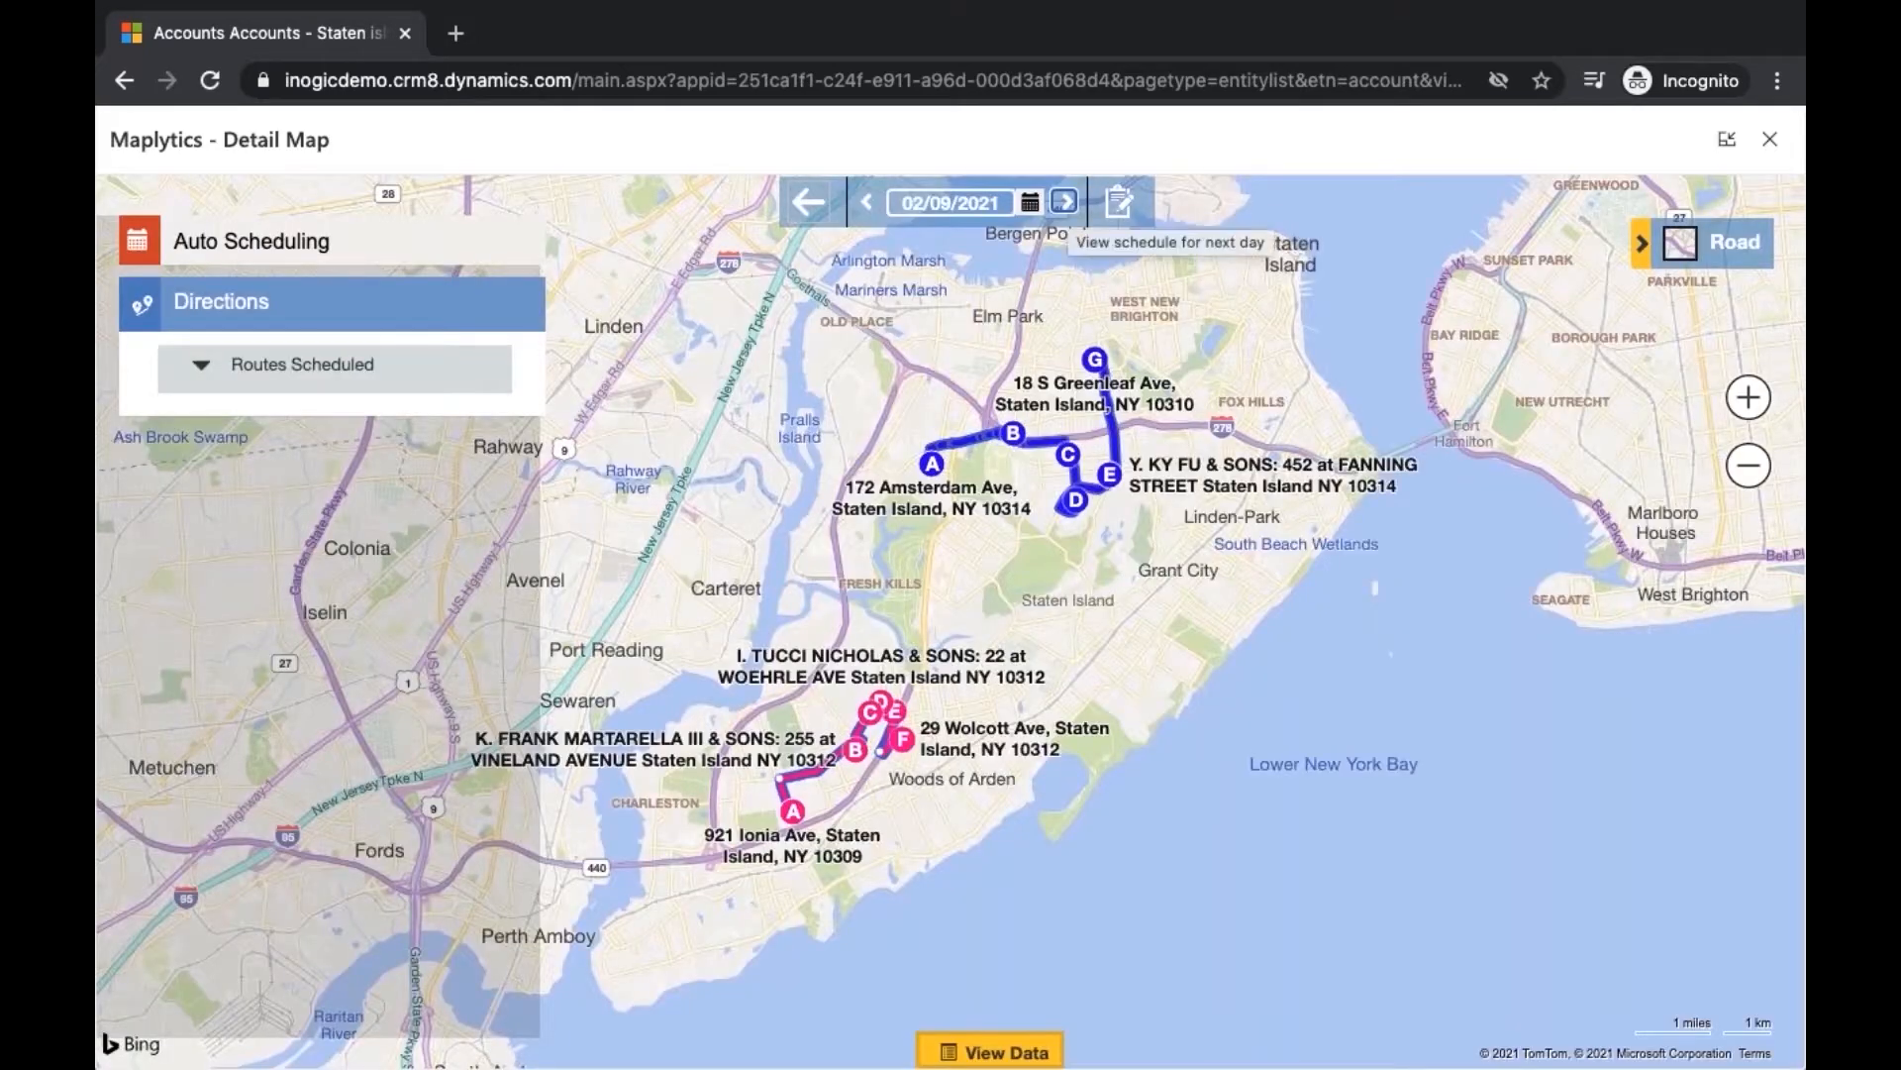
click(1005, 1050)
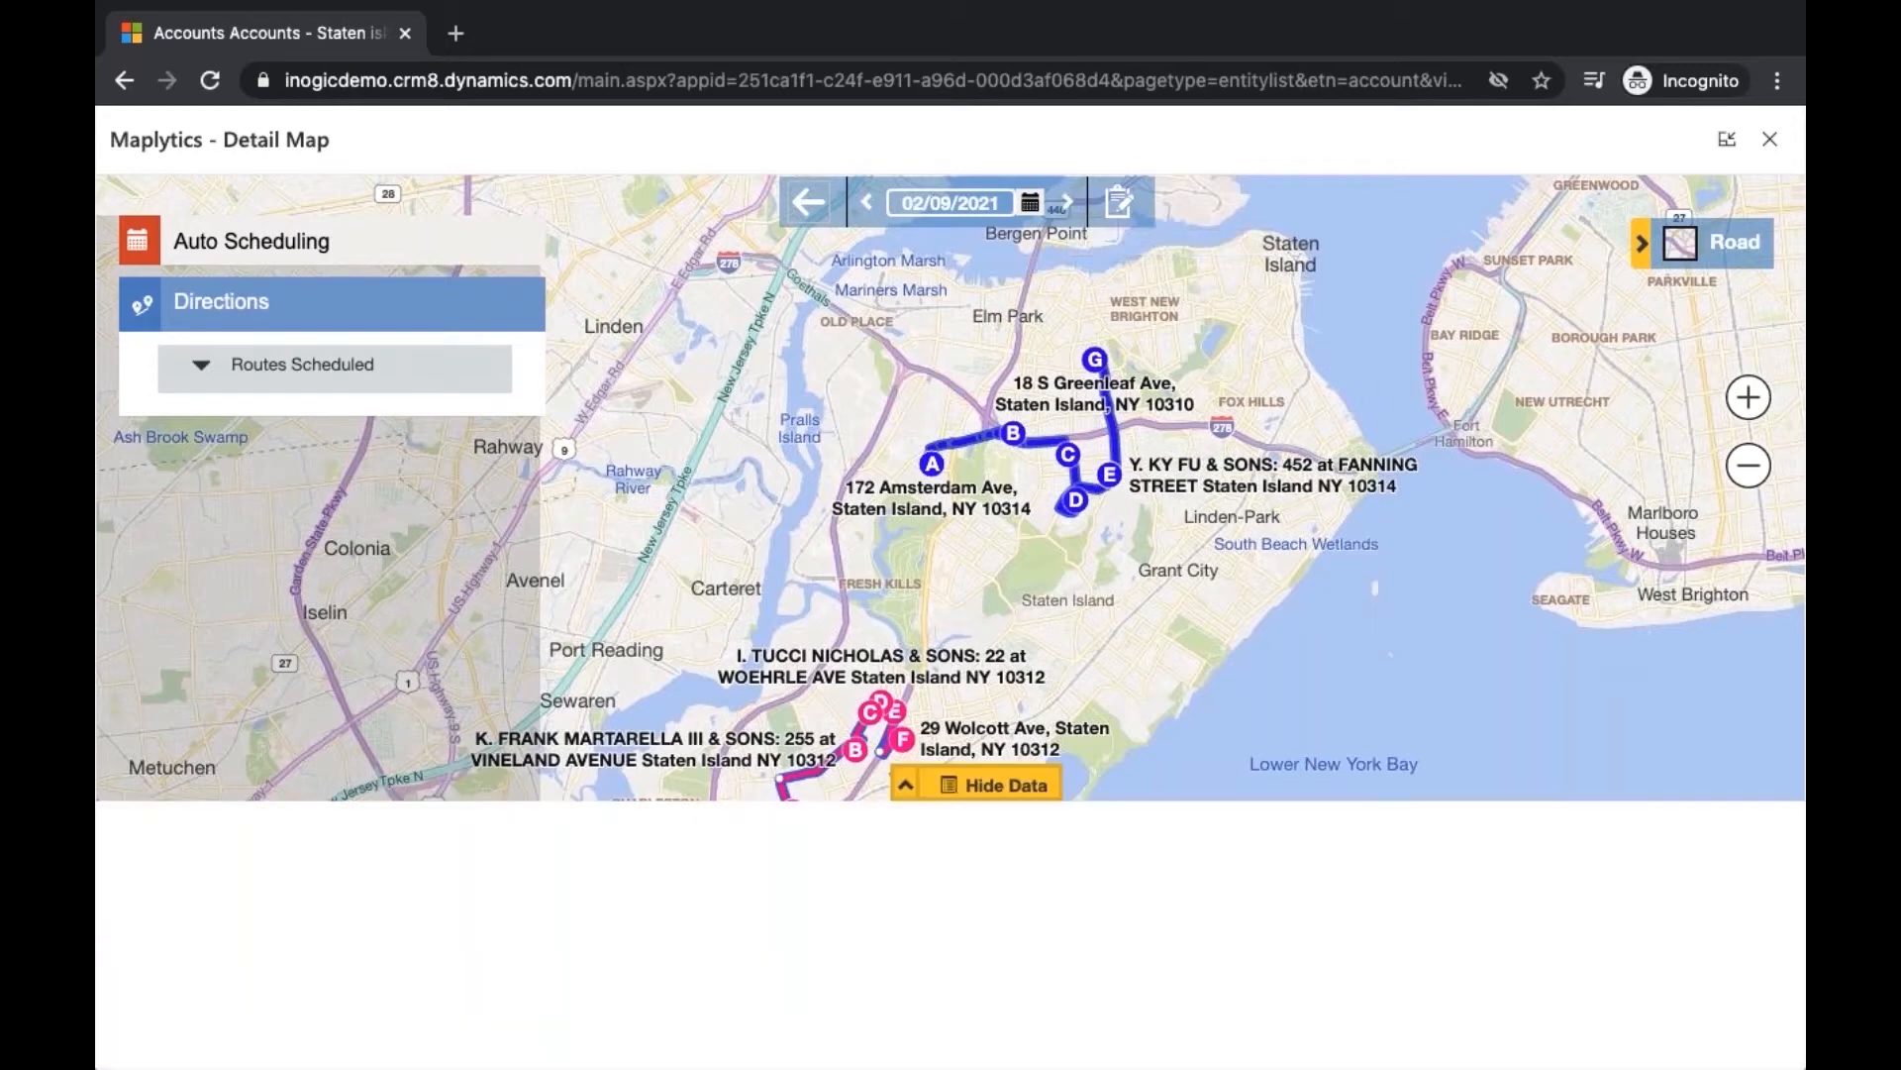
click(464, 366)
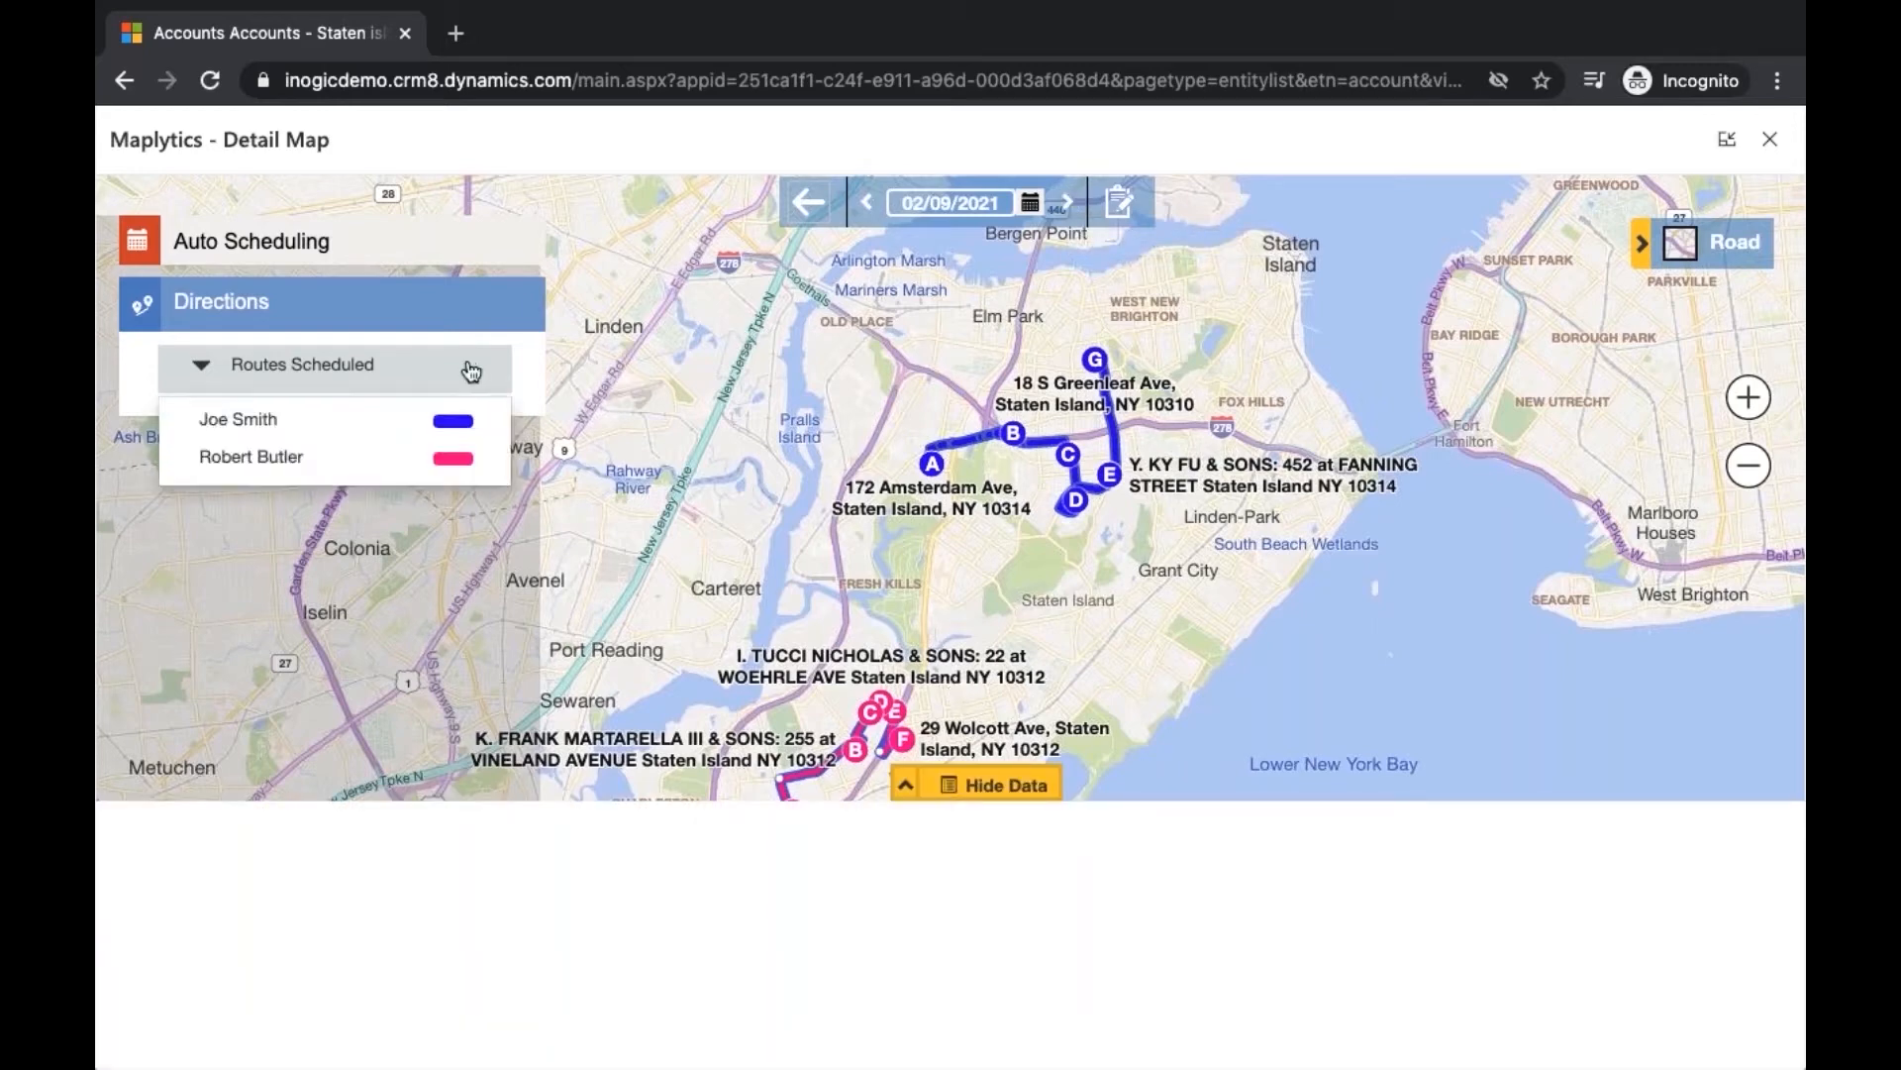
click(454, 423)
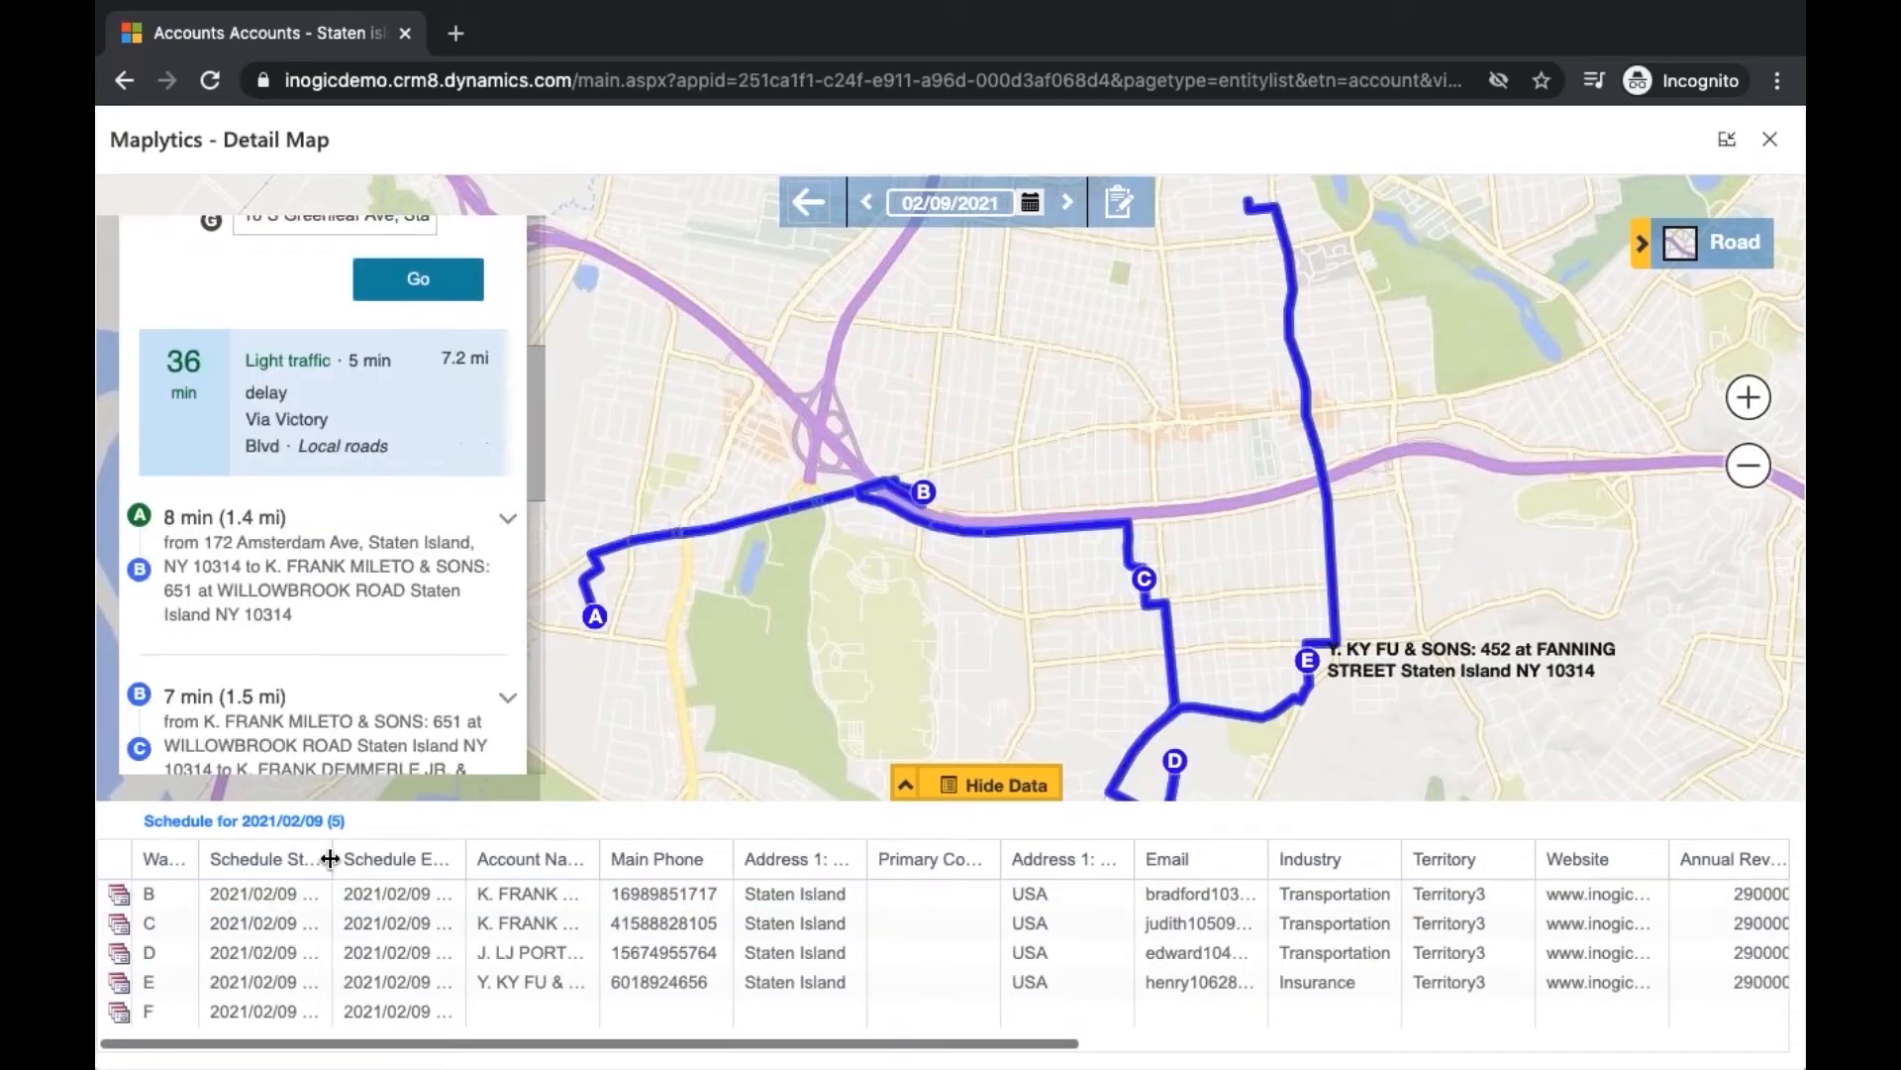
drag(330, 858, 436, 858)
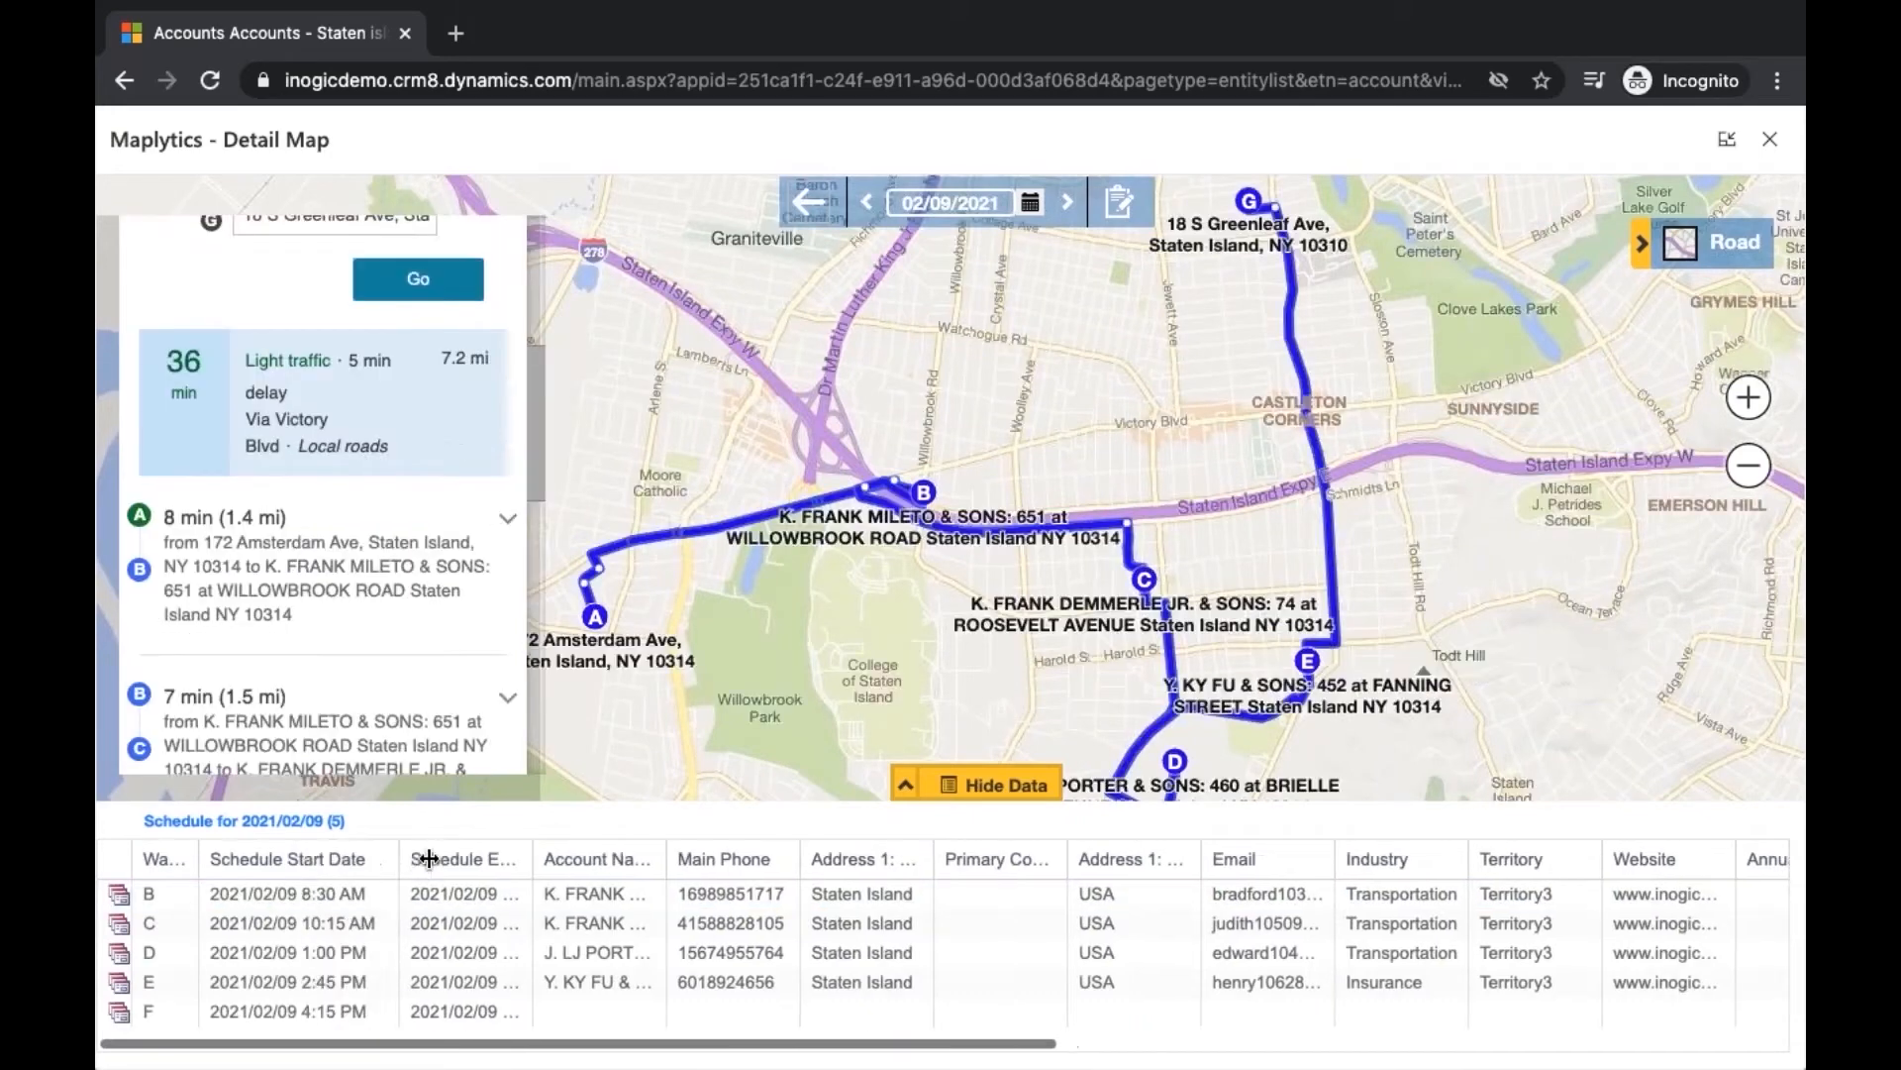
click(976, 785)
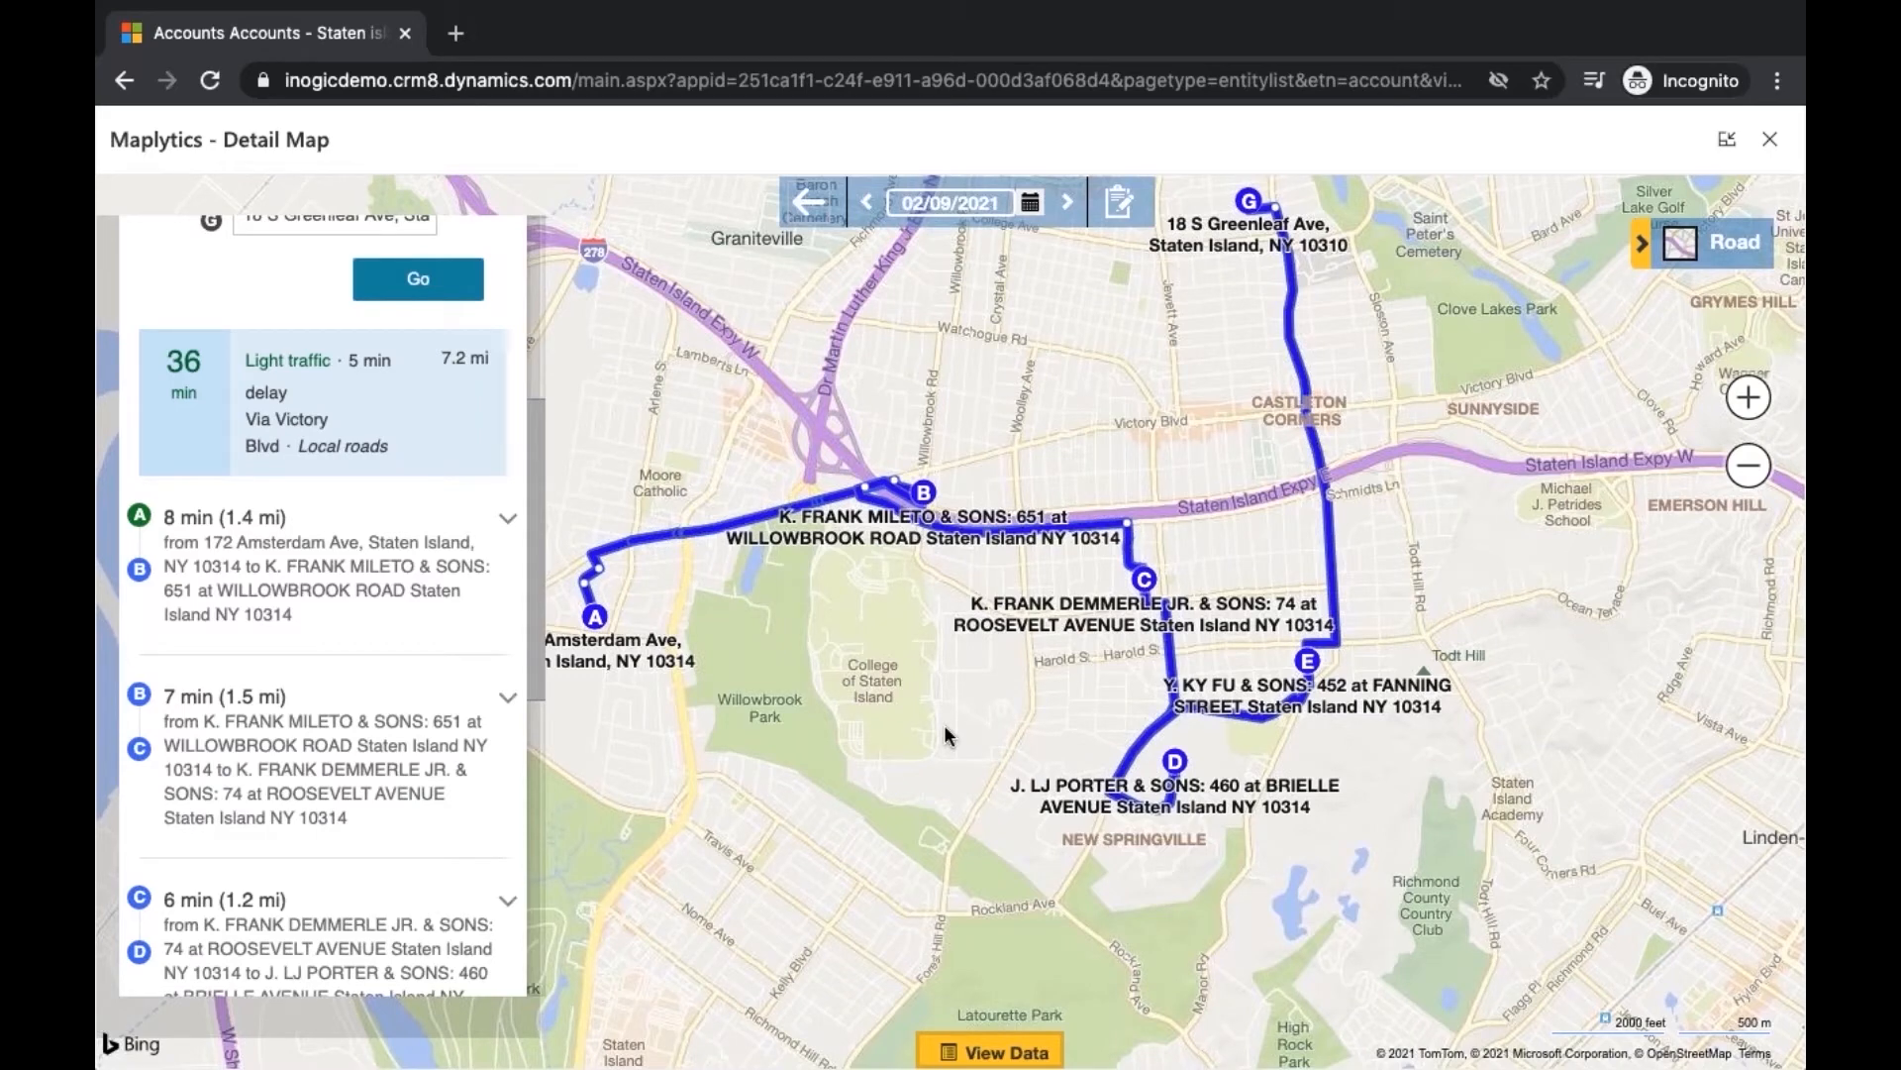
click(1132, 208)
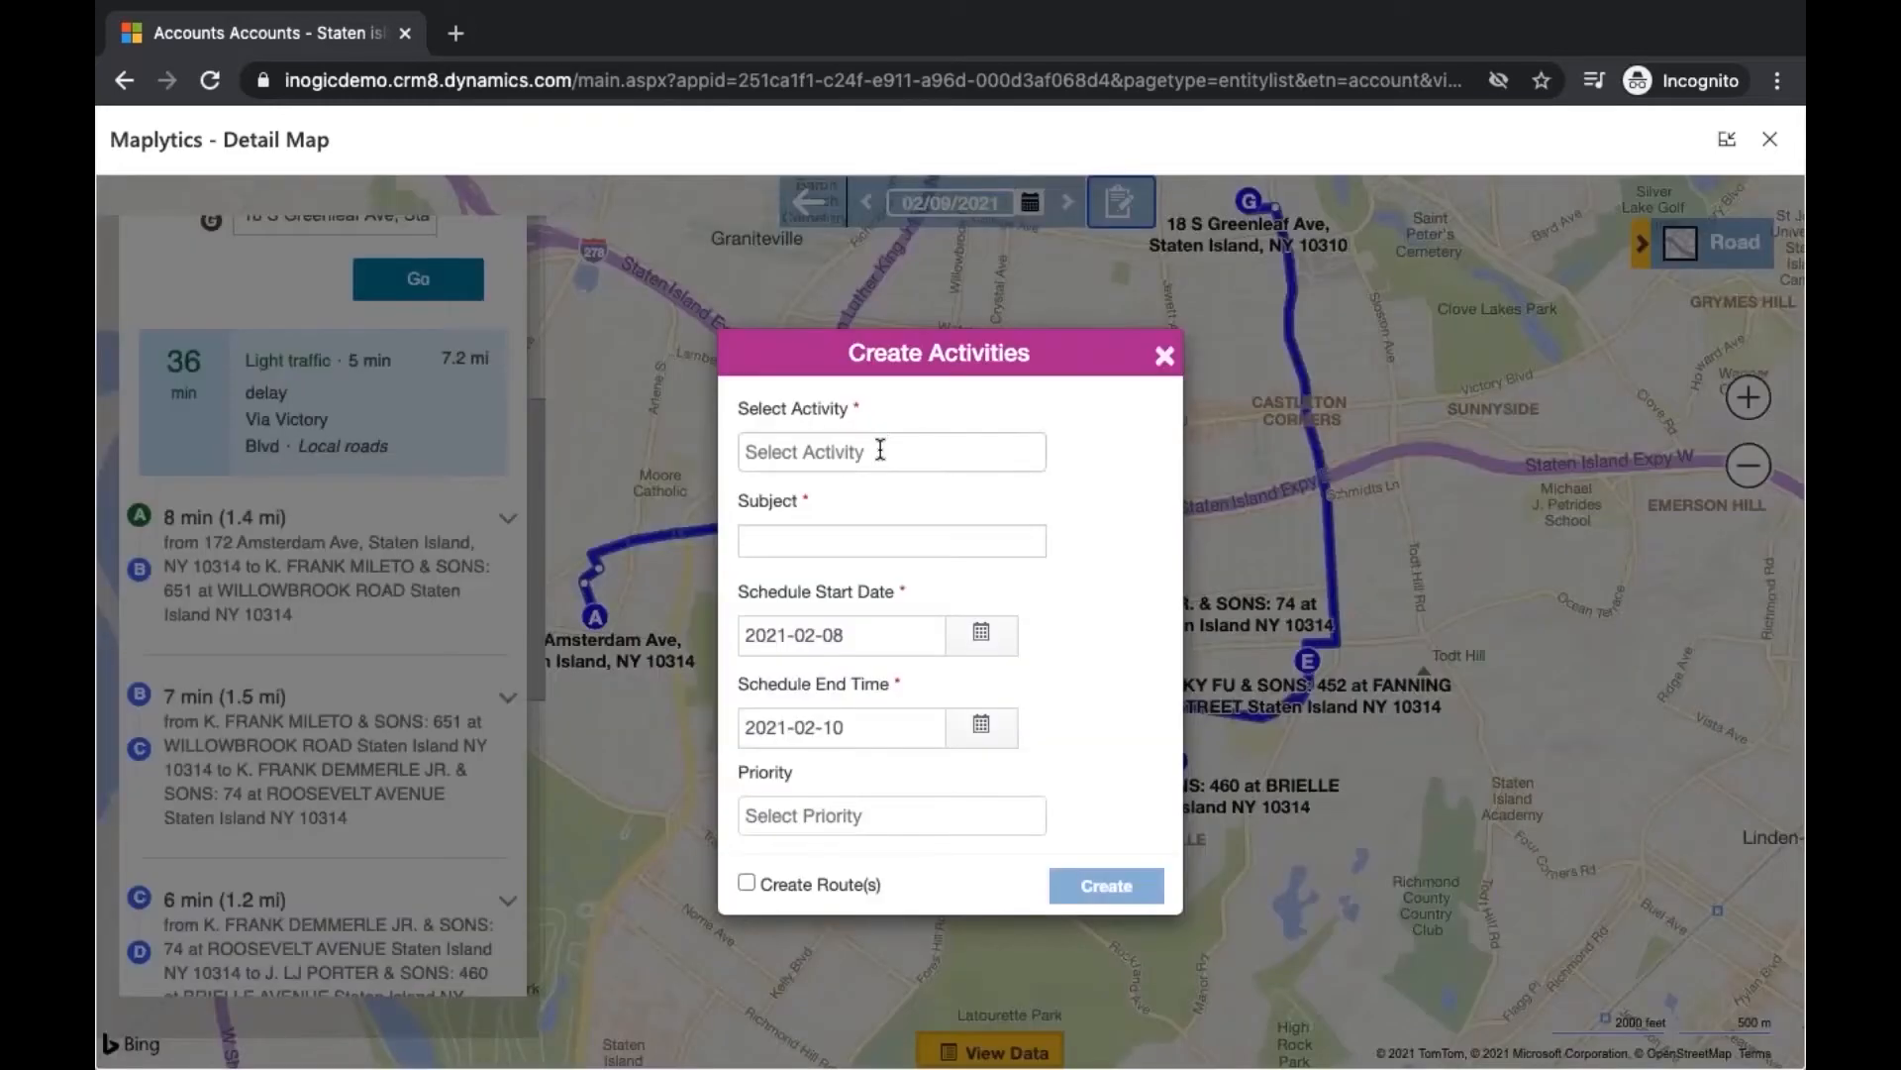
click(878, 448)
text(a)
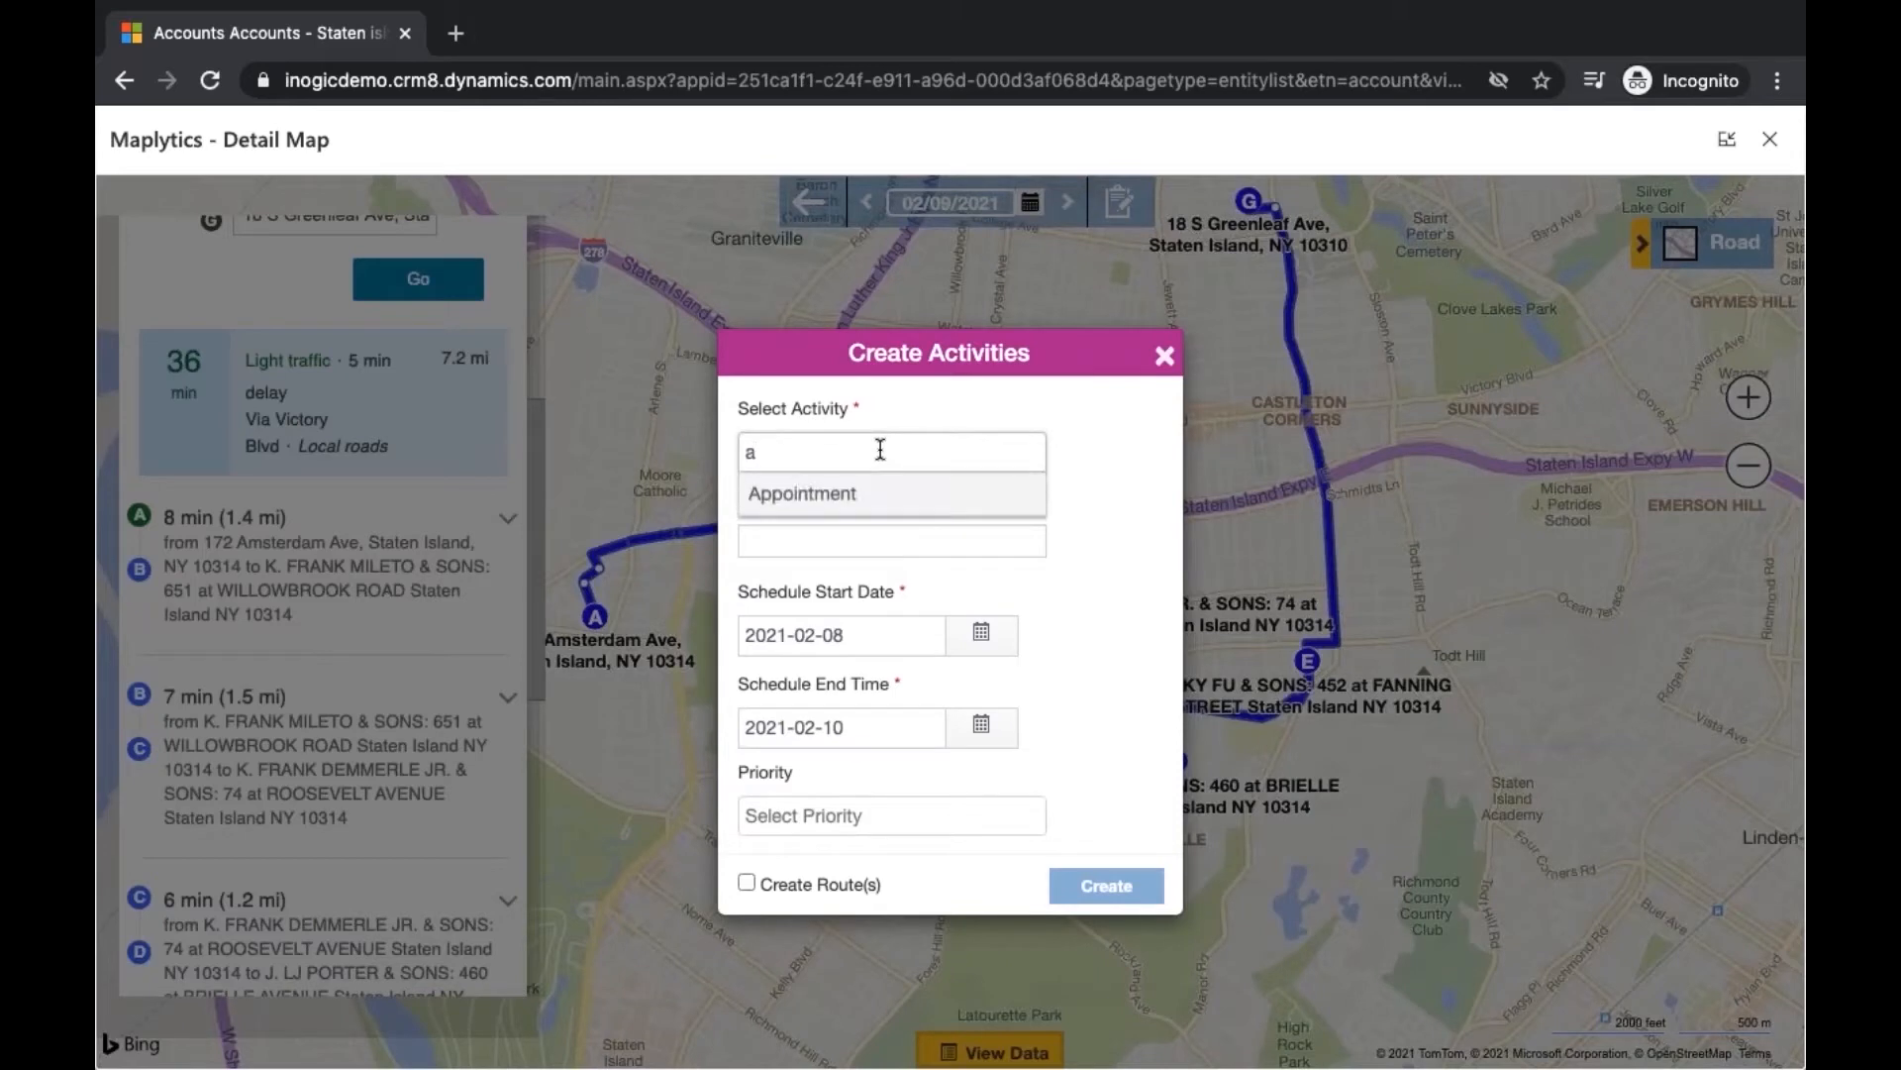
key(BackSpace)
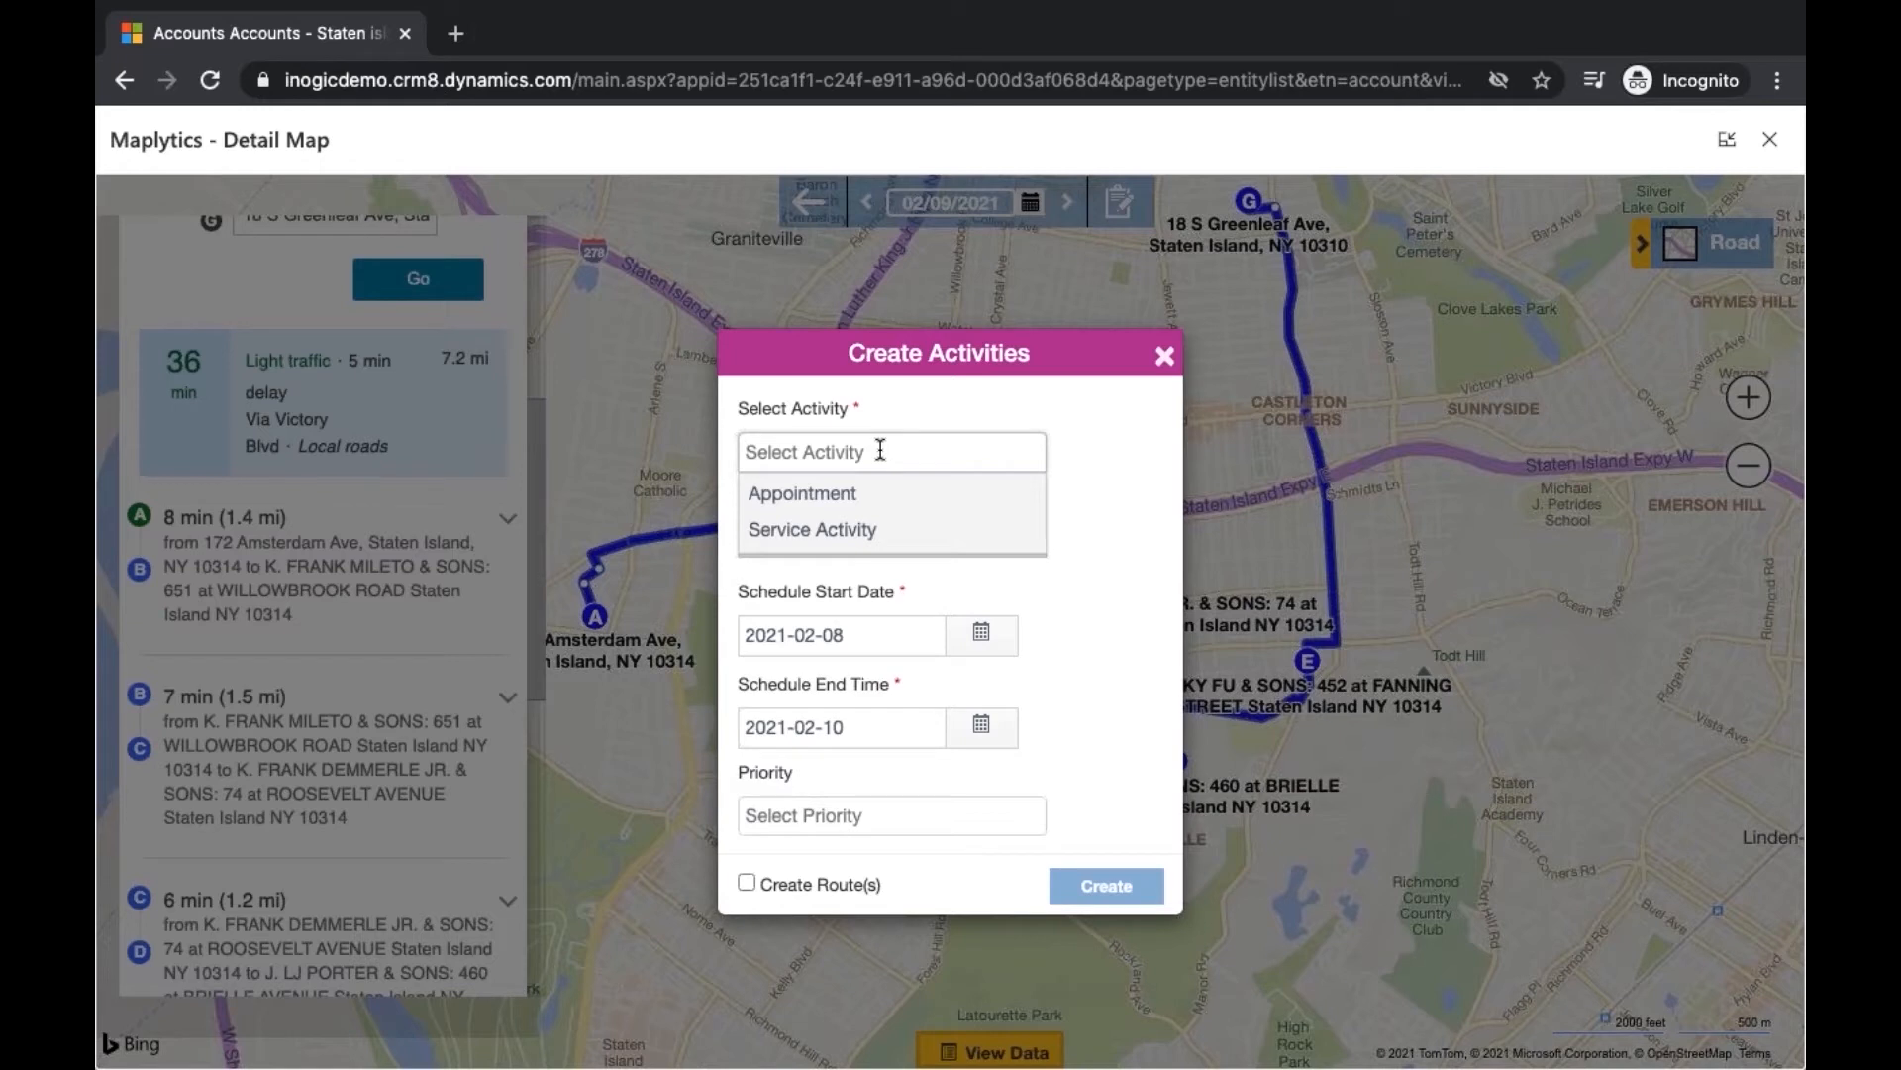
click(959, 489)
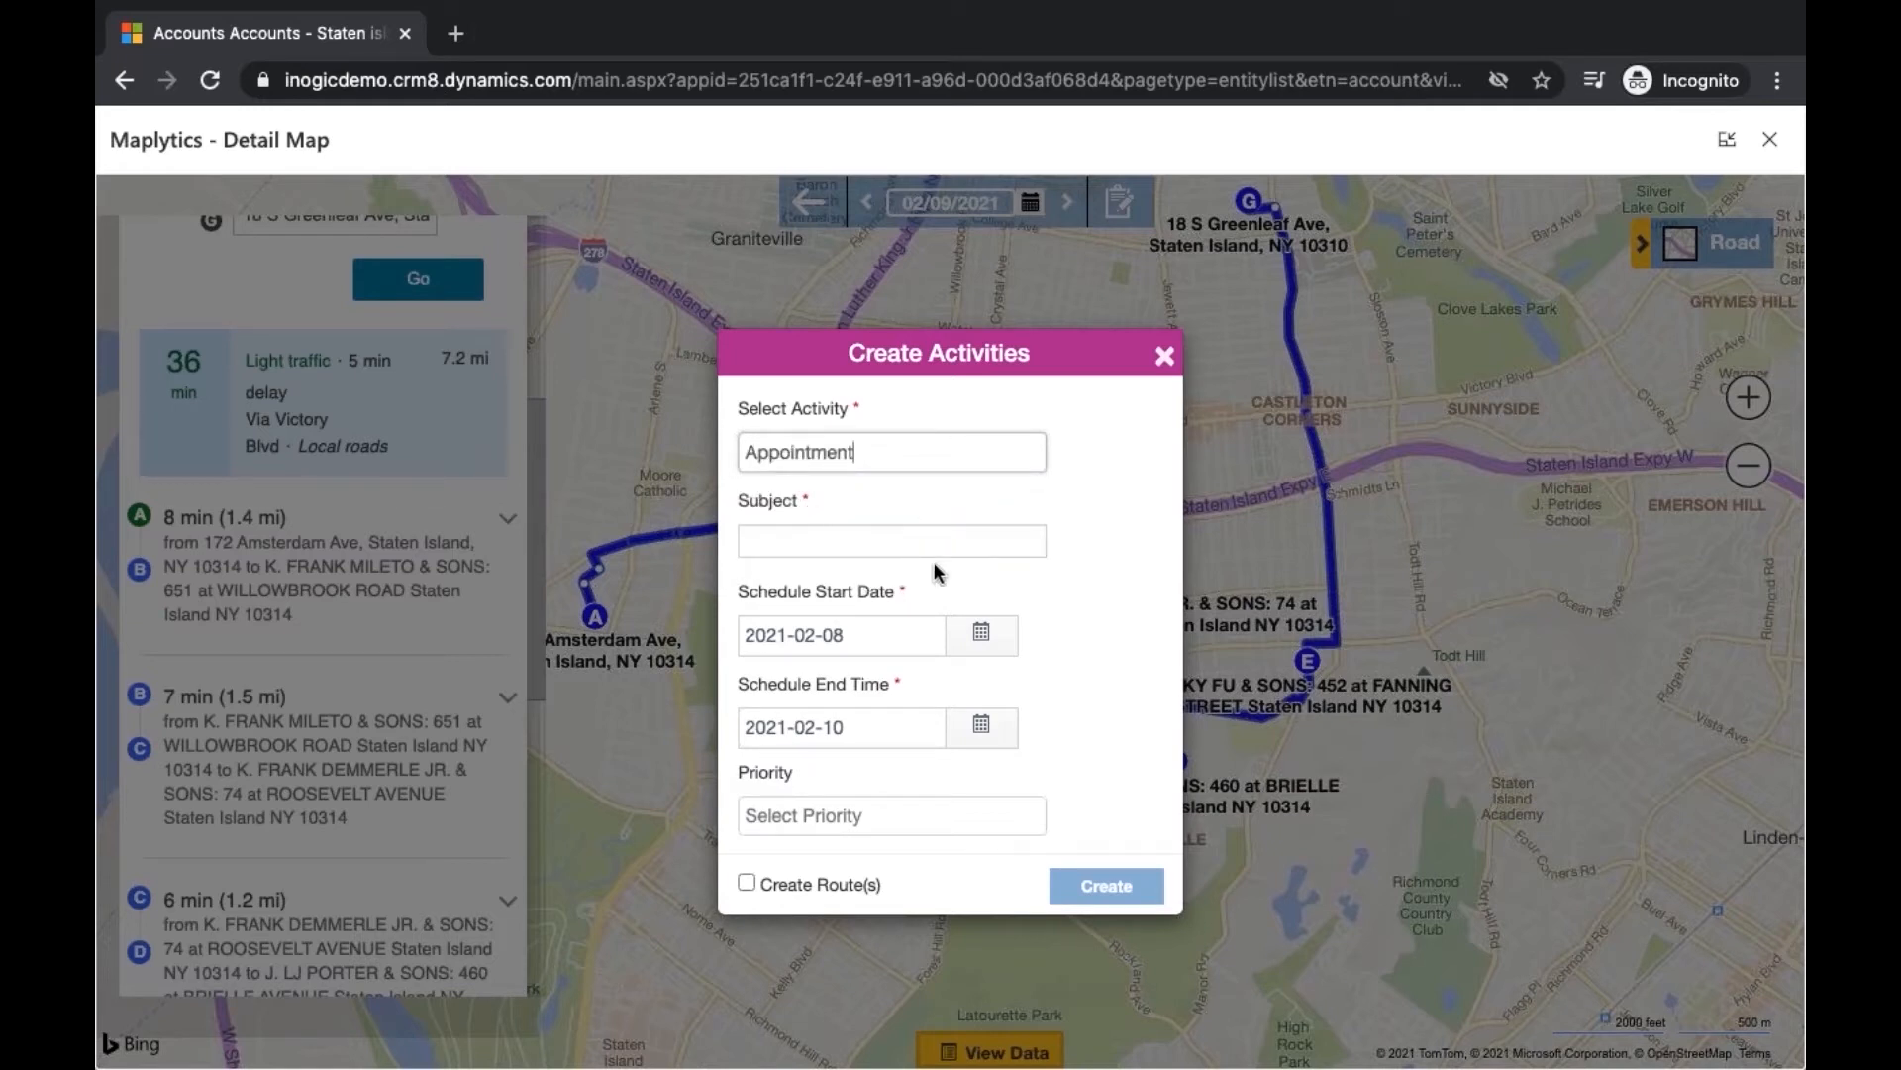
click(820, 881)
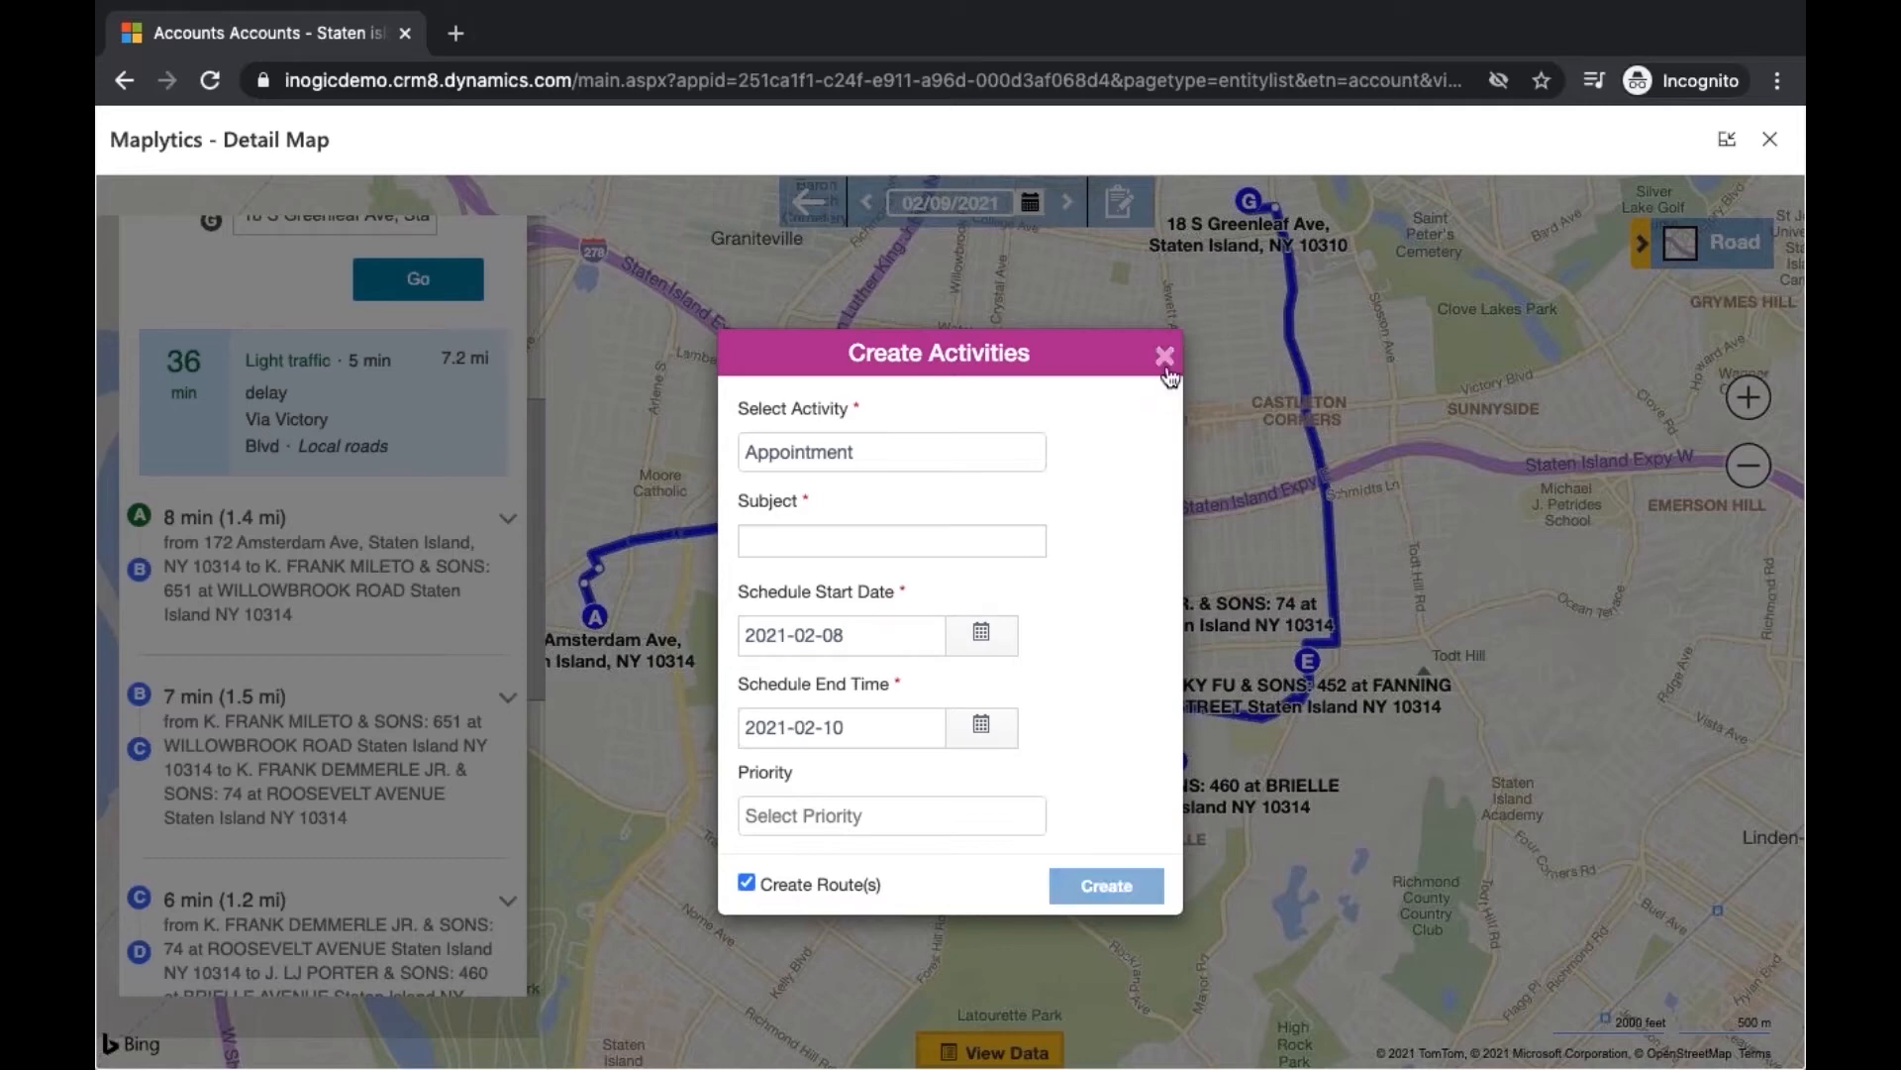
click(1165, 355)
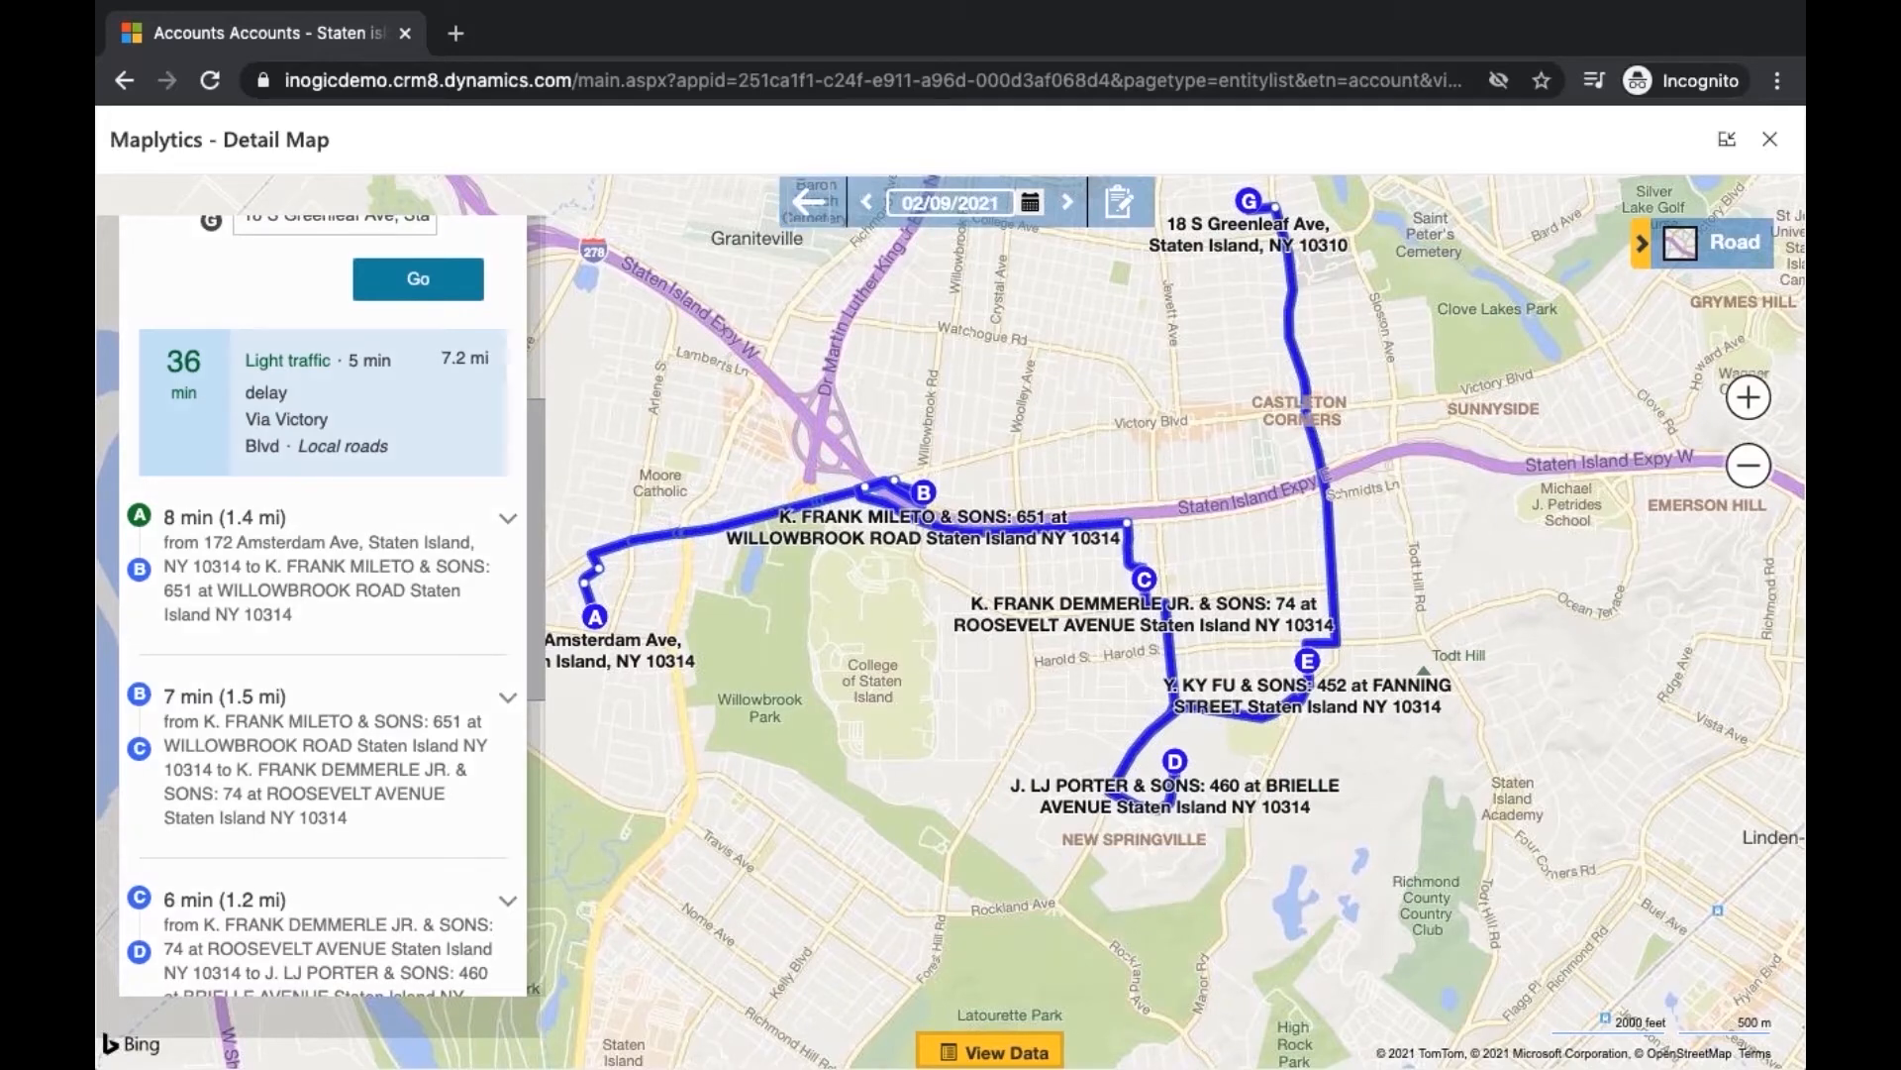
Leave the schedule view and load Staten Island _ Postal codes.xlsx as the file for Territory Management
click(810, 202)
click(872, 684)
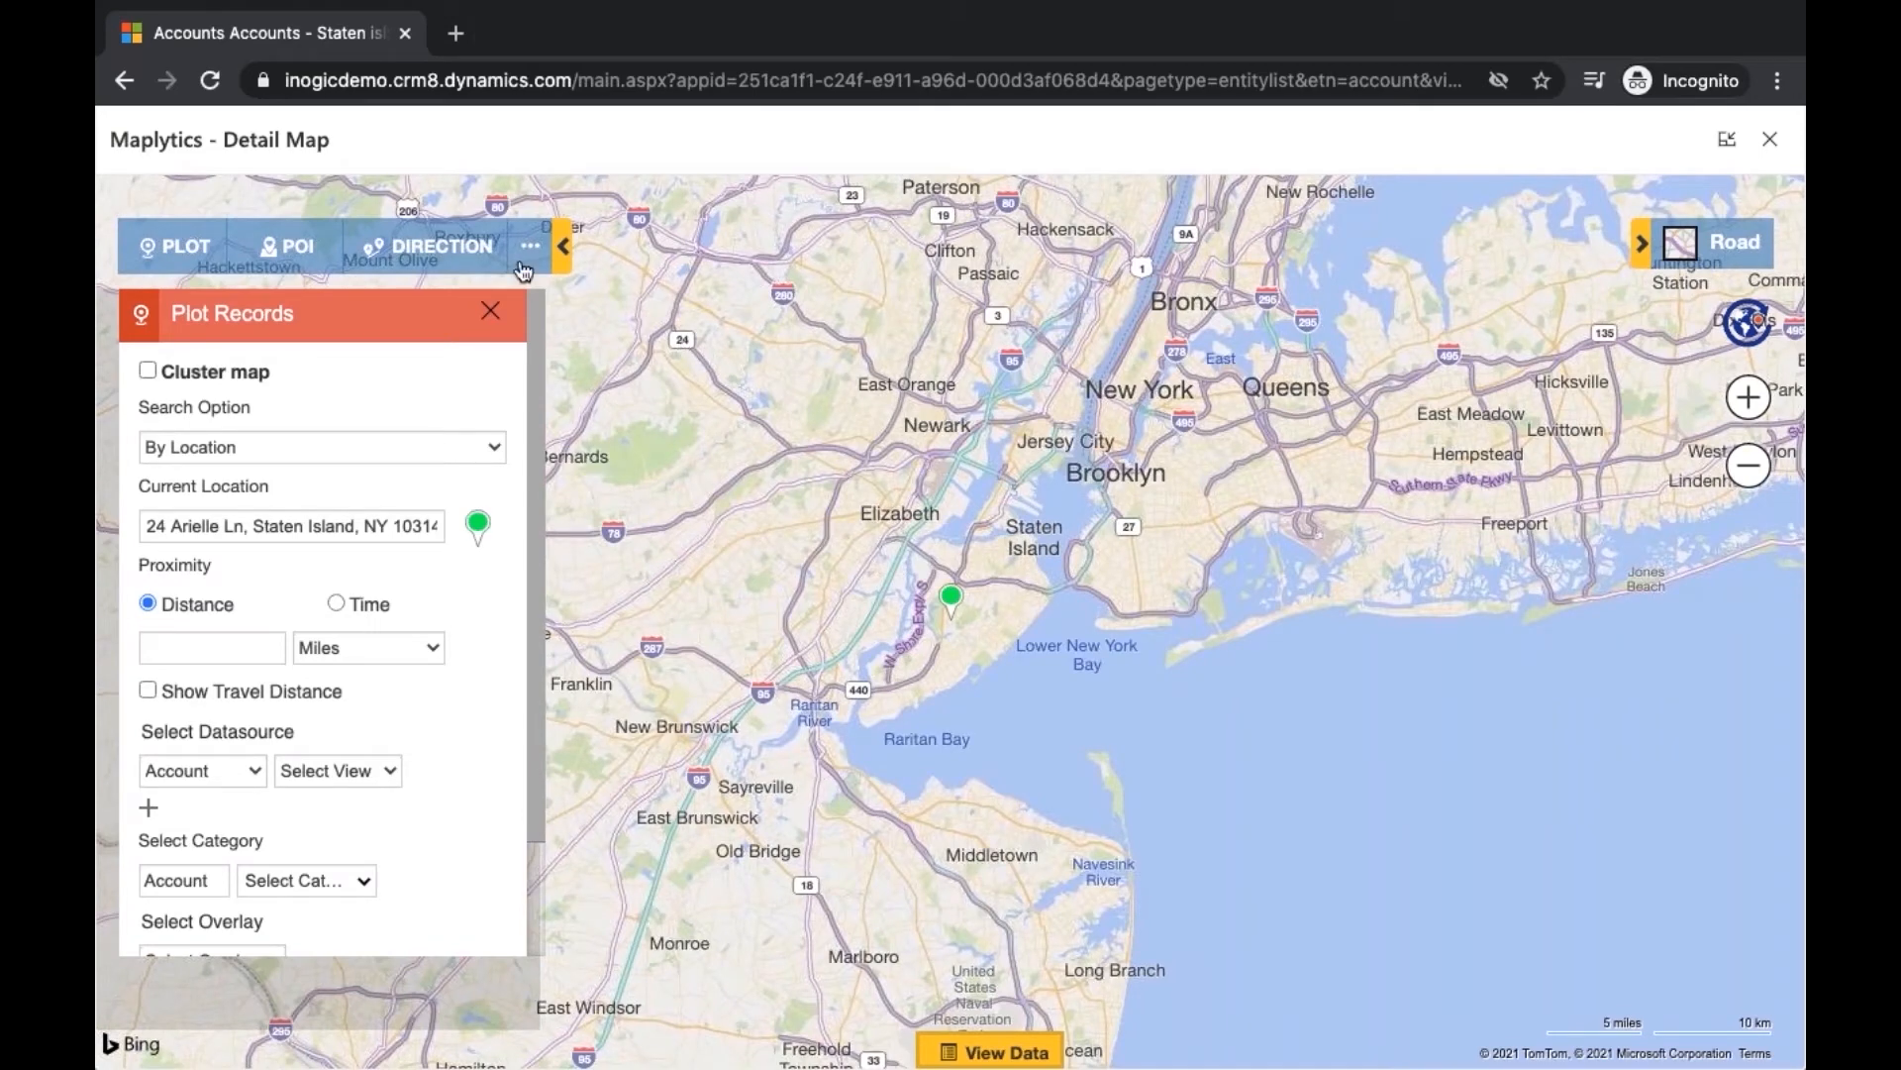
click(528, 253)
click(595, 388)
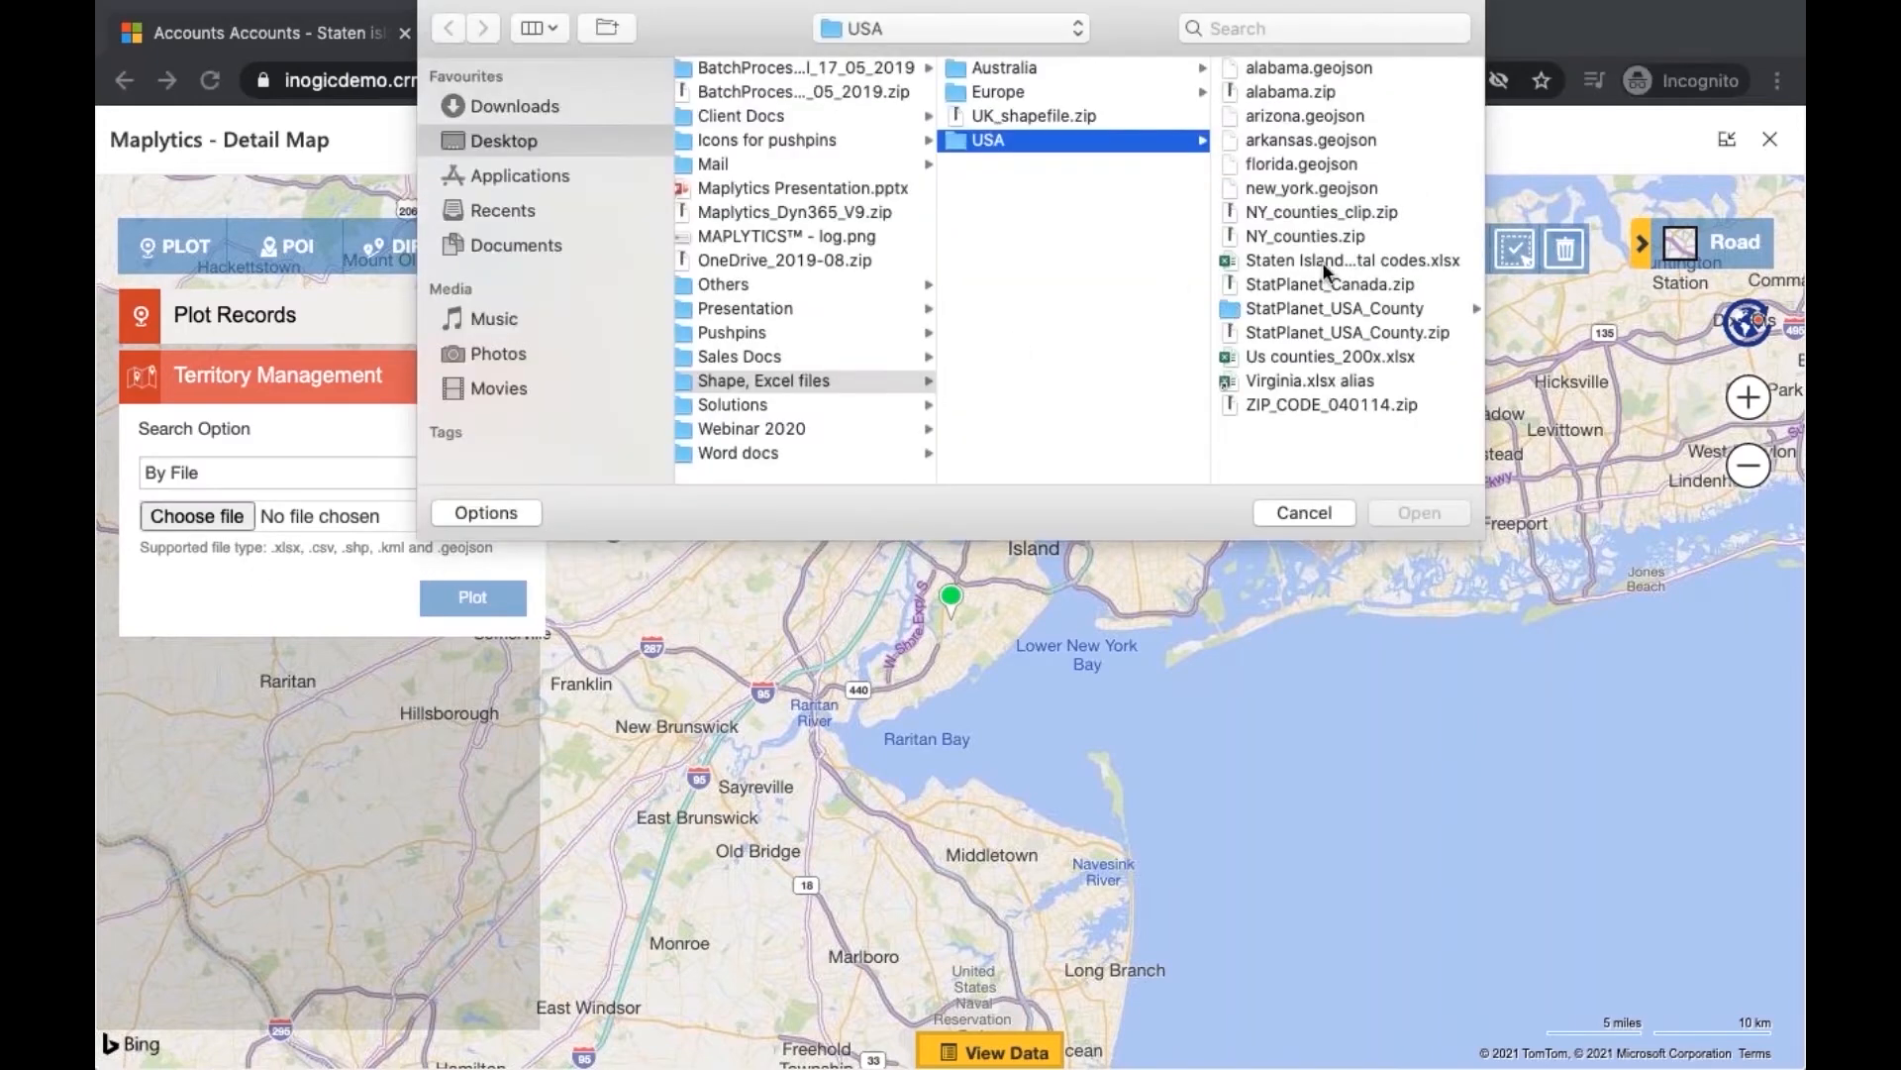
click(1337, 258)
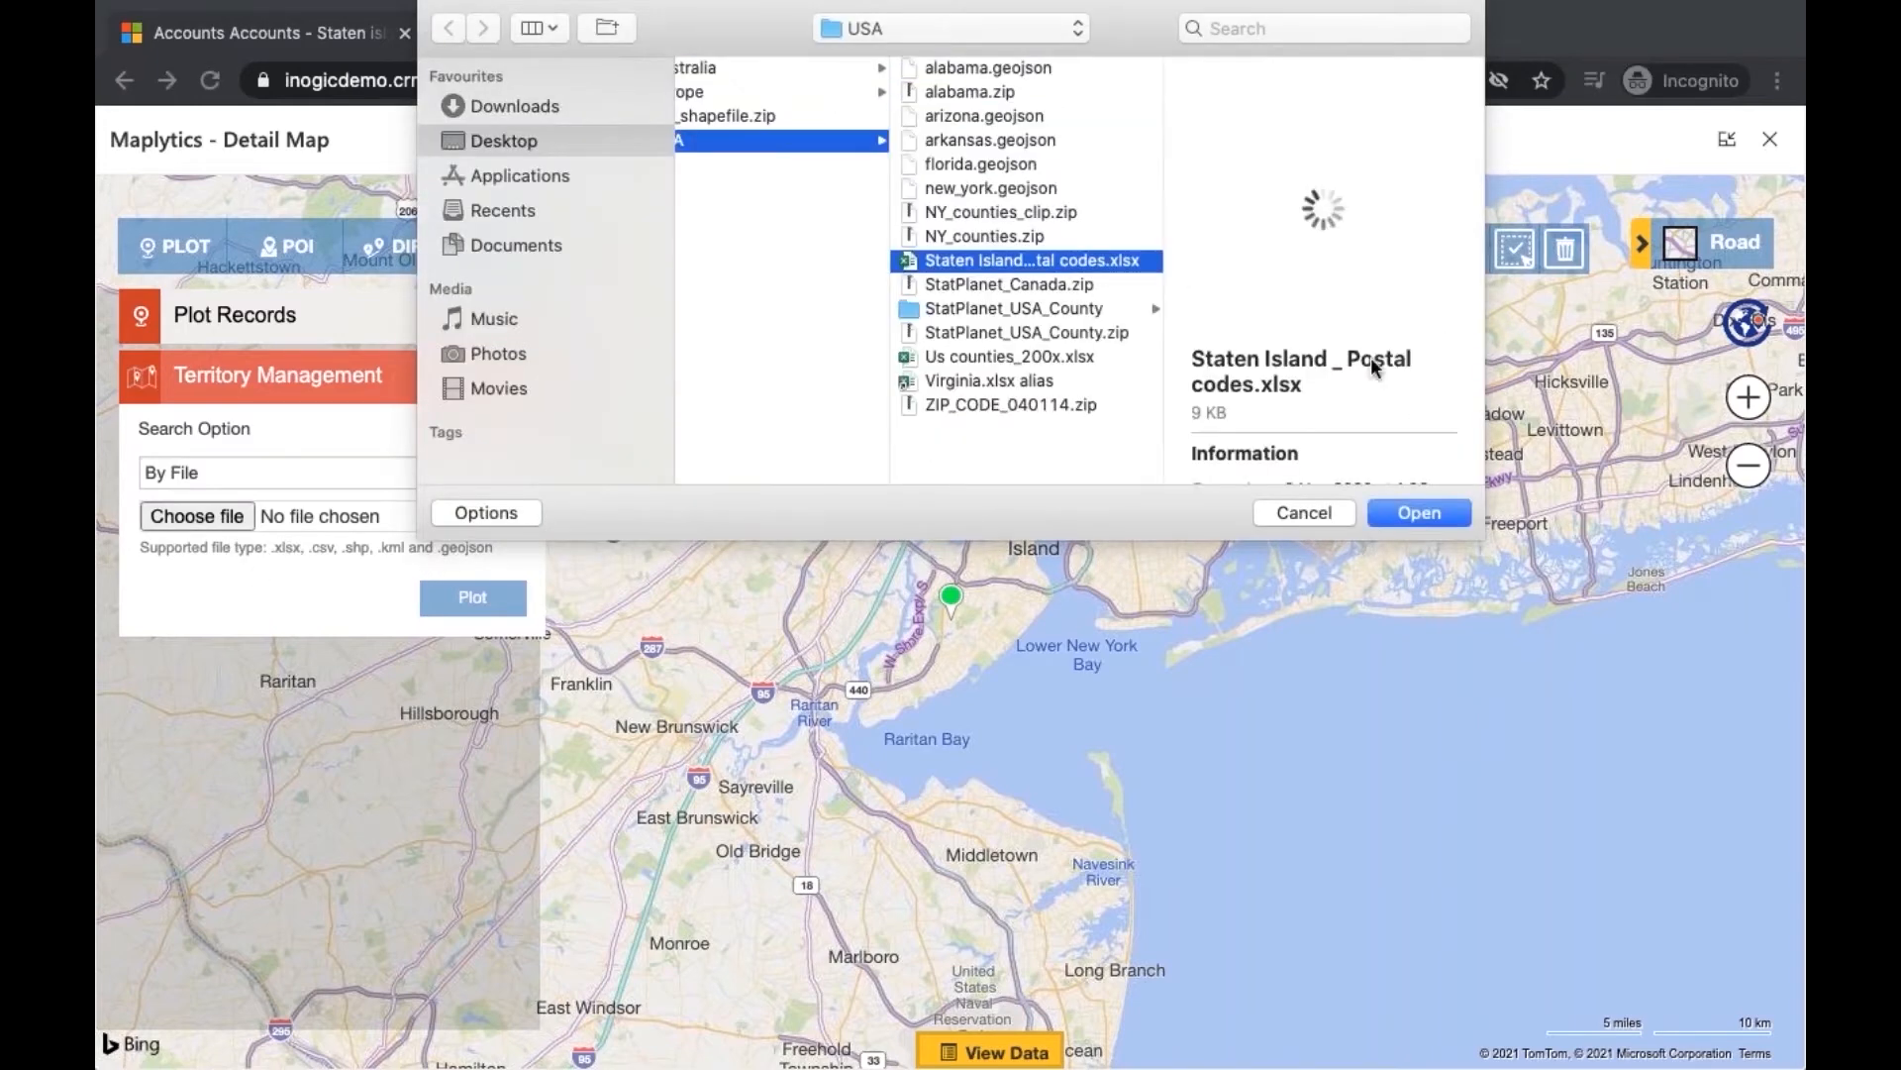
click(1406, 502)
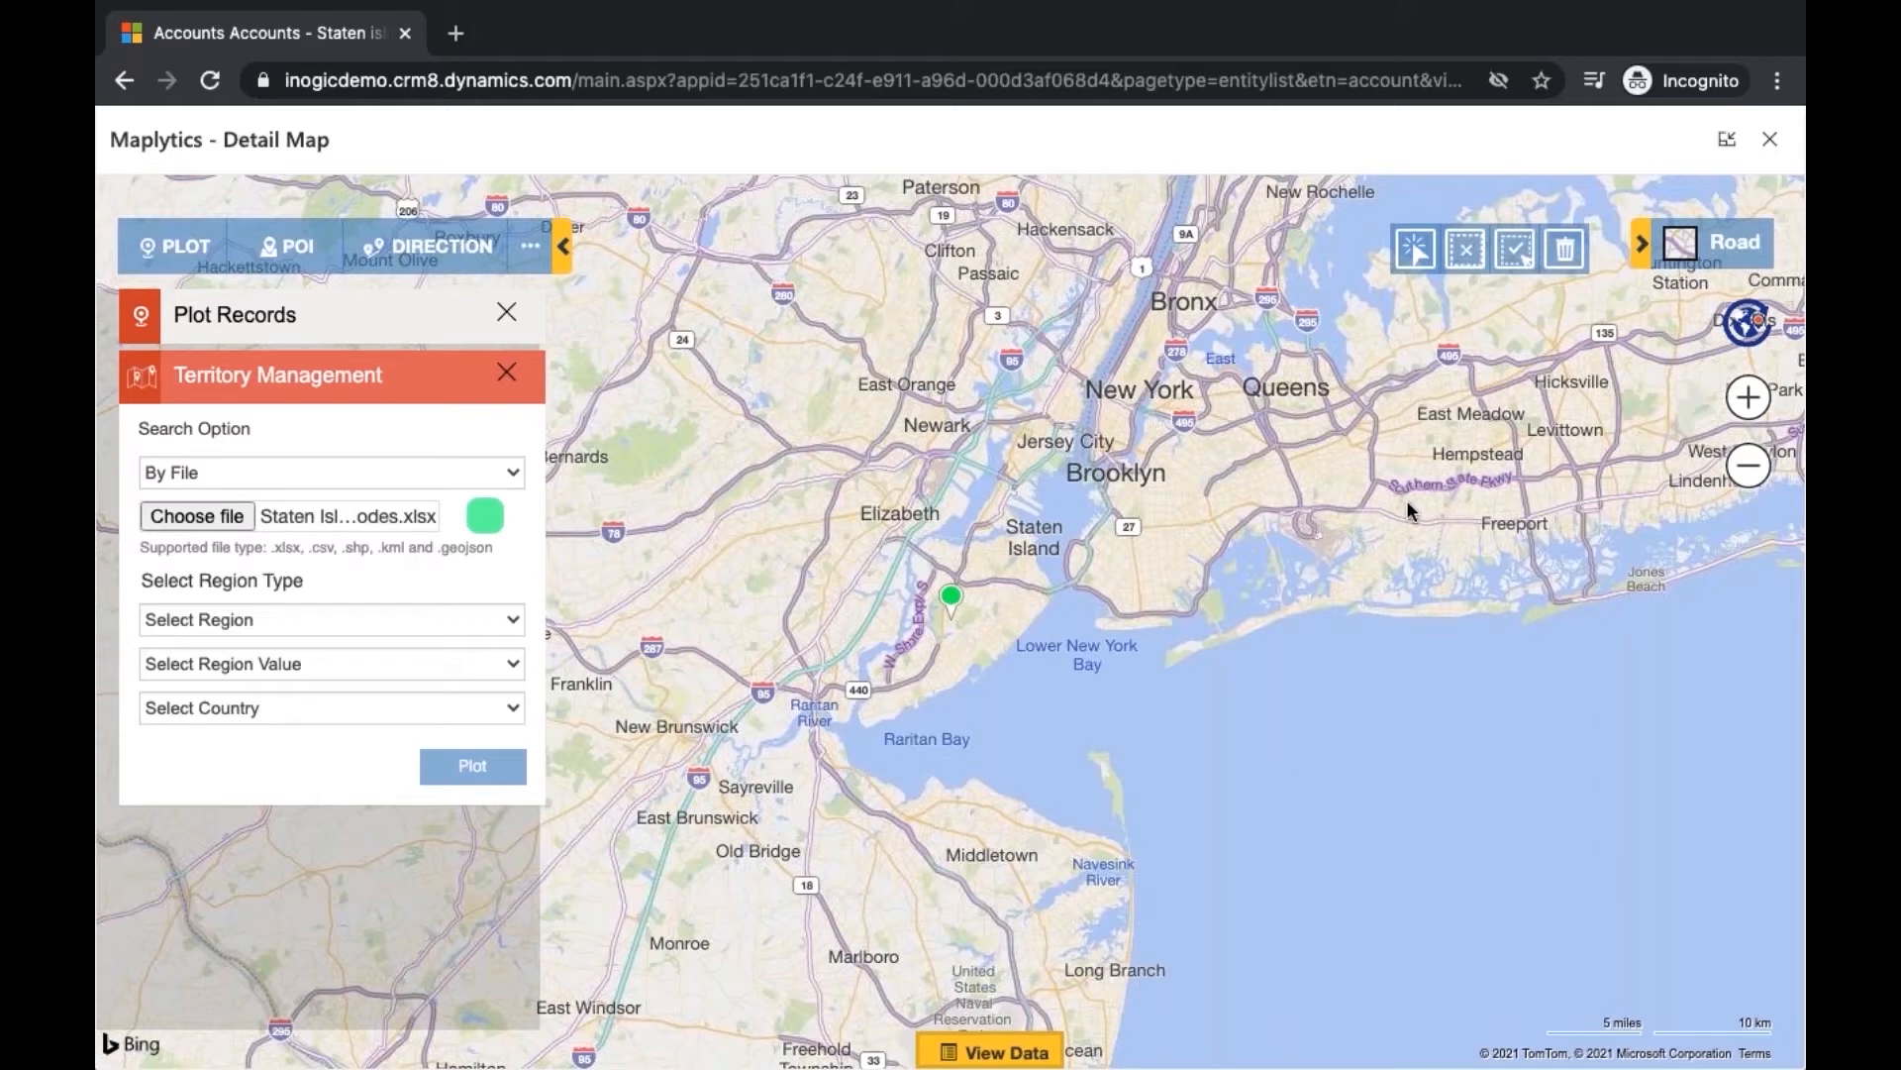
Plot the file's regions with region type Postal Code, region value zip and country state_name
click(514, 617)
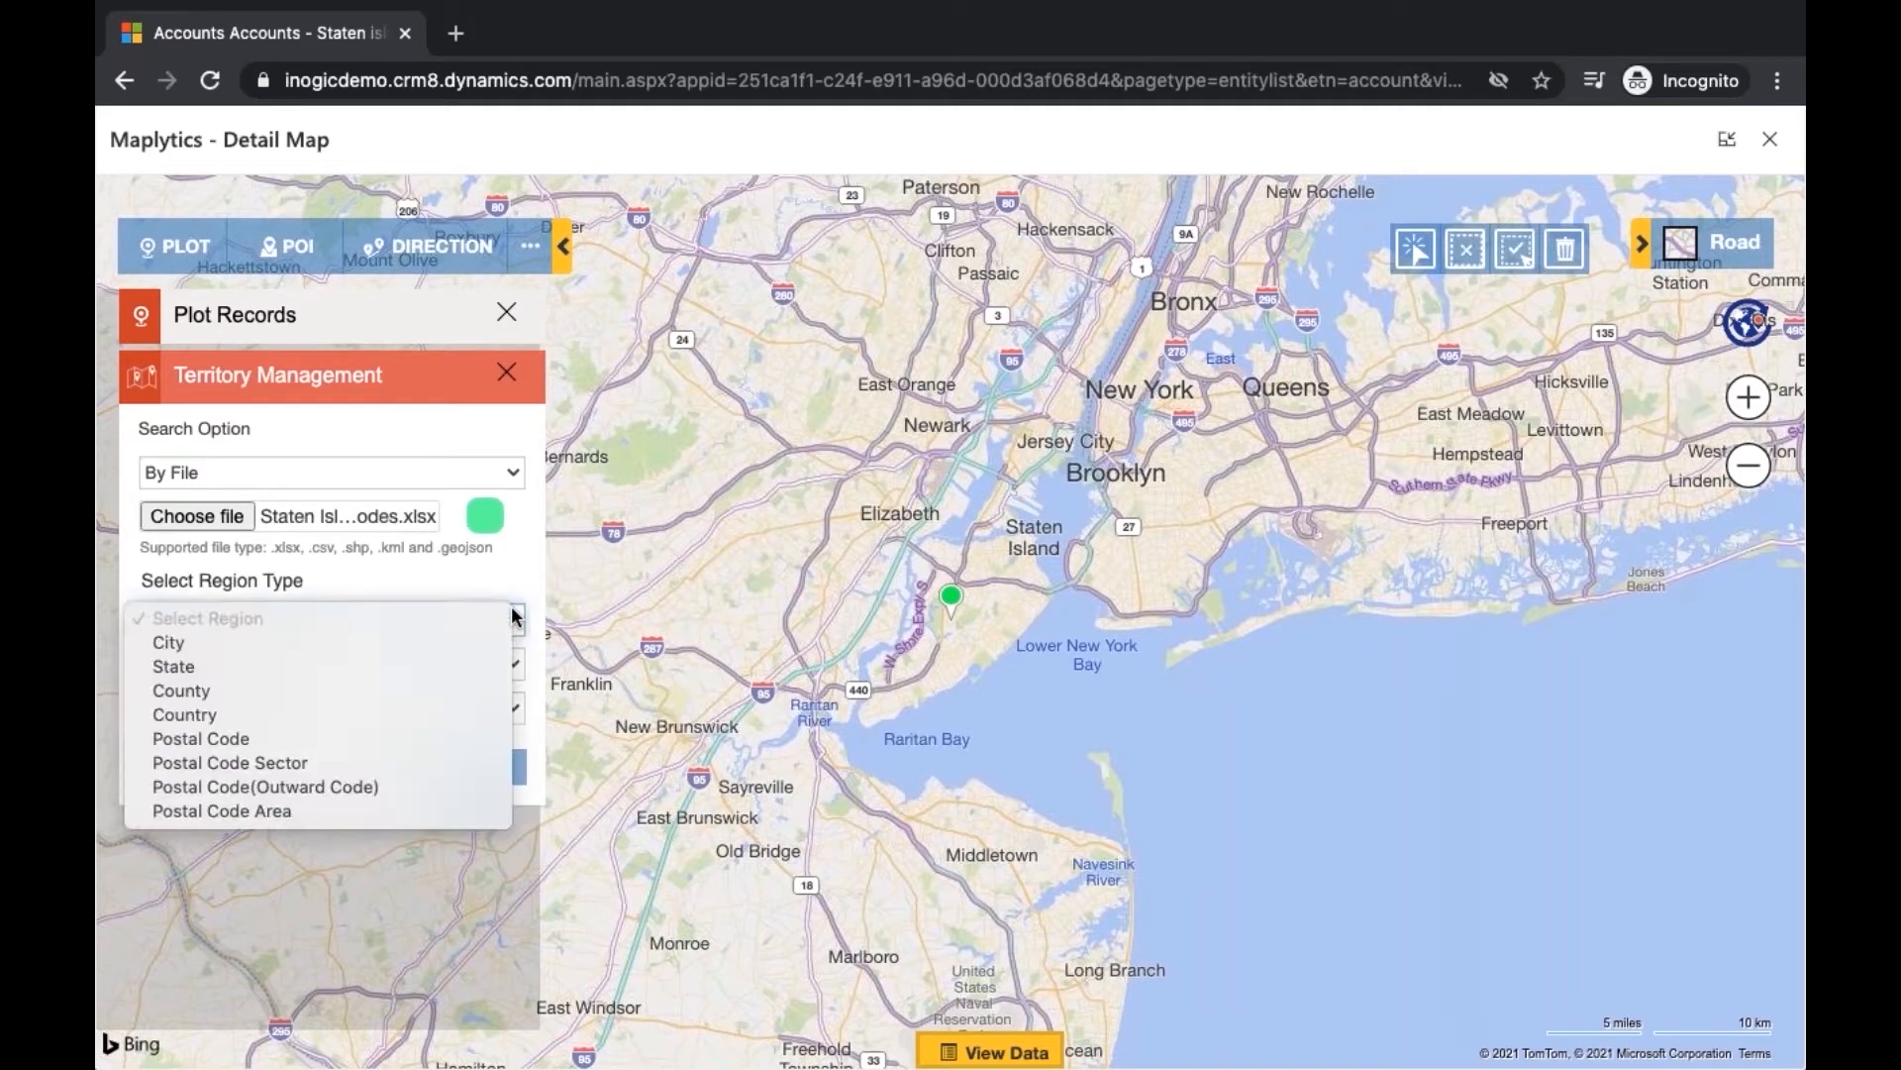
click(328, 737)
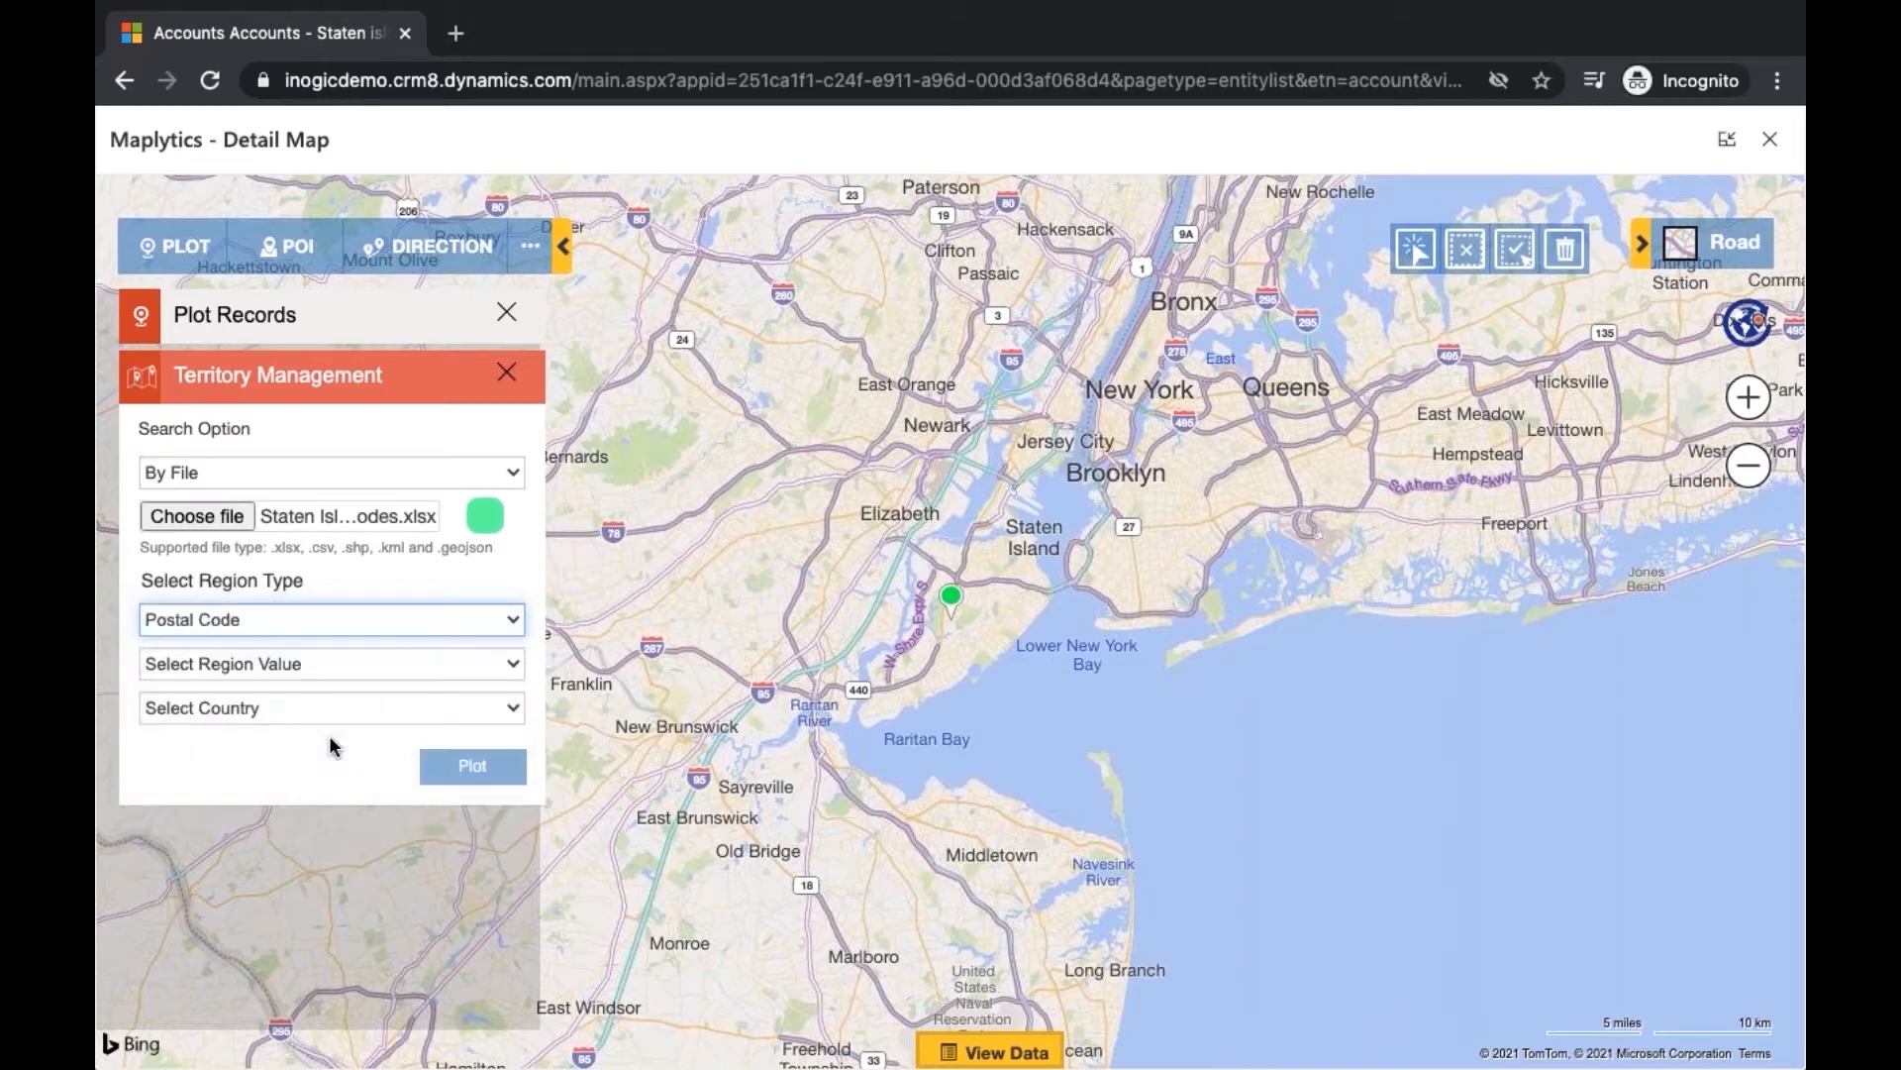
click(475, 675)
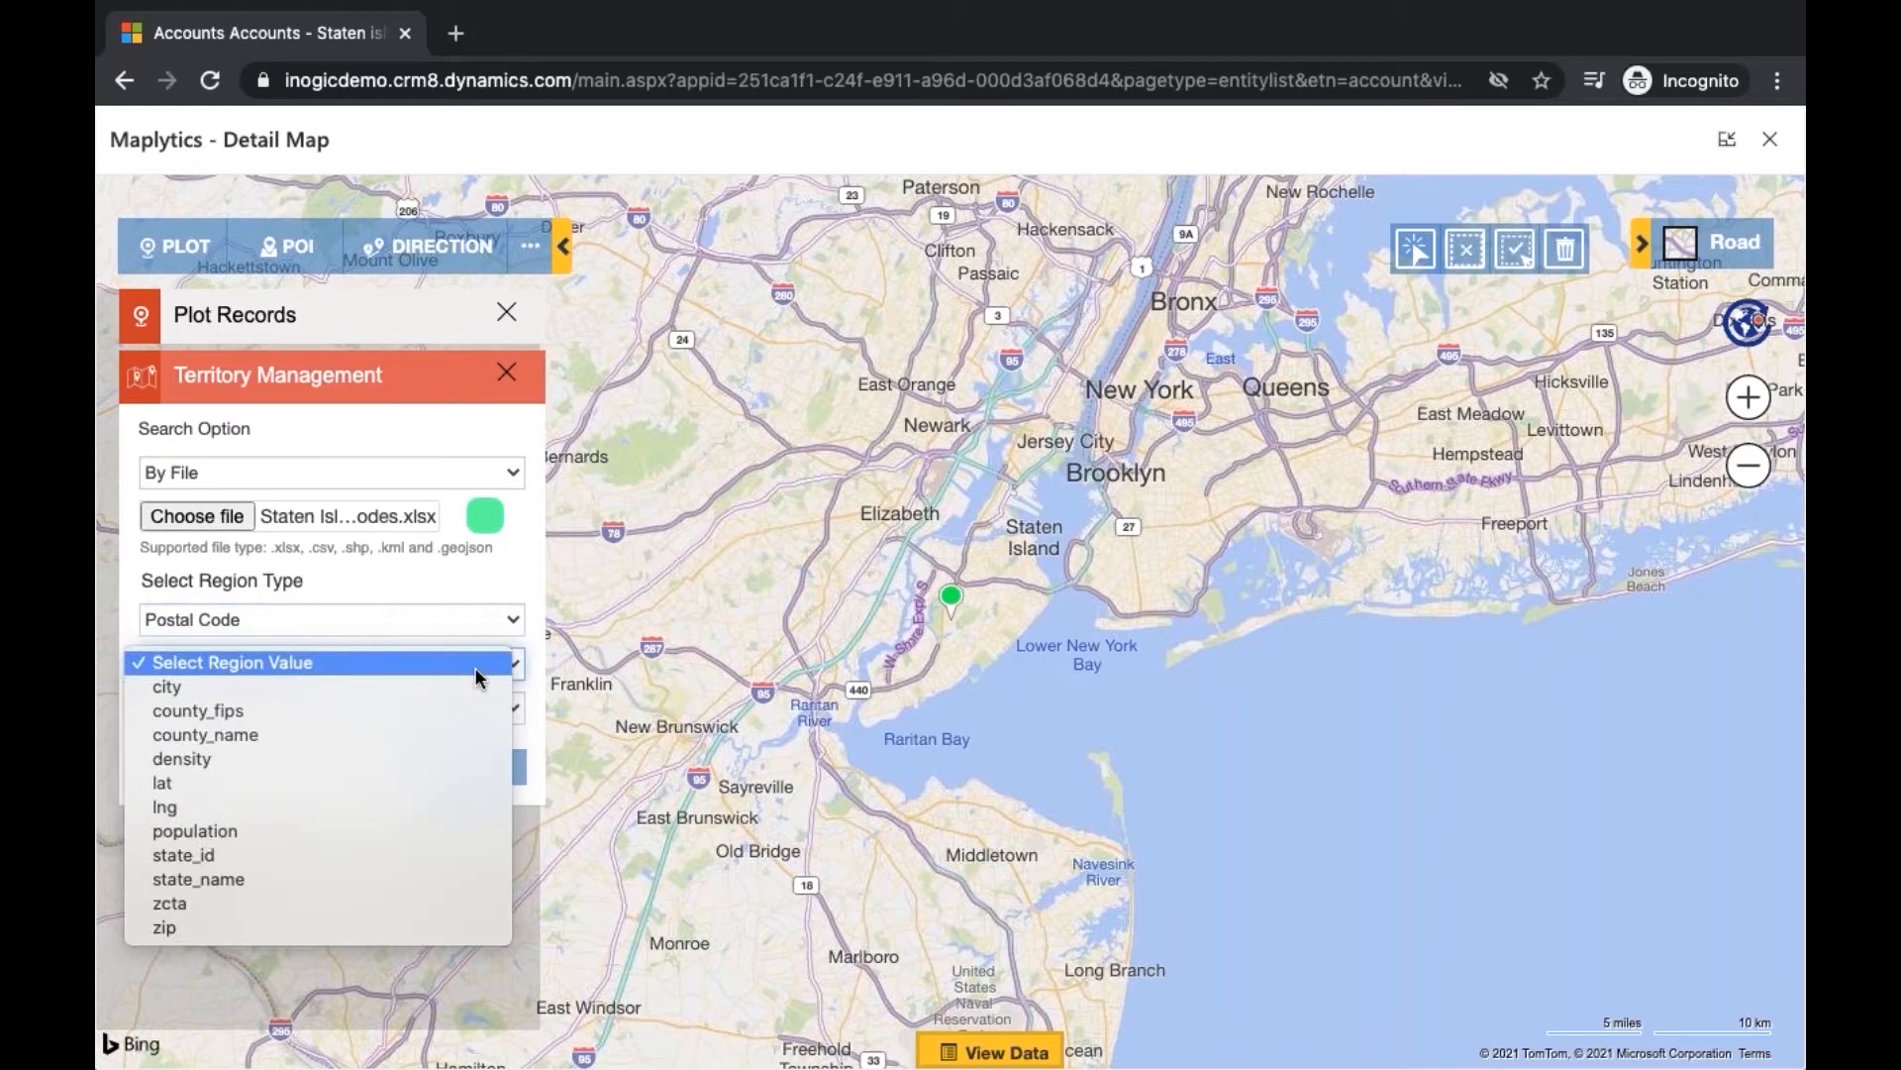
click(418, 925)
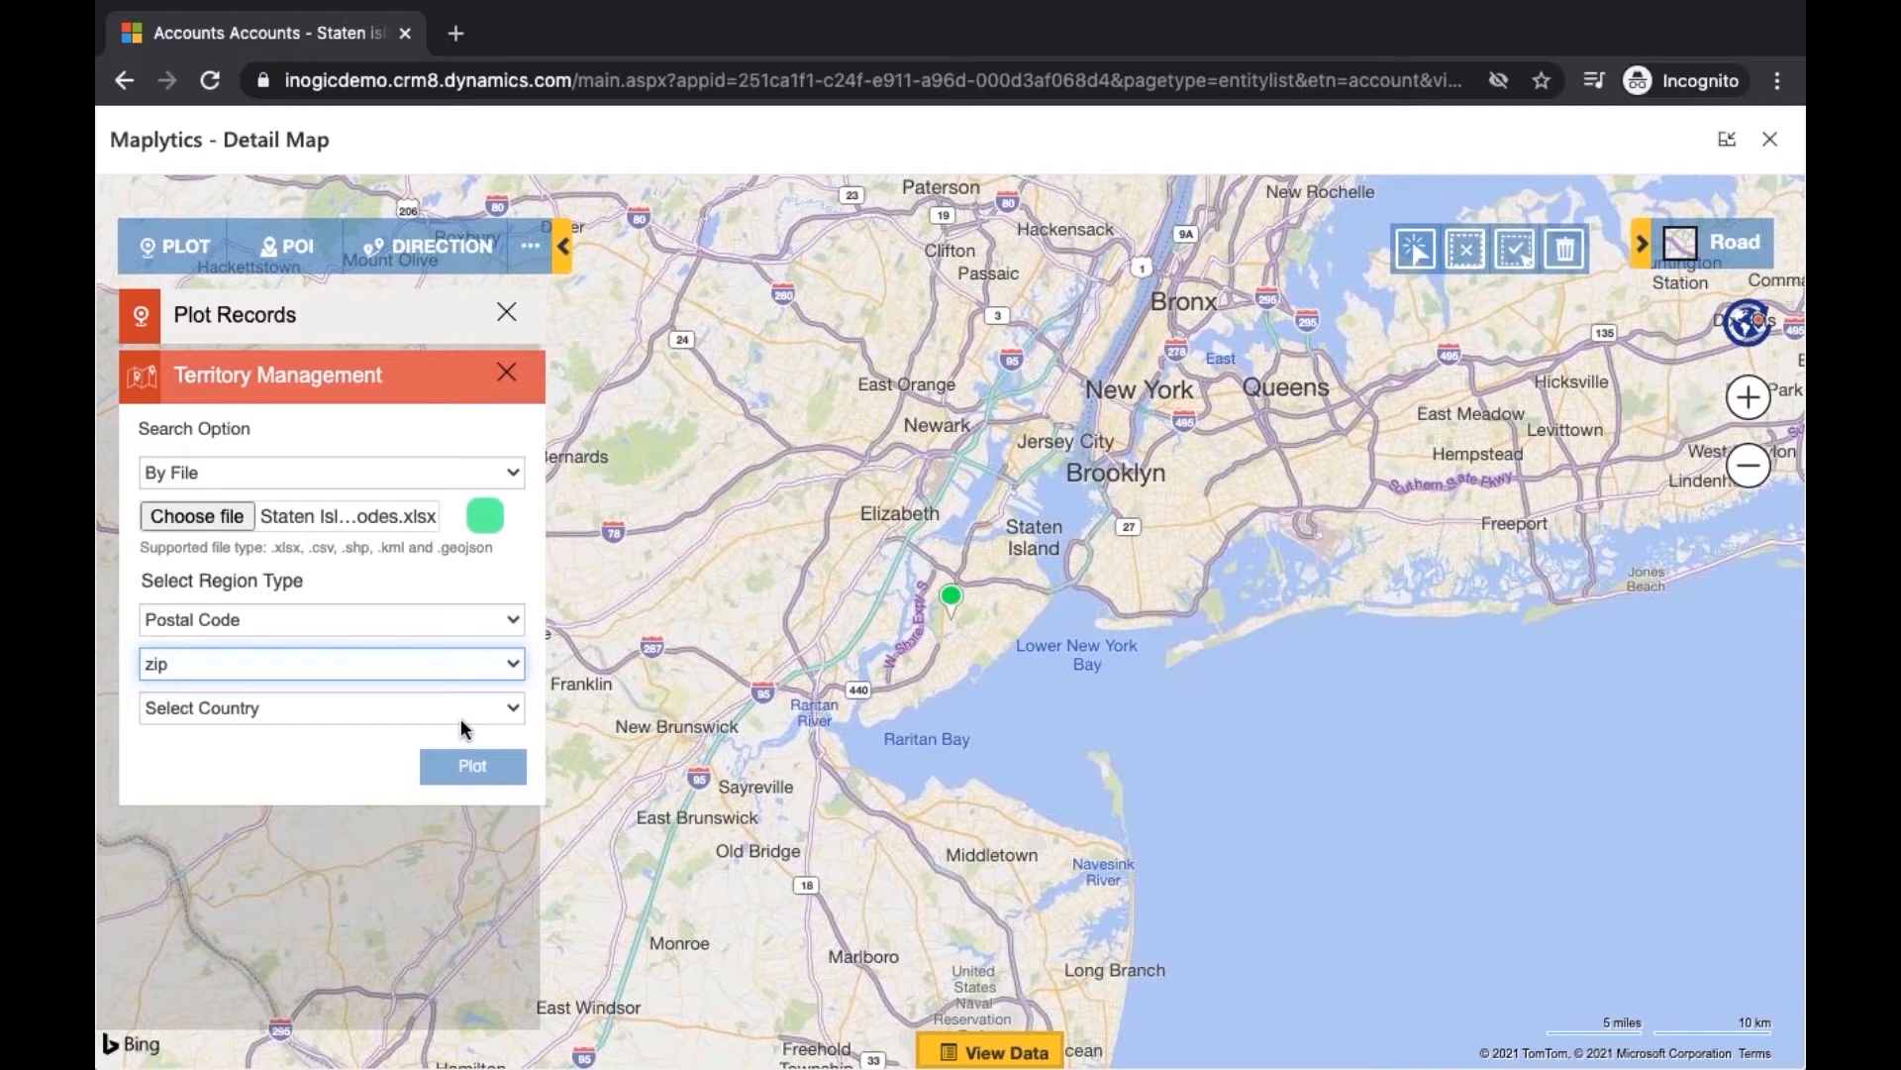
click(462, 720)
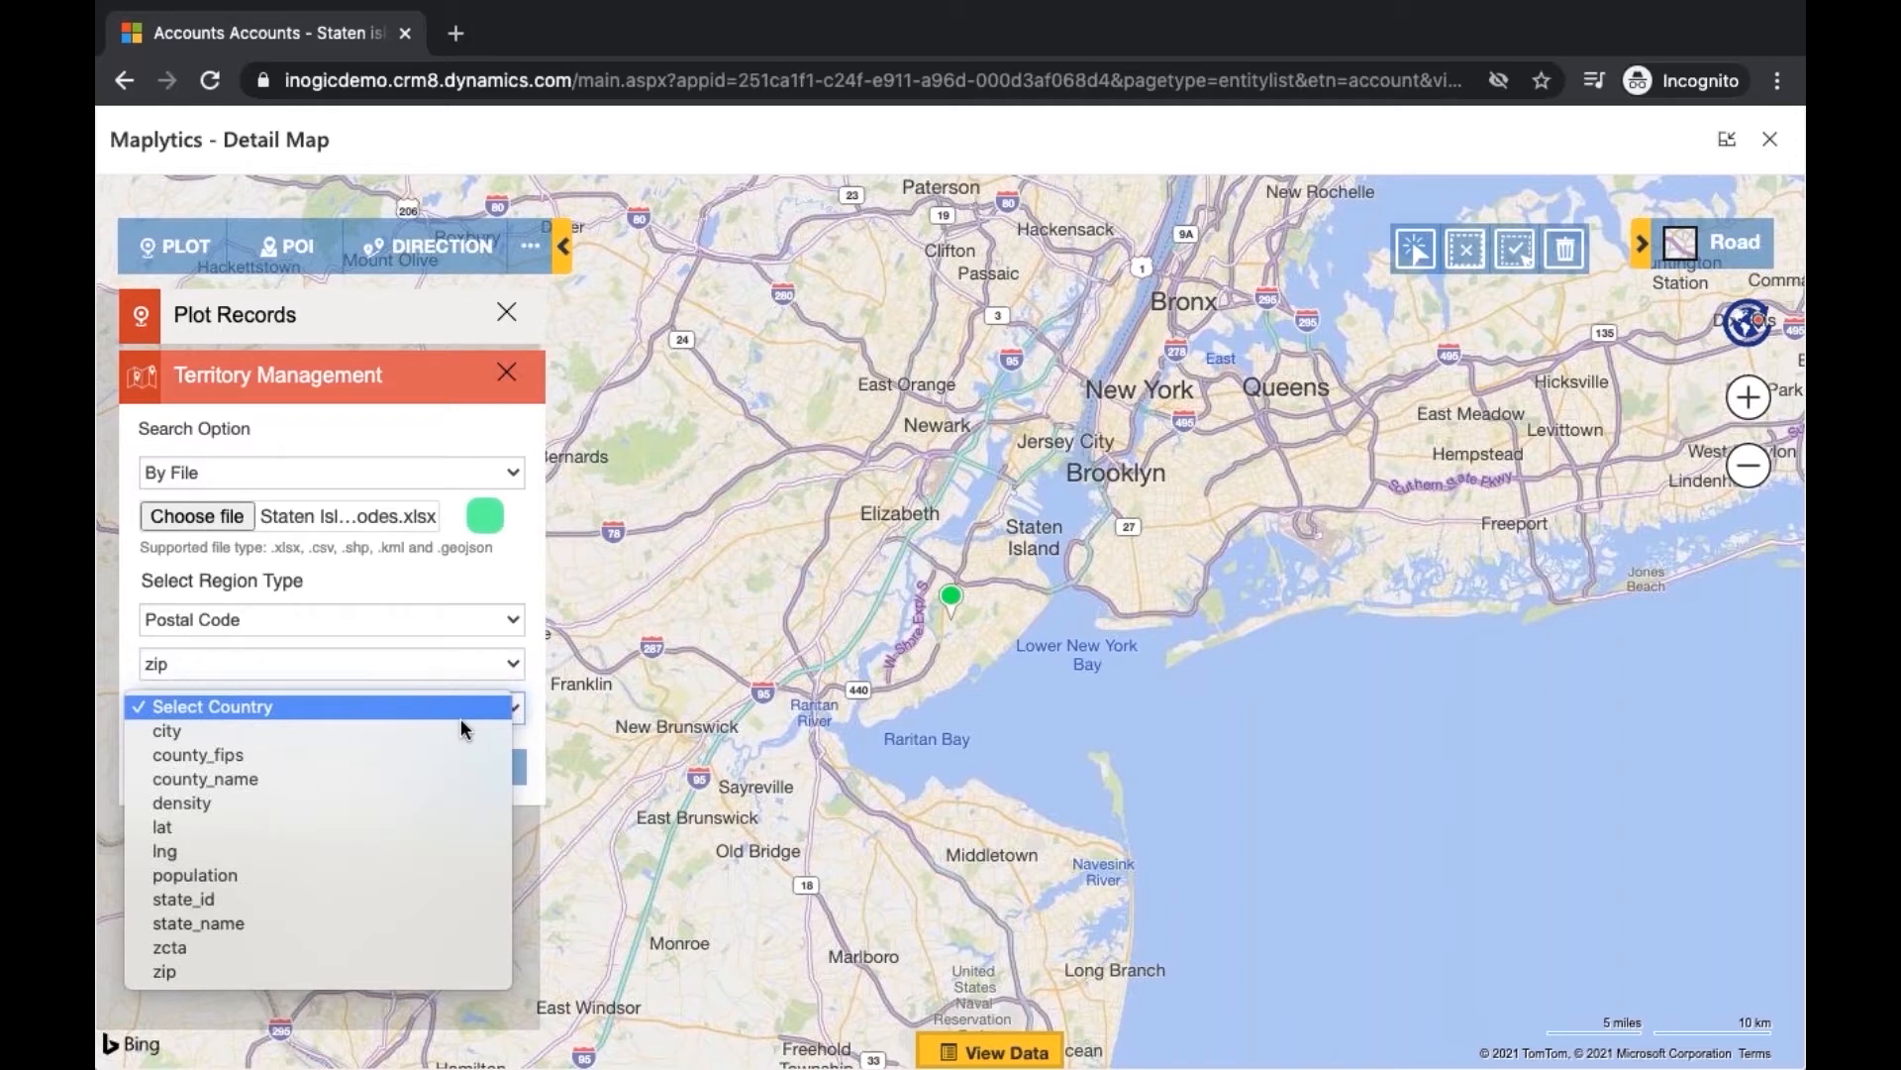
click(294, 921)
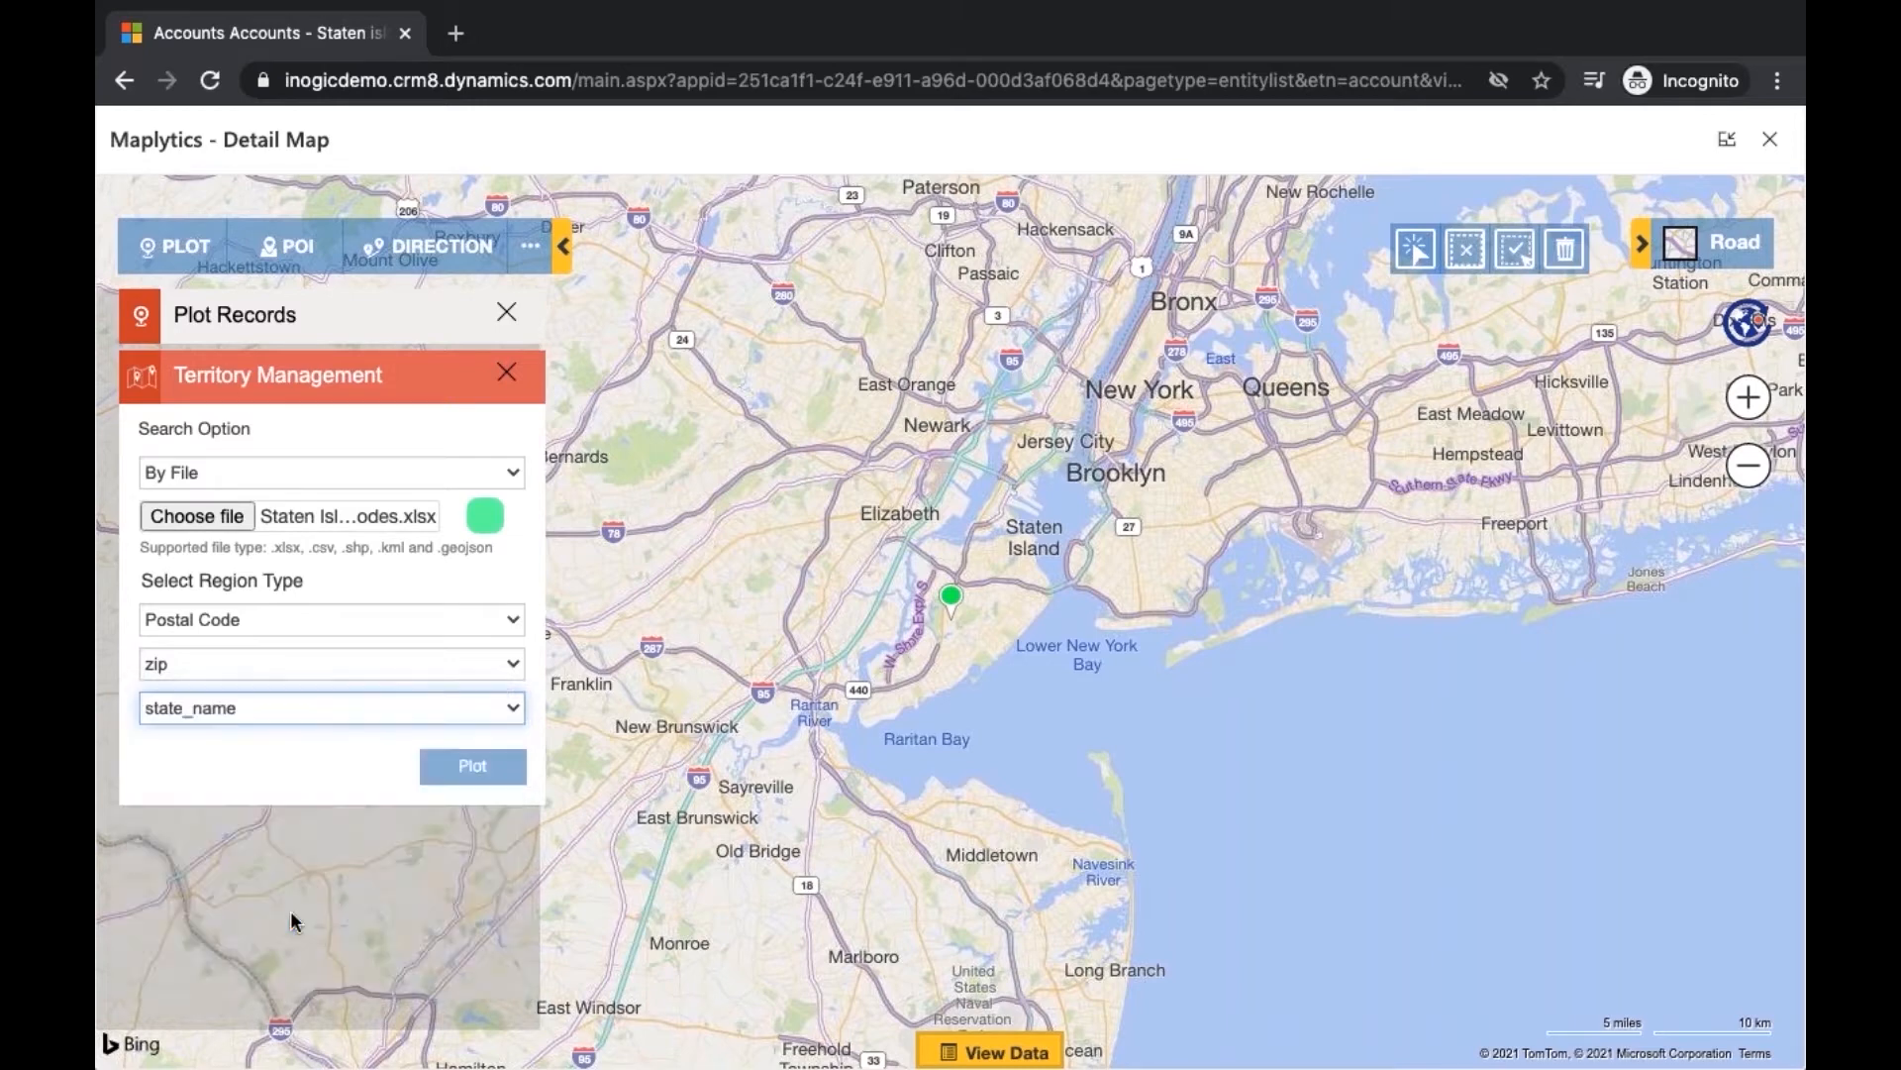
click(471, 767)
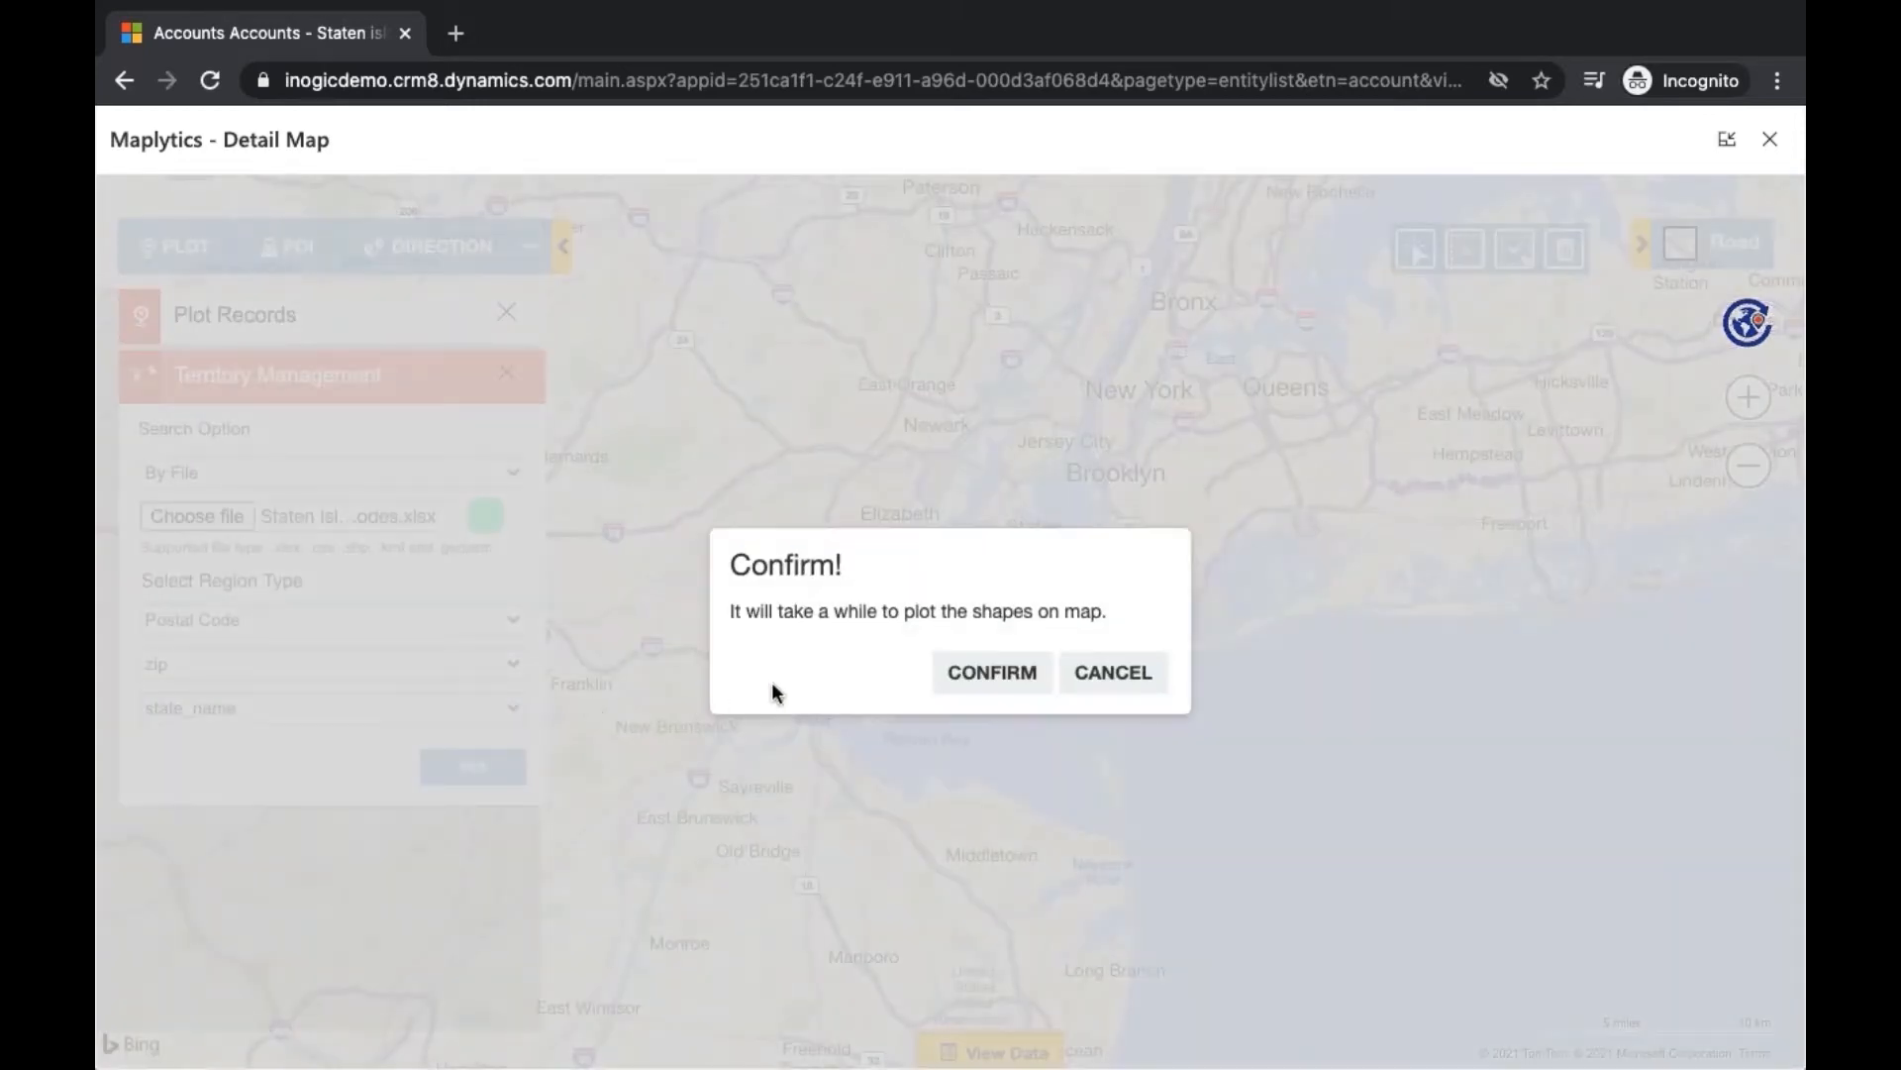
click(966, 677)
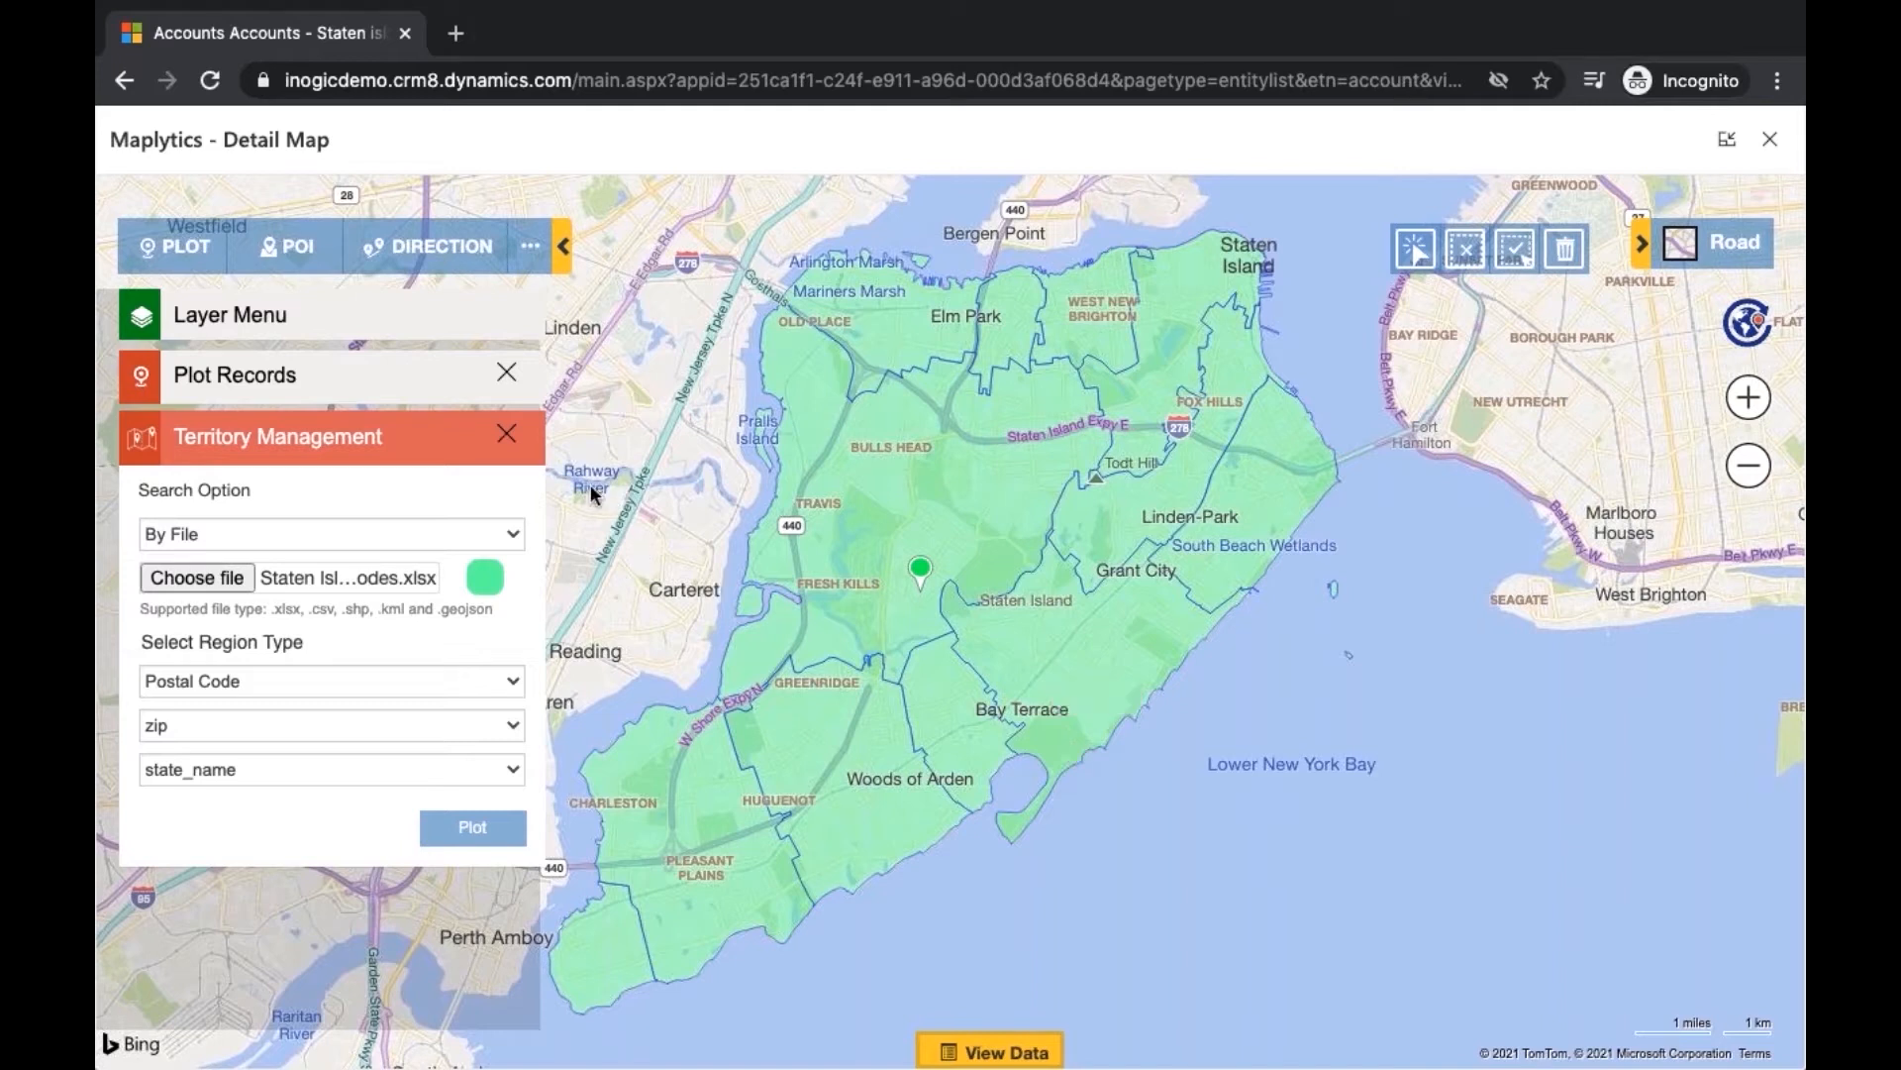
Plot the account records of the Accounts - Staten island view on the territory map
click(445, 381)
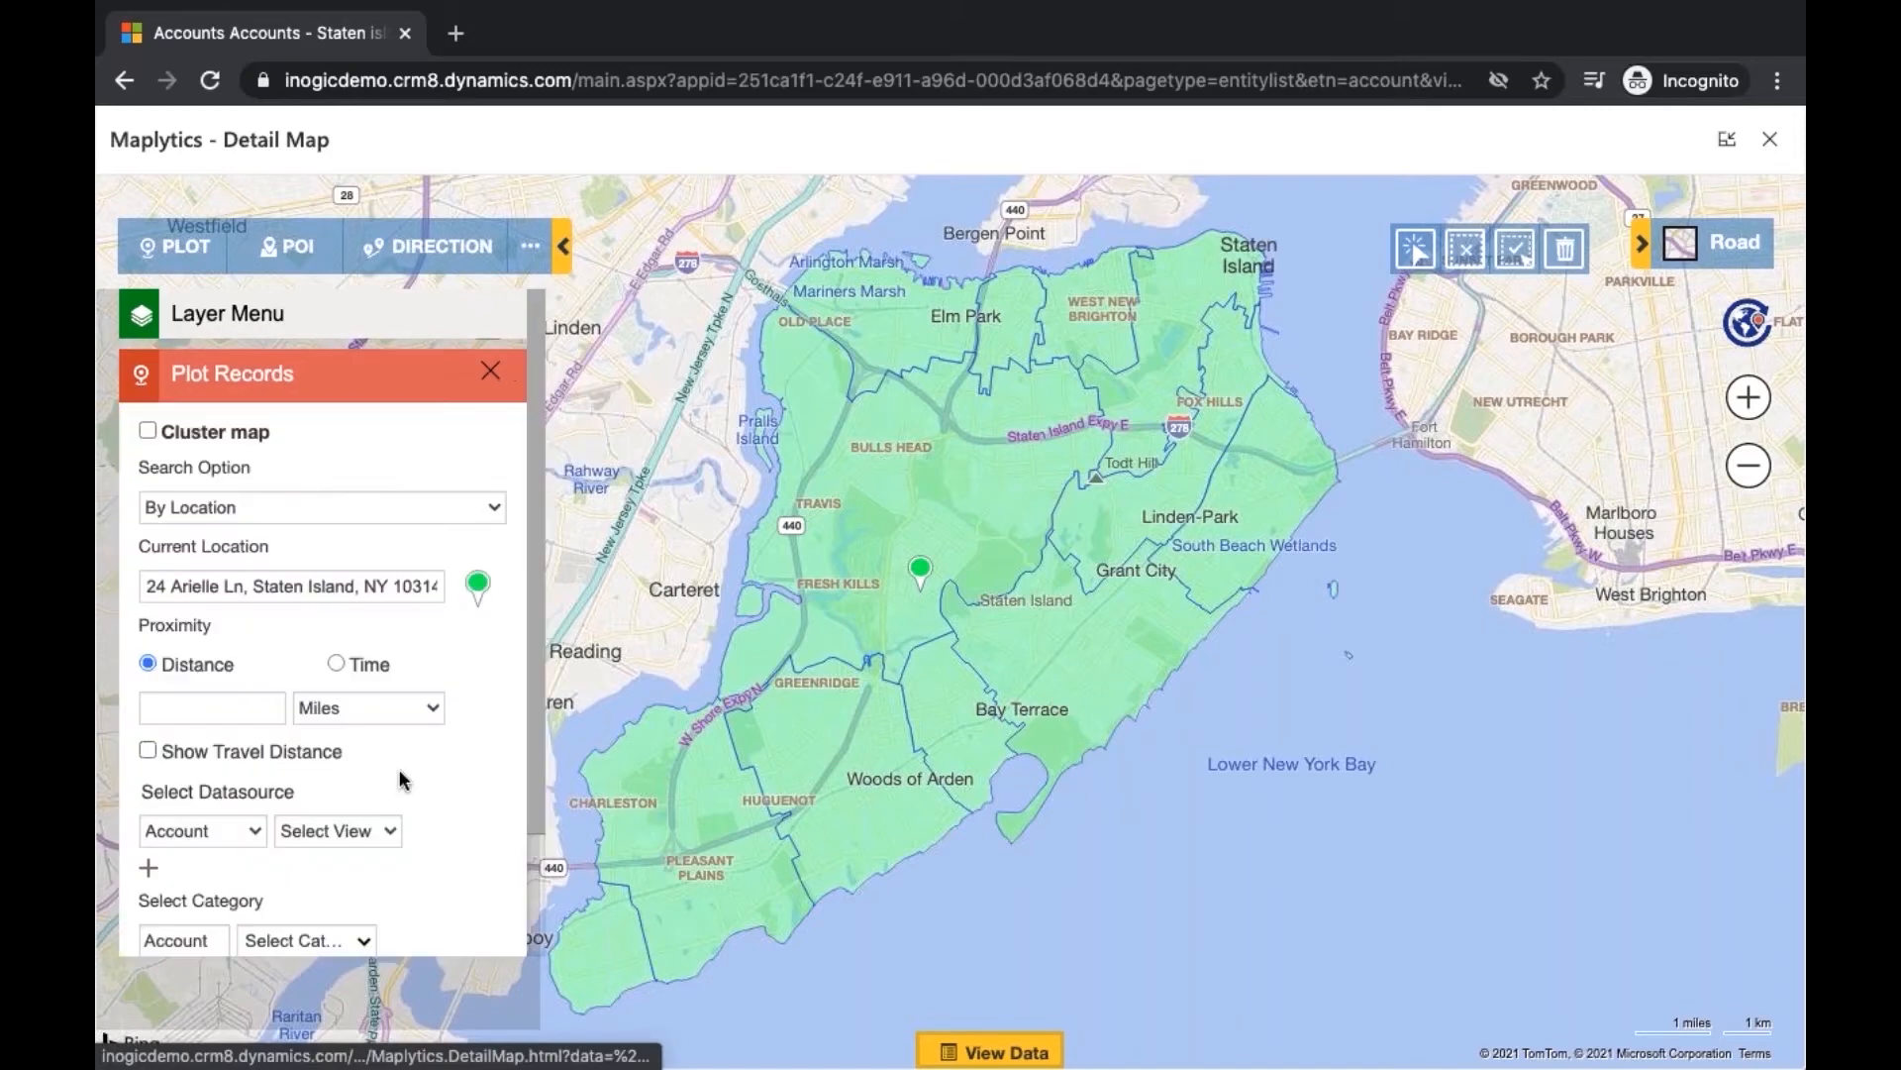
click(381, 834)
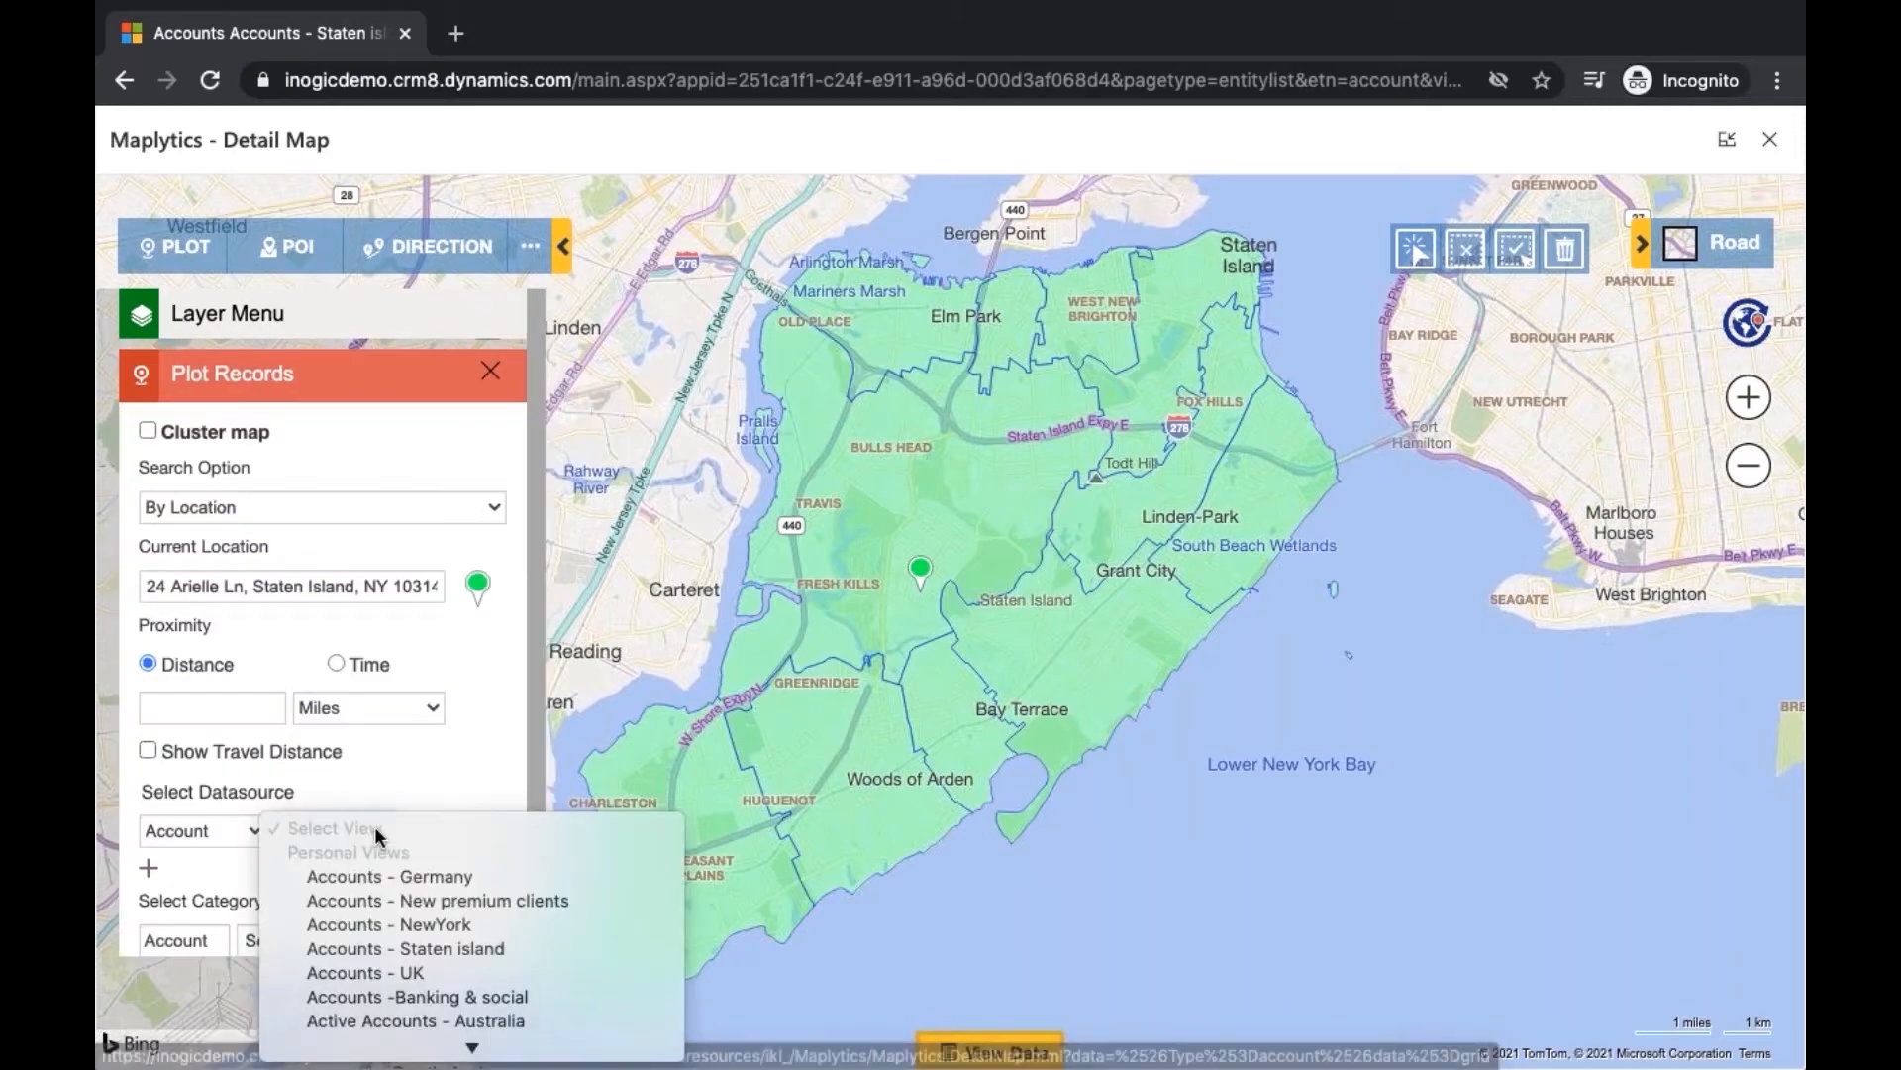
click(474, 945)
scroll(479, 867, down, 2)
click(479, 842)
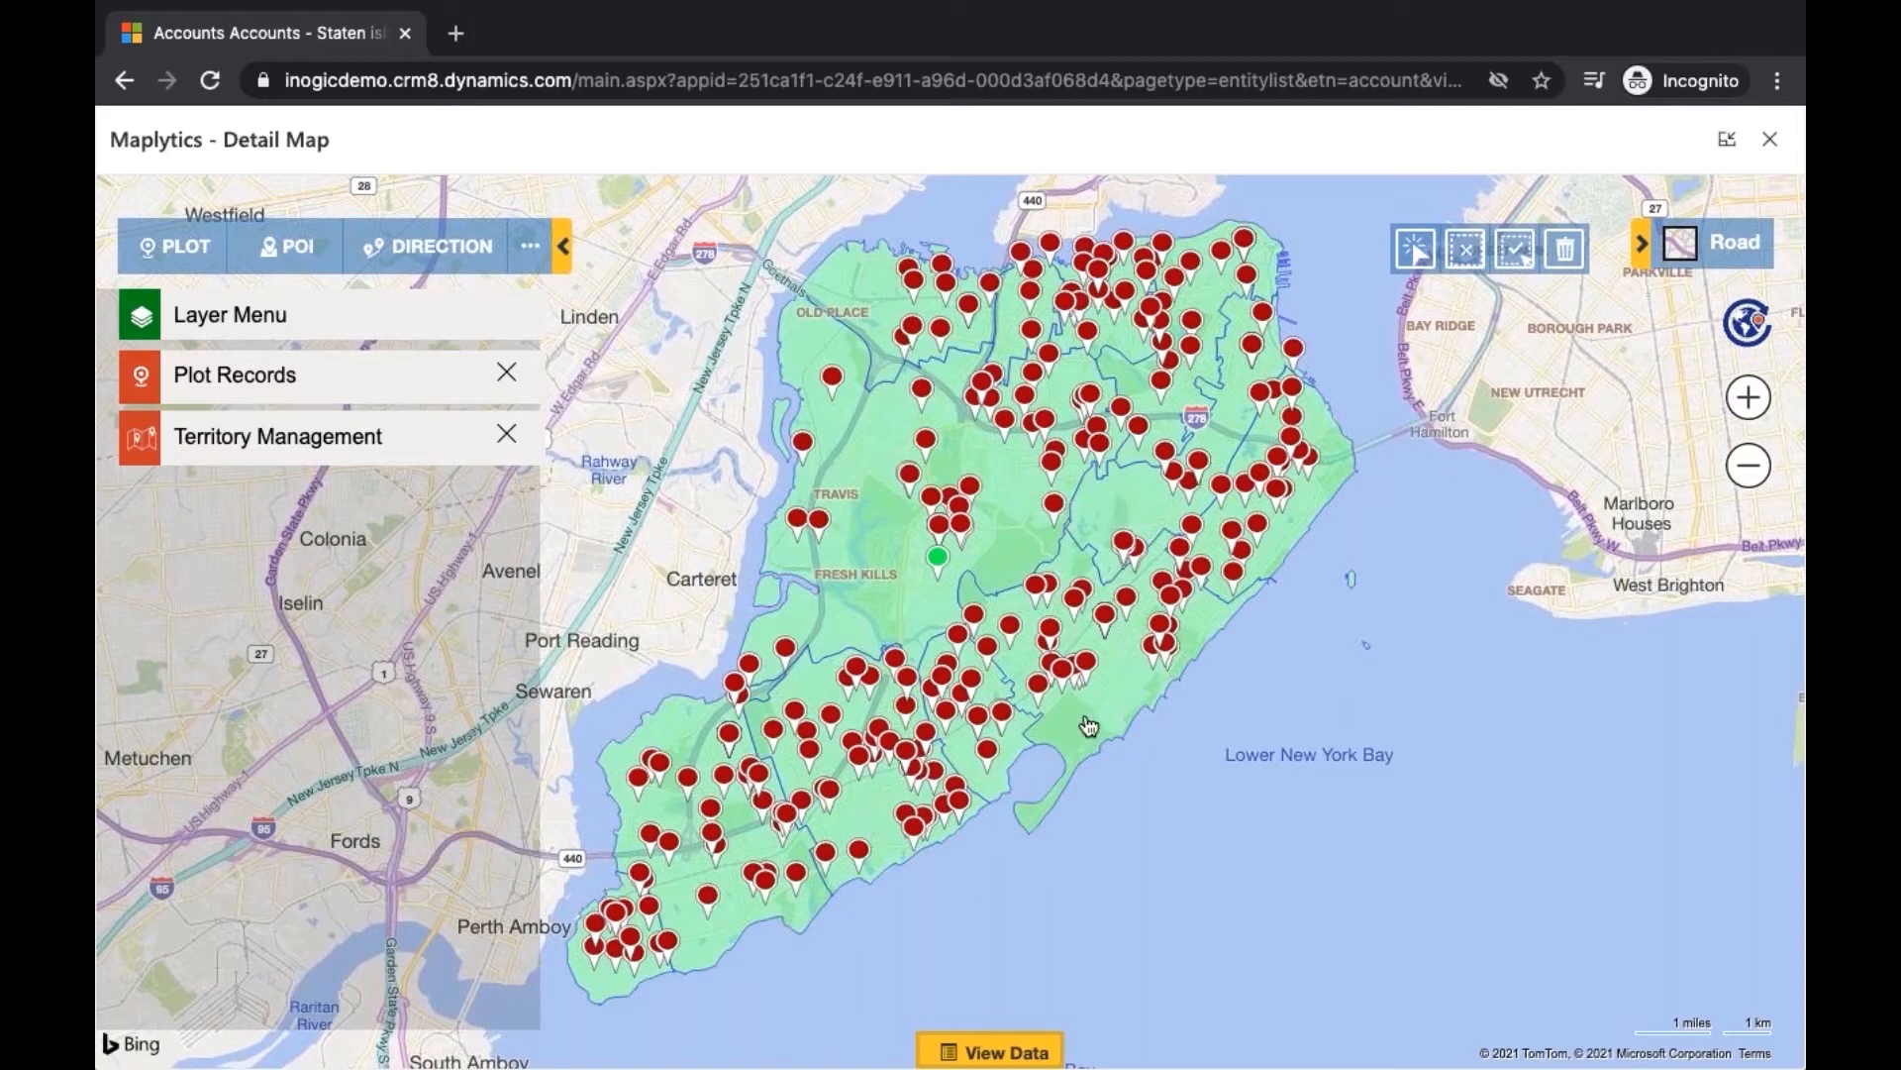
Select all the plotted Staten Island postal code regions and divide them into 3 territories with Create Multiple Territories
click(1515, 250)
mouse_move(1293, 204)
mouse_down()
mouse_move(1188, 190)
mouse_move(756, 288)
mouse_move(656, 653)
mouse_move(639, 652)
mouse_move(561, 878)
mouse_move(690, 1016)
mouse_move(913, 960)
mouse_move(1274, 658)
mouse_move(1396, 523)
mouse_up()
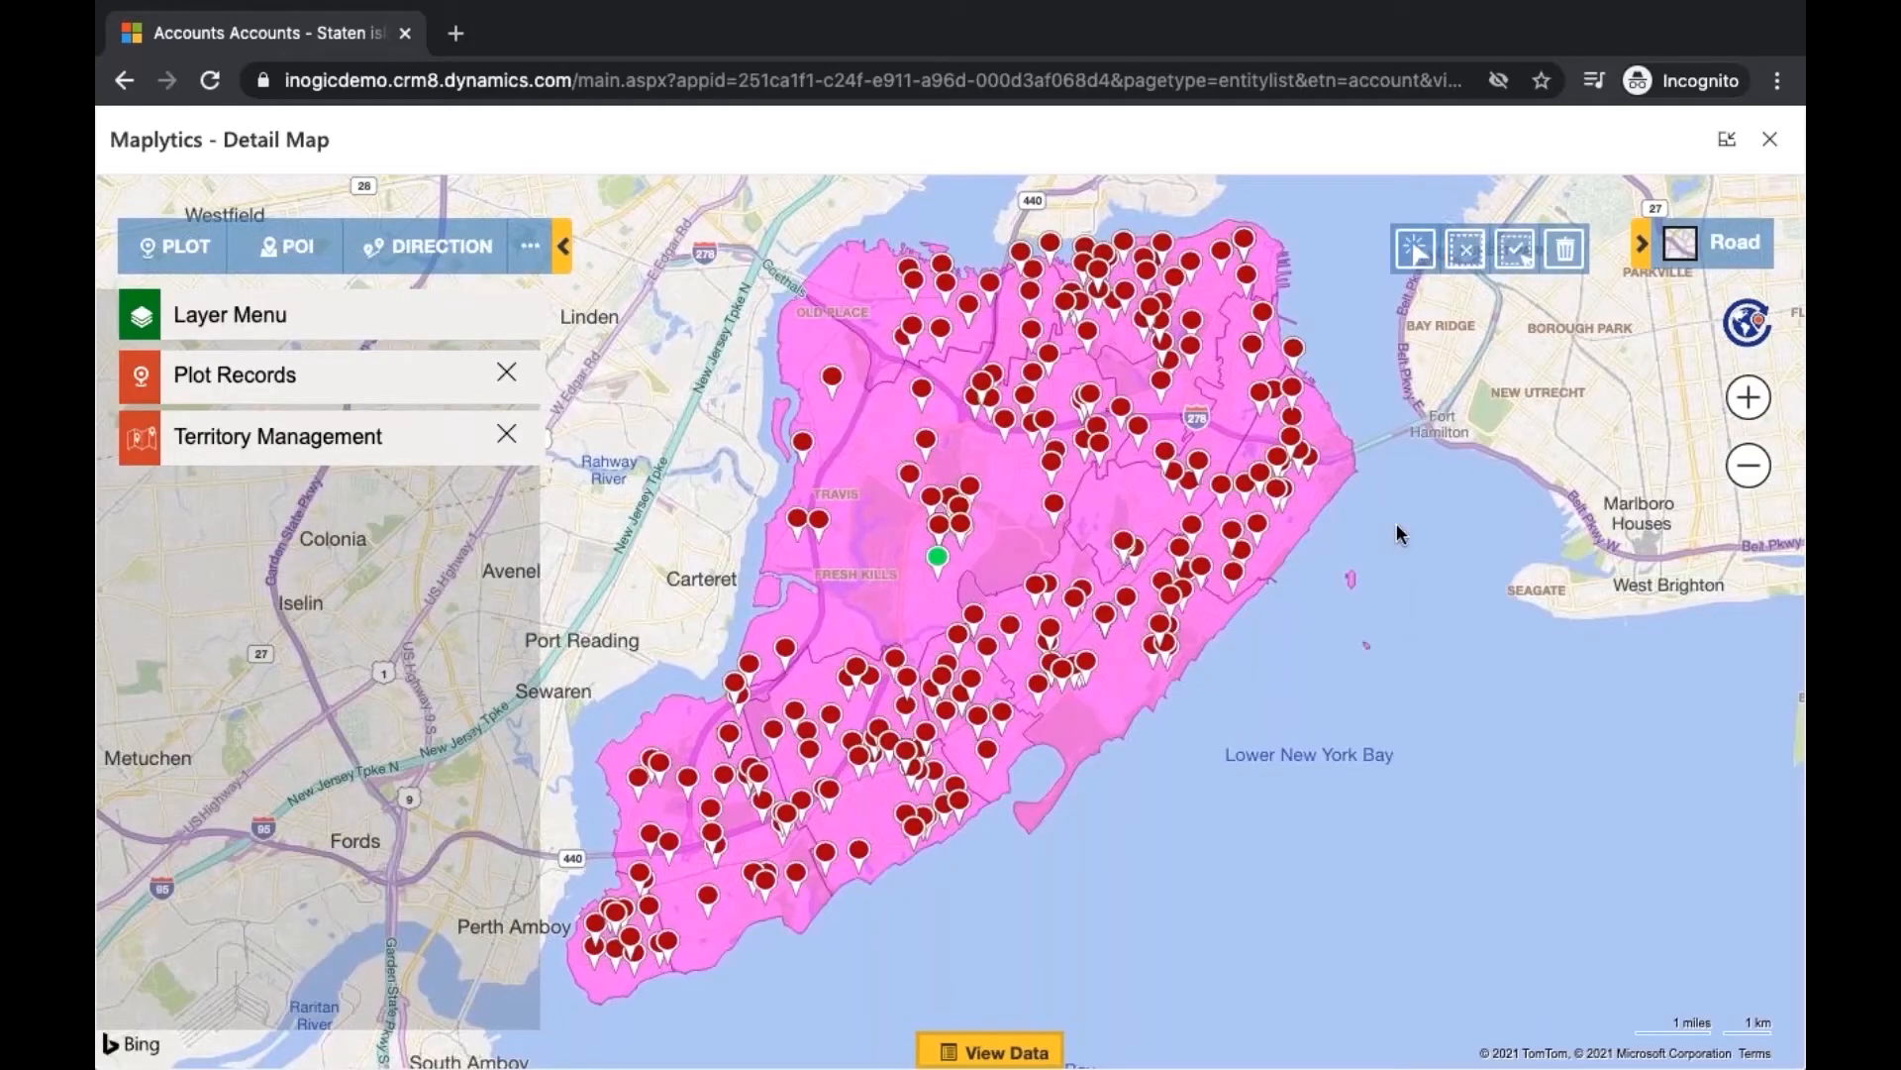
right_click(884, 552)
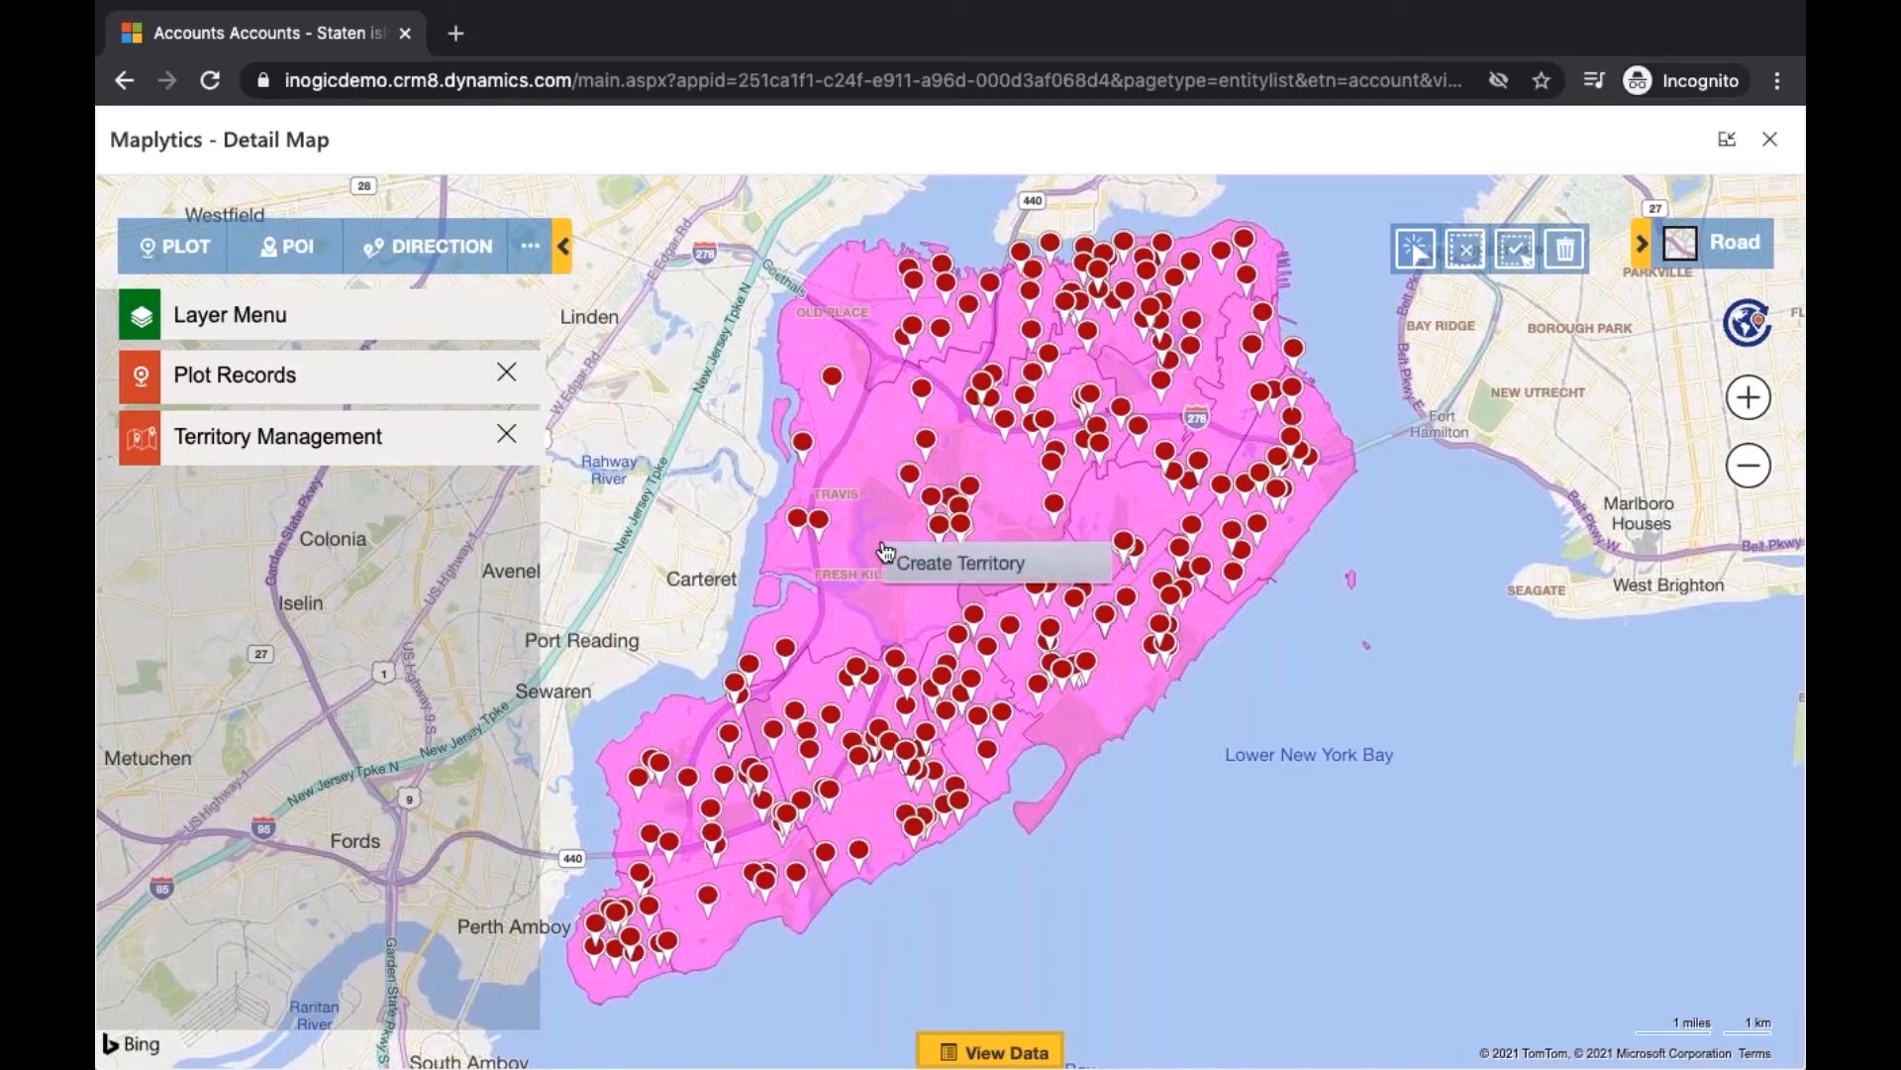
click(1008, 580)
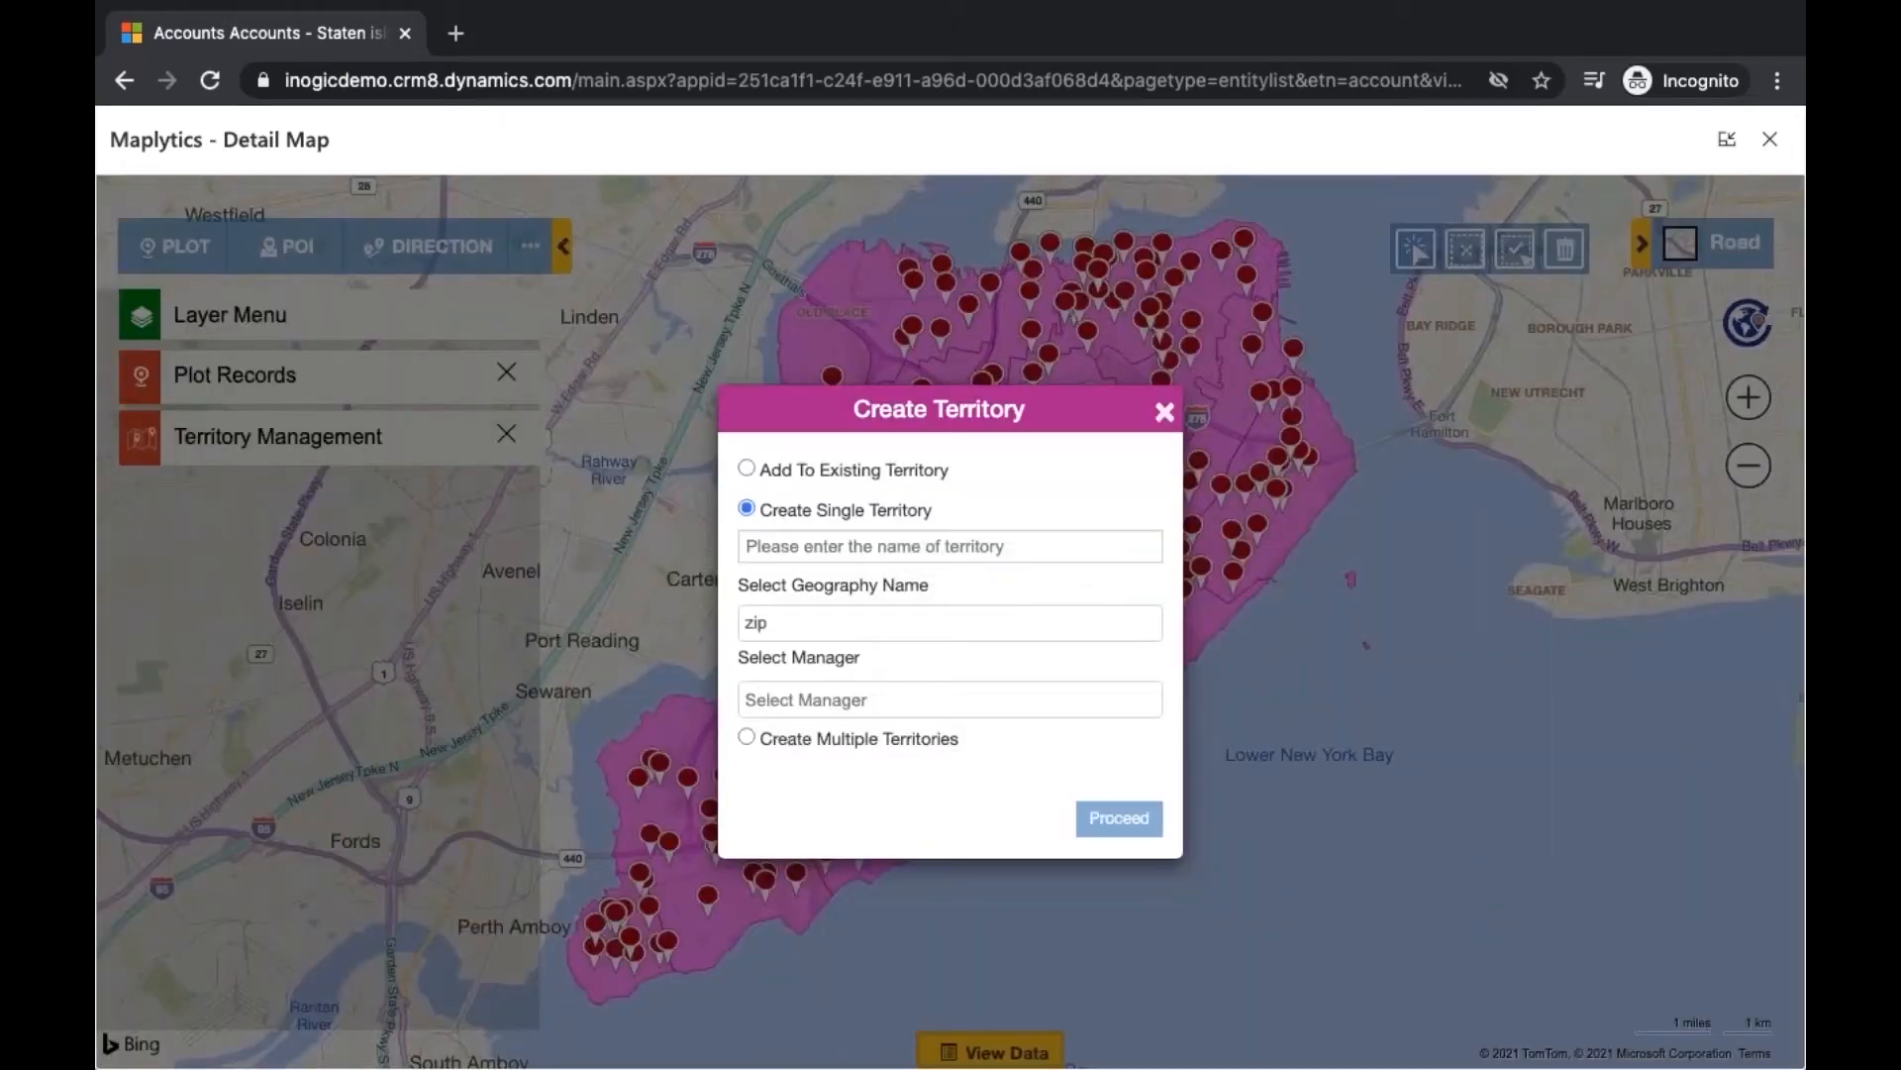
click(913, 466)
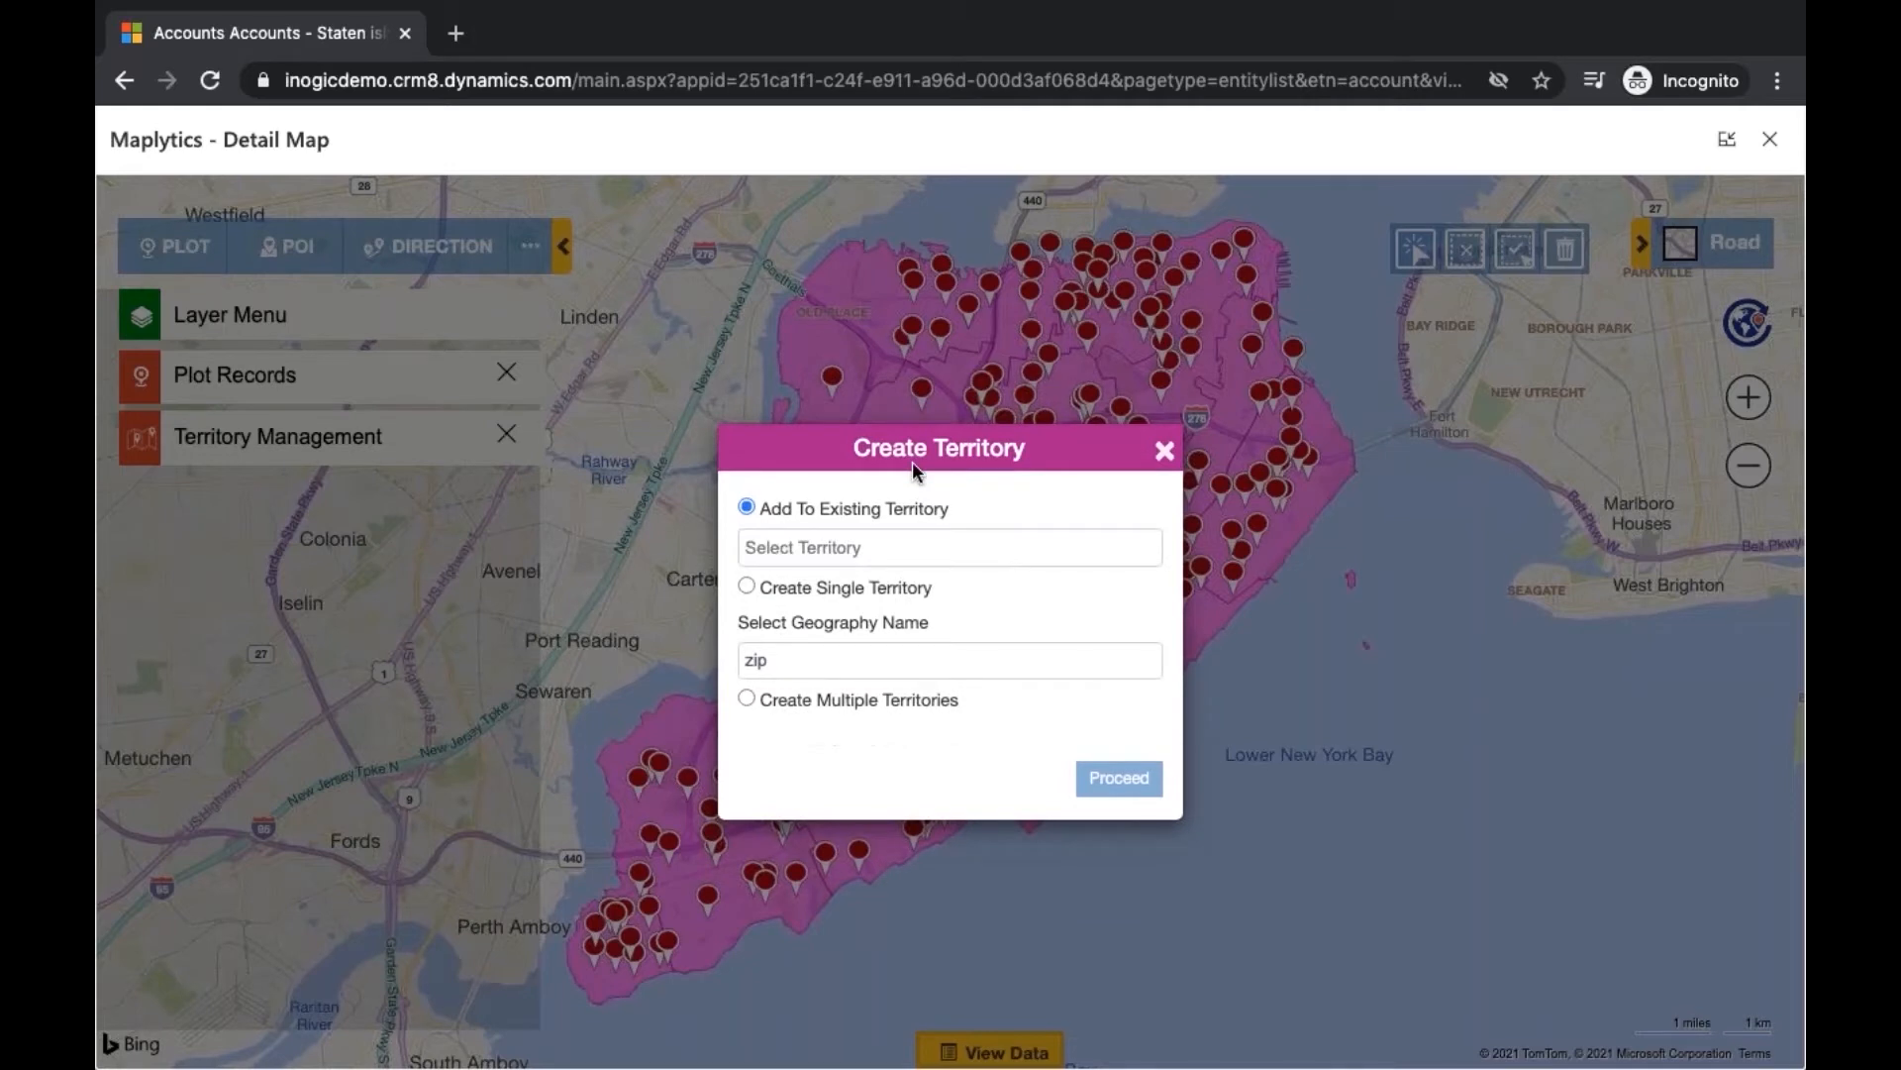
click(872, 709)
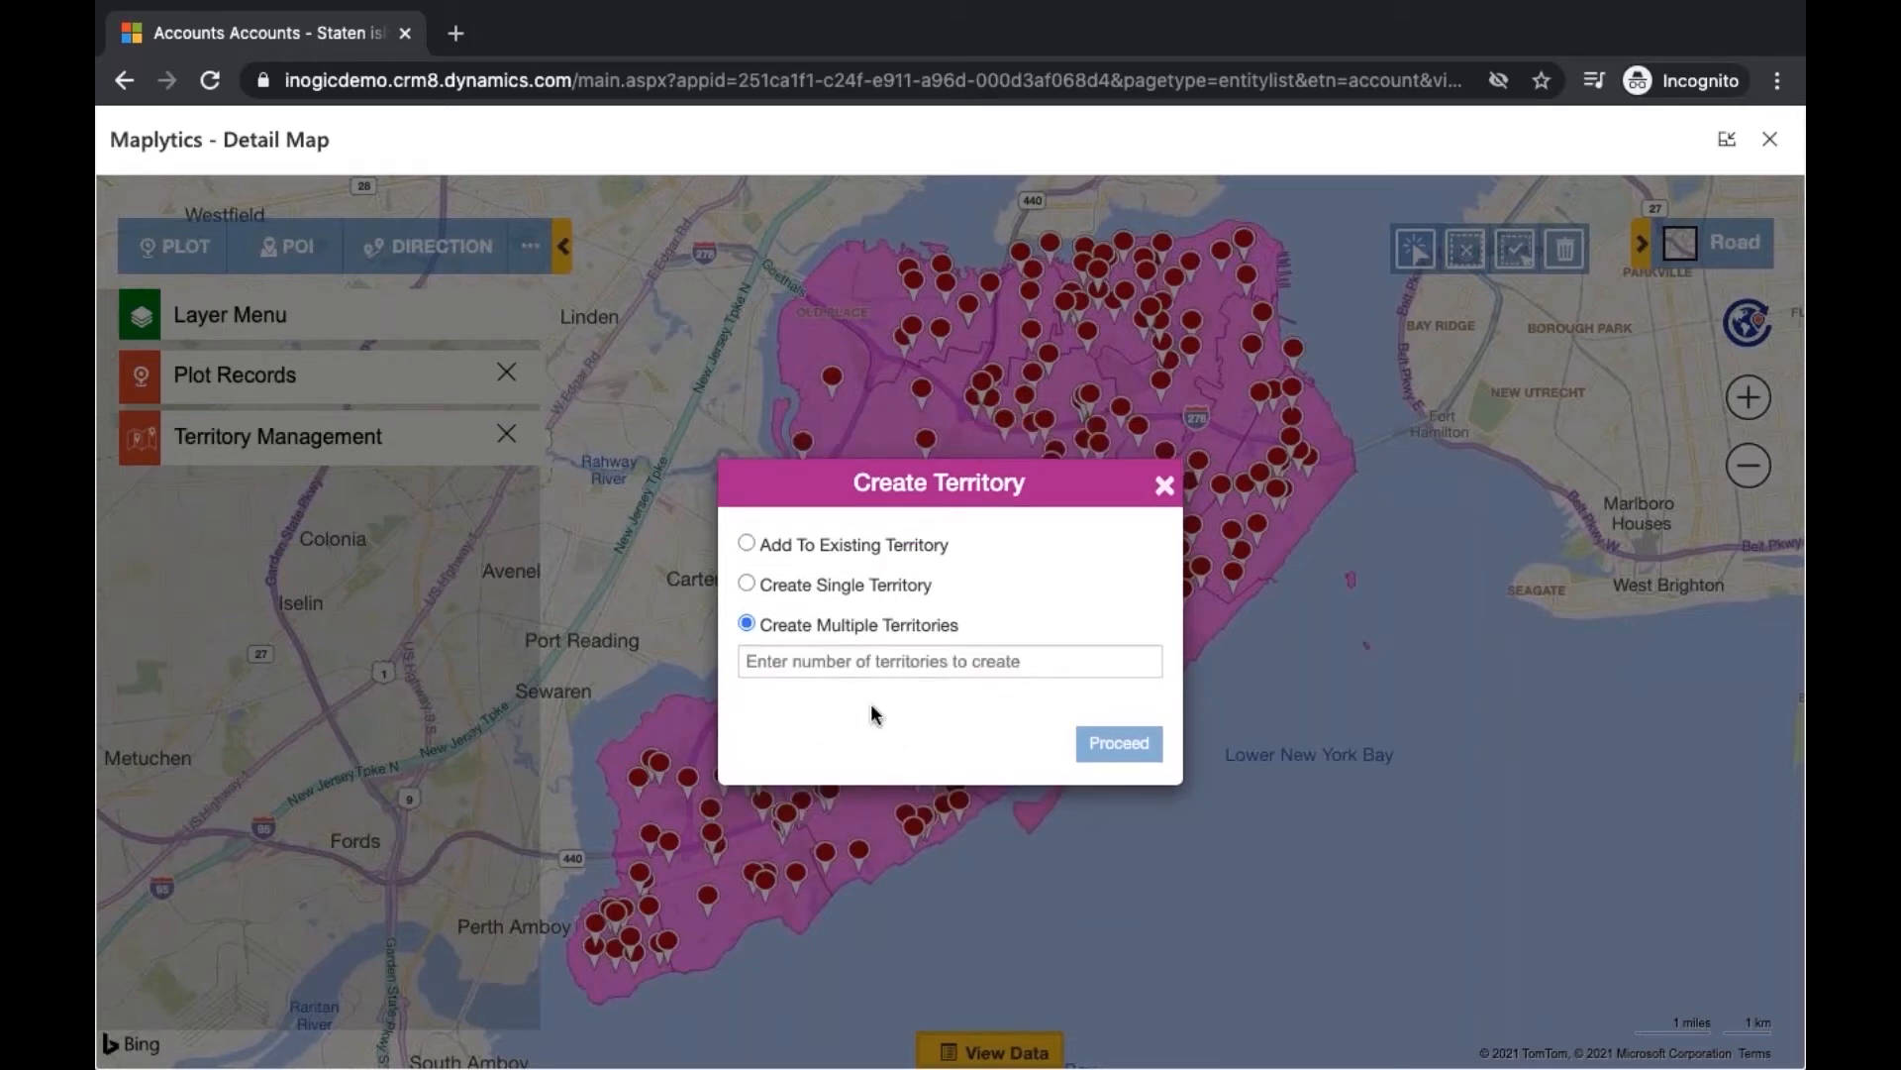
click(869, 661)
text(3)
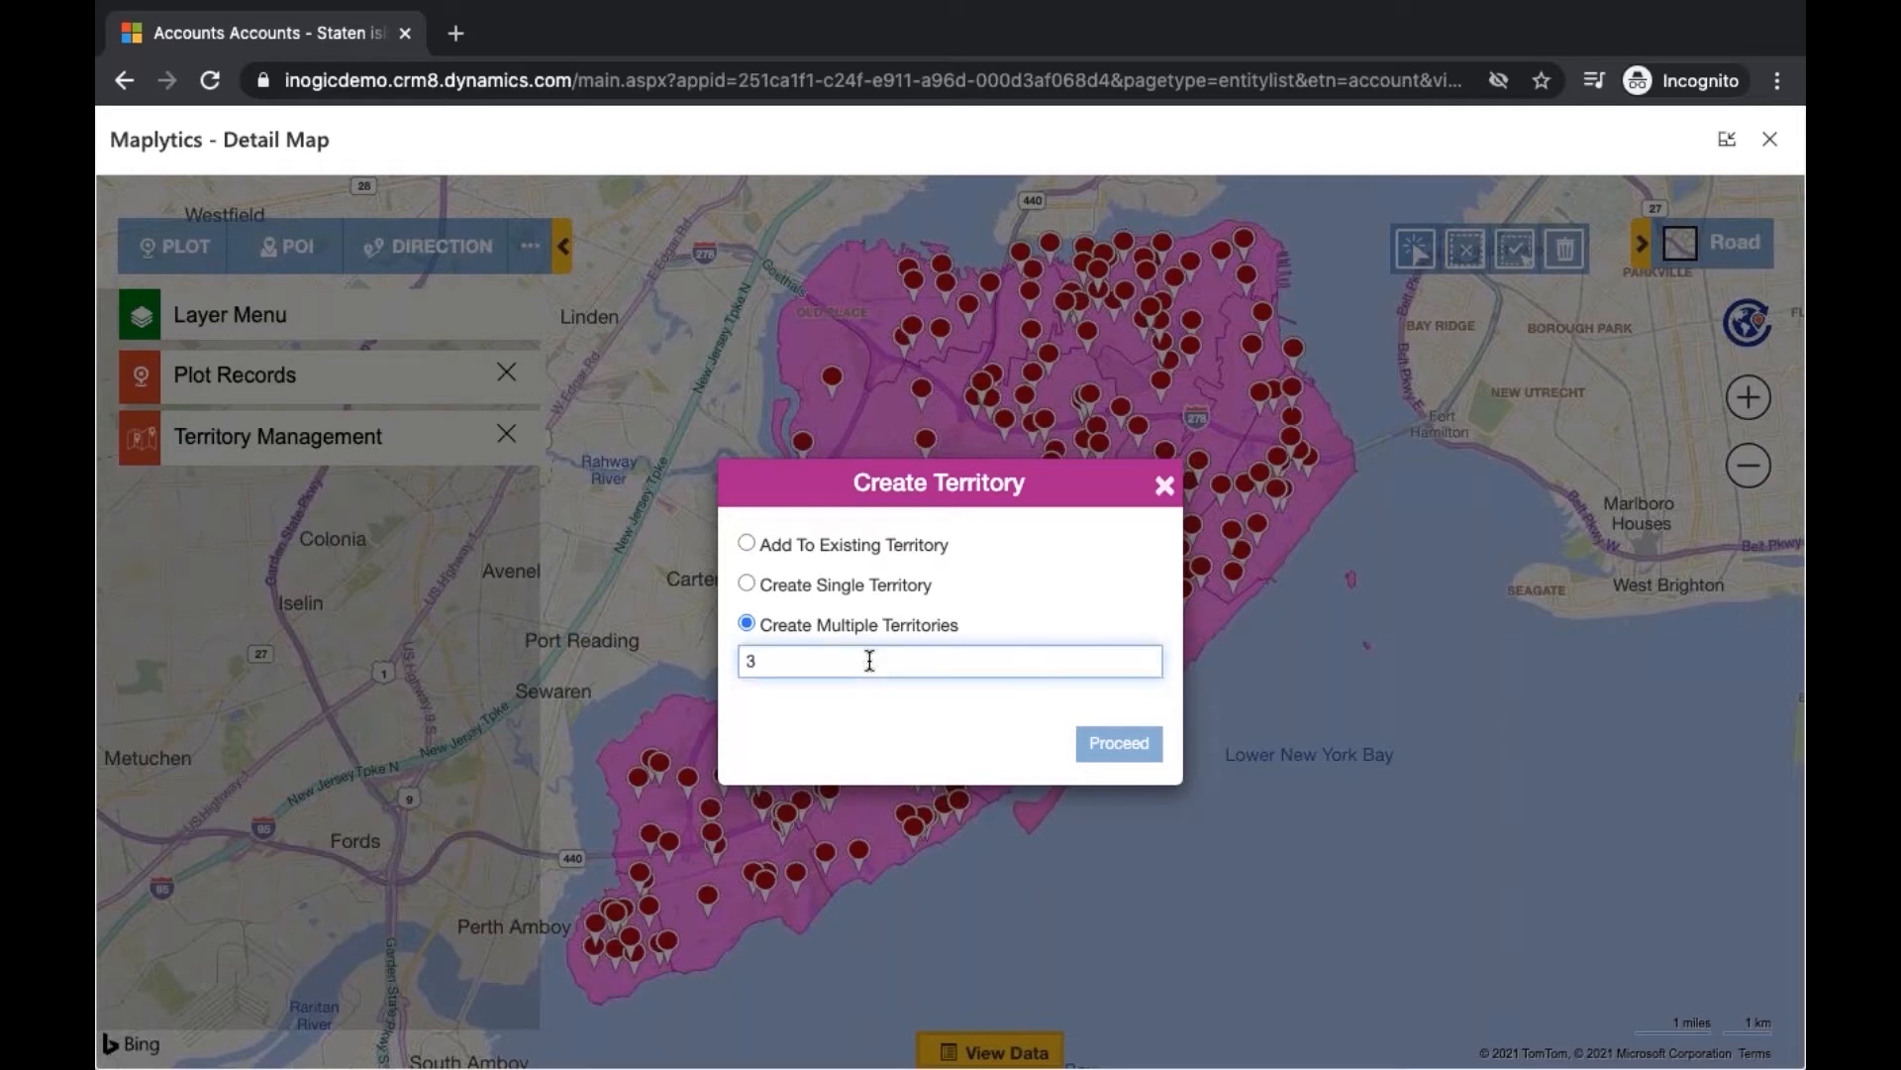
click(1114, 742)
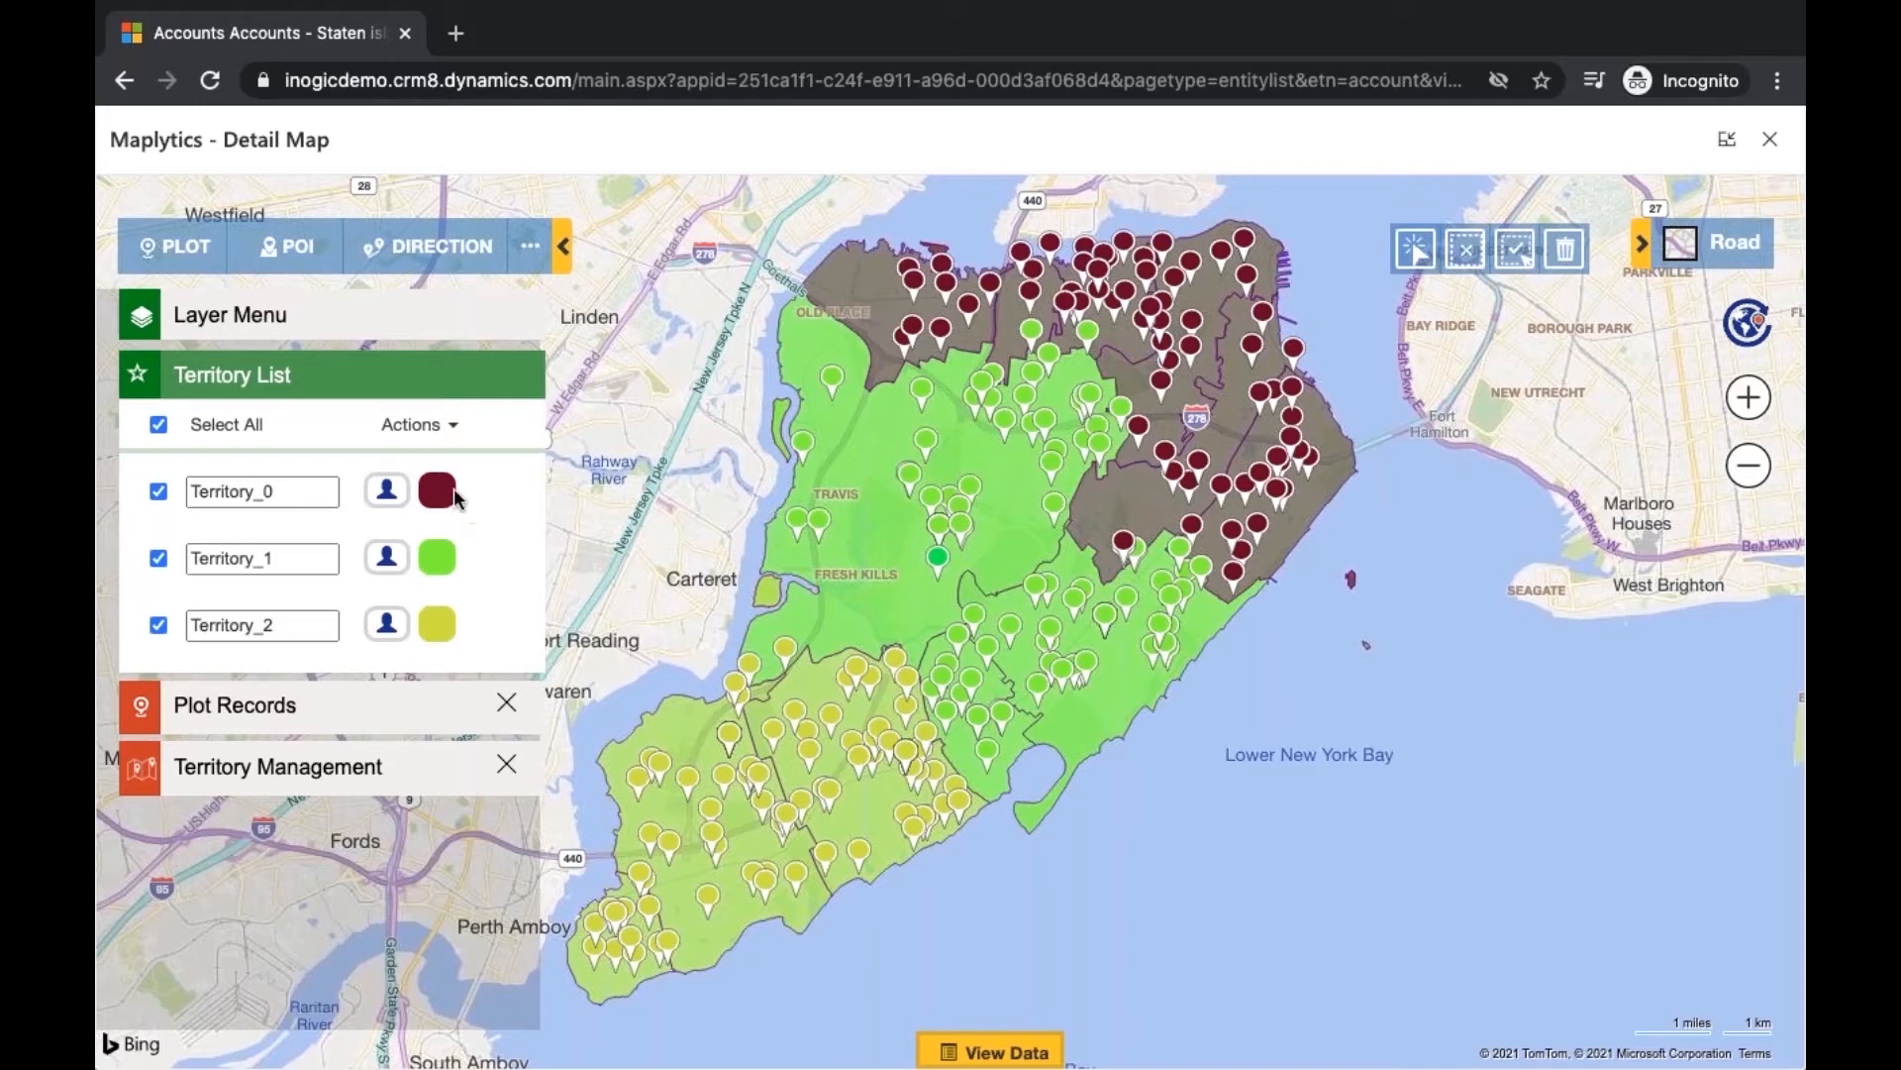
Rename the first territory as Territory_staten and view the managers available for it
click(303, 492)
key(BackSpace)
text(stet)
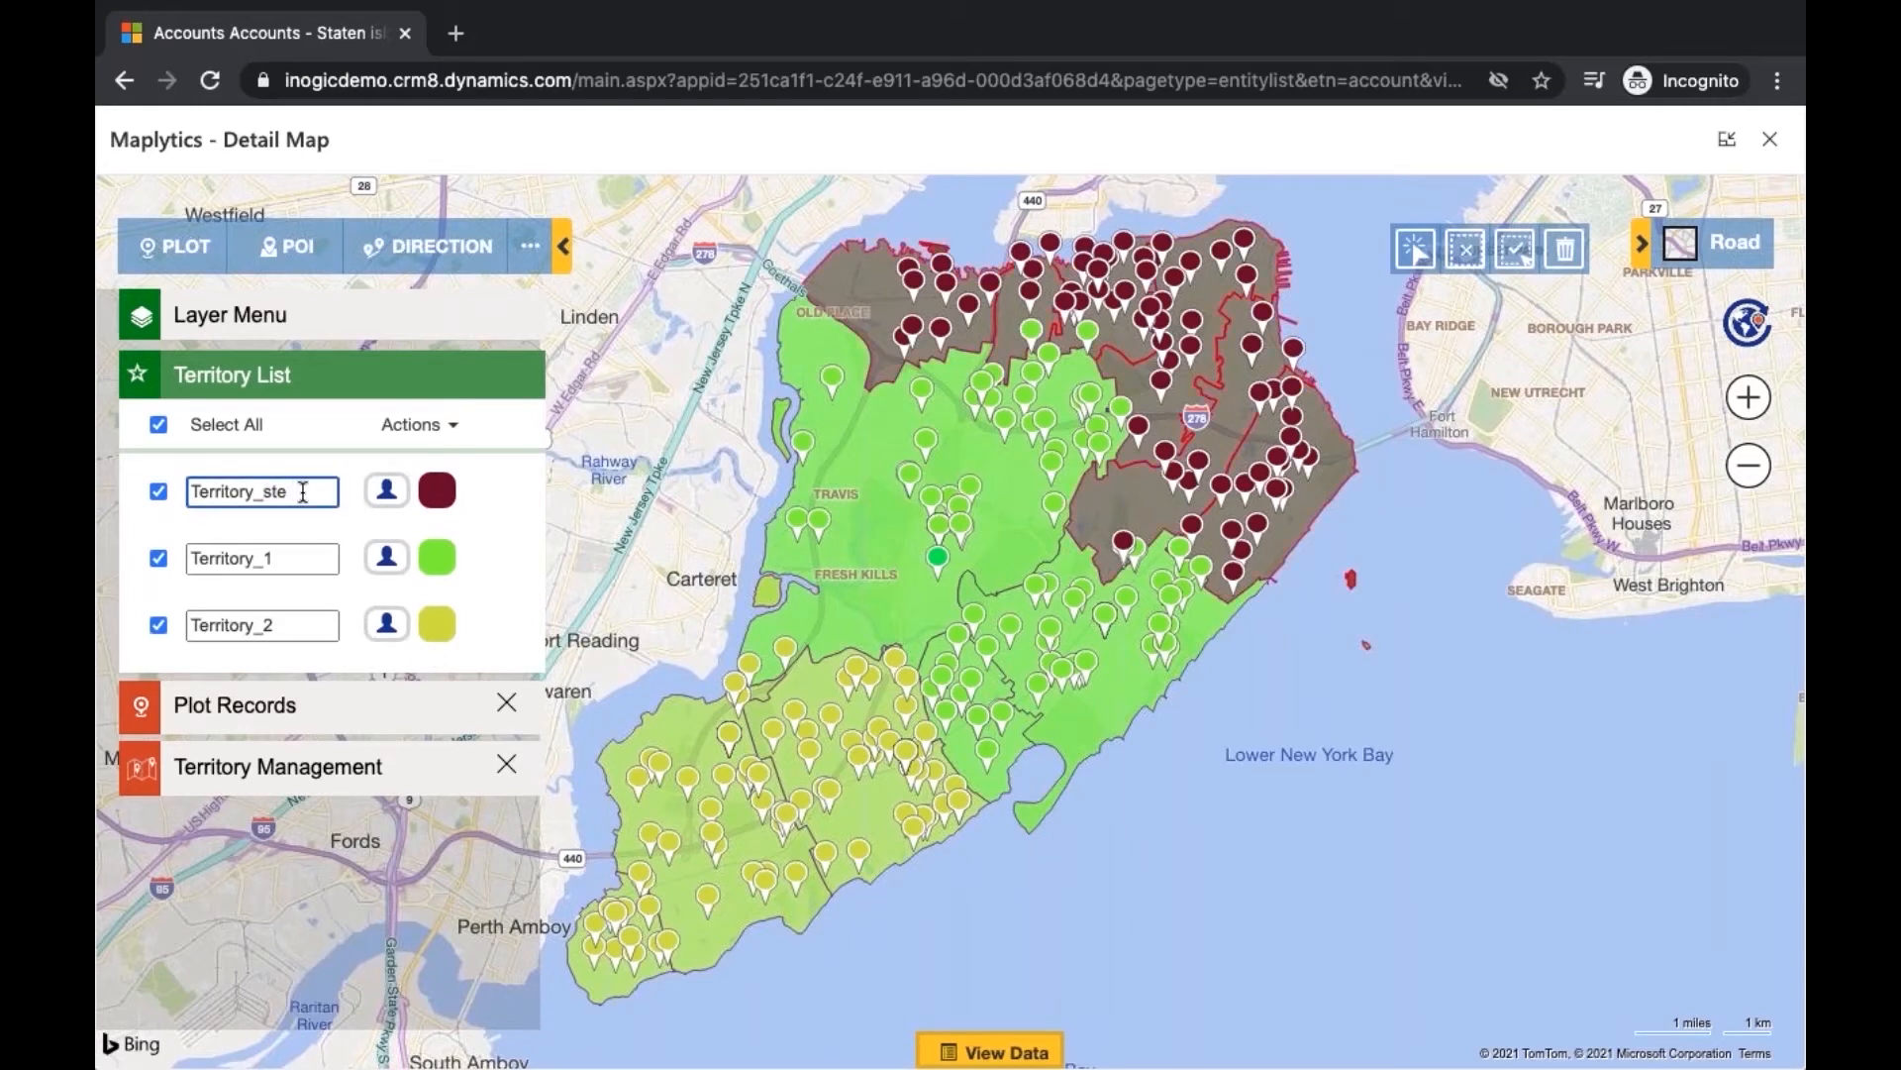
key(BackSpace)
text(aten)
click(396, 495)
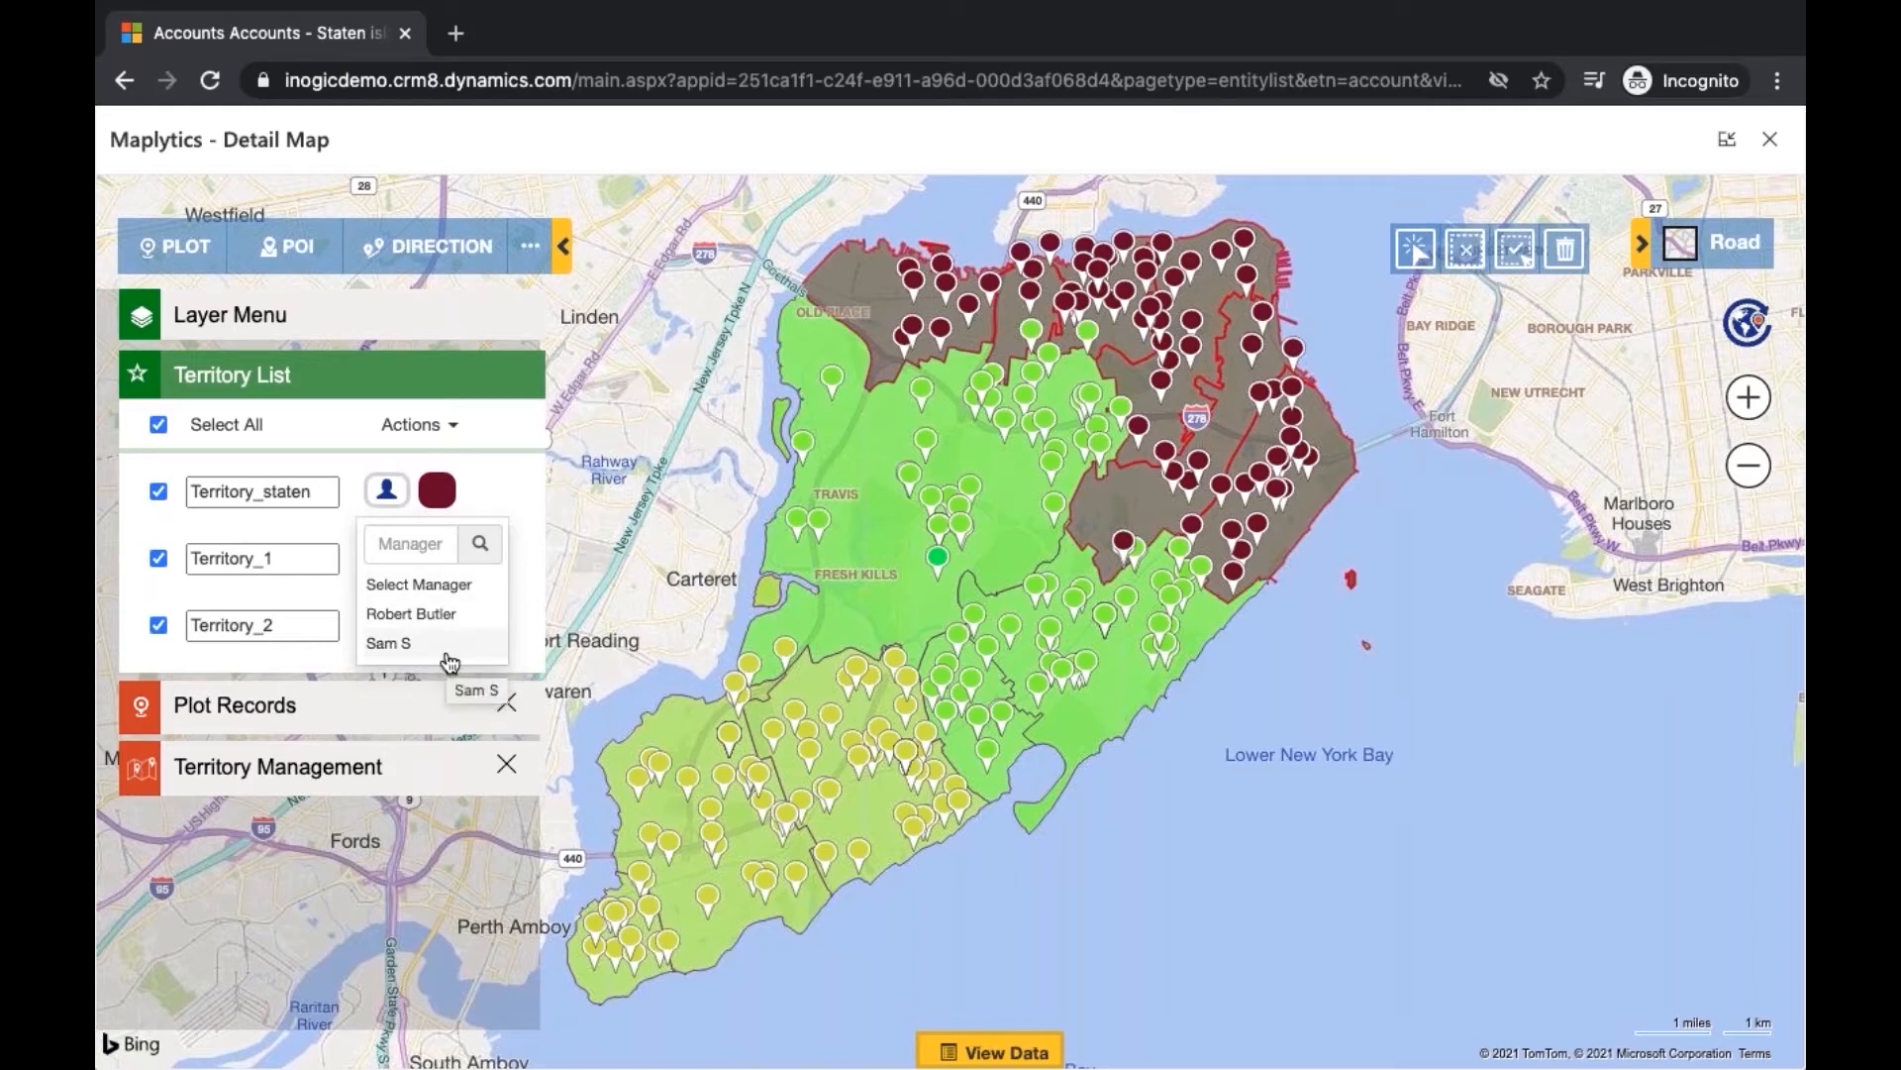
click(502, 492)
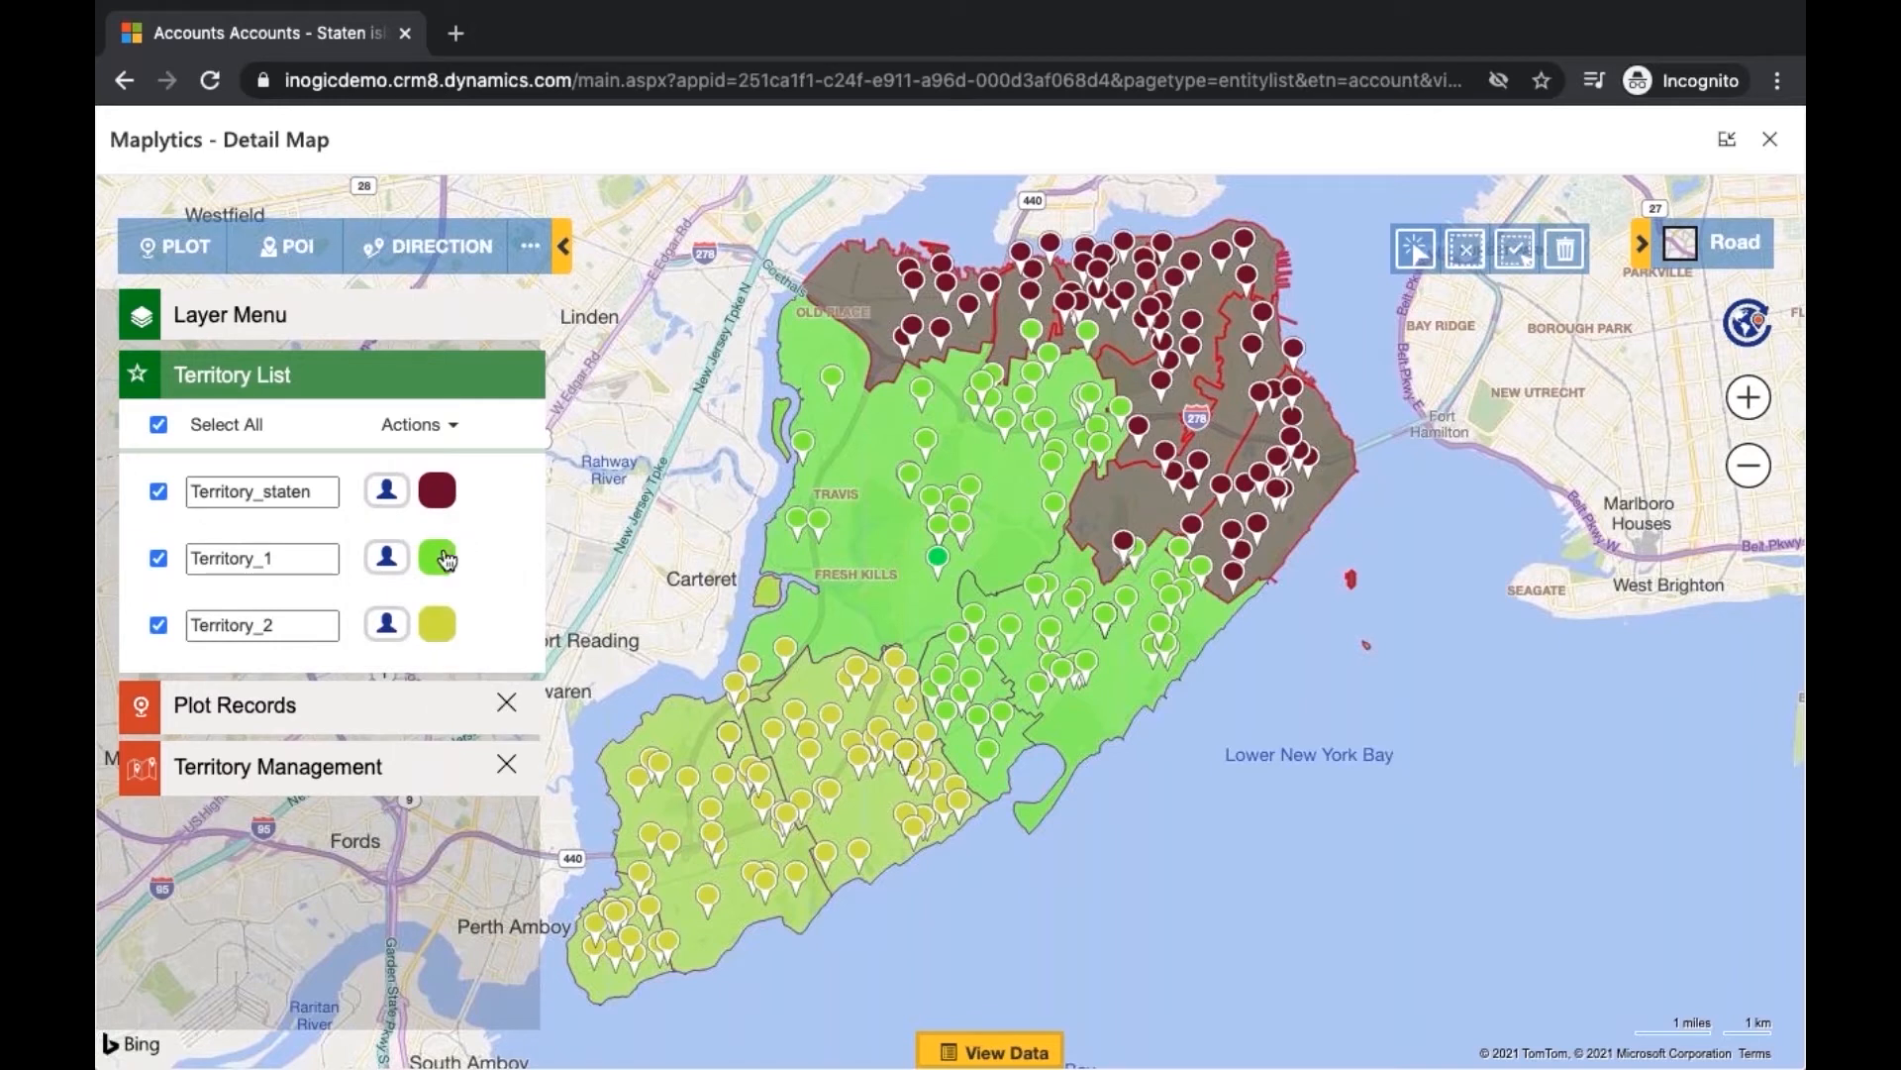
Change the color of Territory_1 to a slightly darkened blue
click(447, 561)
click(437, 407)
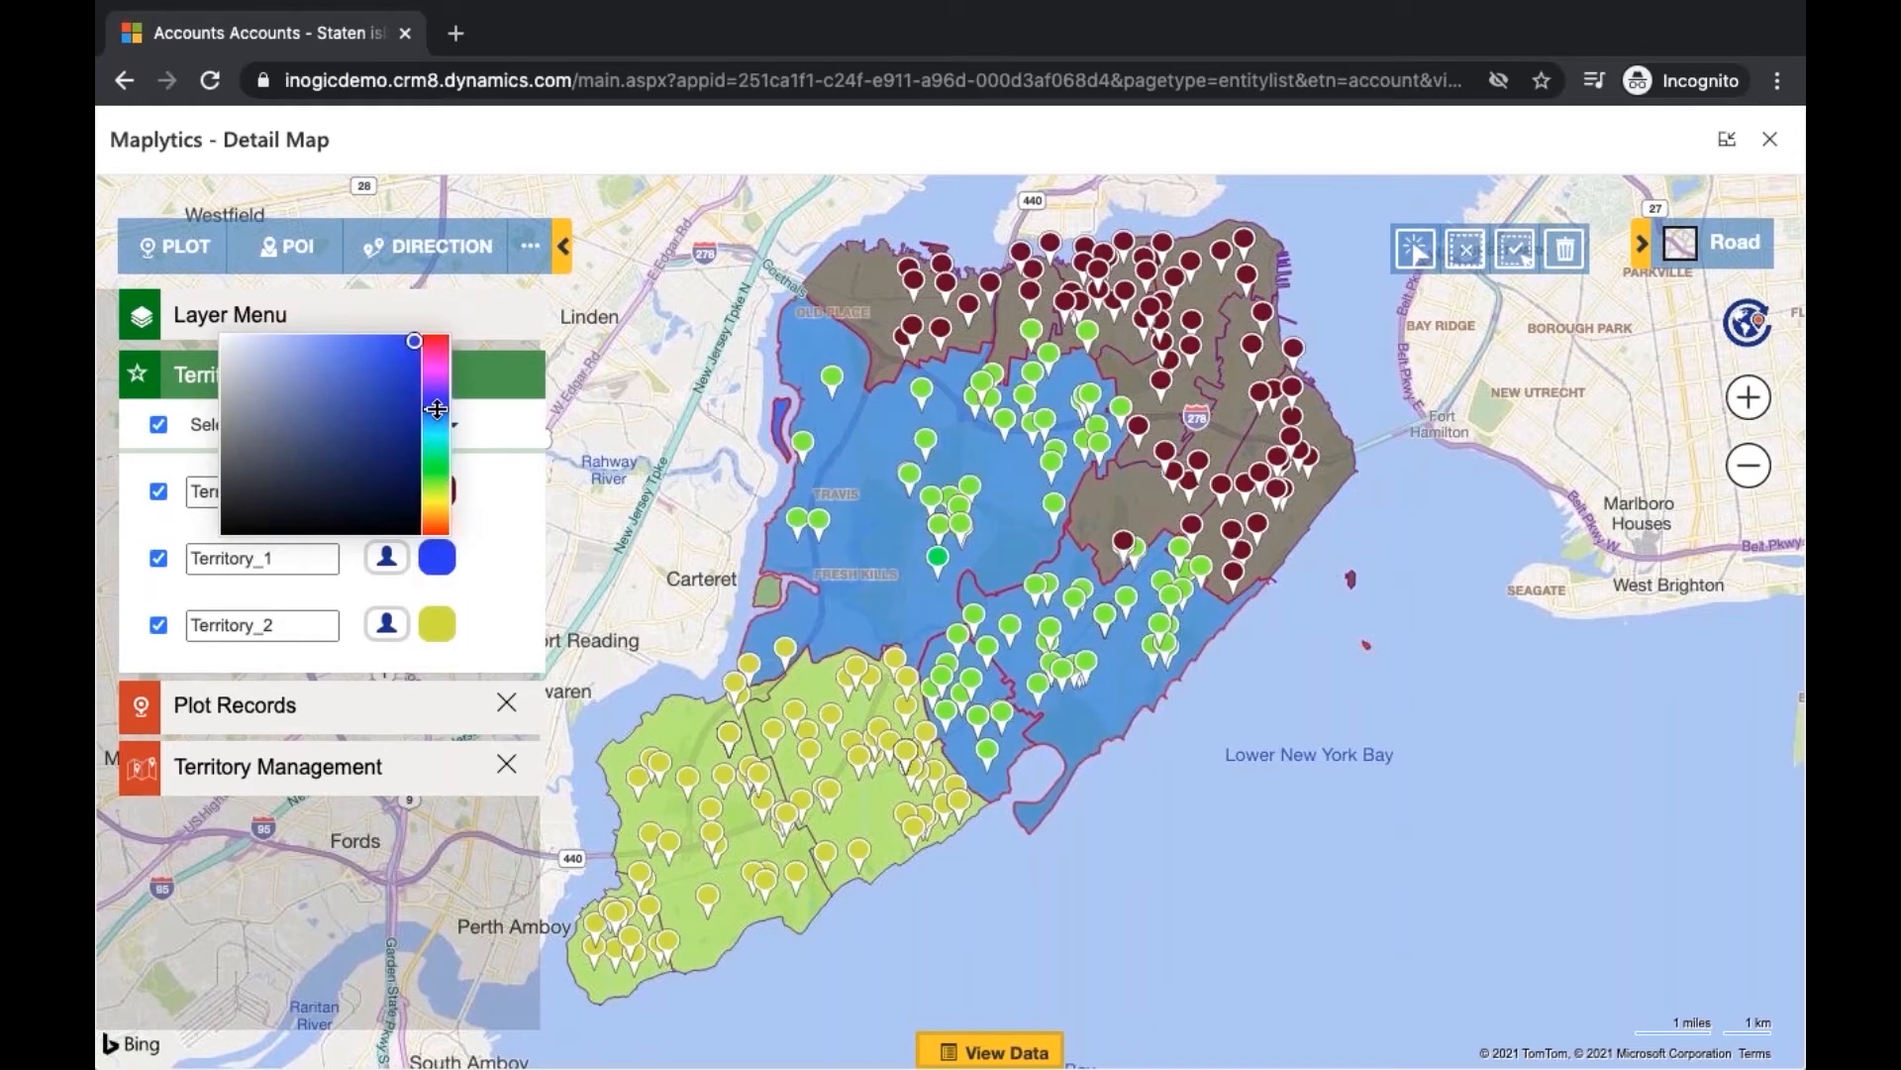
click(406, 374)
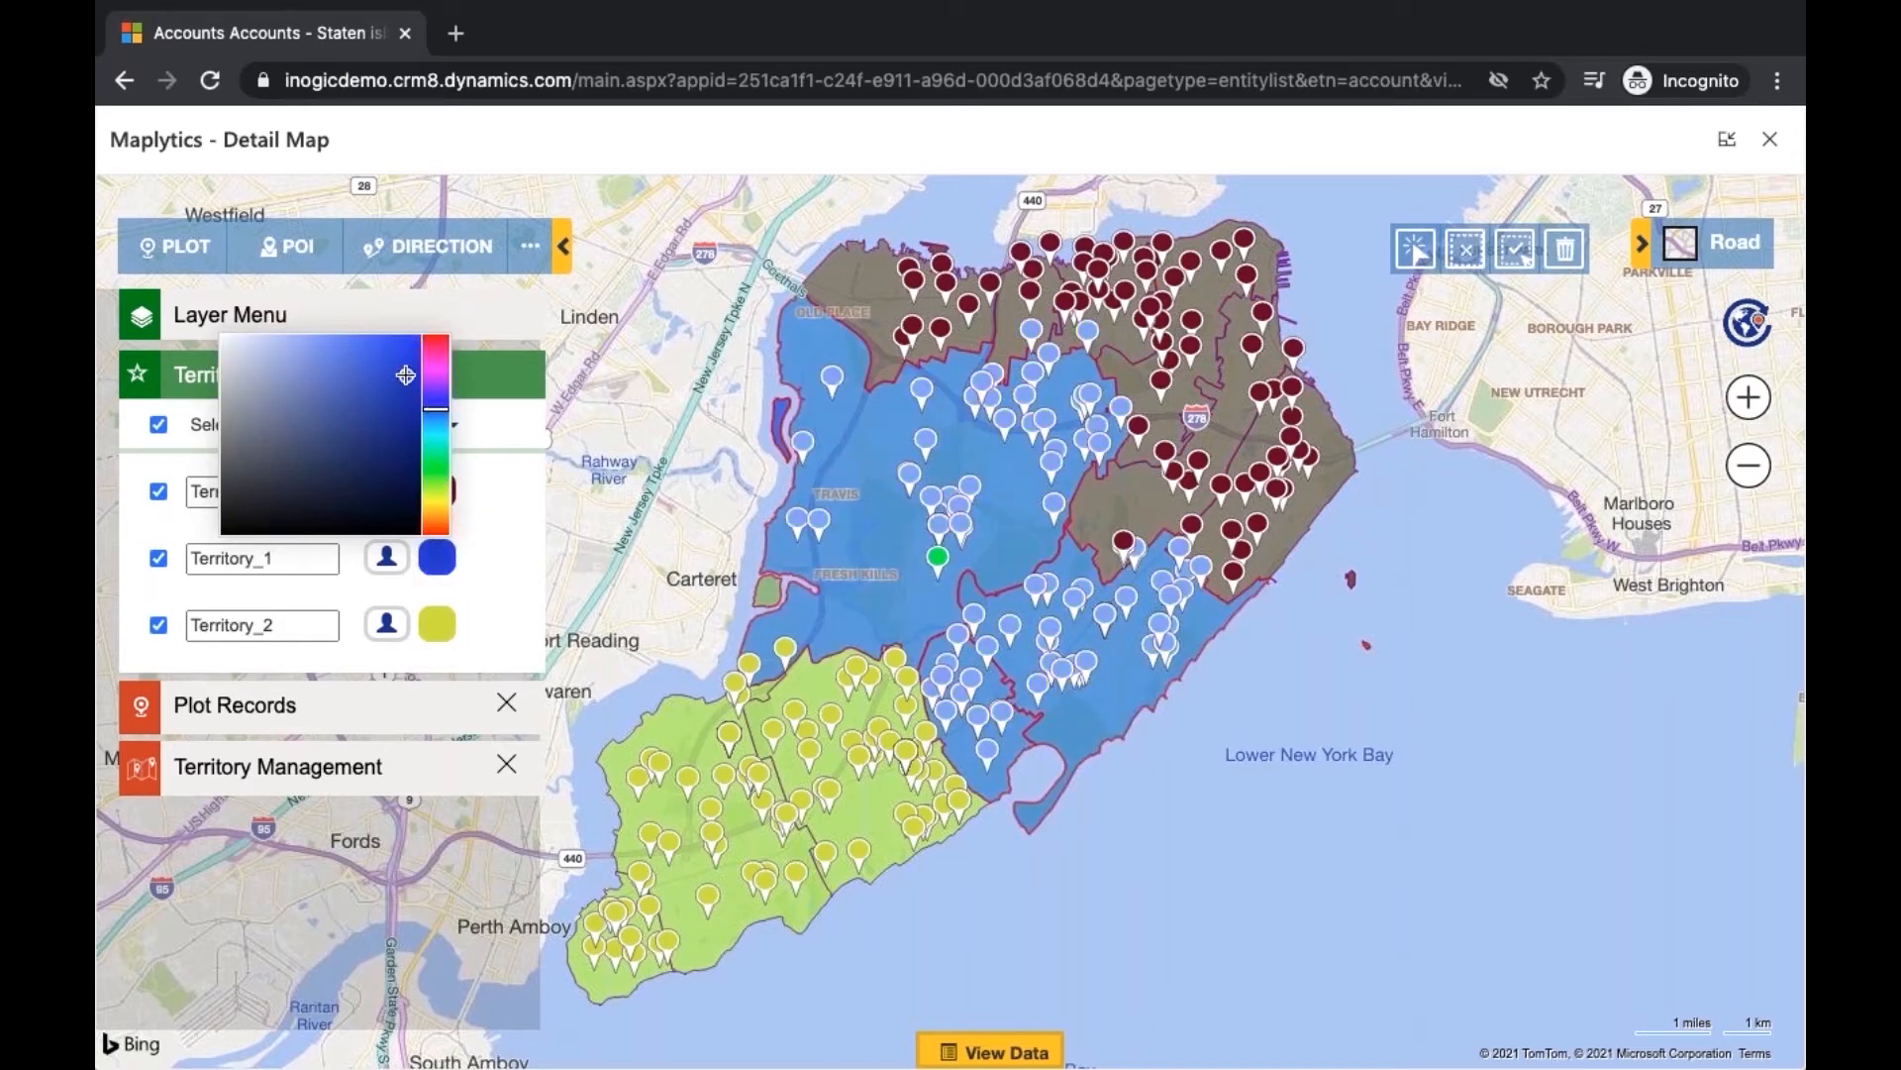
click(510, 510)
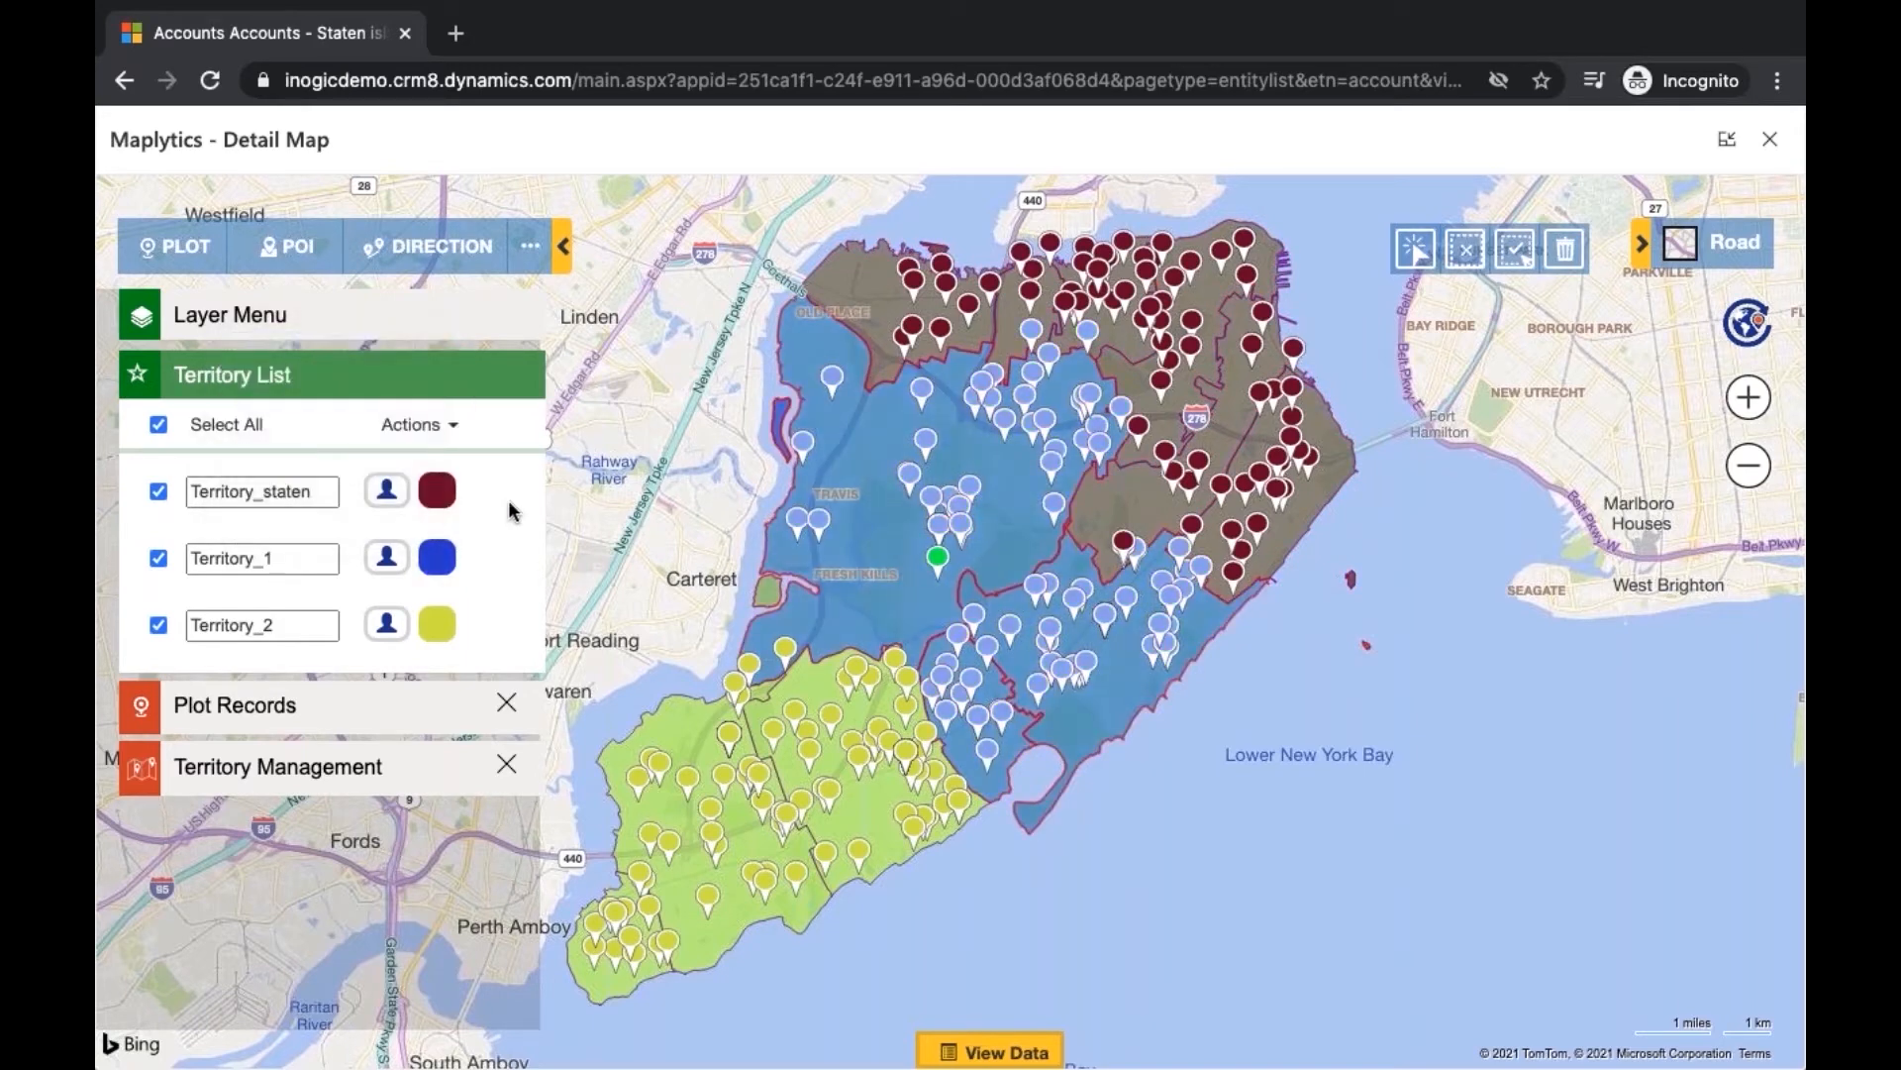
View the Create confirmation and the Save As Draft options for the three listed territories, without creating or saving them
click(455, 433)
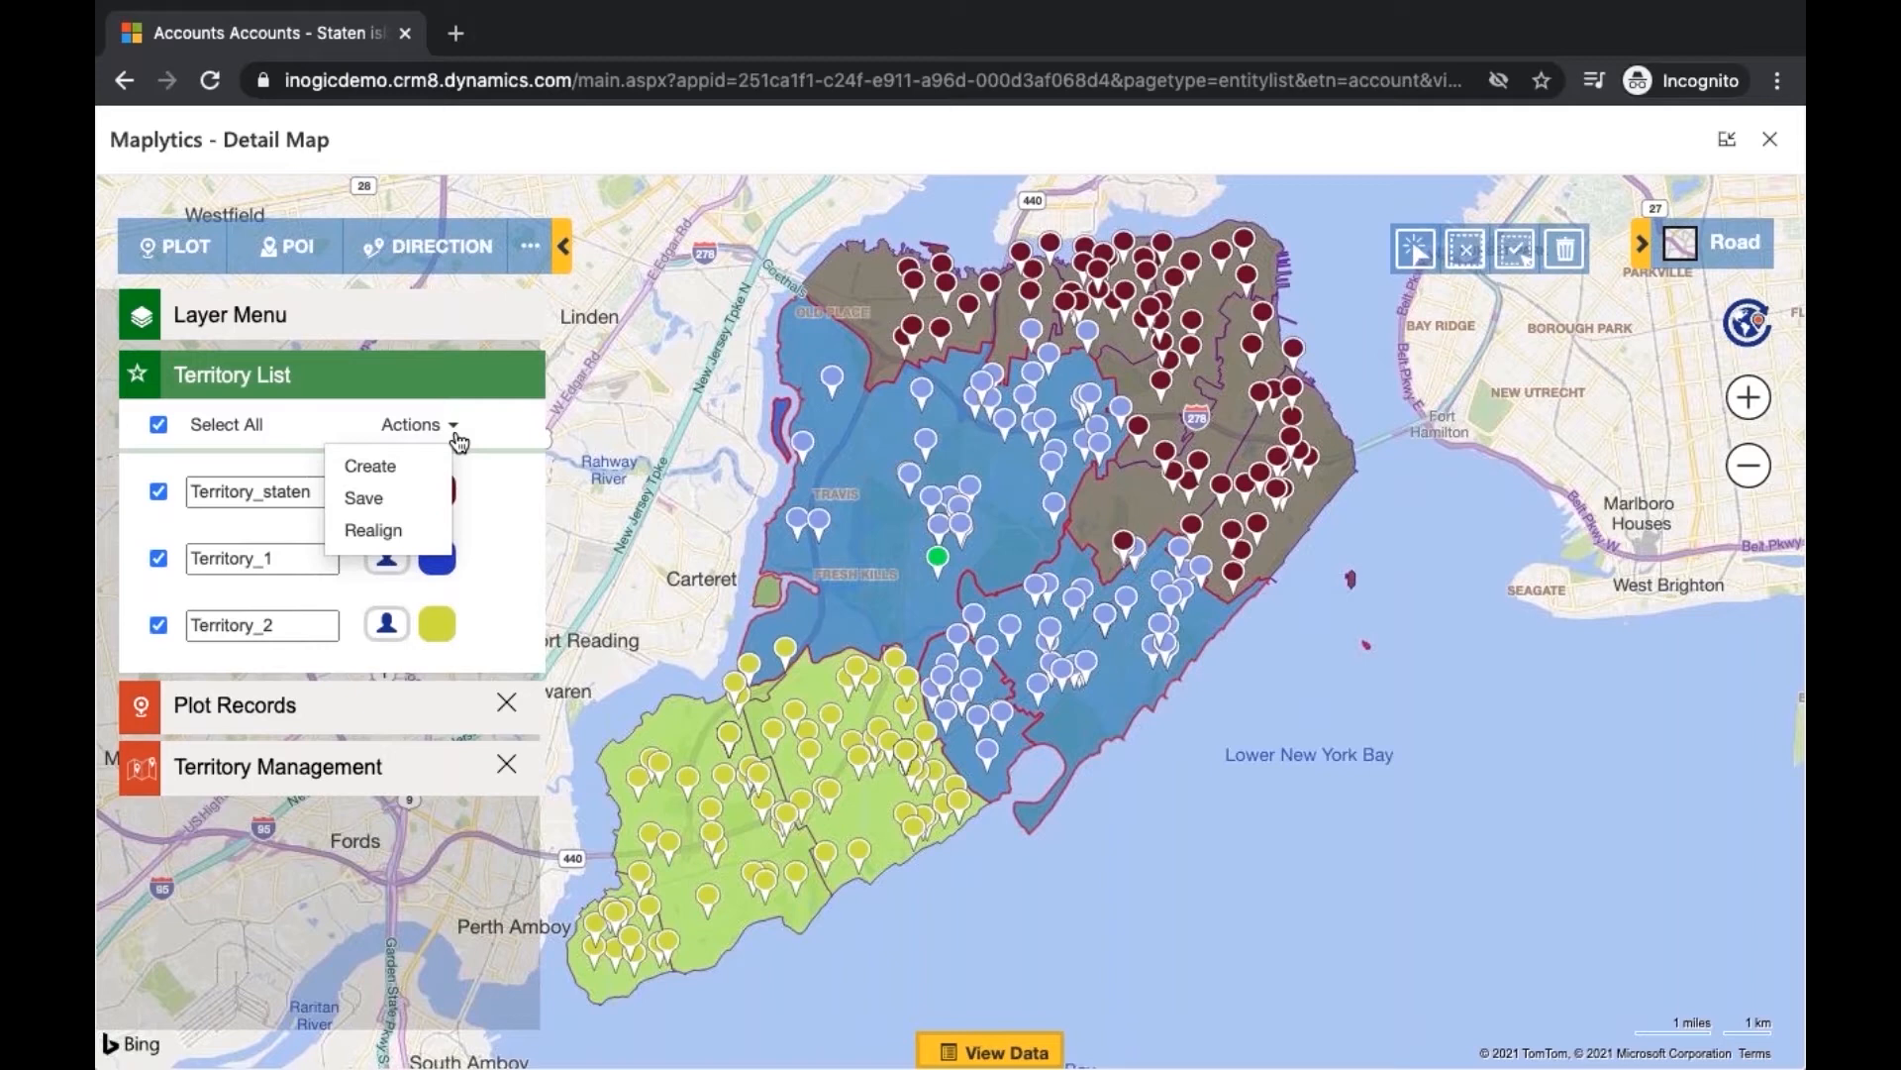
click(432, 468)
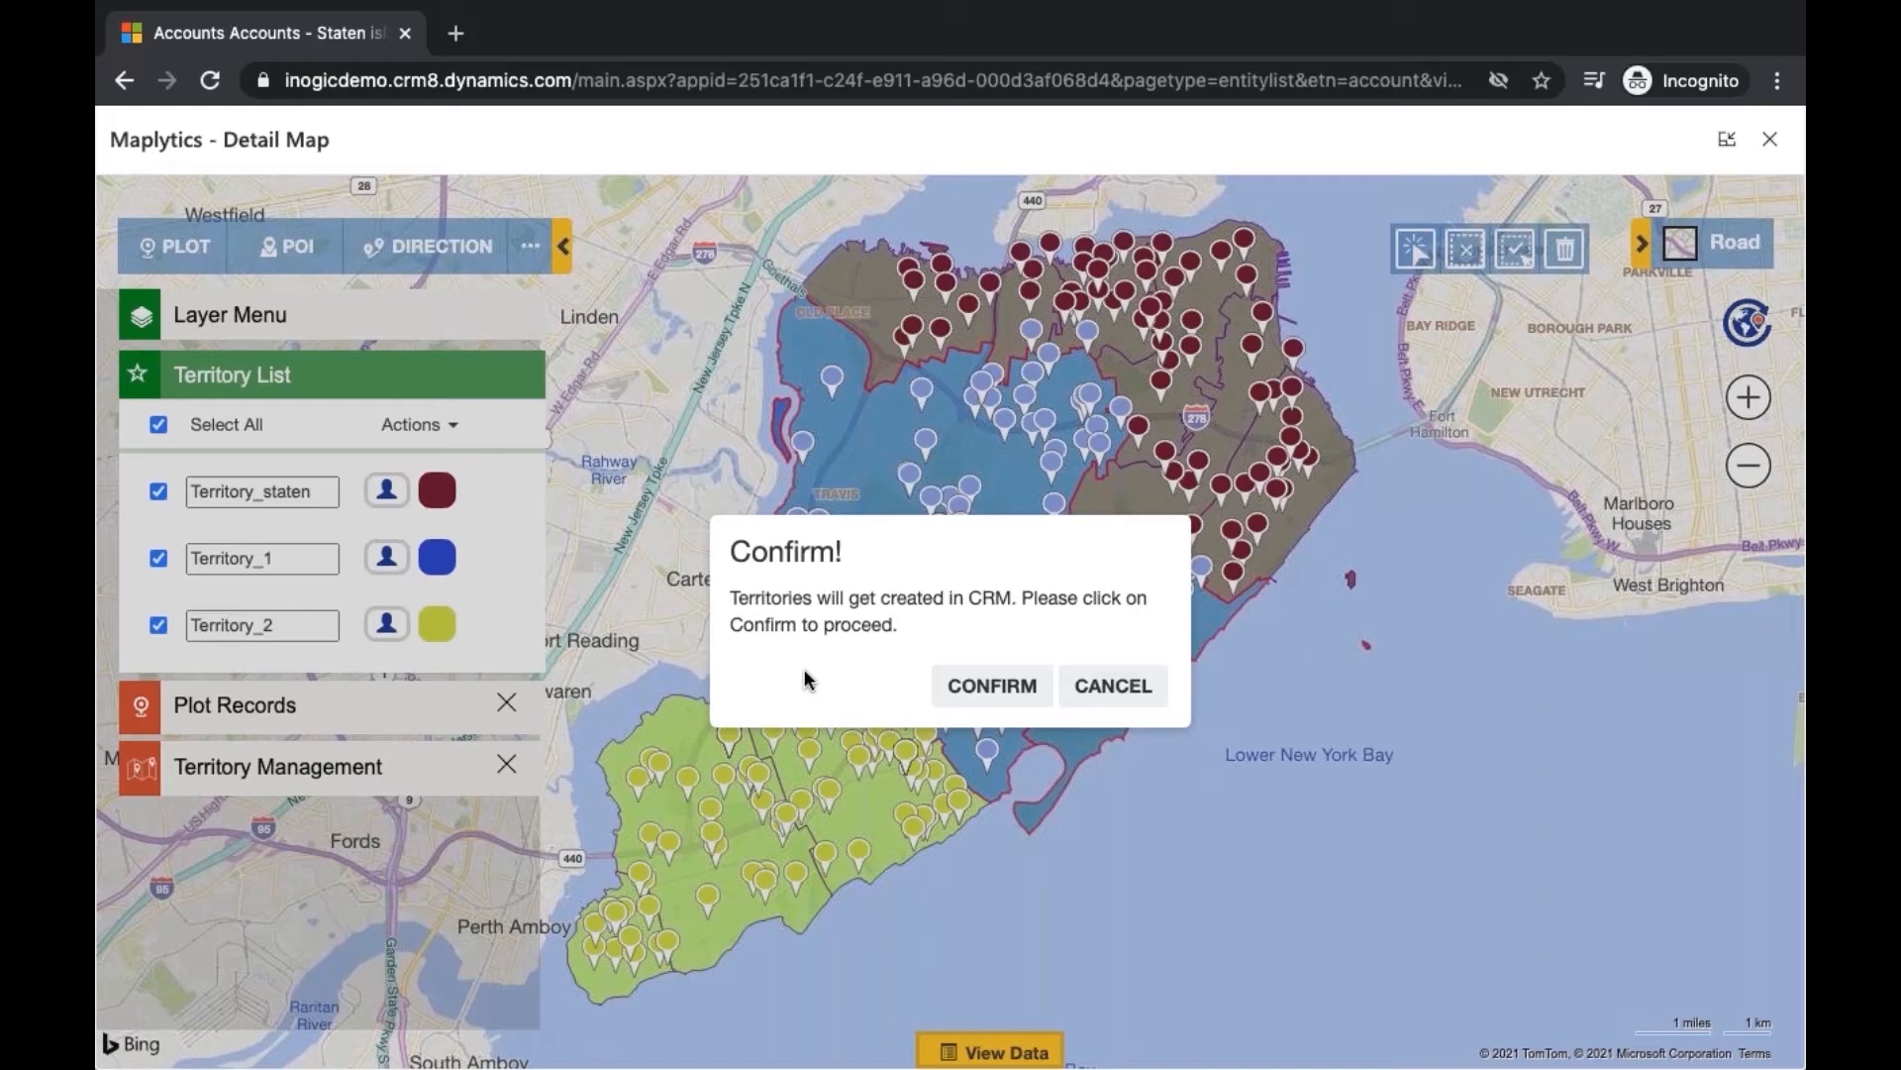
click(1113, 685)
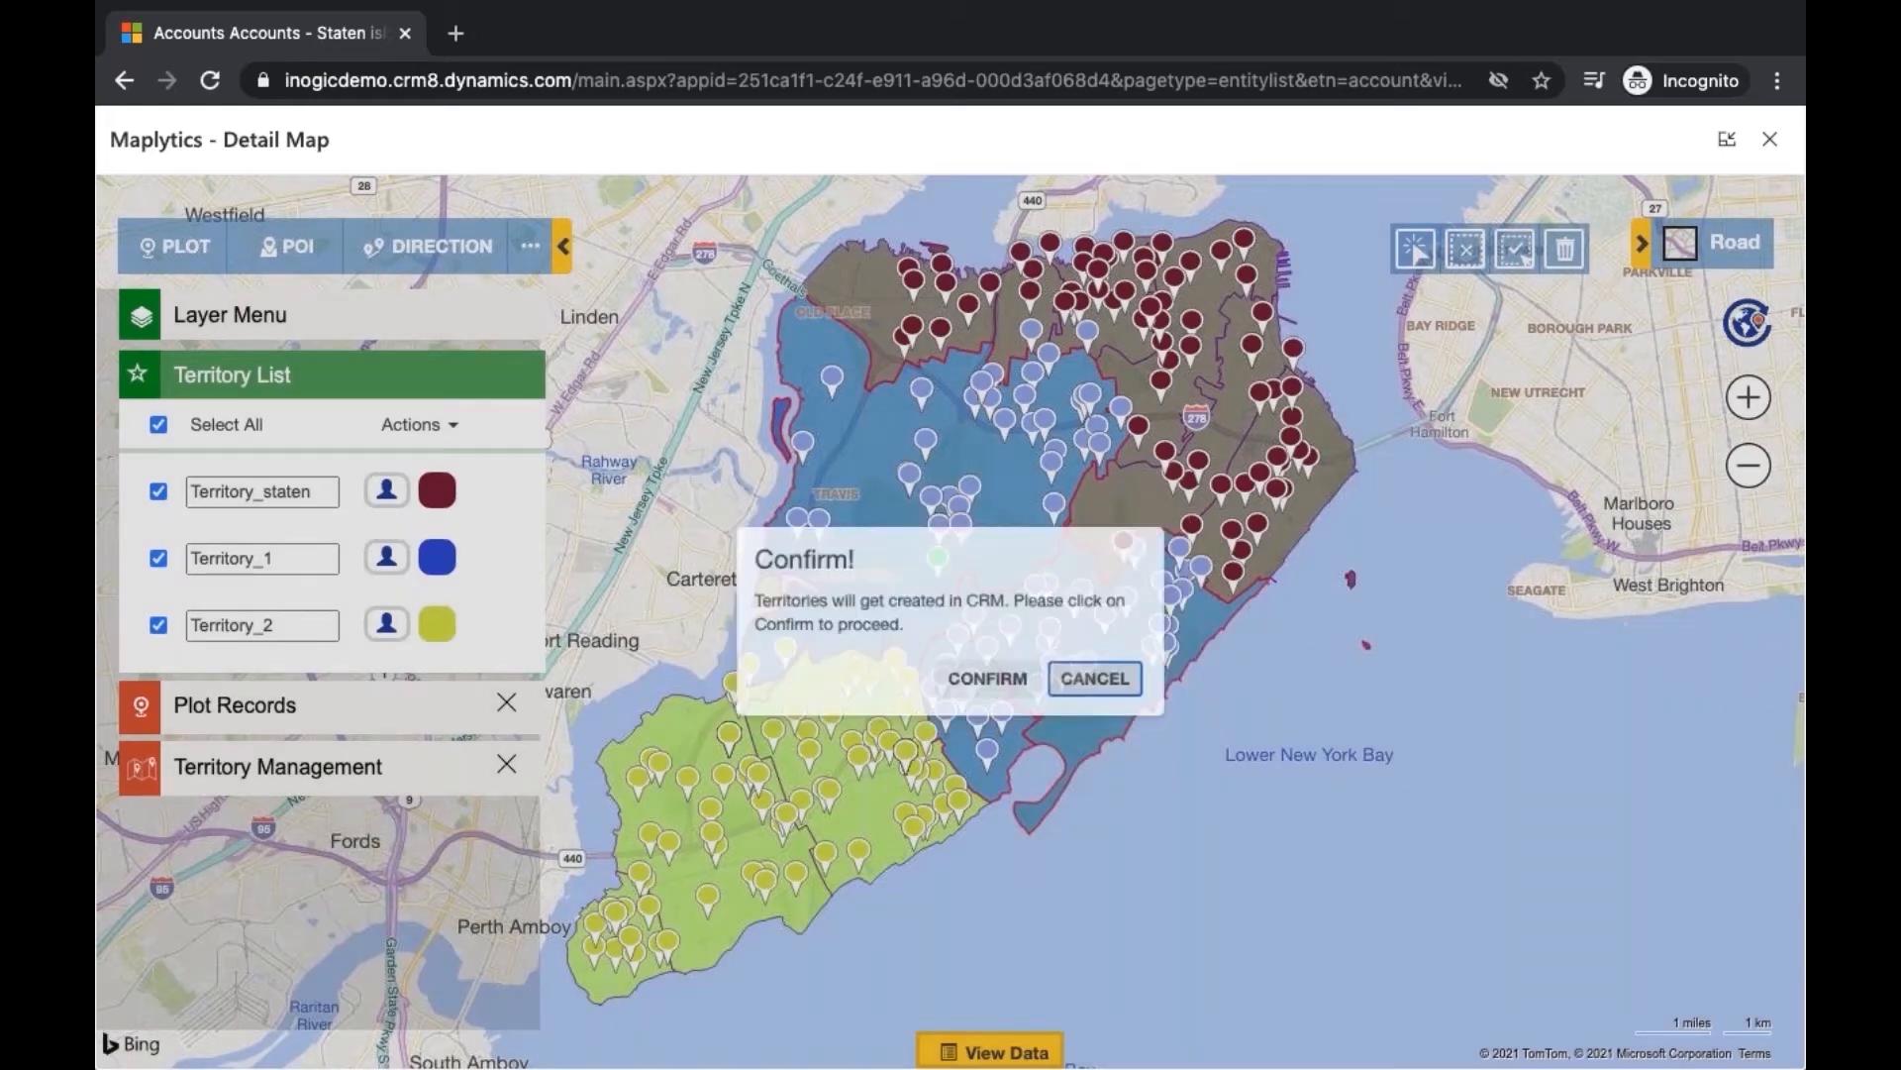
click(436, 434)
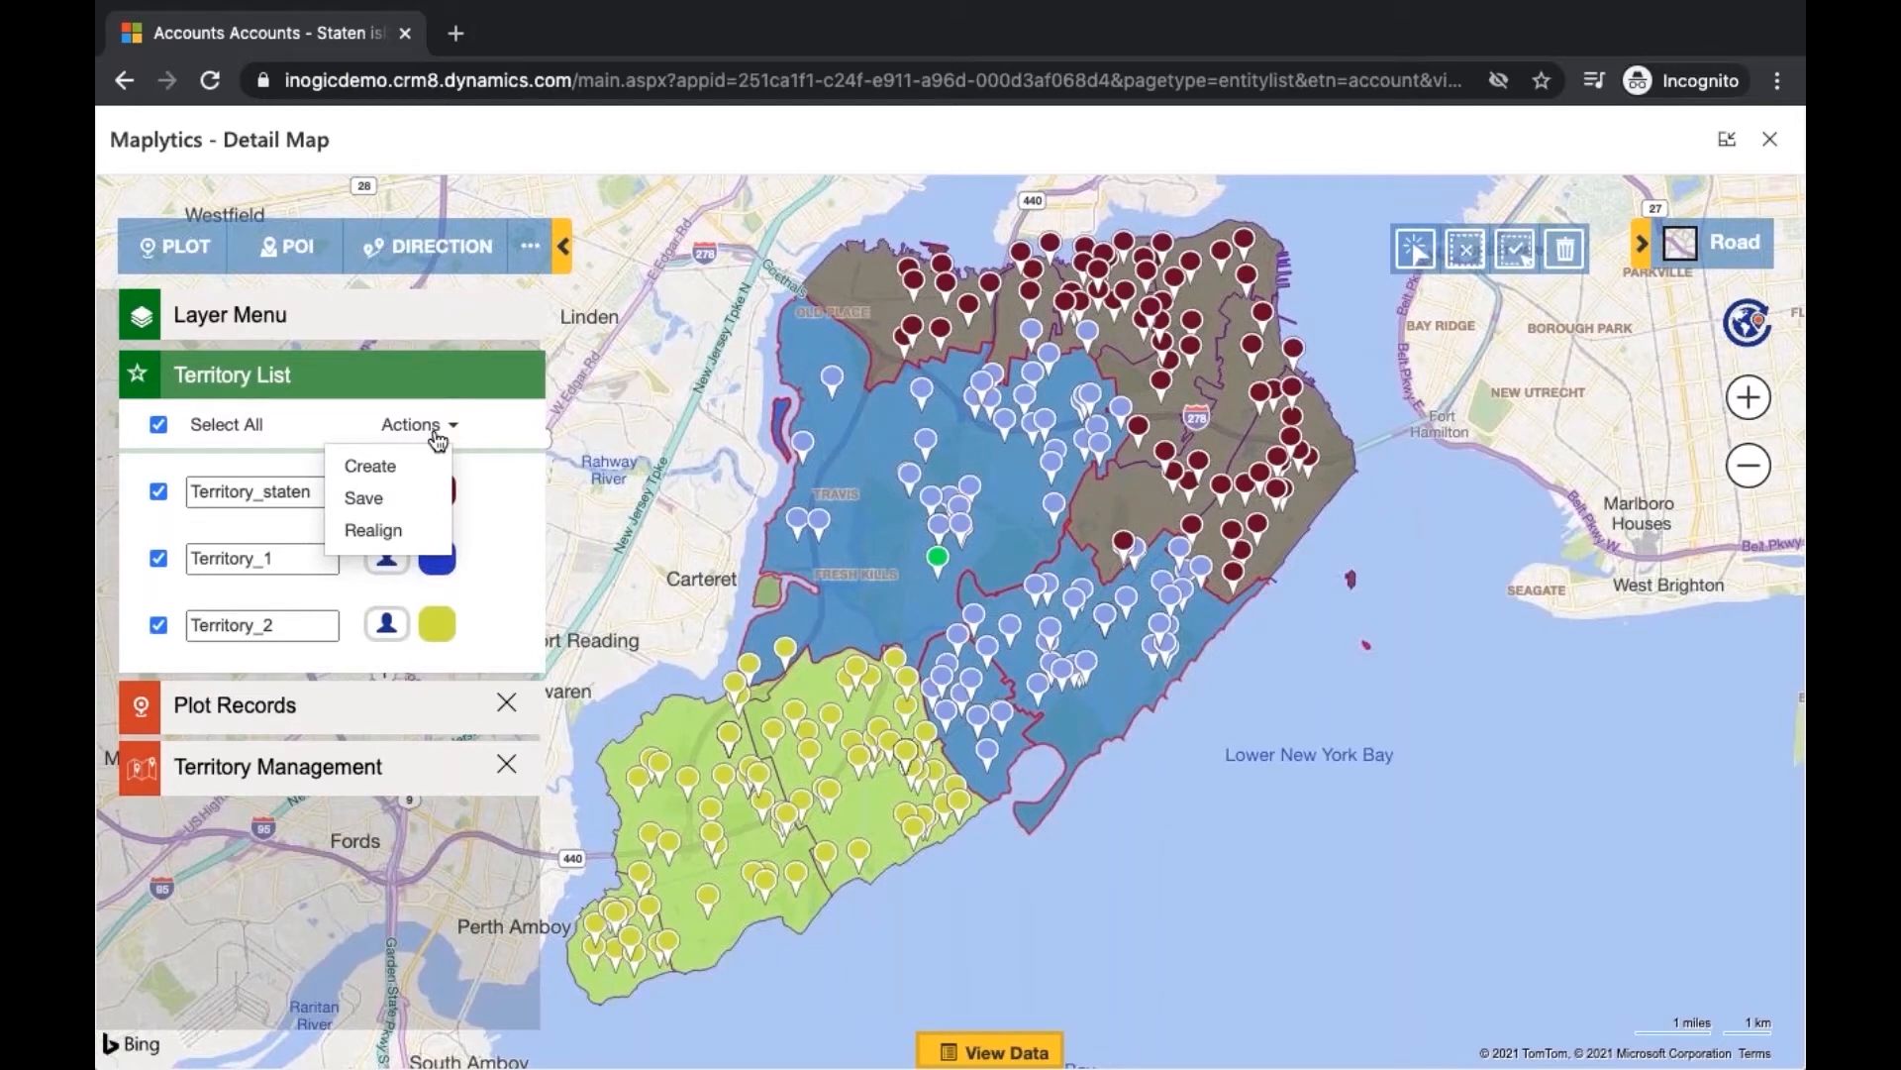
click(425, 506)
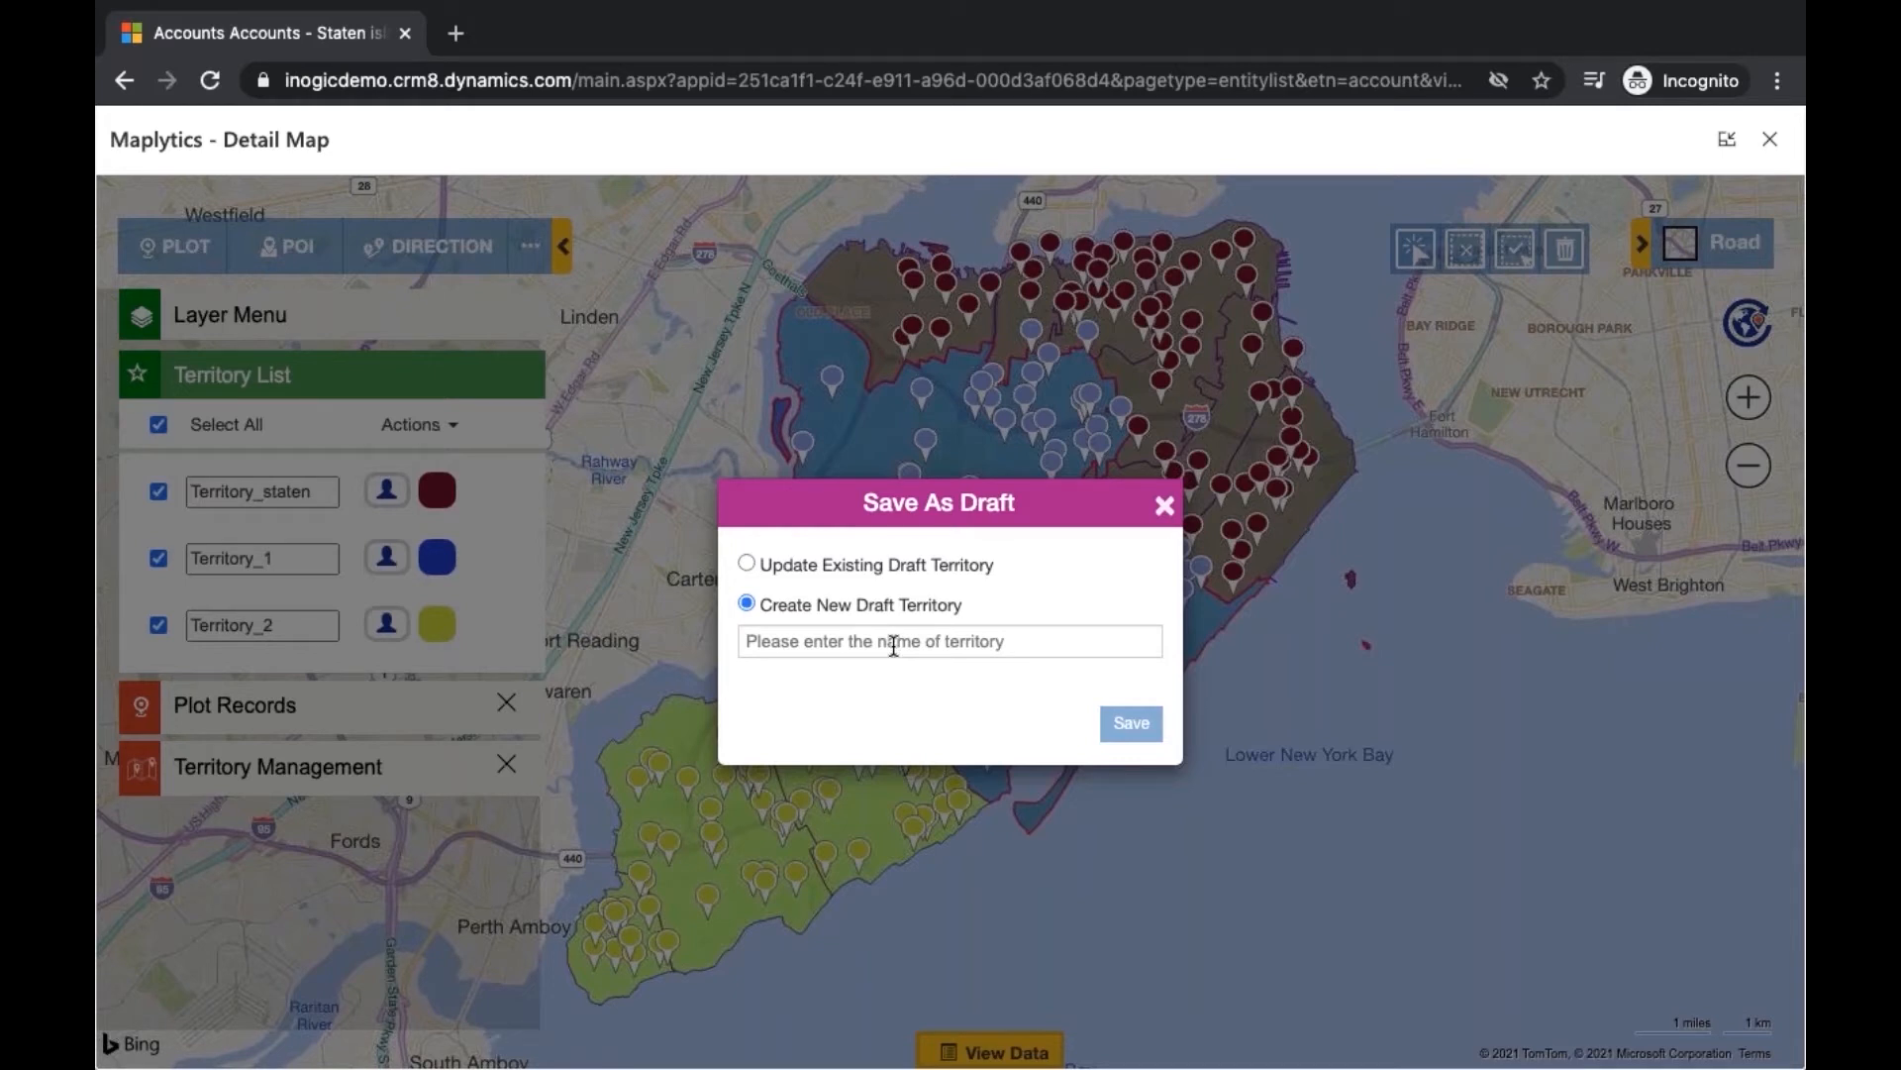
click(1166, 505)
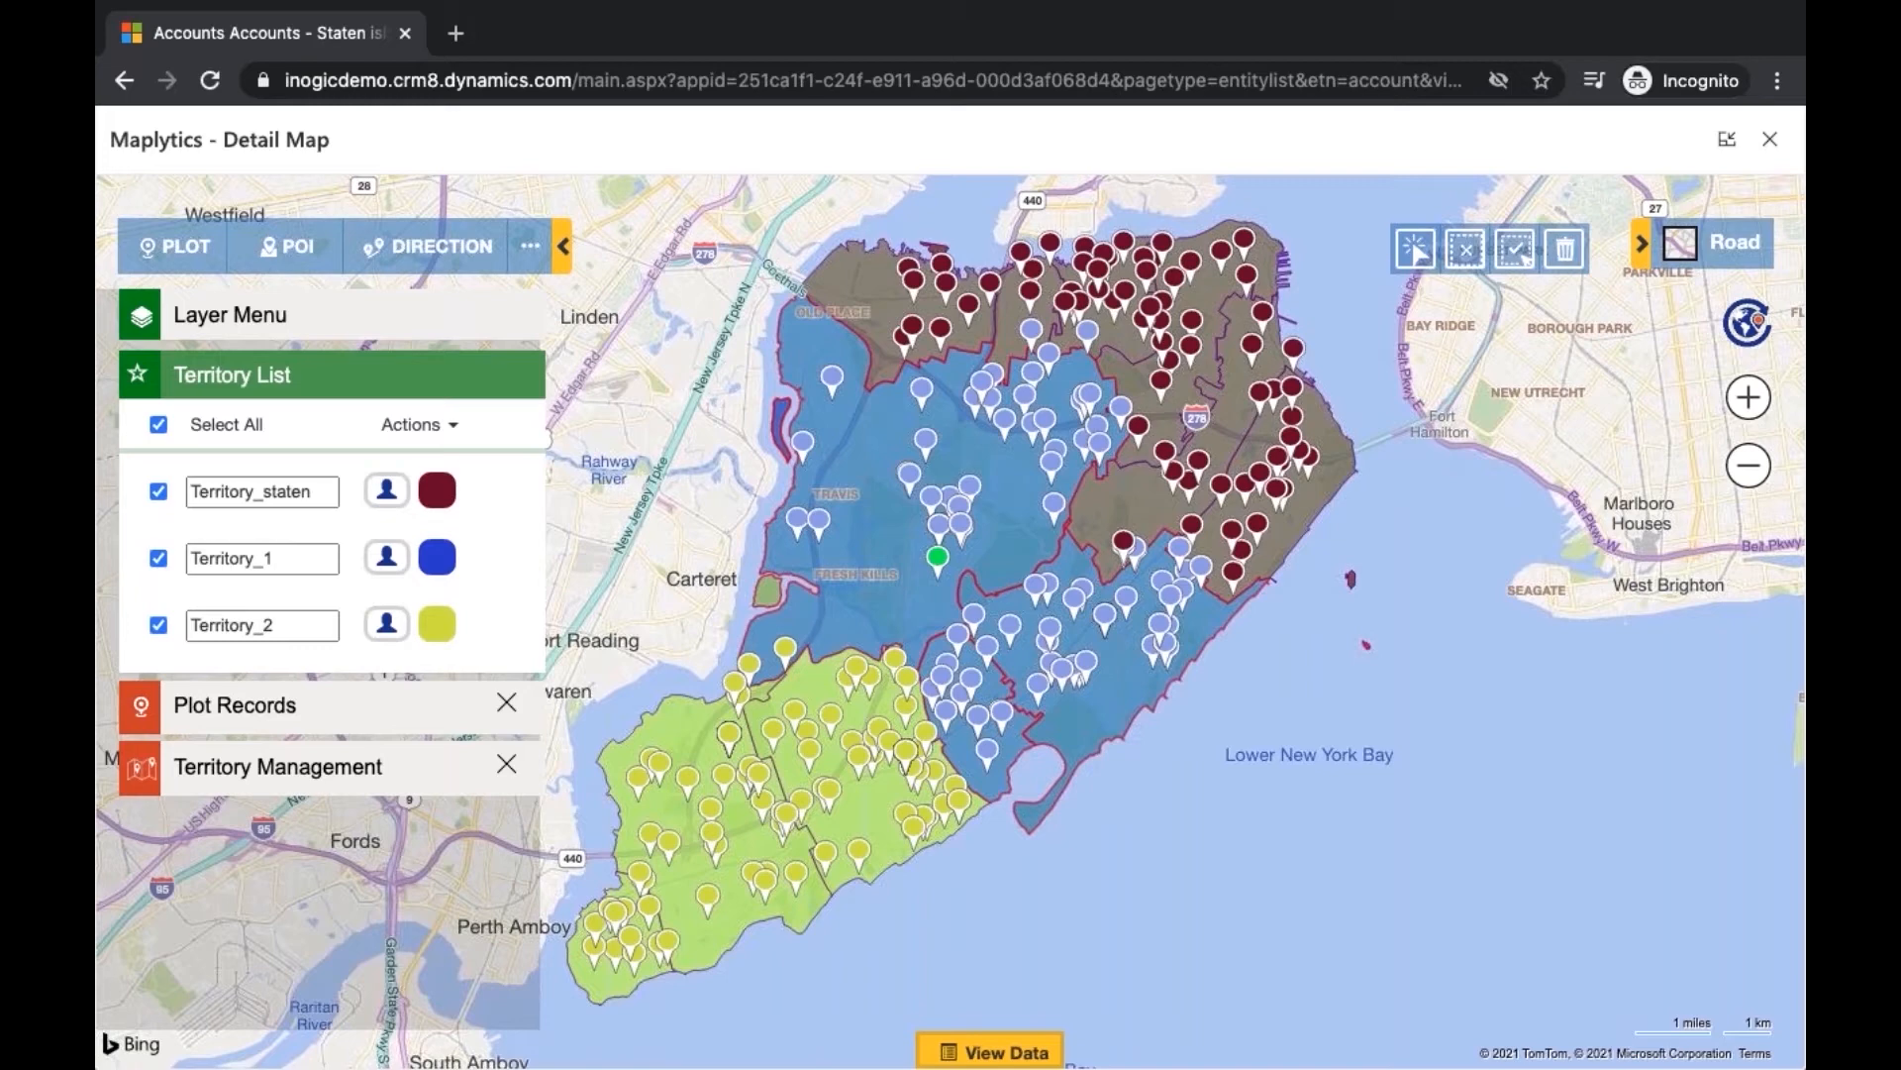
Realign the listed Staten Island territories into 4 territories
click(454, 429)
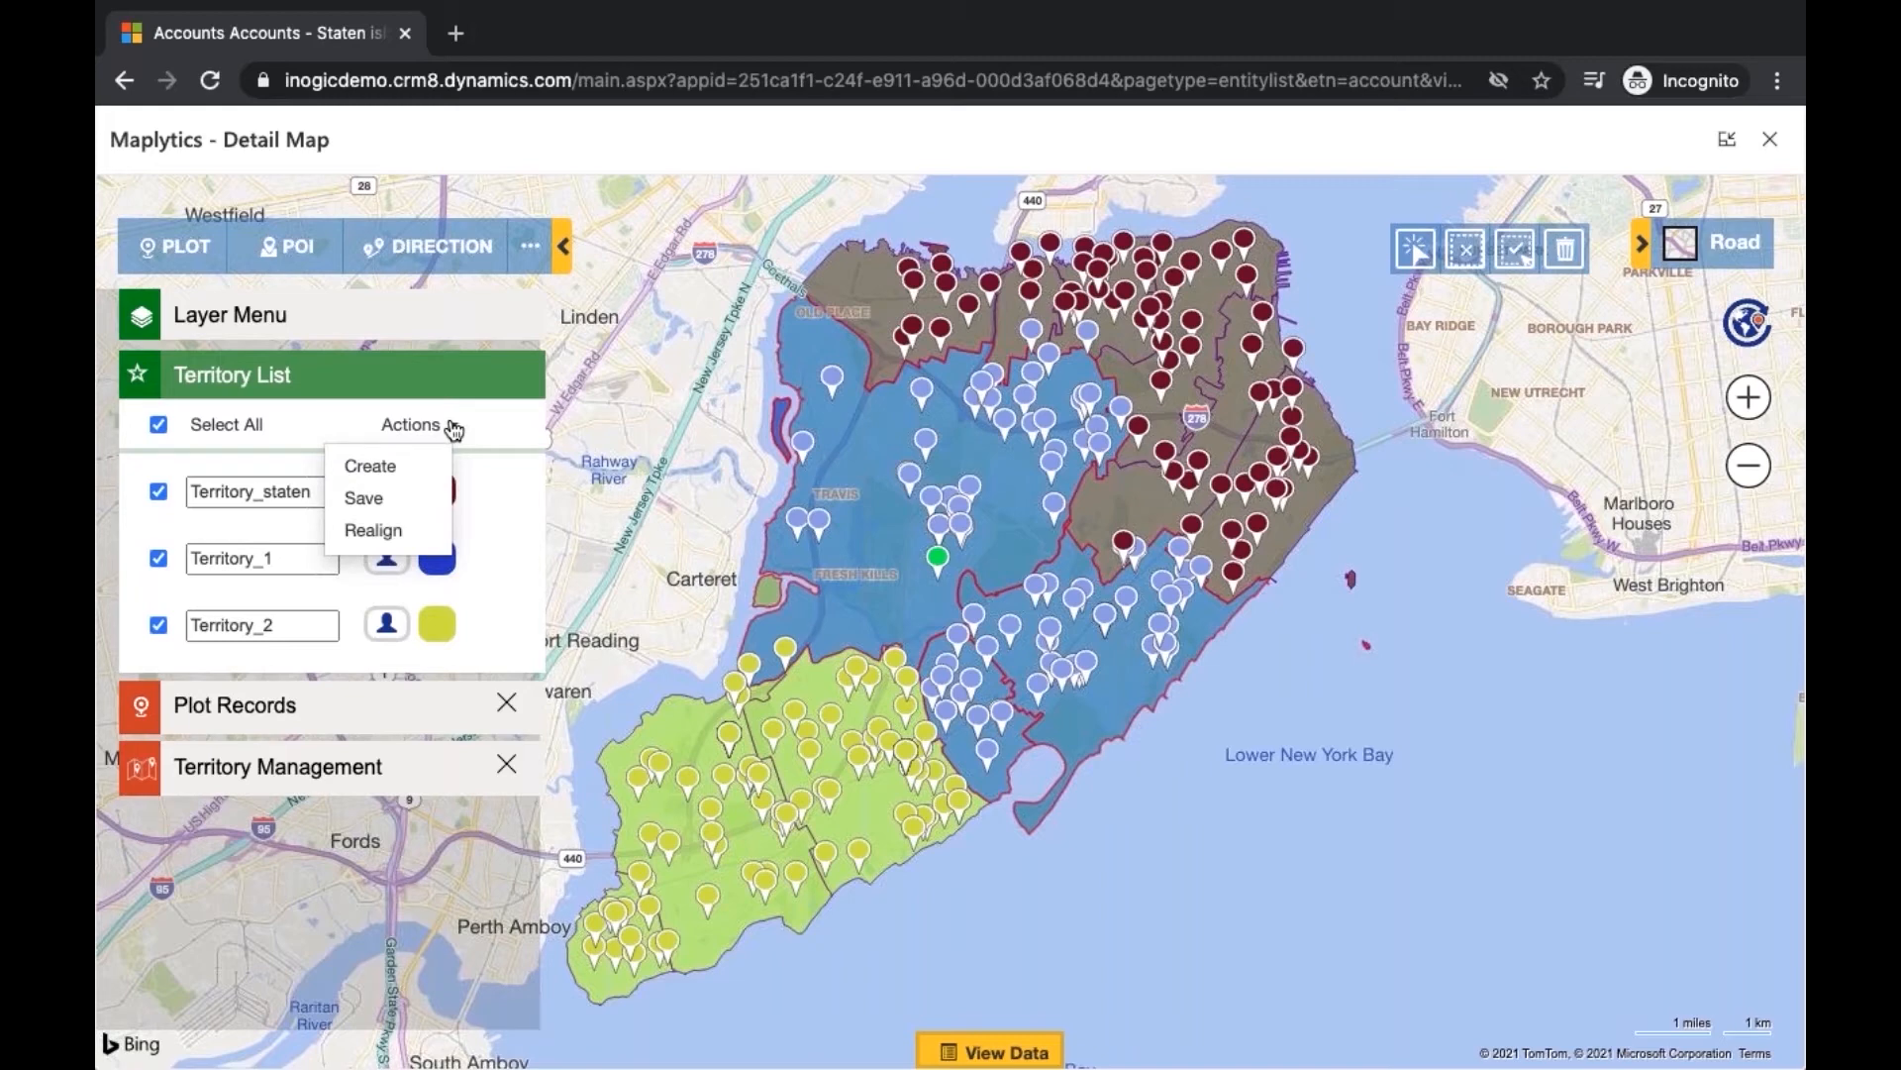
click(410, 529)
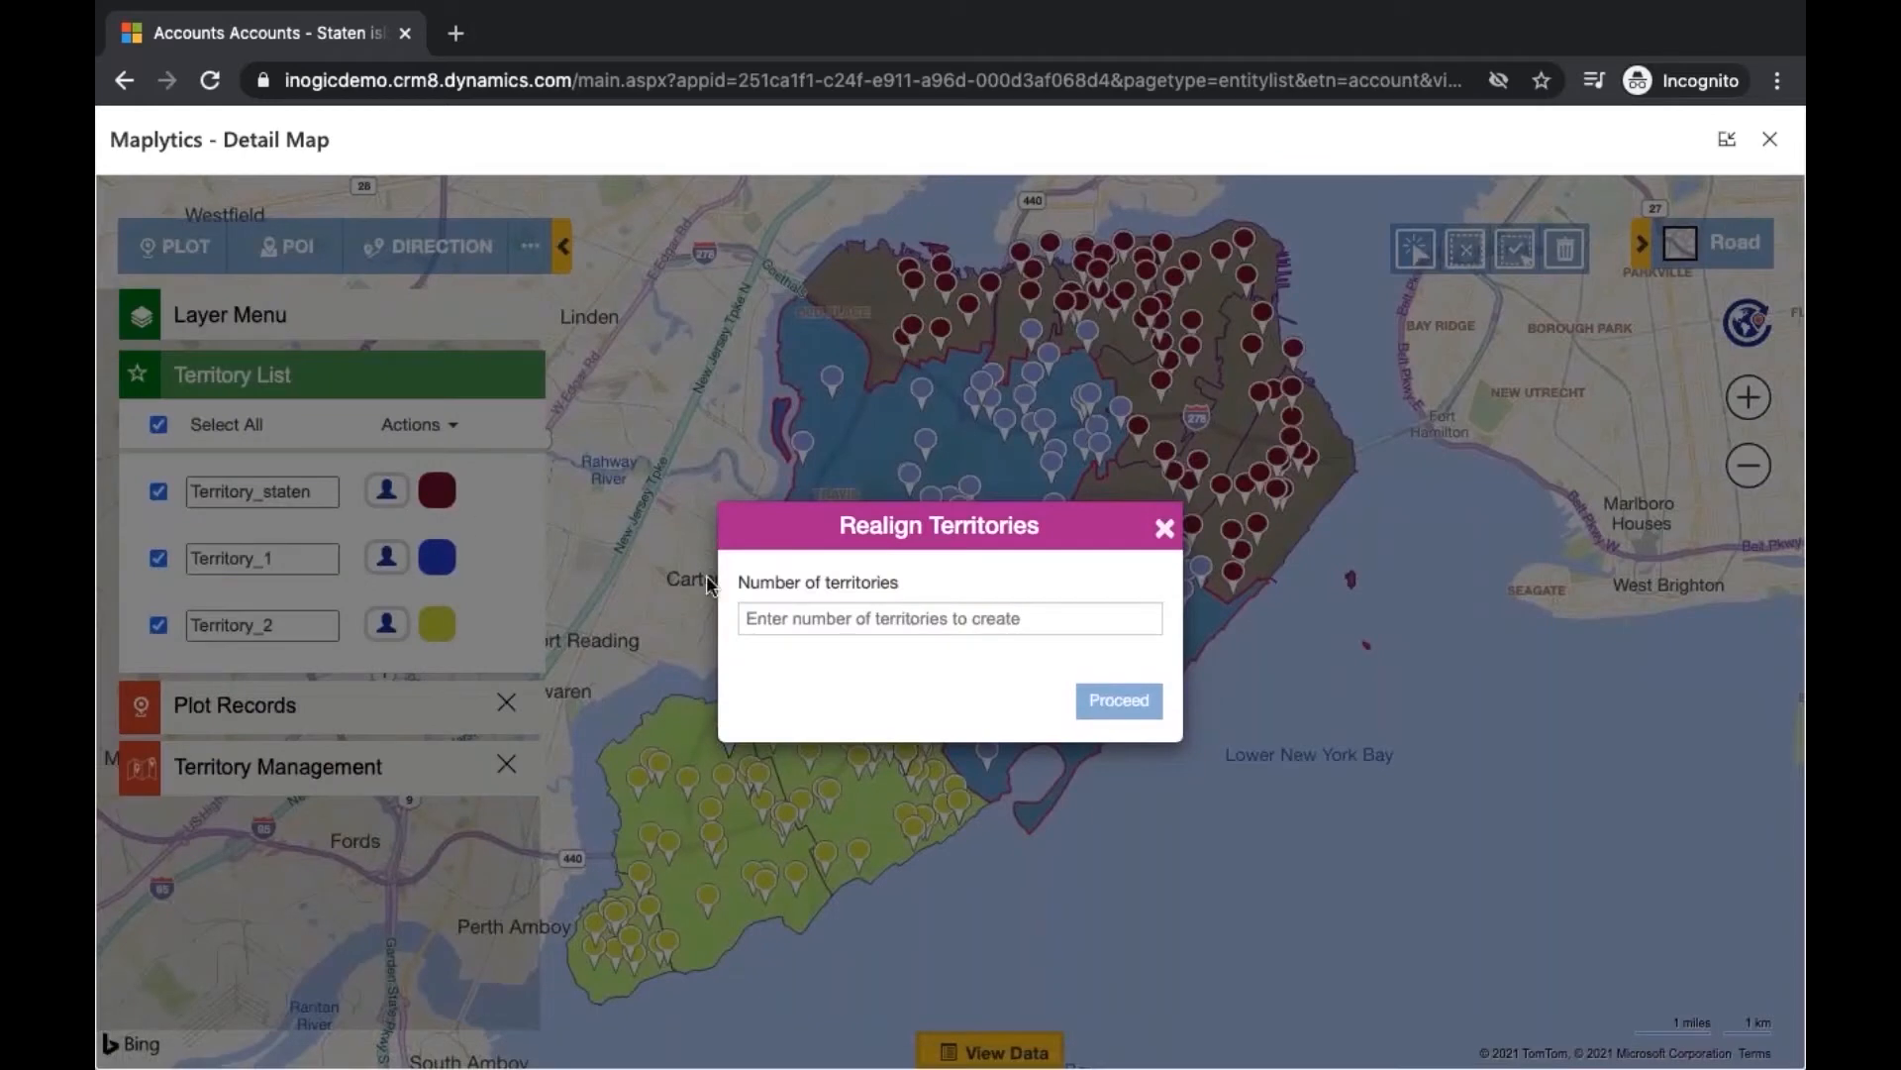
click(808, 627)
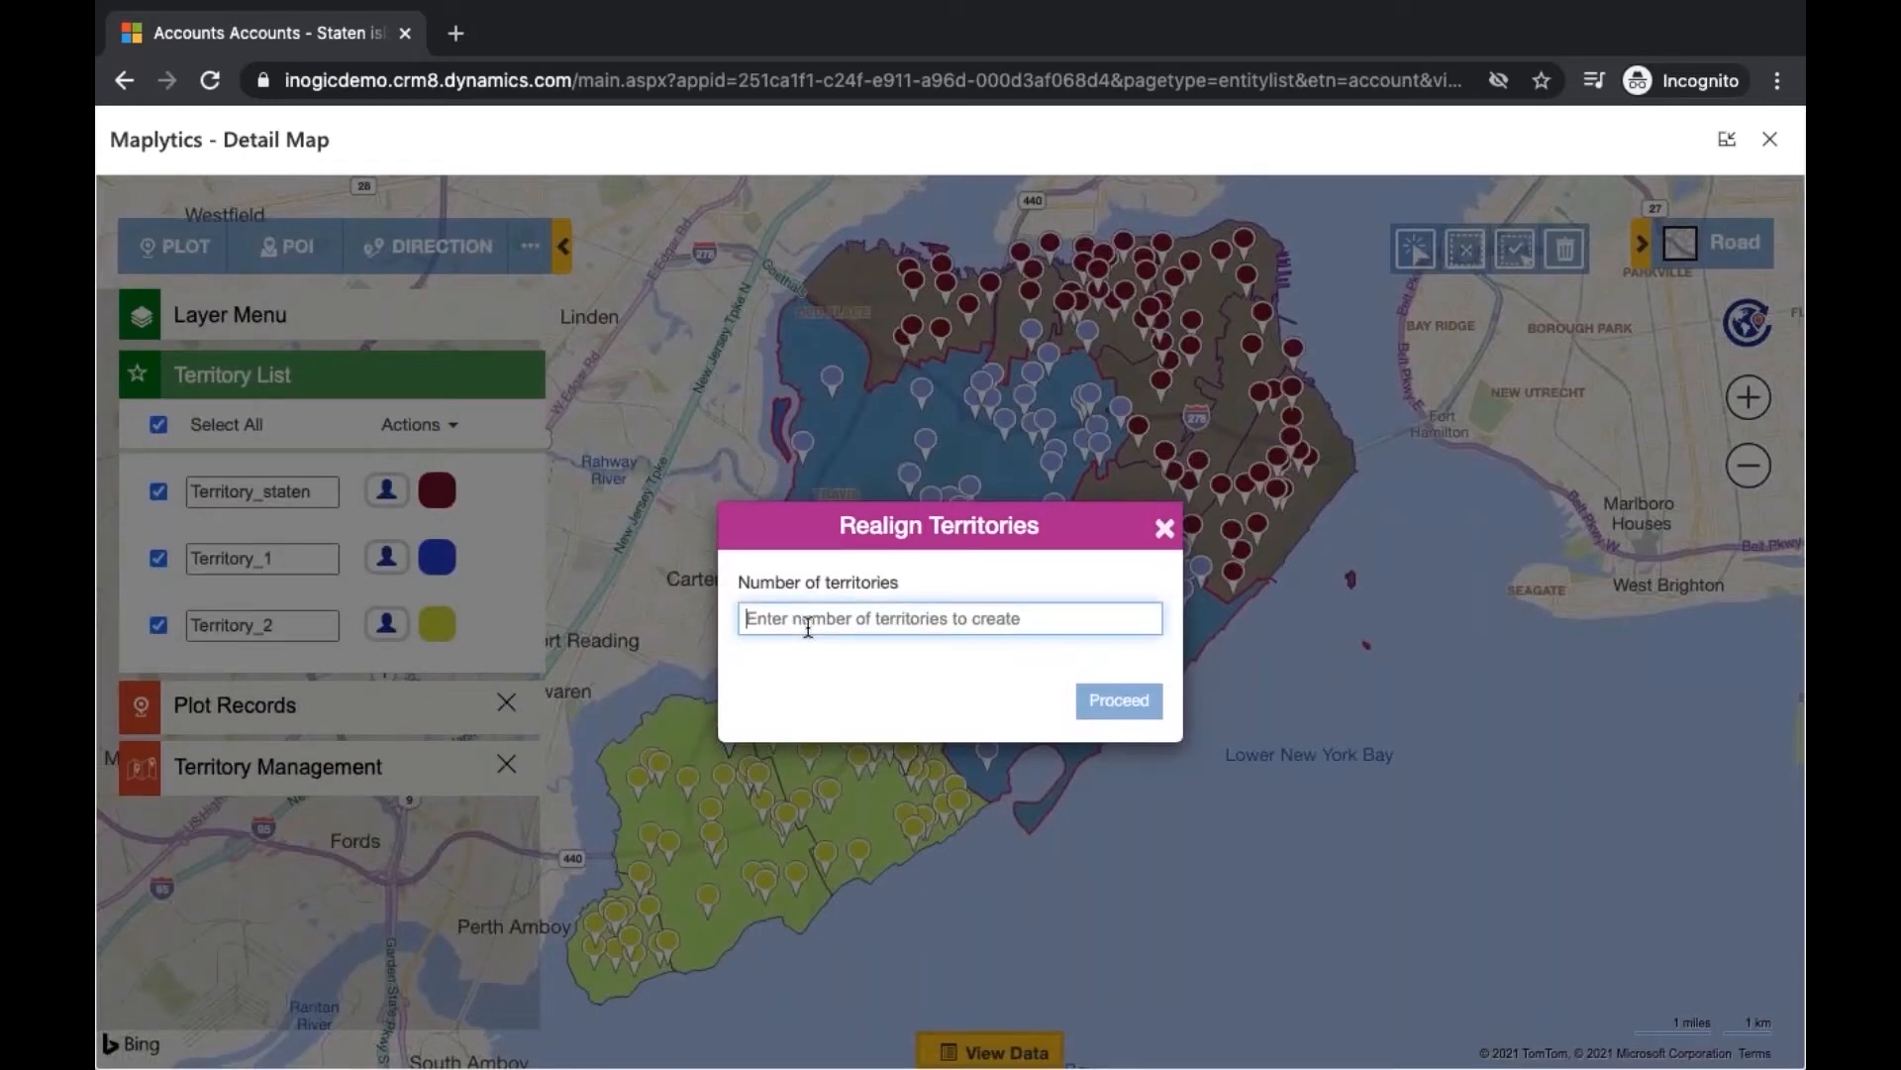
text(4)
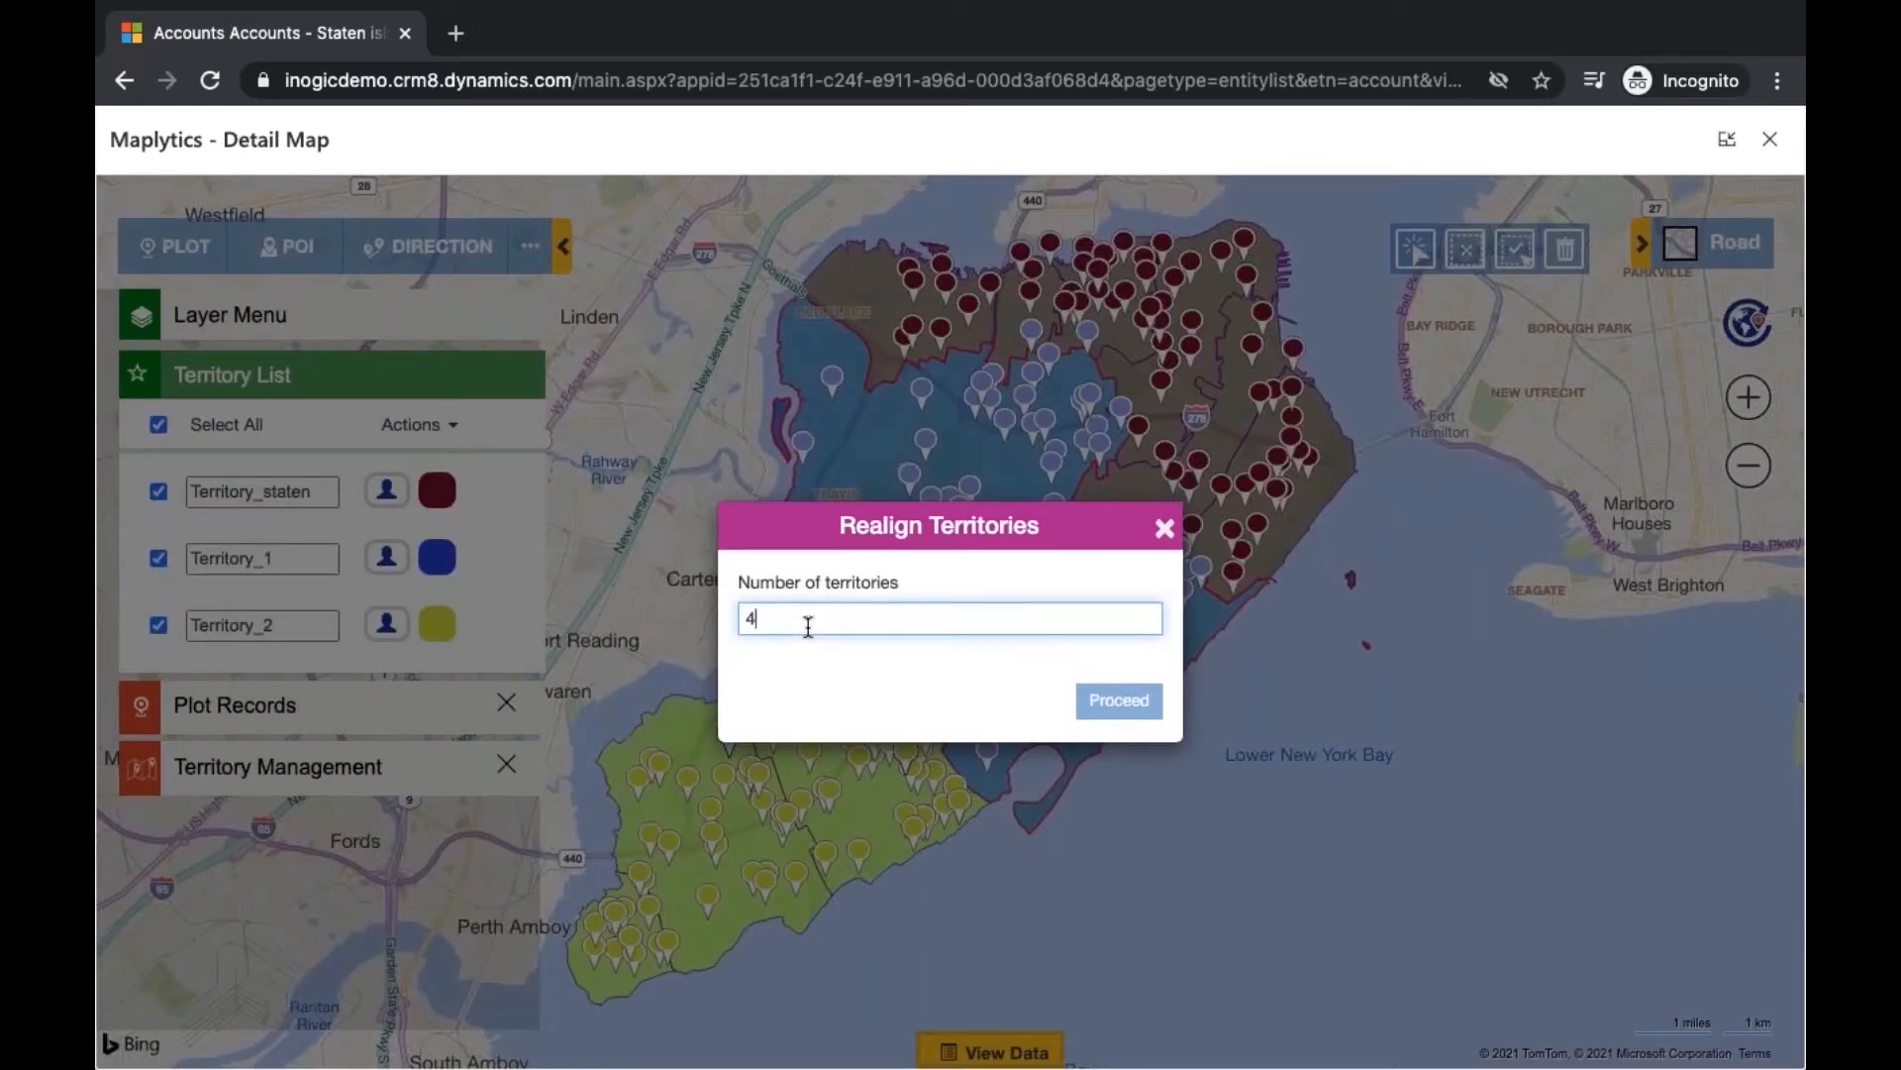
click(1116, 705)
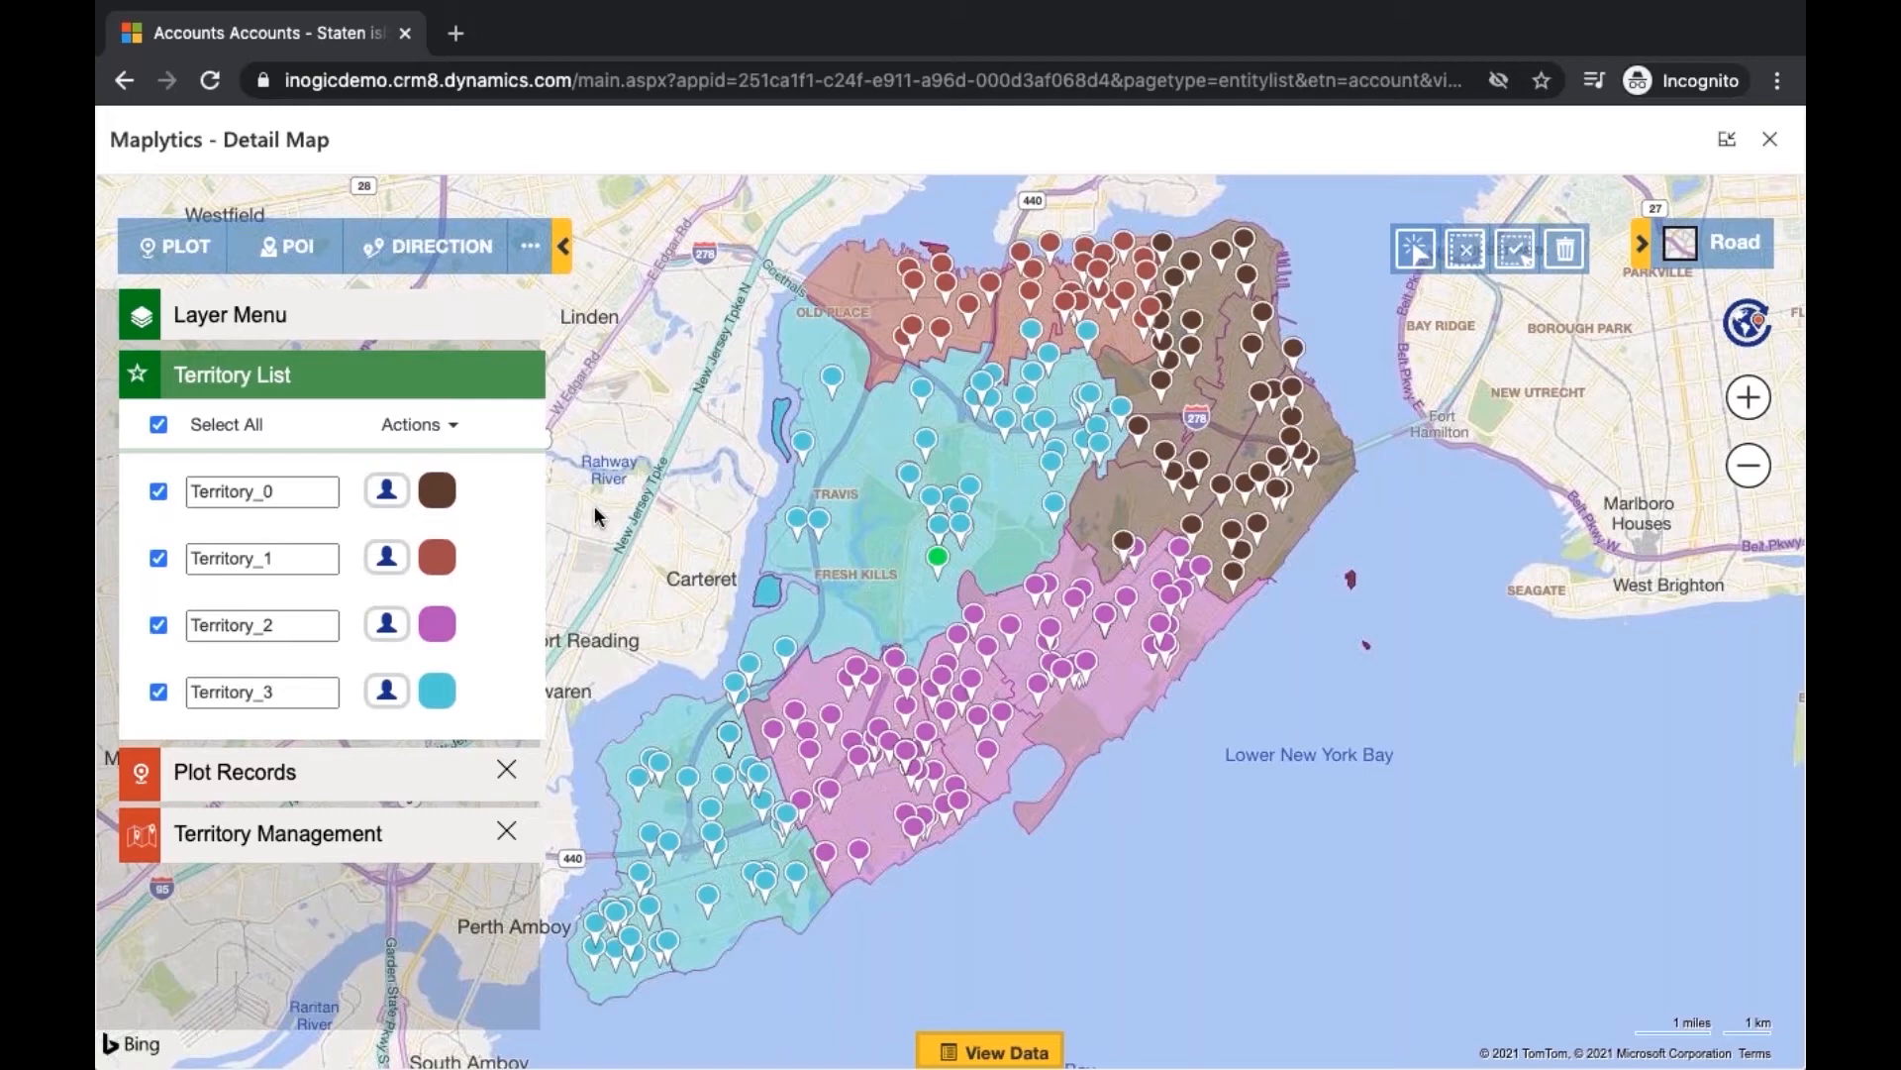
Plot the states GA and IL in USA on the territory map, using the By Region search option with region type State
click(314, 839)
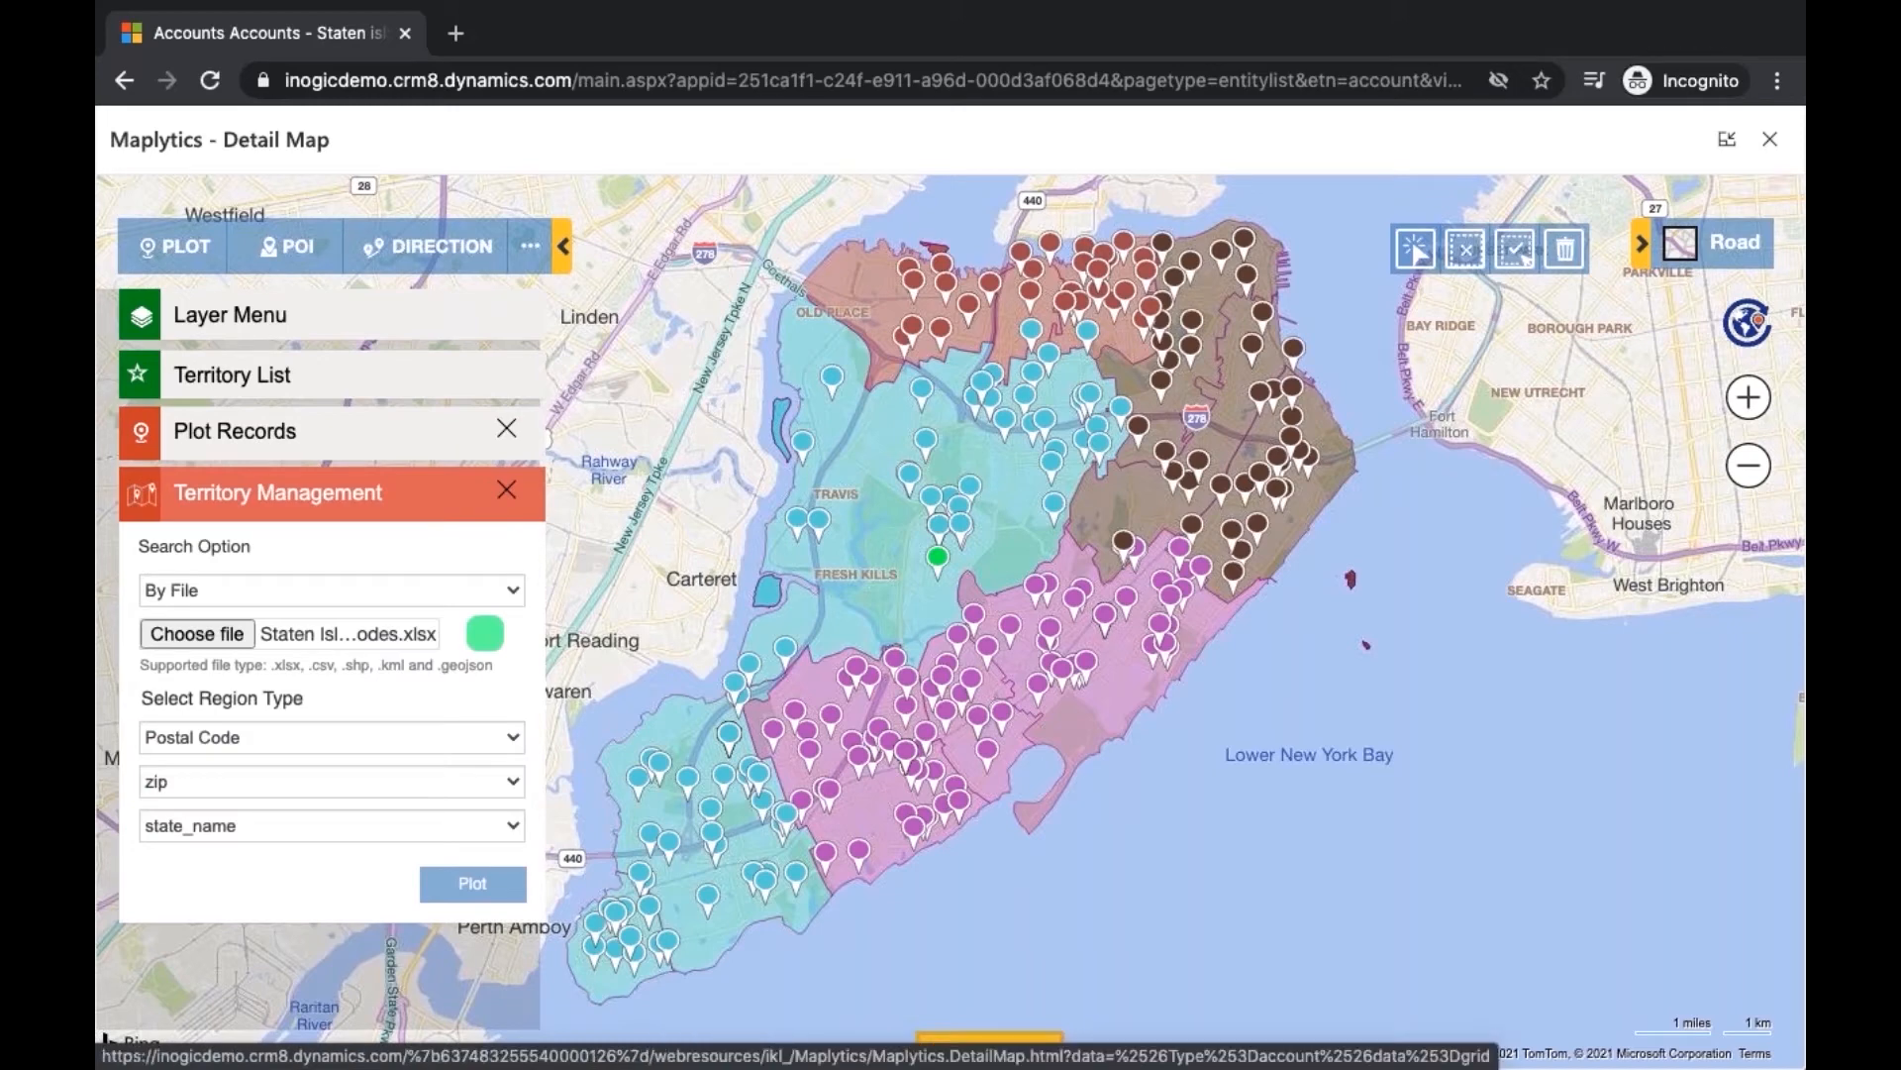
click(506, 588)
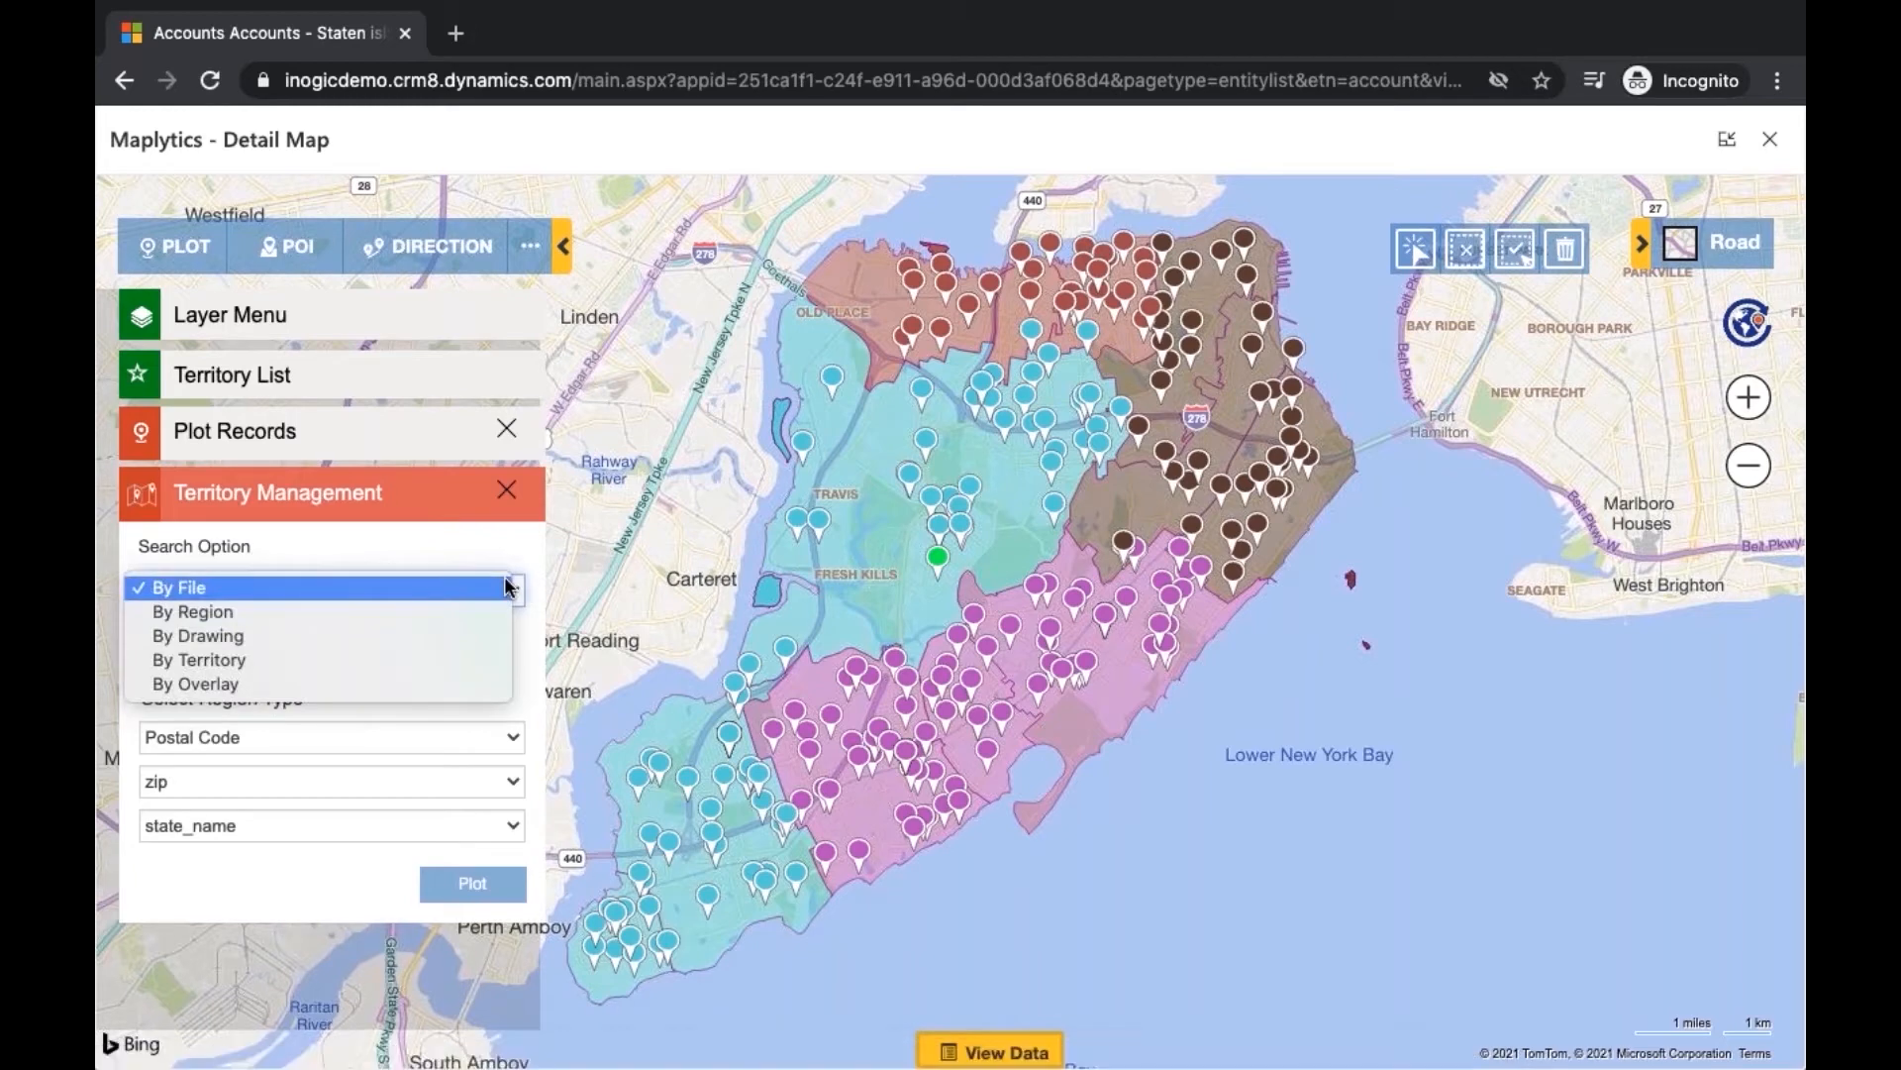
click(492, 614)
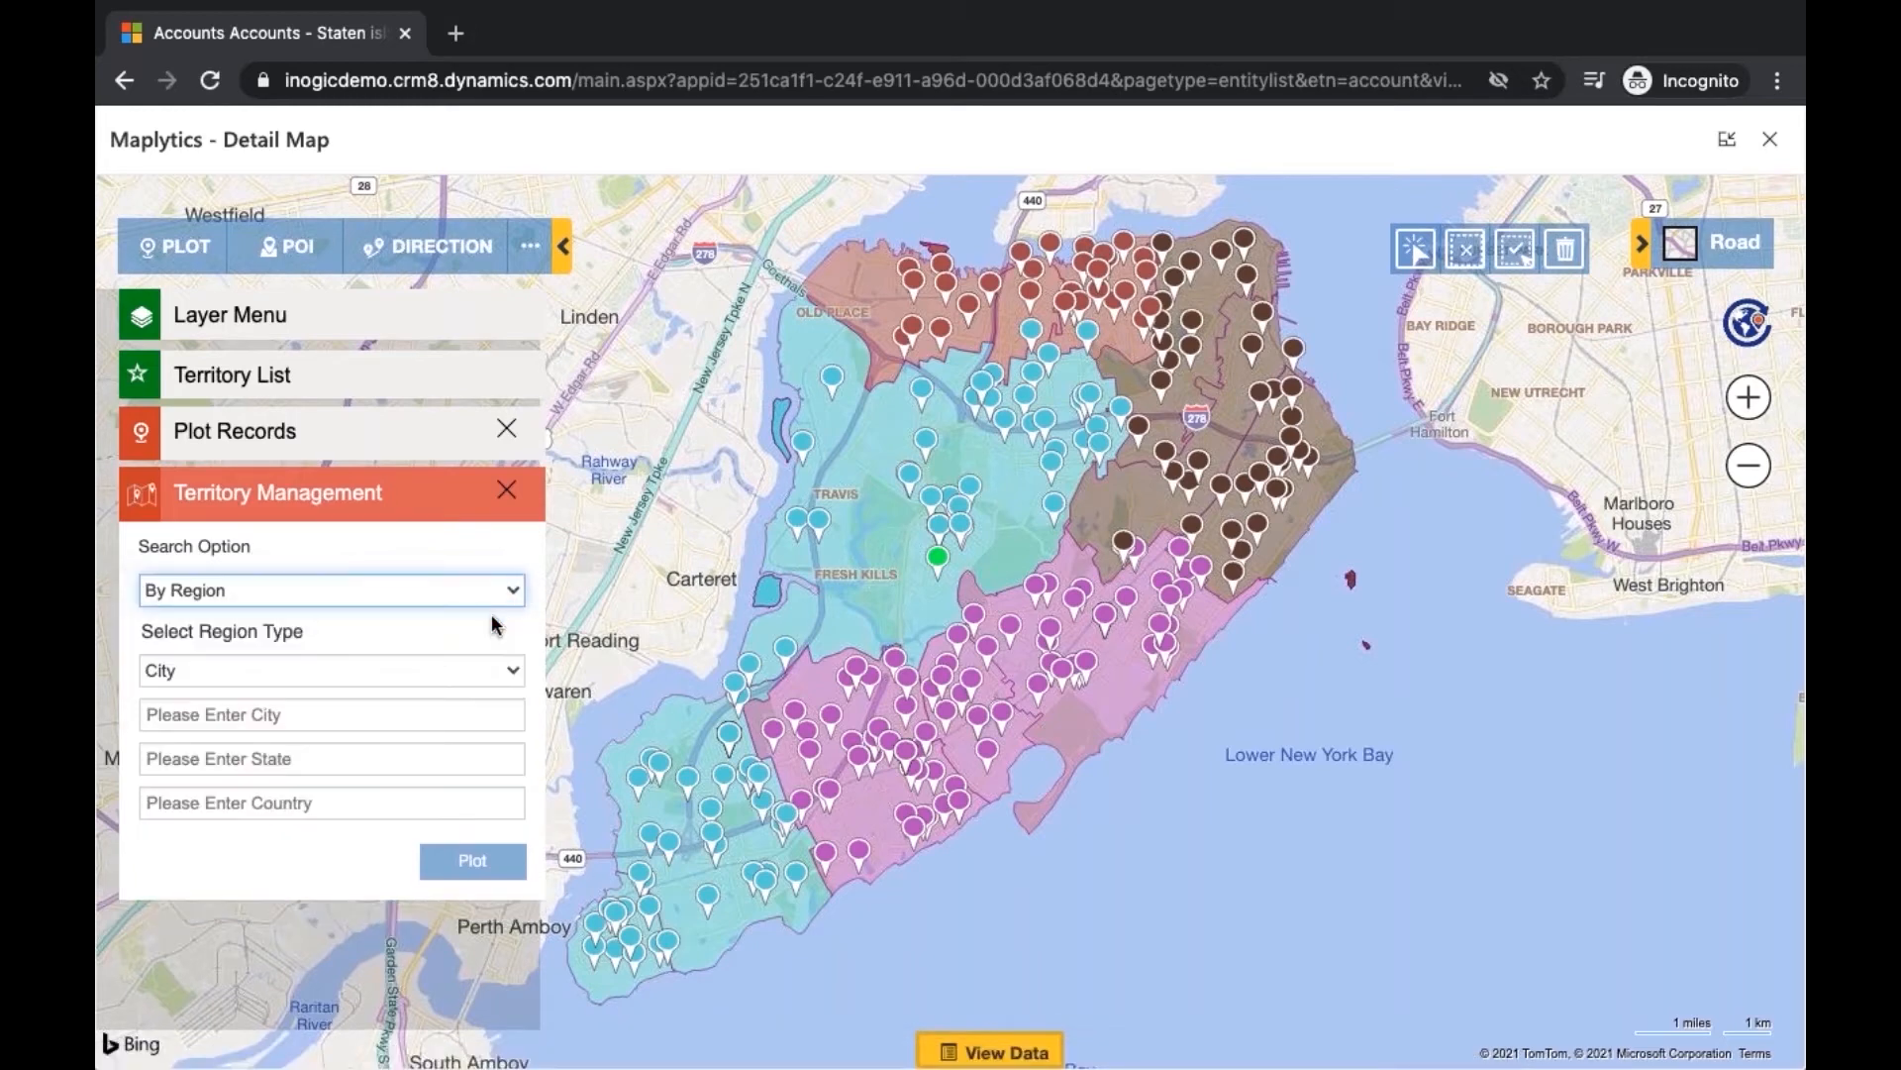
click(477, 672)
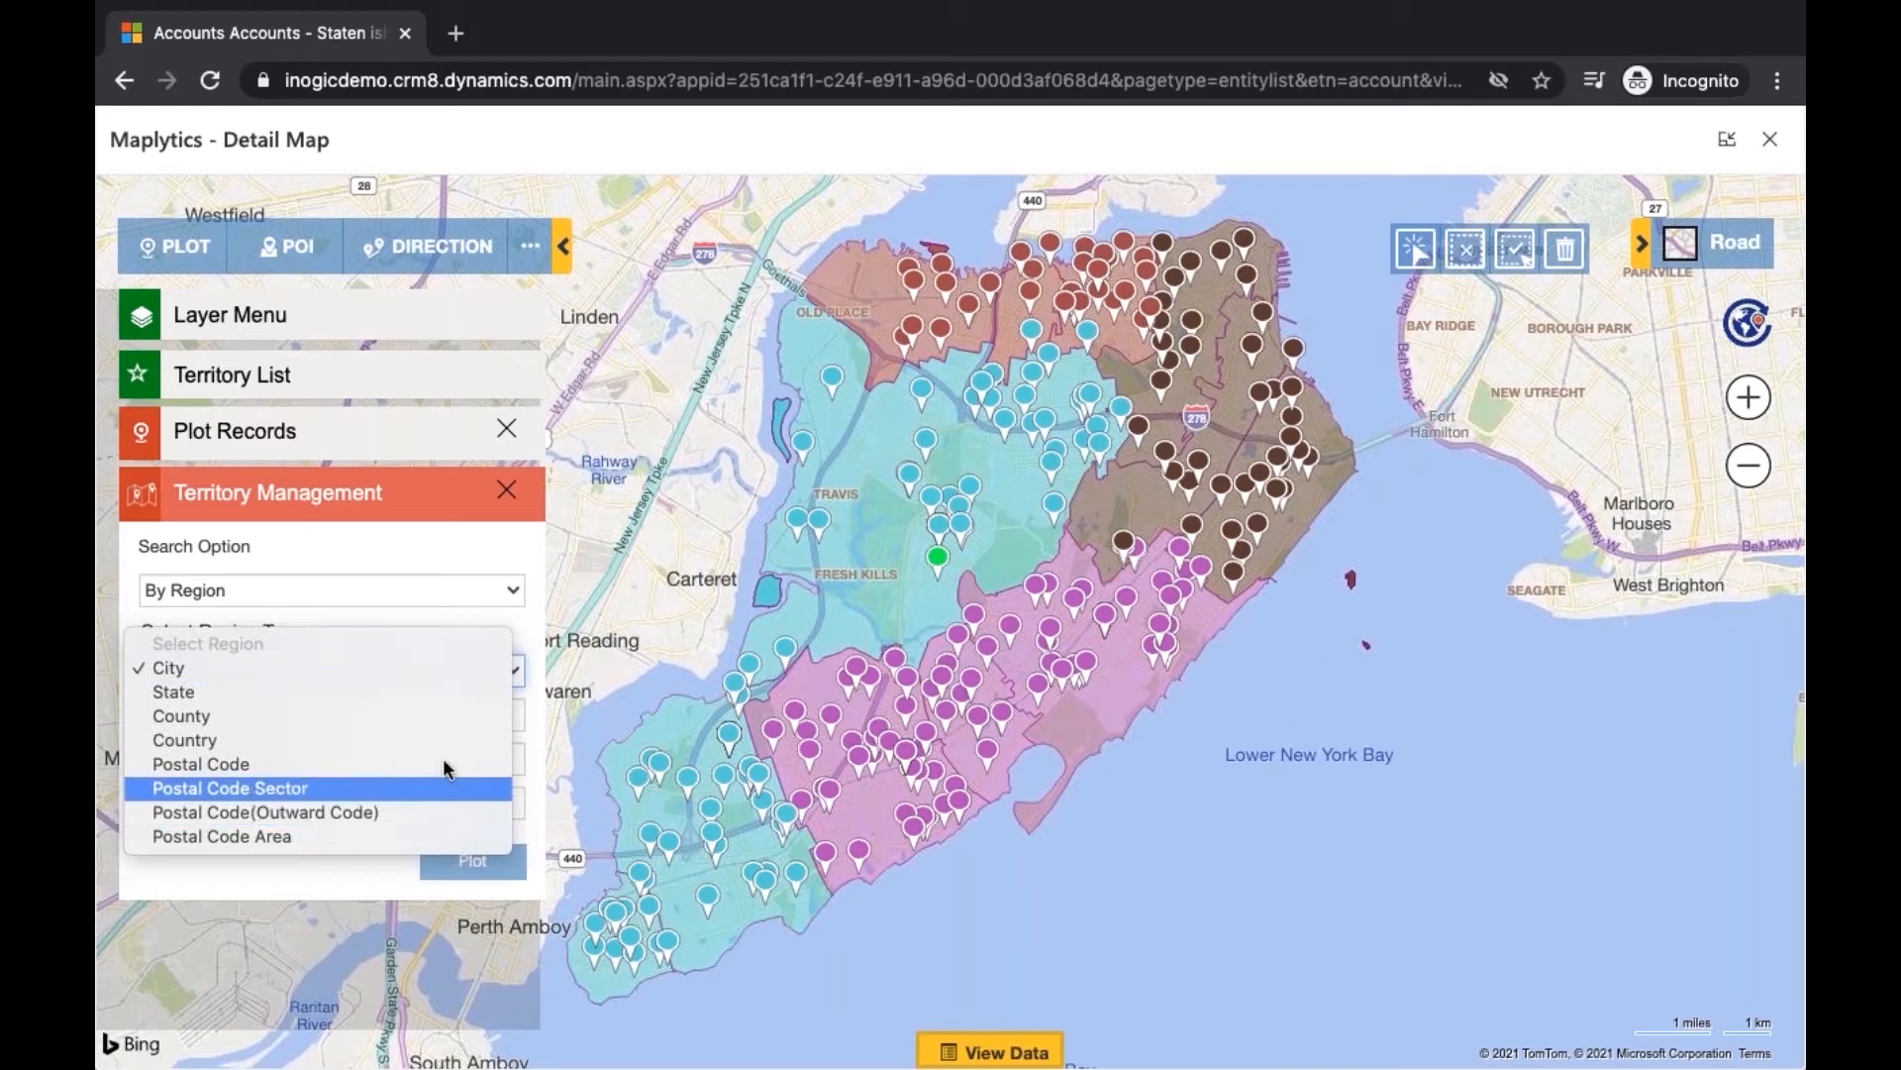
click(404, 695)
click(307, 717)
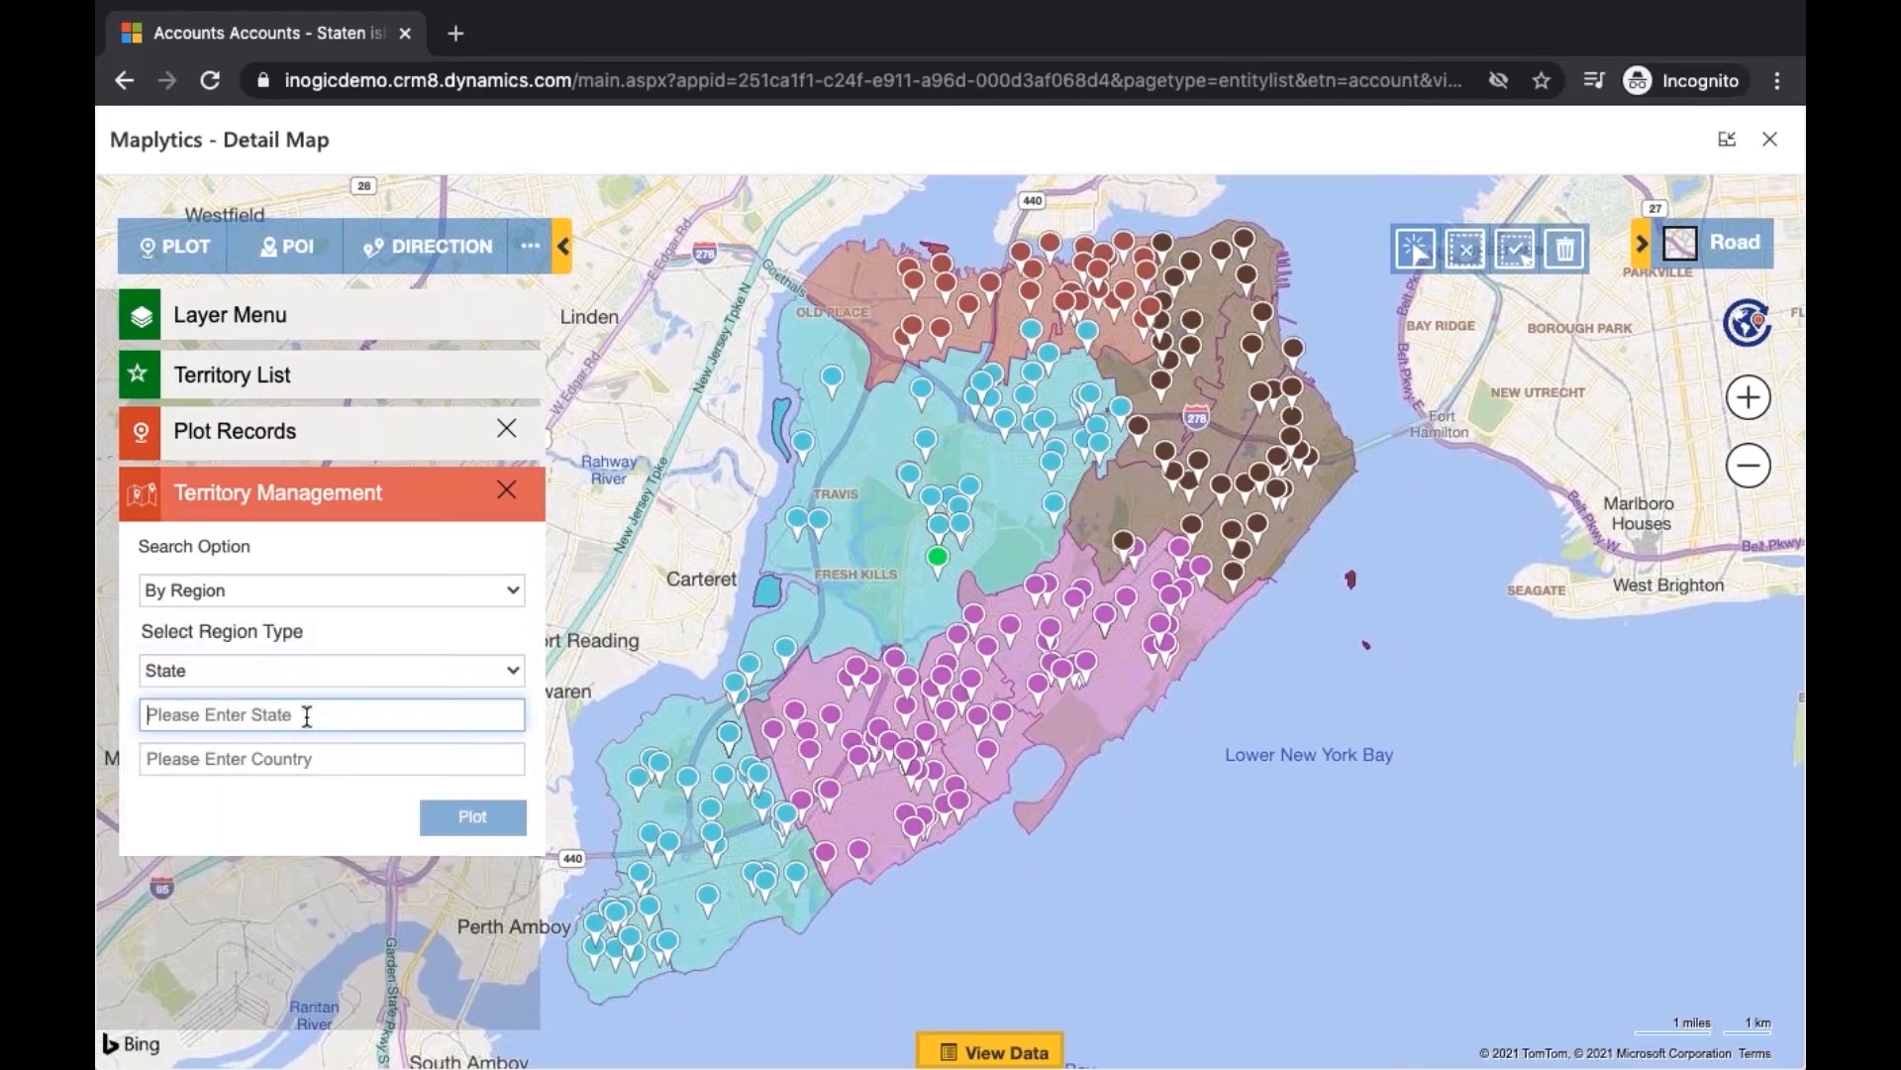
text(GA,IL)
click(322, 760)
text(USA)
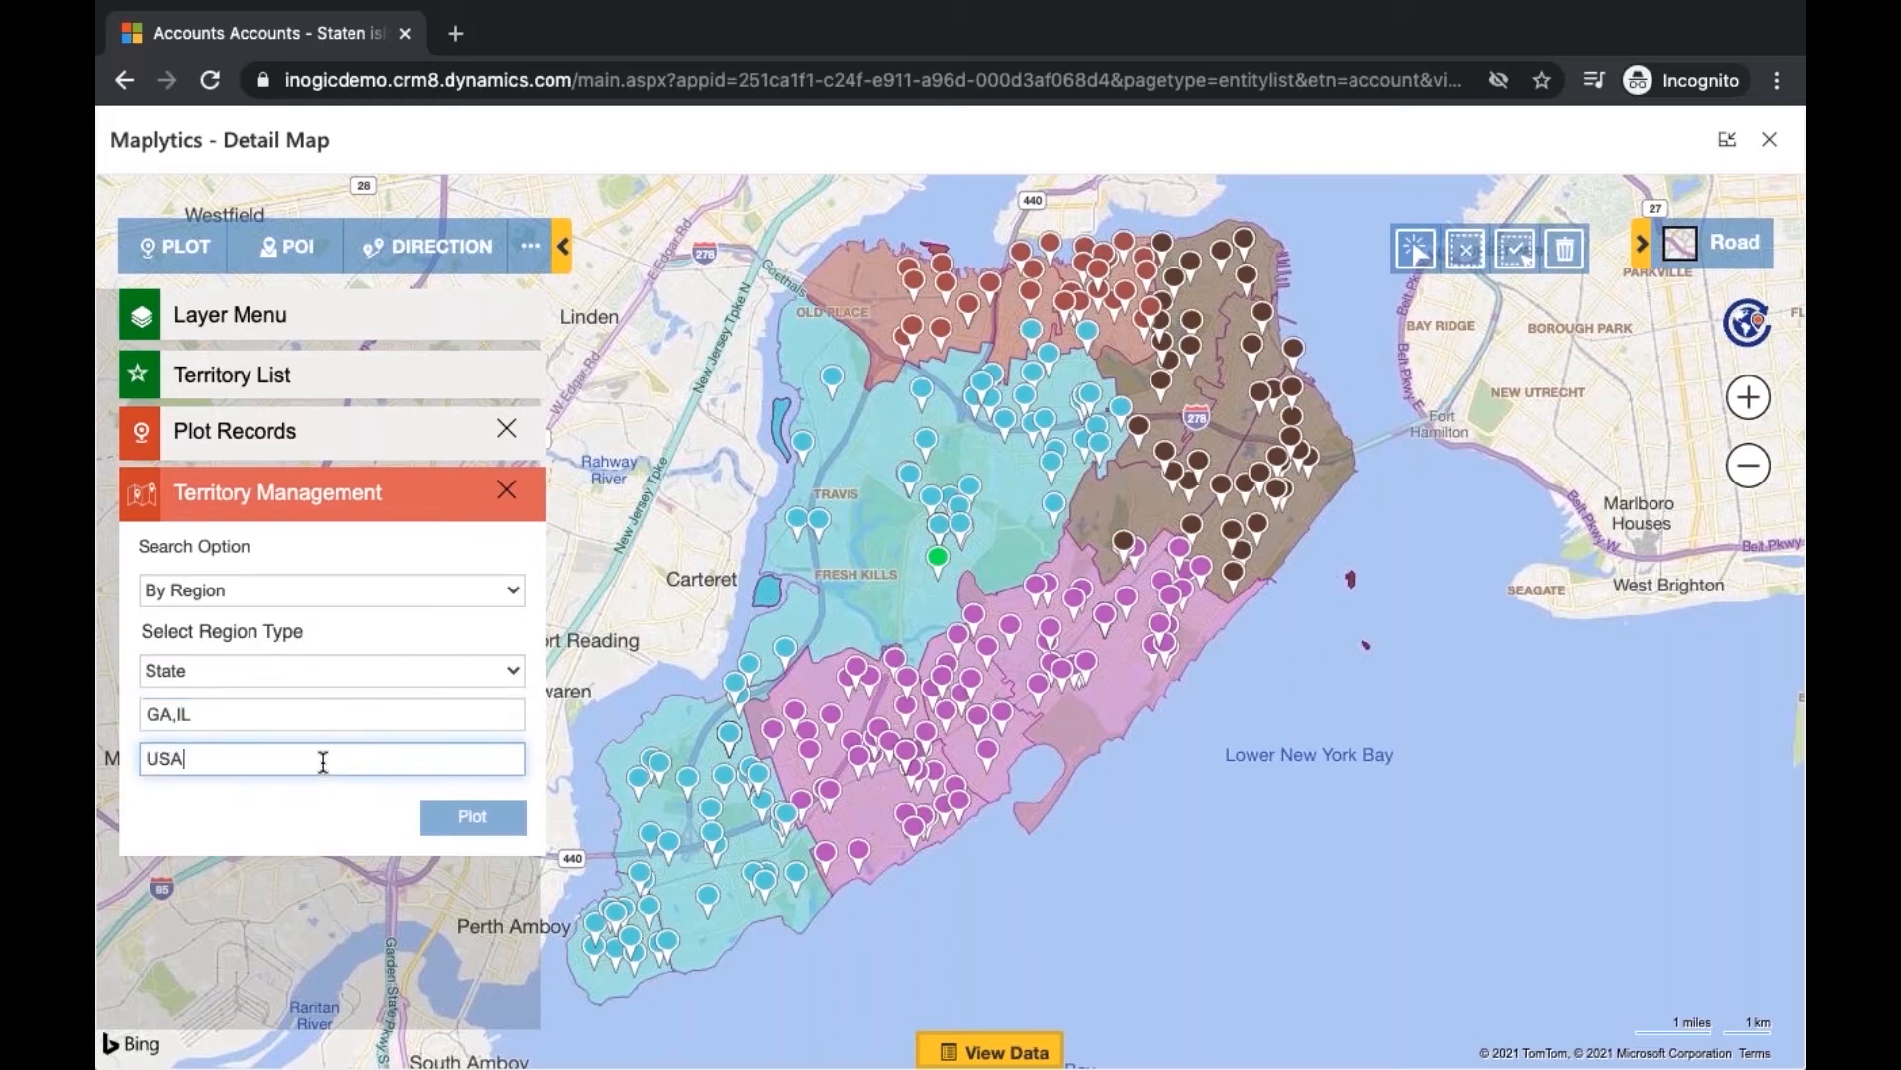
click(447, 816)
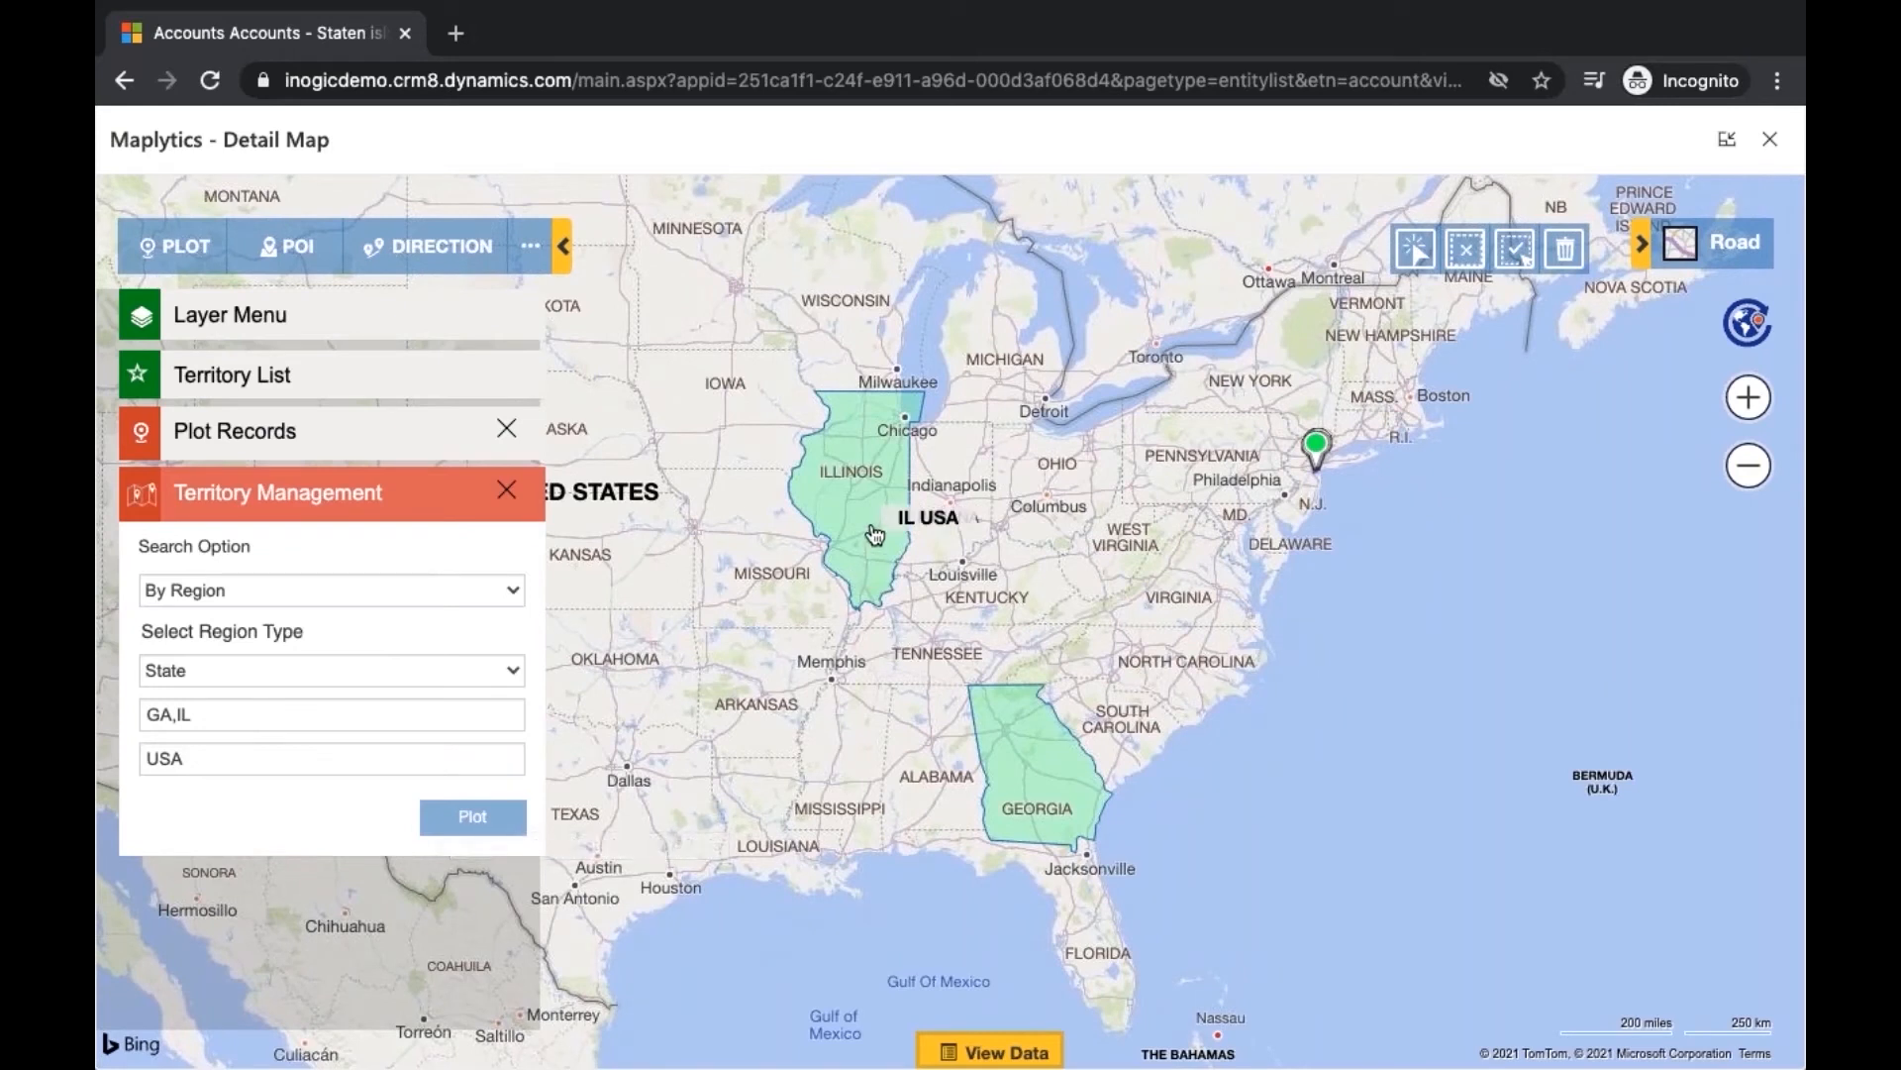
Select the Illinois region on the map and leave Georgia unselected
click(1418, 259)
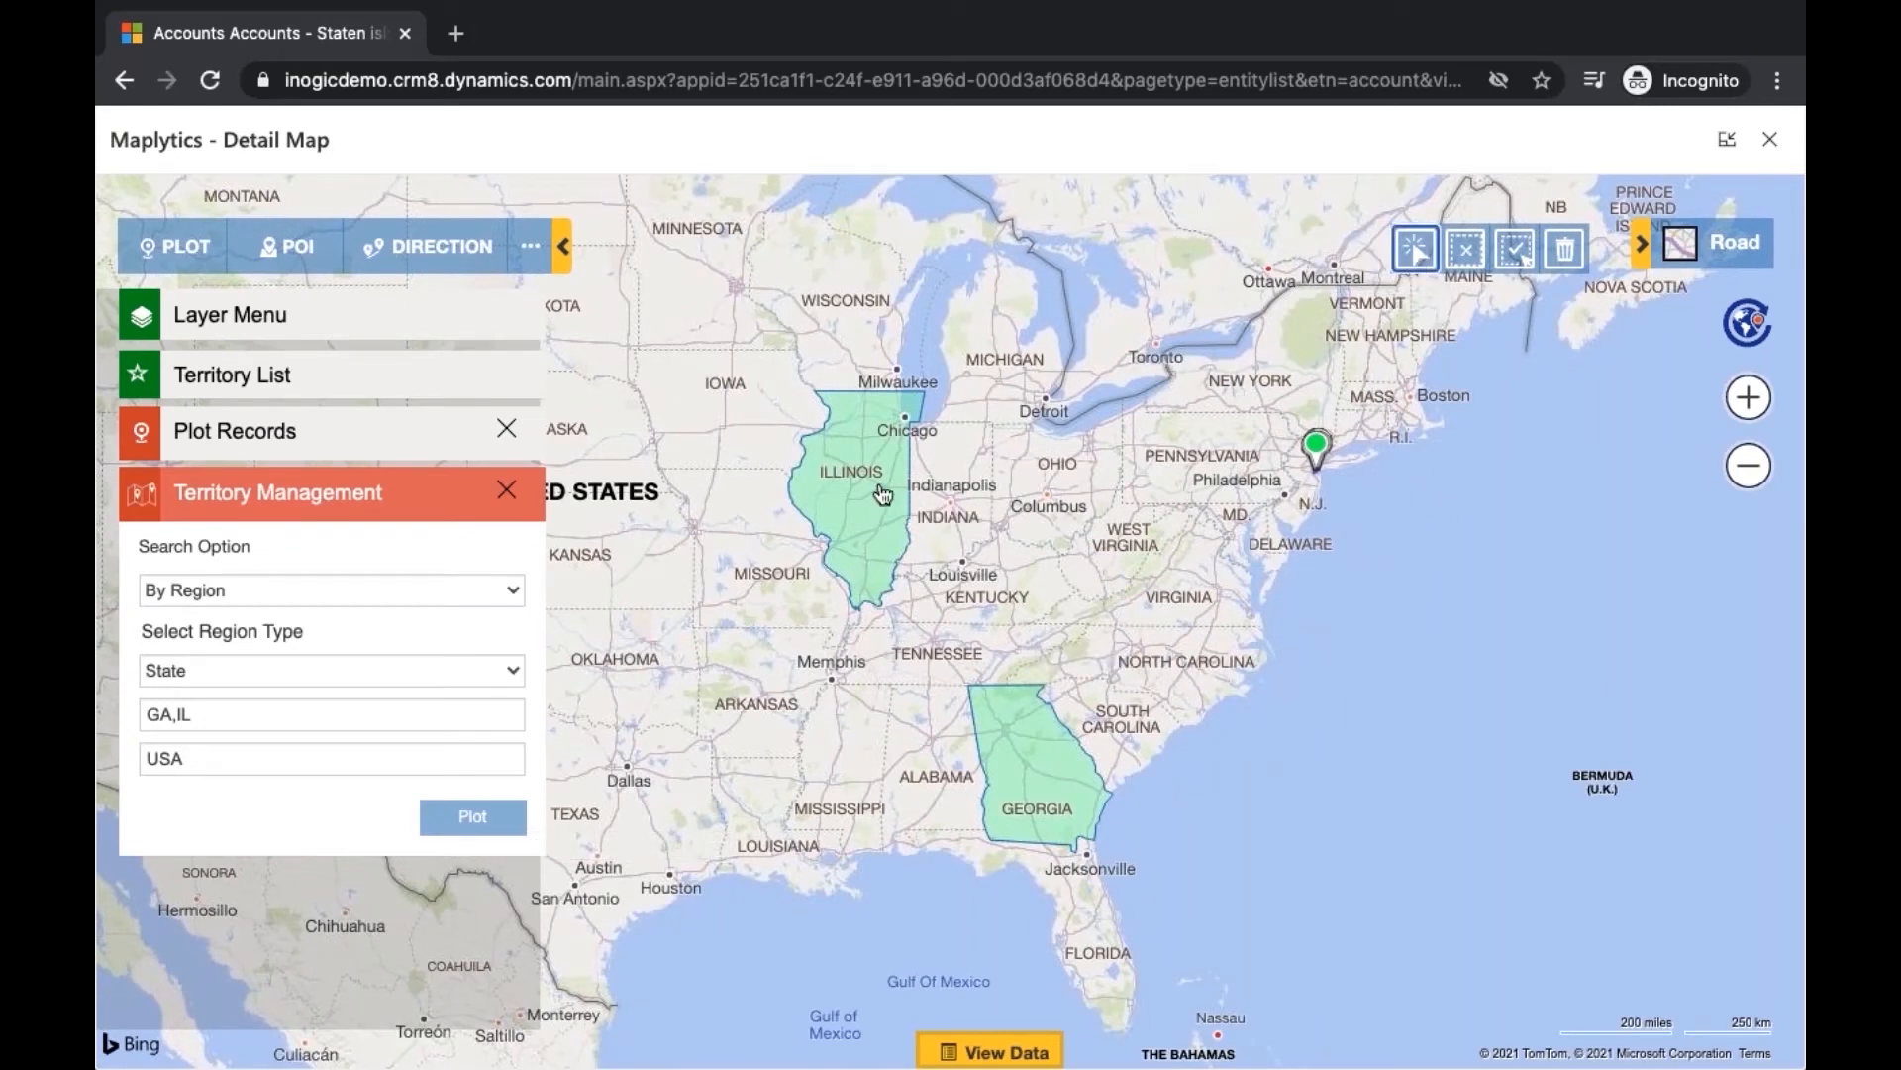
click(885, 492)
click(1067, 739)
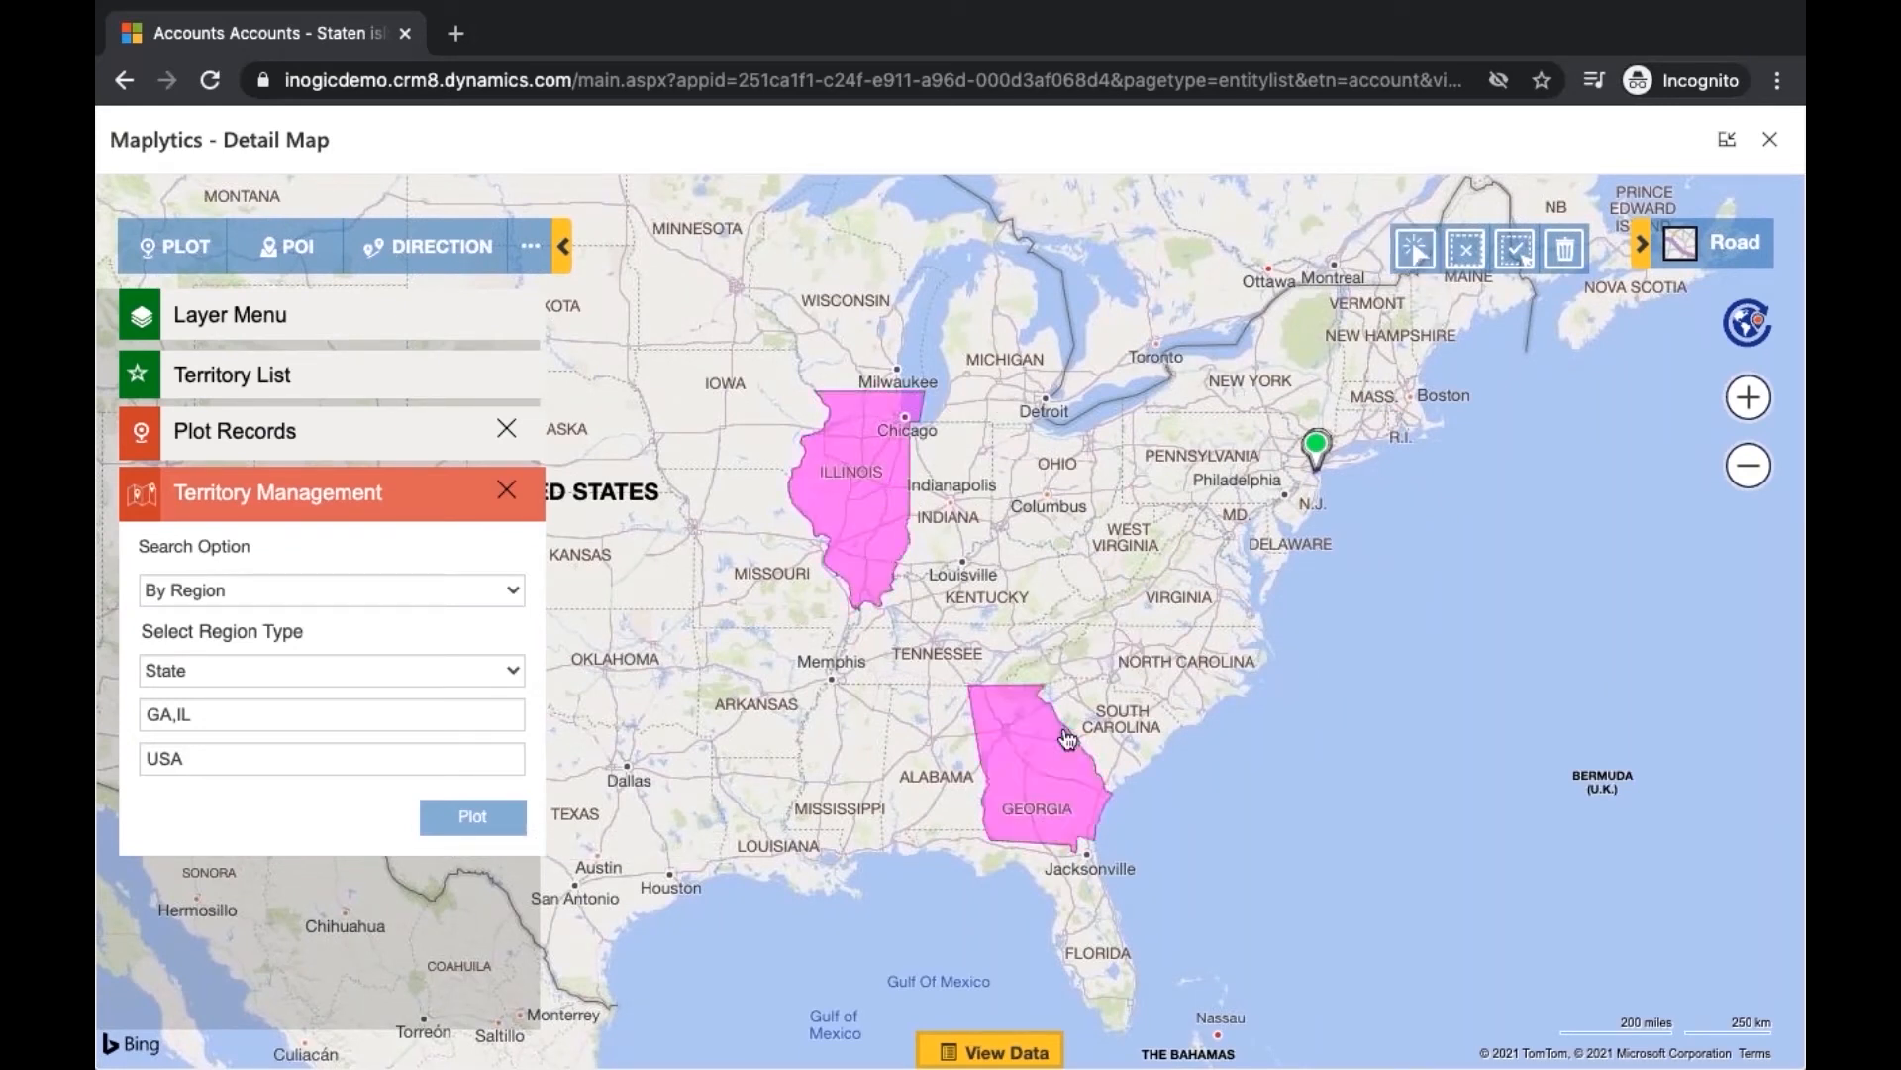
click(1067, 738)
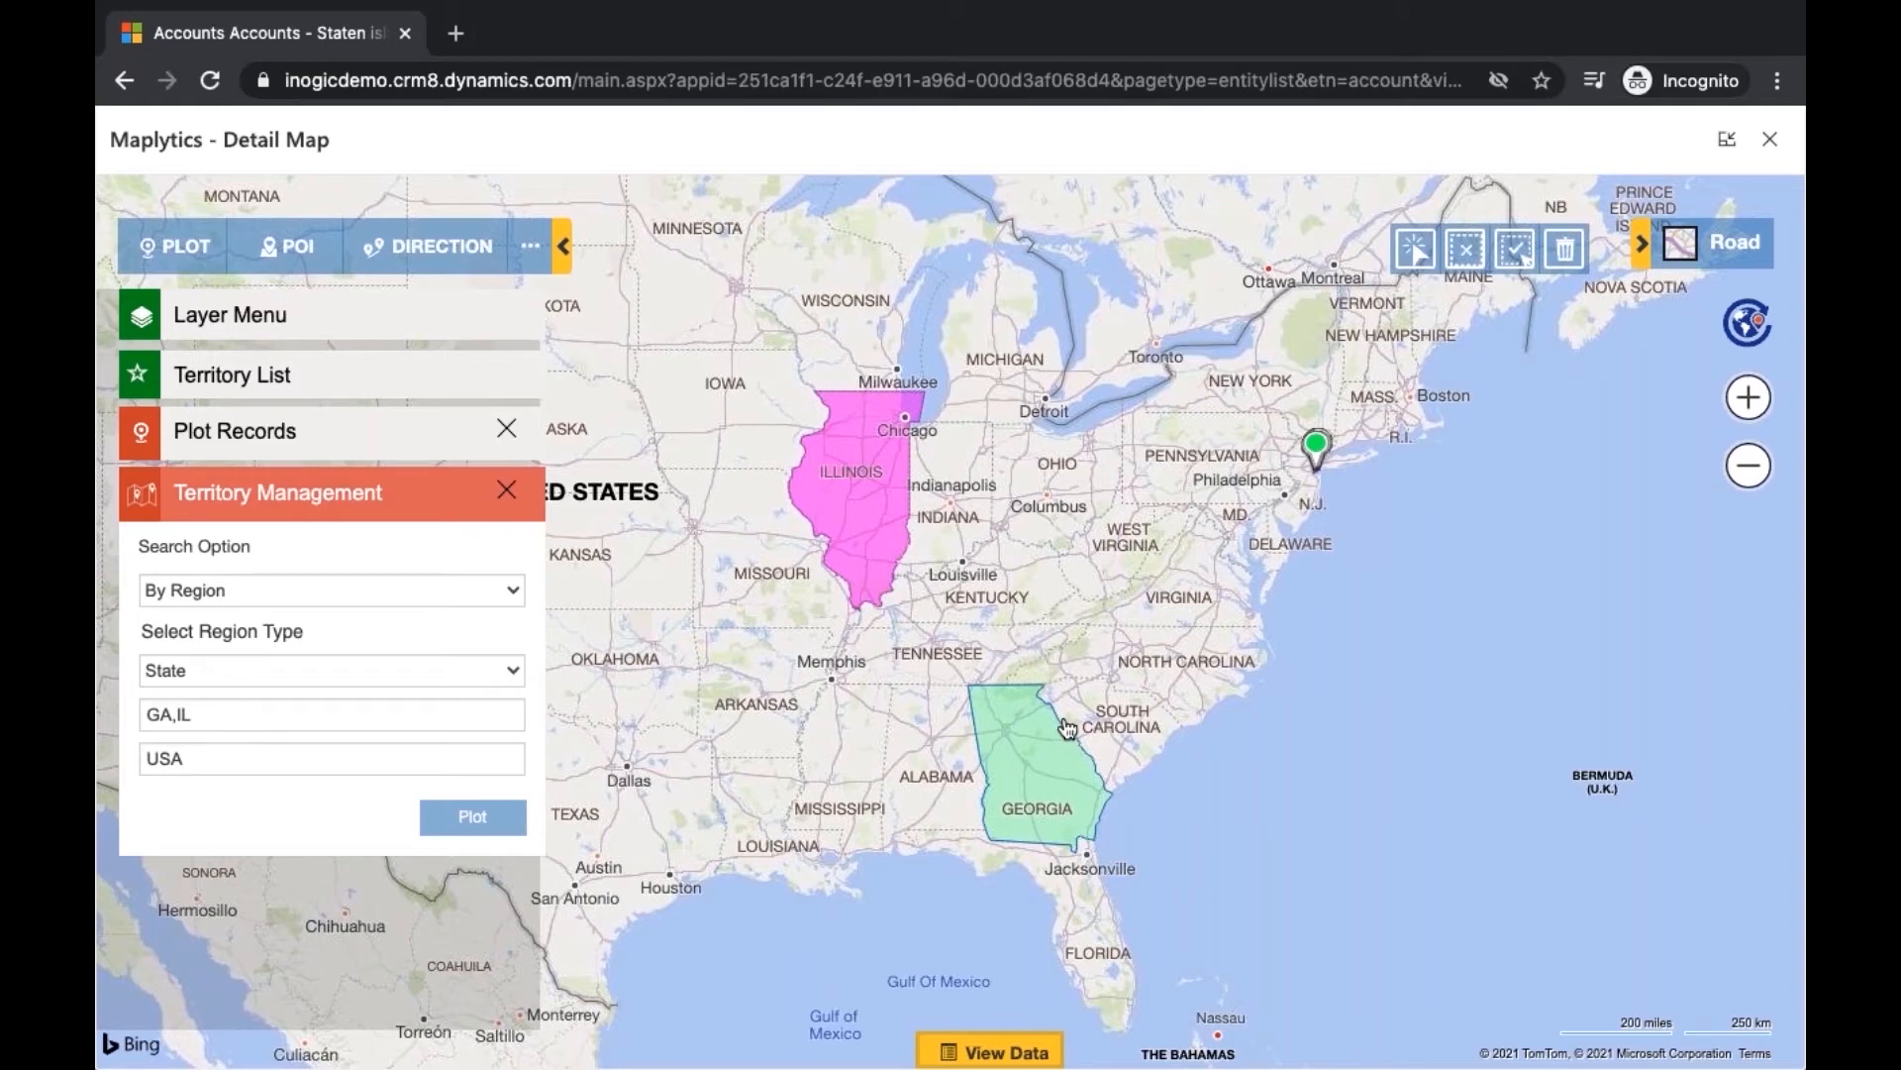
View the Create Territory options for the selected Illinois region and dismiss them without creating a territory
right_click(862, 534)
click(933, 544)
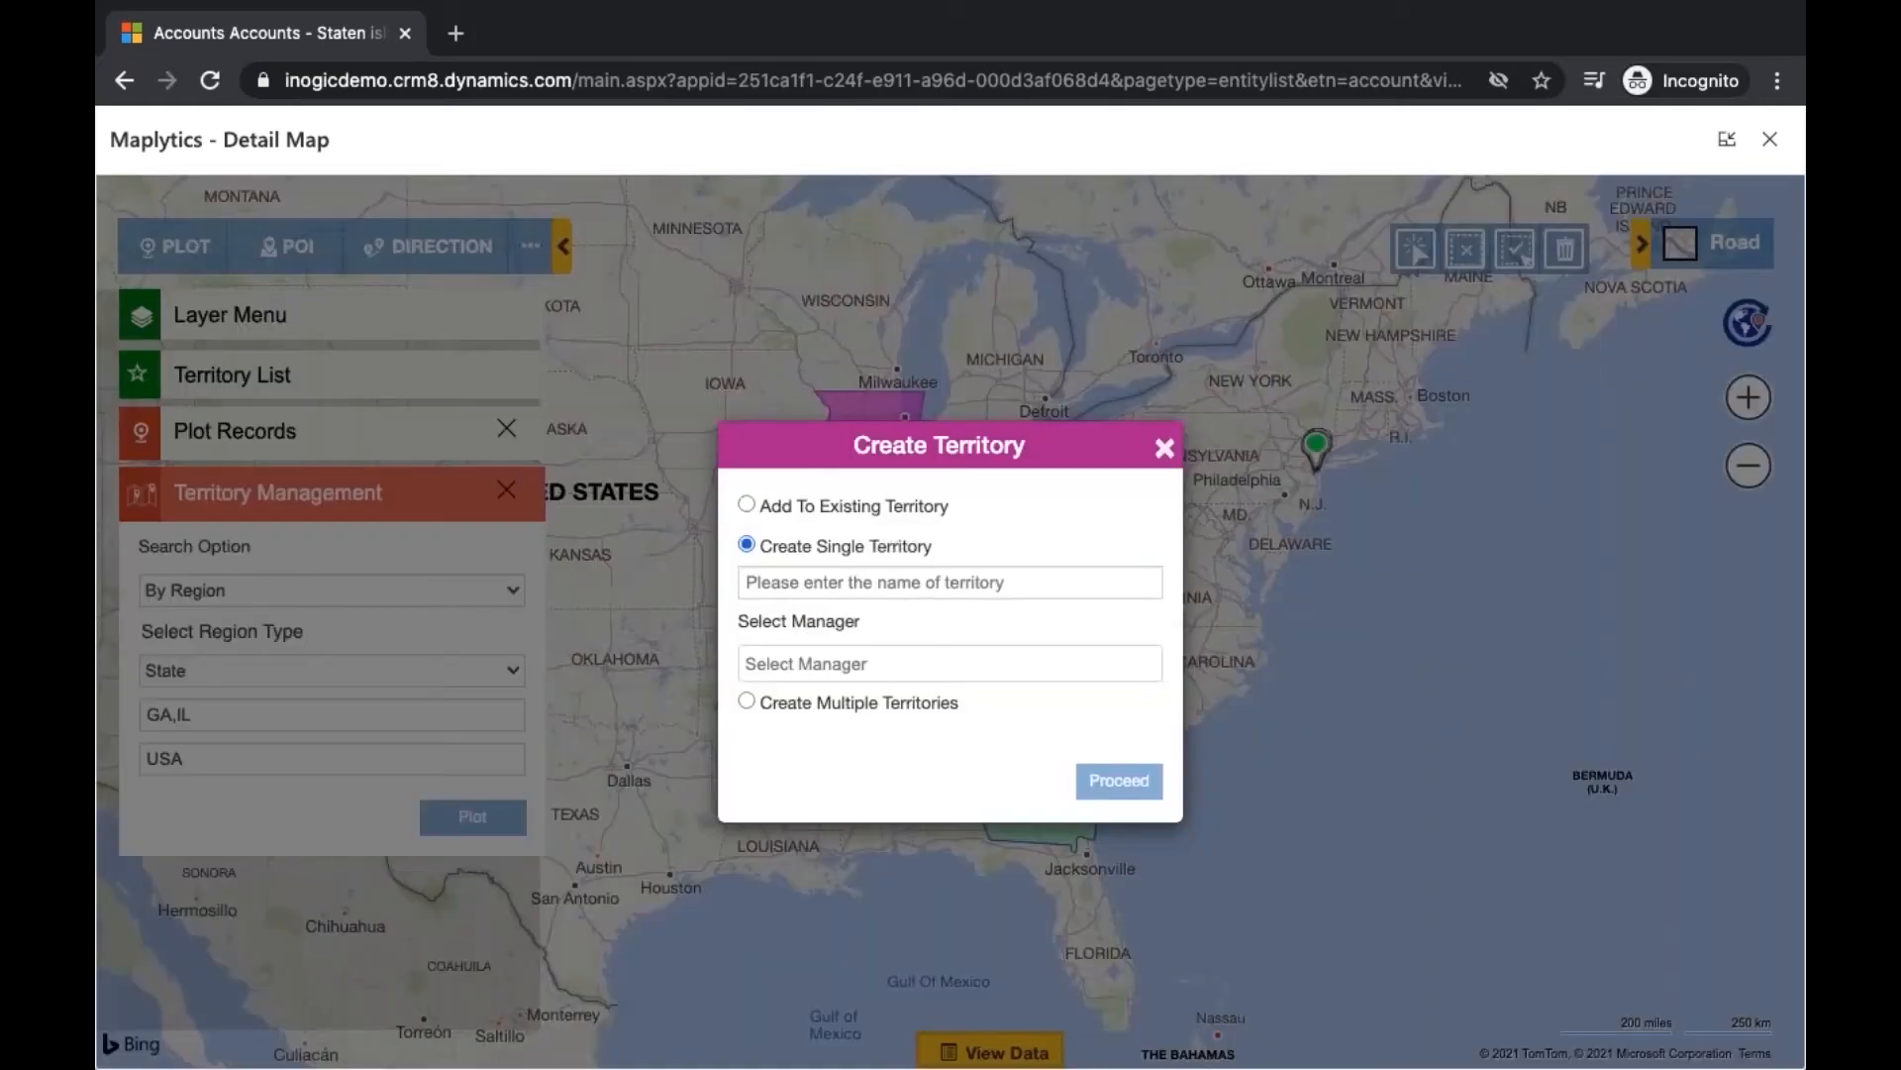
click(935, 593)
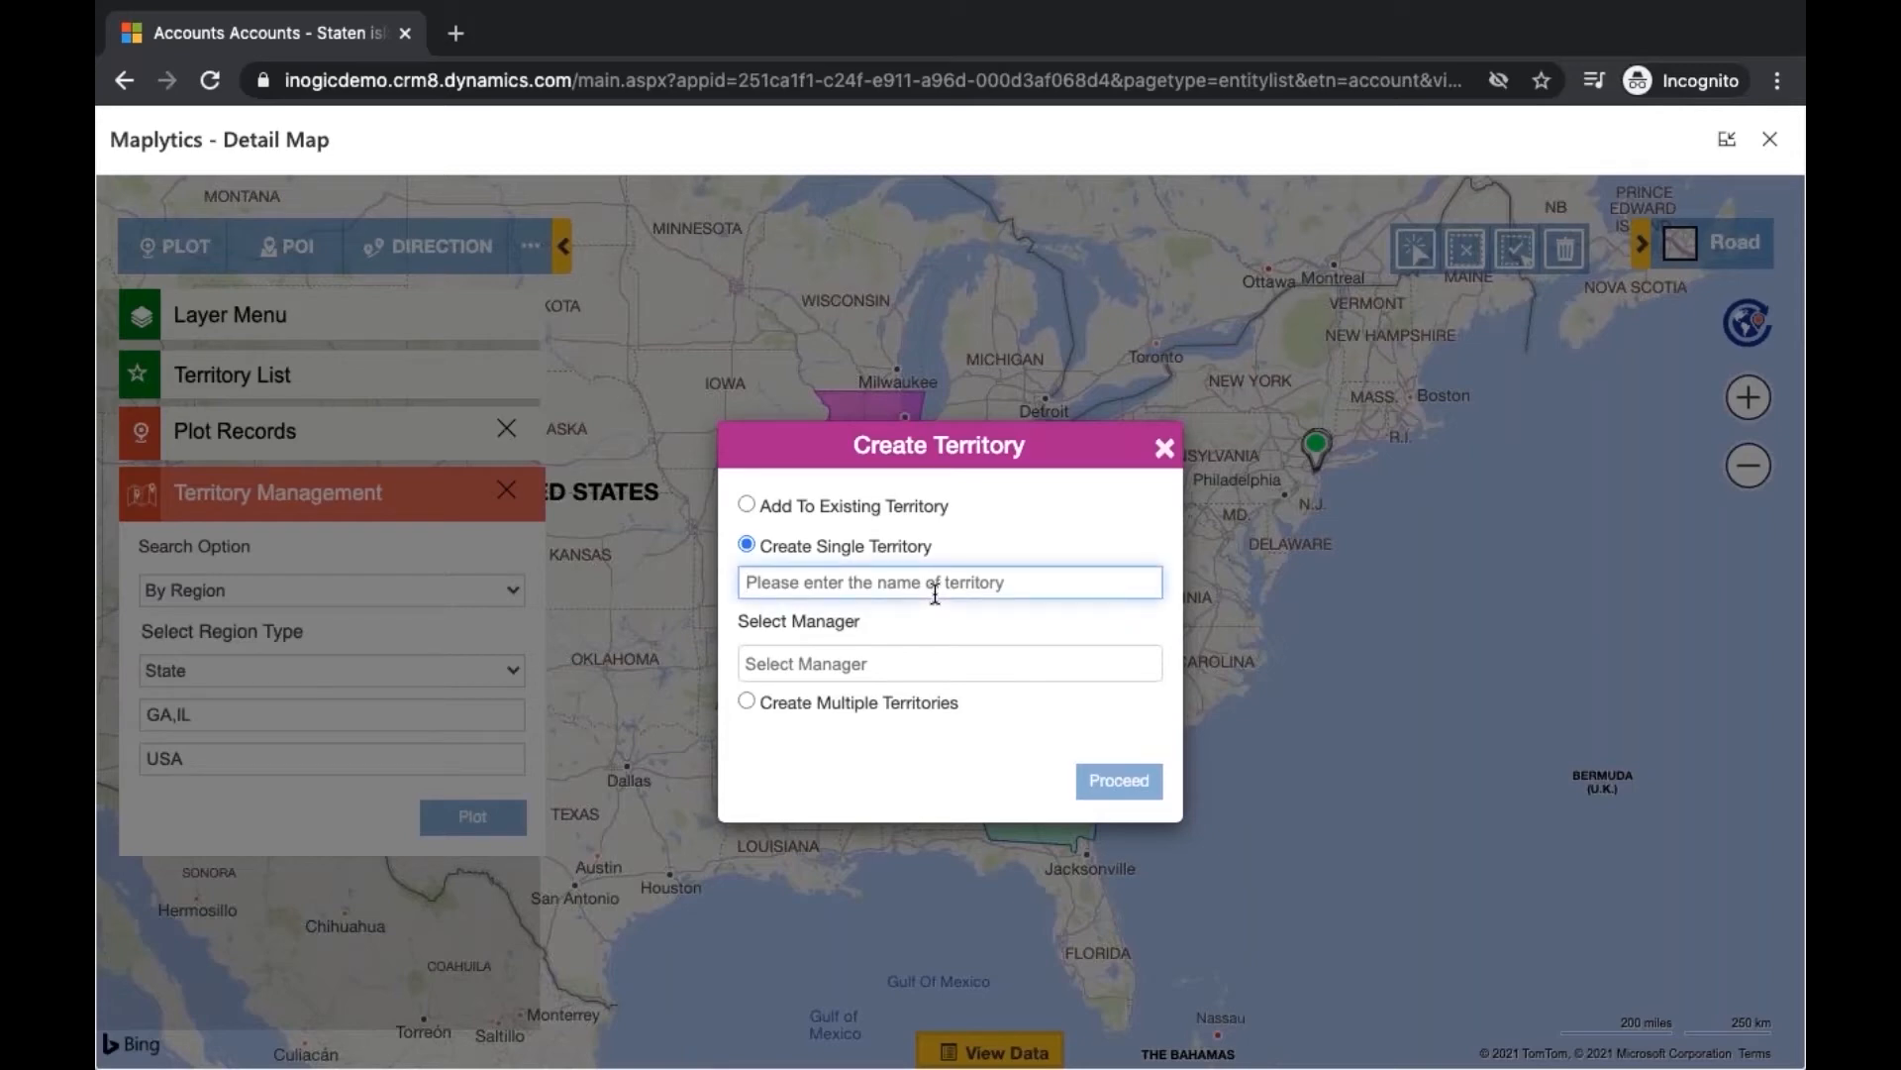
key(Escape)
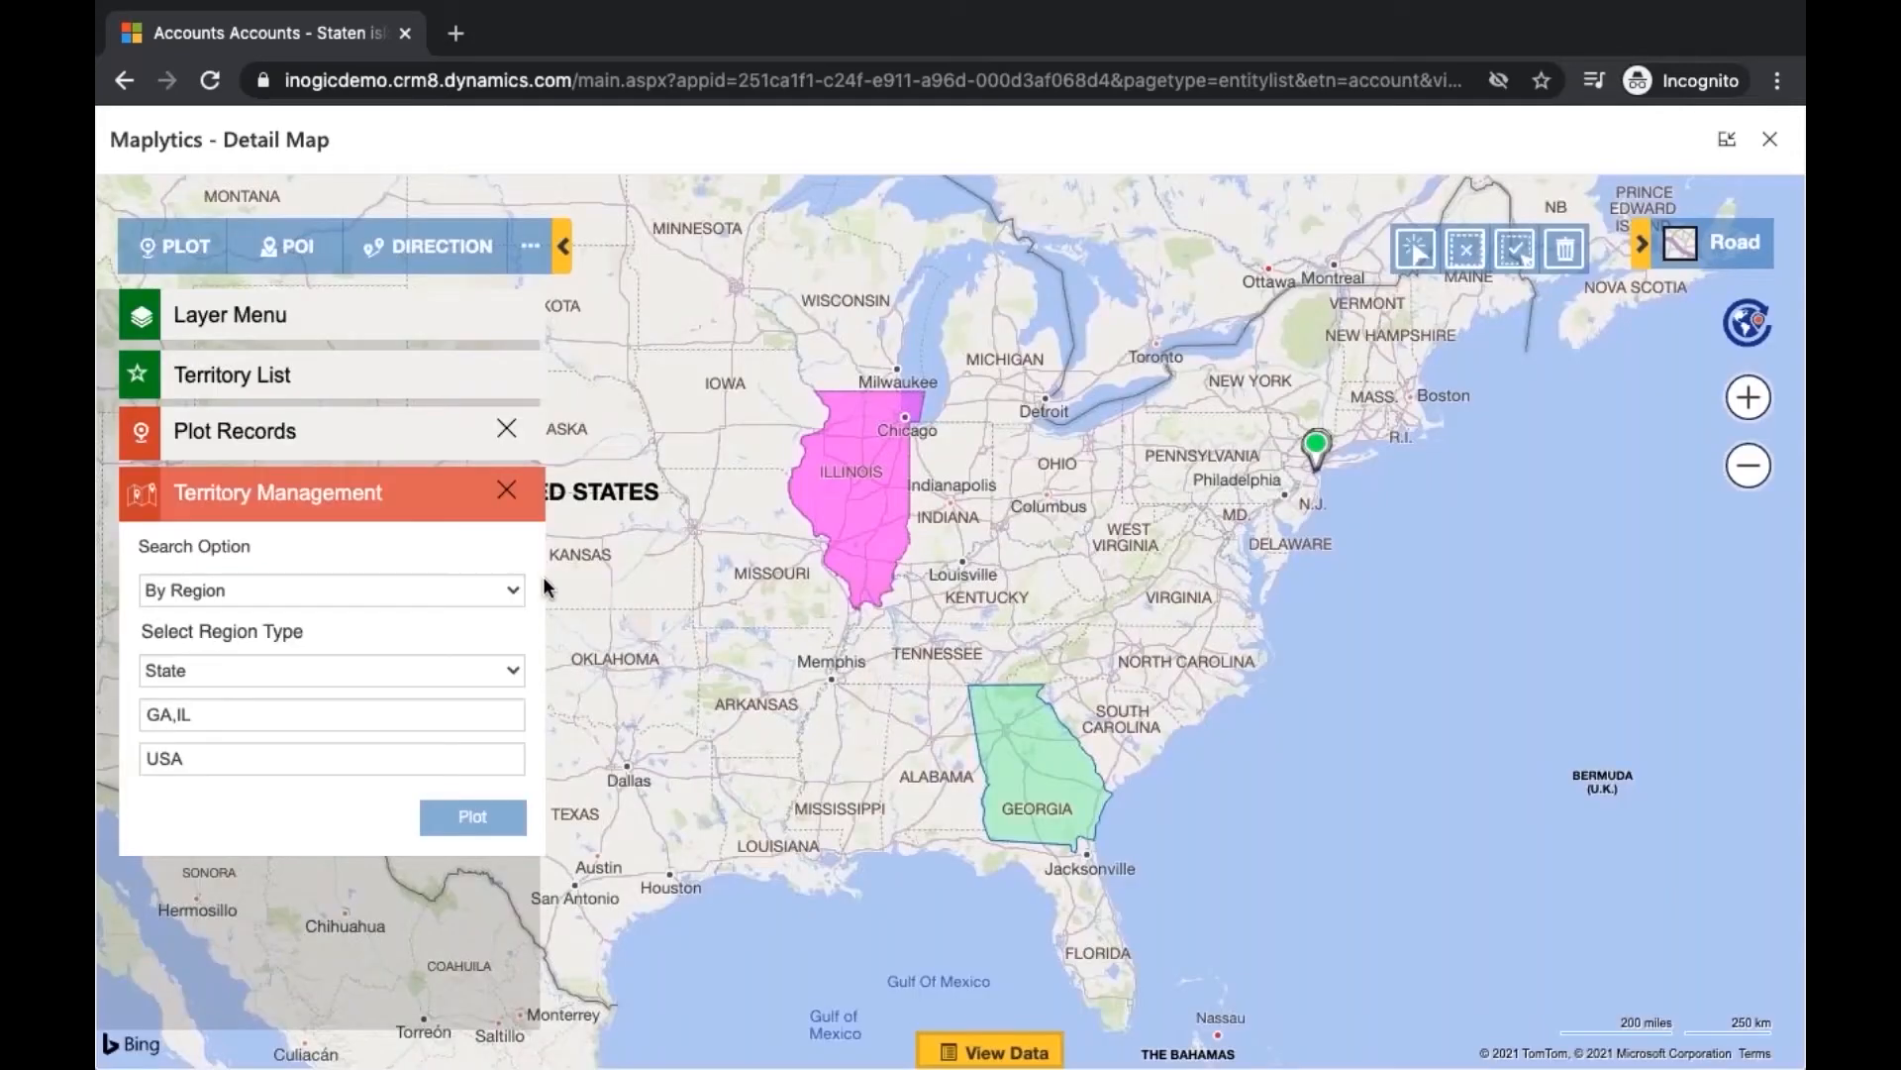
Draw a closed polygon over Ohio and West Virginia, using the By Drawing search option
click(511, 594)
click(492, 616)
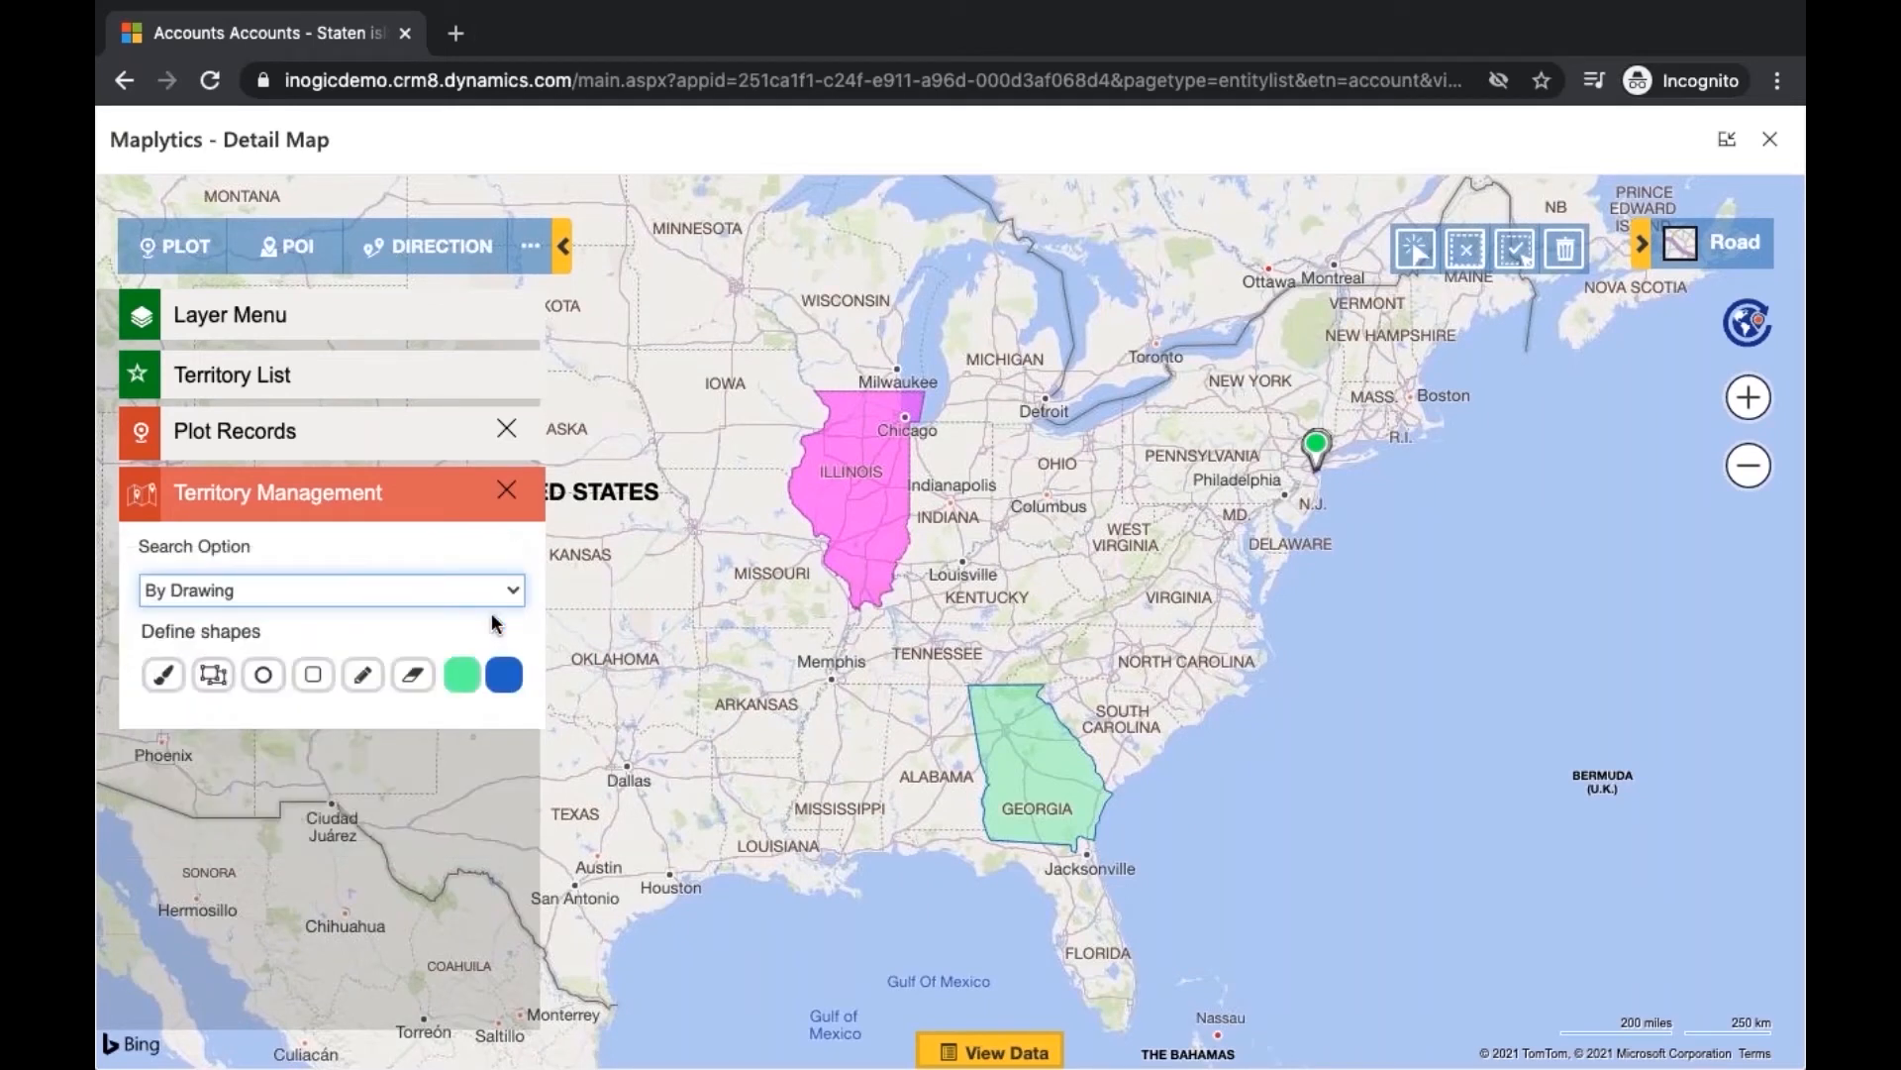
click(212, 674)
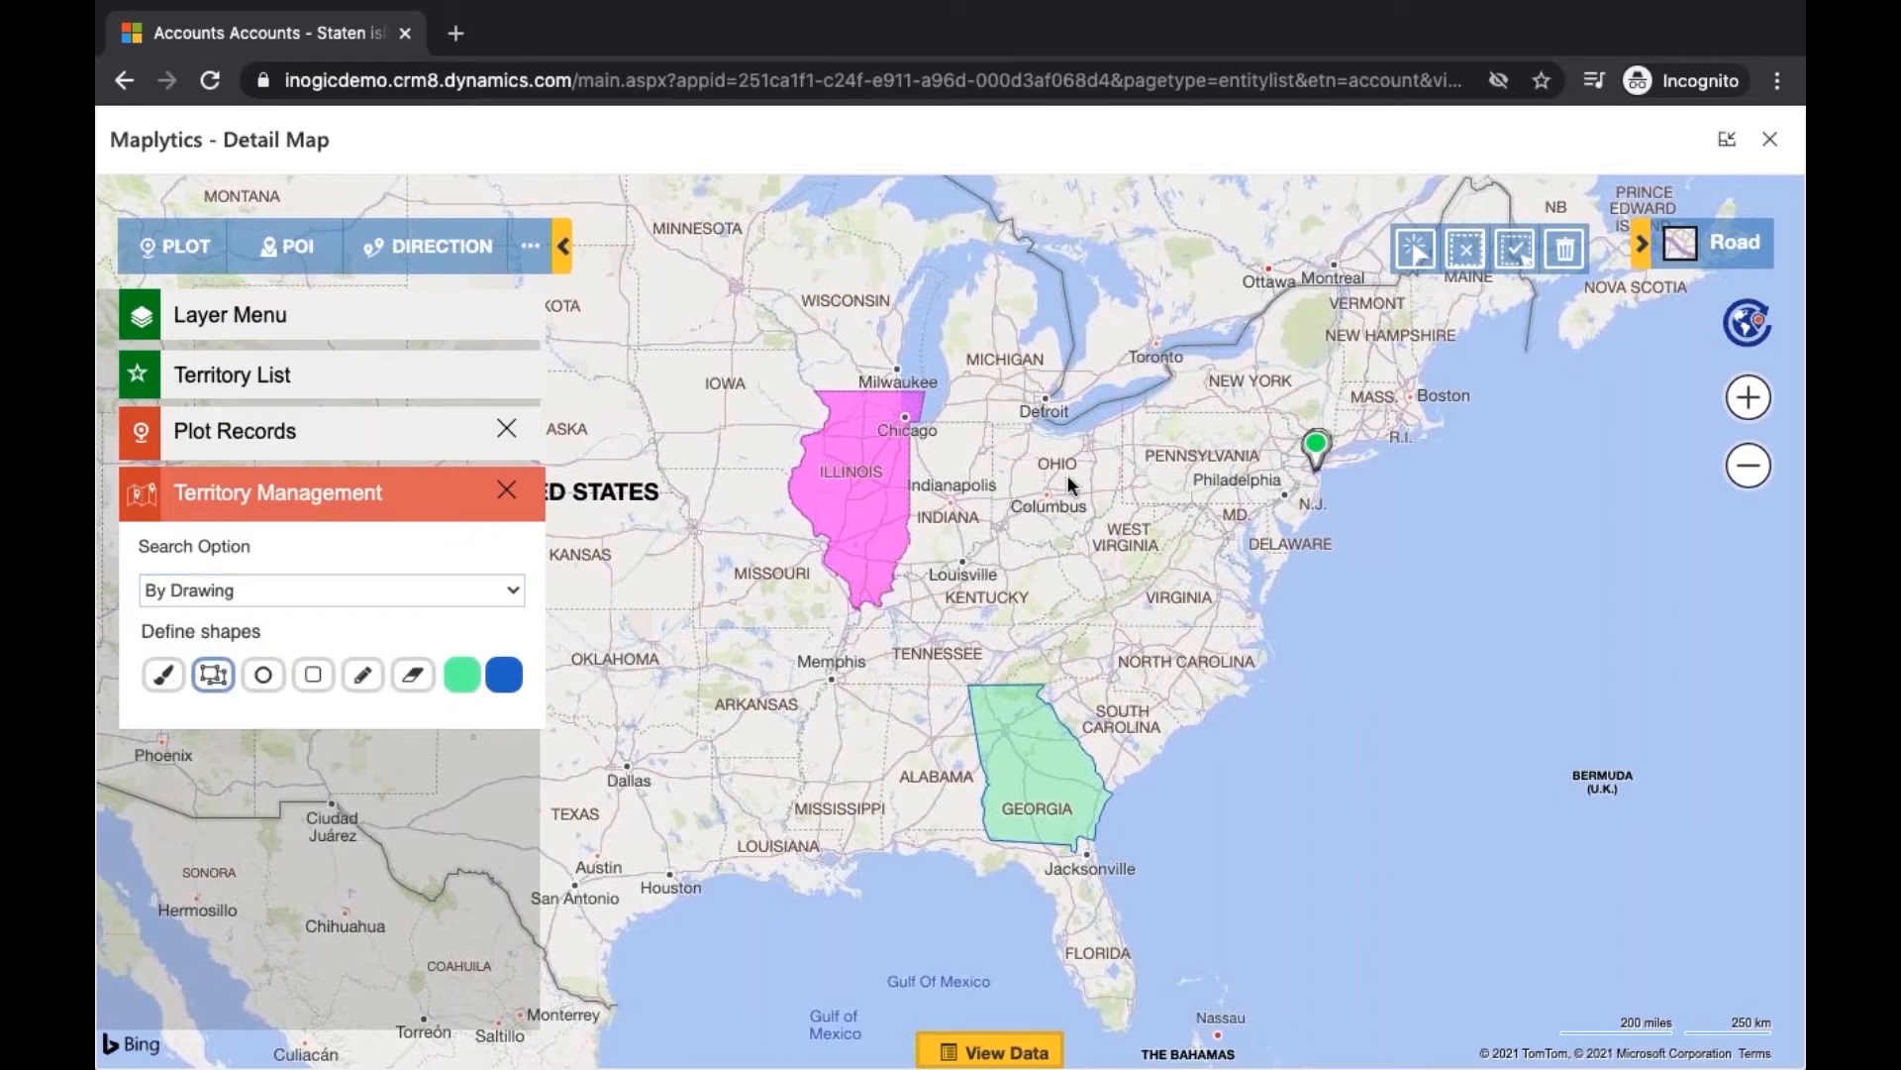
click(1123, 436)
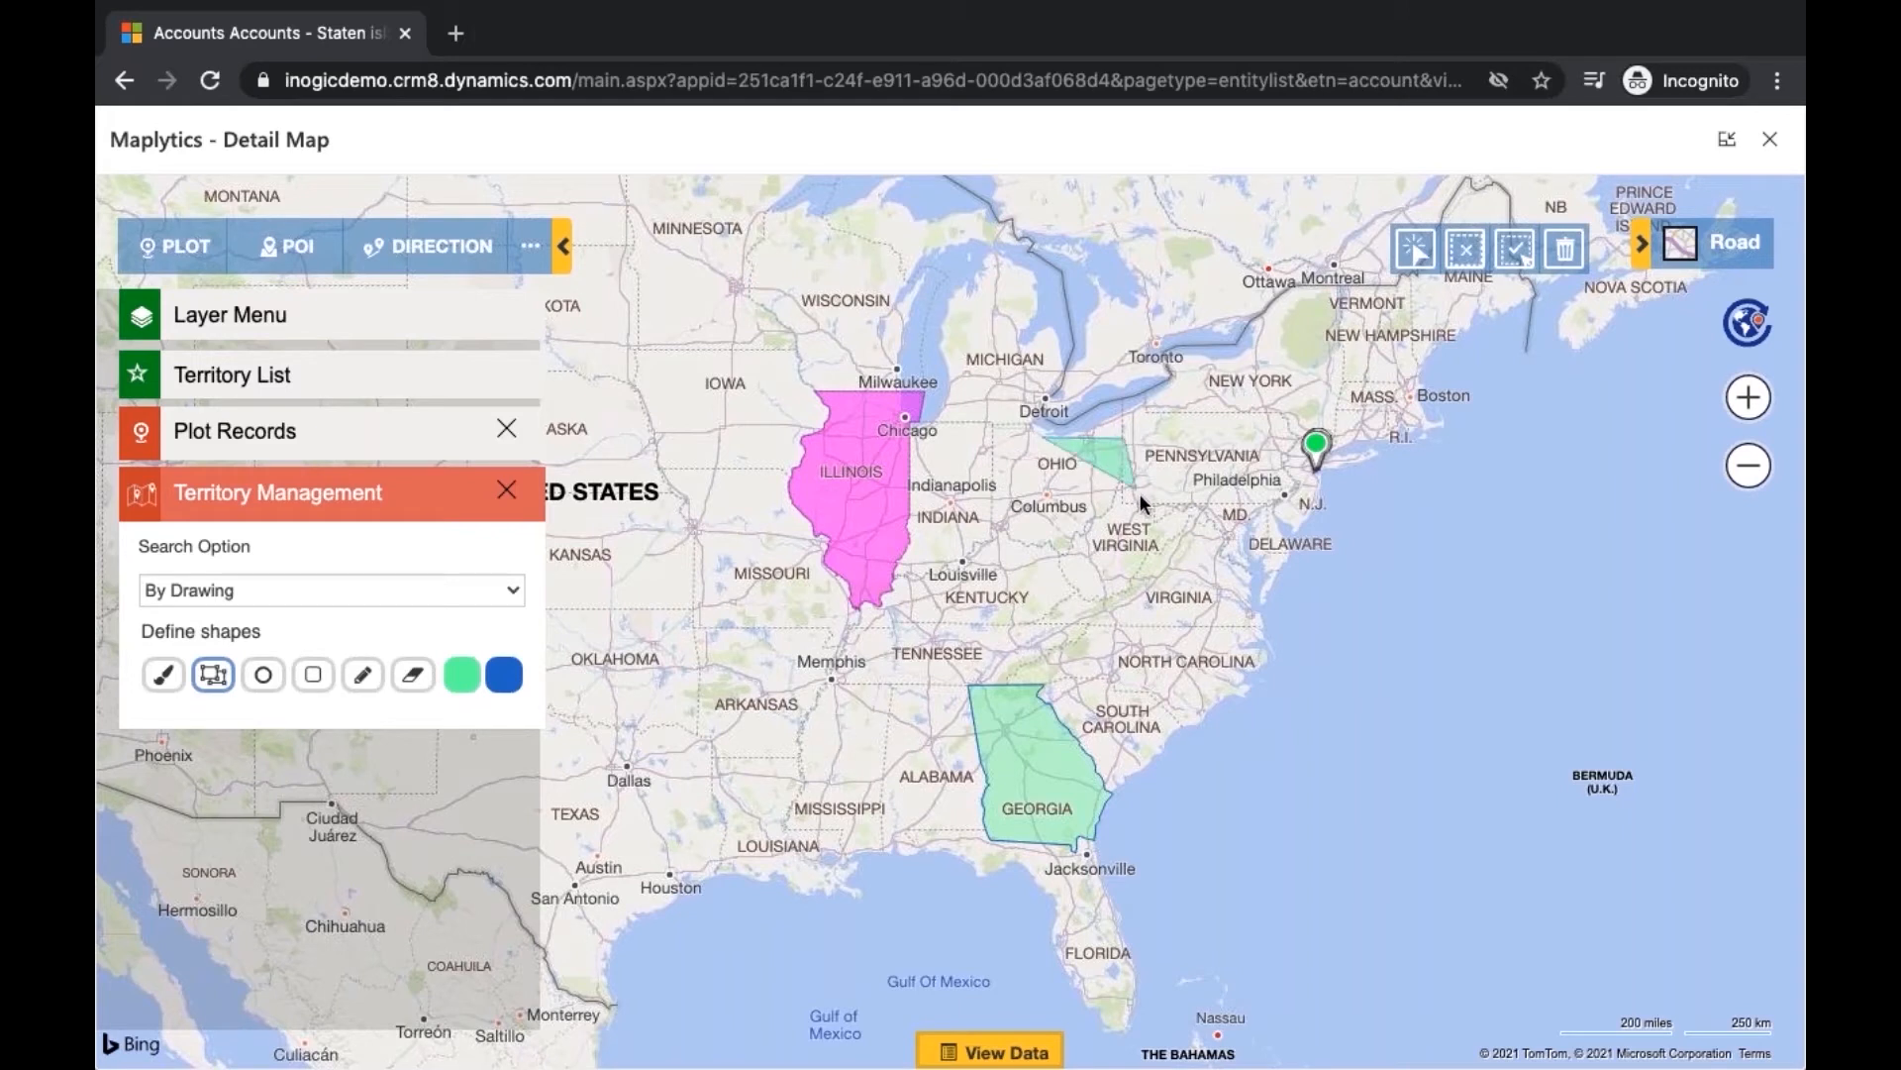
click(1139, 494)
click(1085, 614)
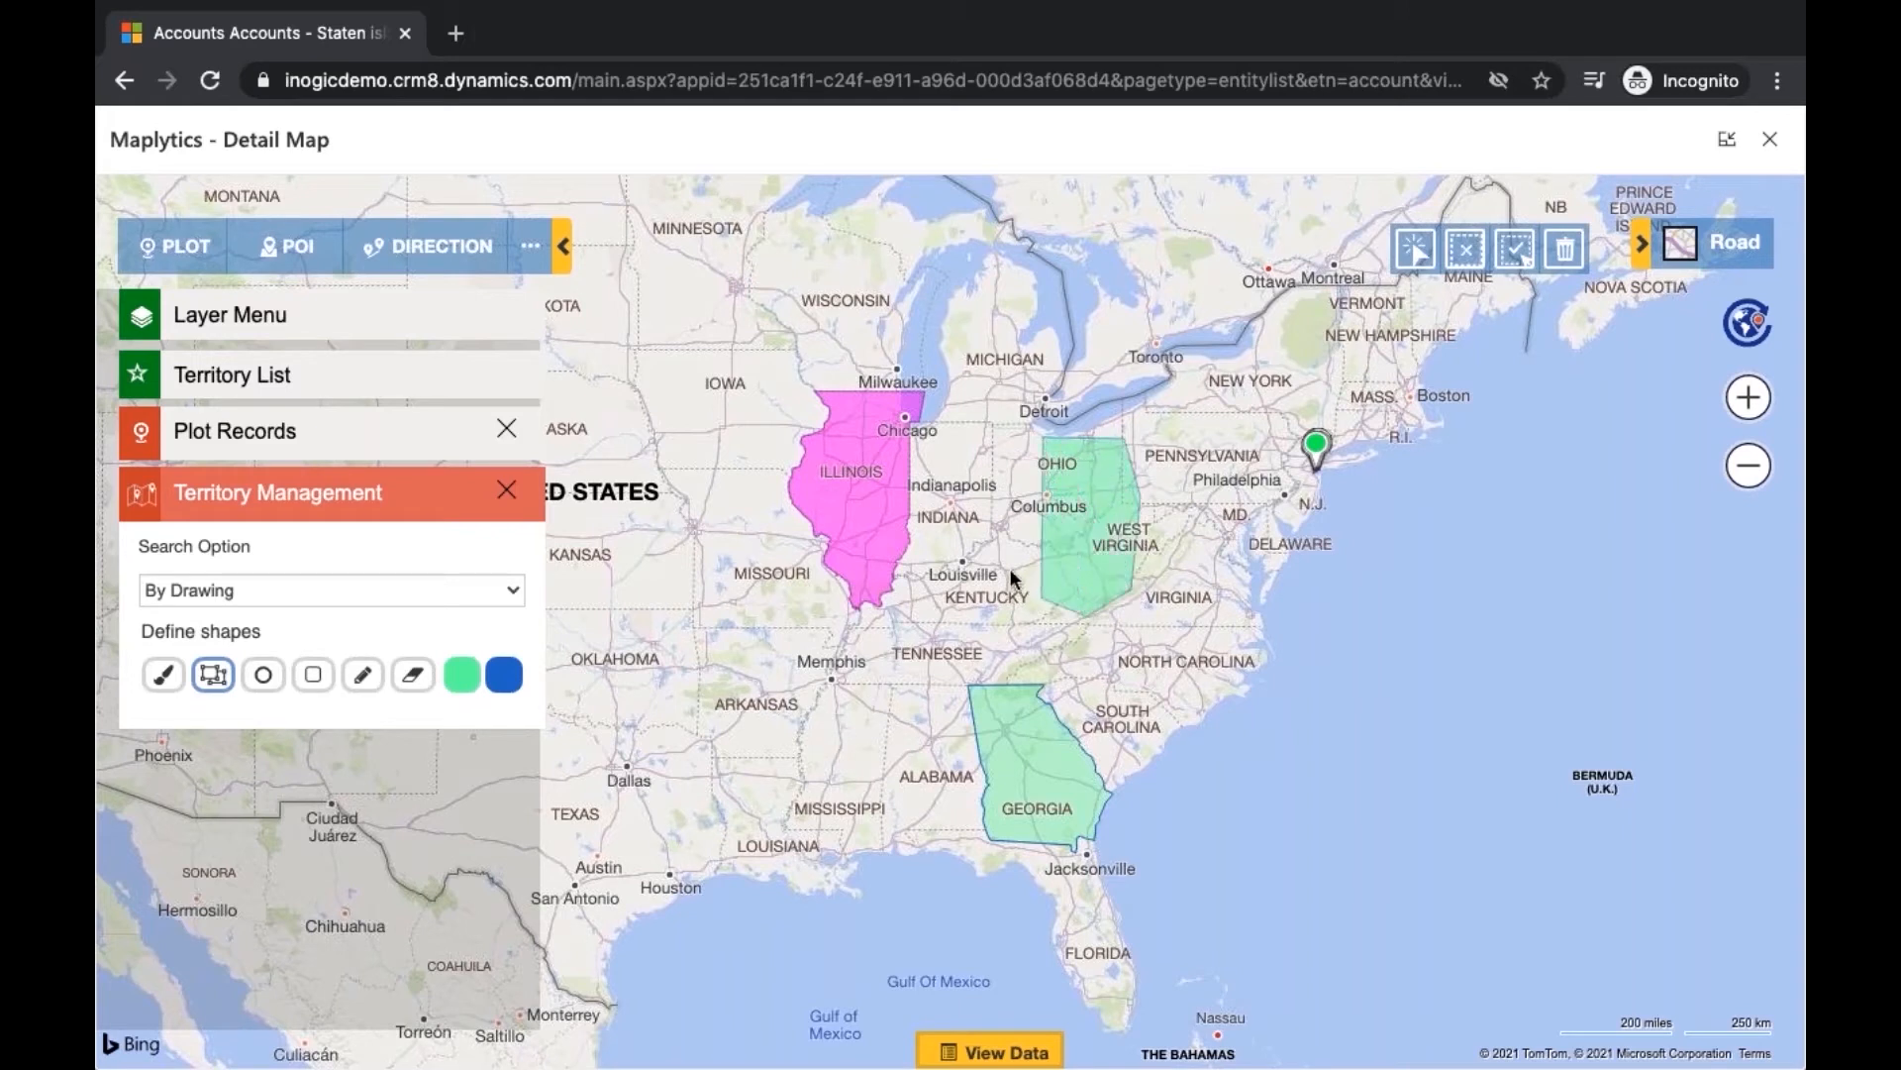
click(1010, 581)
double_click(1008, 491)
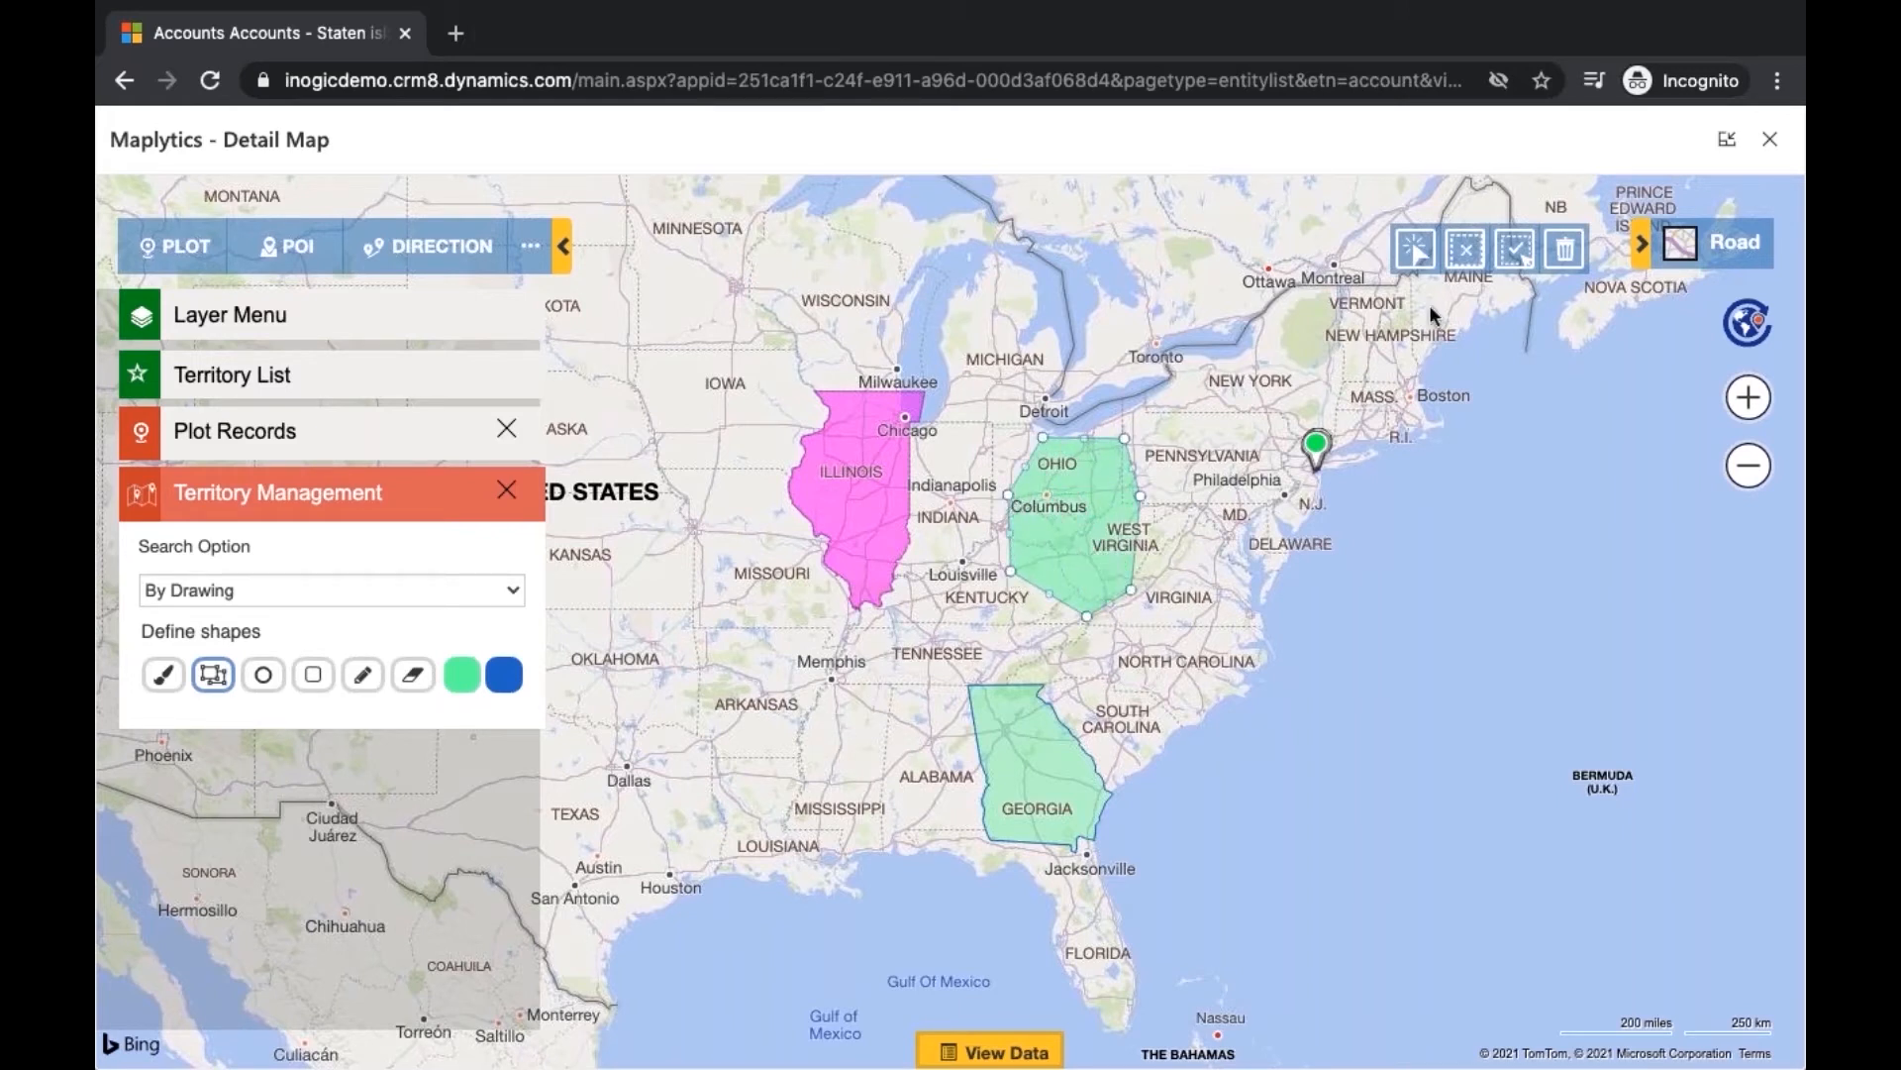
Add the drawn Ohio and West Virginia polygon and the Georgia region to the Illinois selection
click(1426, 264)
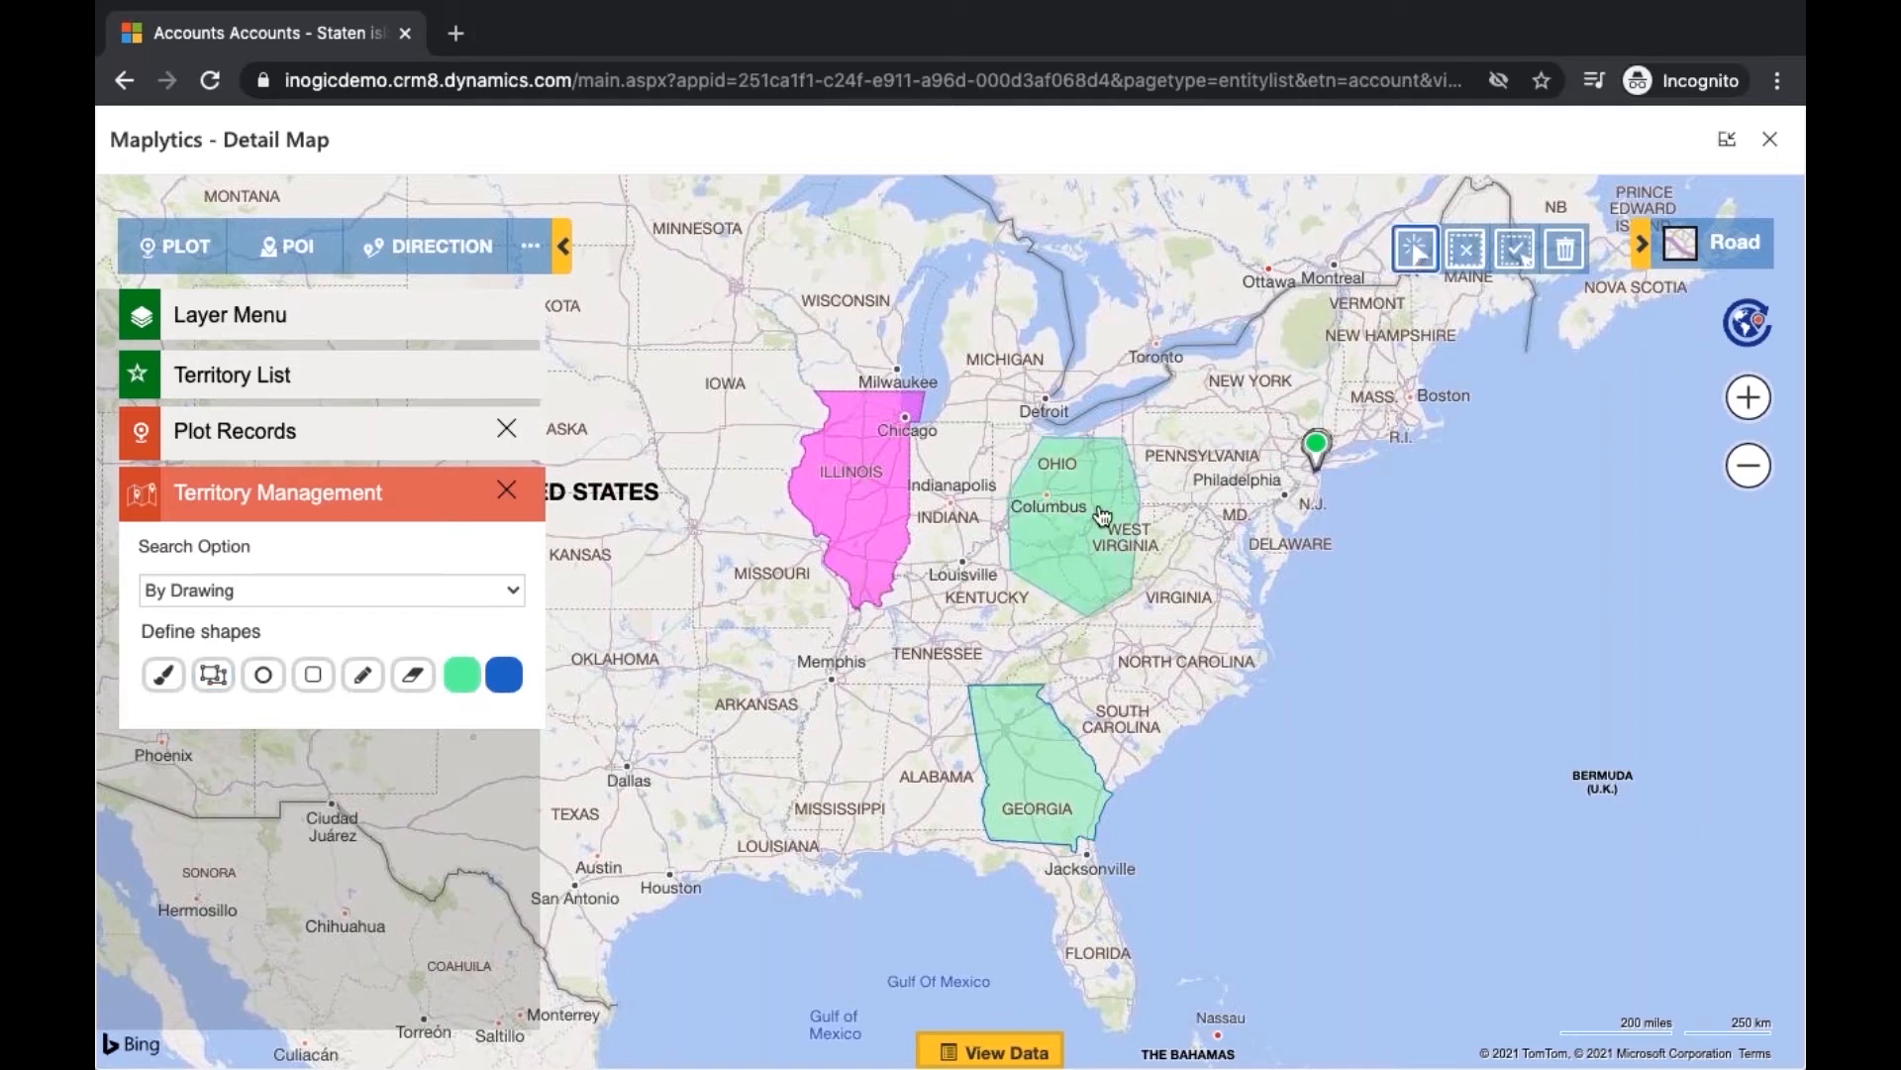
click(1100, 517)
click(1061, 759)
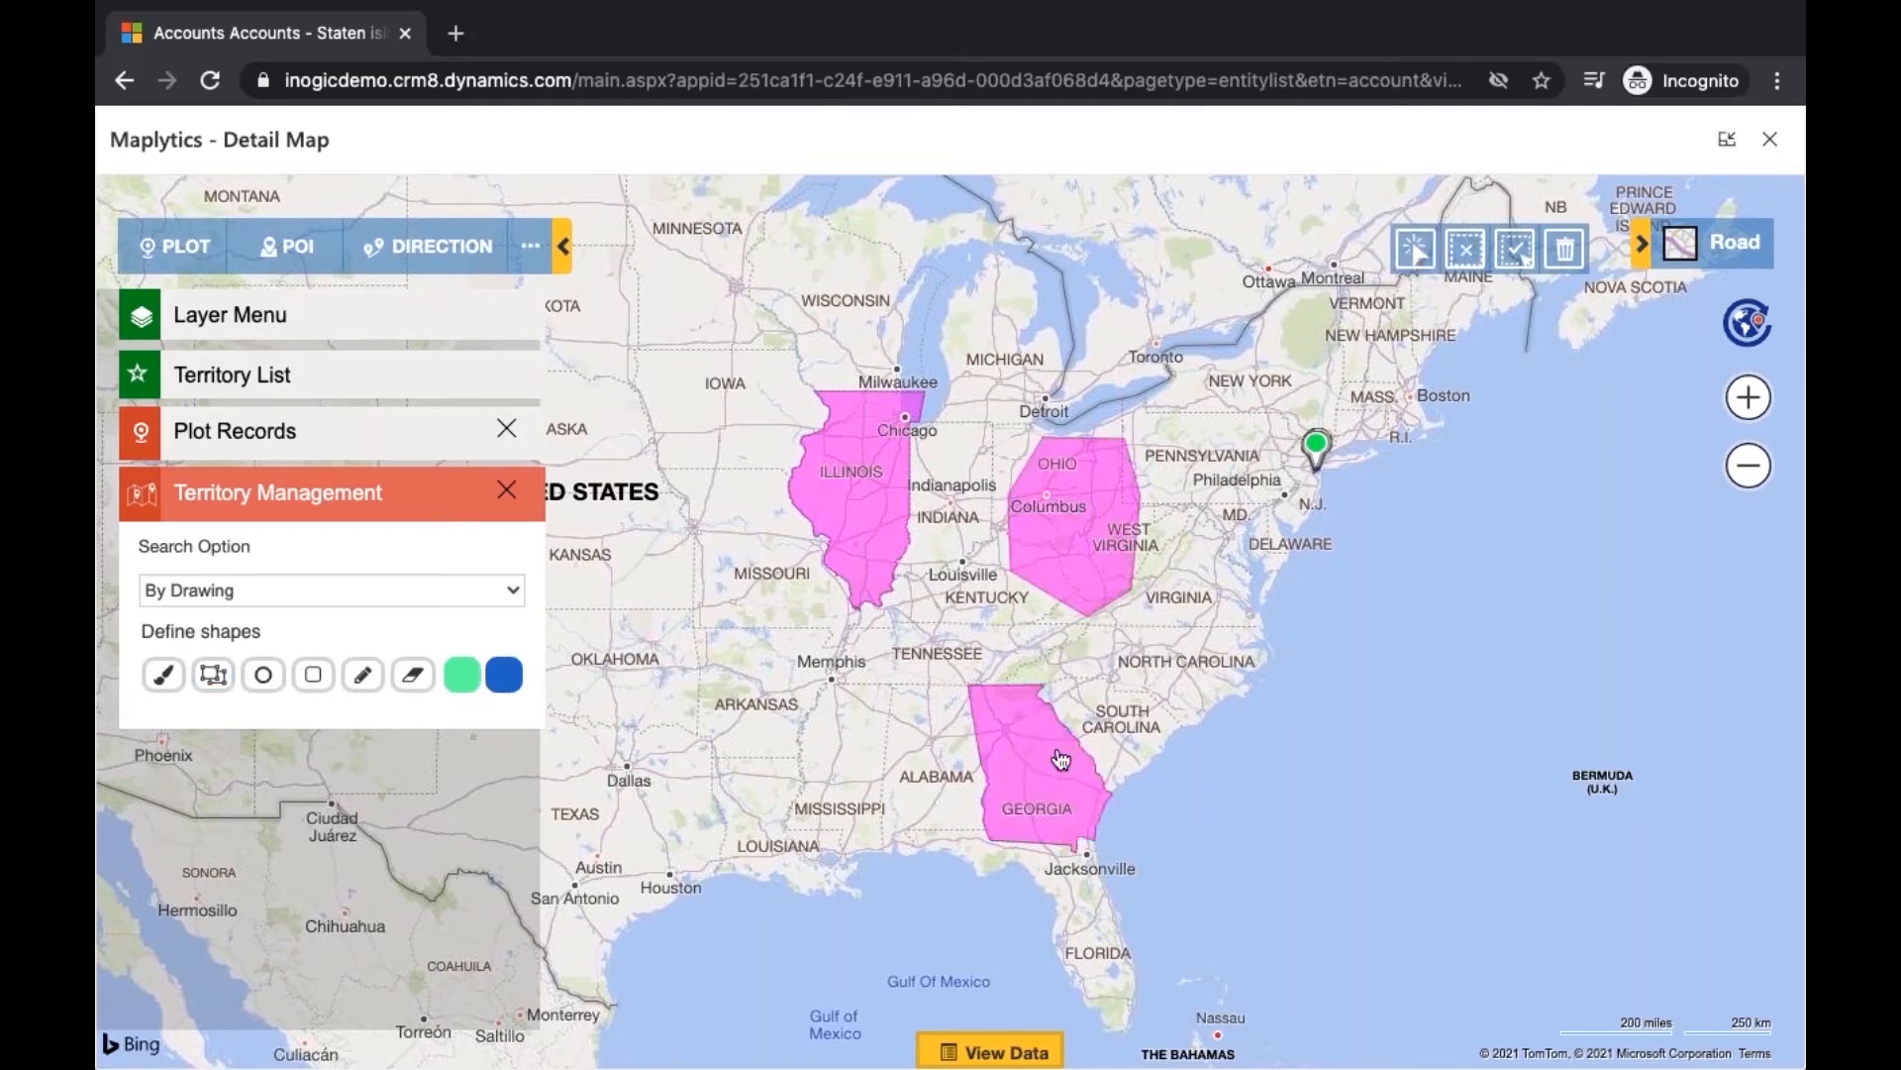
View the Create Territory options for the combined selection of drawn polygon, Illinois and Georgia, and dismiss them
right_click(1075, 557)
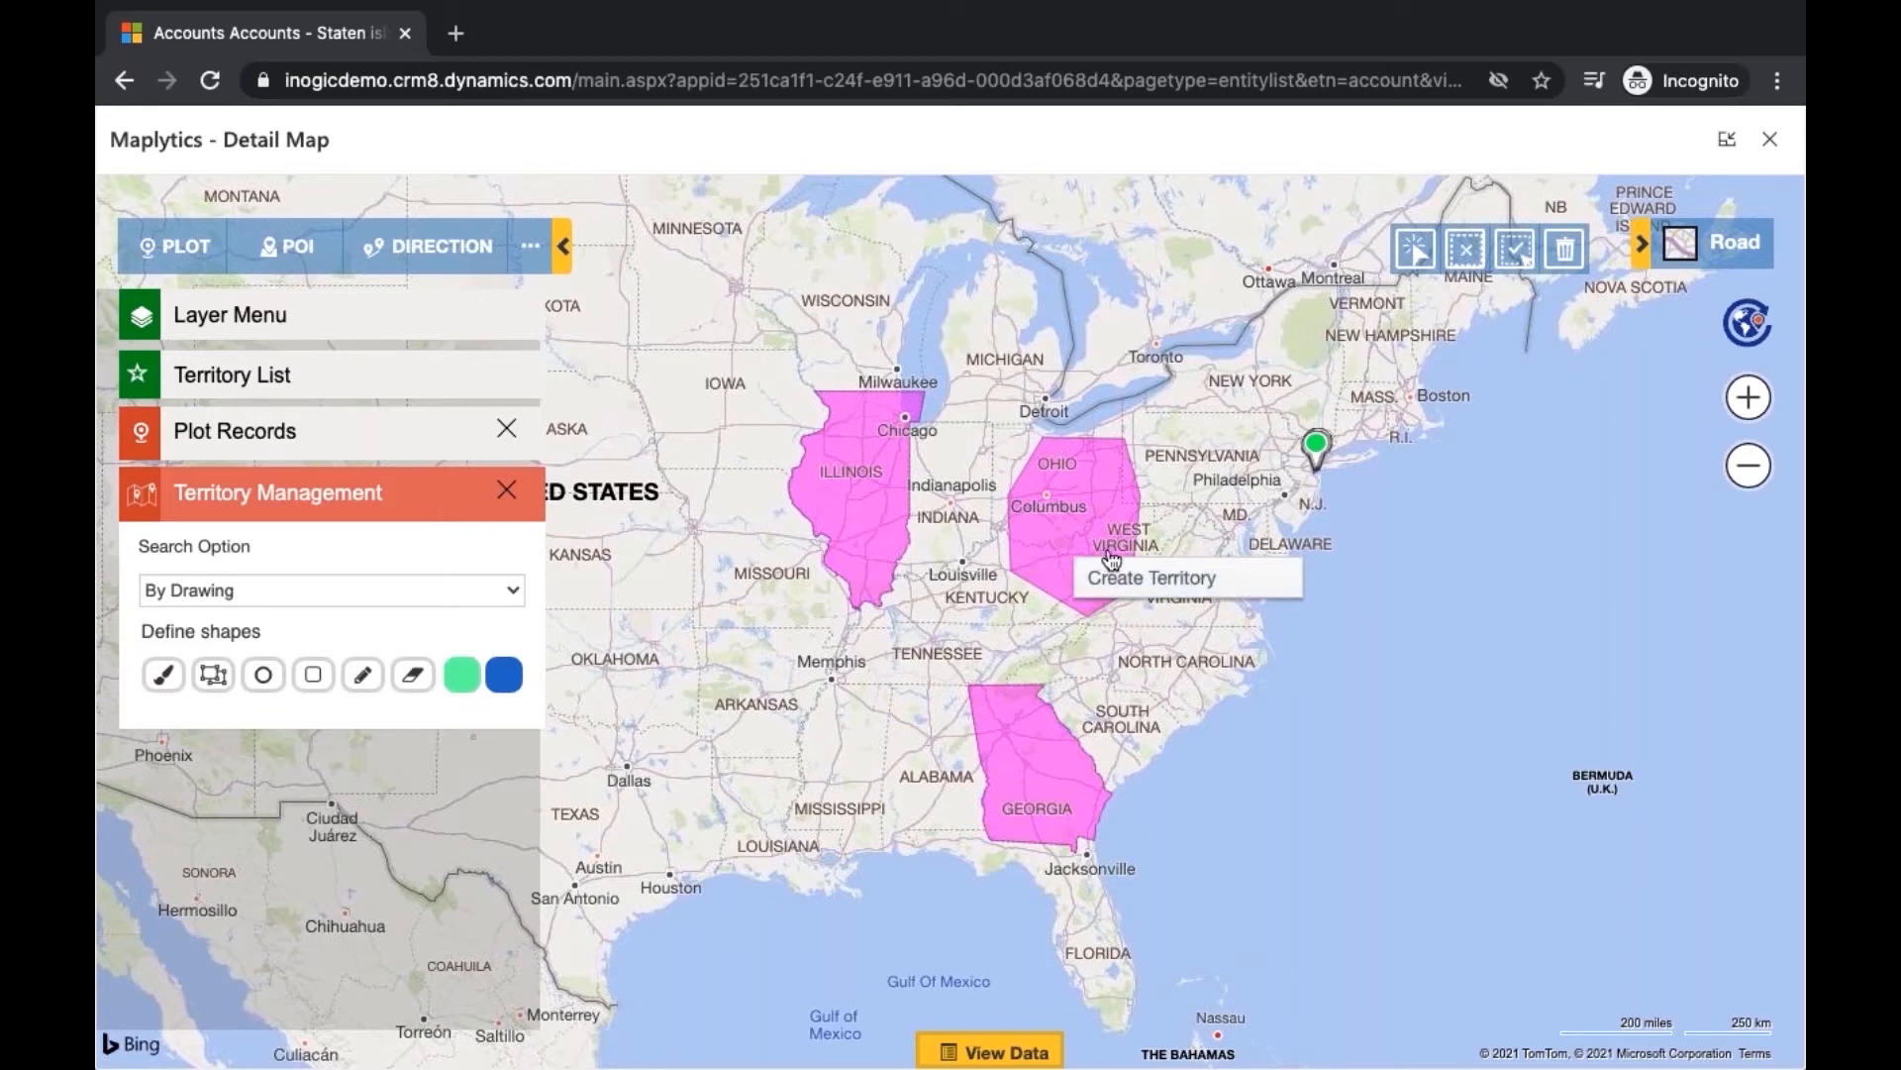
click(1250, 585)
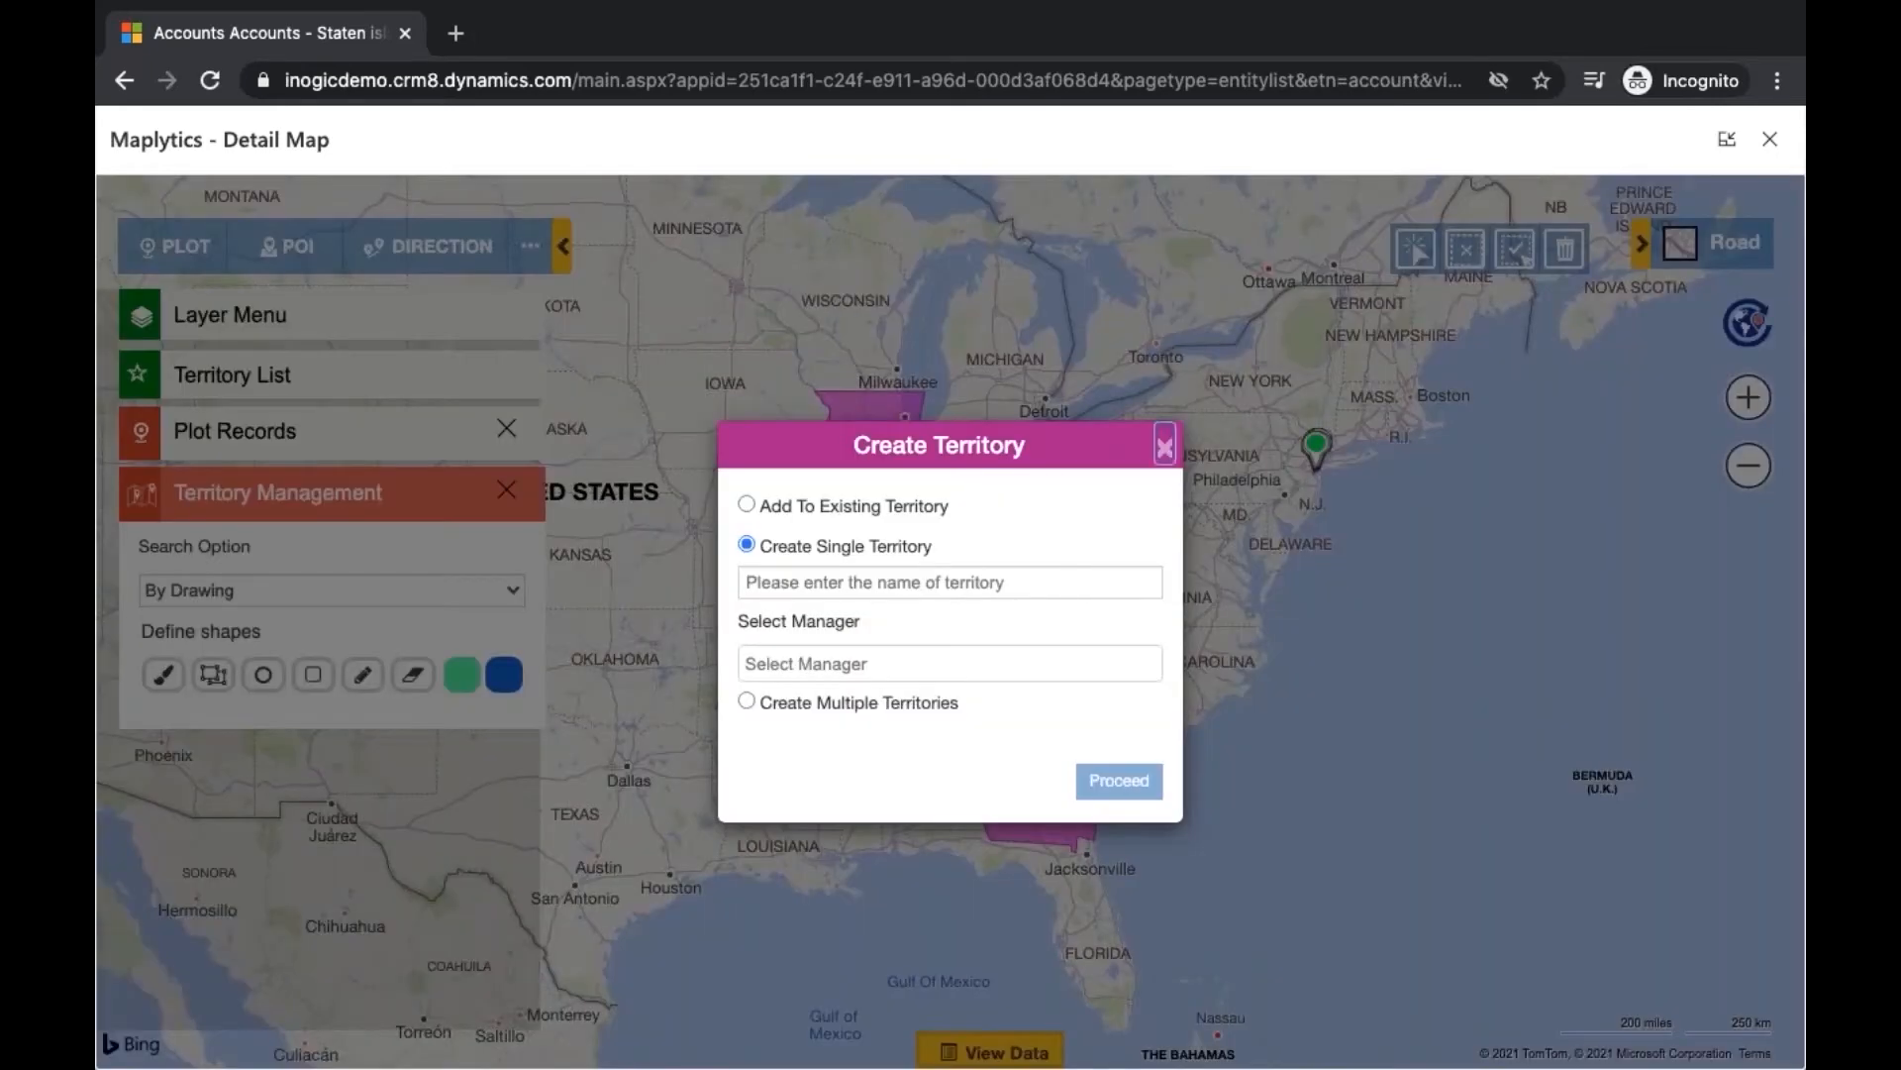
click(1164, 443)
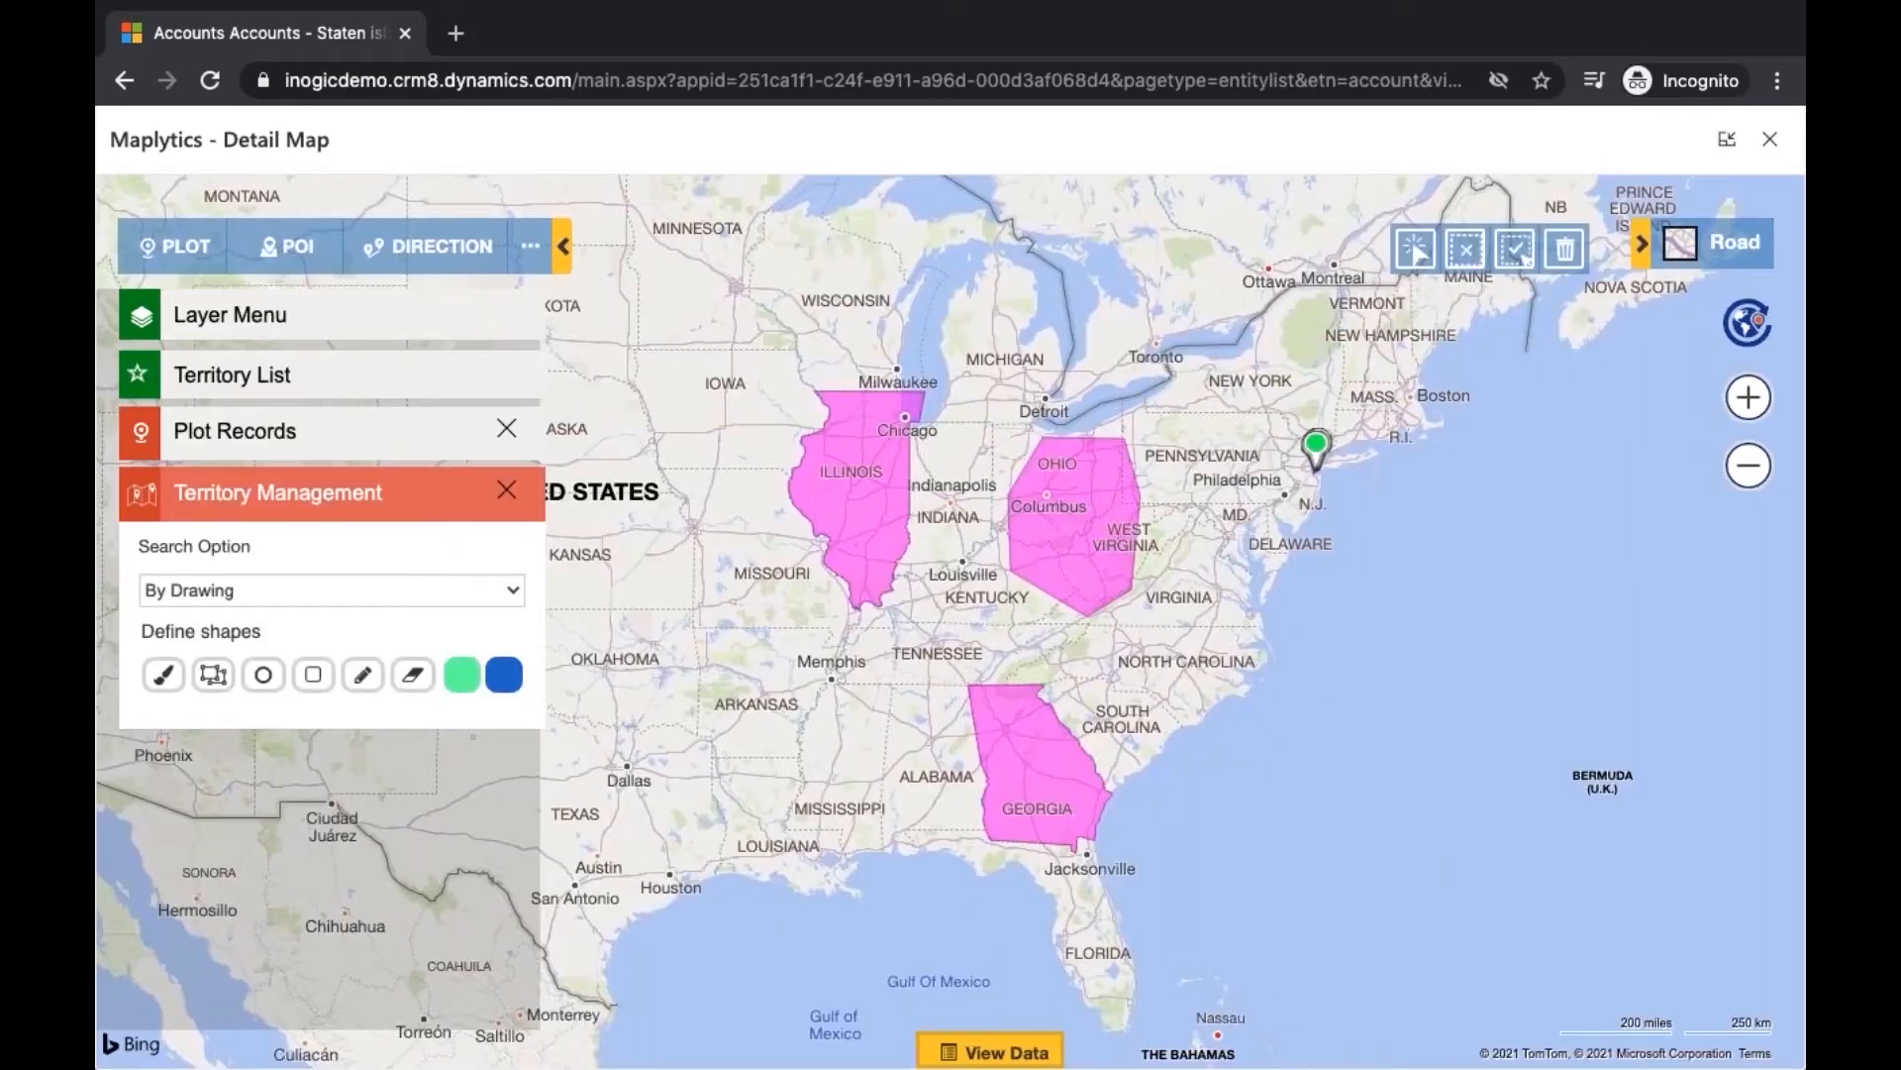
Switch the territory search option to By Territory and clear the selection of the Illinois, Ohio/West Virginia and Georgia shapes
click(516, 586)
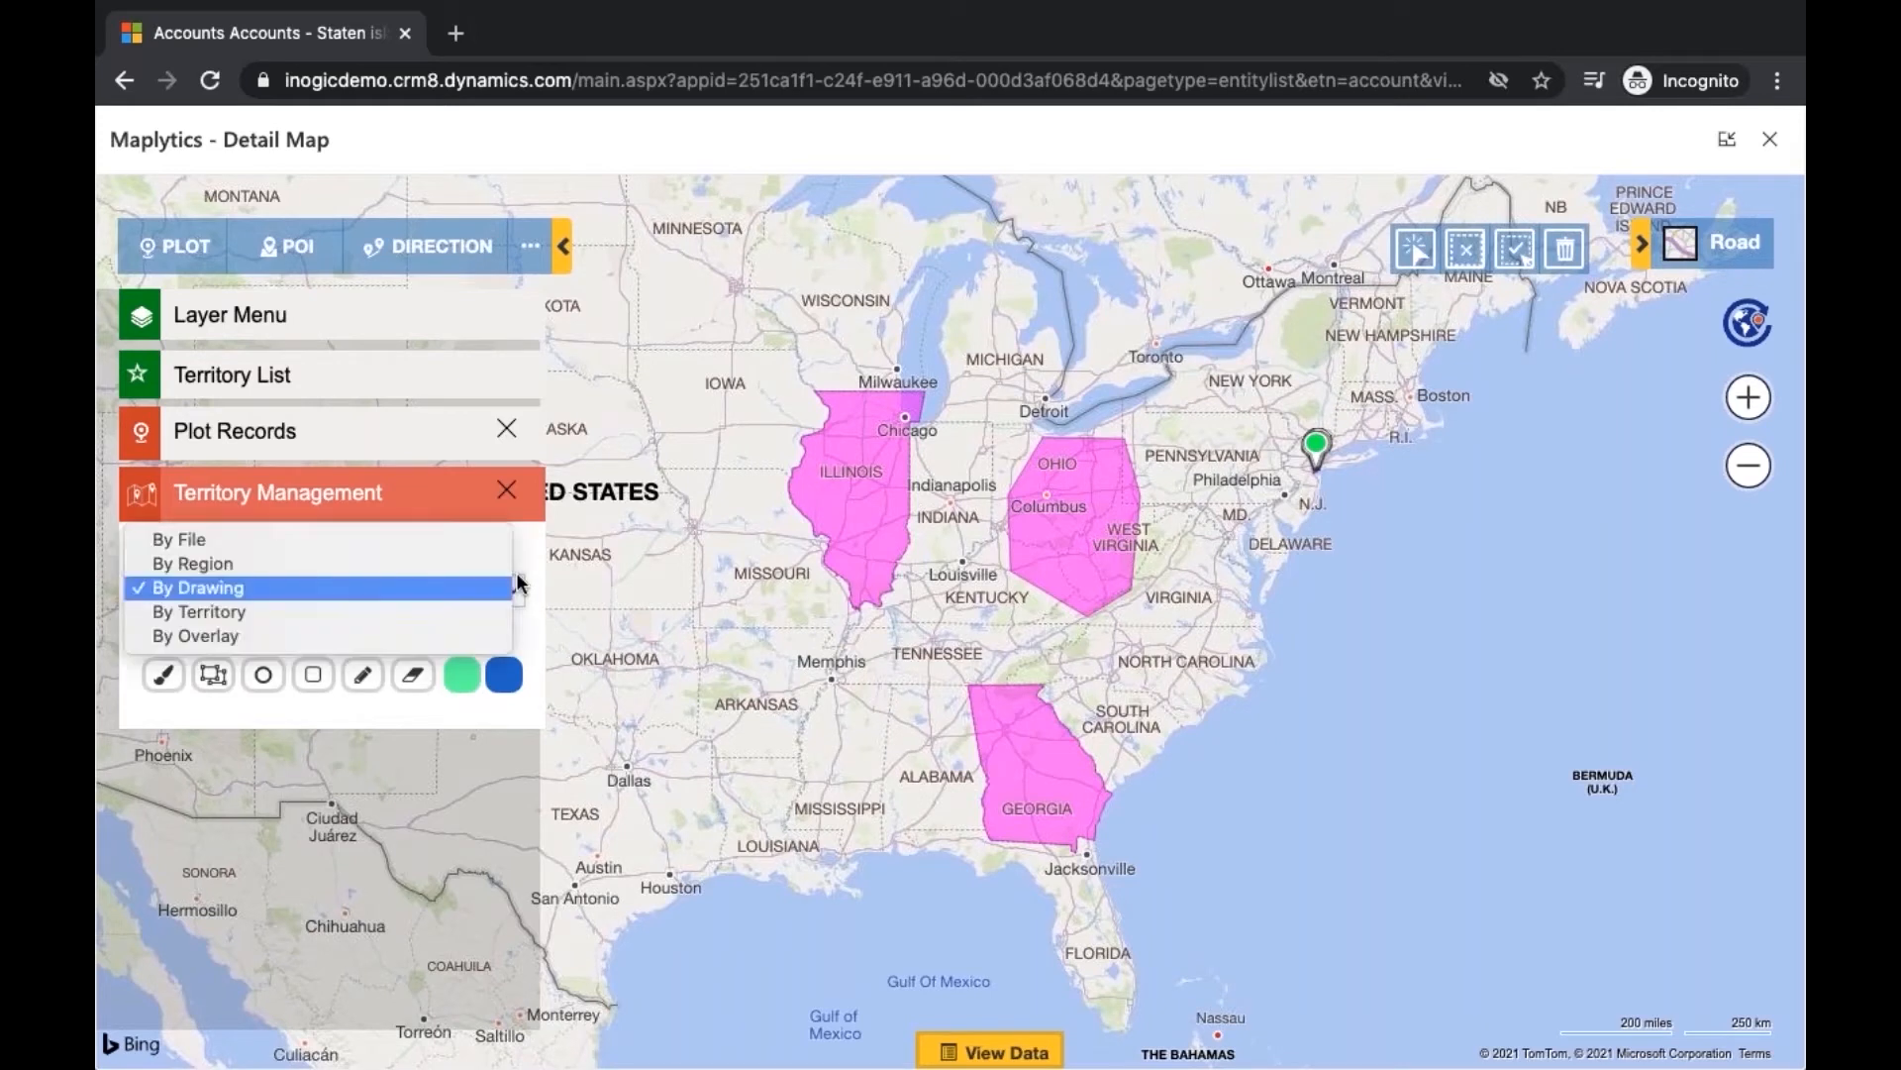
click(477, 613)
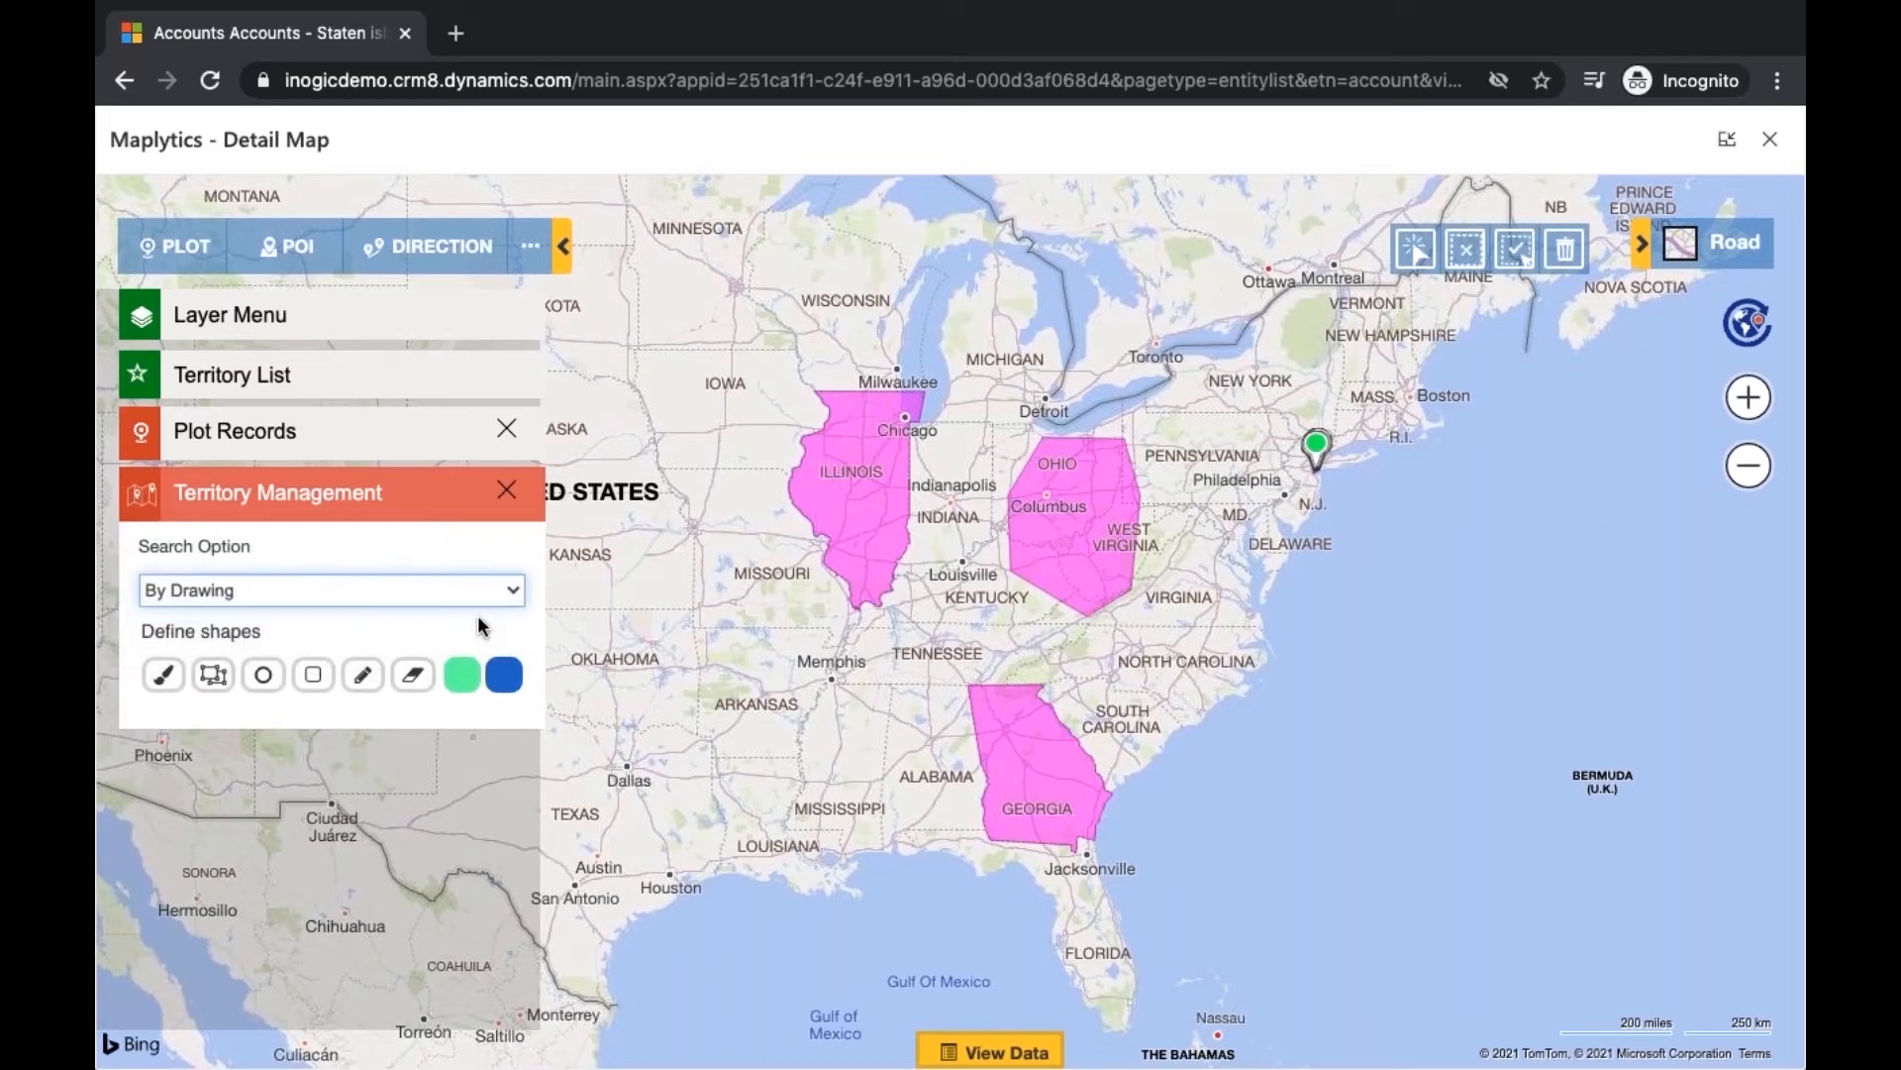
click(1464, 255)
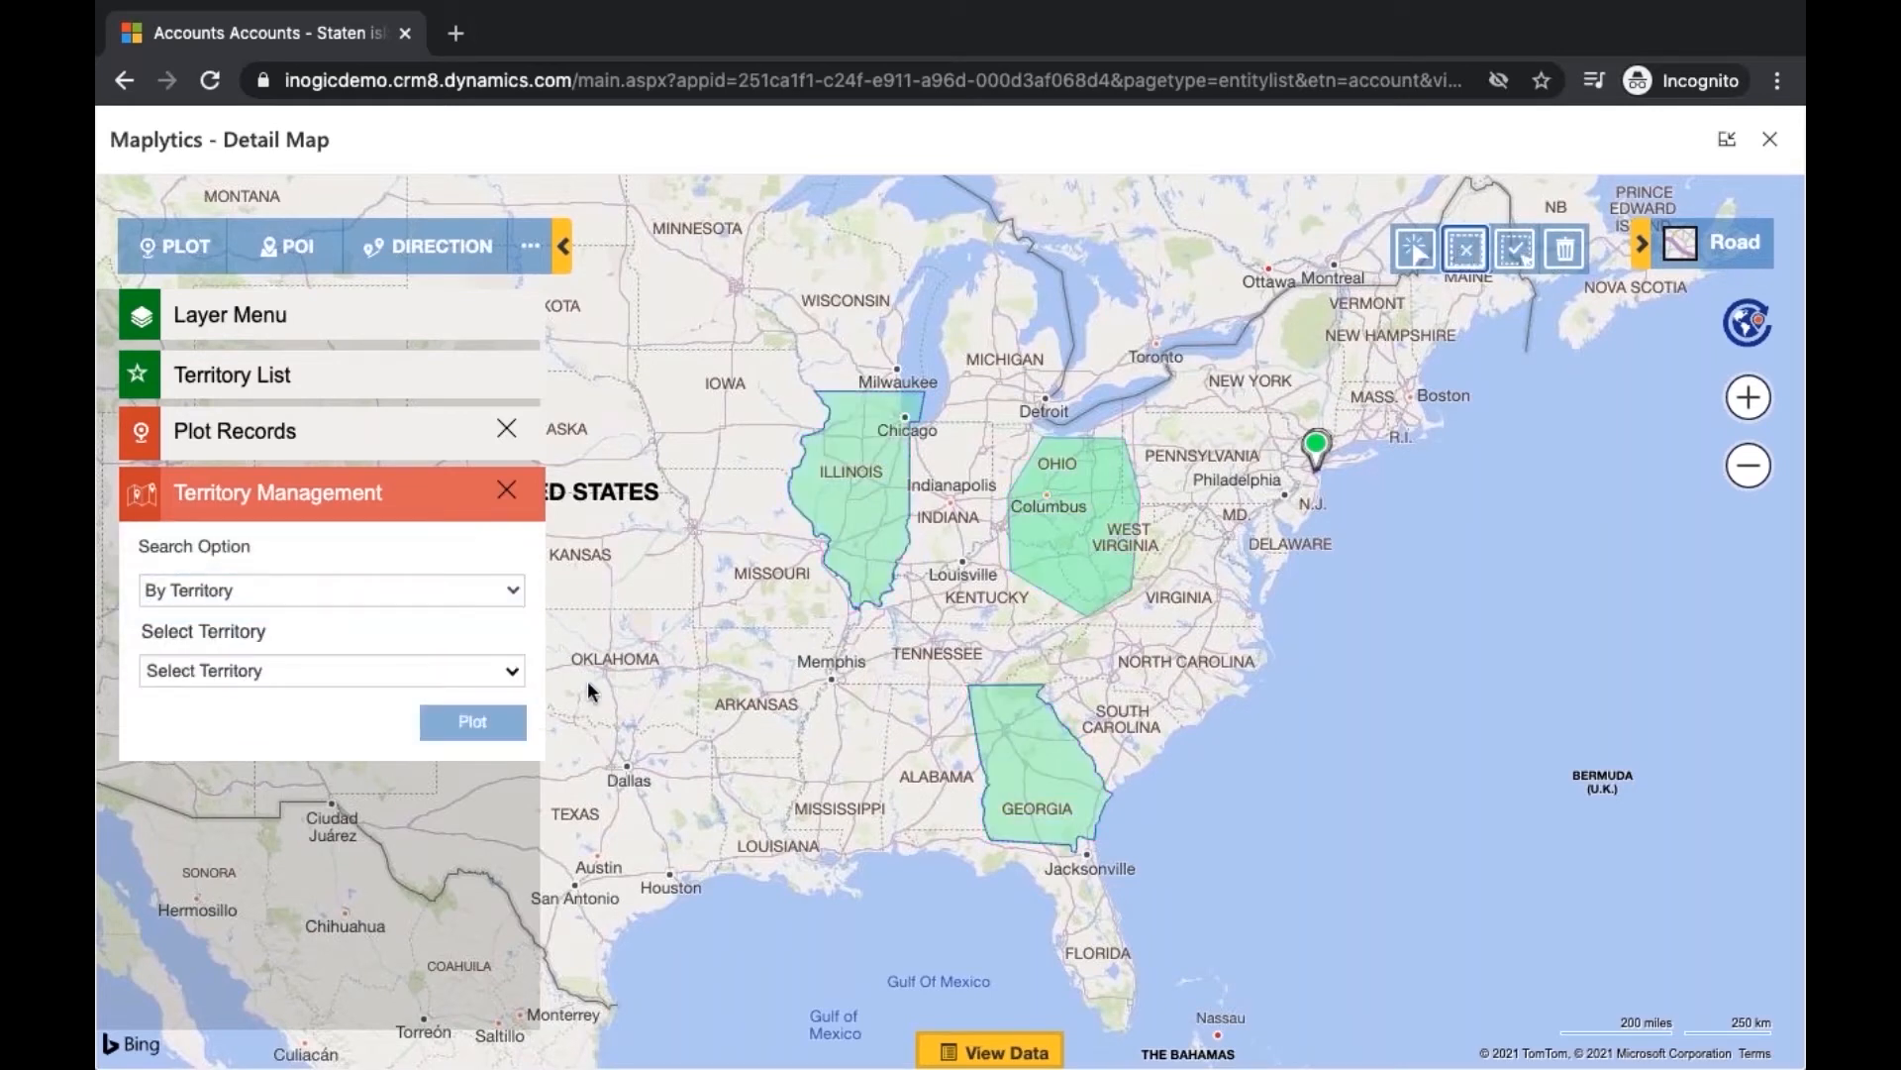
Filter the territories by 103 and select all the matching ones
click(489, 681)
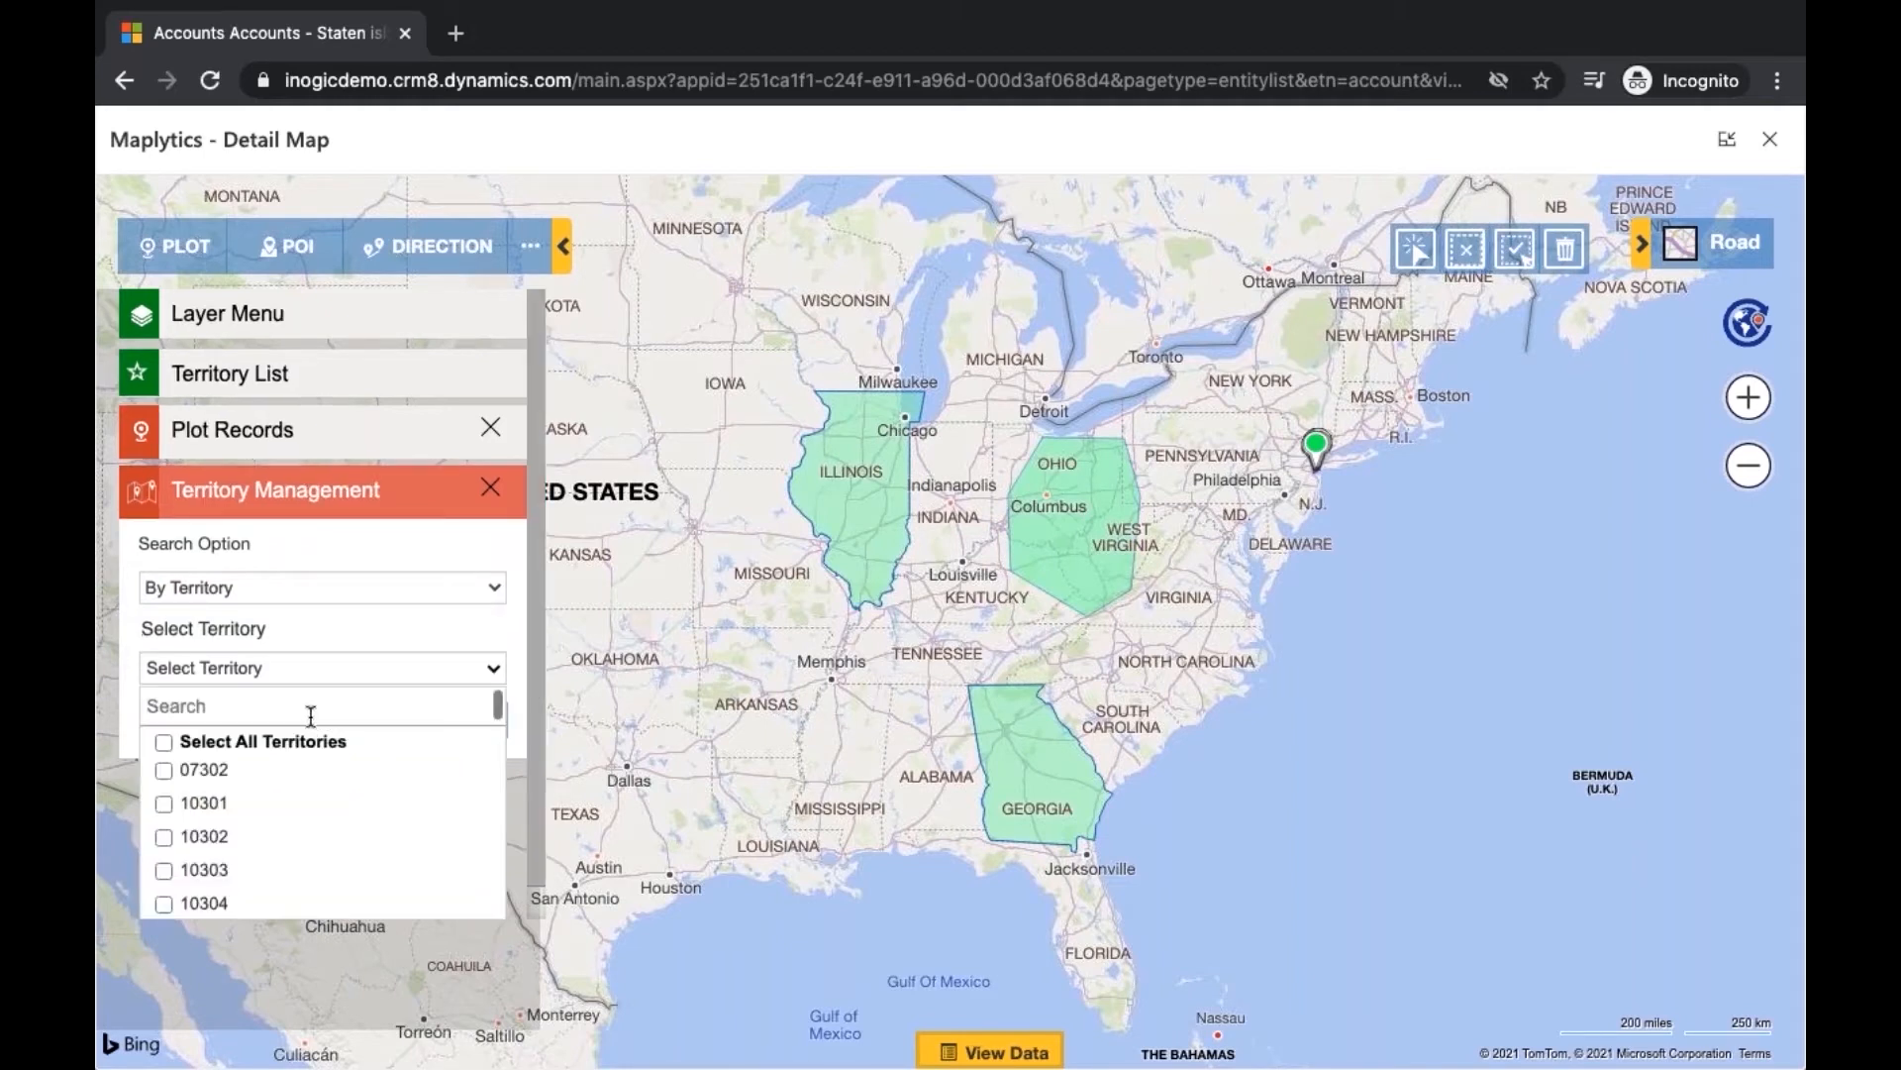
text(01)
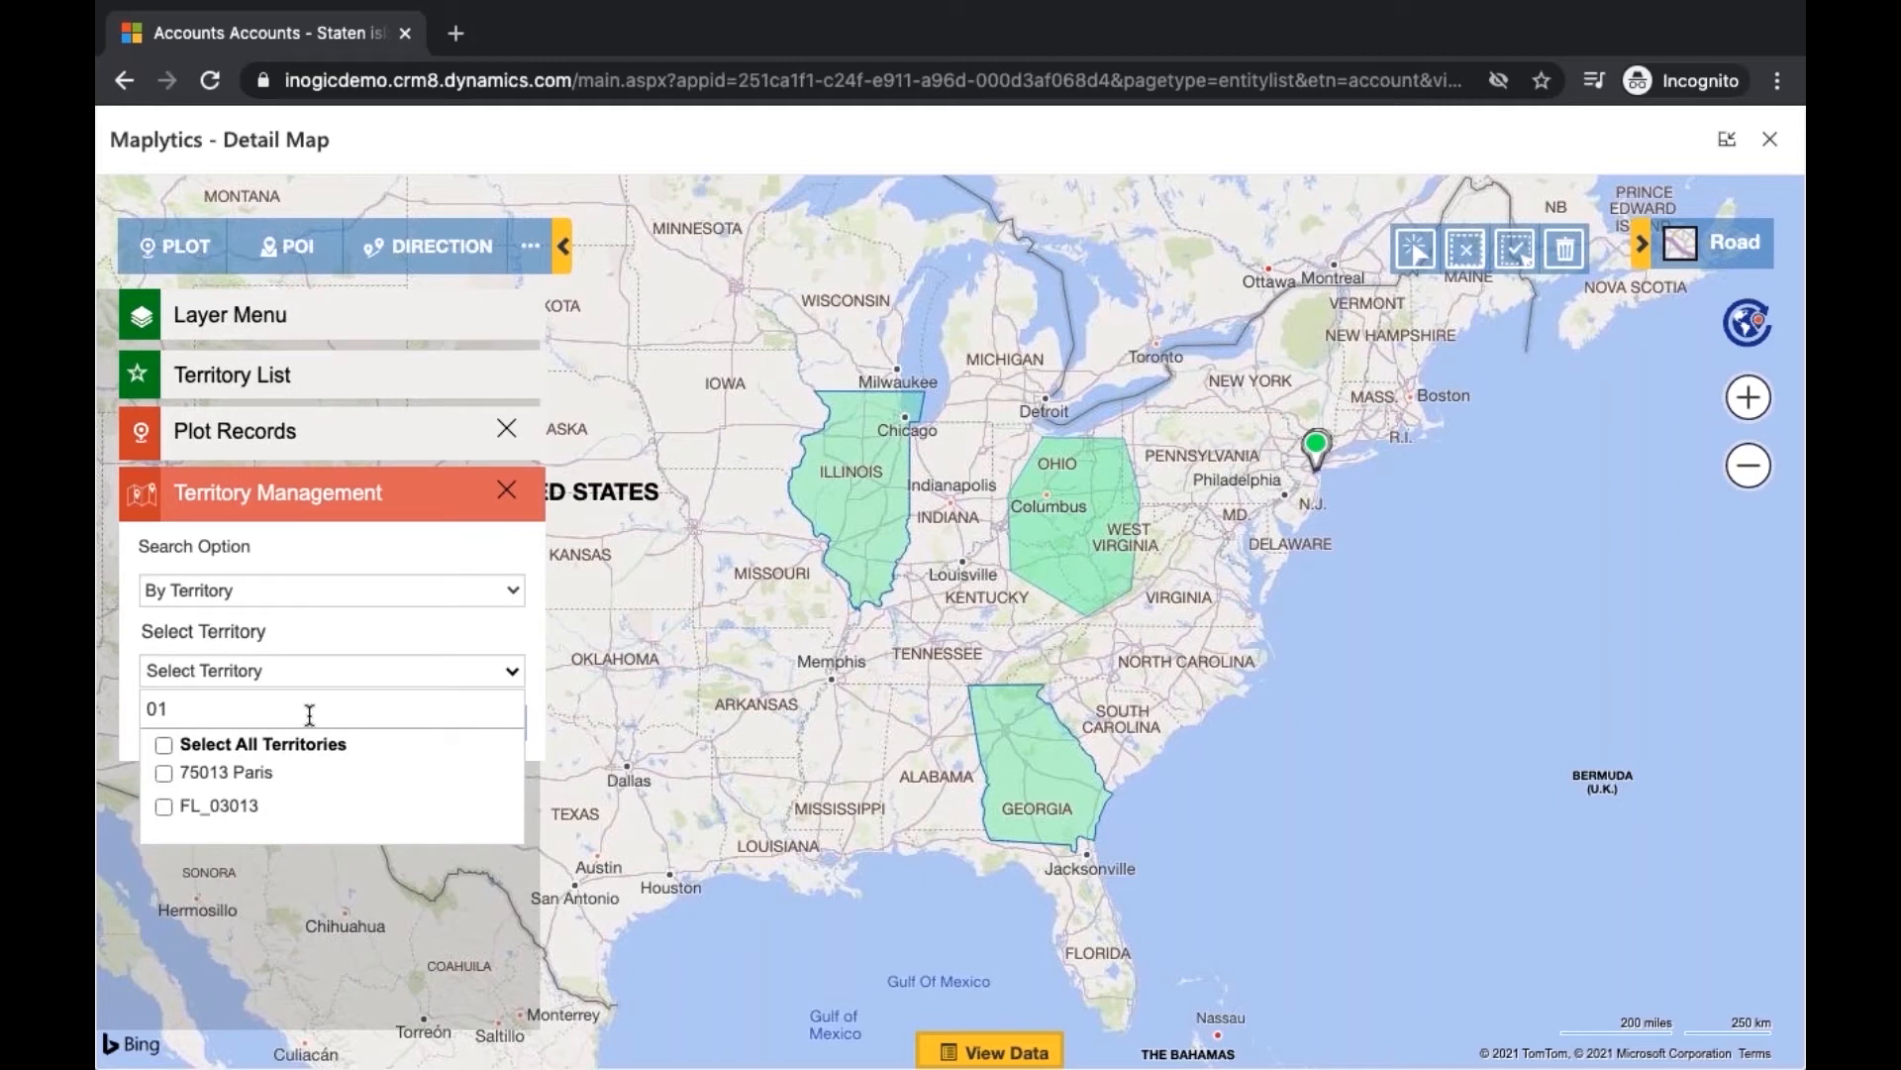
key(BackSpace)
key(BackSpace)
text(203)
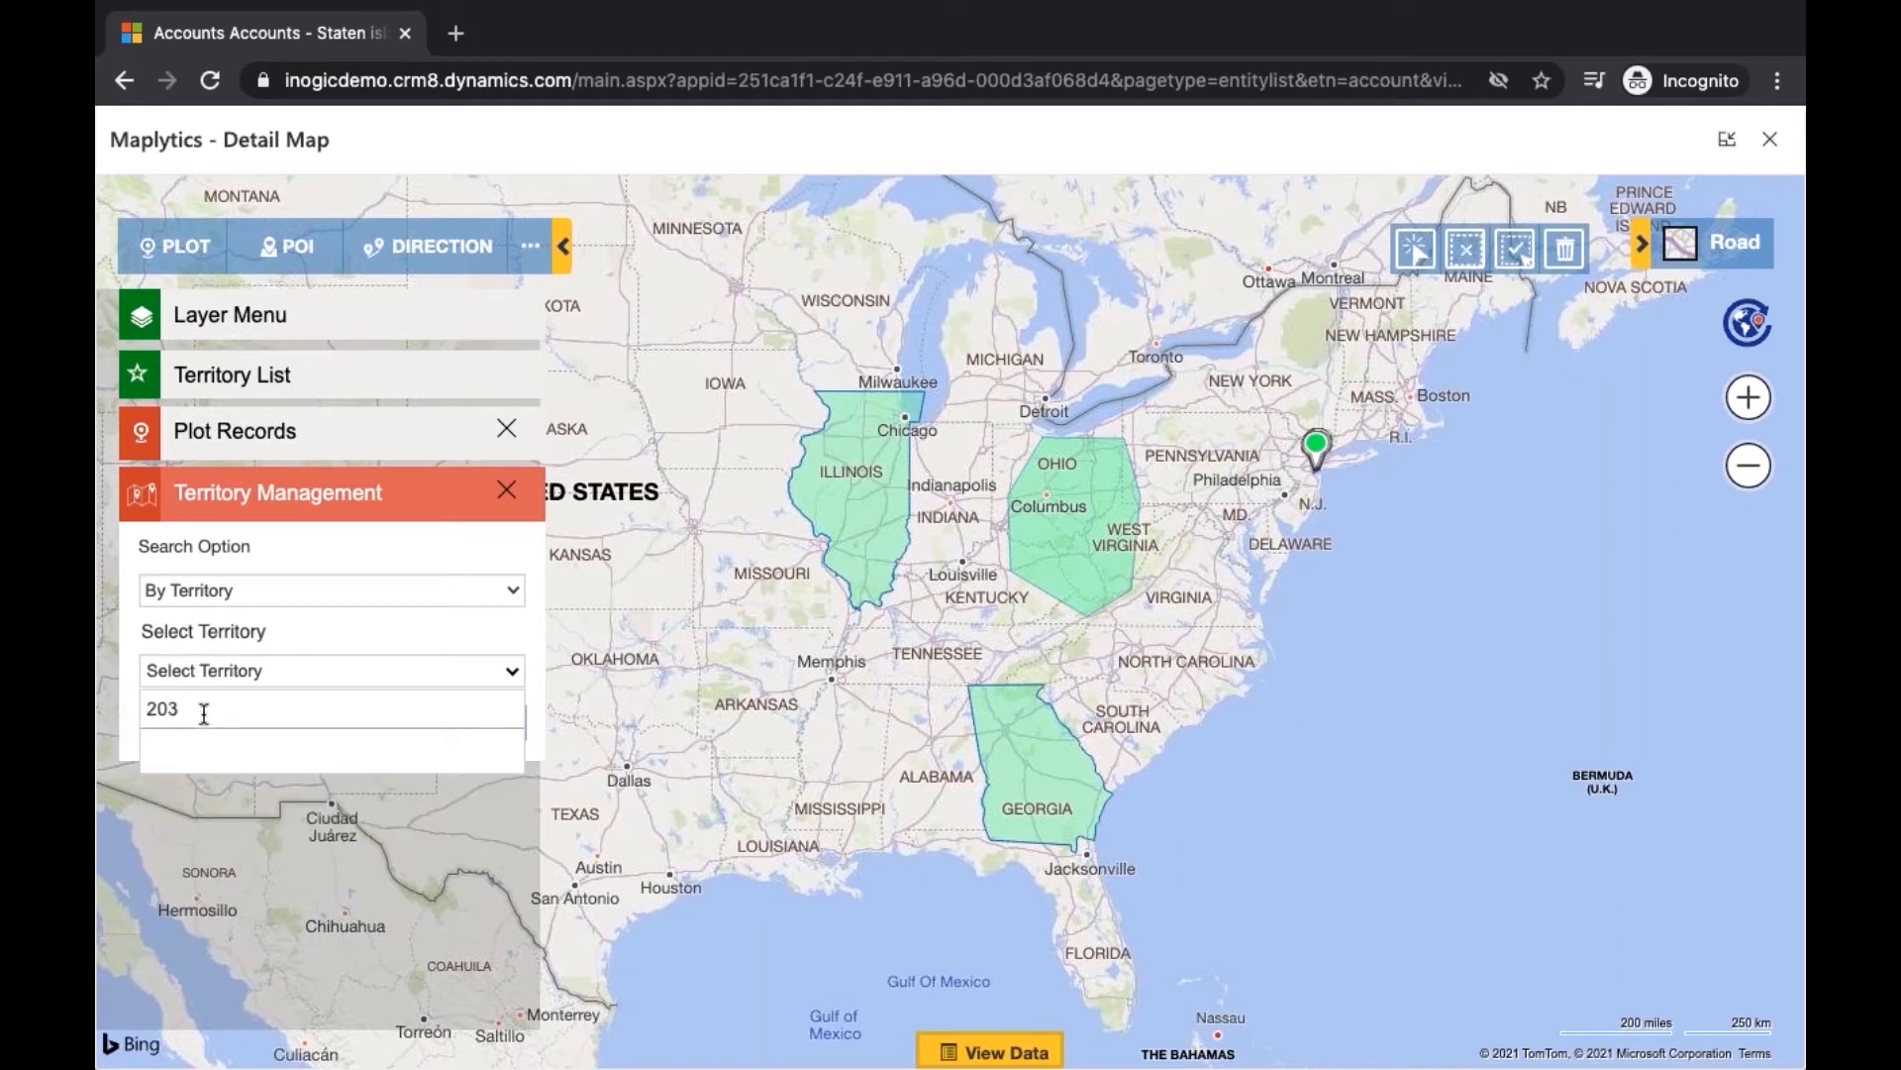
key(BackSpace)
key(BackSpace)
key(BackSpace)
text(103)
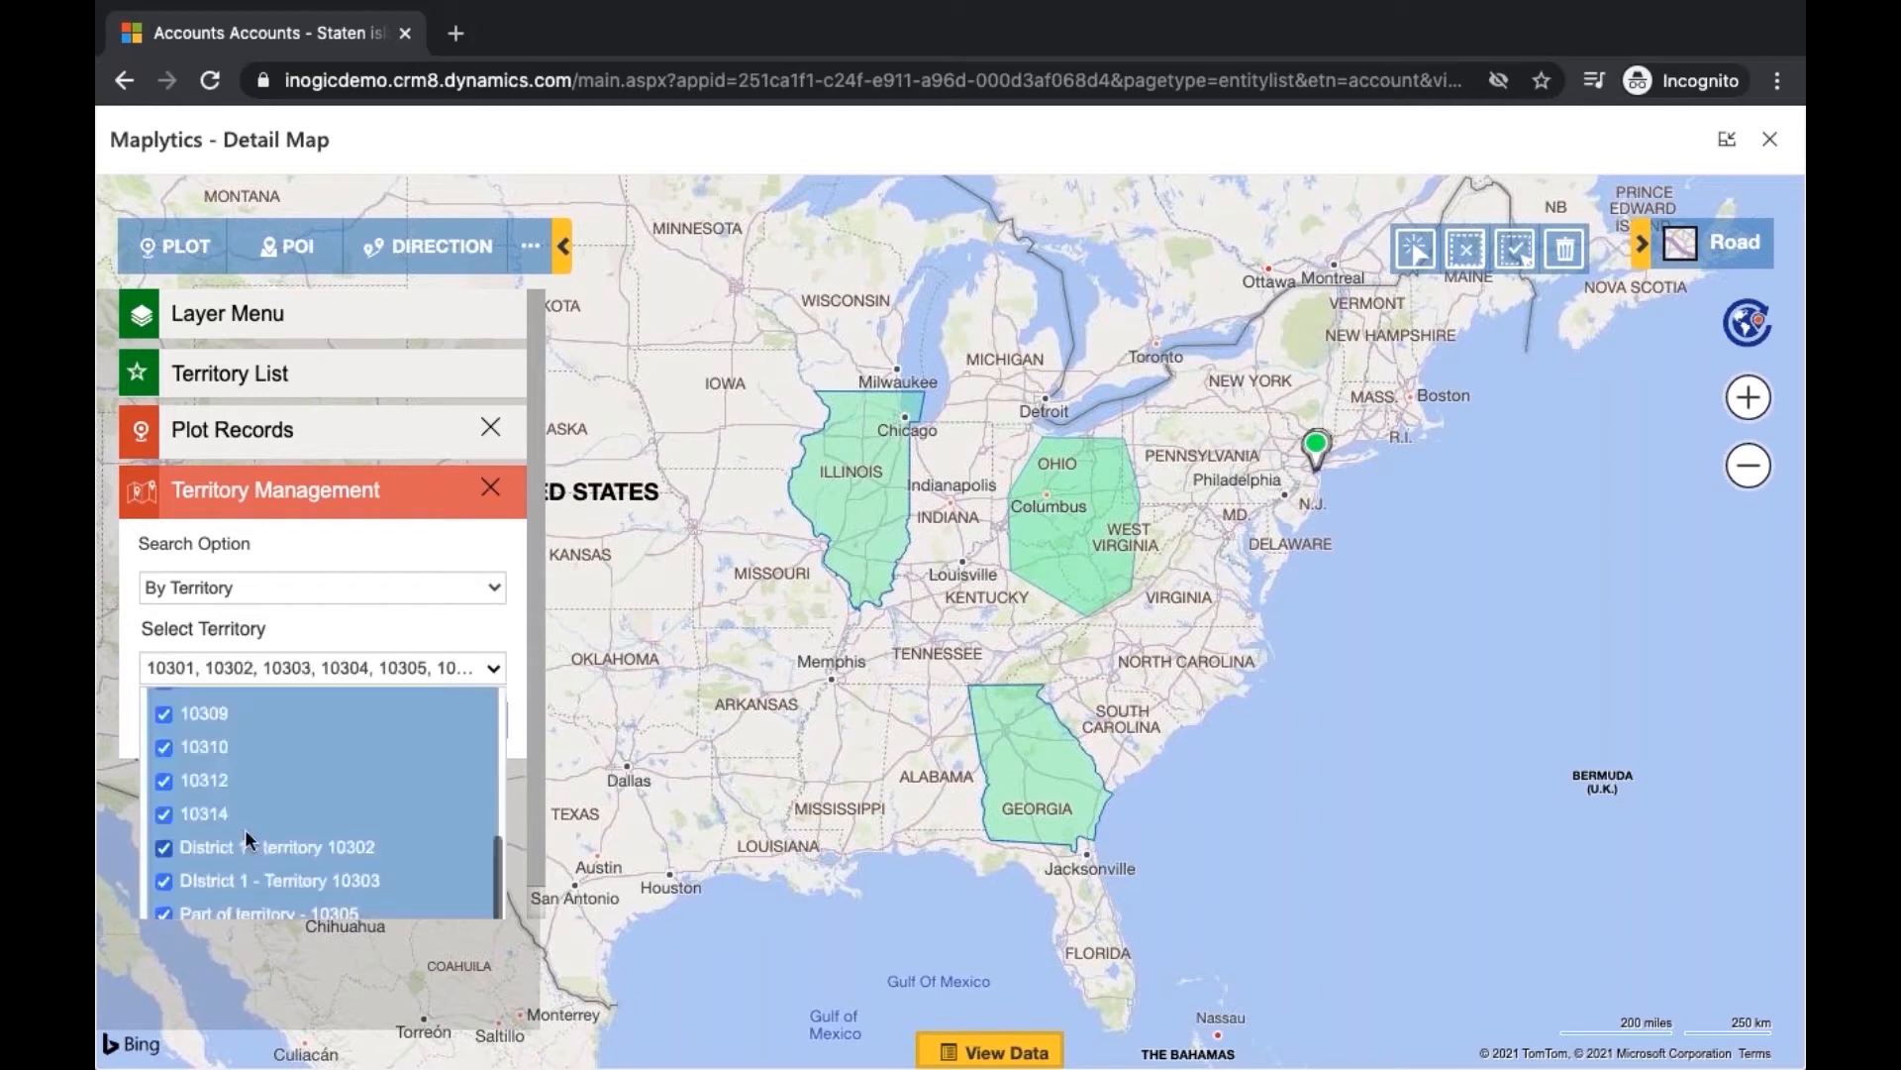
Exclude District 1 - territory 10302, District 1 - Territory 10303 and Part of territory - 10305, and plot the remaining selected territories
click(164, 847)
click(163, 881)
click(163, 913)
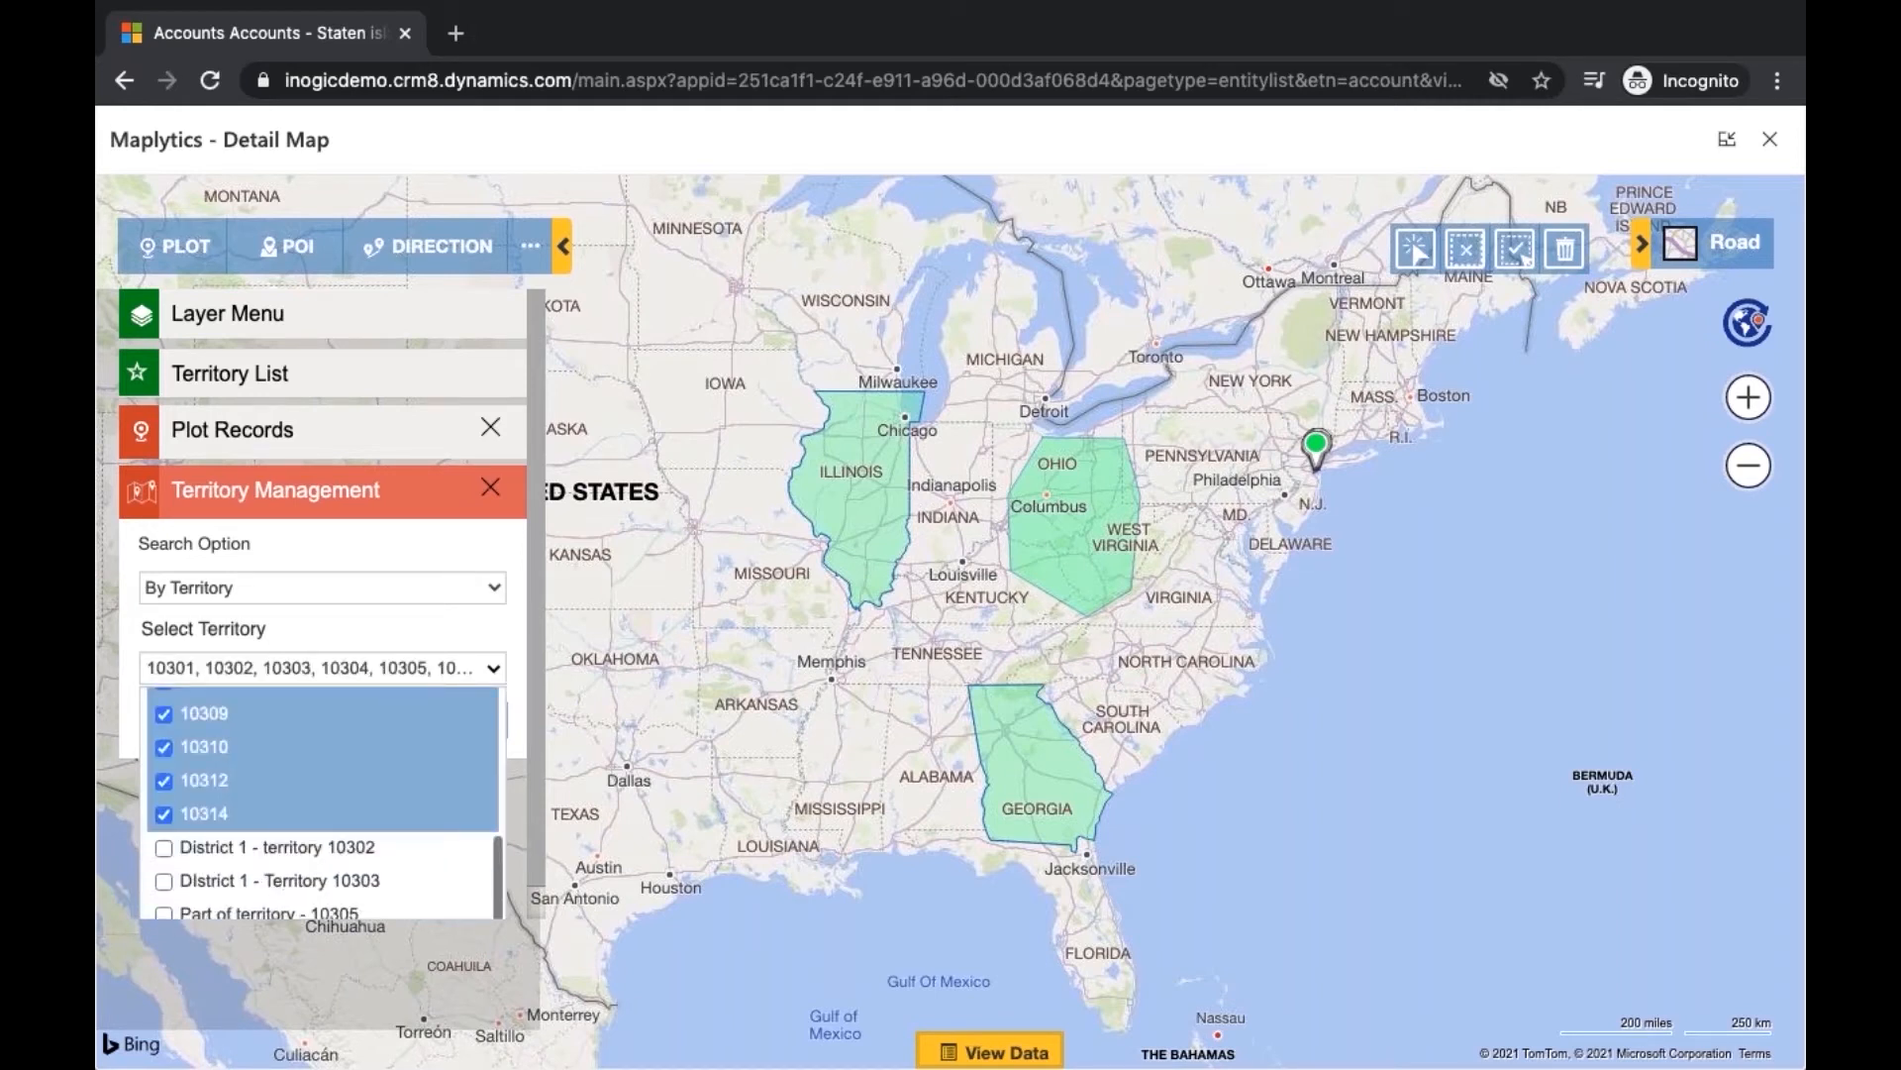
click(473, 635)
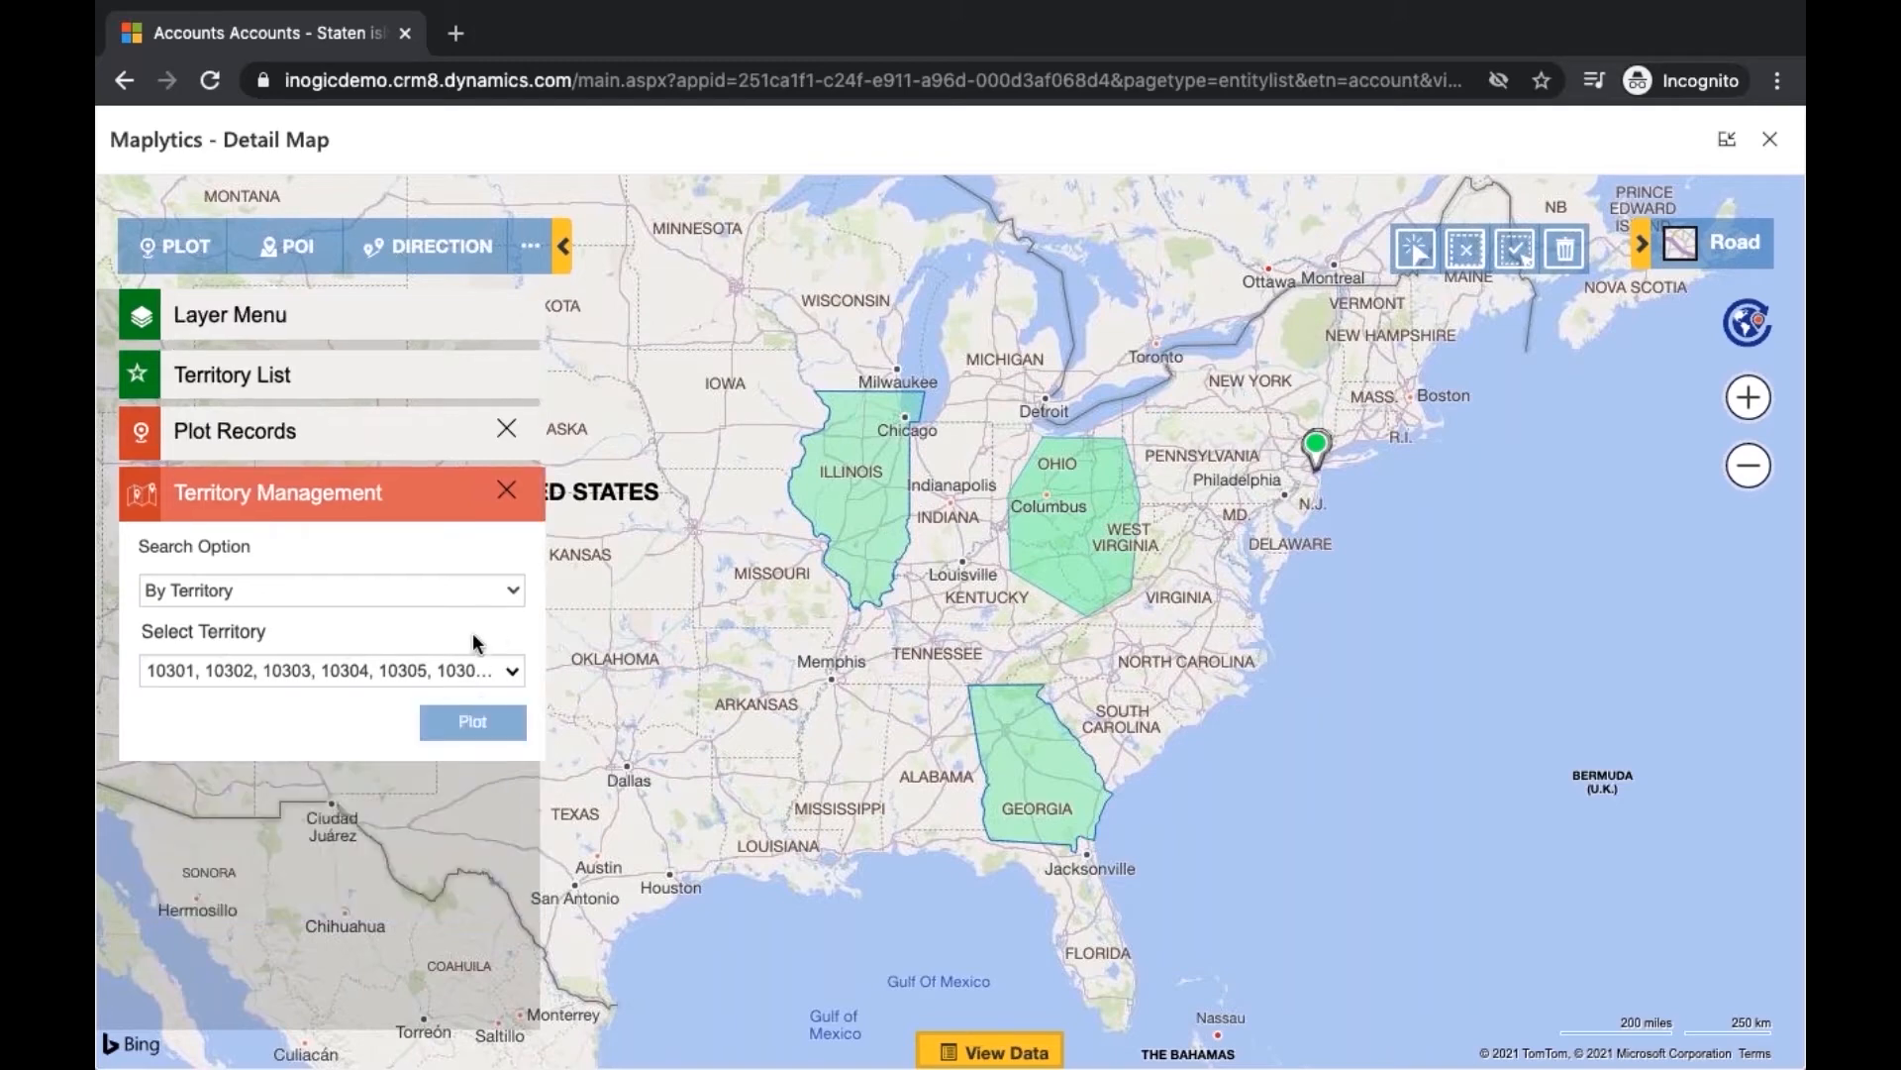
click(475, 722)
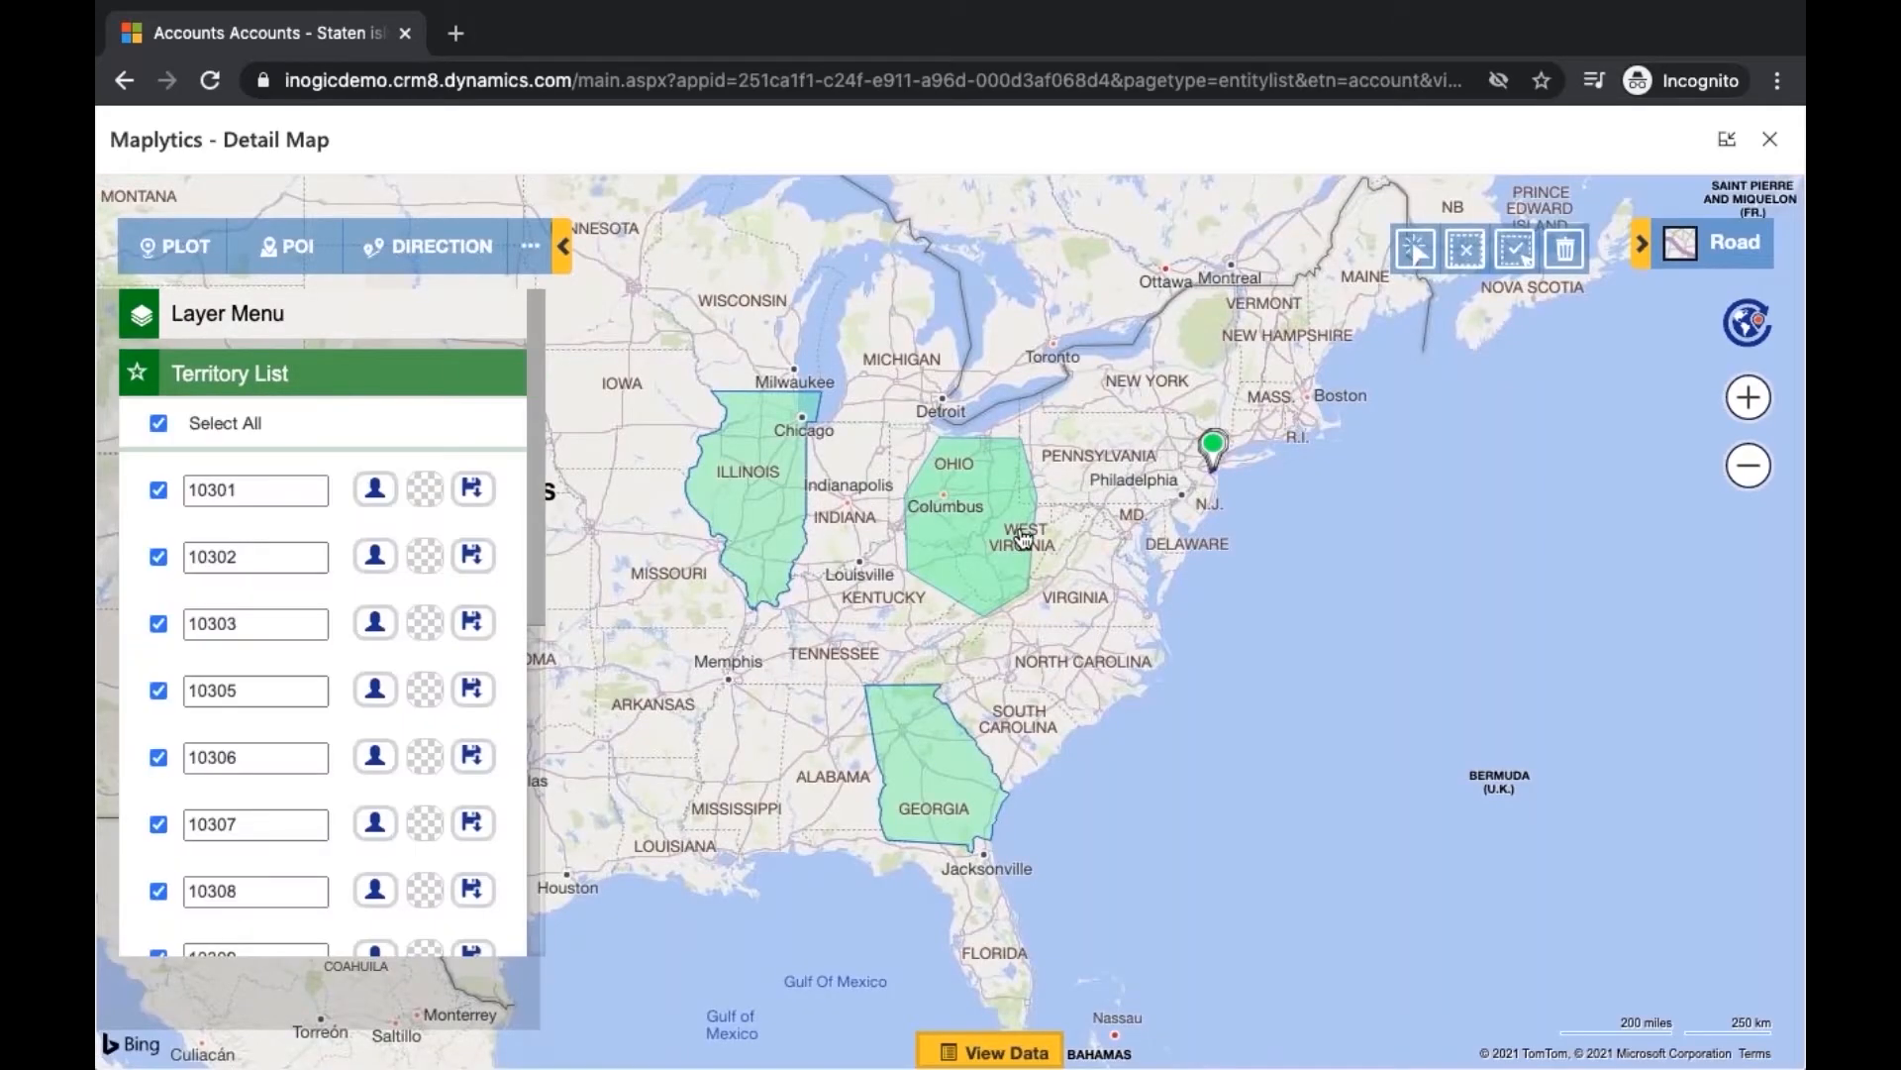
Hide the Region Layer and Territory Layer of the Territory Management Layers over Staten Island
mouse_move(1223, 484)
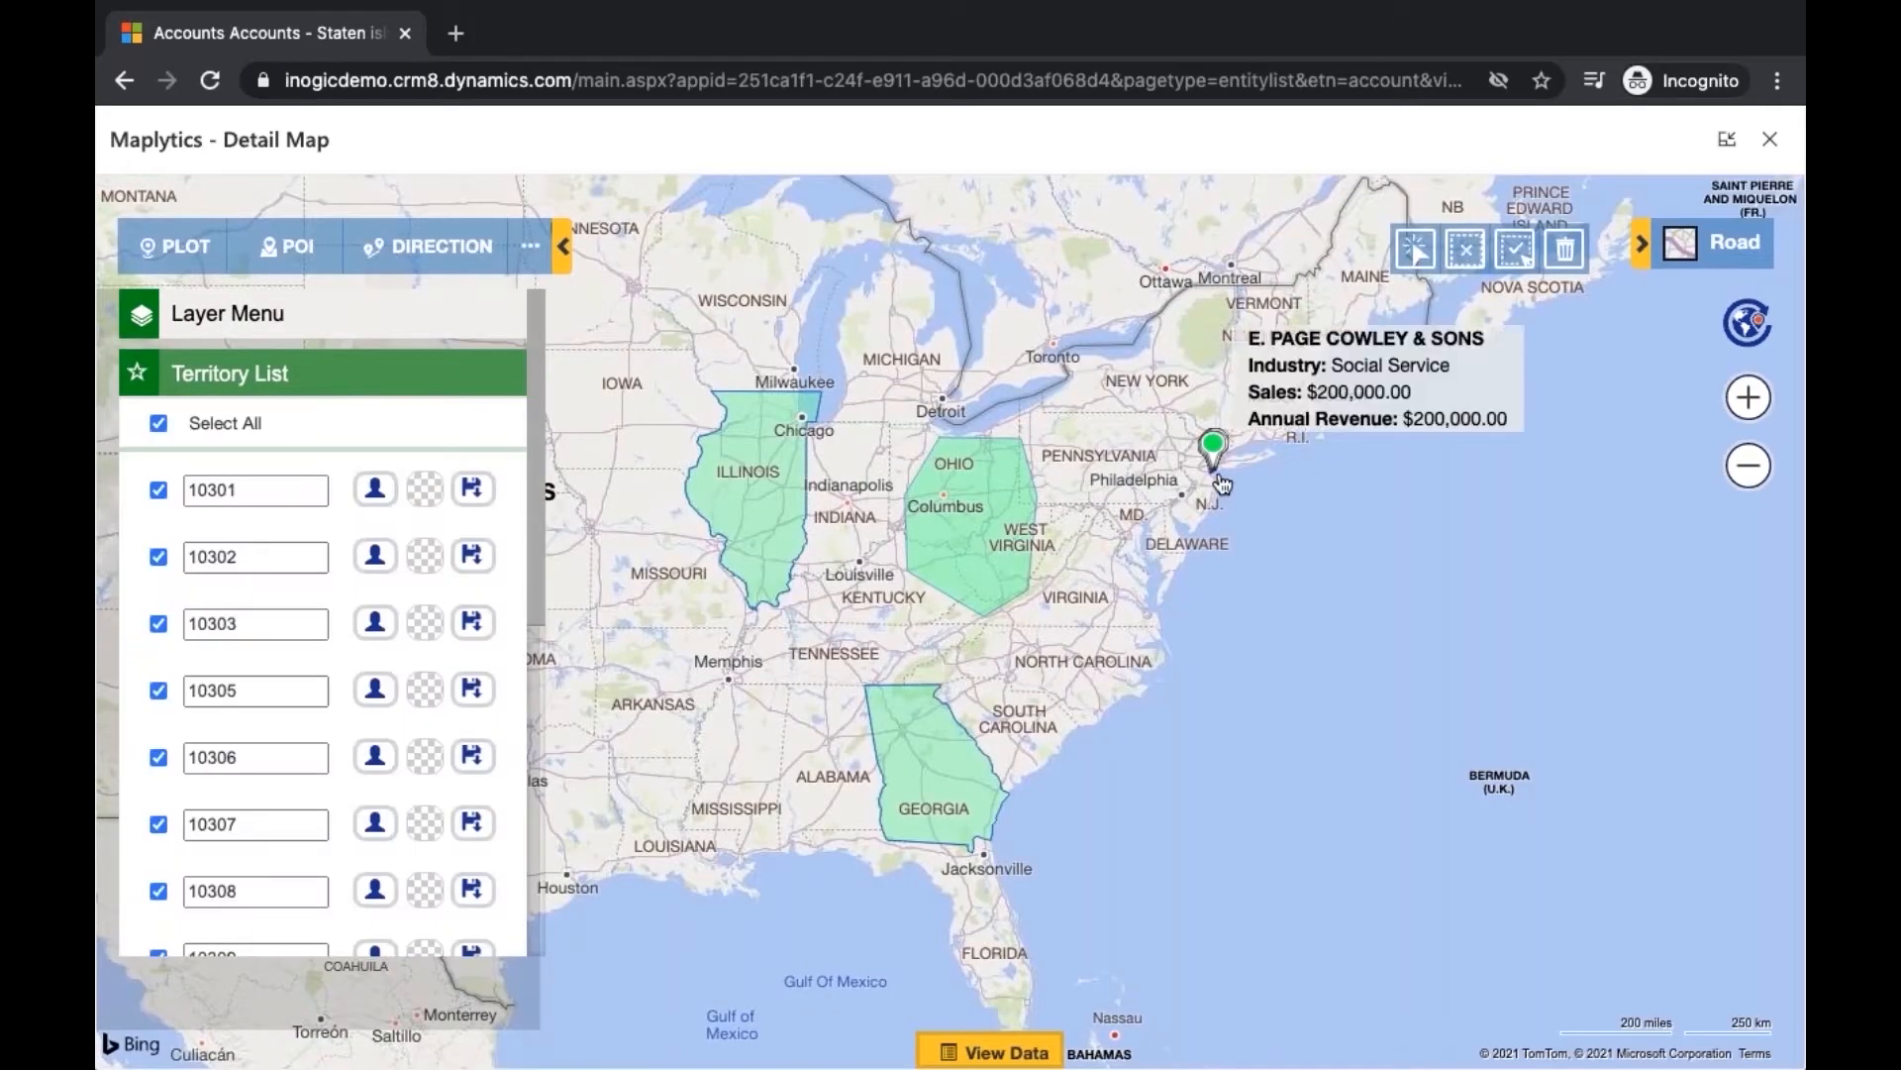
scroll(1223, 483, up, 5)
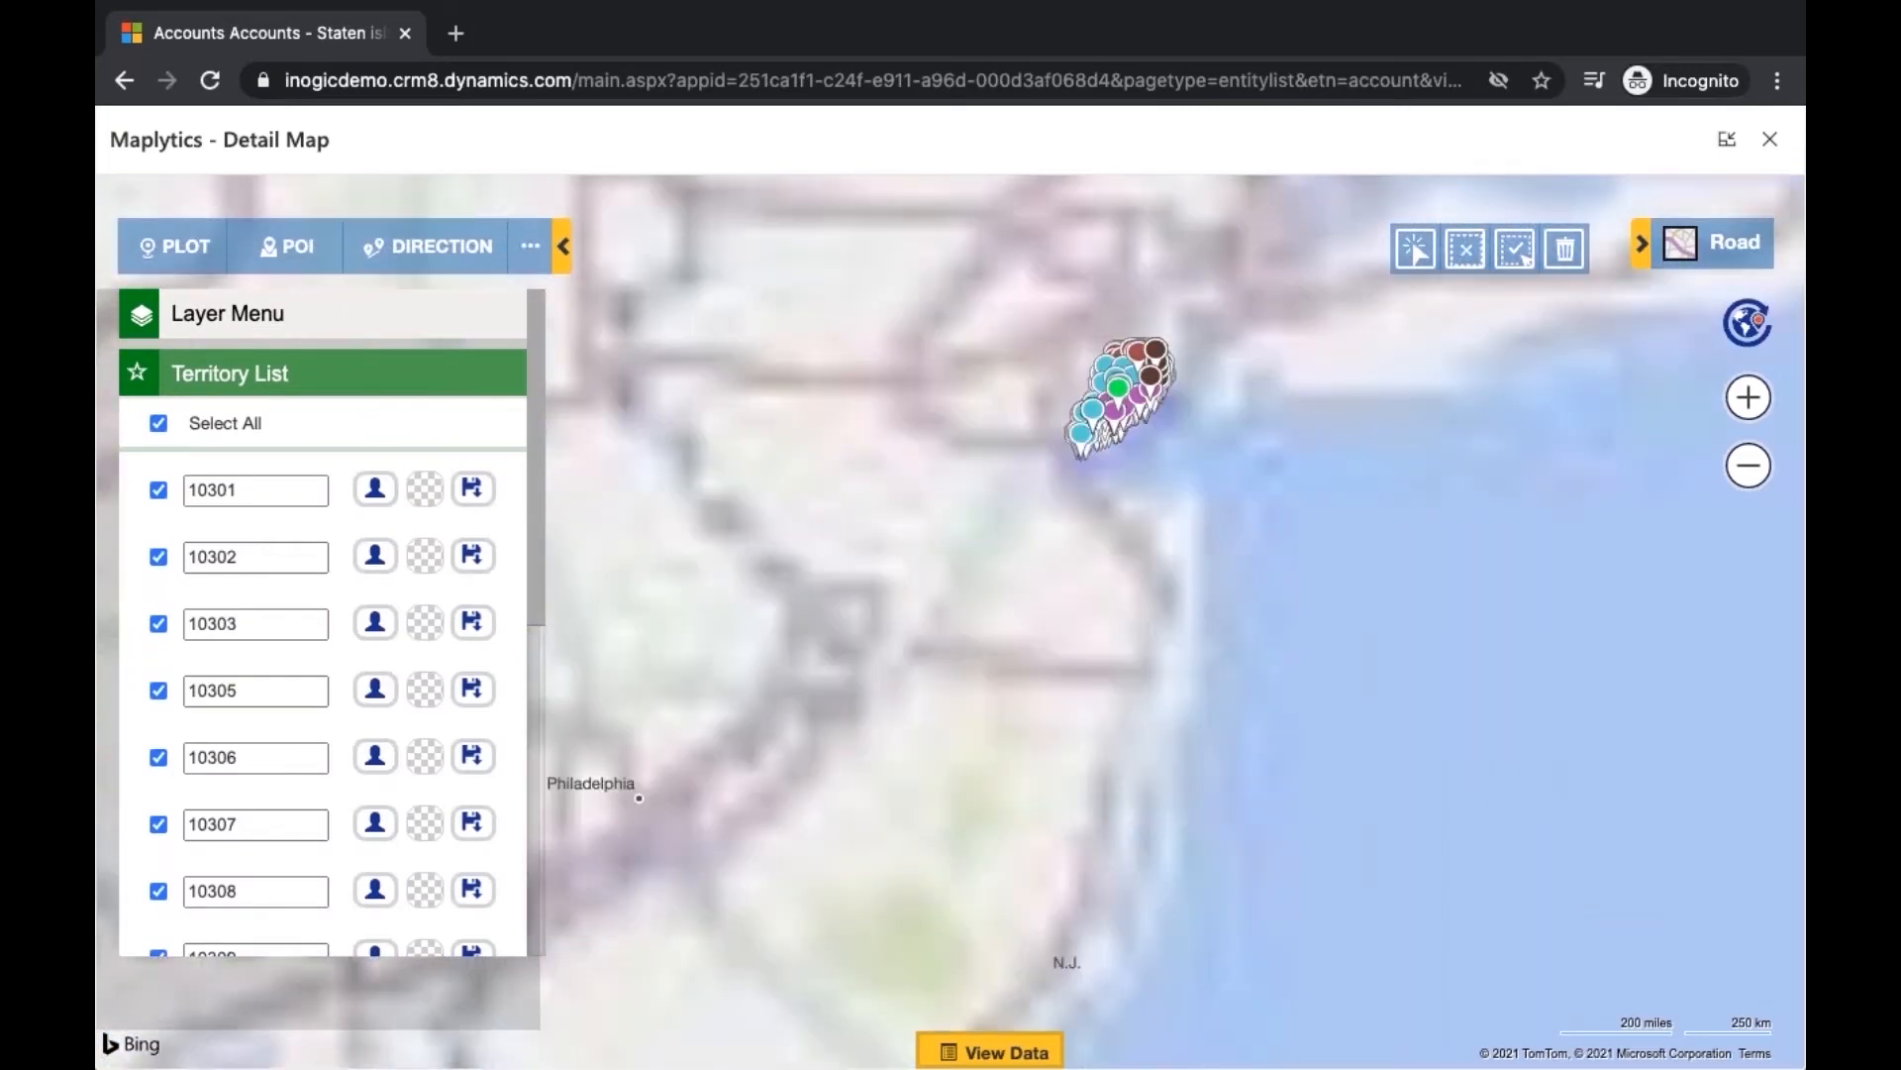
scroll(1116, 471, up, 4)
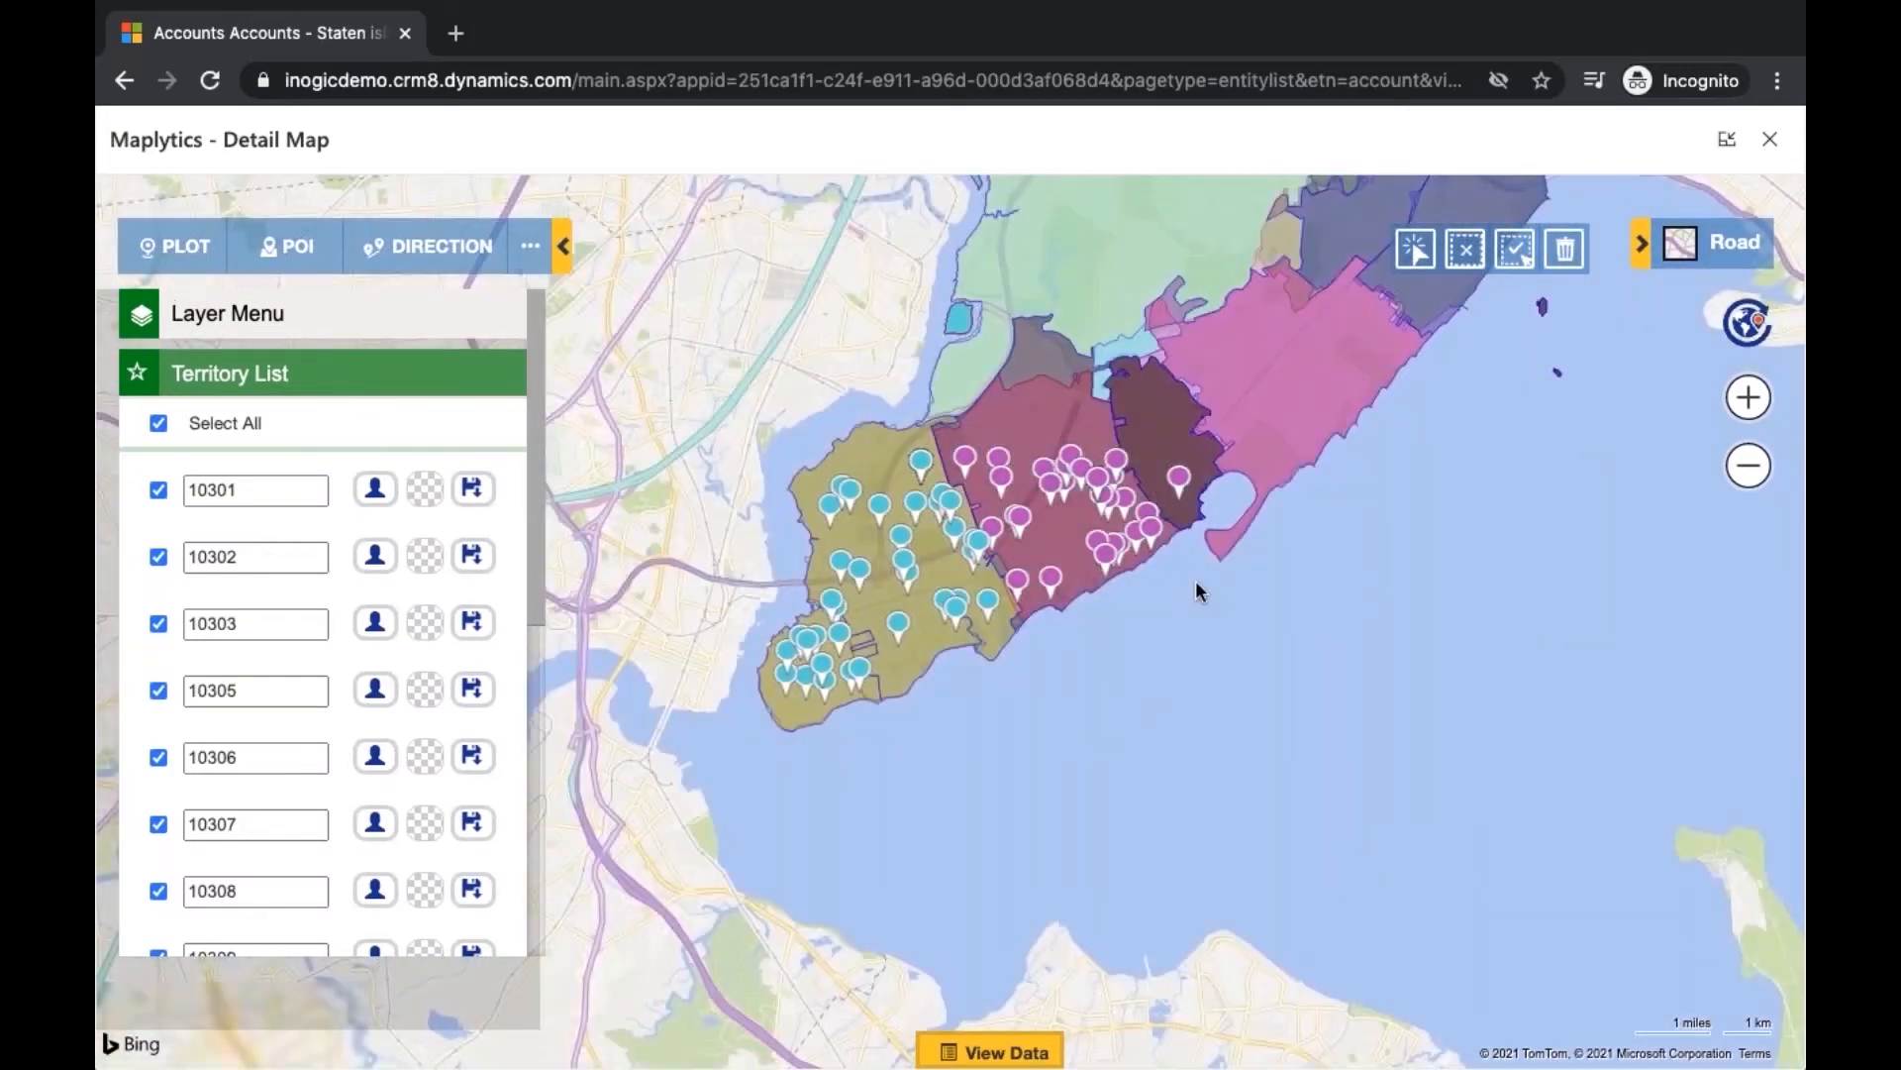
drag(1196, 580, 1137, 977)
click(386, 326)
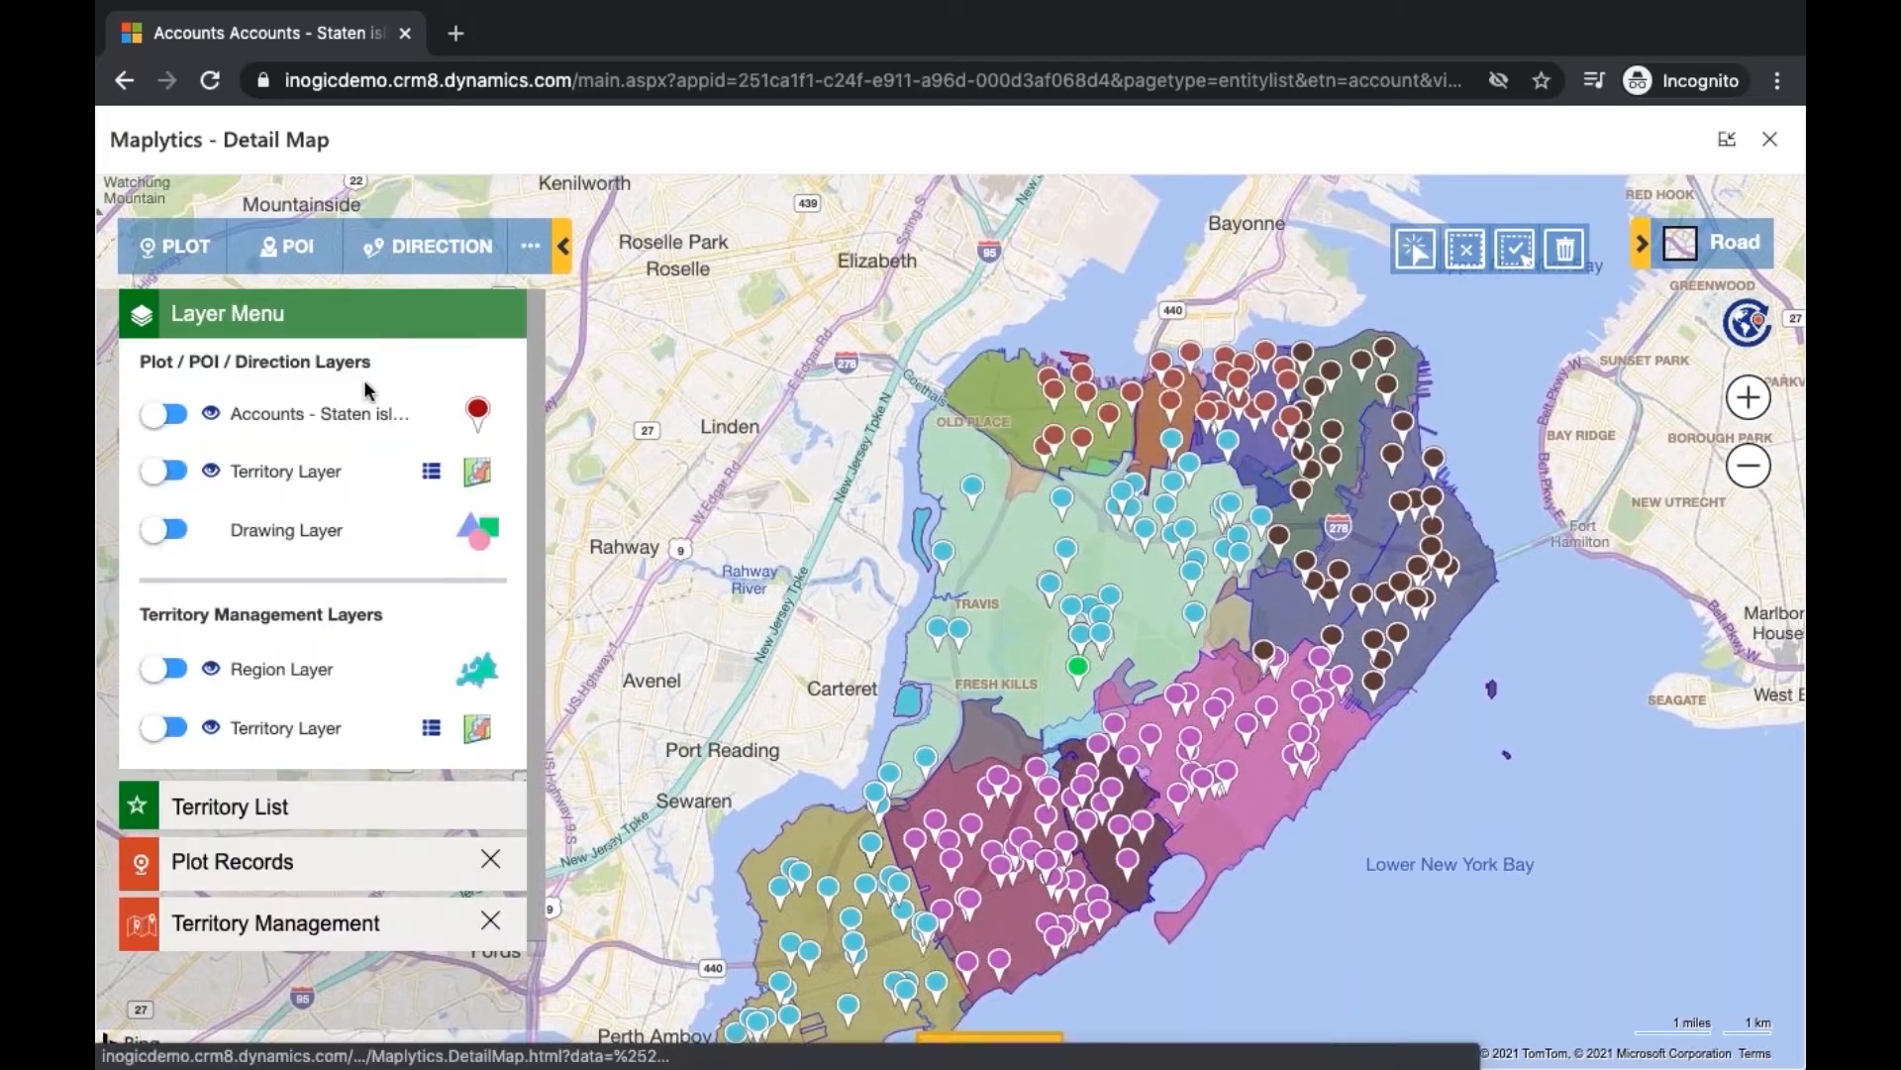
click(174, 670)
click(176, 730)
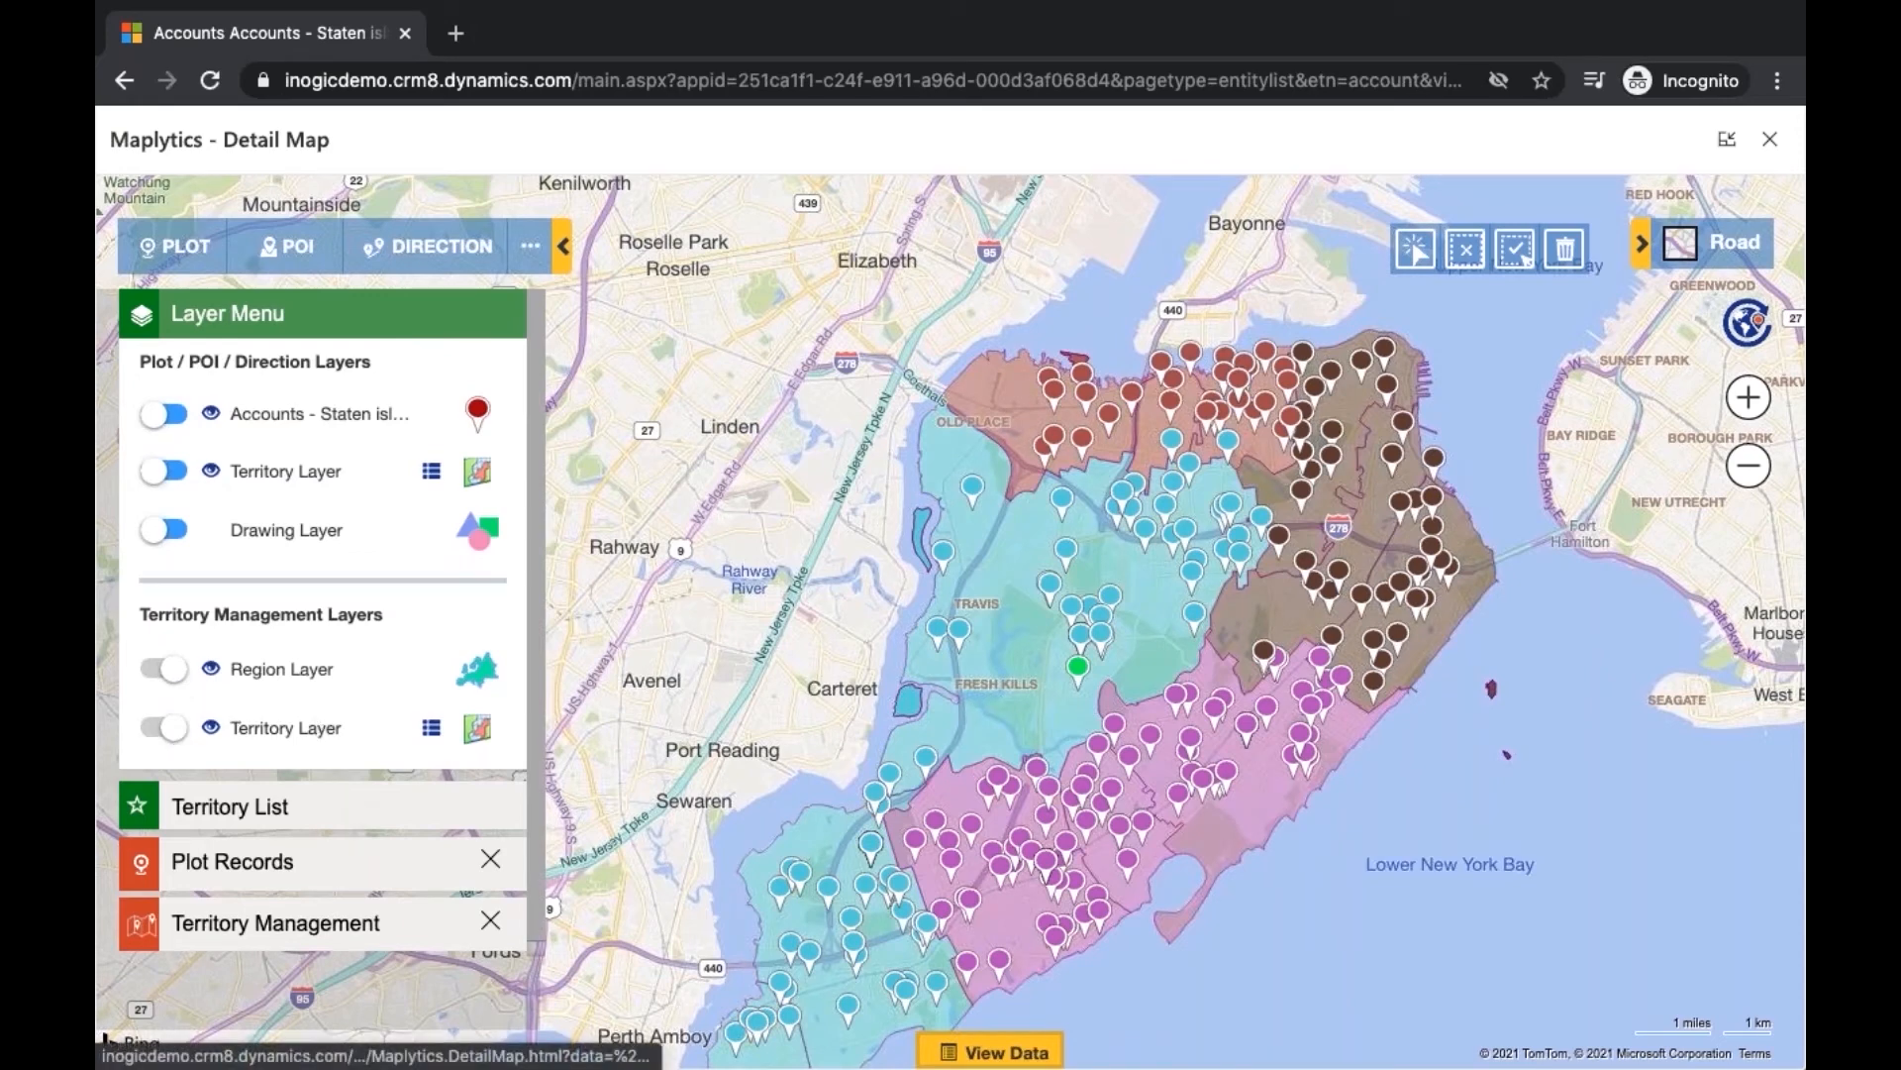
Turn the Territory Layer of the Plot / POI / Direction Layers off and back on
click(230, 806)
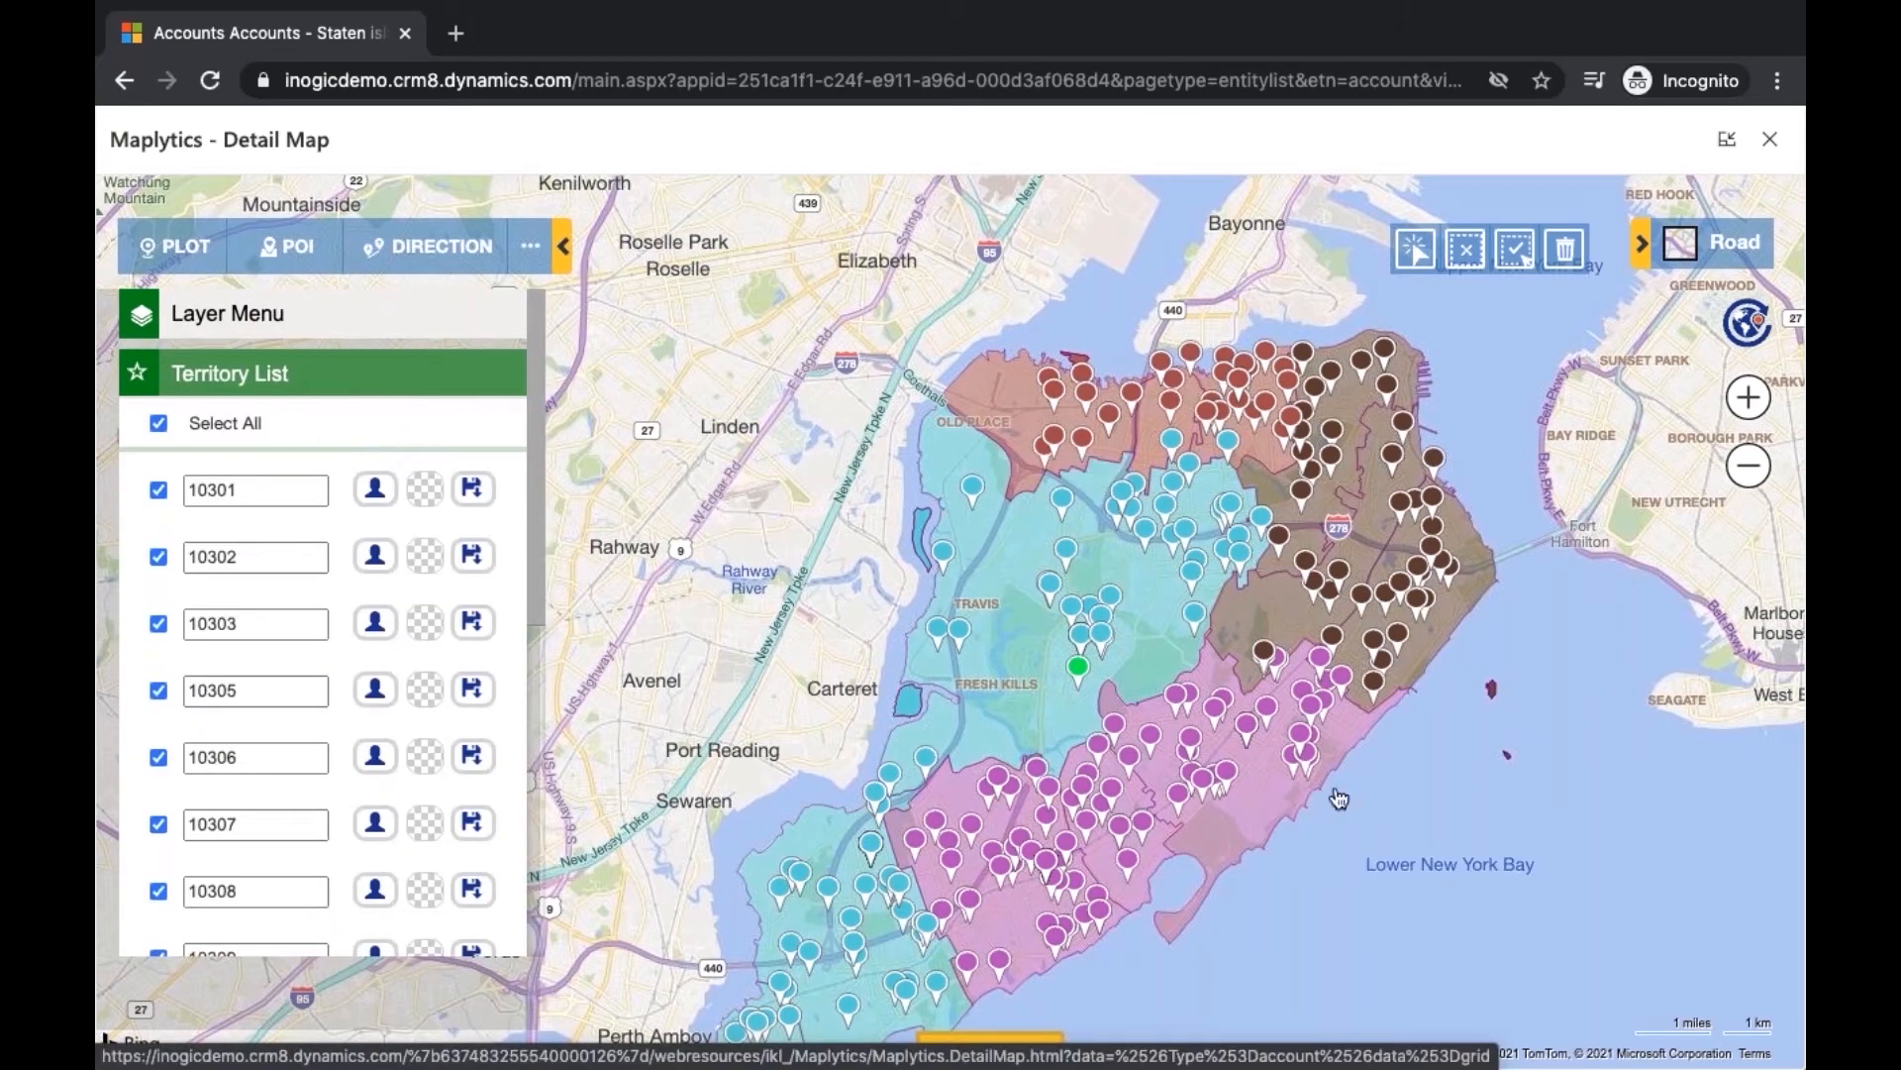
drag(1325, 734, 1293, 686)
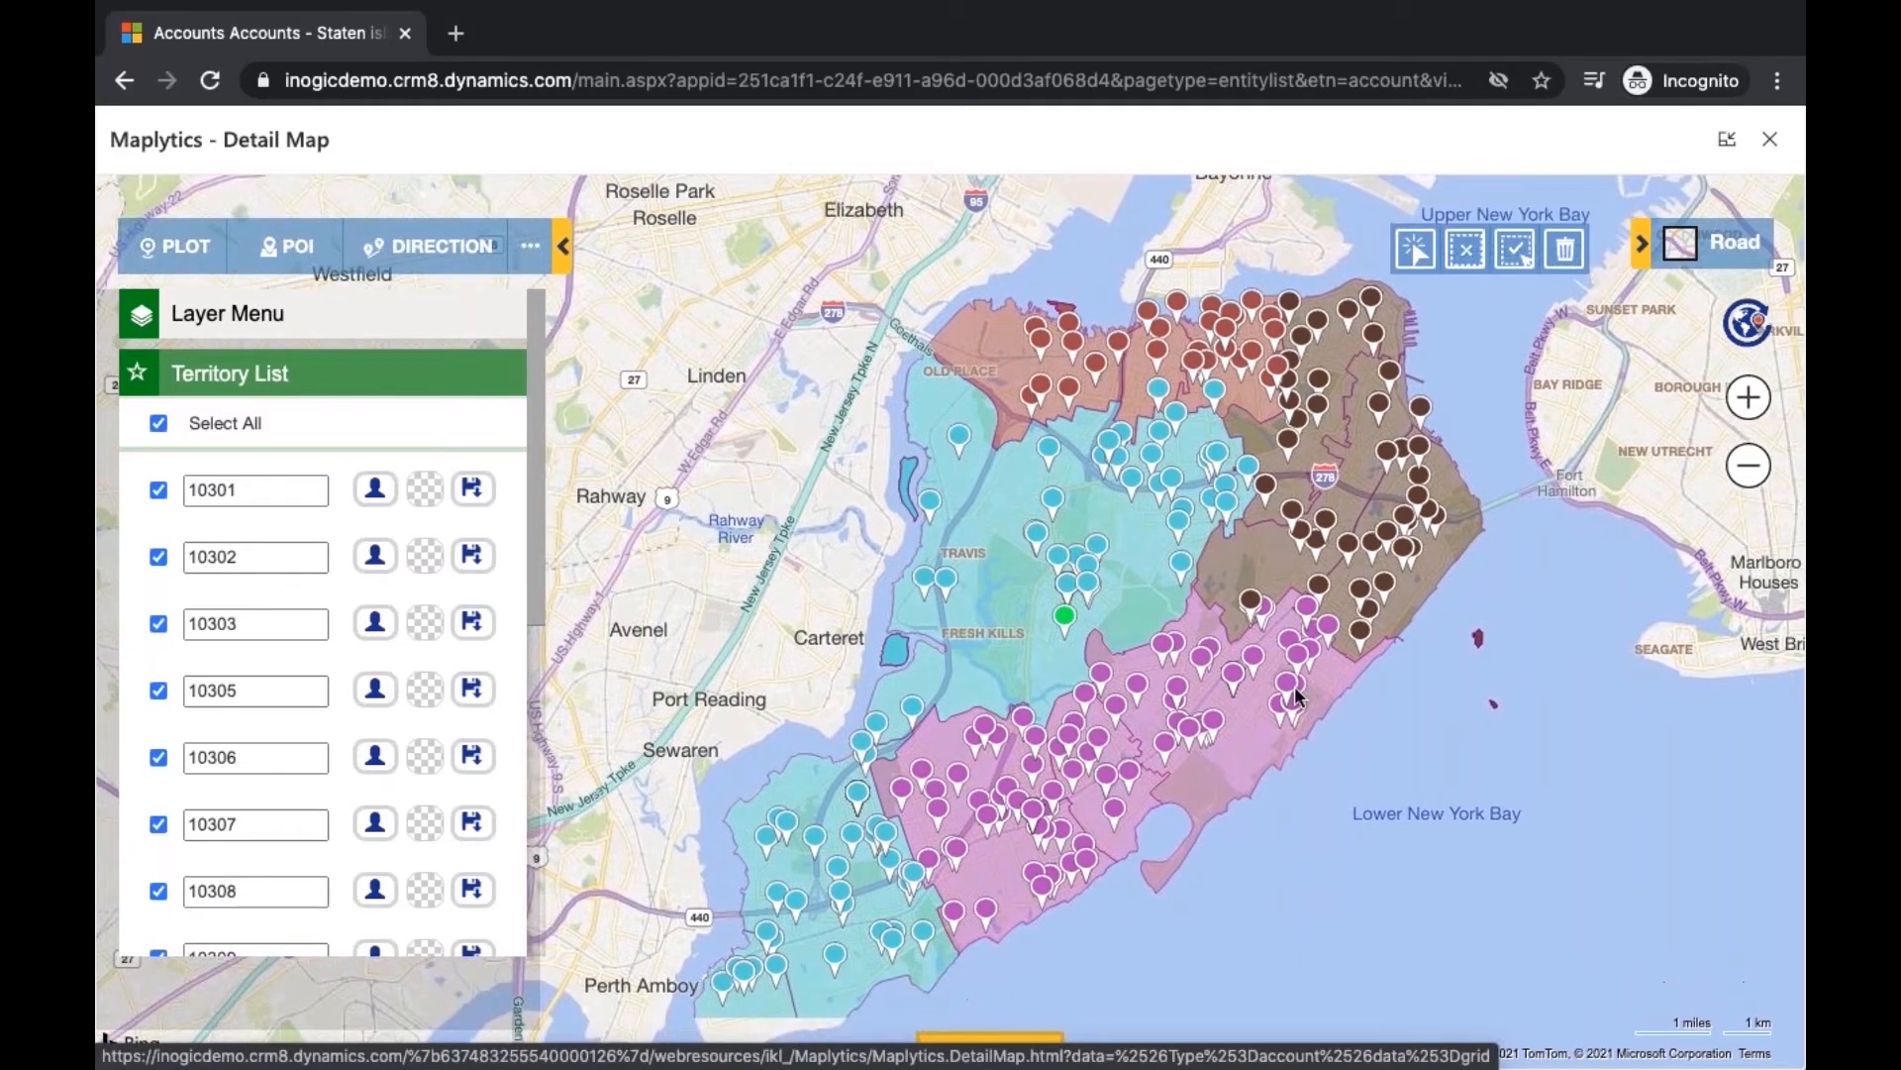
click(333, 336)
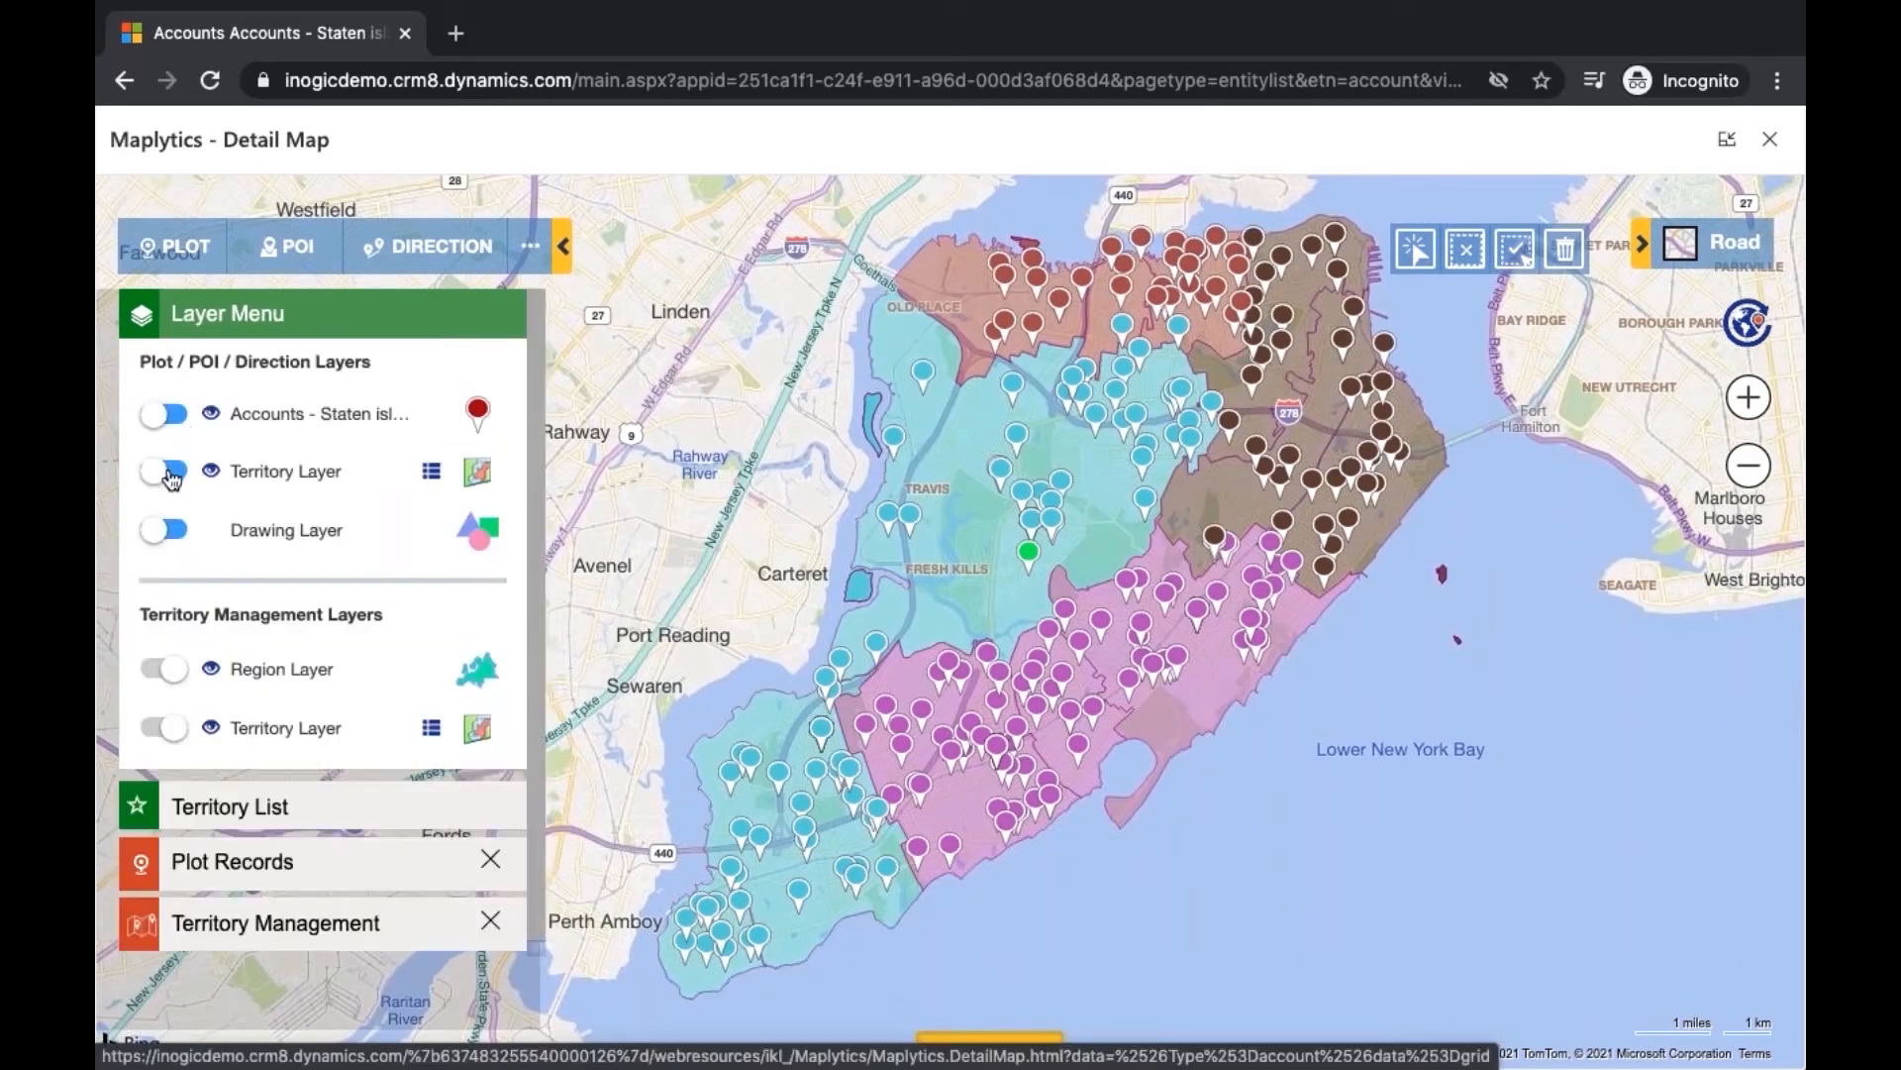
click(171, 475)
click(171, 476)
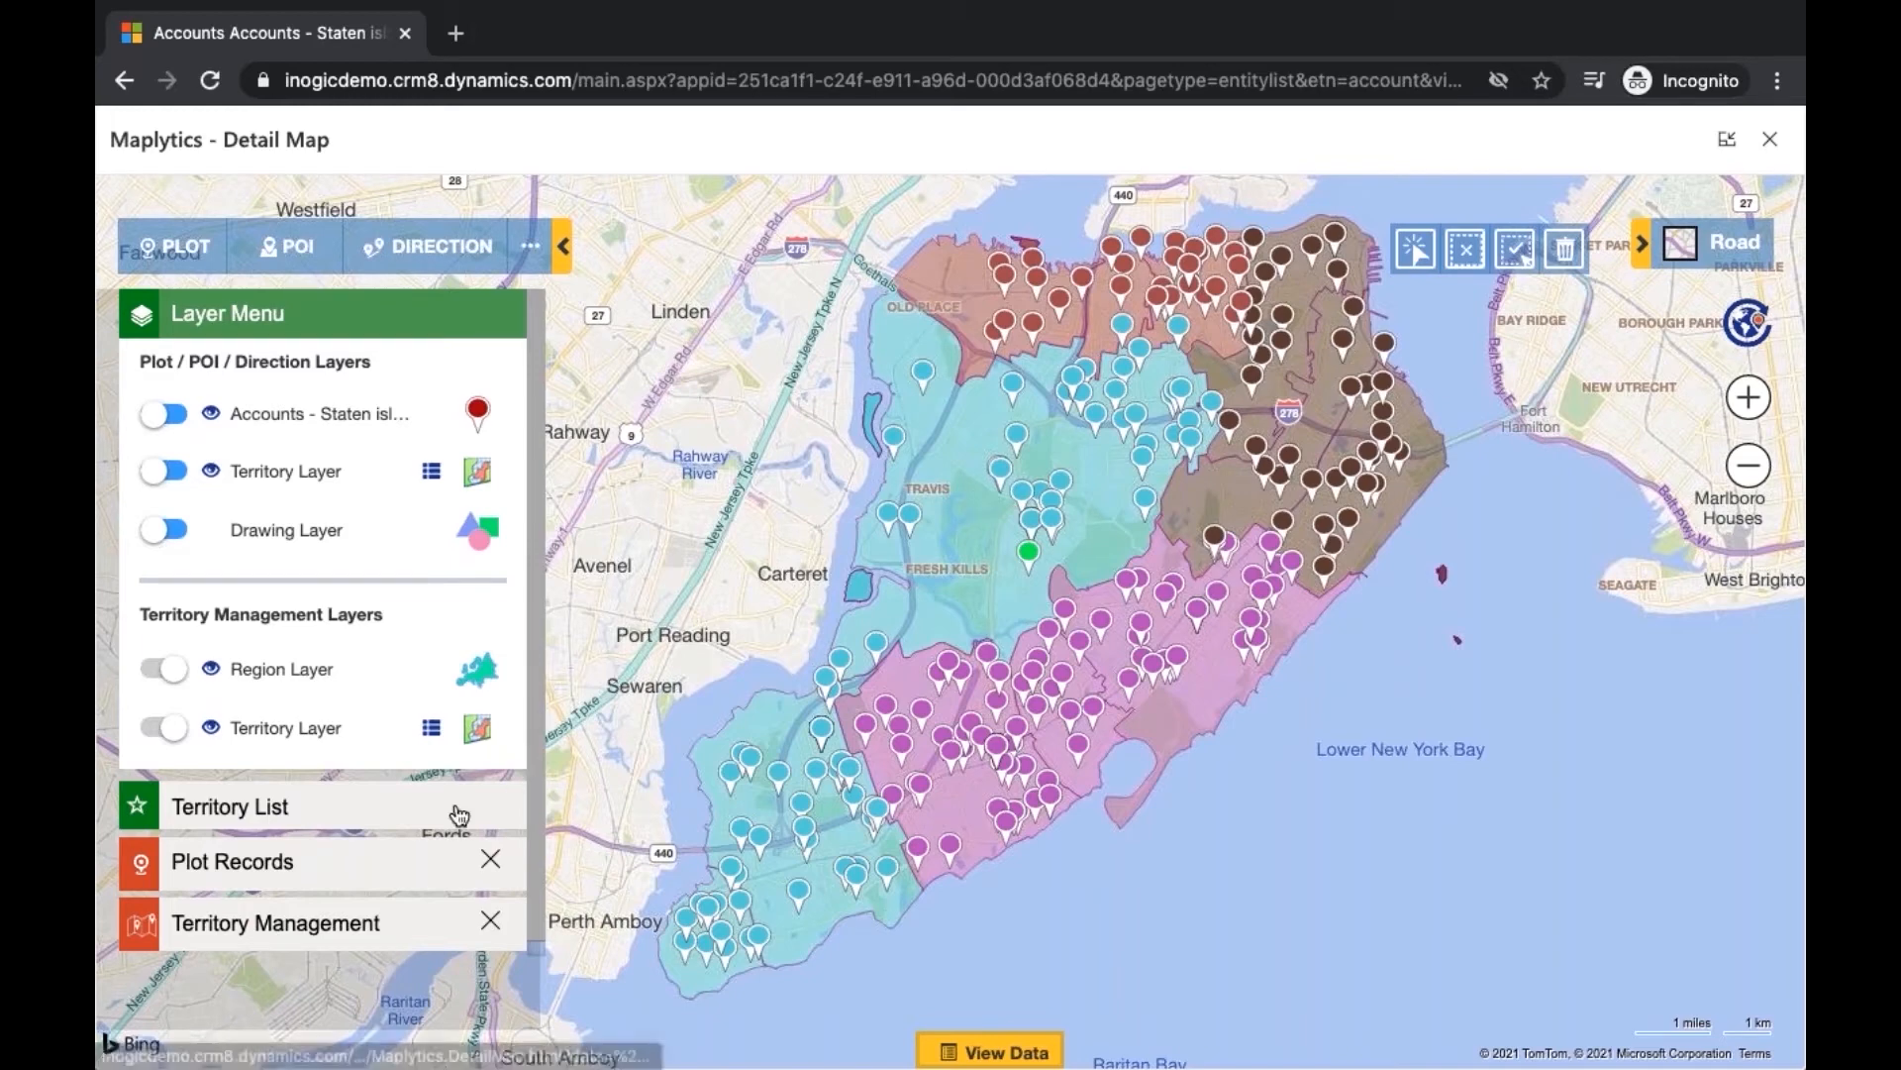
Select the region spanning central and northeastern Staten Island on the map and move it to the existing territory 10303
click(230, 806)
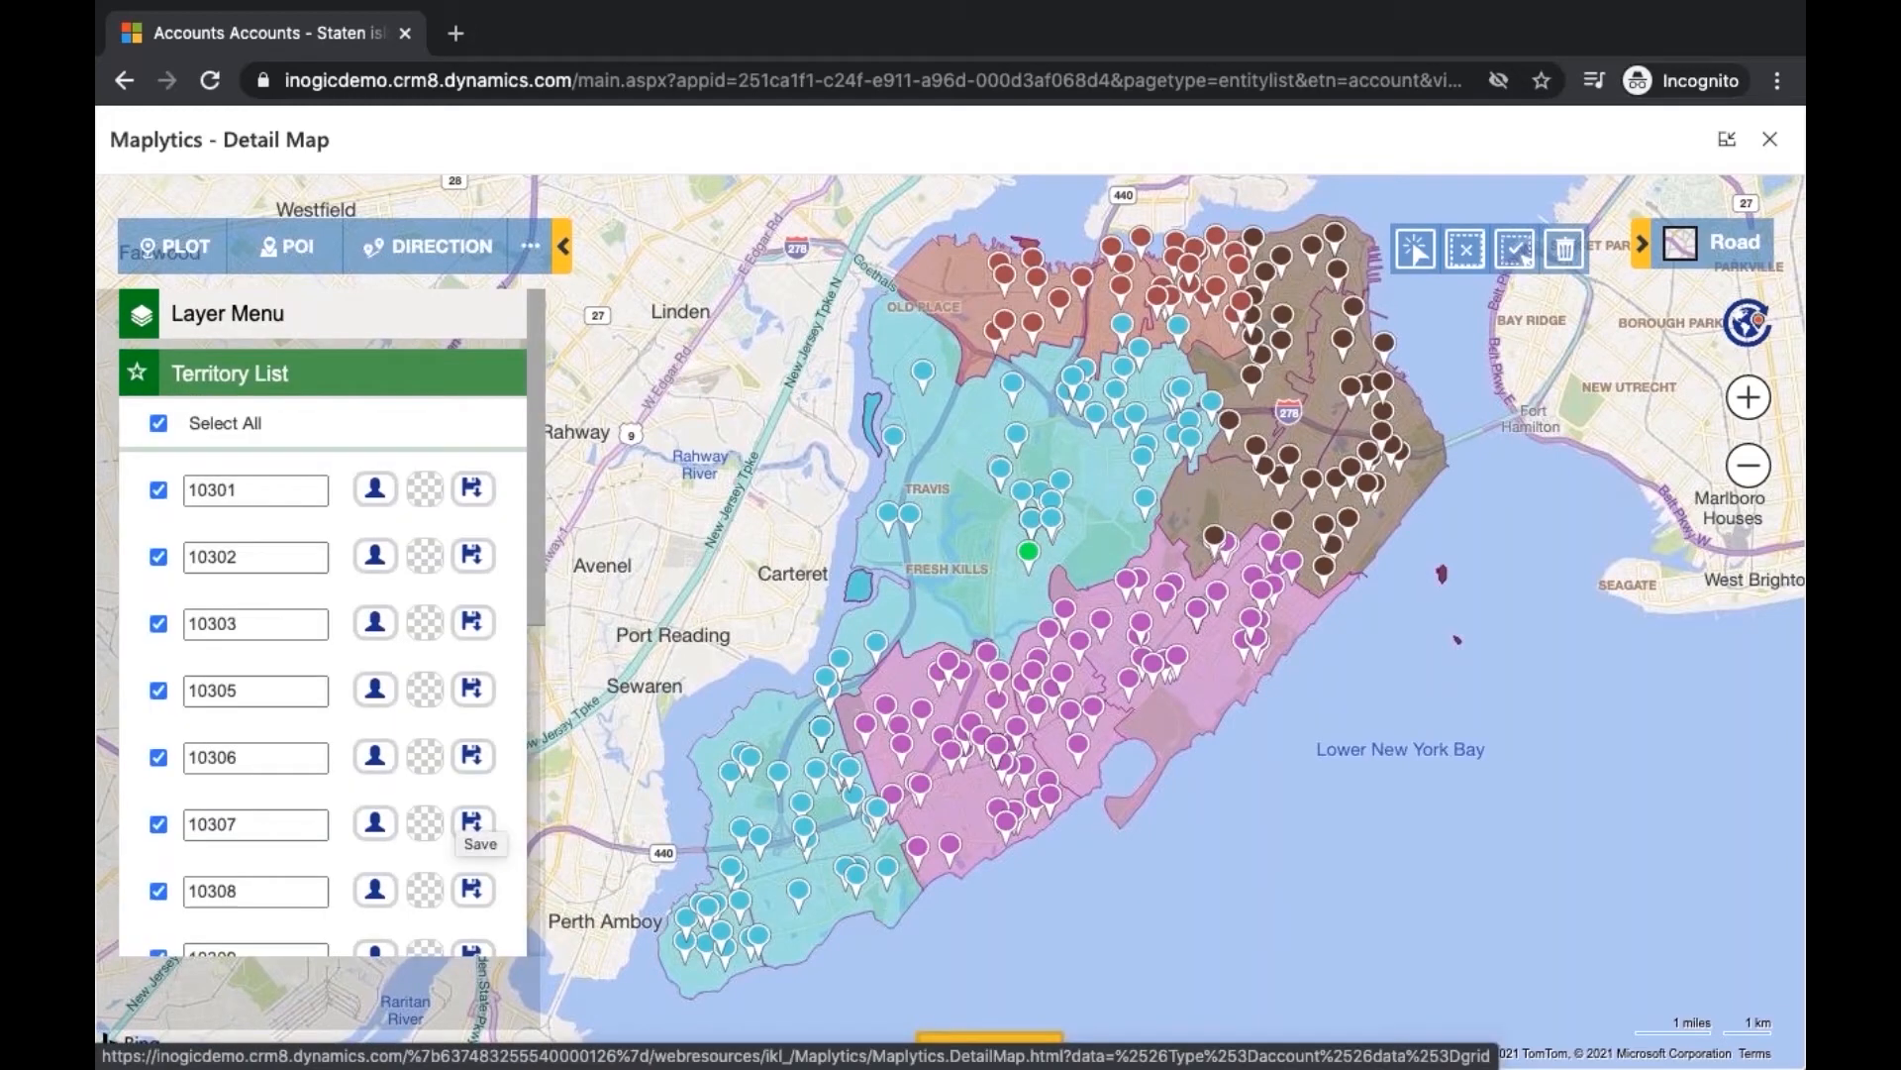
click(1412, 261)
click(1228, 522)
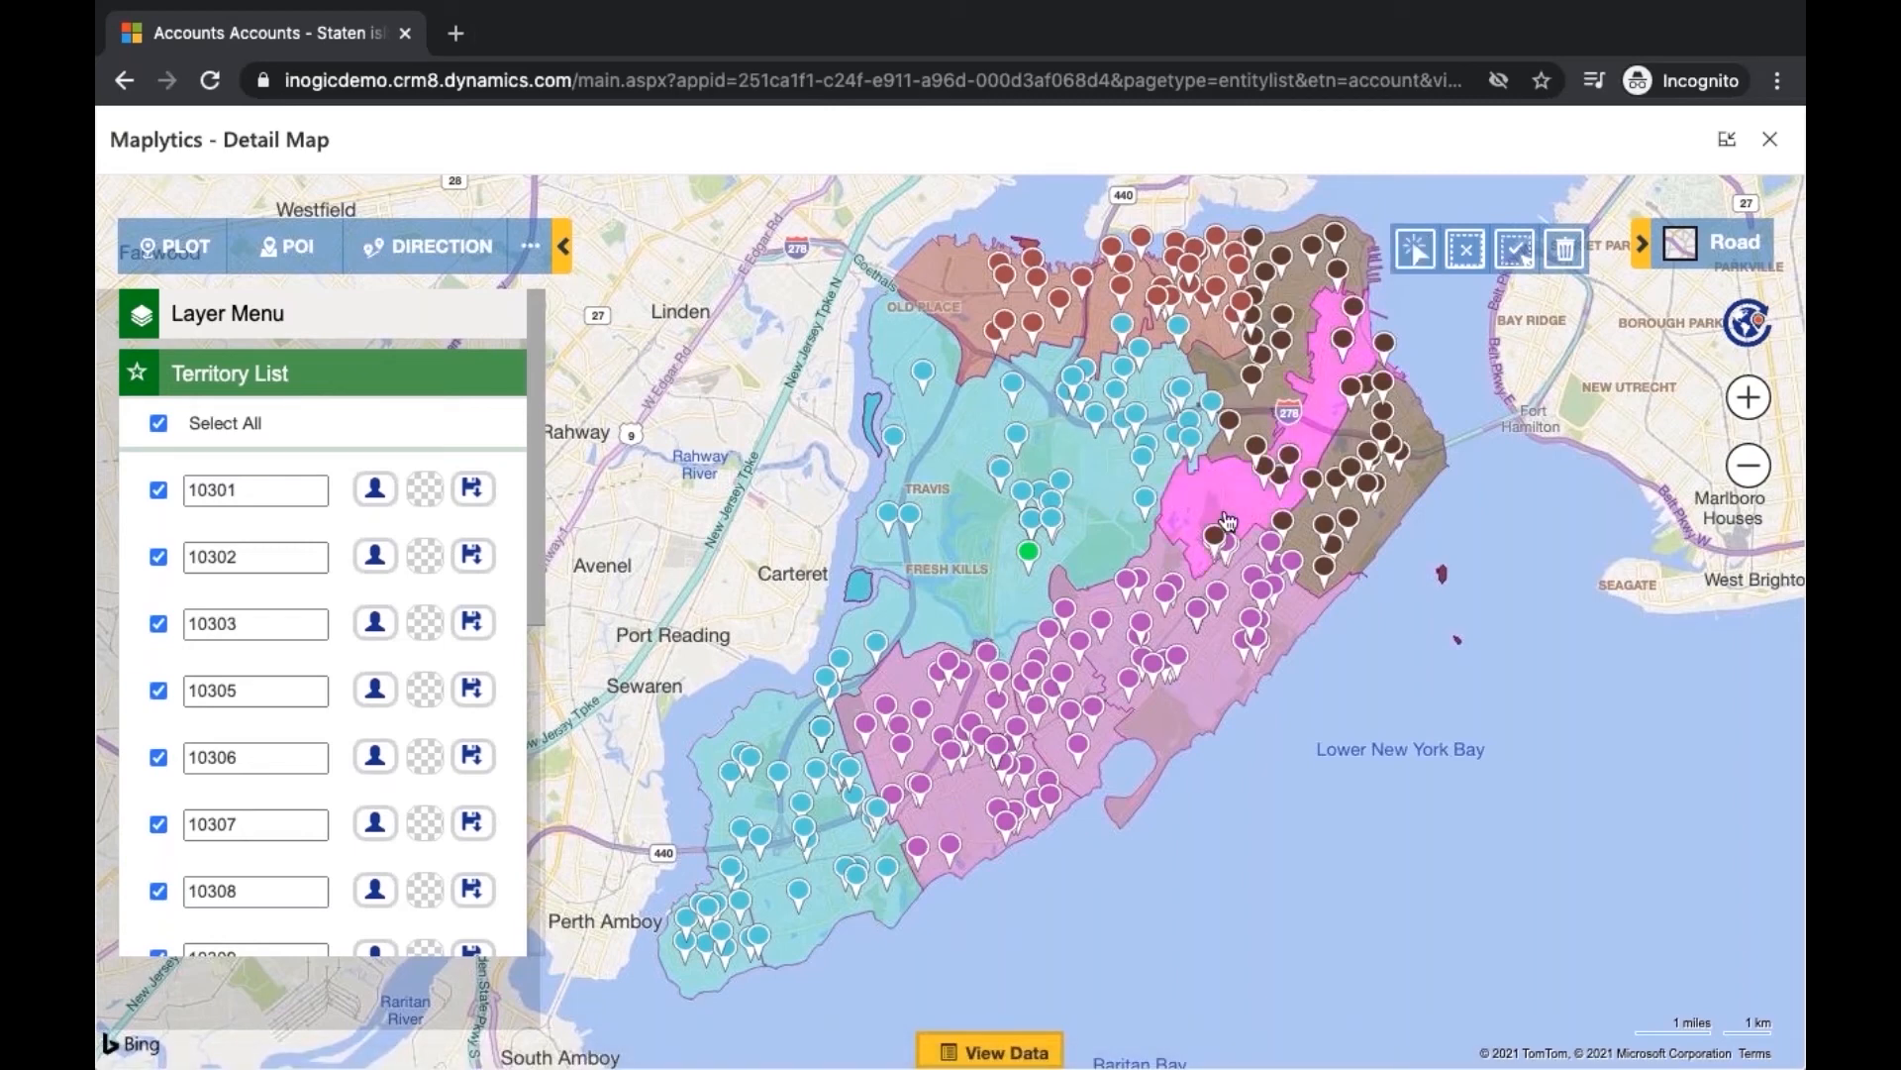
right_click(1240, 513)
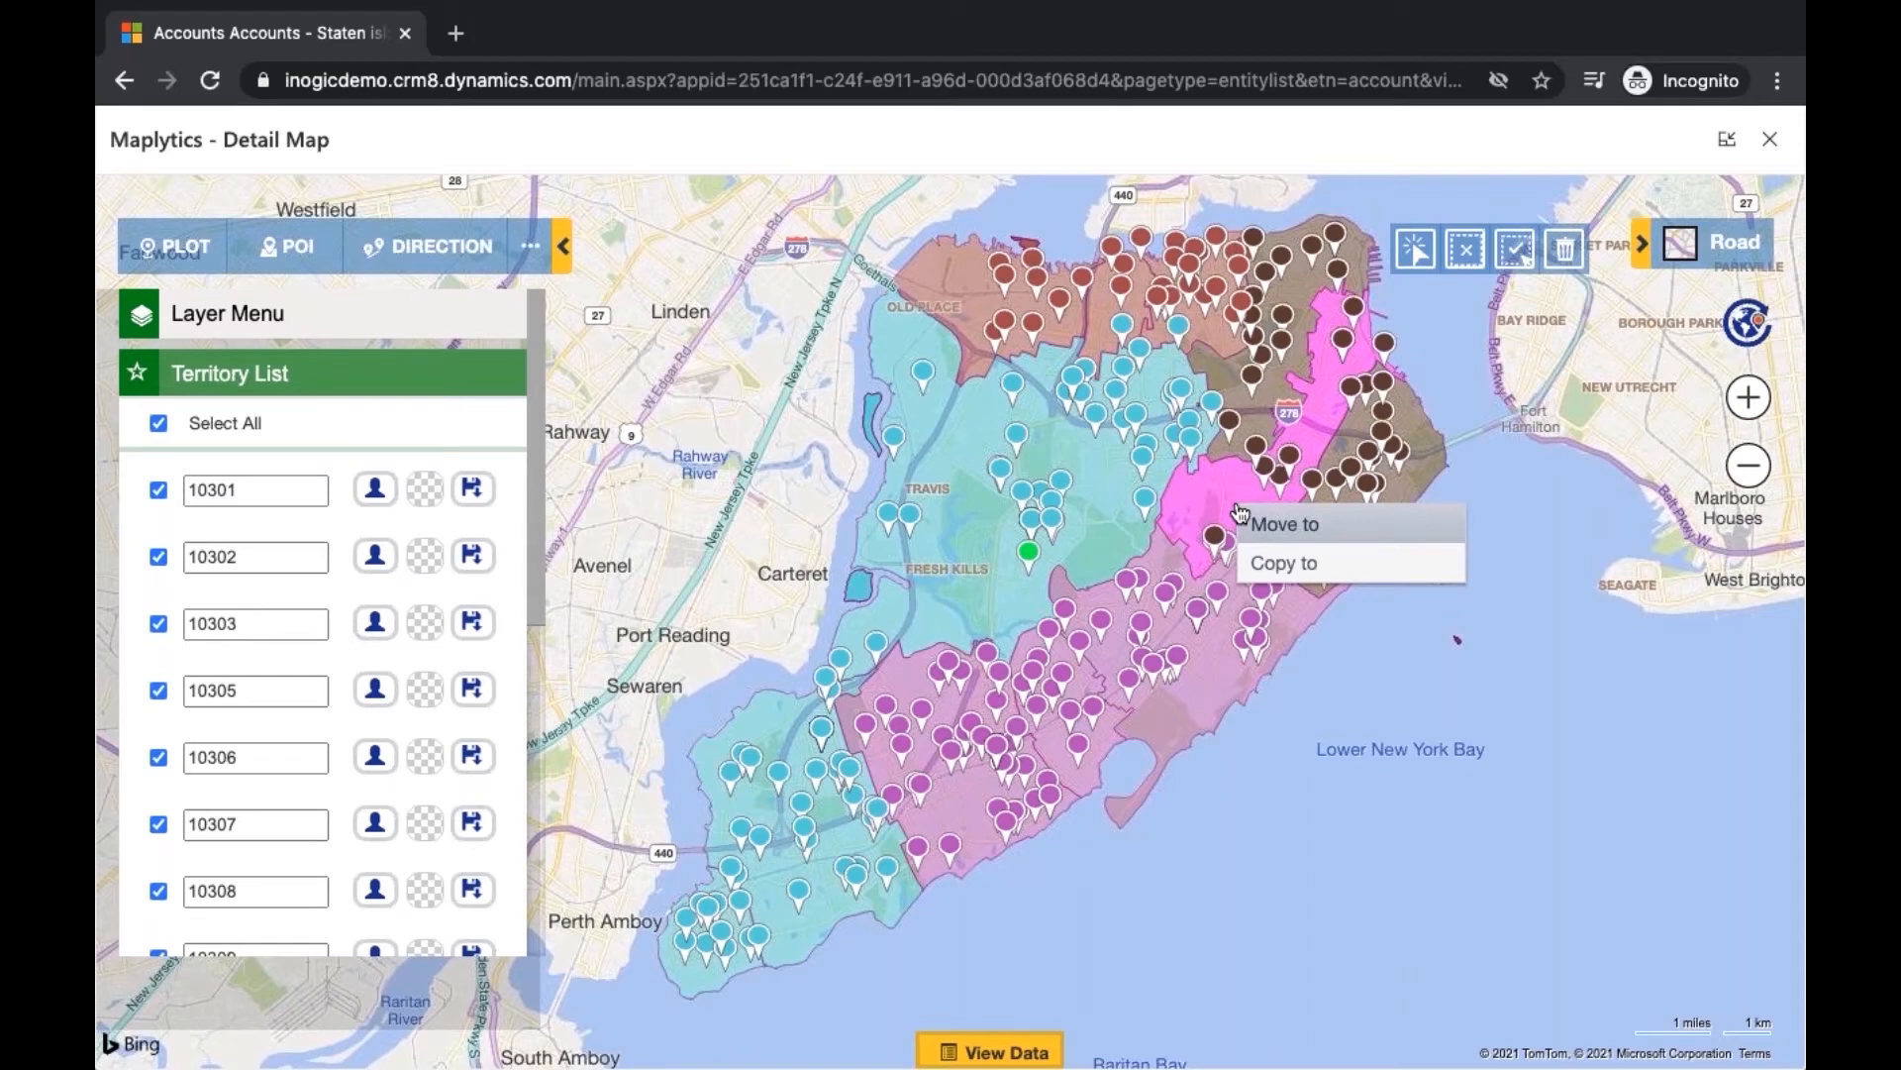
click(1305, 524)
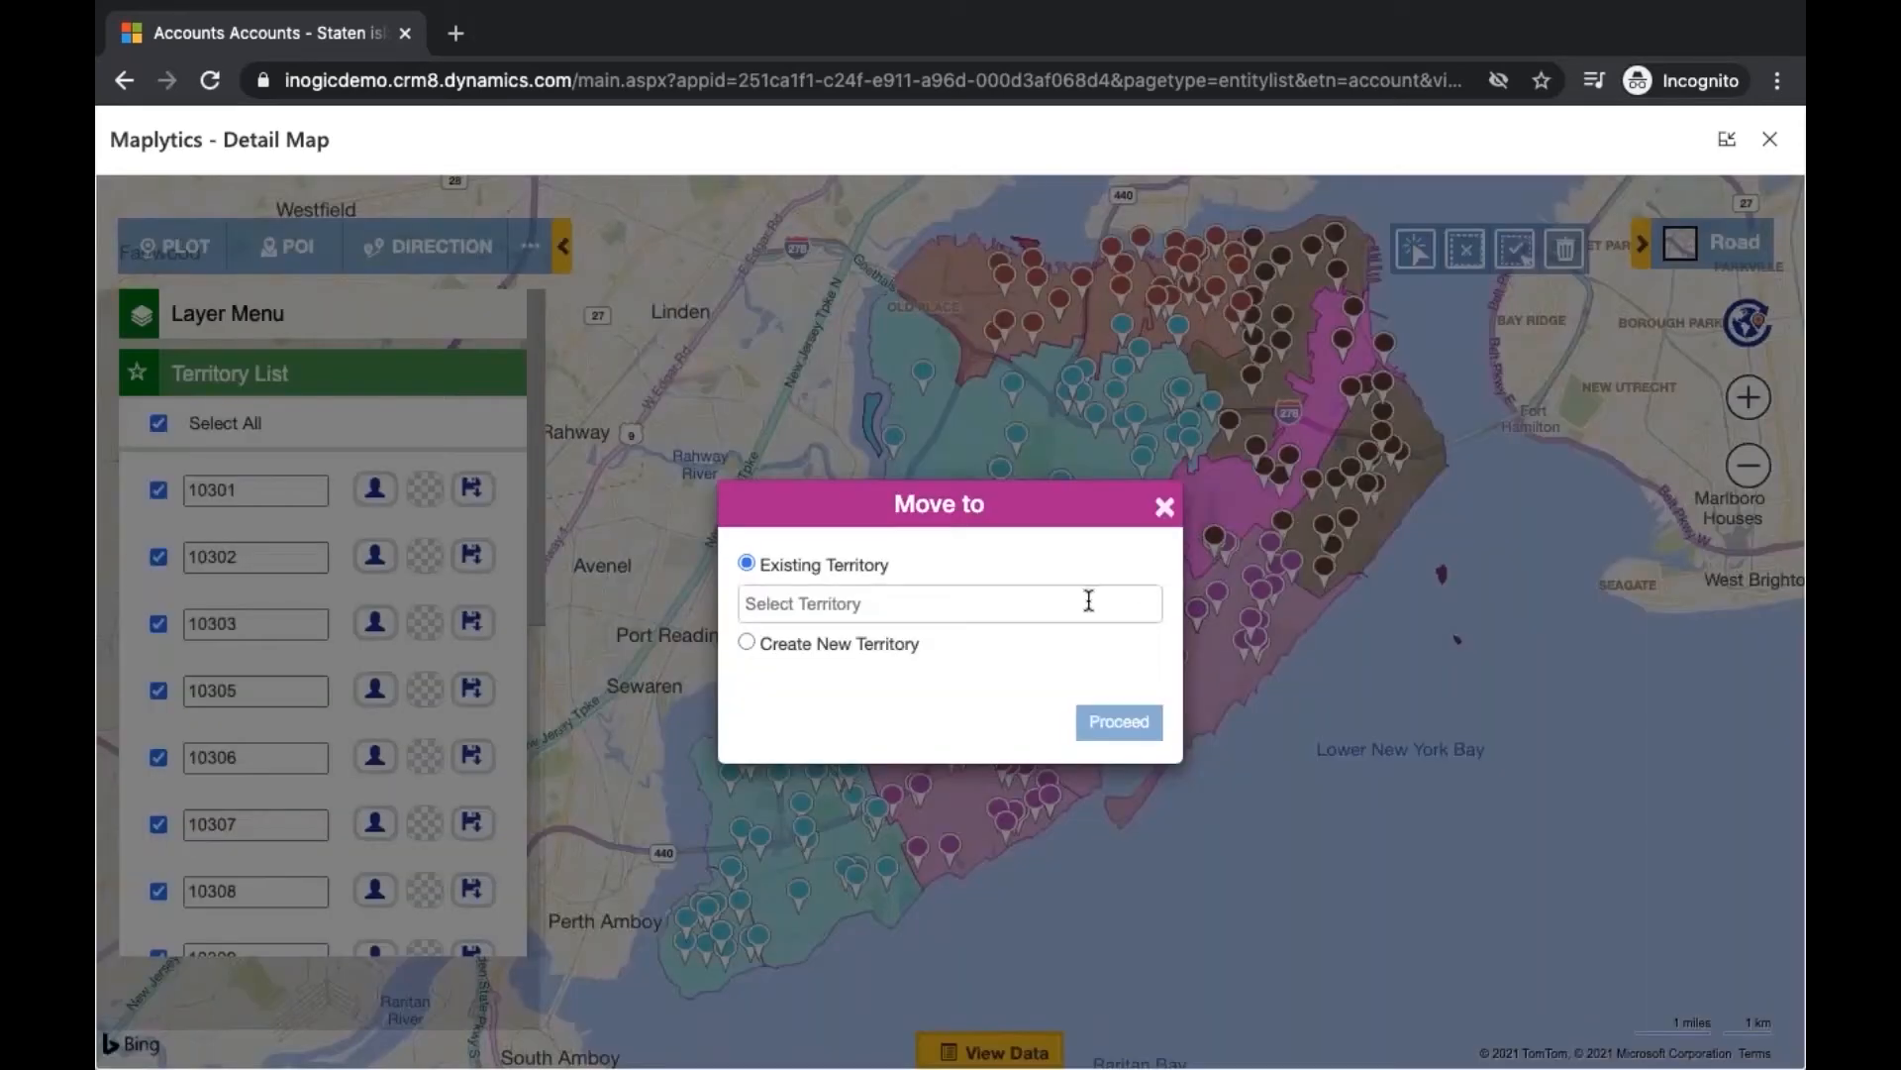
click(1088, 600)
text(103)
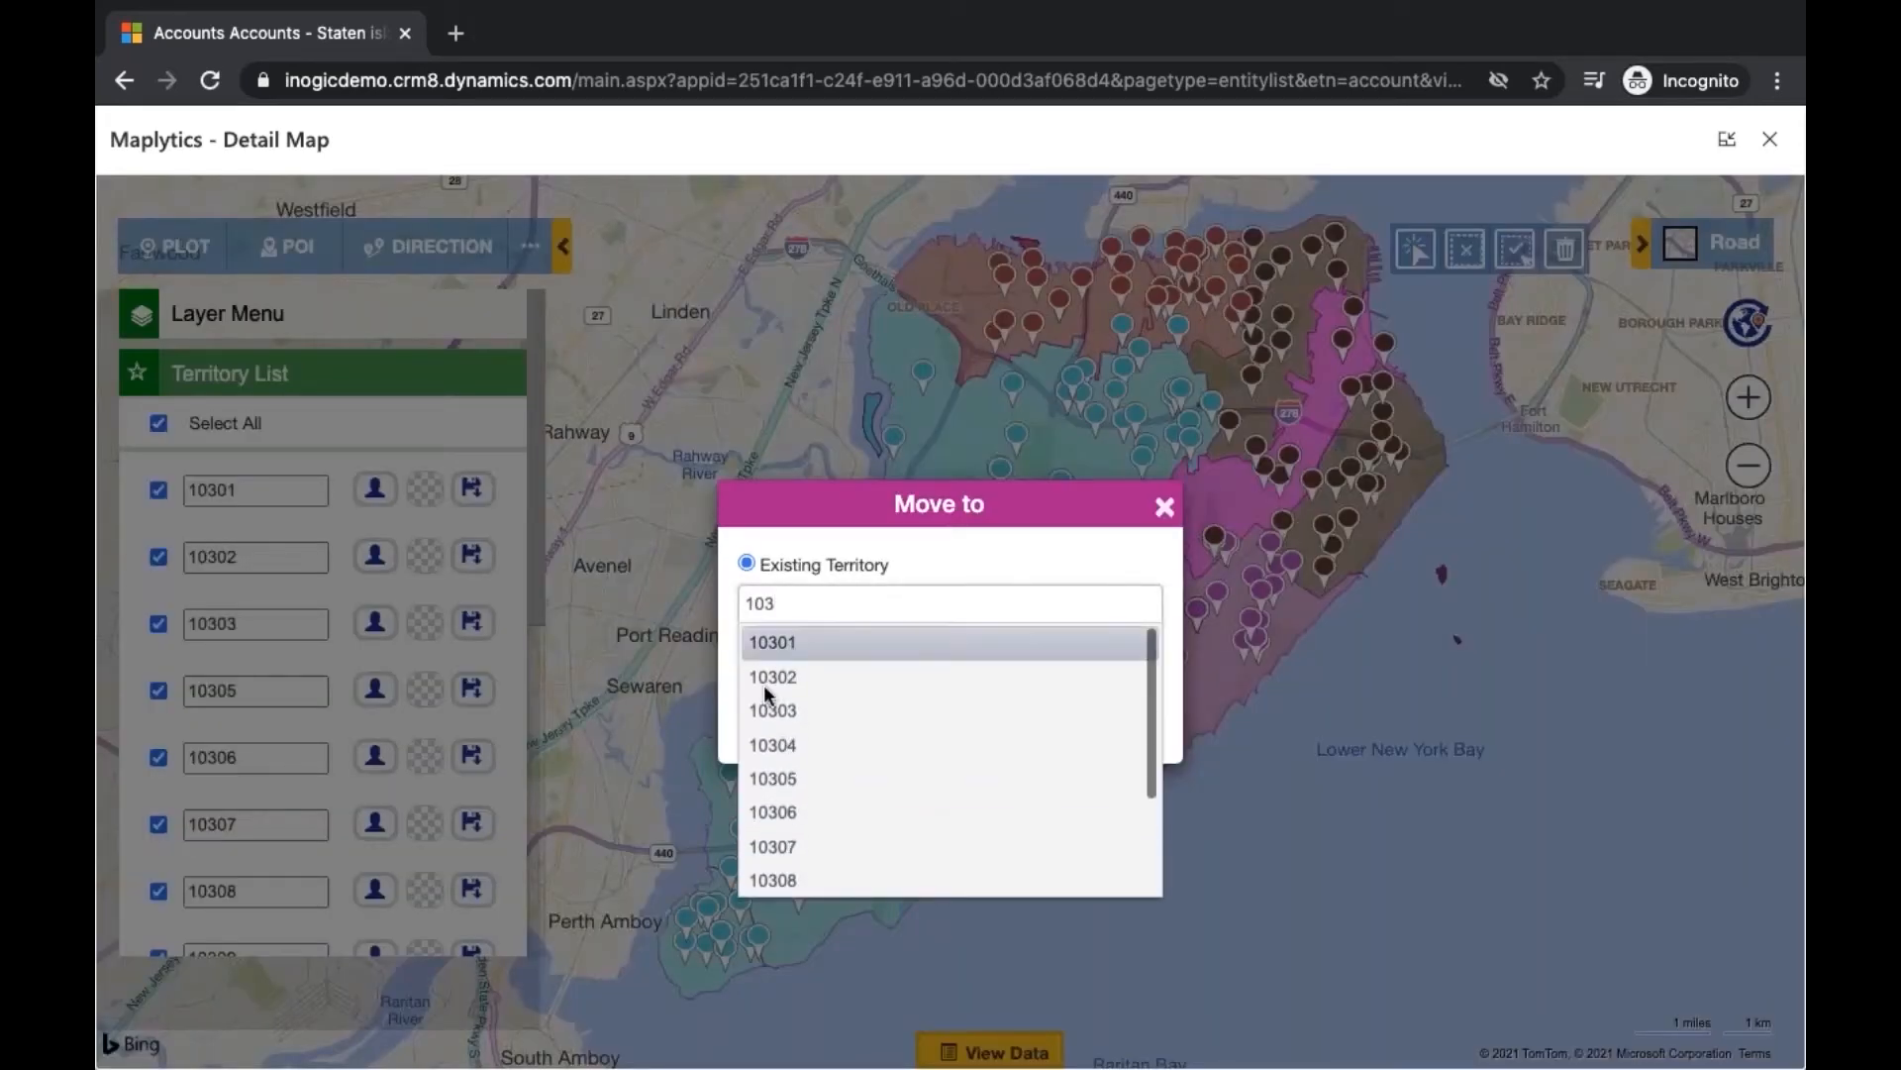
click(779, 713)
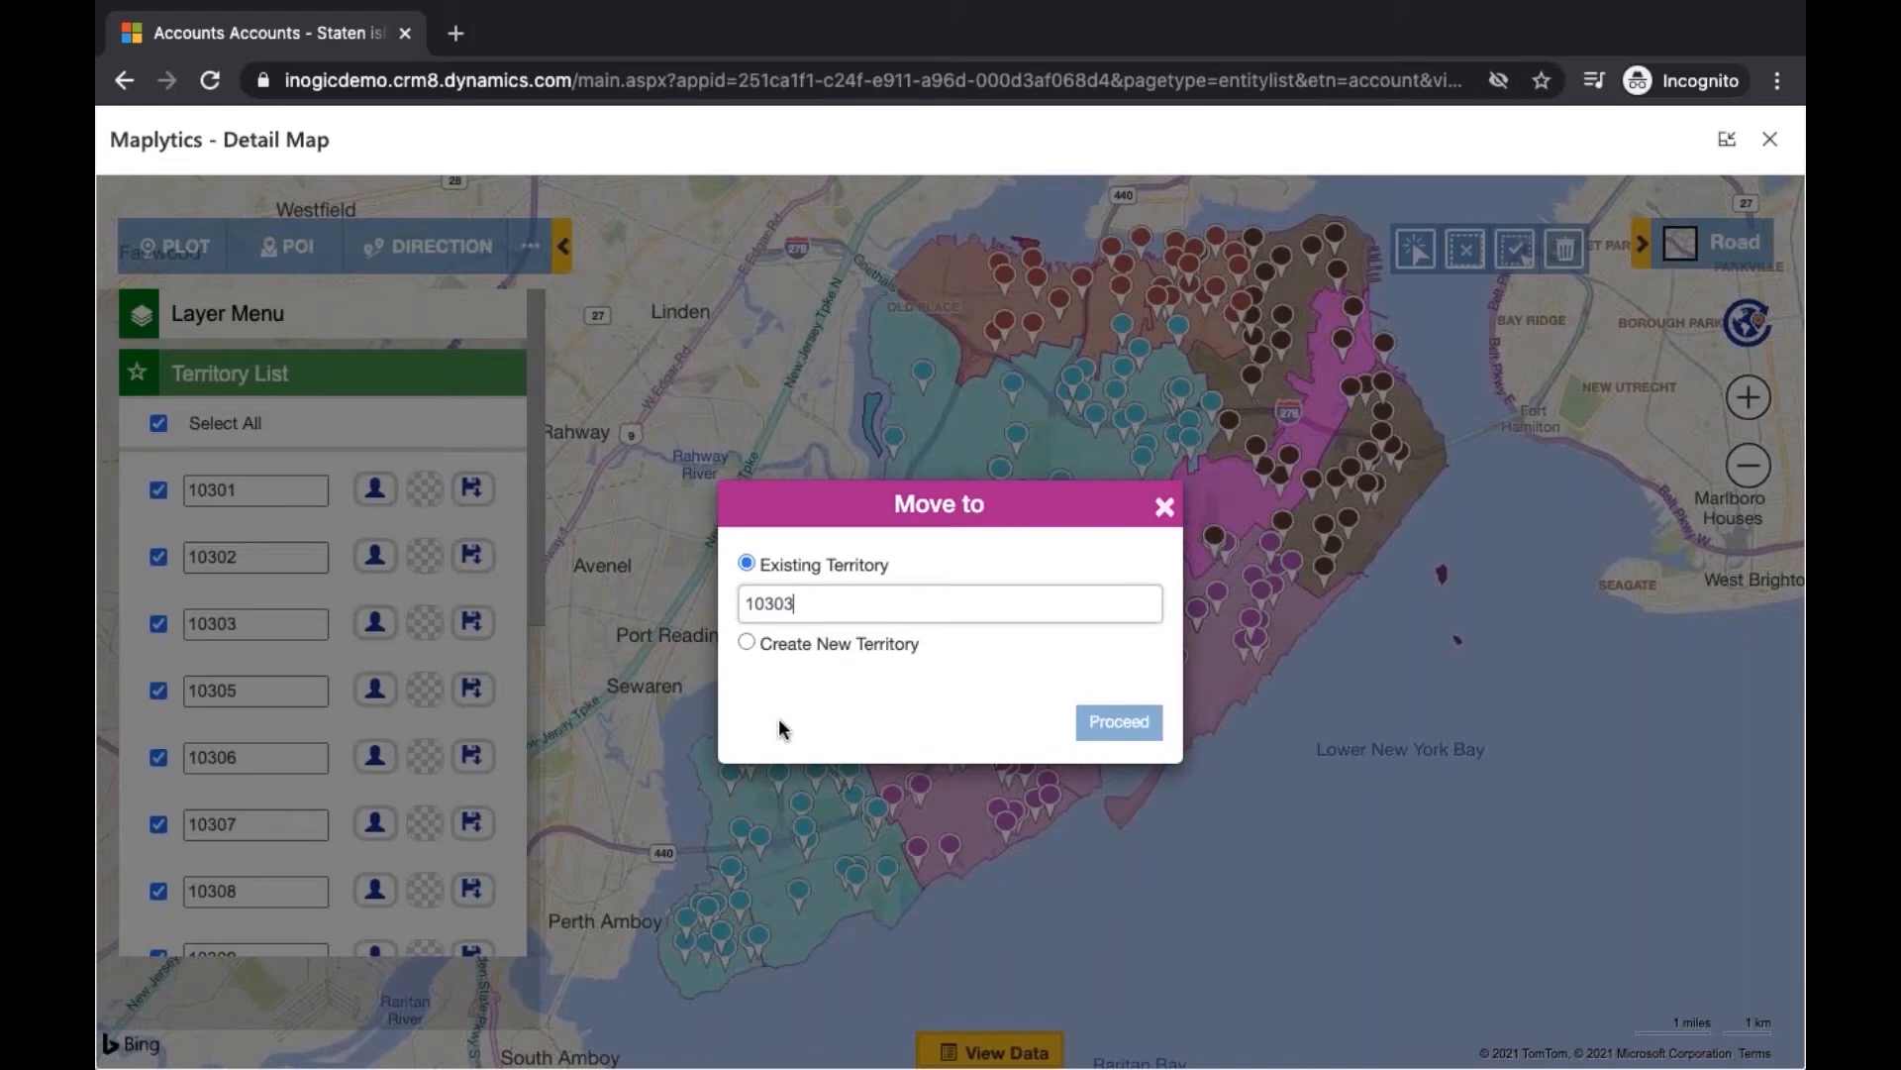
click(1119, 721)
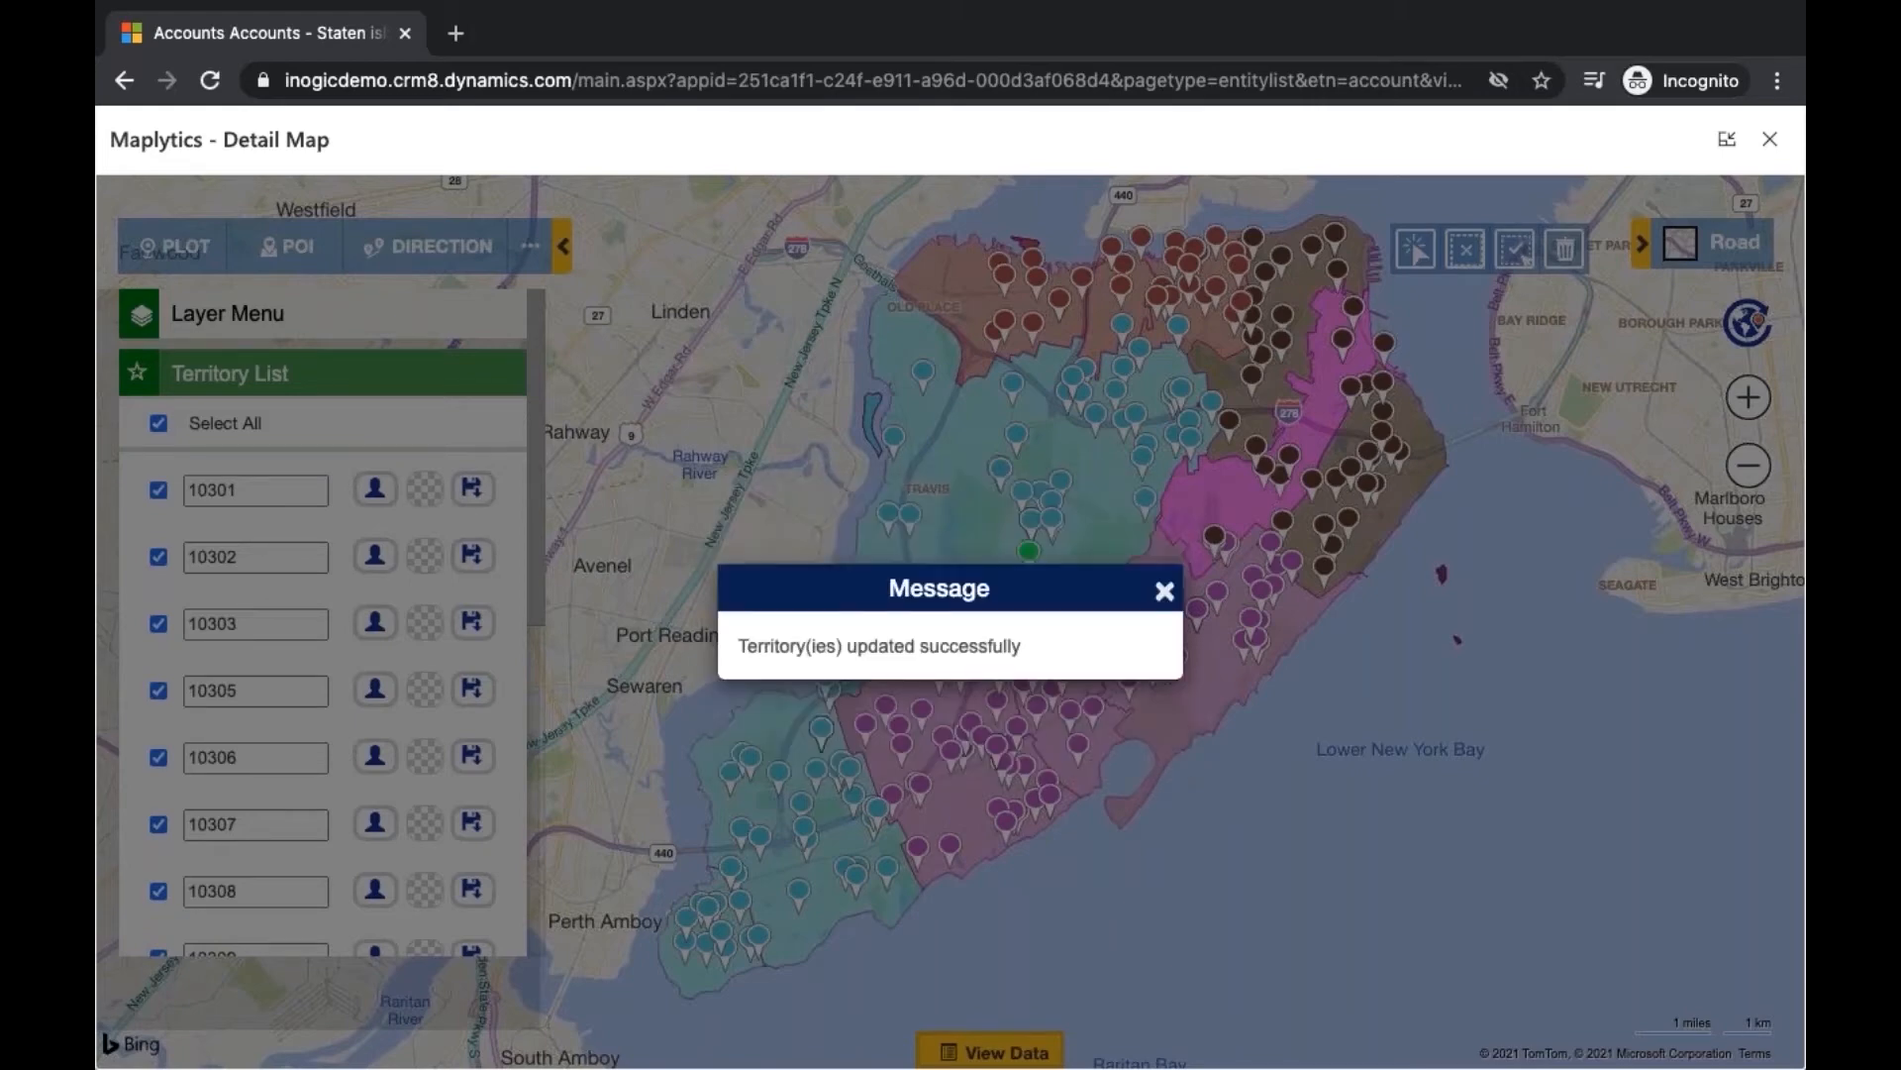
click(1165, 593)
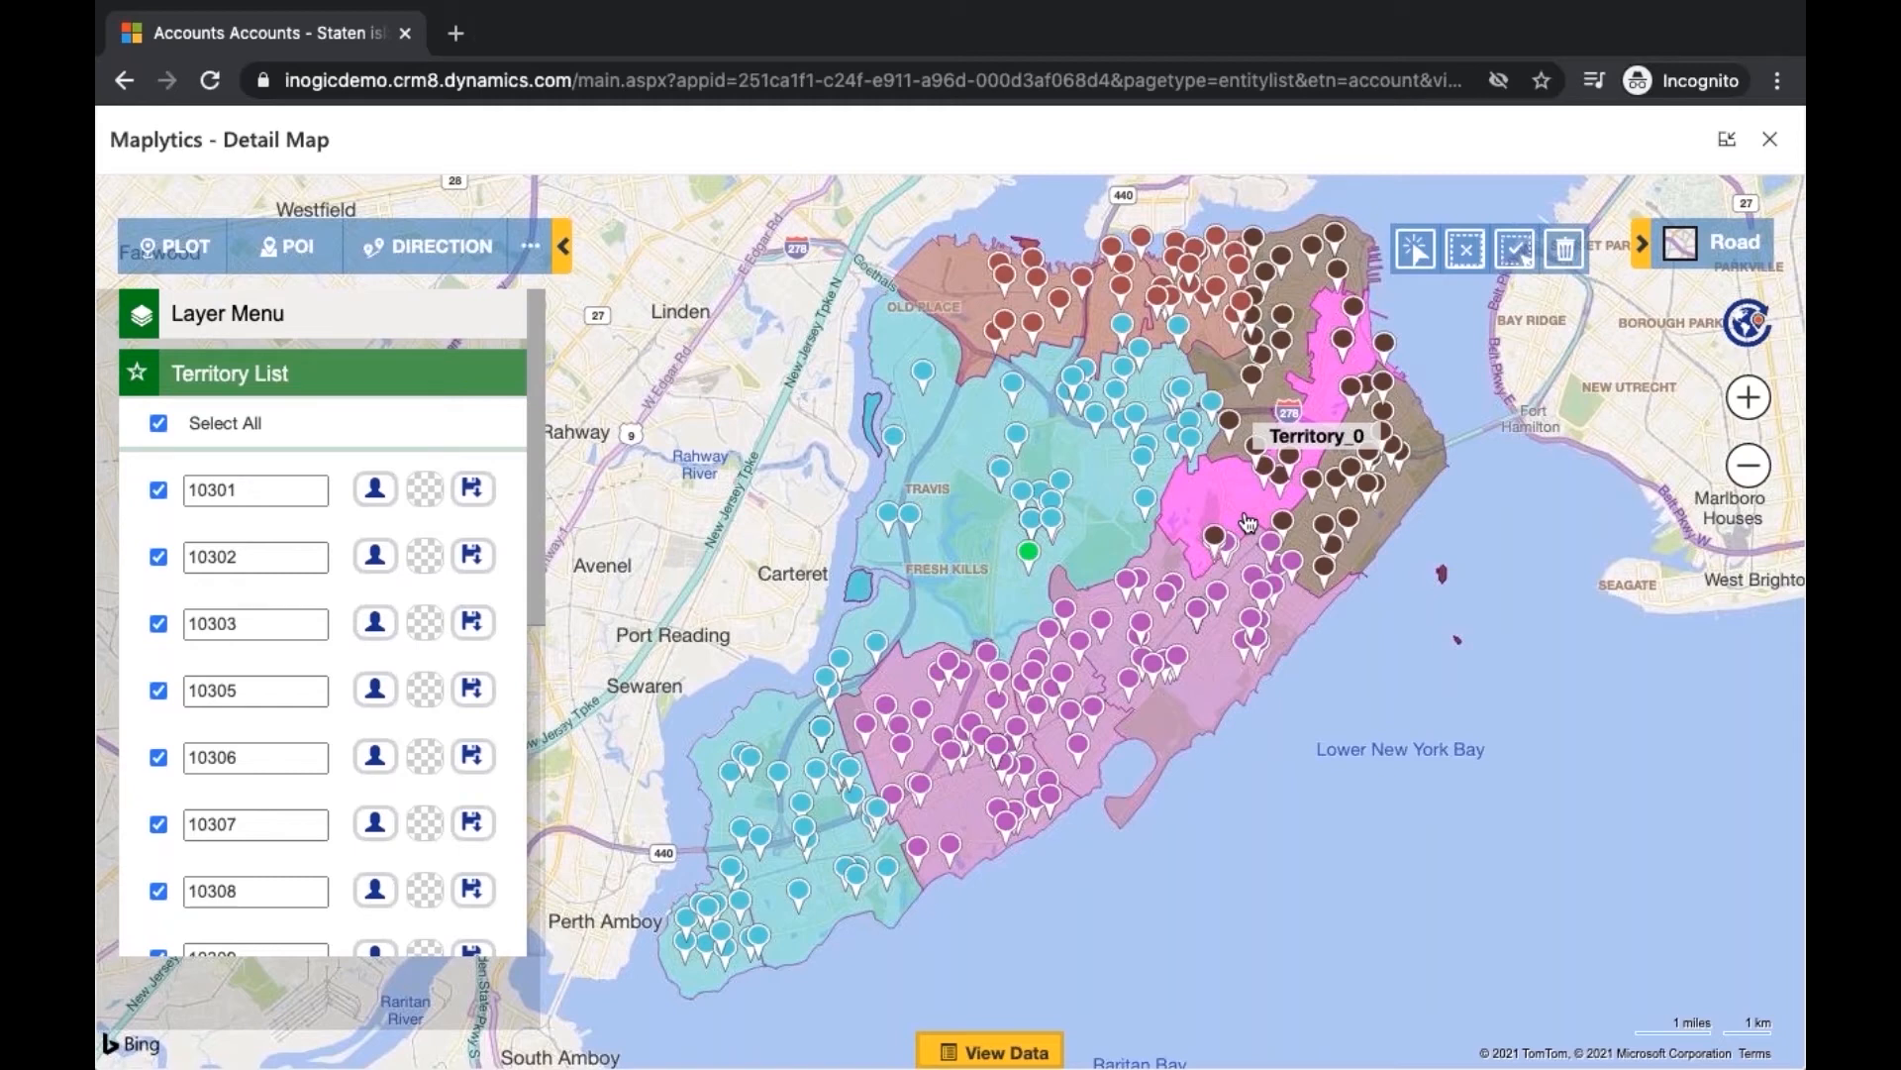
Add Staten Island's eastern coastal region to the selection, copy it to the existing territory 10303, and clear the selection
click(1416, 251)
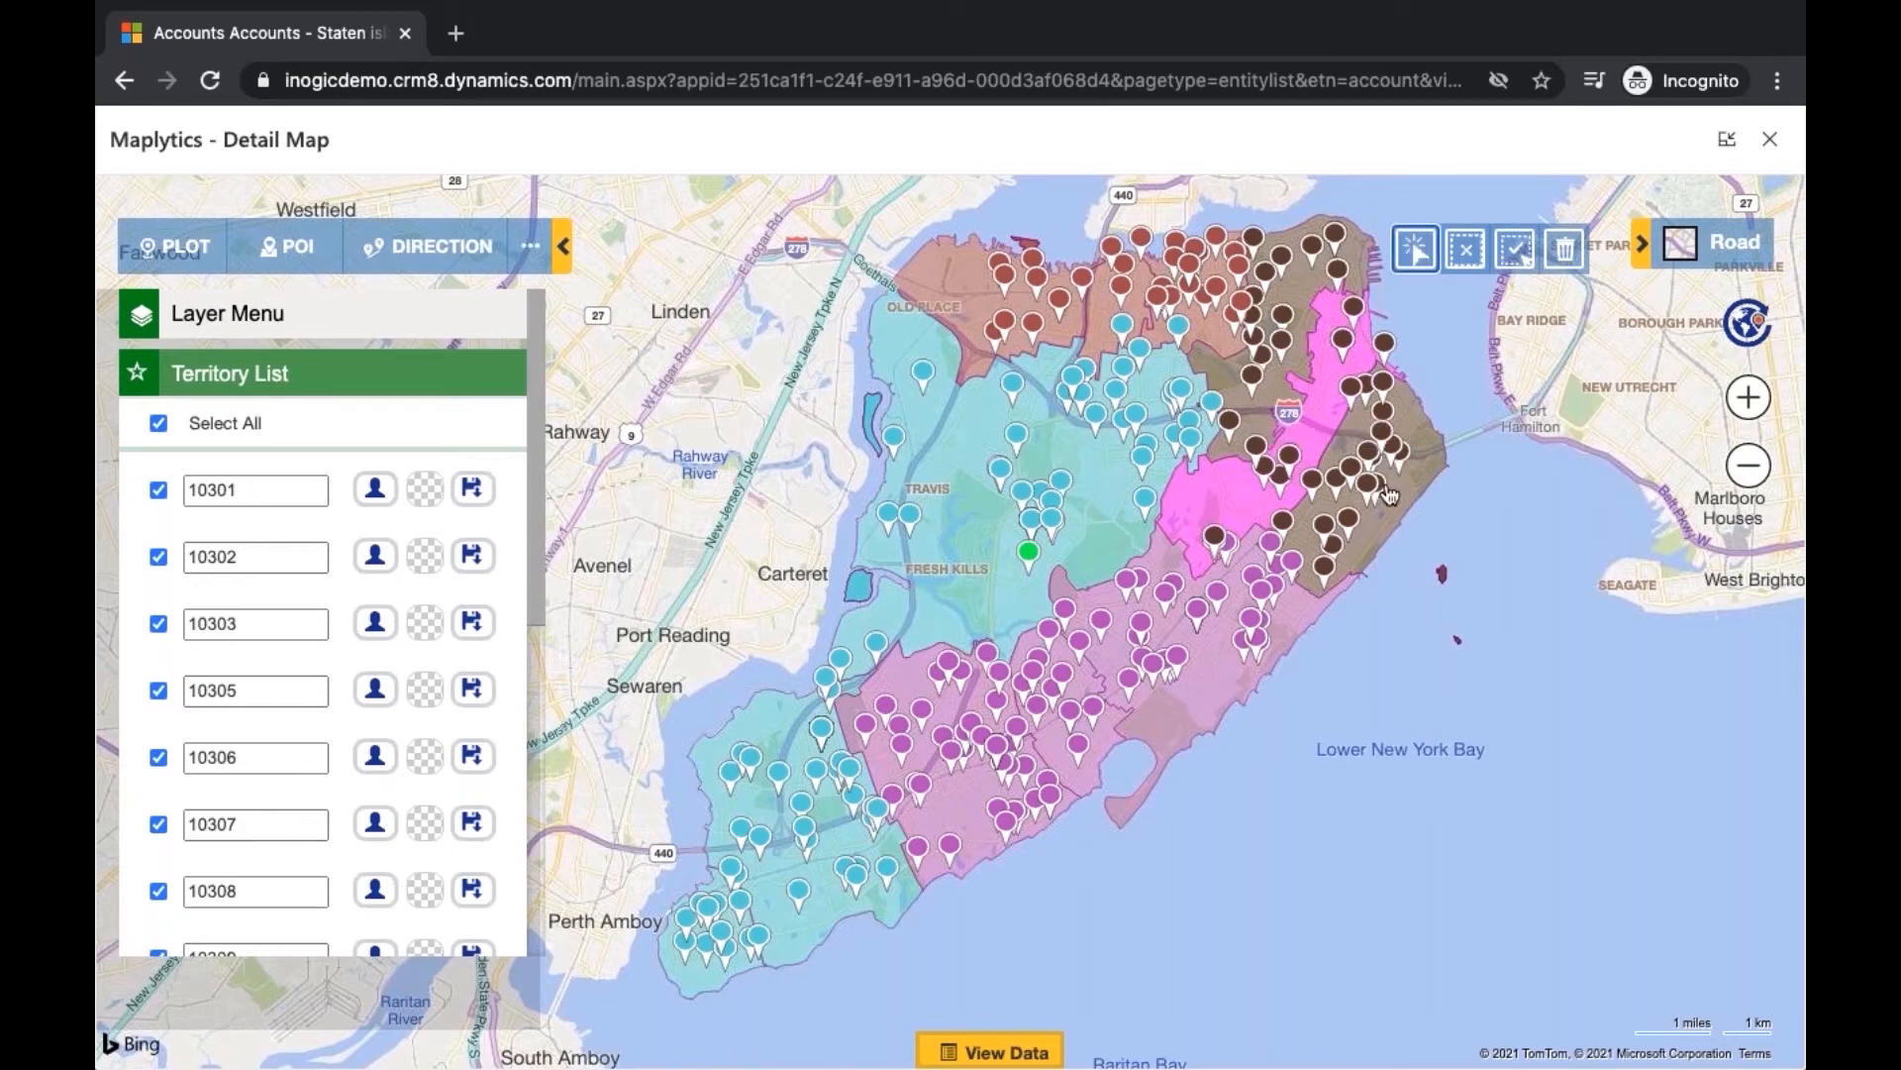
click(1381, 528)
right_click(1381, 528)
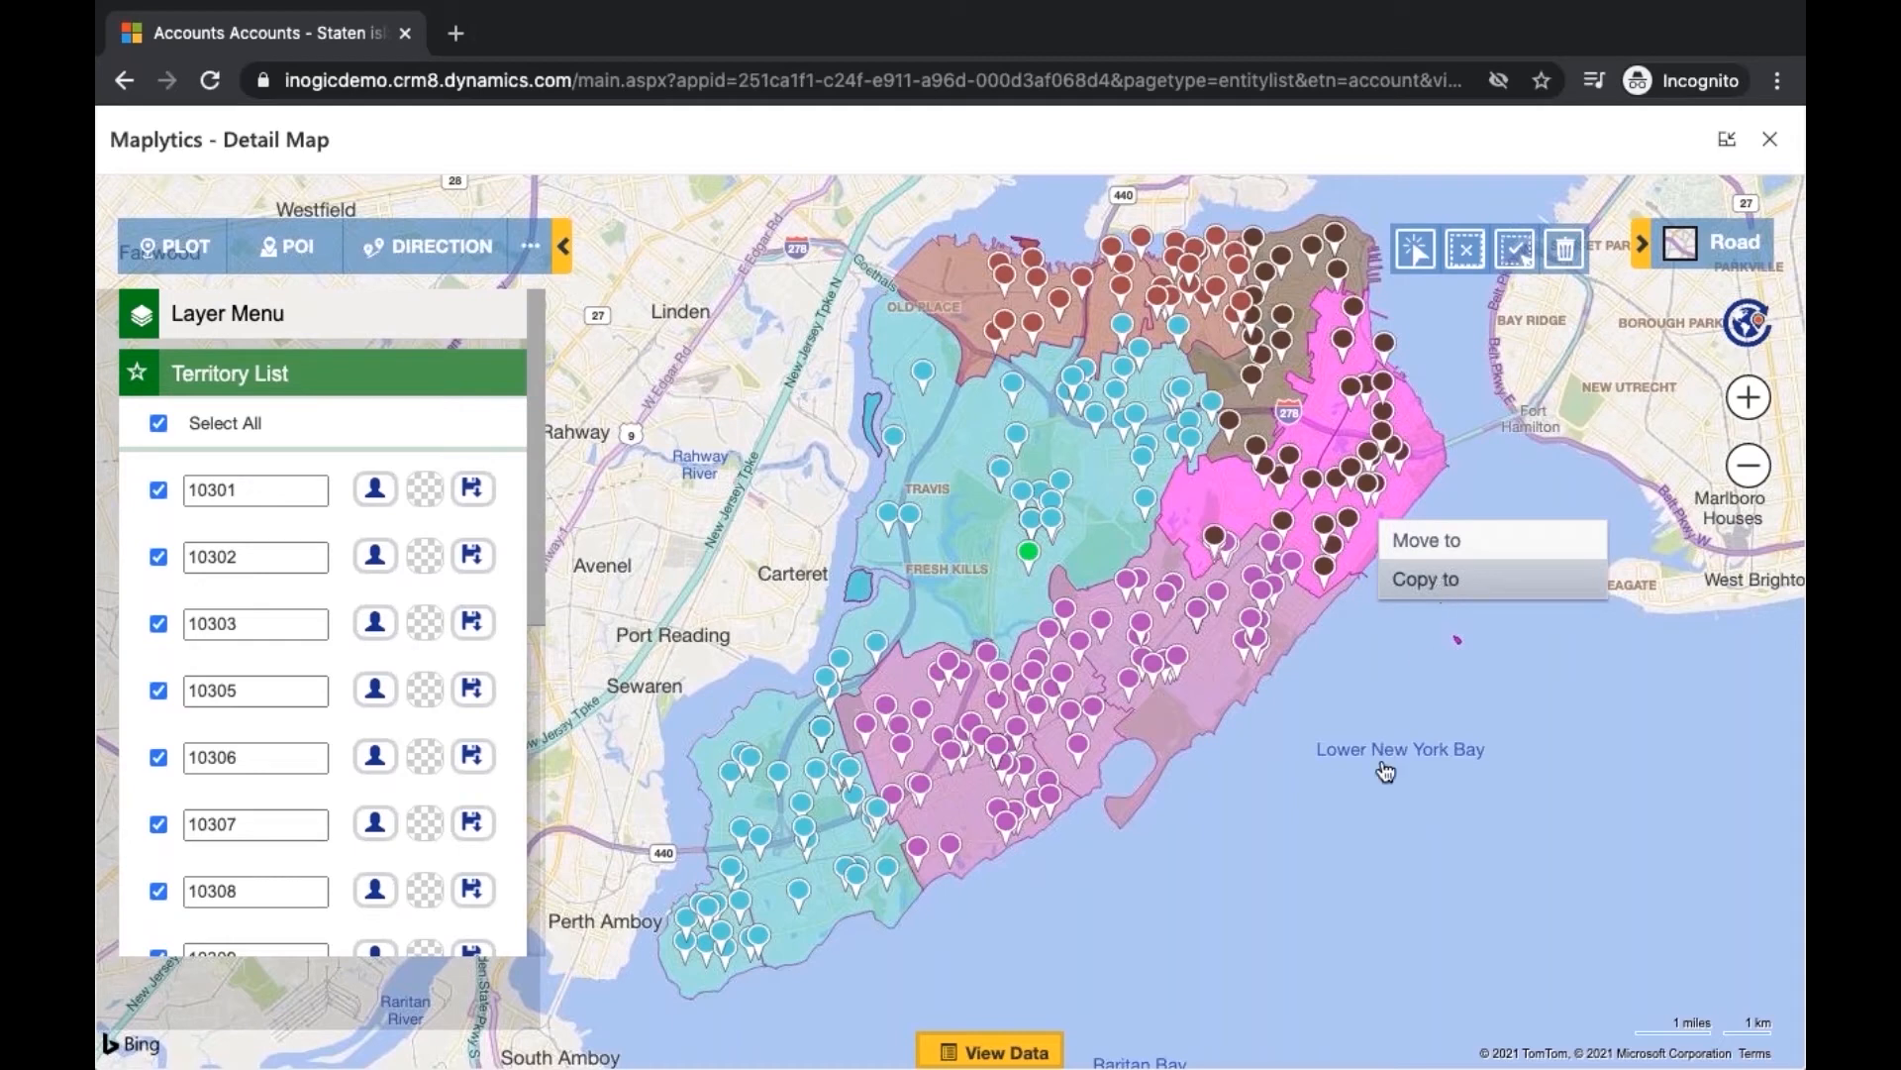
click(1426, 578)
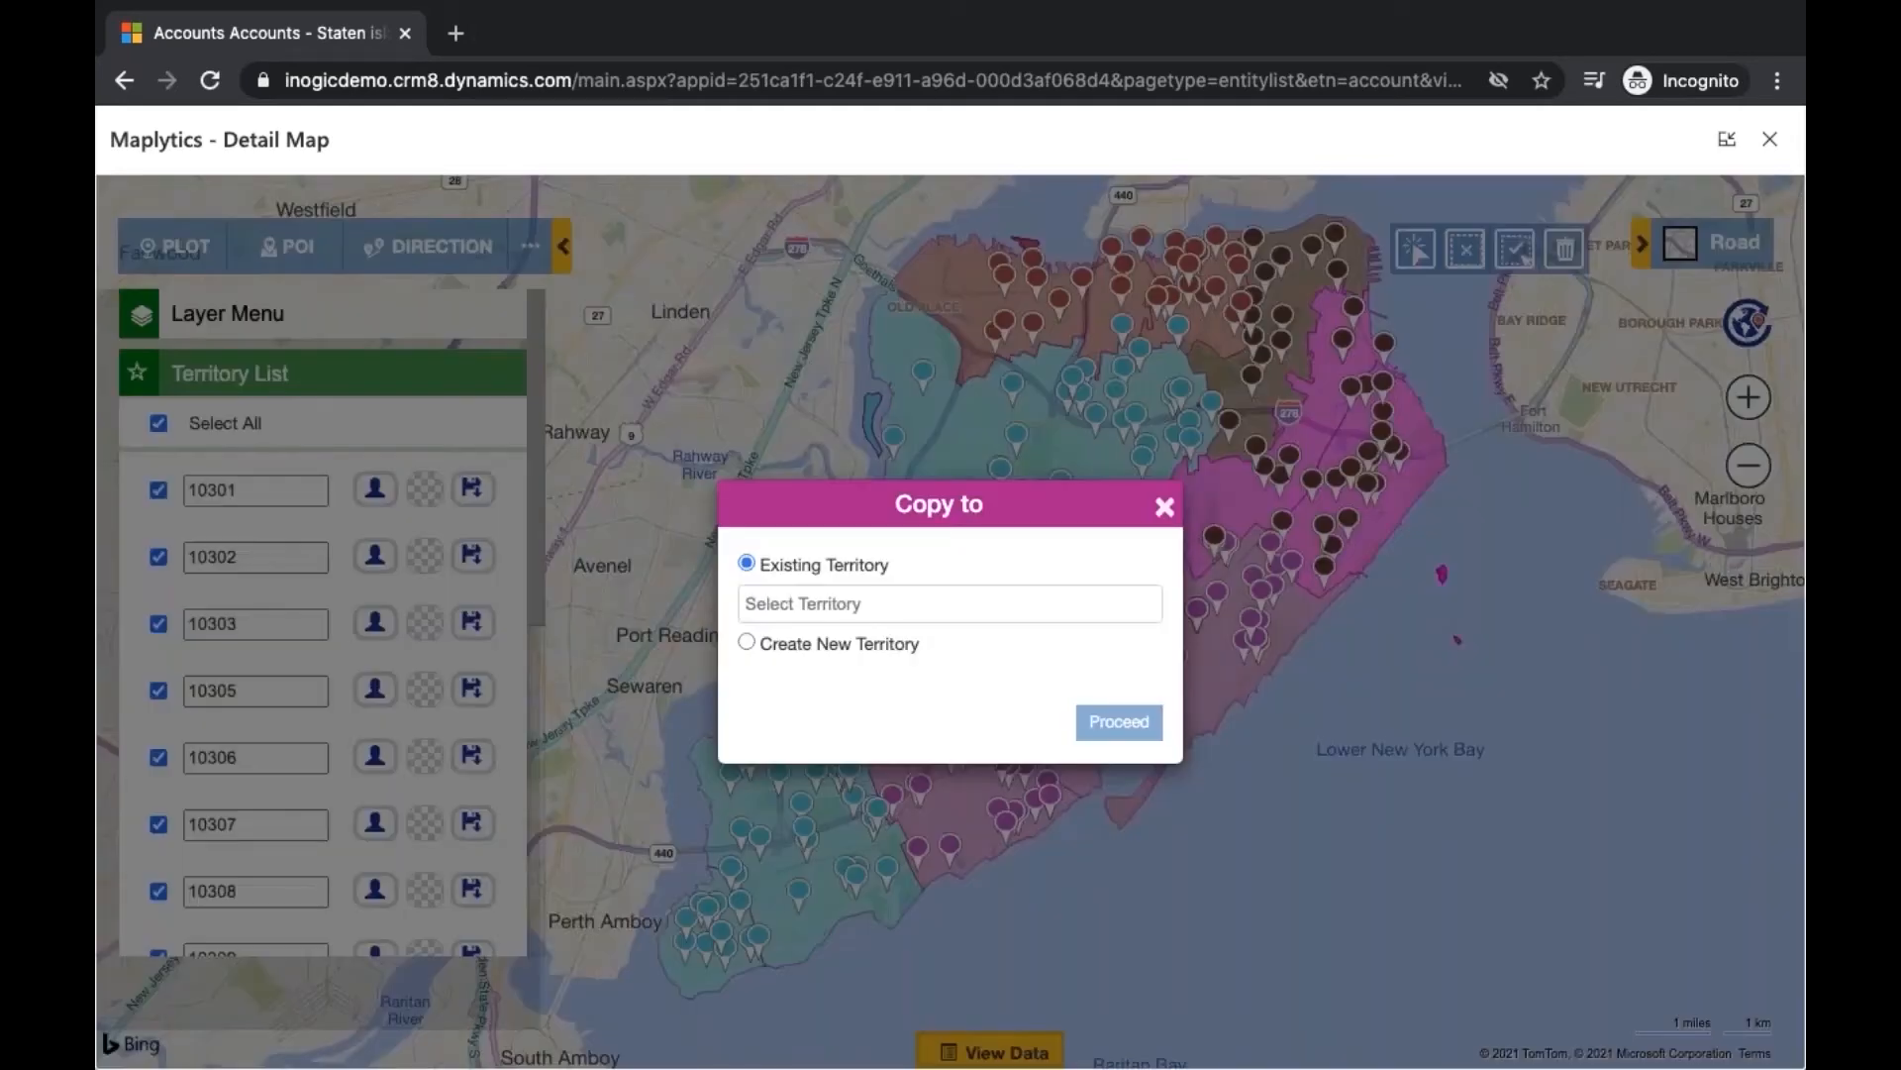
text(0)
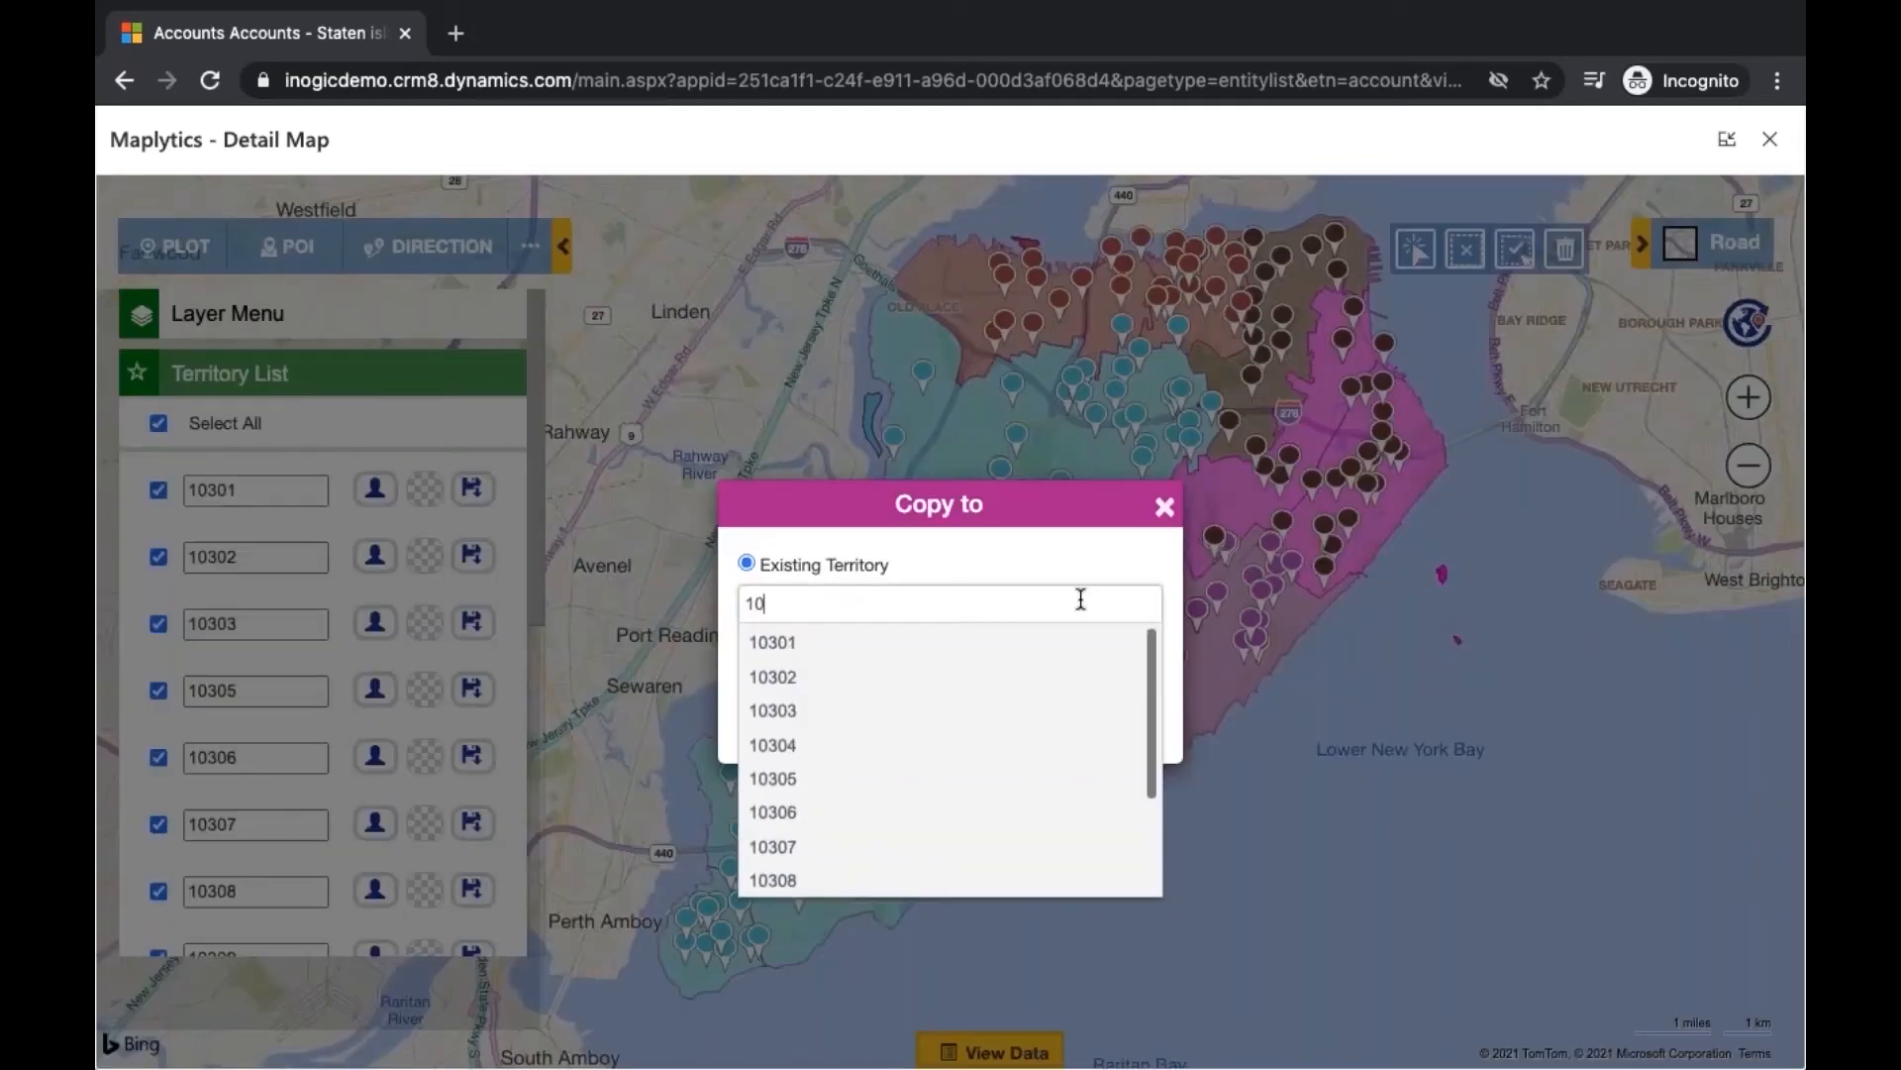
click(891, 709)
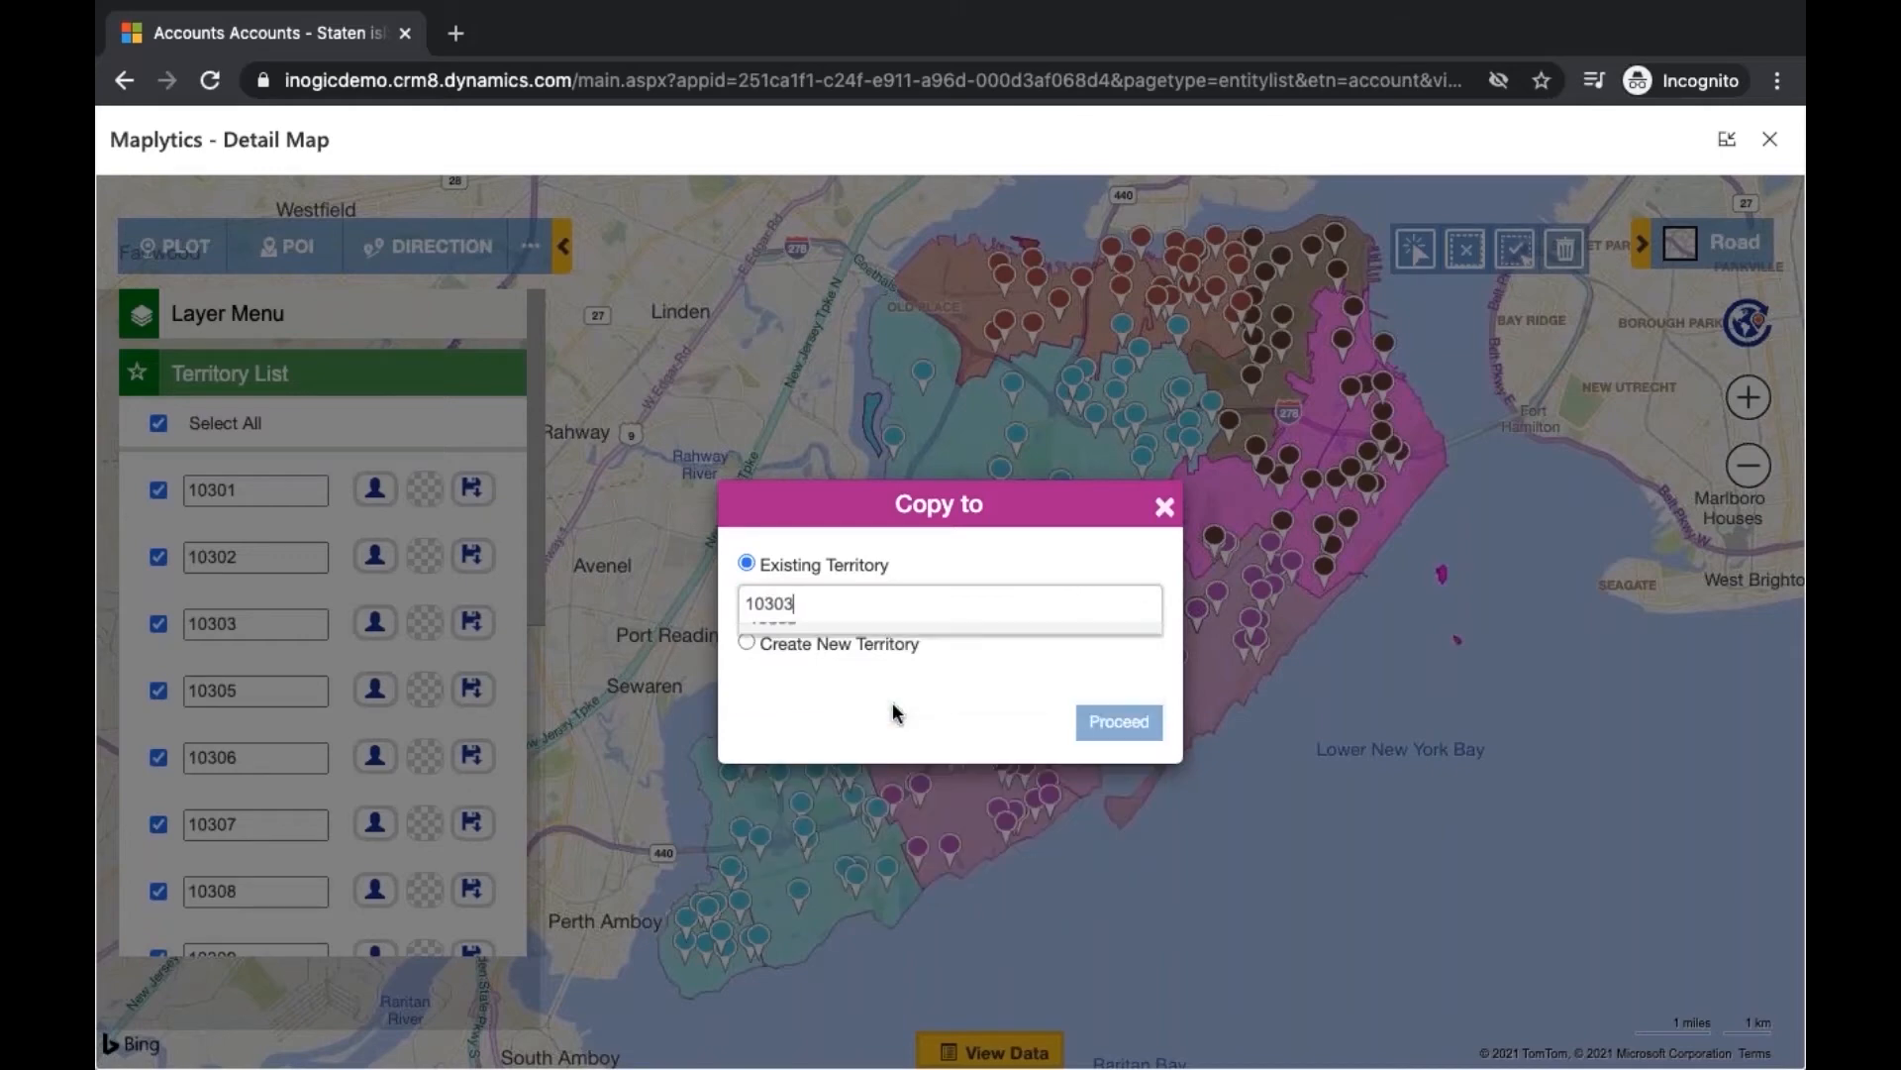
click(1127, 724)
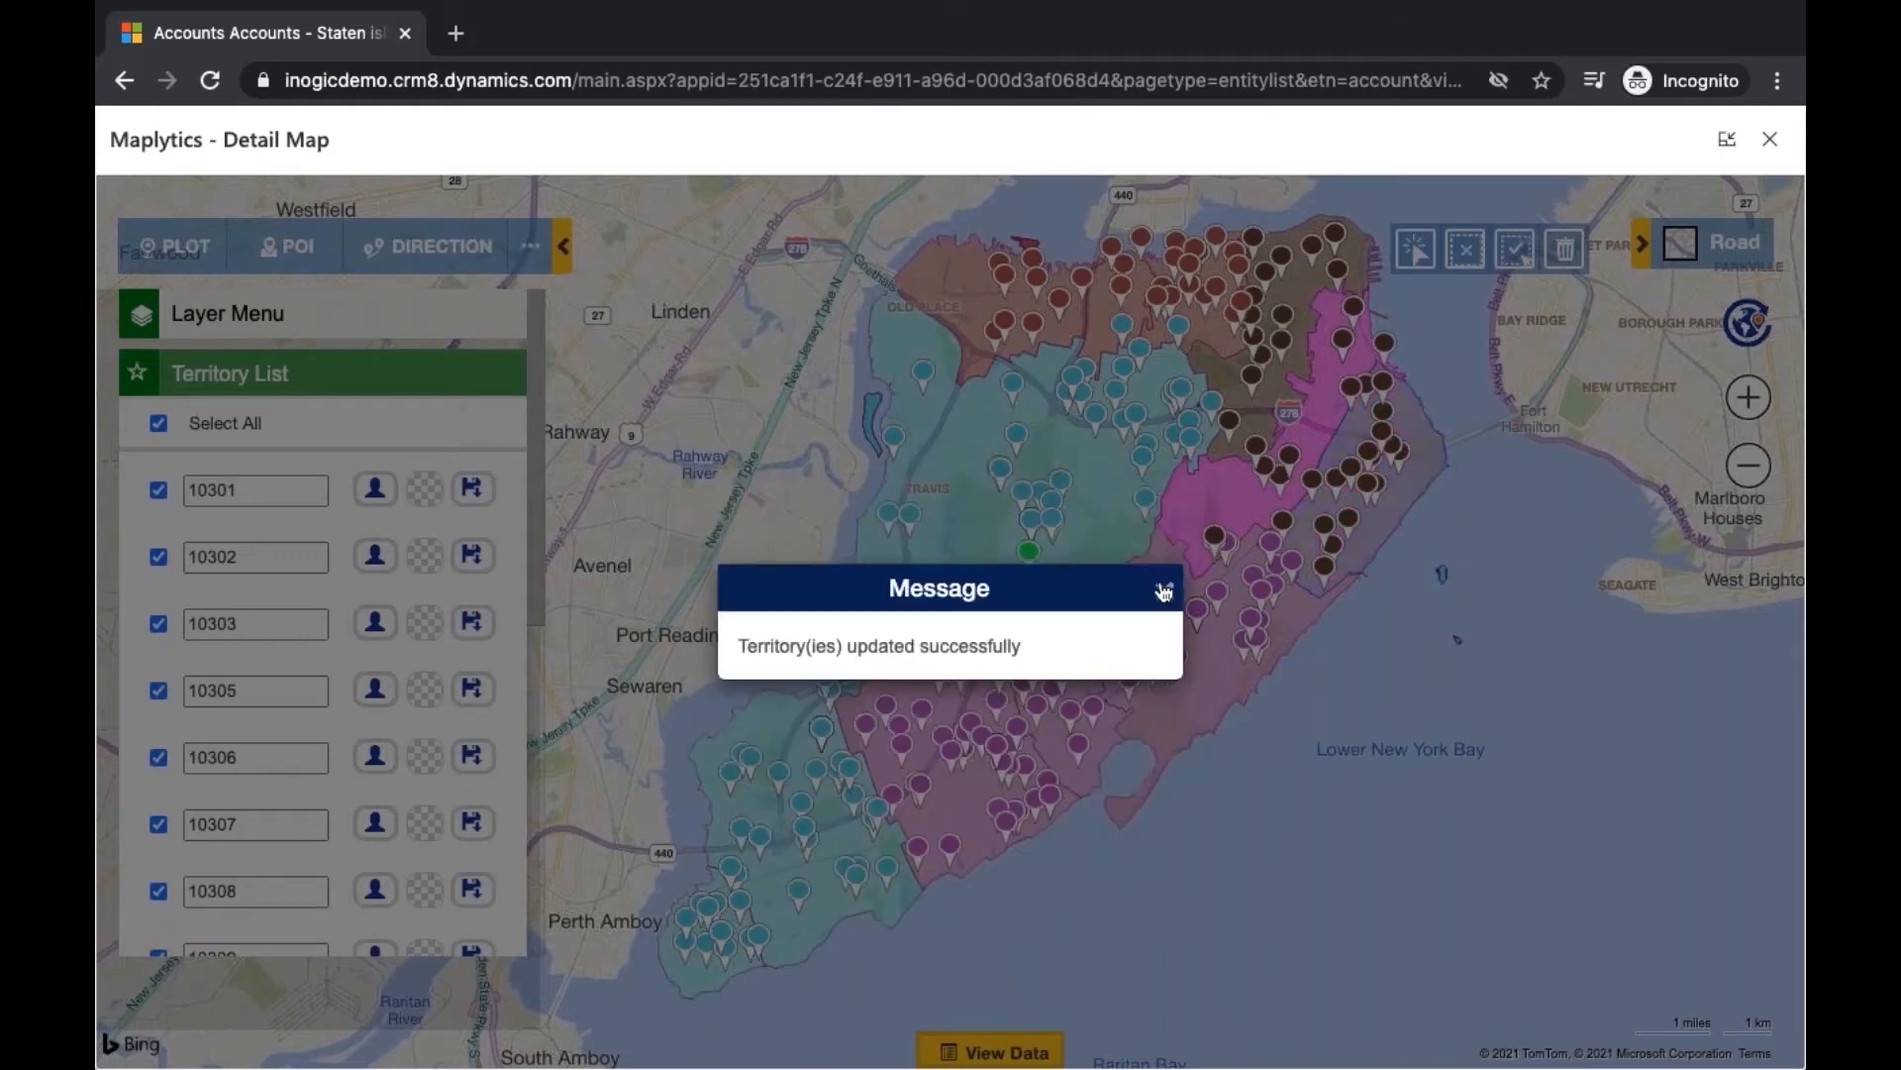
click(1167, 590)
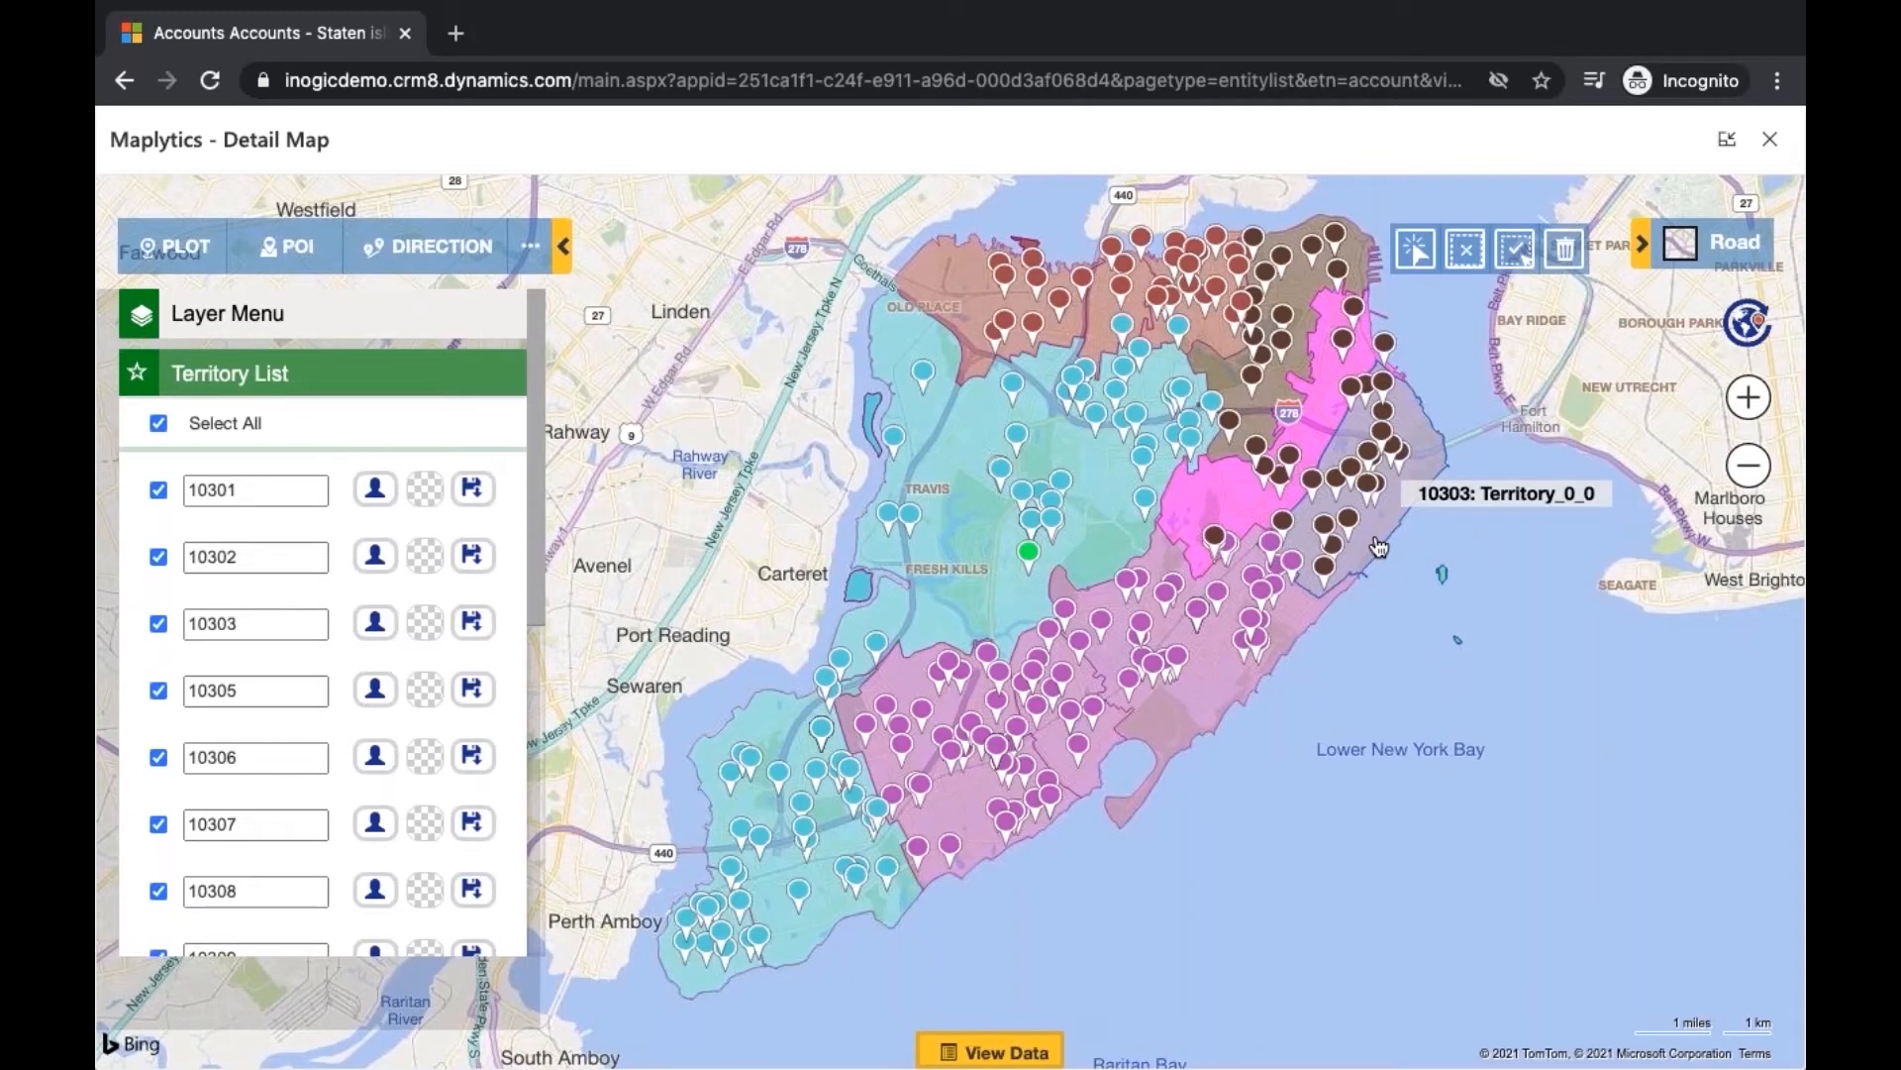
click(1466, 251)
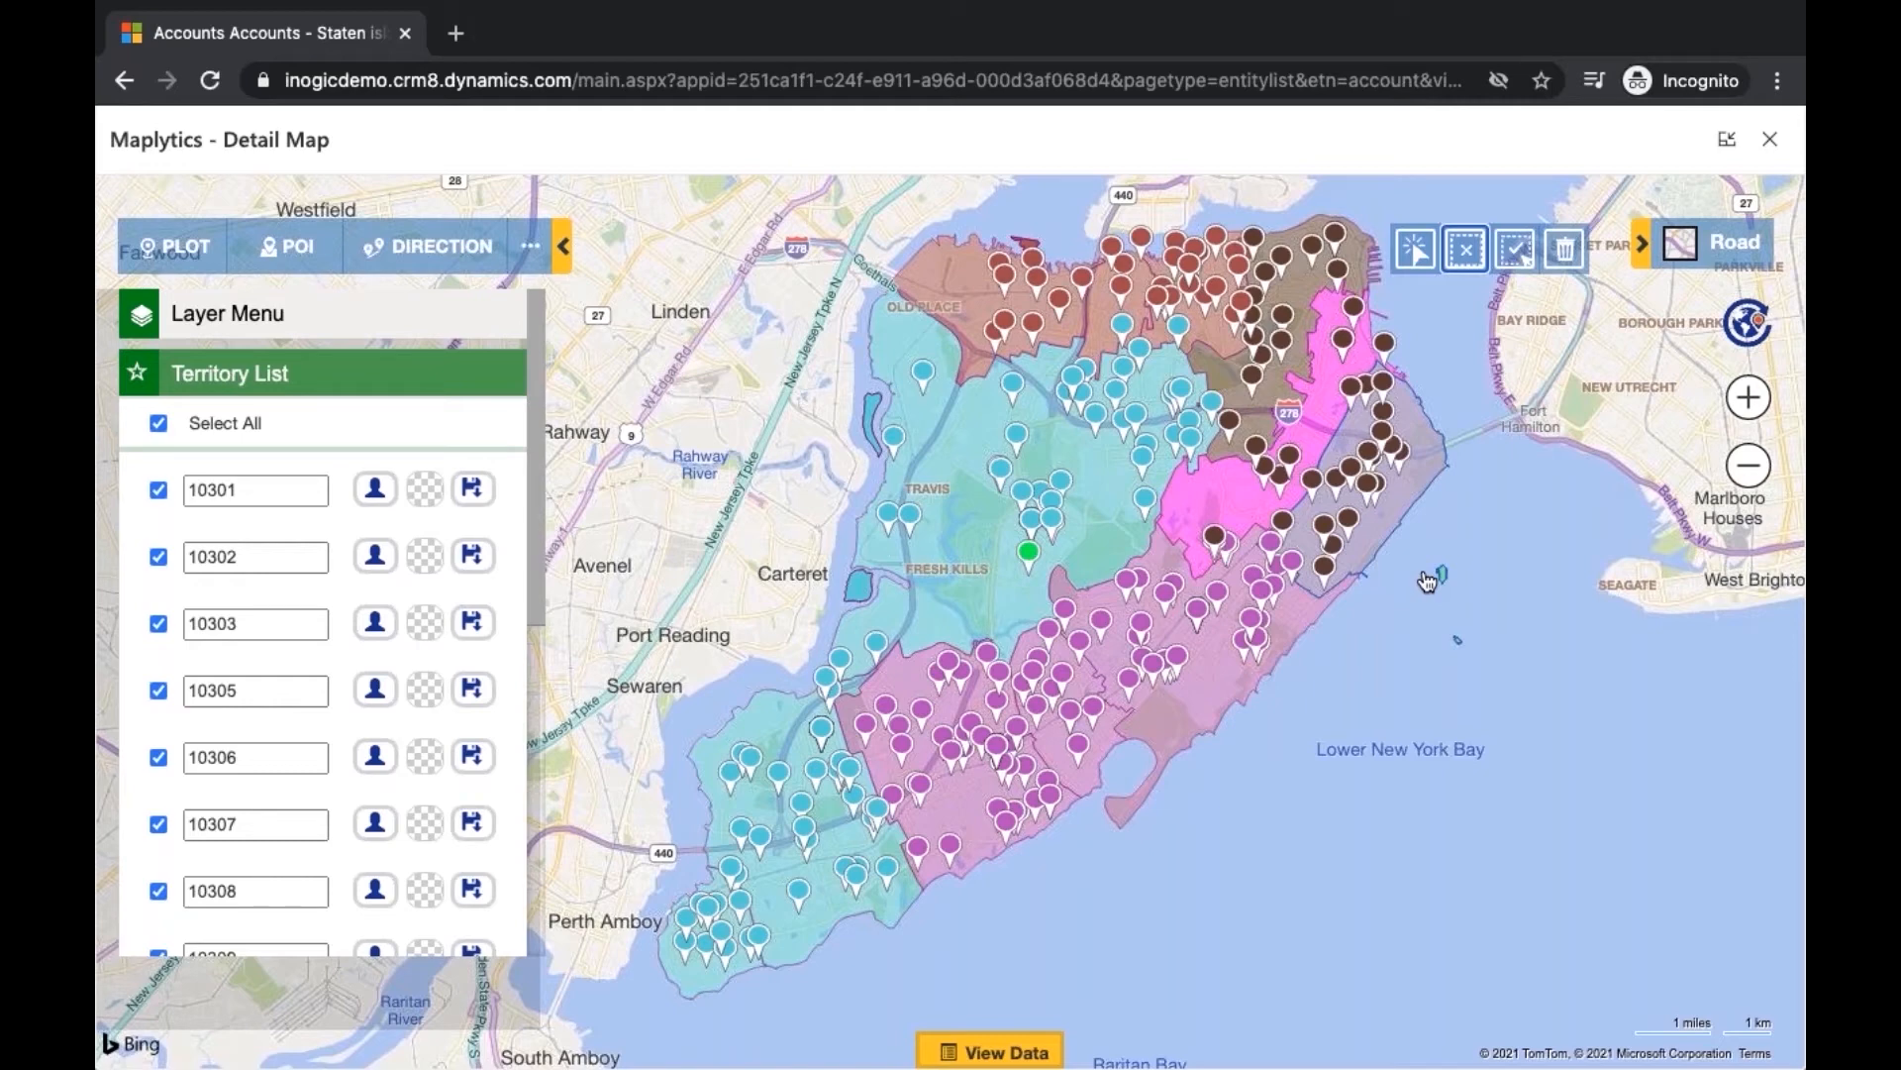
Reset the map and set the Territory Management search option to By Overlay
click(1737, 338)
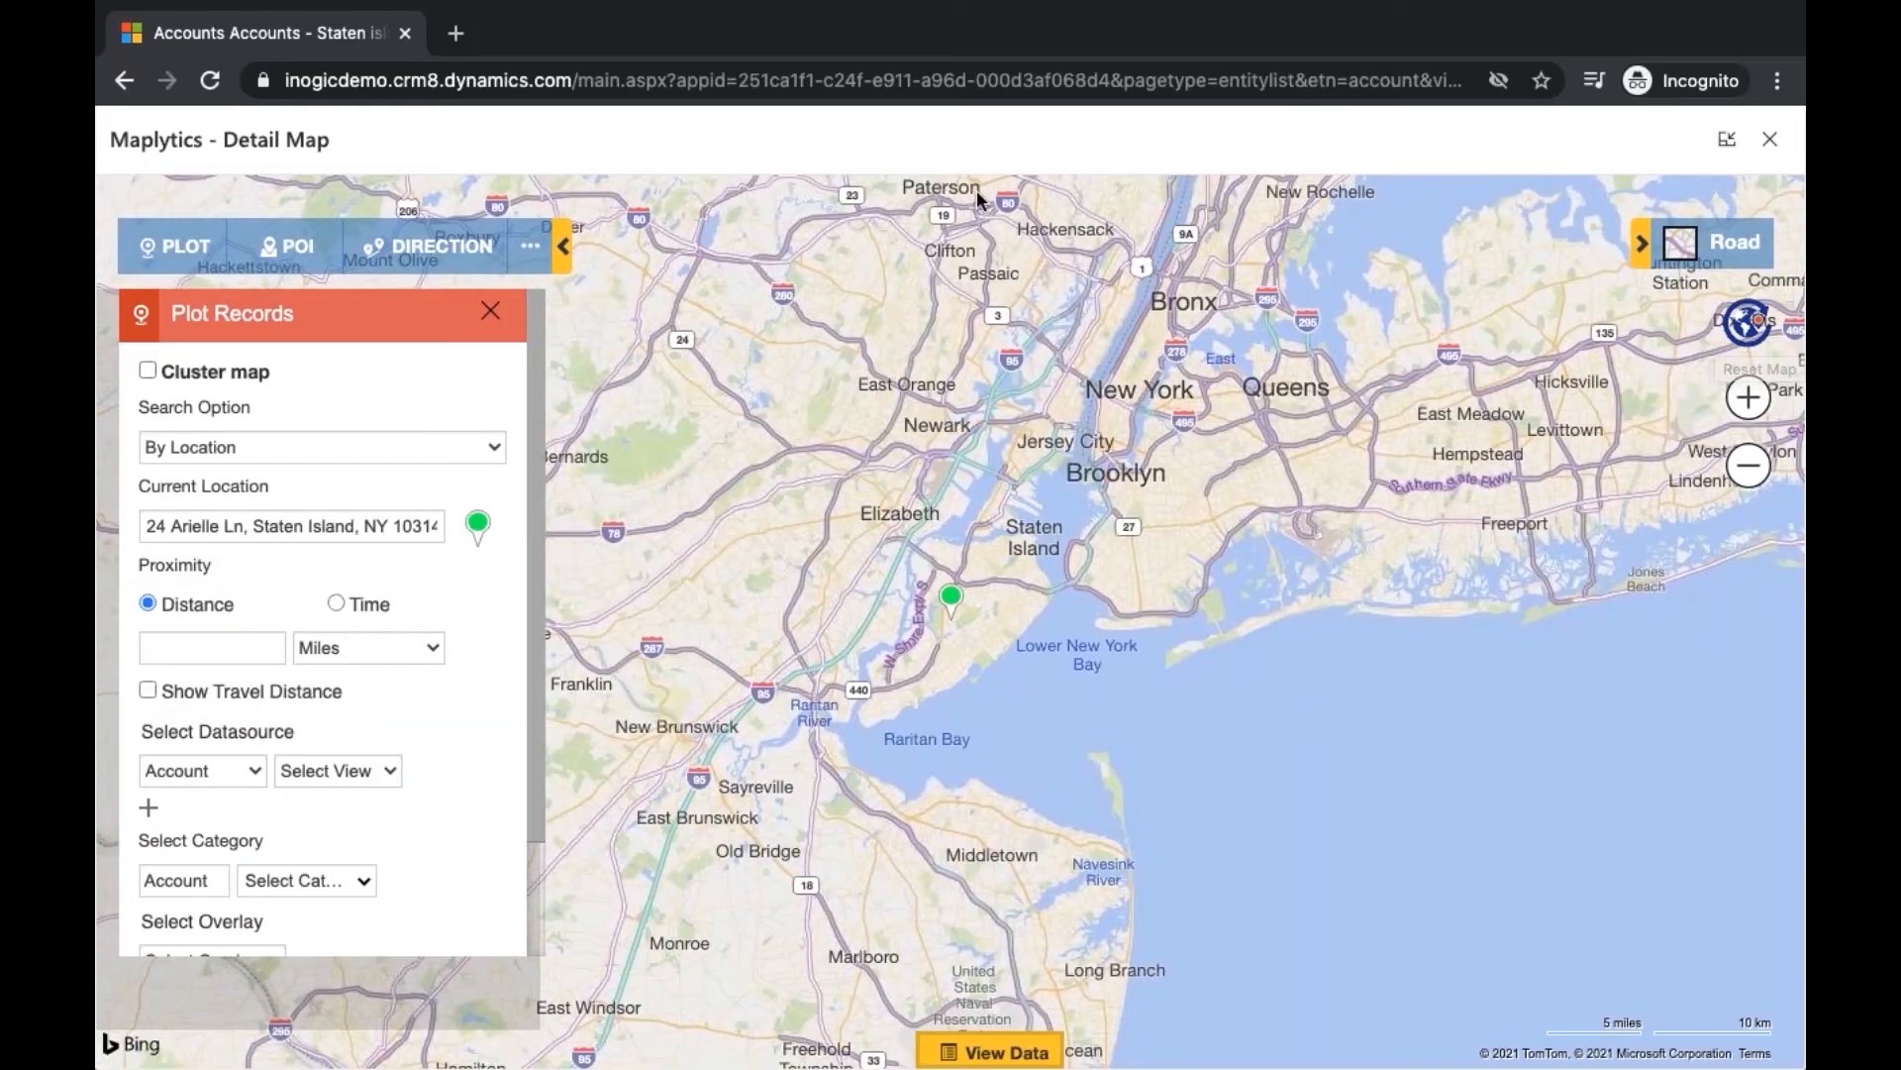
click(530, 248)
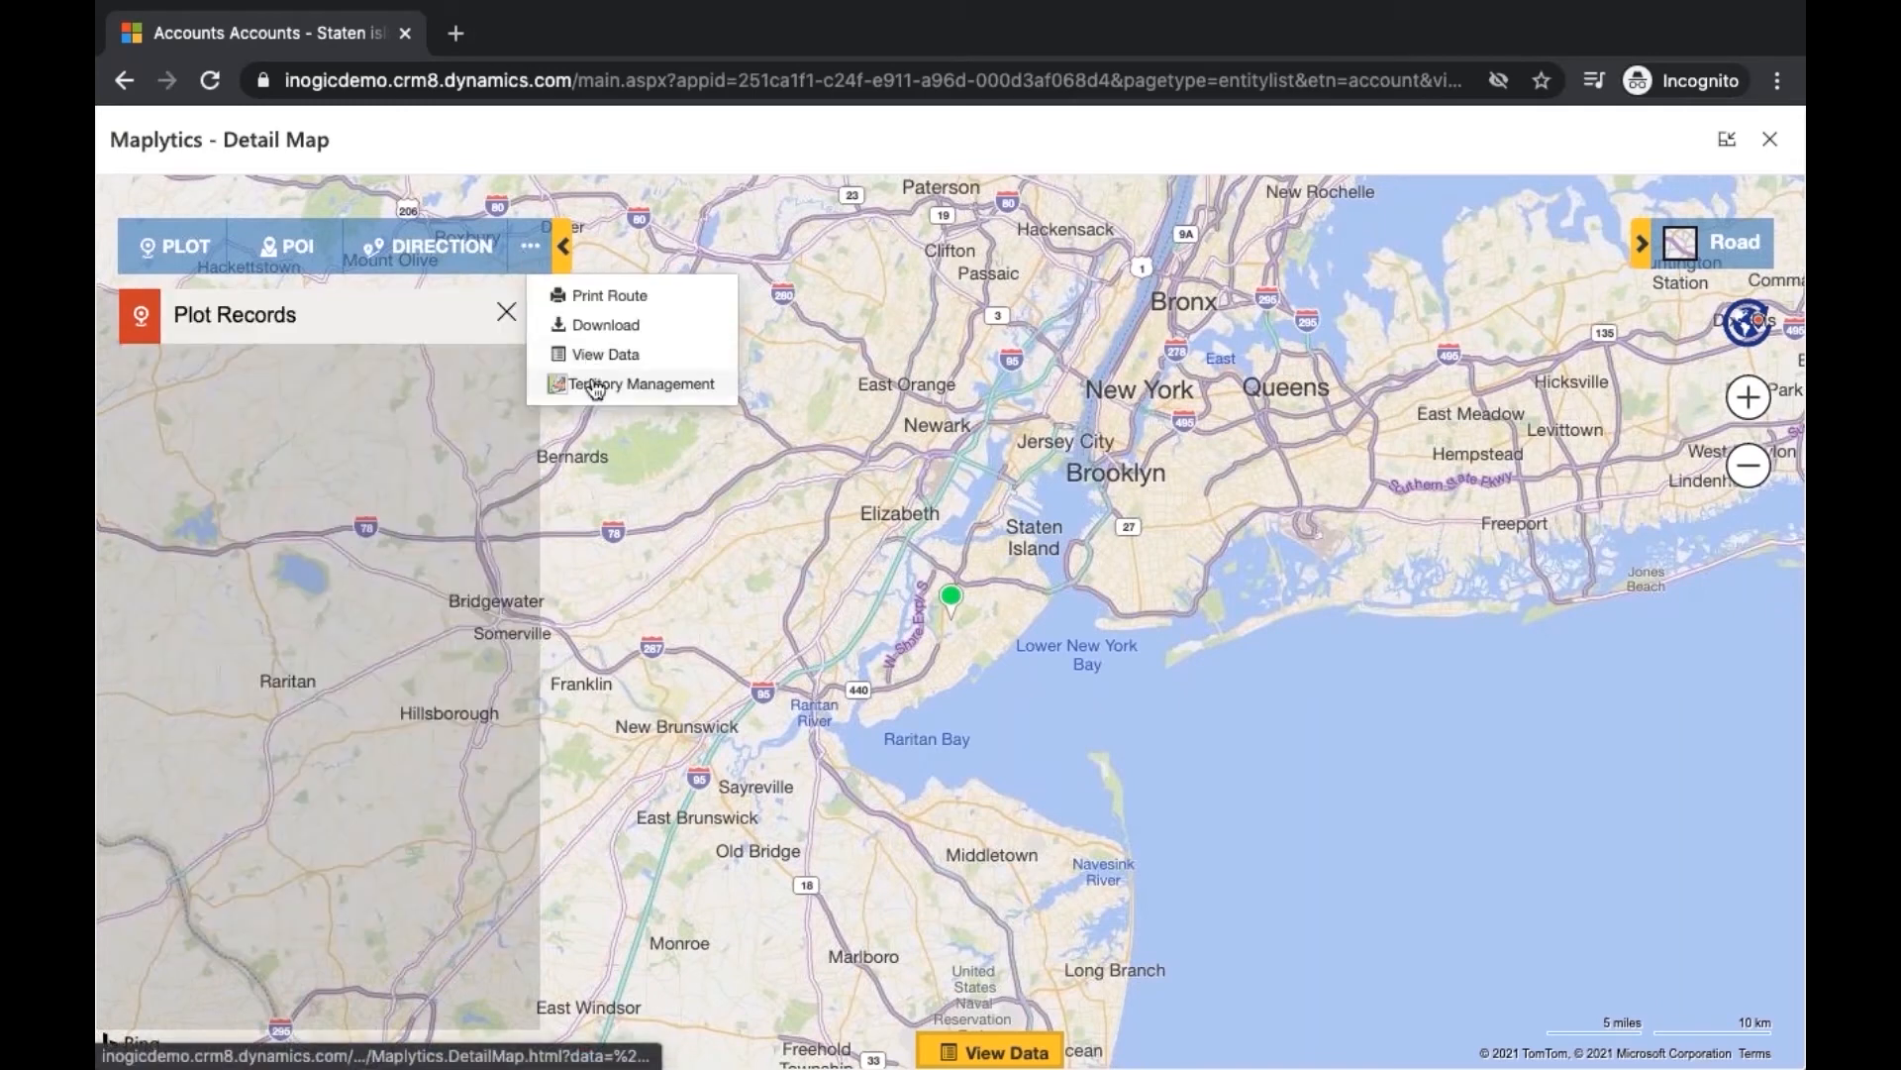
click(595, 386)
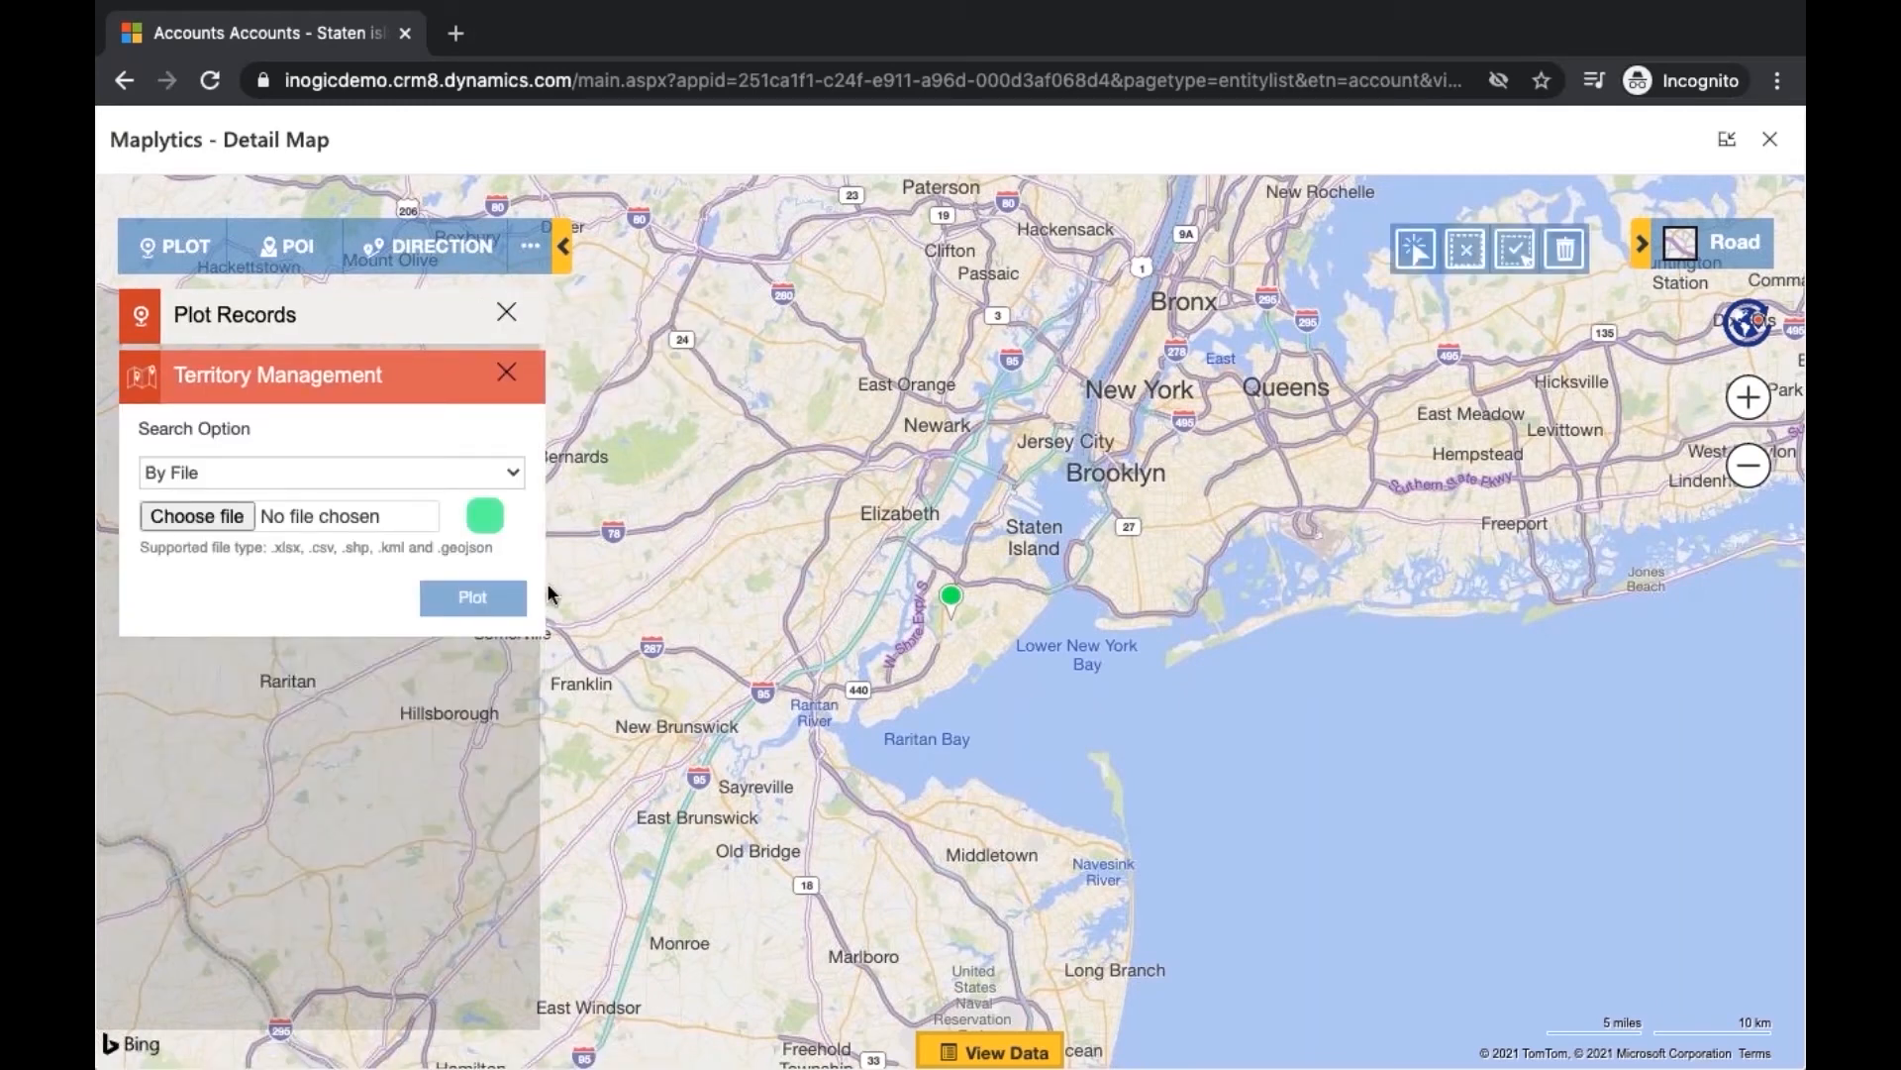
click(499, 475)
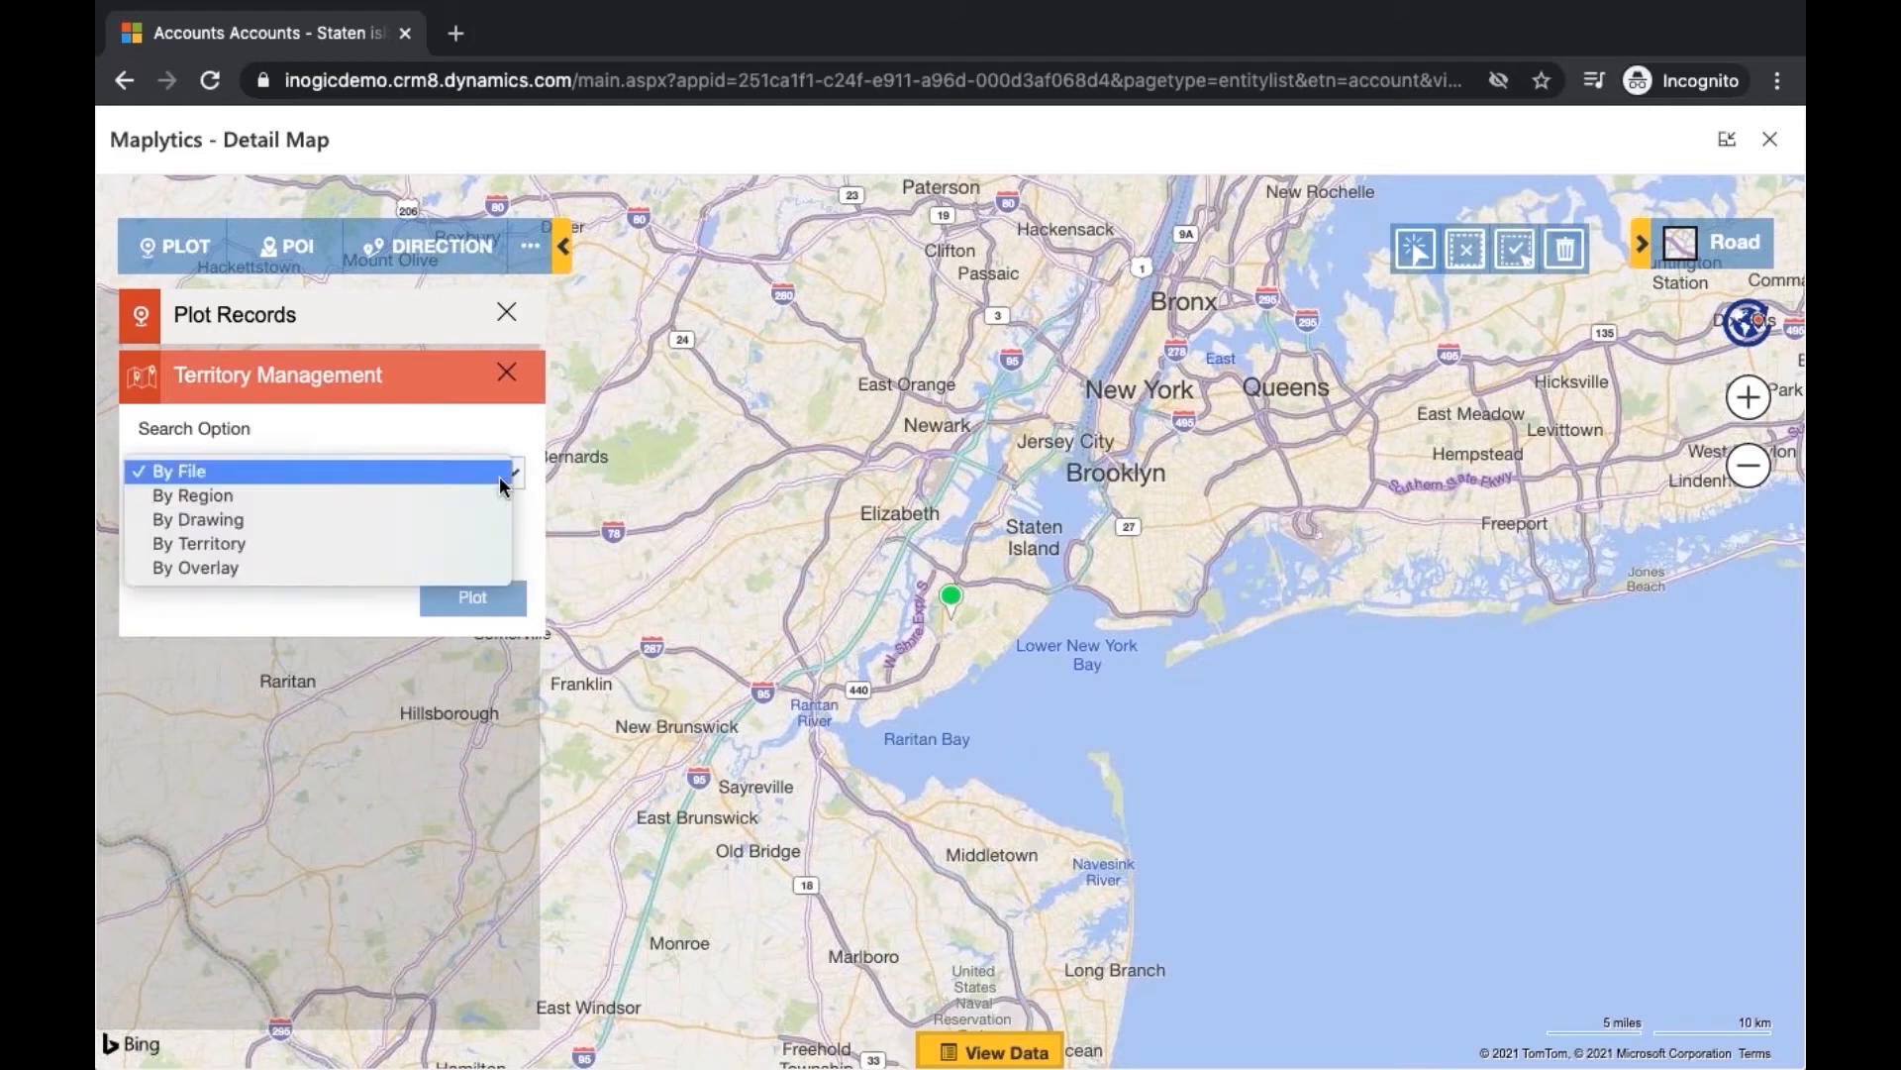
click(396, 567)
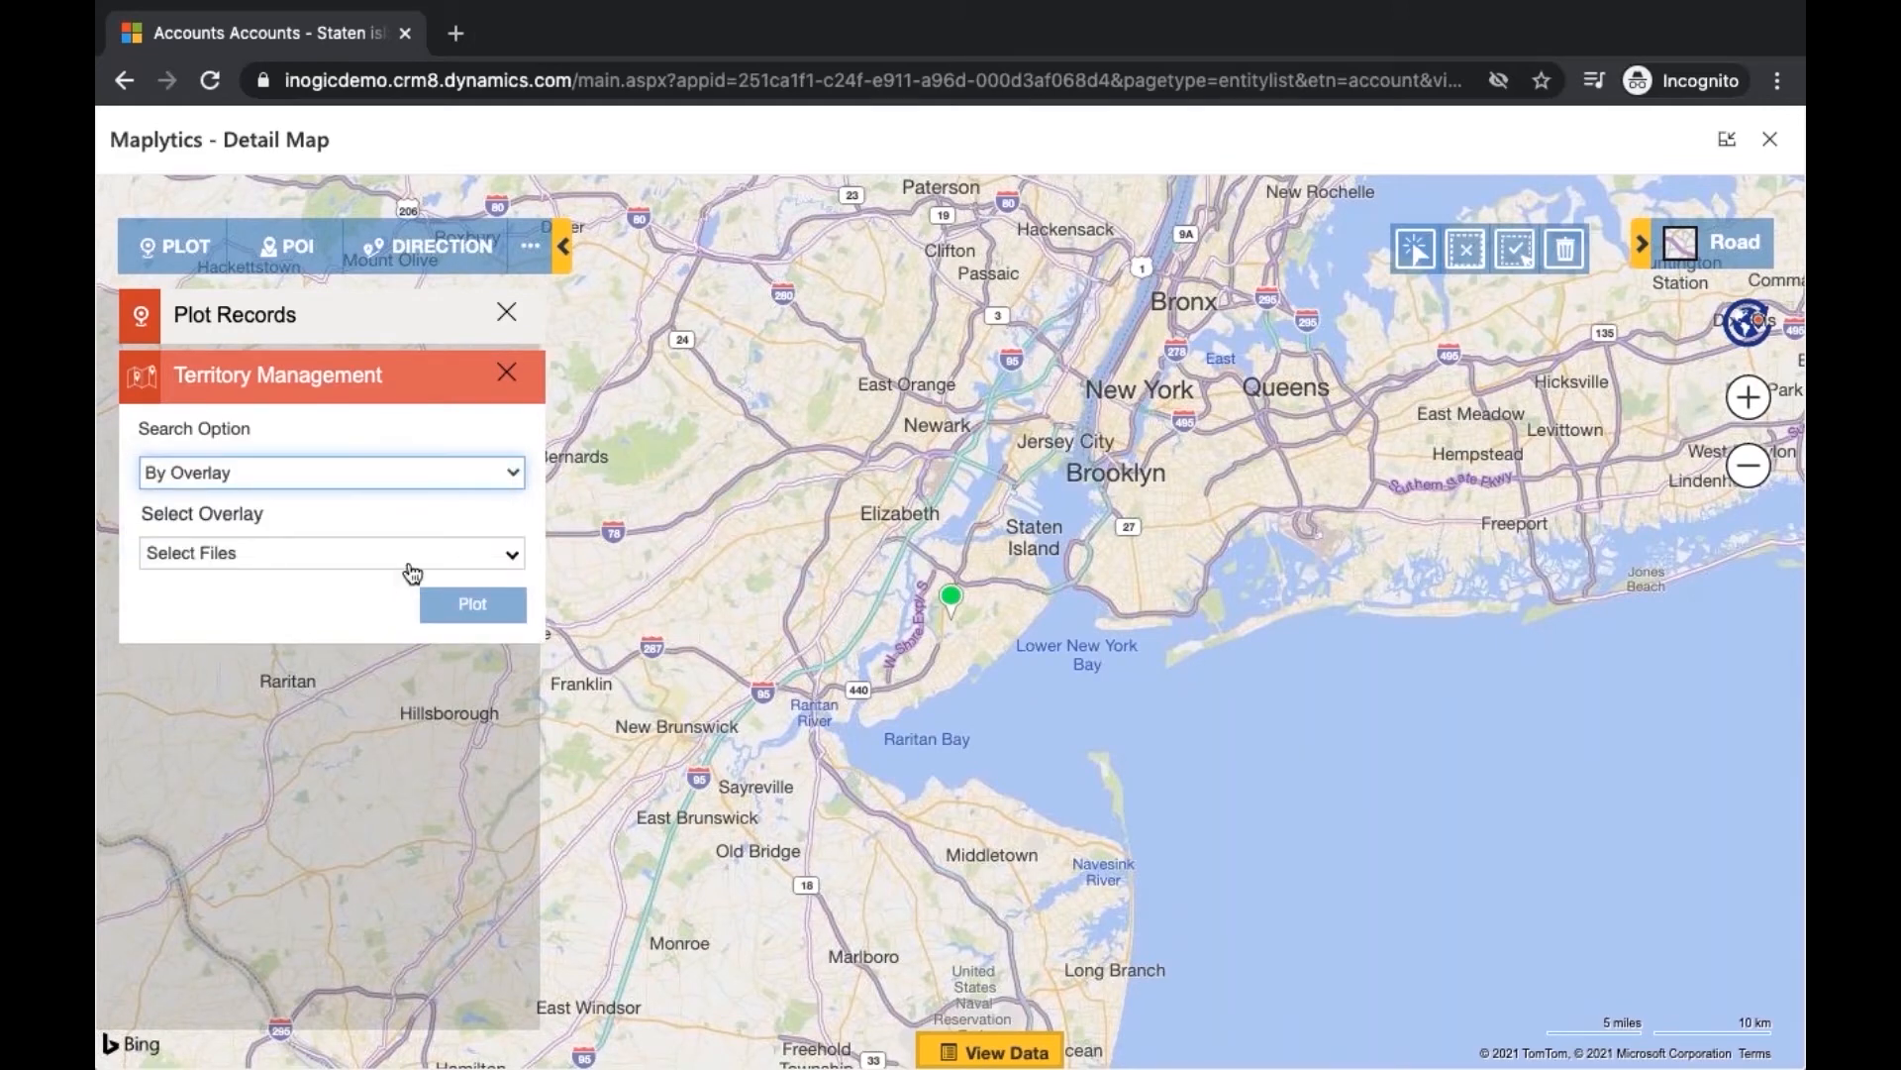
Choose New York_shape file as the overlay for Territory Management
click(412, 571)
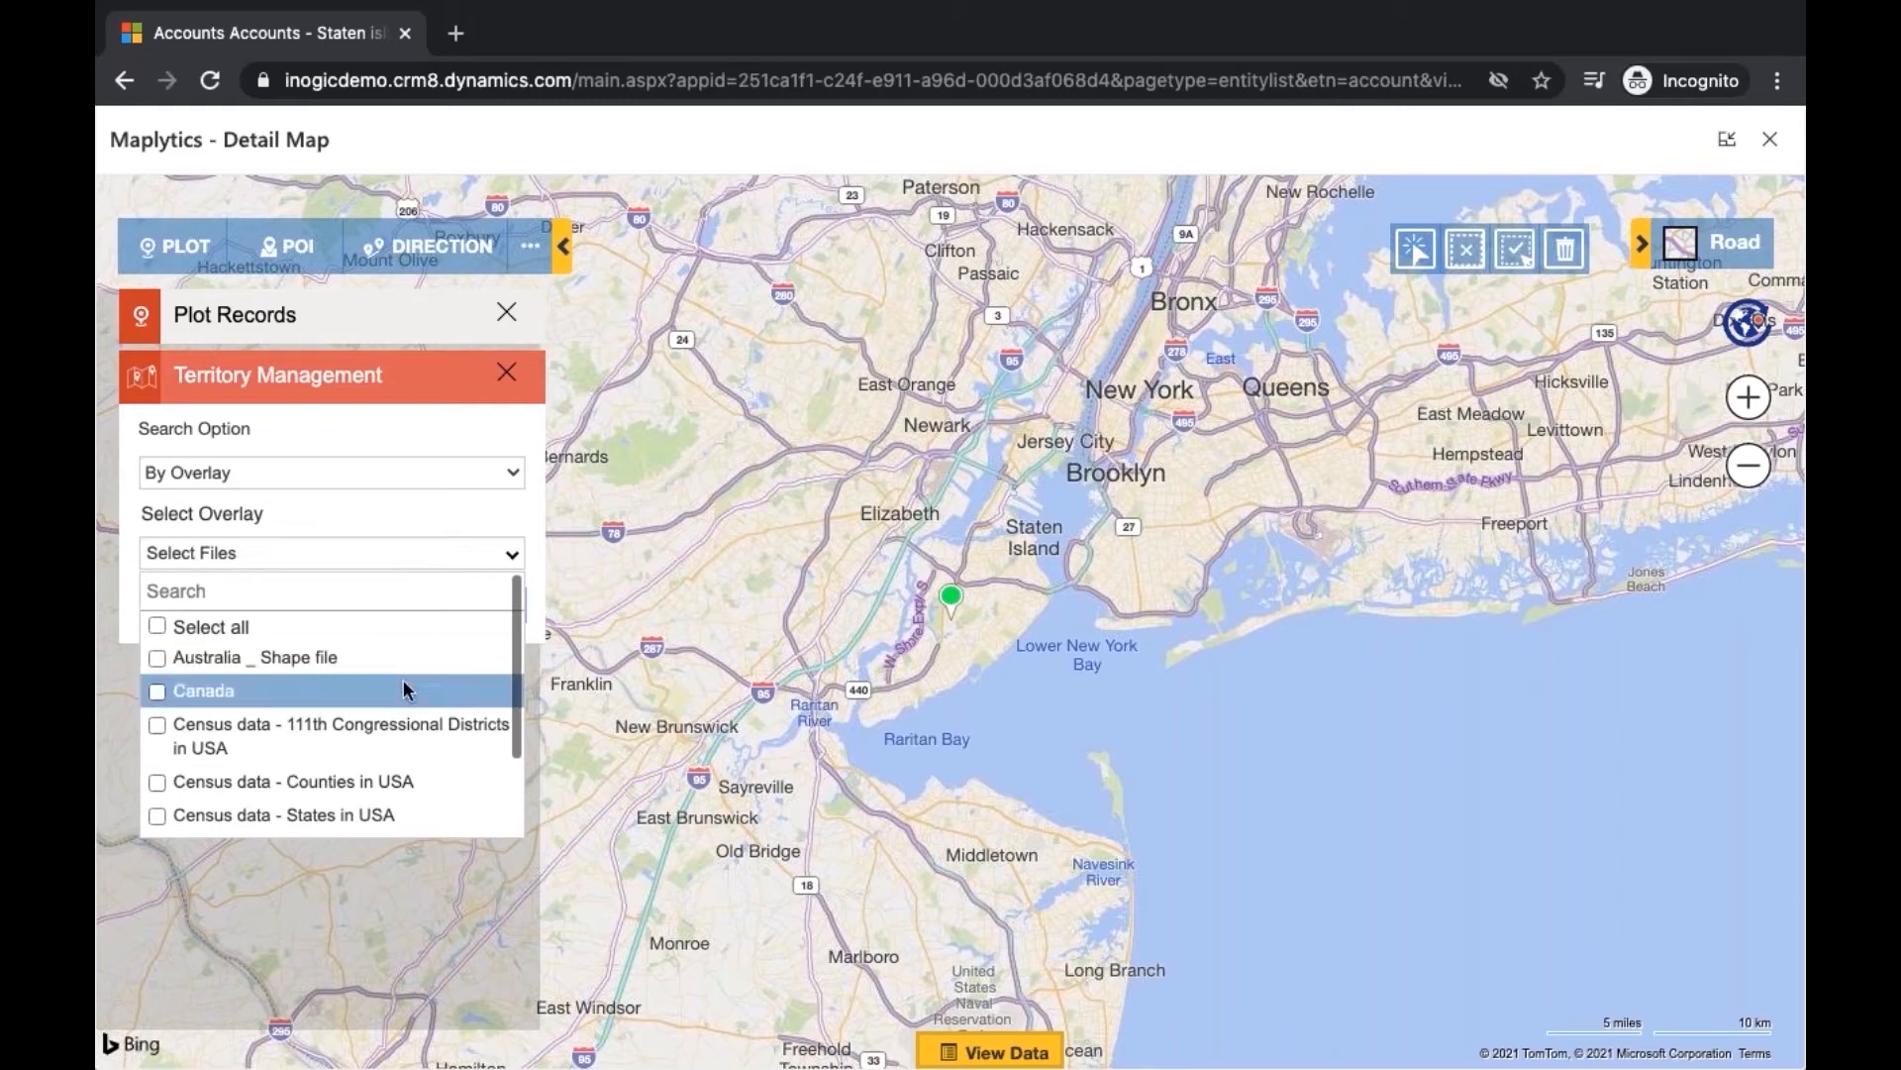
scroll(403, 679, down, 2)
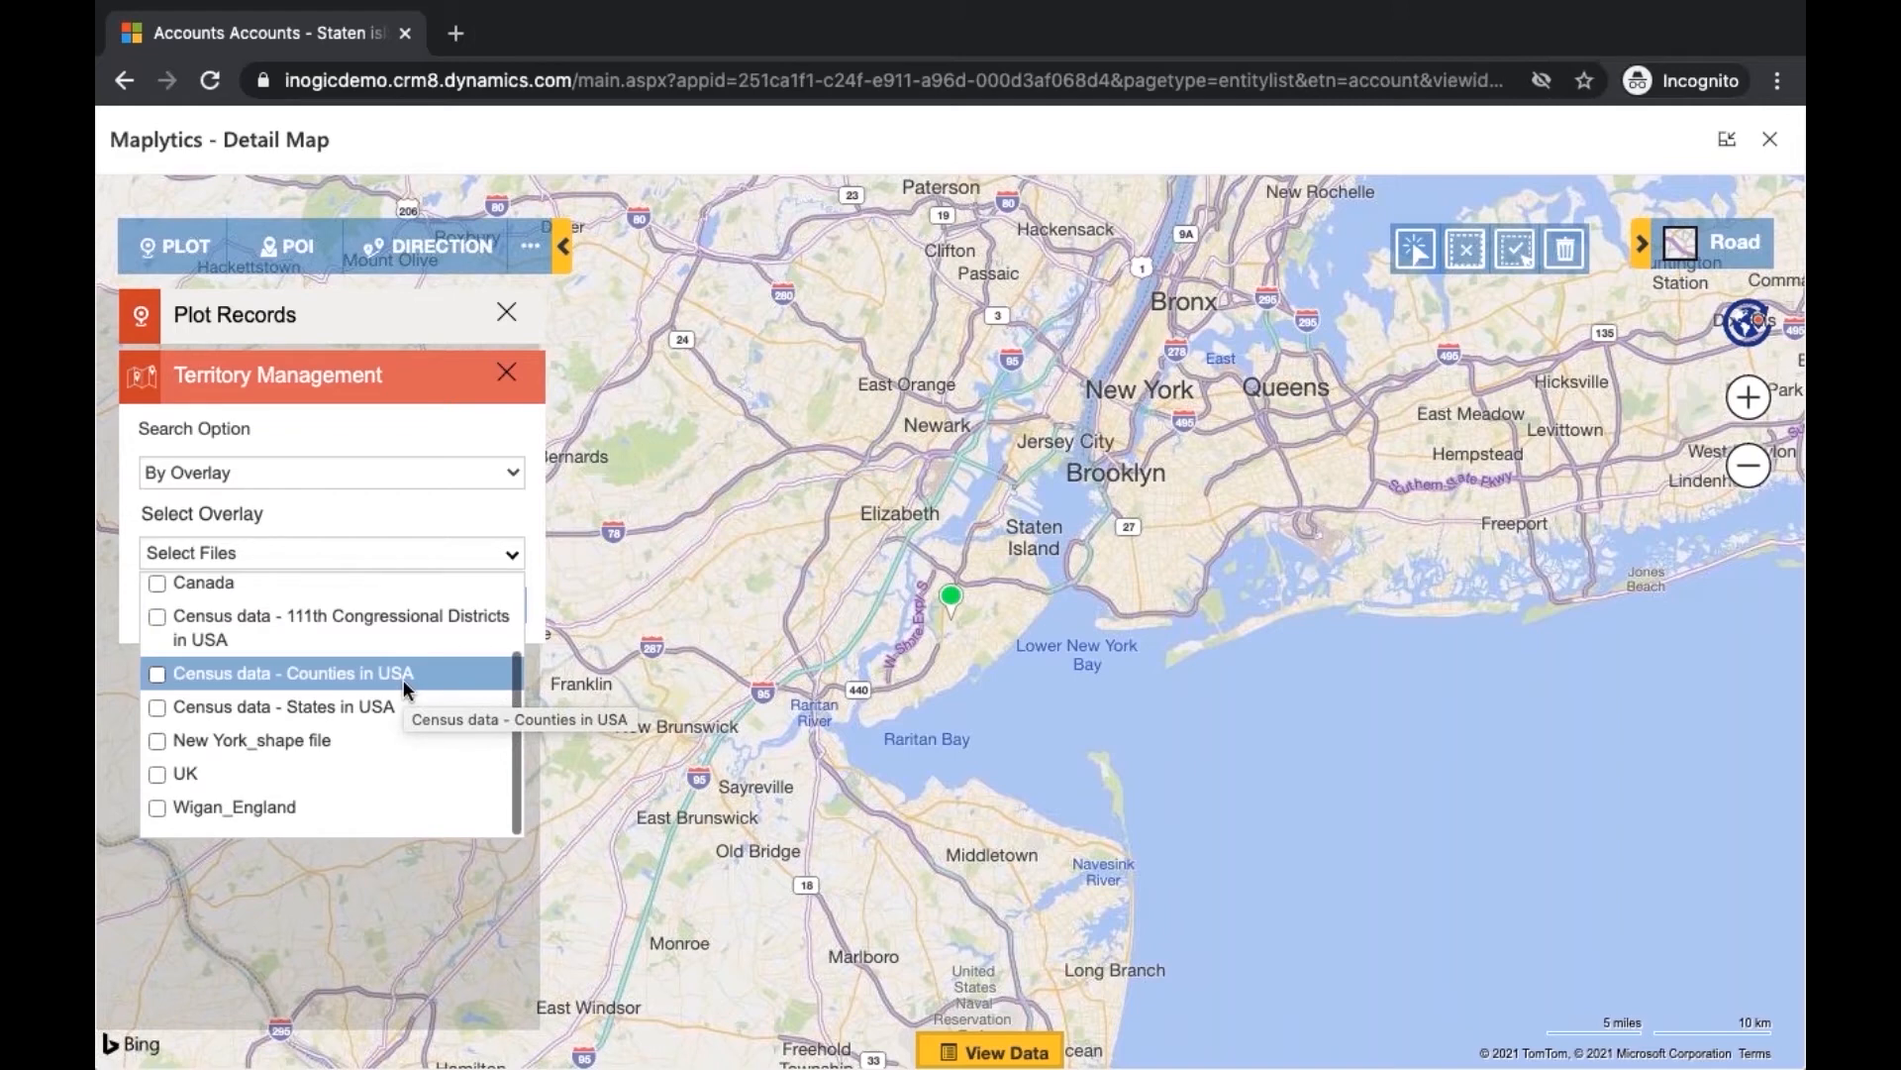
click(372, 739)
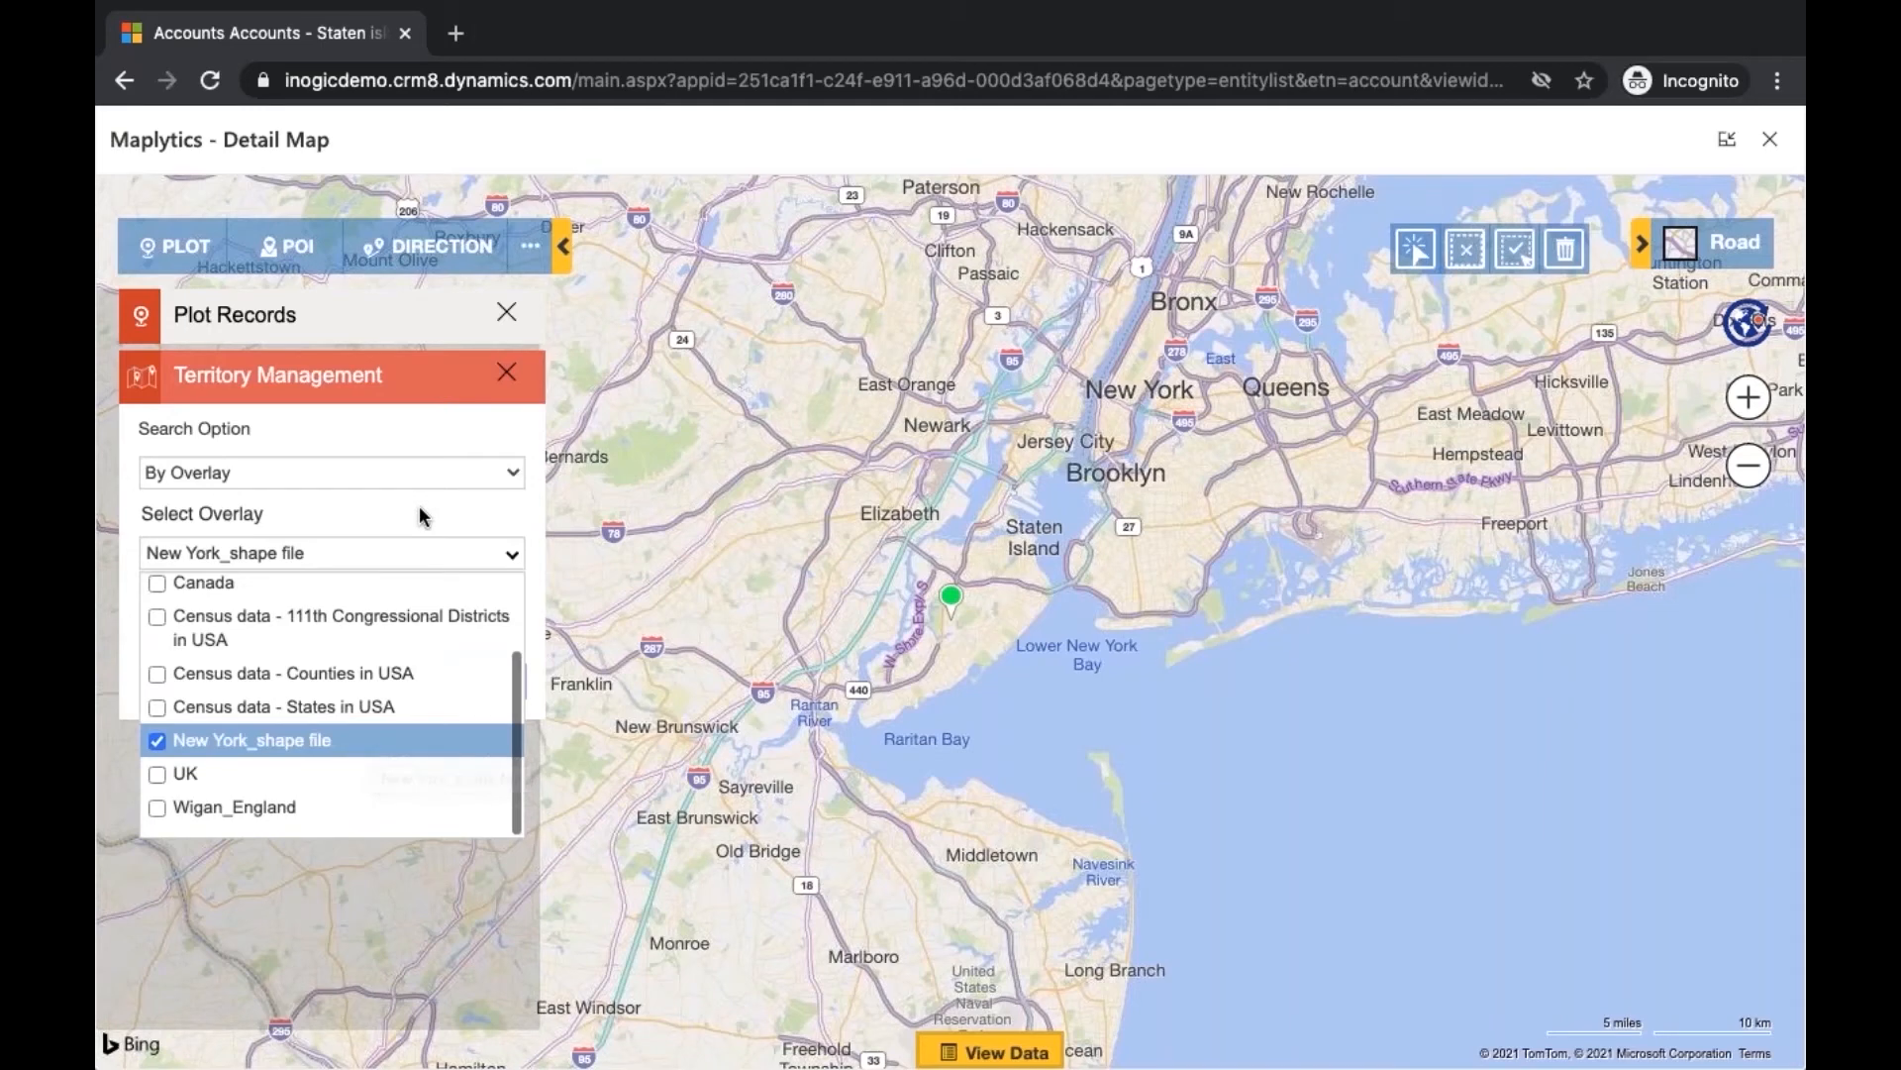
click(420, 509)
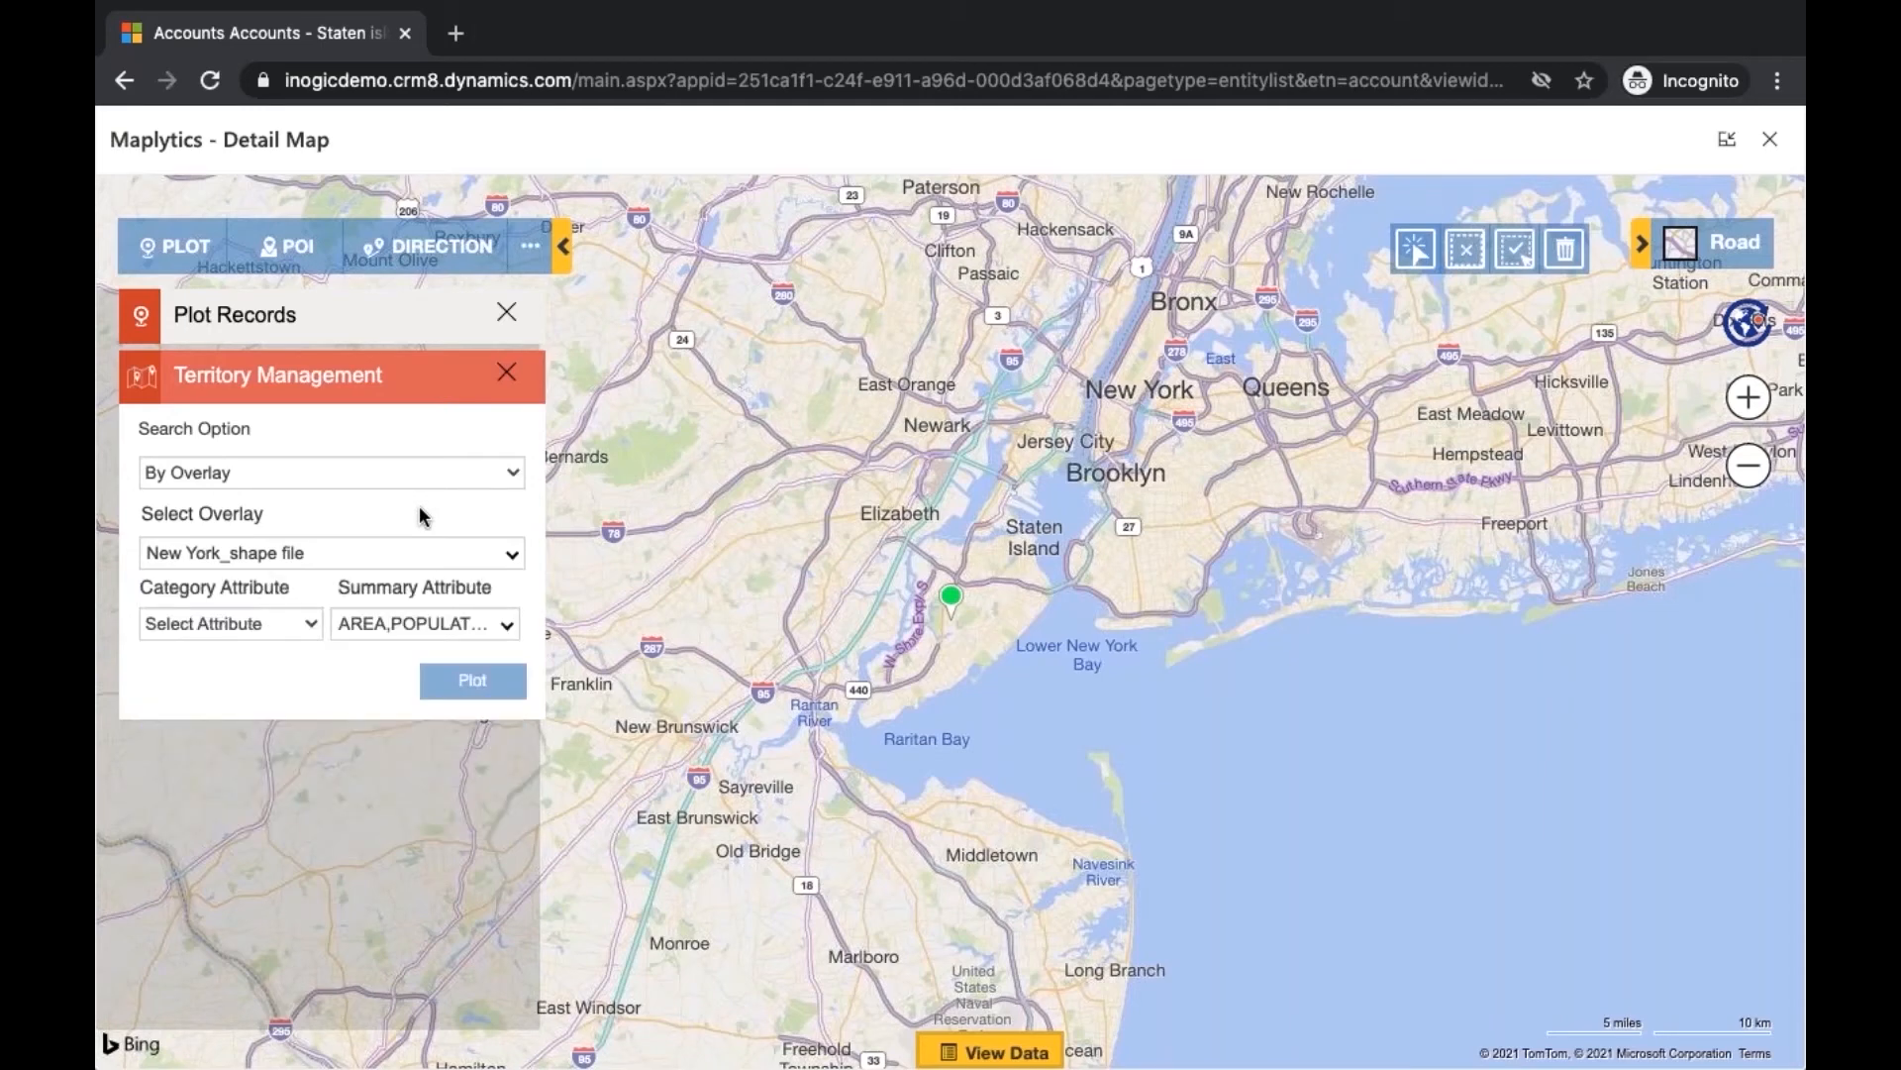
Set the overlay's category attribute to POPULATION, review the summary attributes, and plot the overlay
click(315, 624)
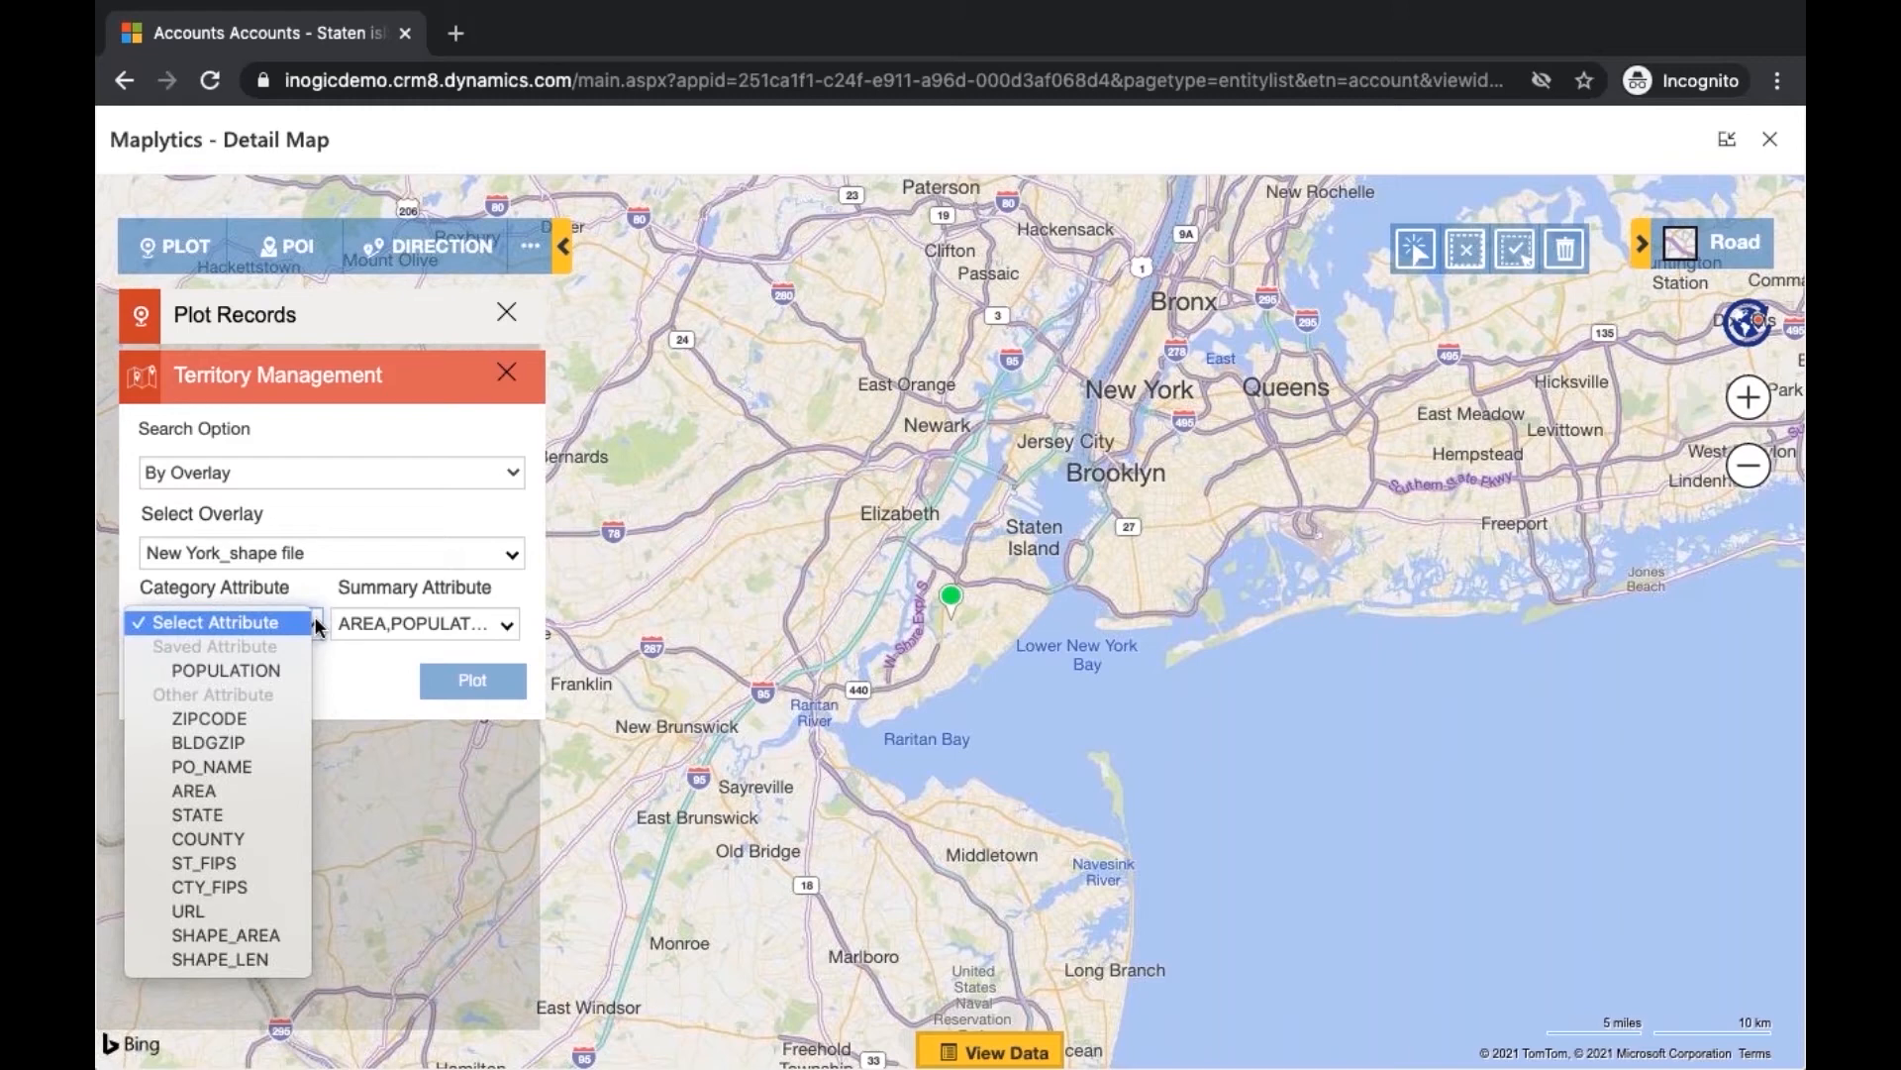
click(288, 673)
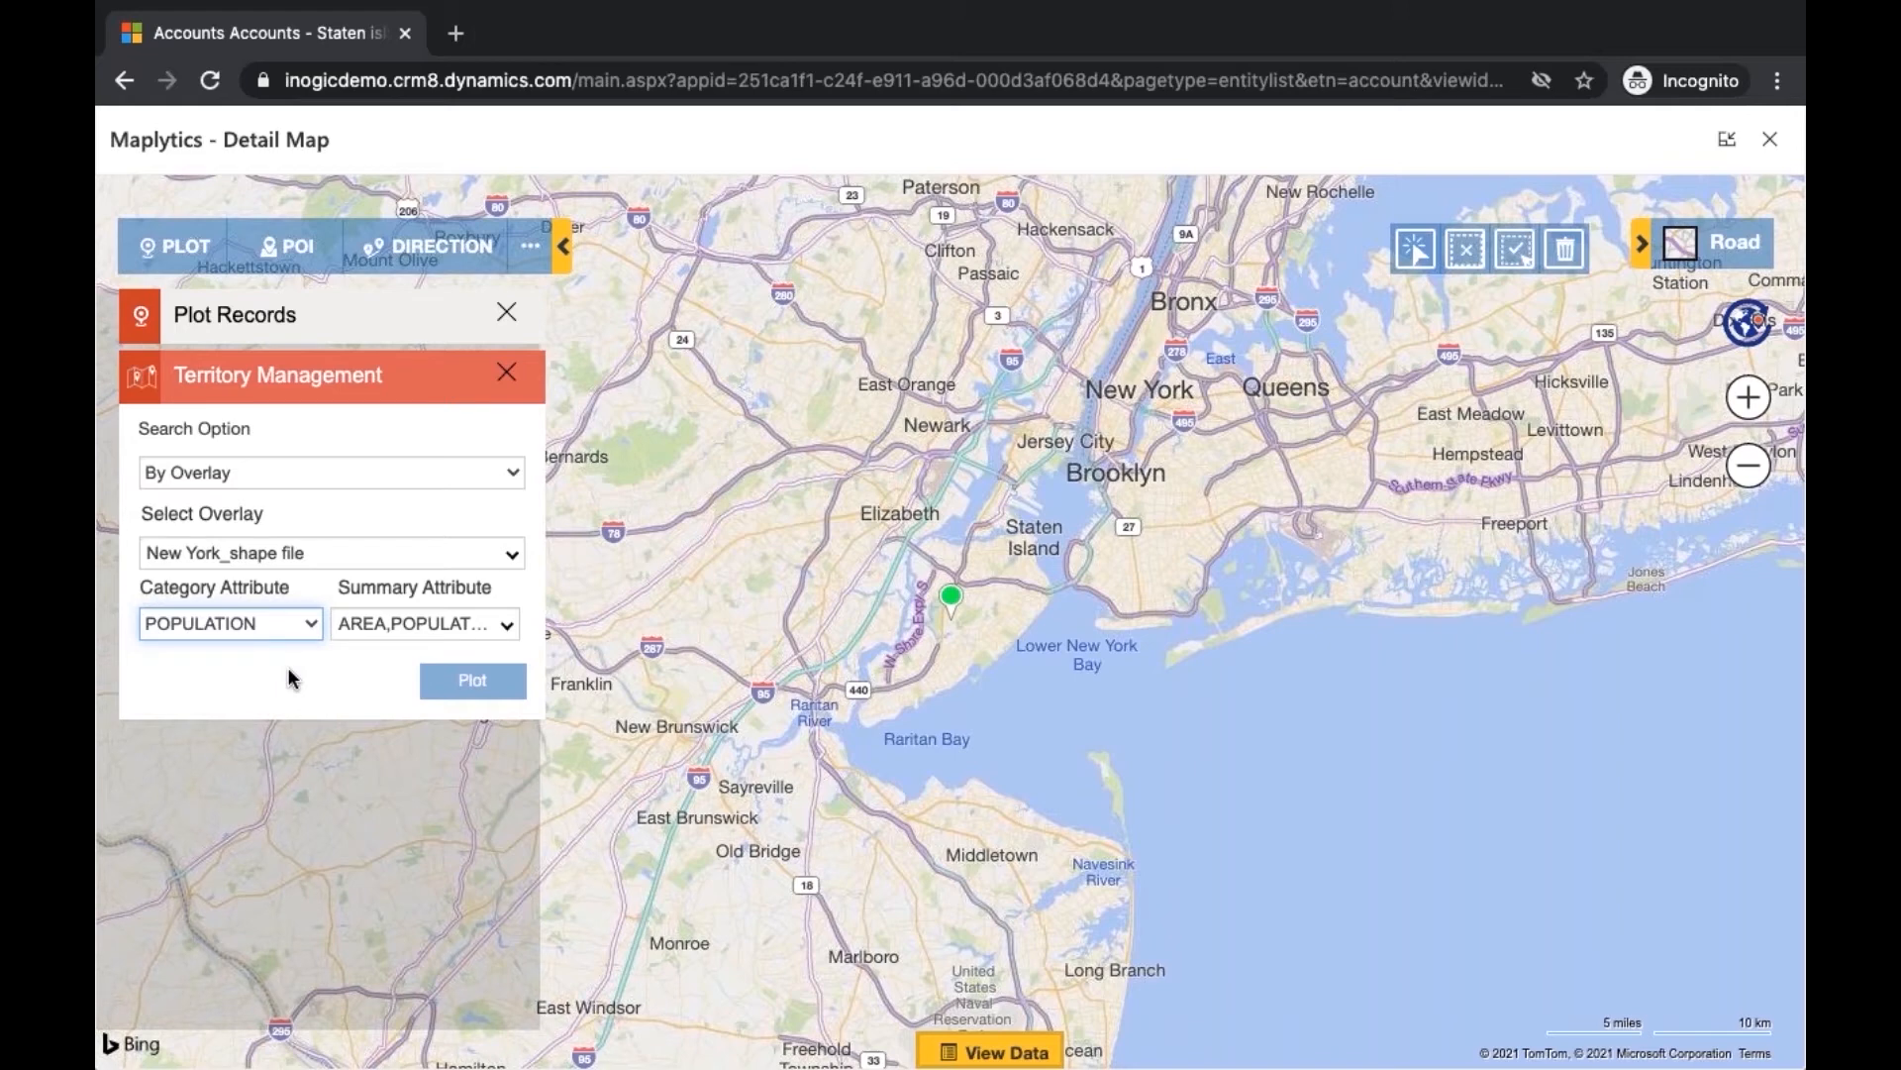
click(499, 627)
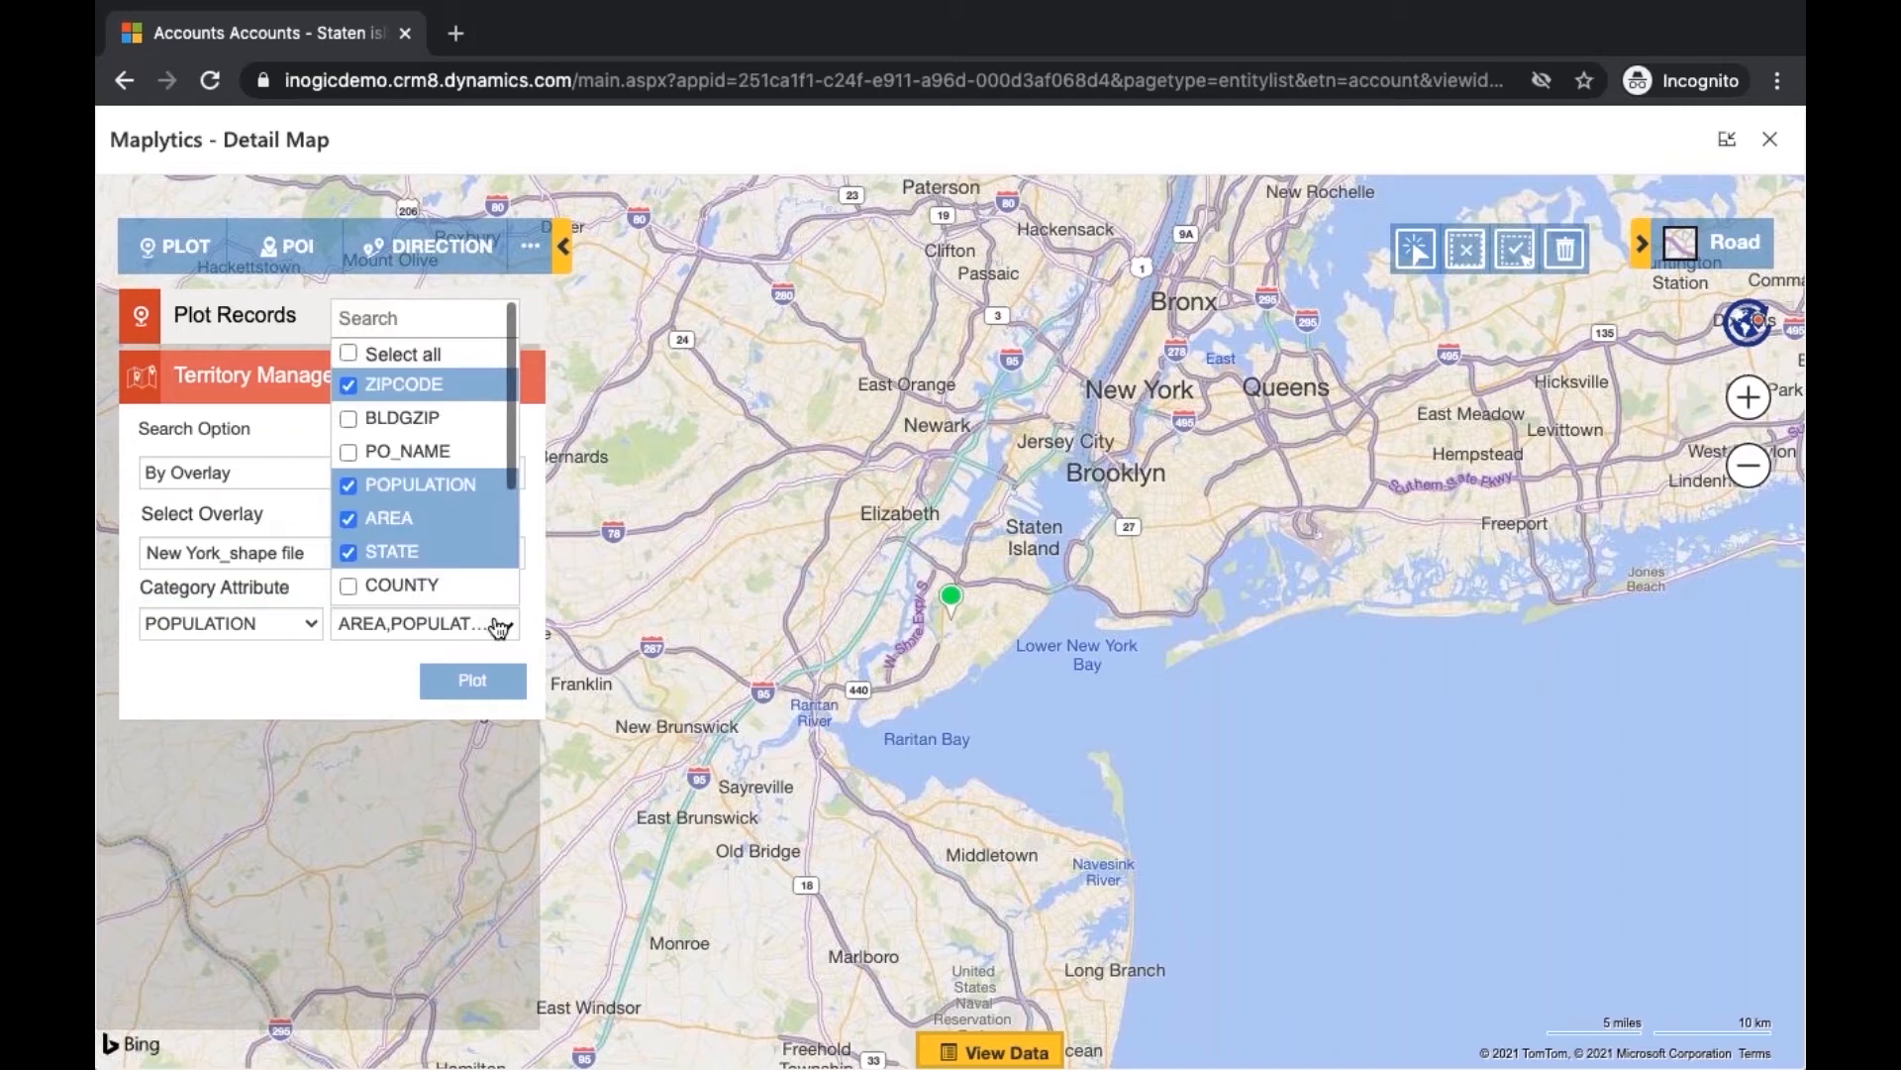
click(489, 683)
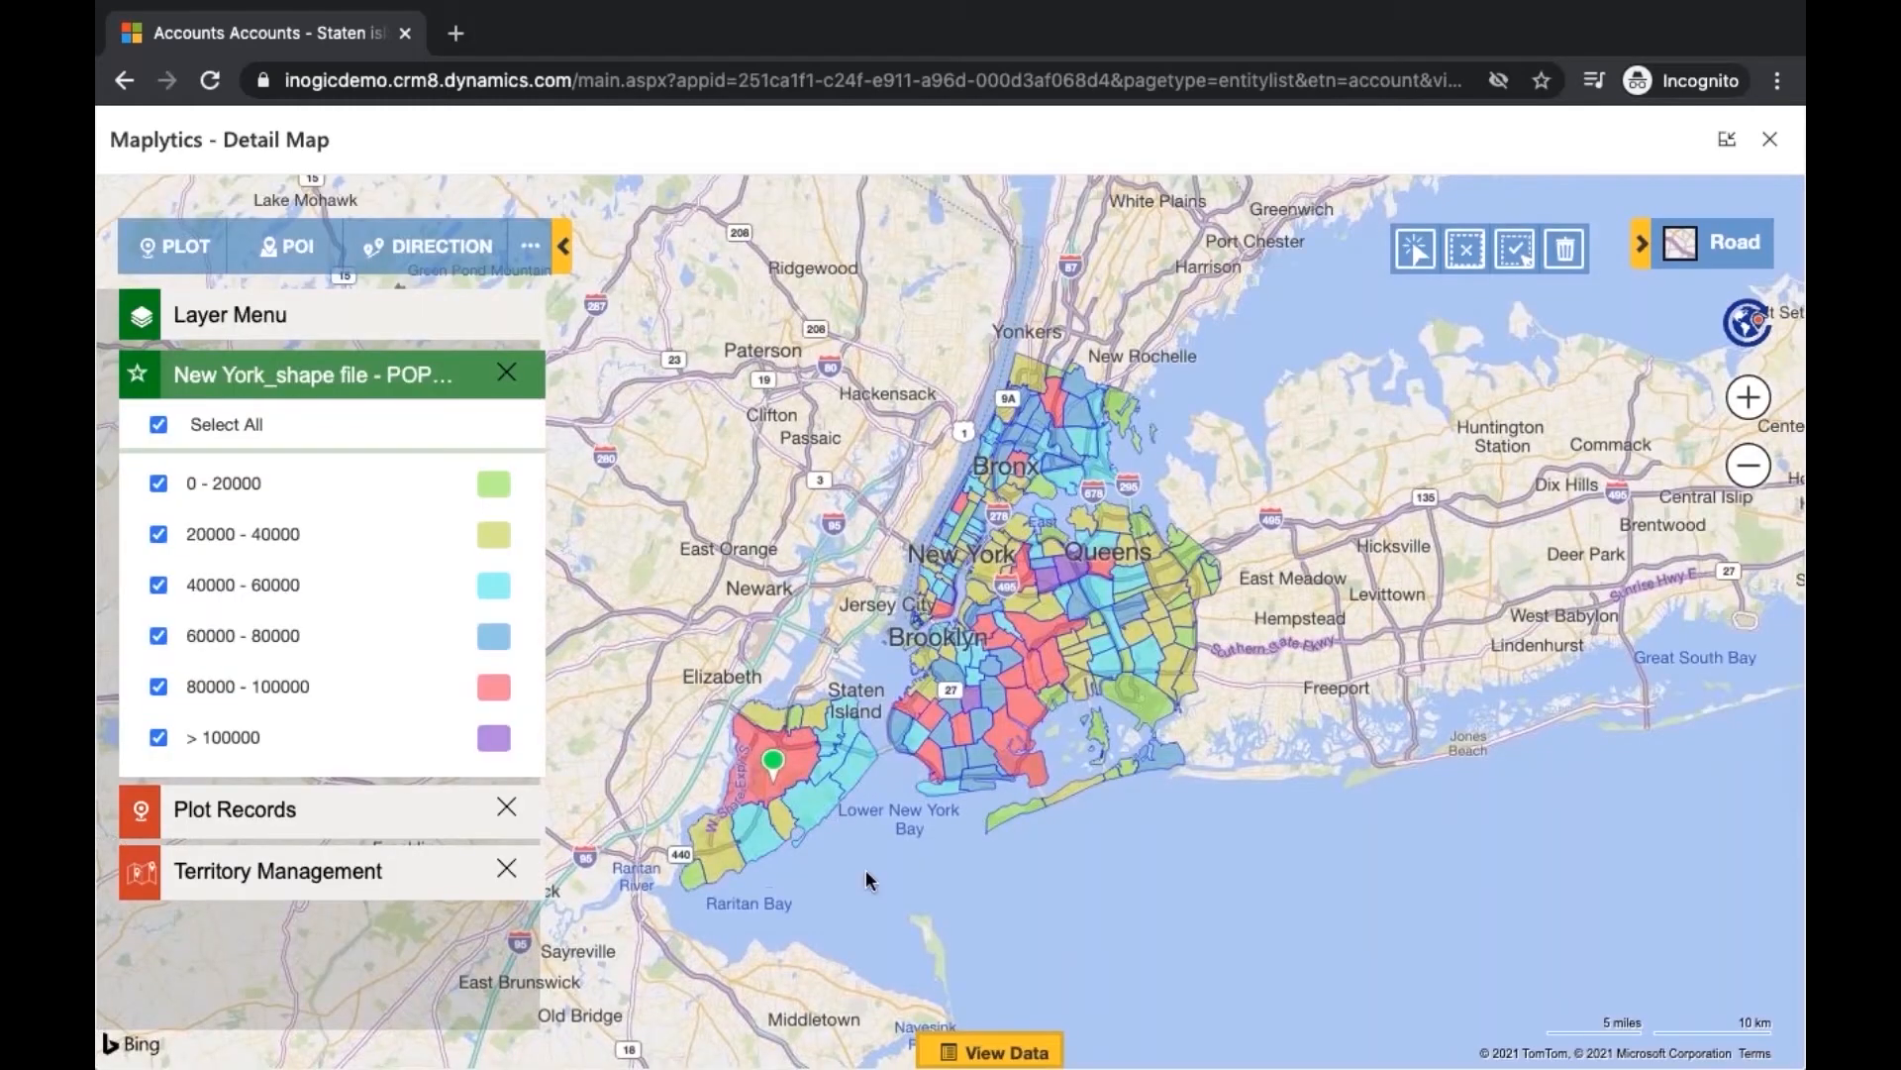
Examine the population-coloured regions across New York and Staten Island and the area details of the Brooklyn regions
drag(939, 856, 1068, 820)
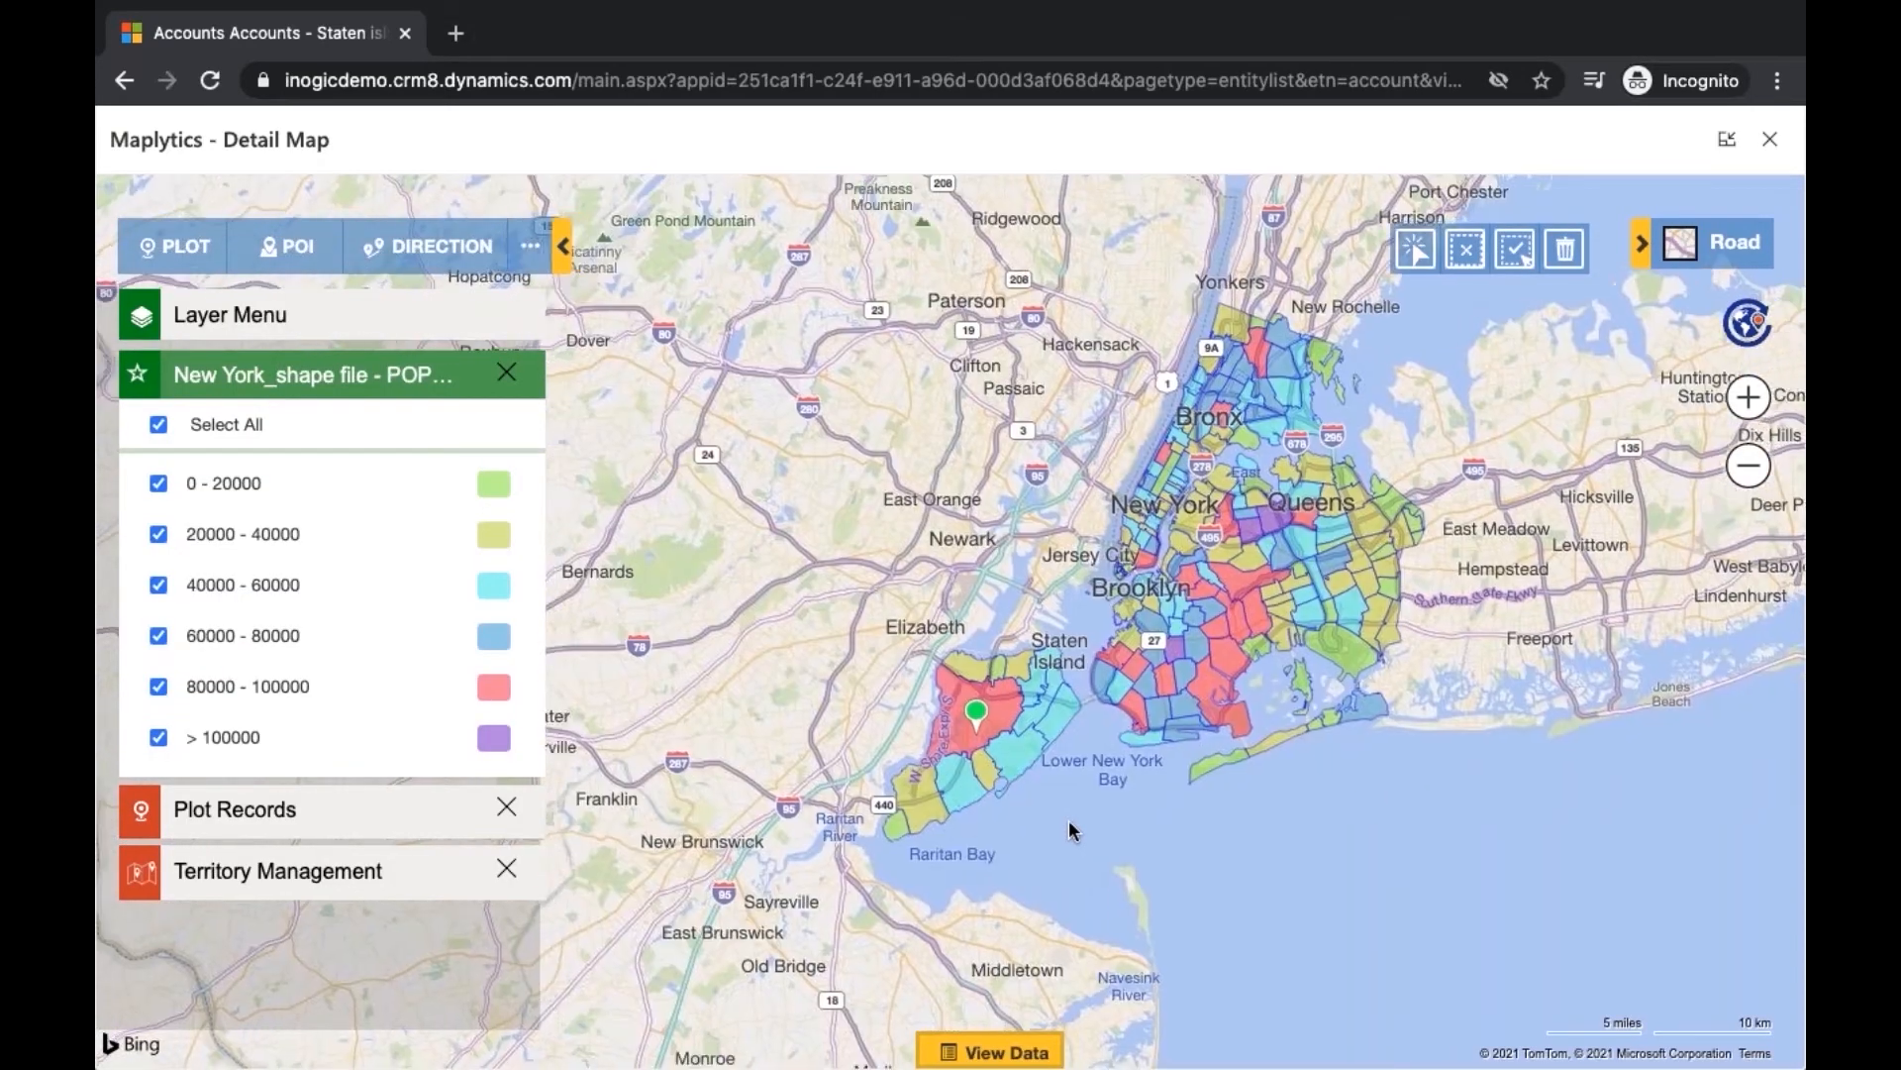
scroll(1067, 820, up, 3)
scroll(1080, 777, down, 3)
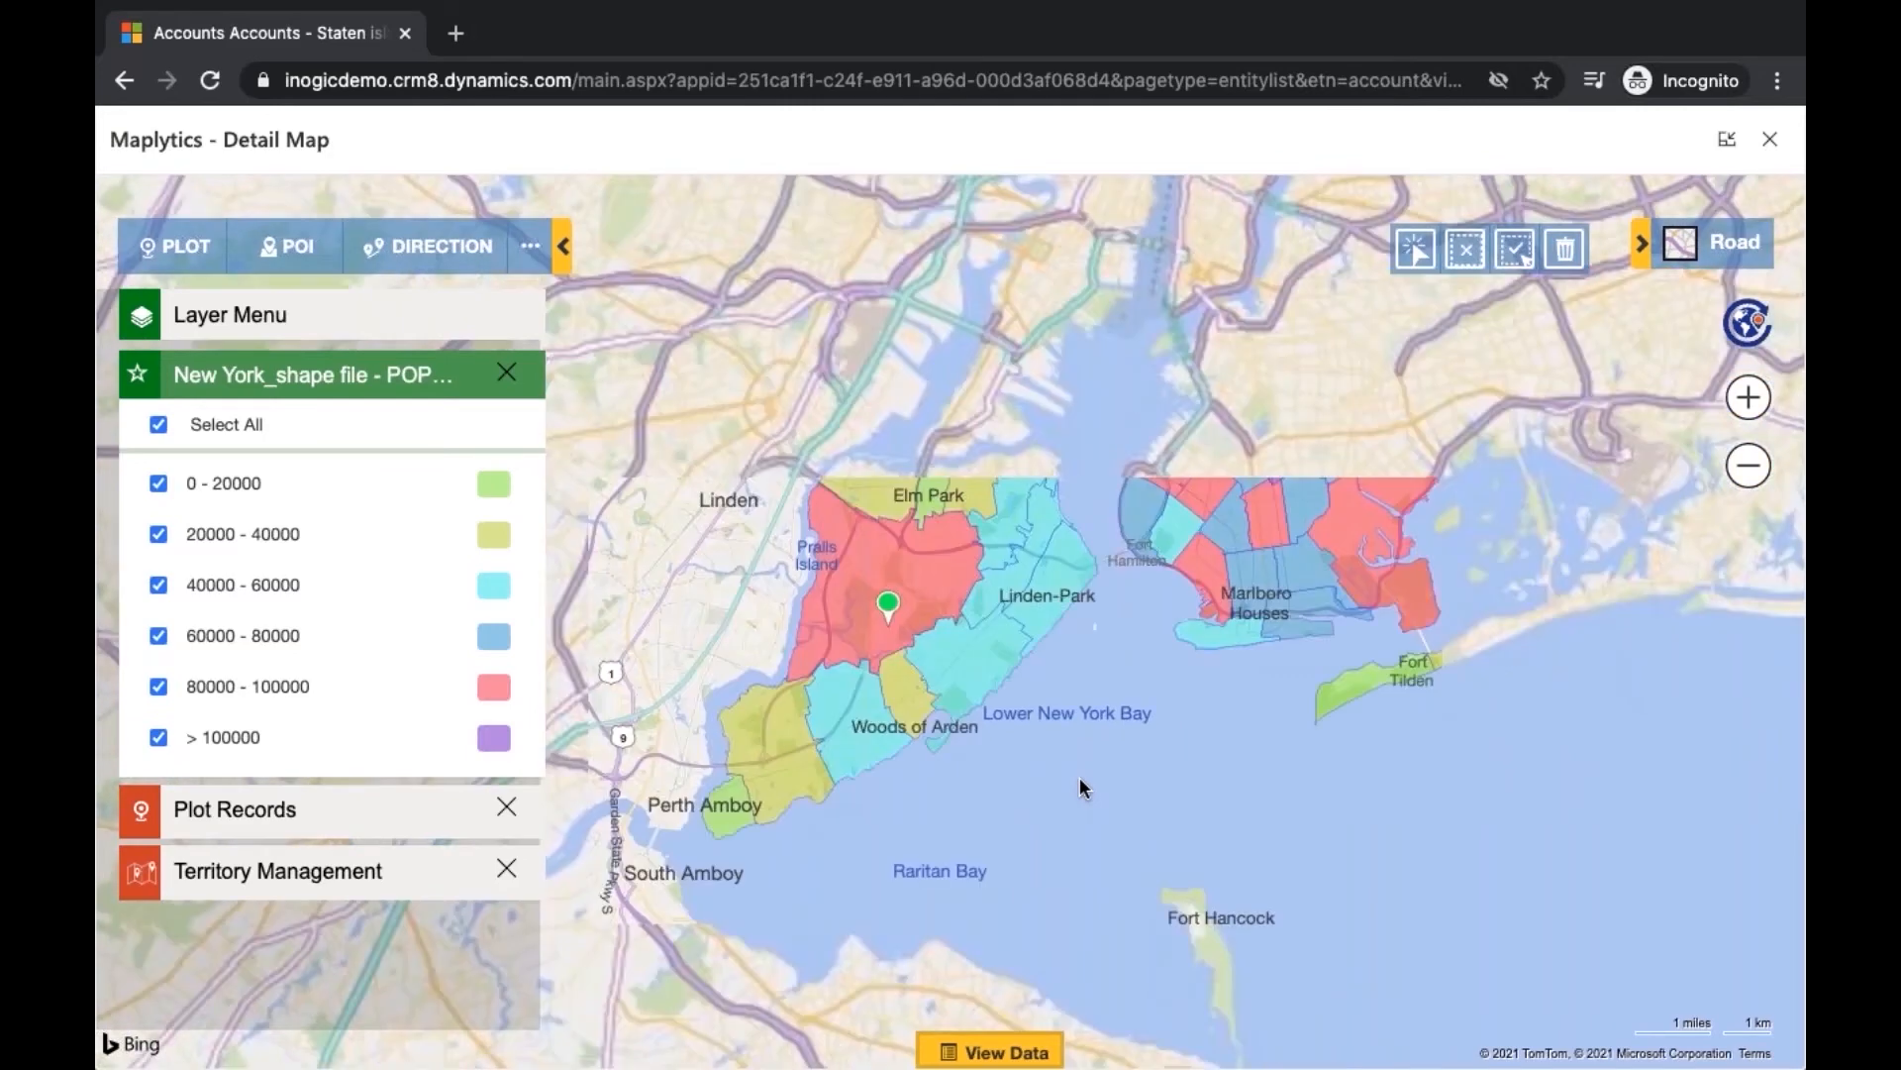
drag(1109, 698, 1036, 943)
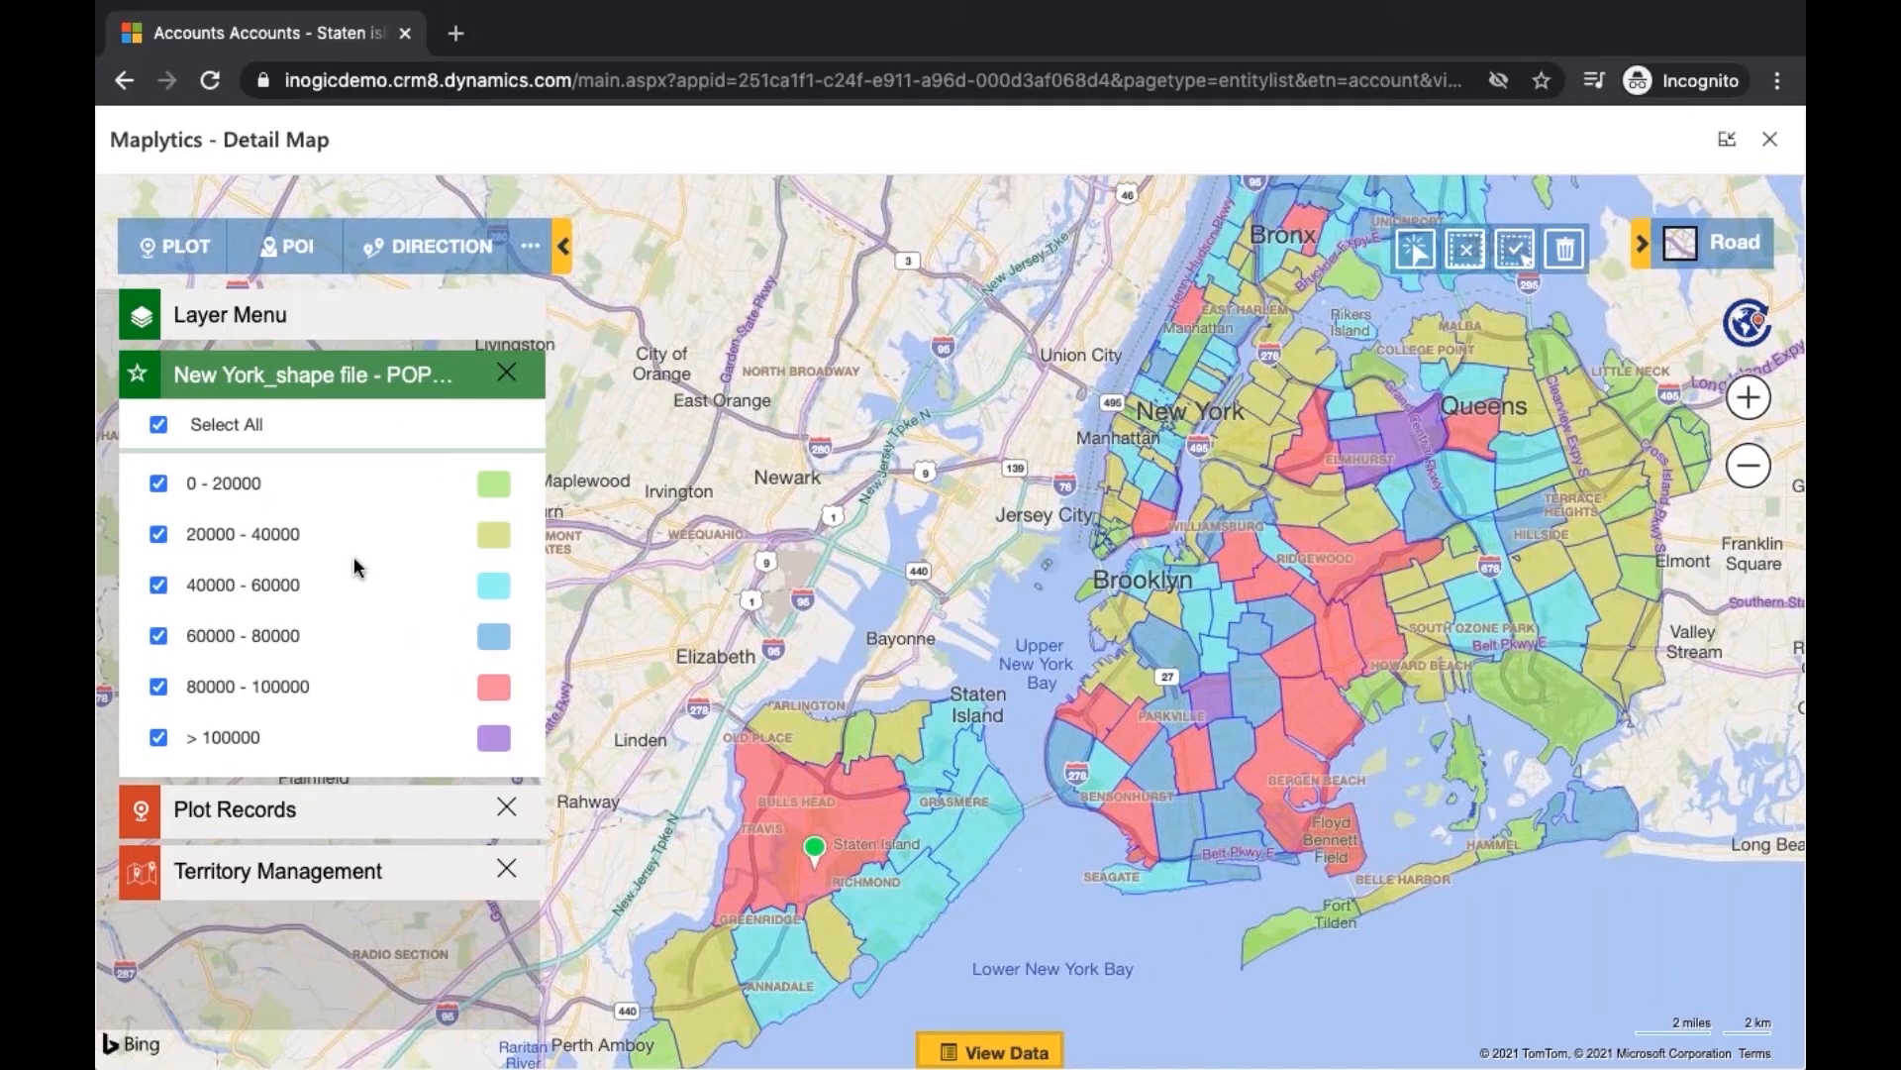
mouse_move(1228, 726)
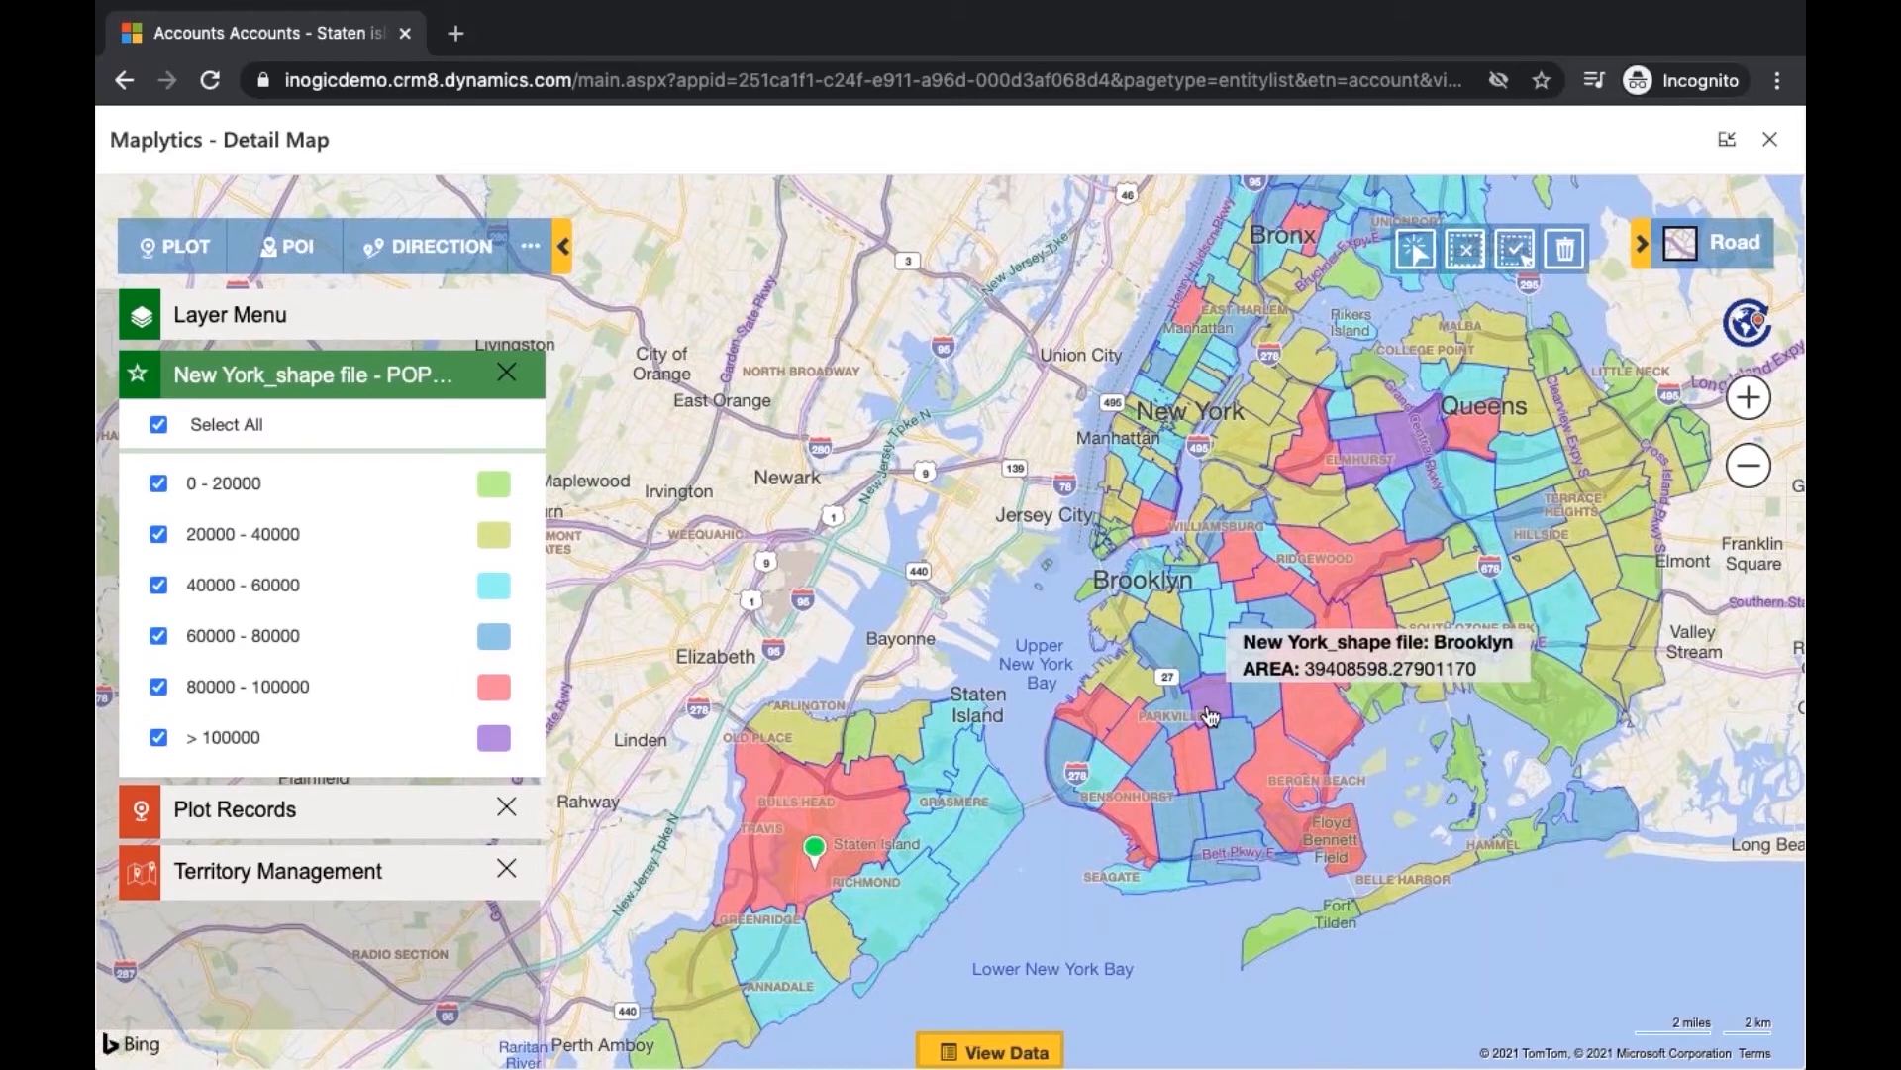
mouse_move(1359, 705)
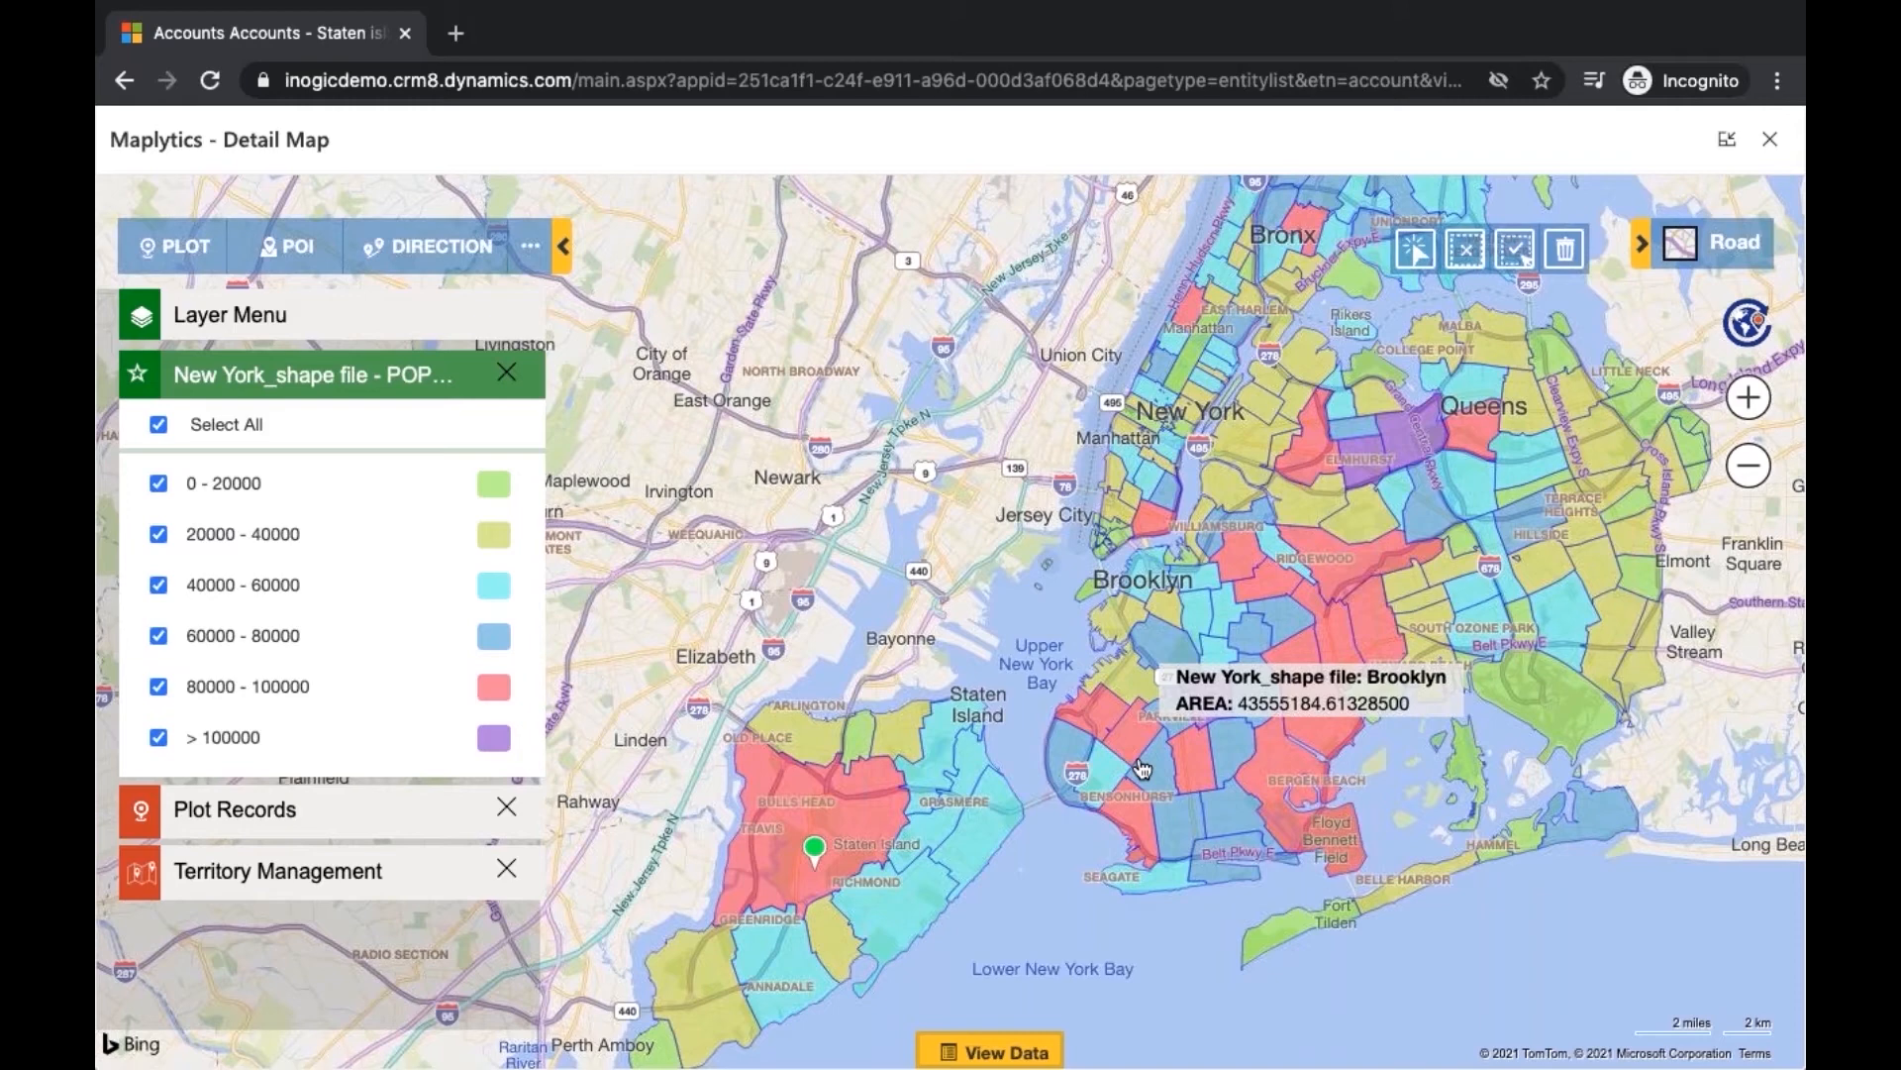
Reopen Territory Management and change its search option to By Territory
click(343, 884)
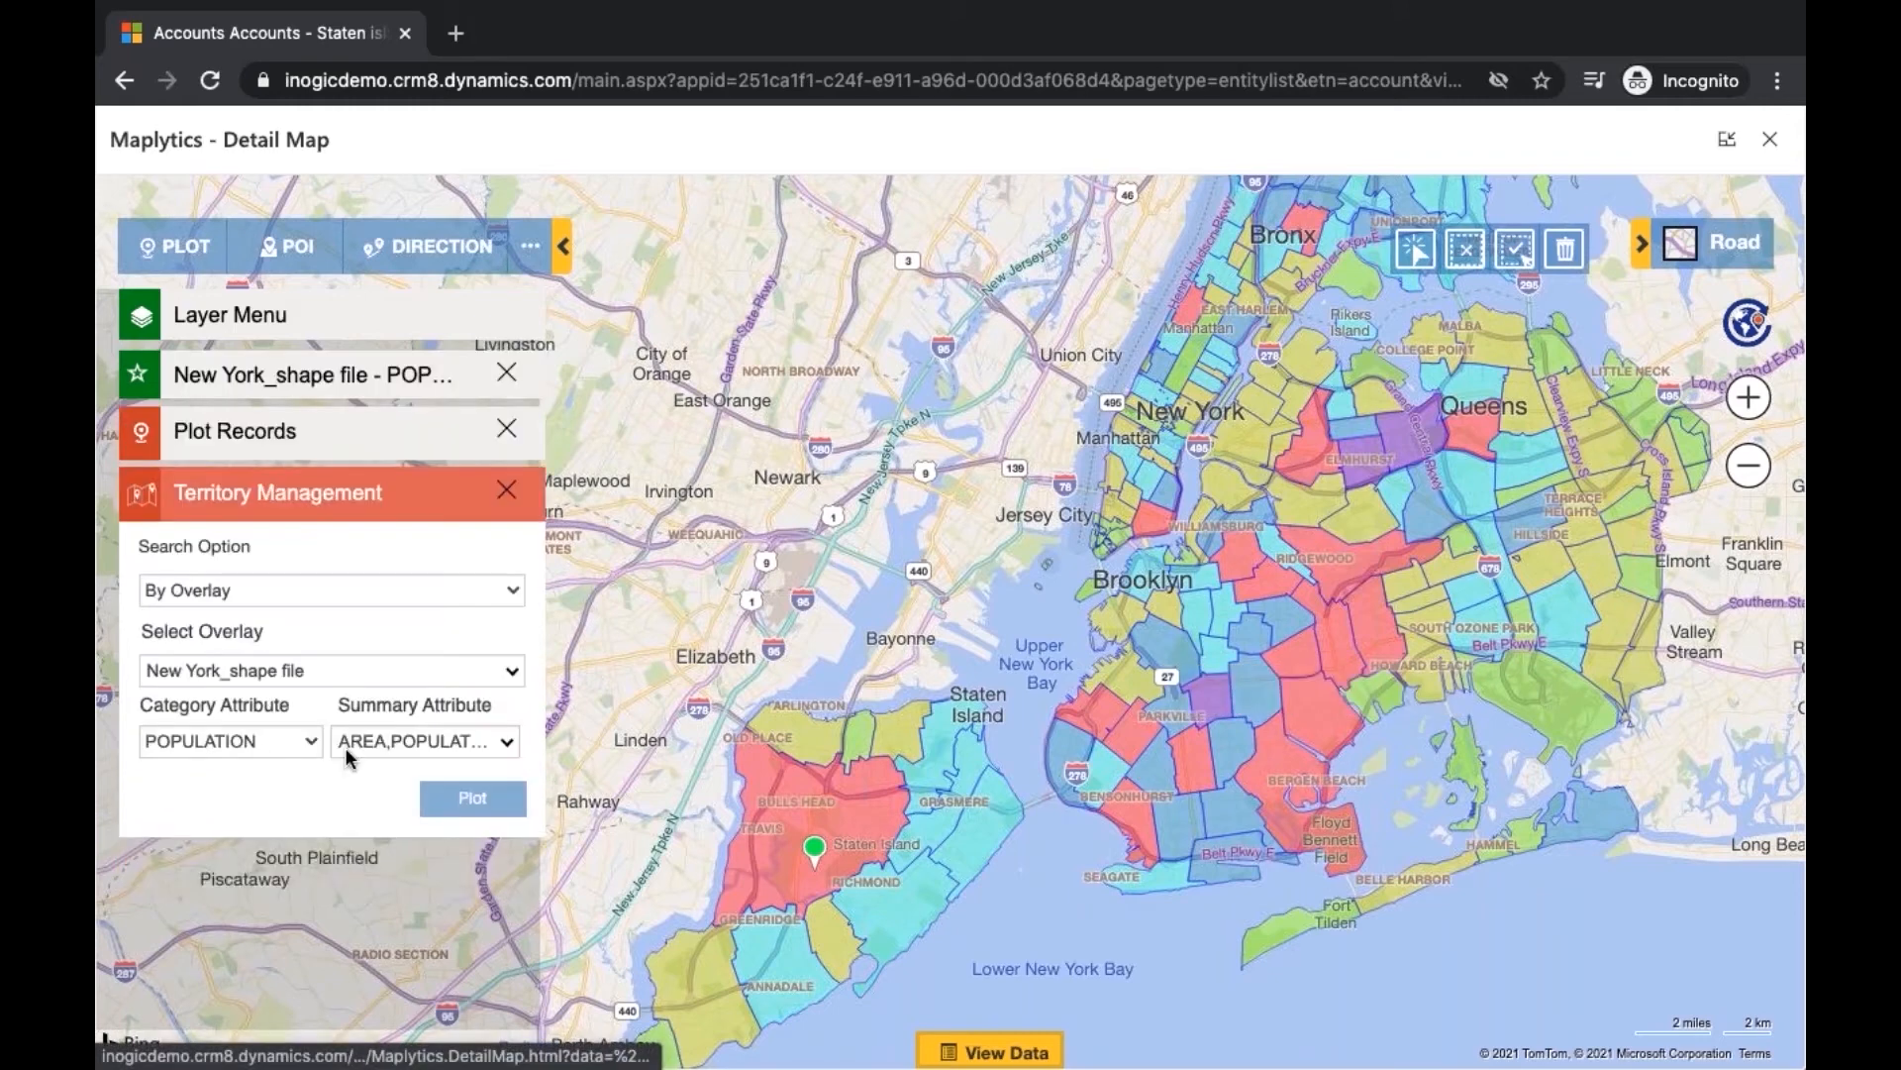
click(328, 592)
key(Escape)
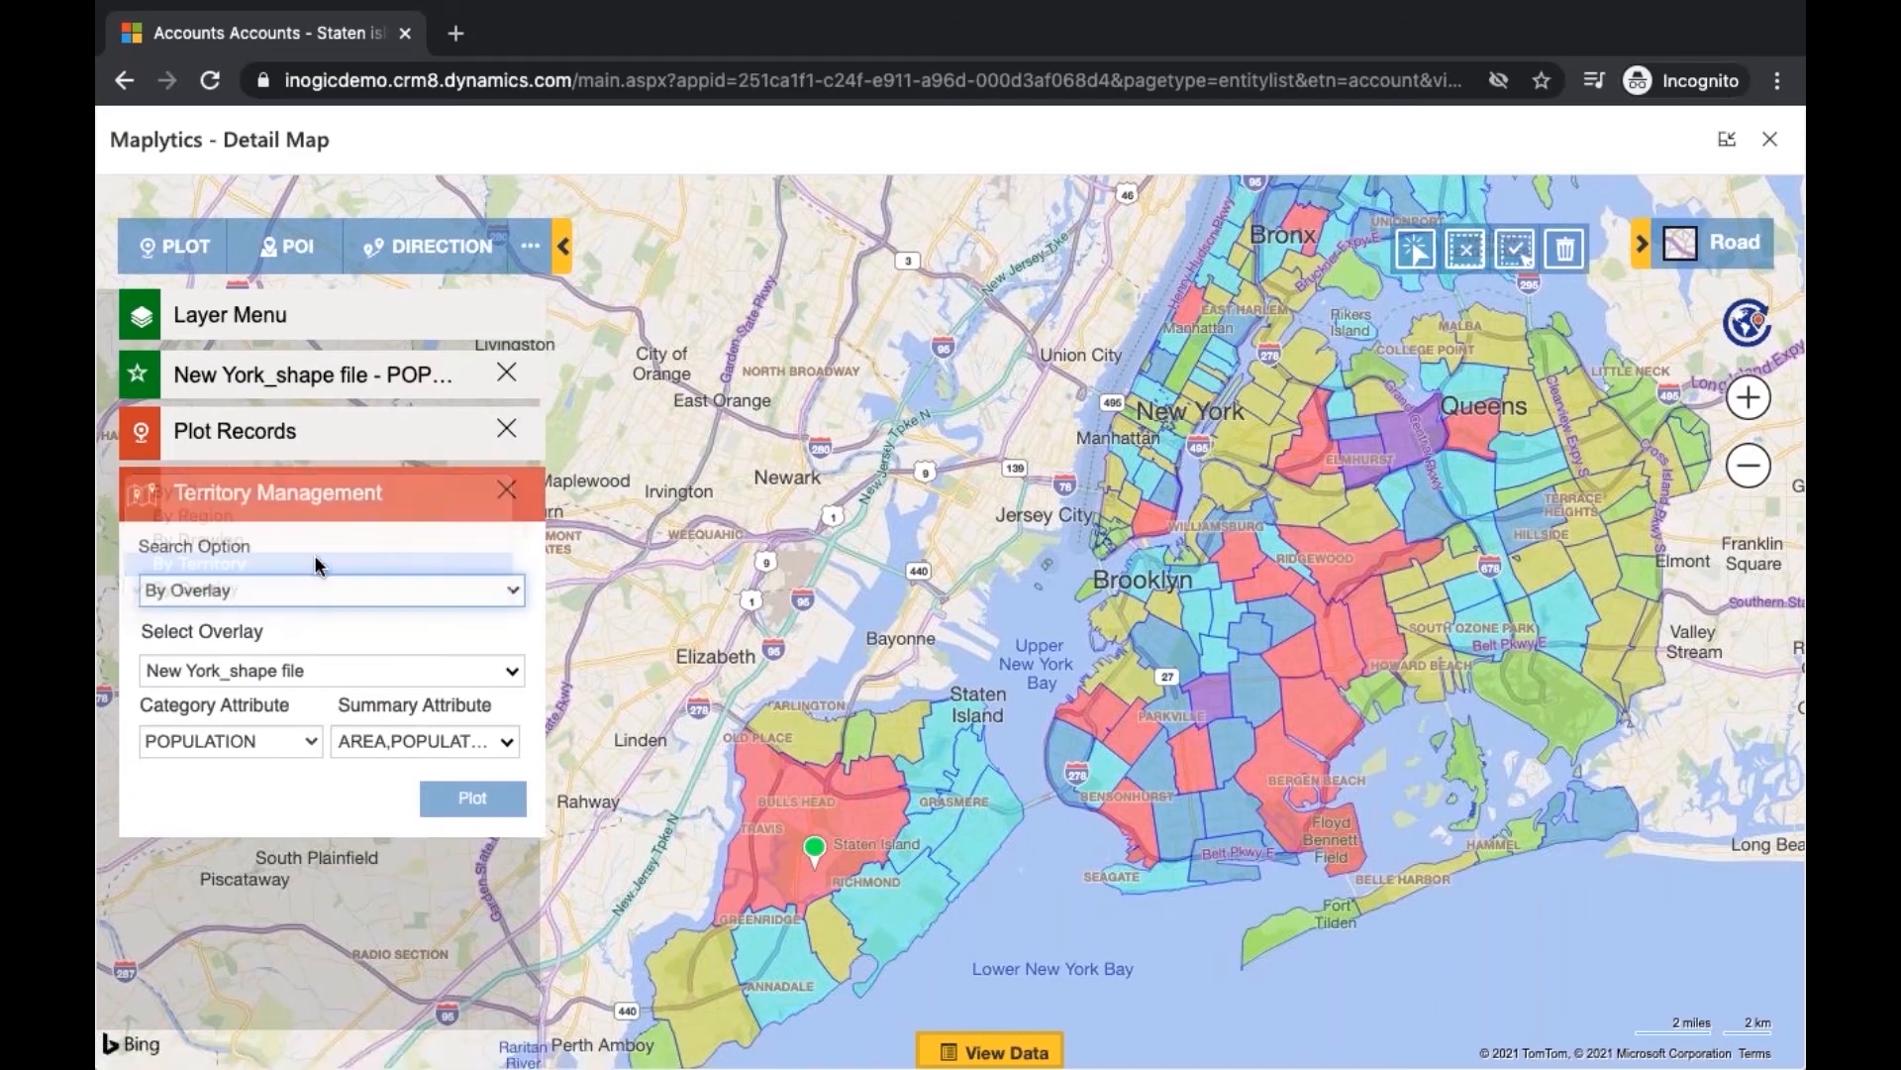
key(Down)
Filter territories by 103, select all matches except District 1 - territory 10302, District 1 - Territory 10303 and Part of territory - 10305, and plot them
click(282, 681)
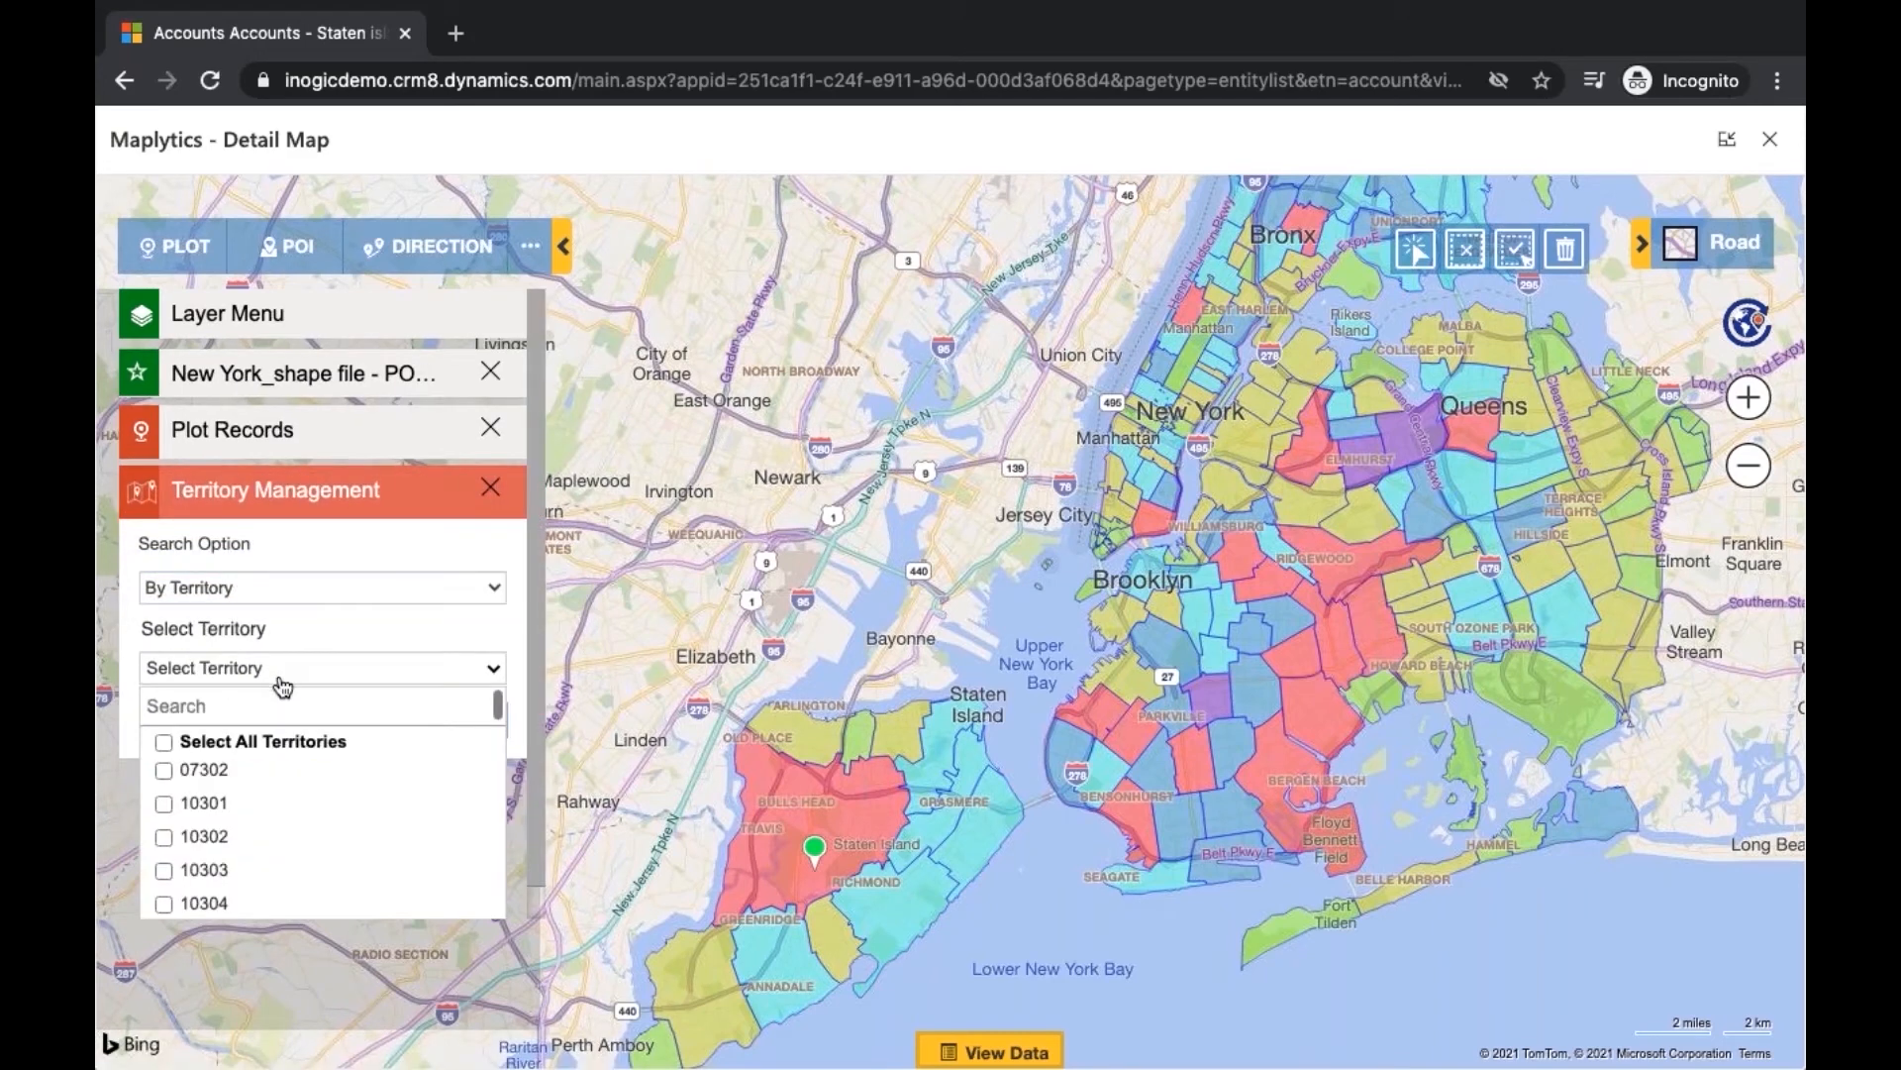
text(103)
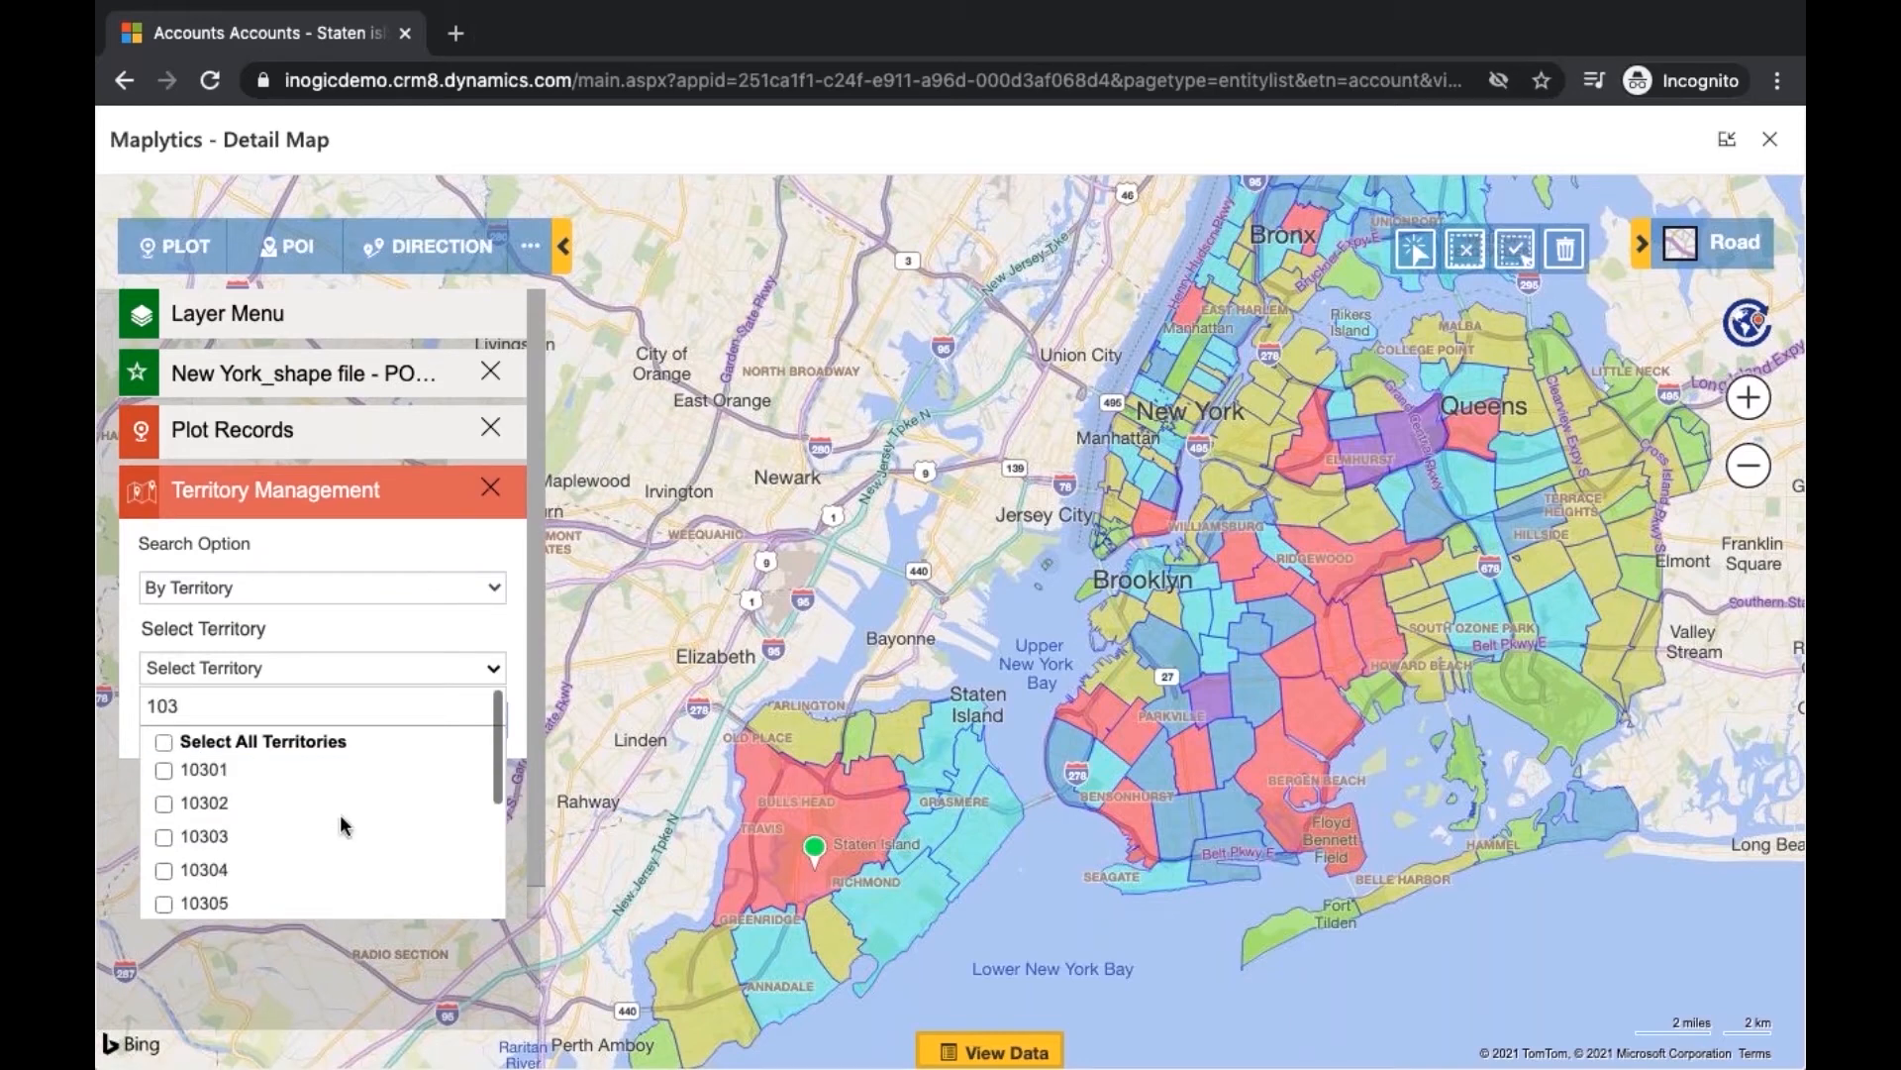
scroll(340, 825, down, 5)
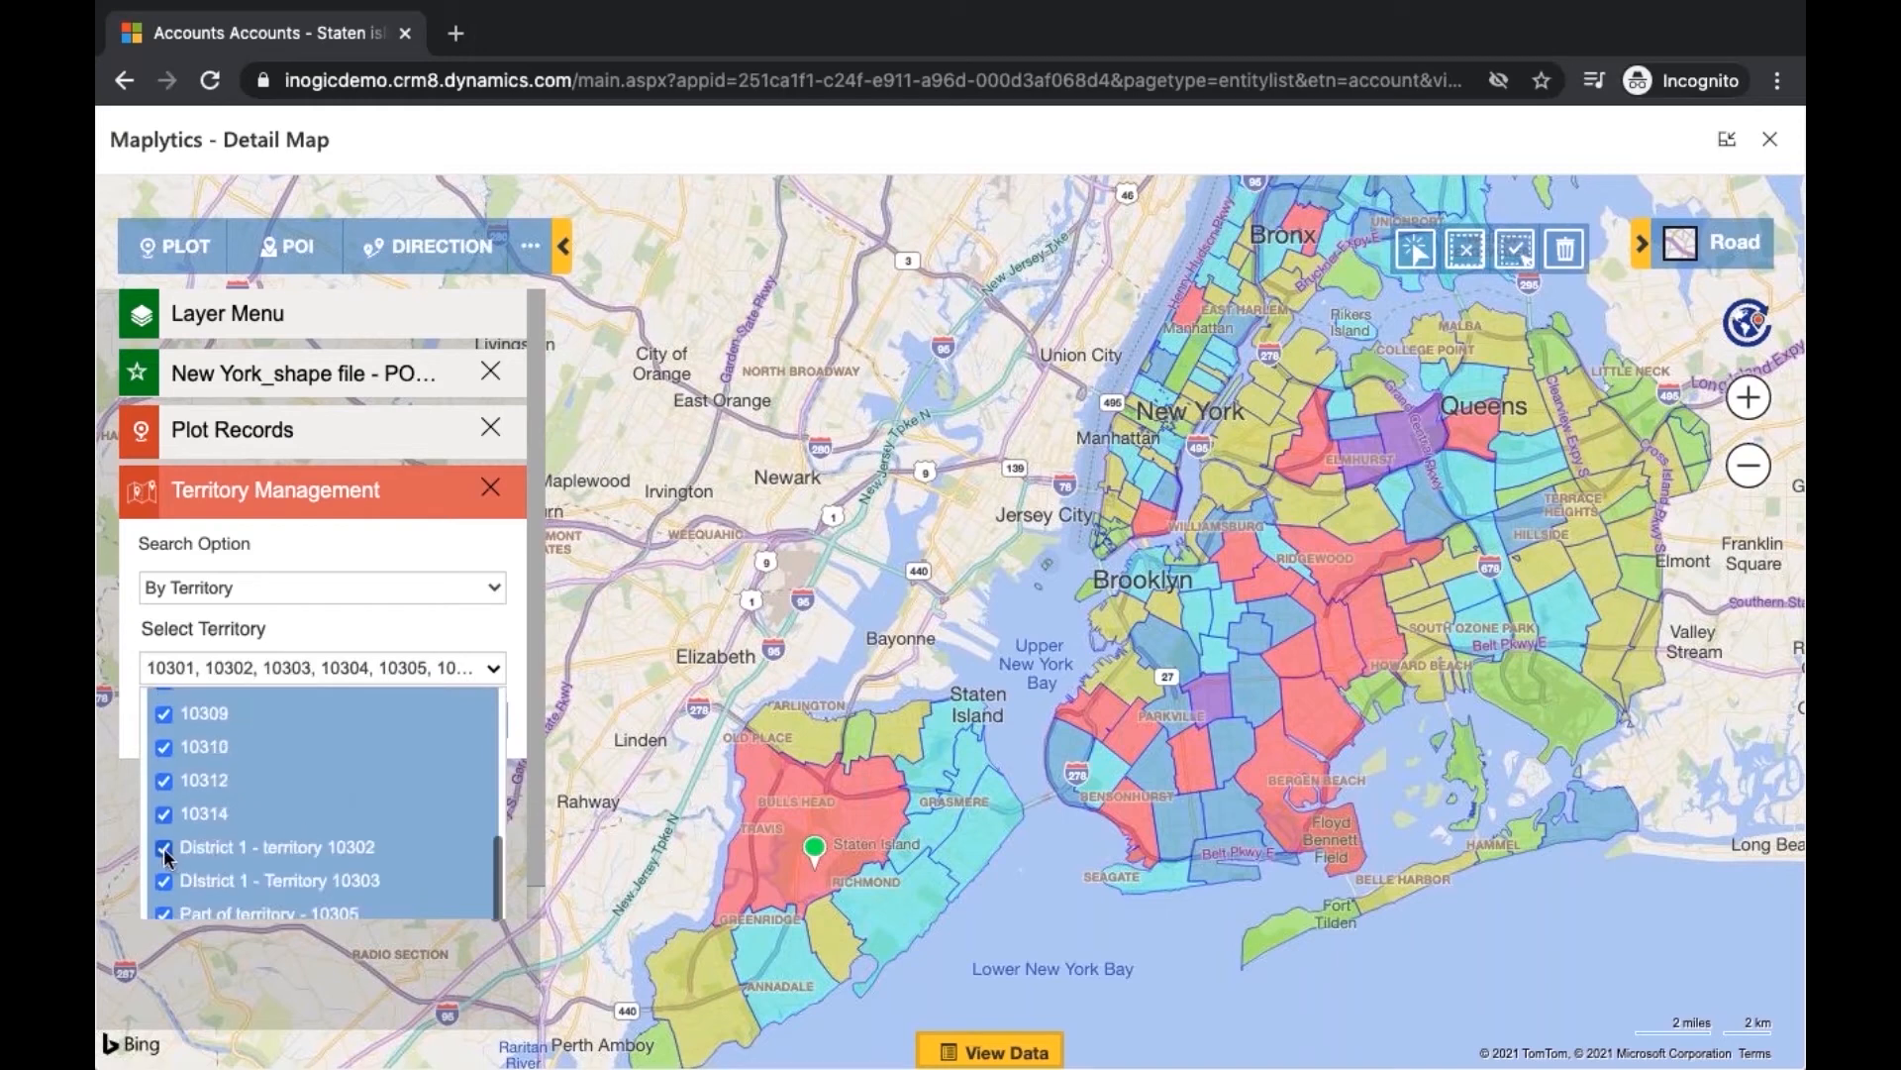
click(165, 850)
click(167, 881)
click(165, 913)
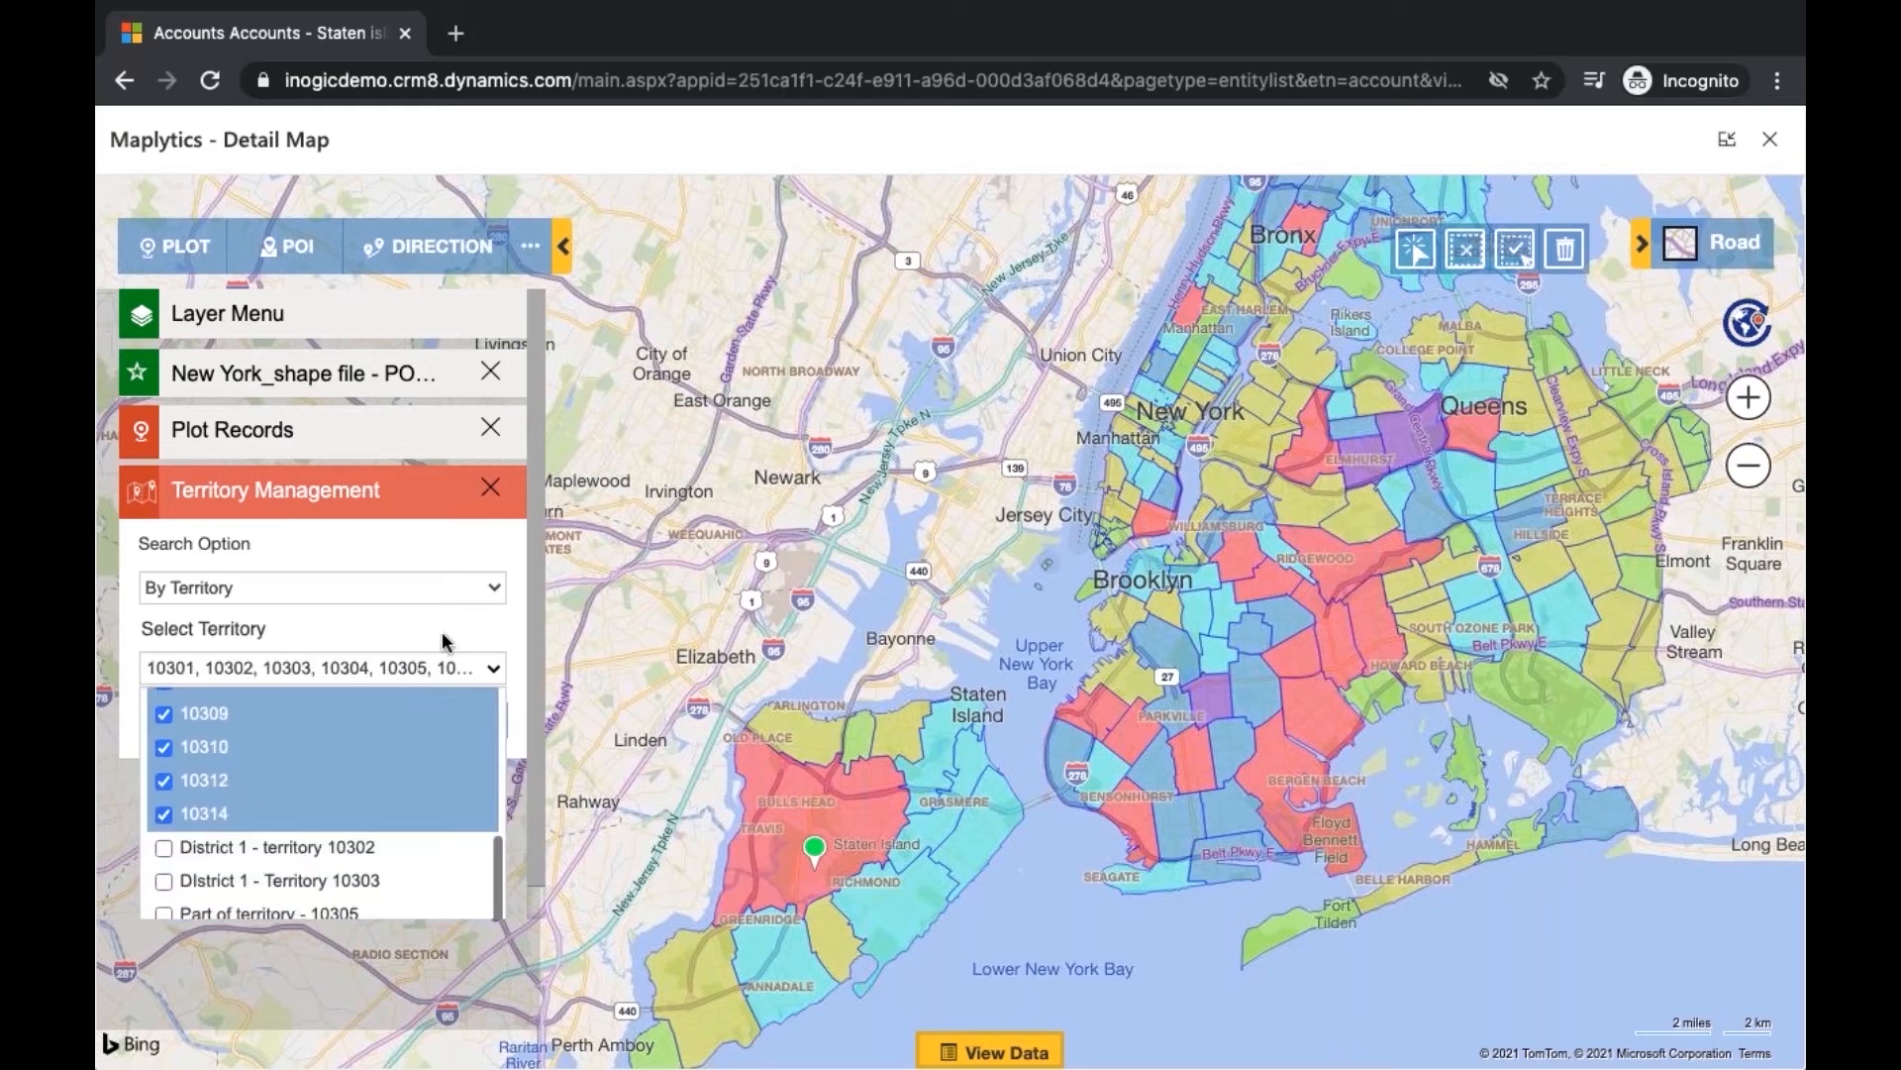
click(444, 641)
click(472, 722)
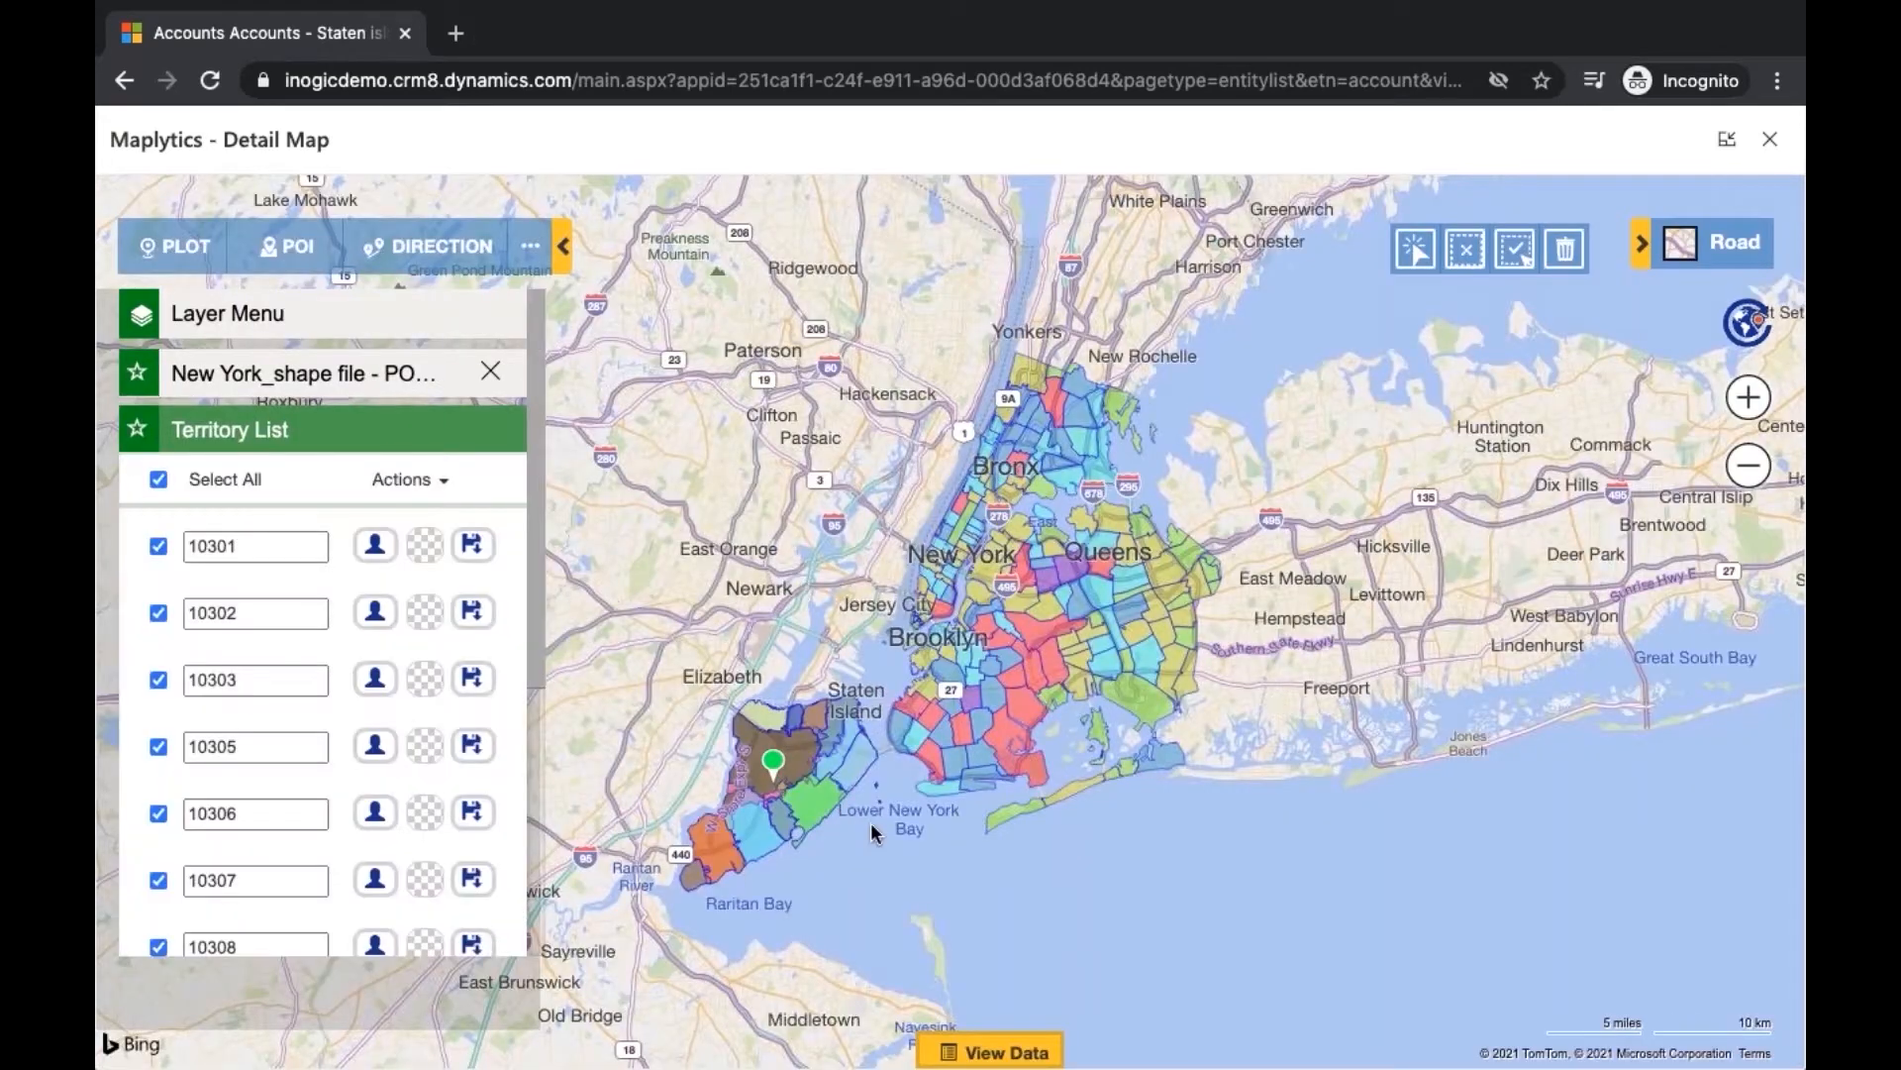
Select the adjoining shape-file regions around Parkville and Bensonhurst in southwestern Brooklyn
scroll(1012, 753, up, 2)
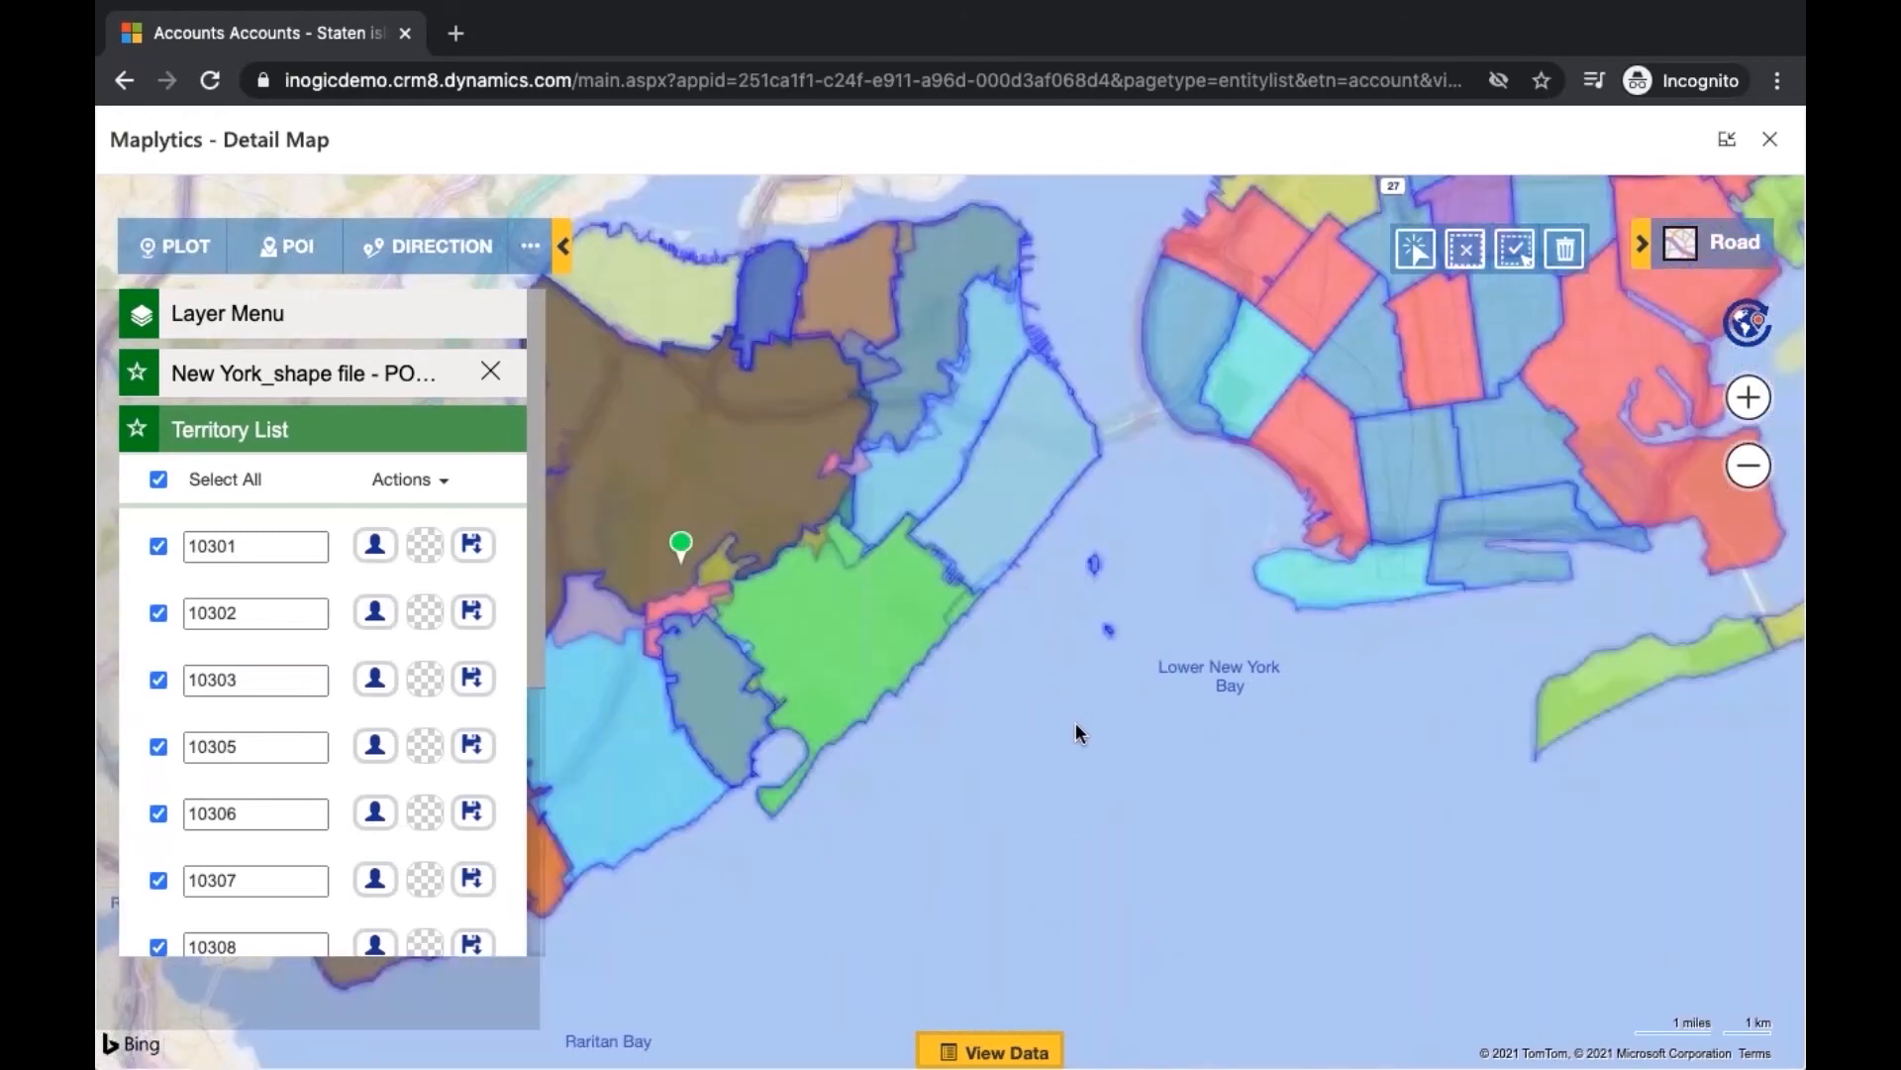
right_click(1076, 724)
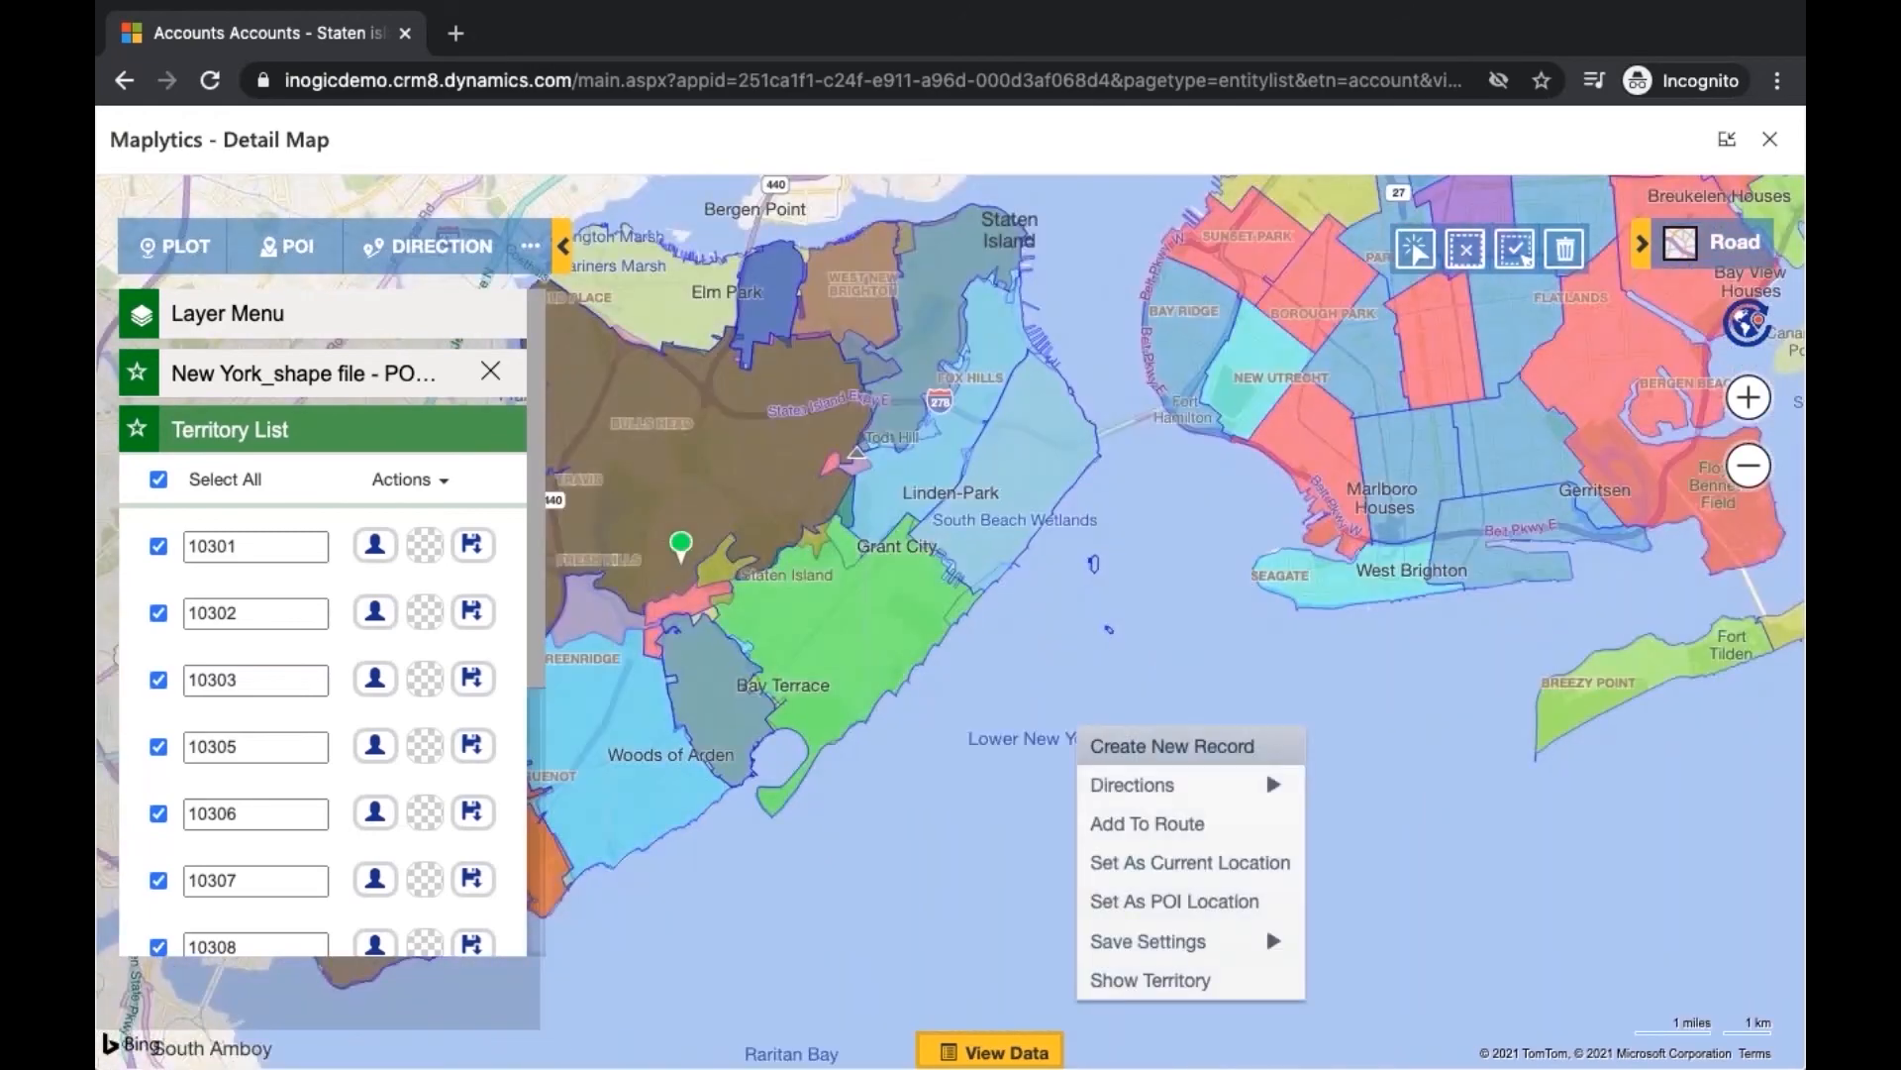
click(1057, 709)
scroll(1055, 707, down, 2)
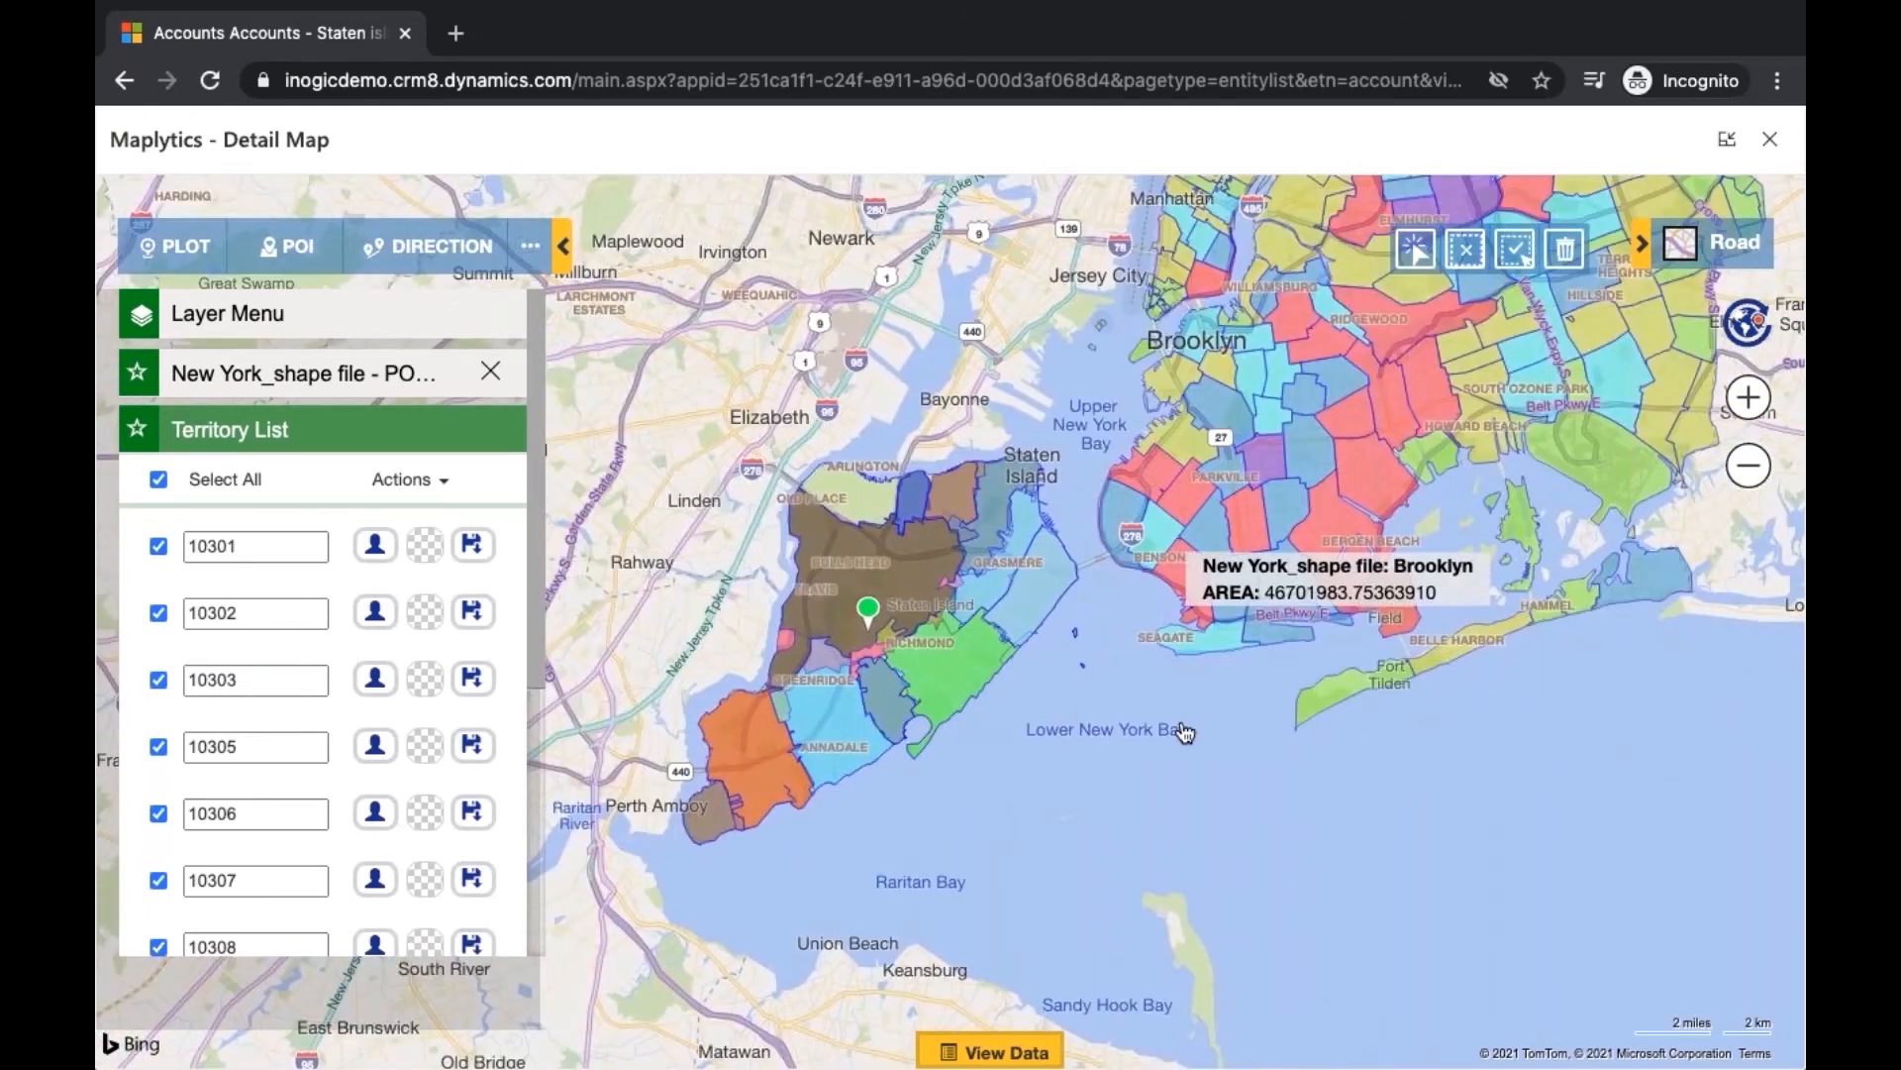
drag(1185, 732, 1189, 798)
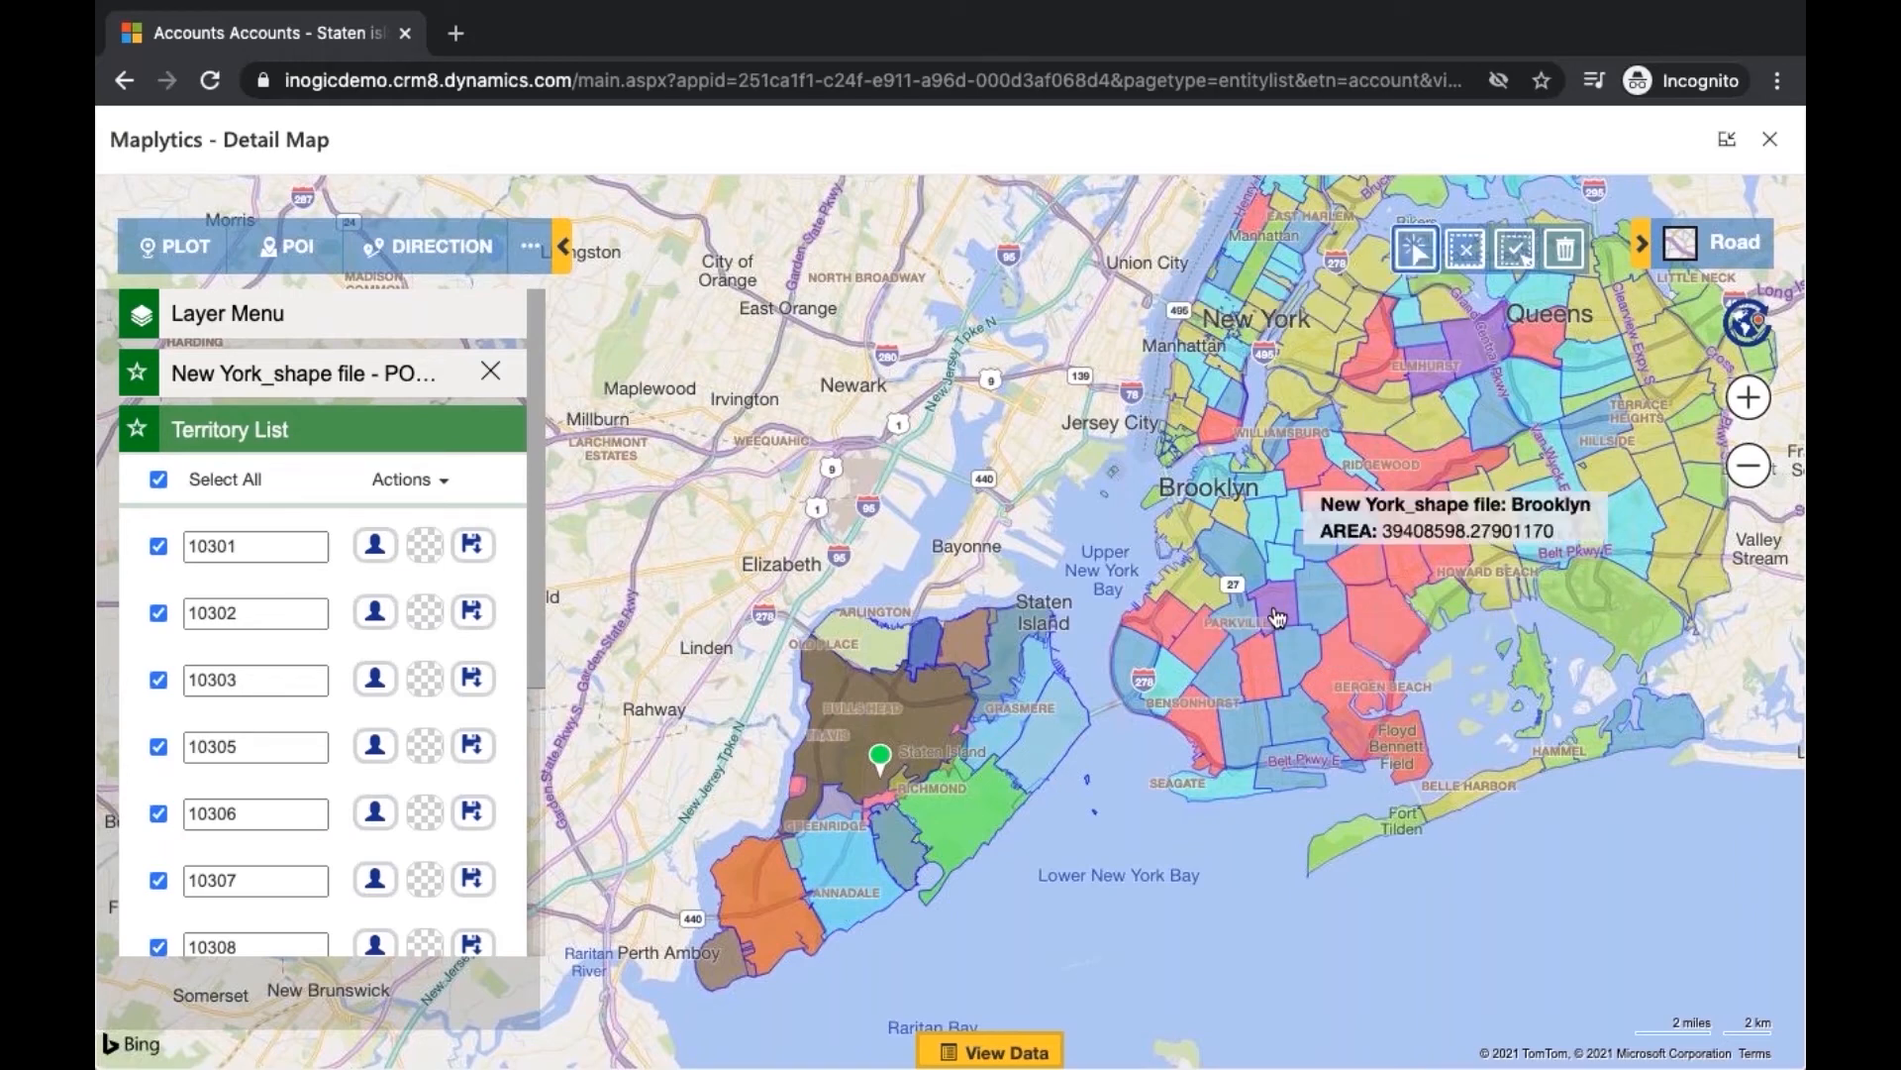
click(1277, 618)
click(1265, 681)
click(1226, 690)
click(1212, 720)
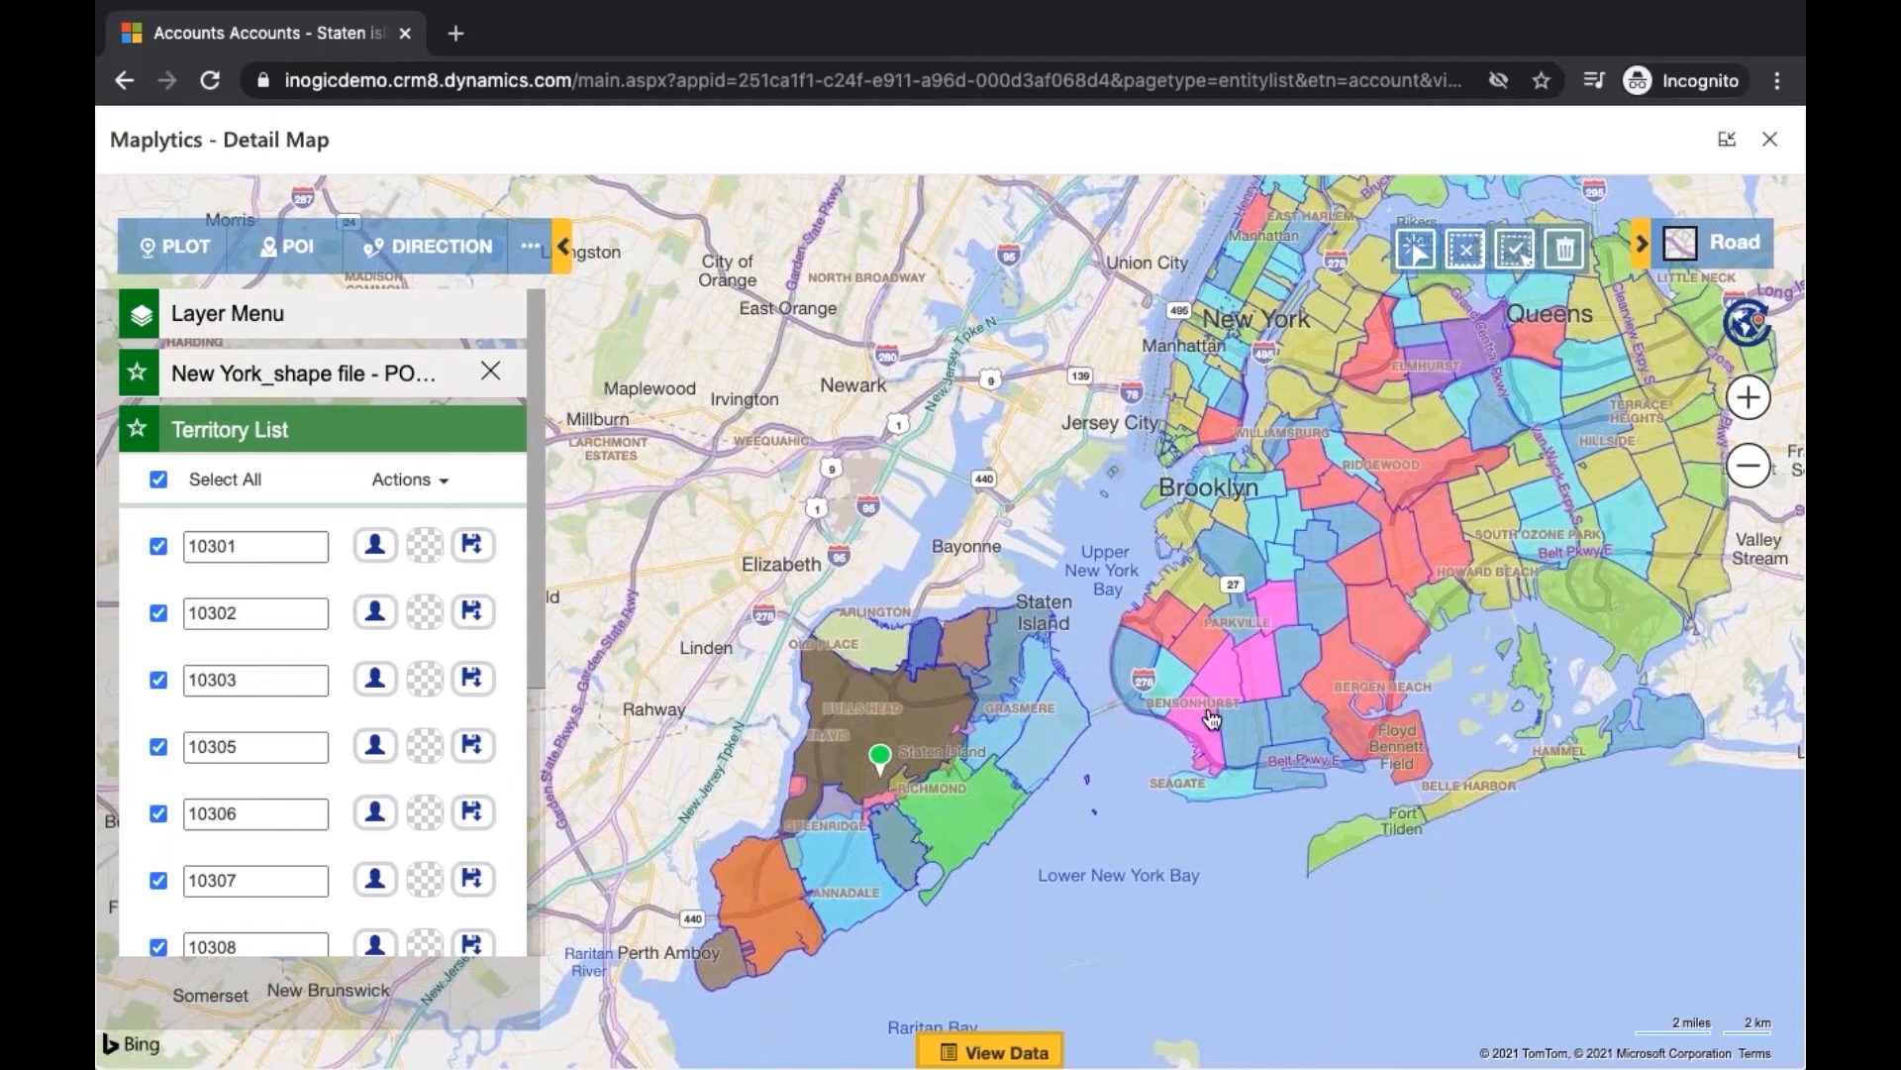
click(1202, 650)
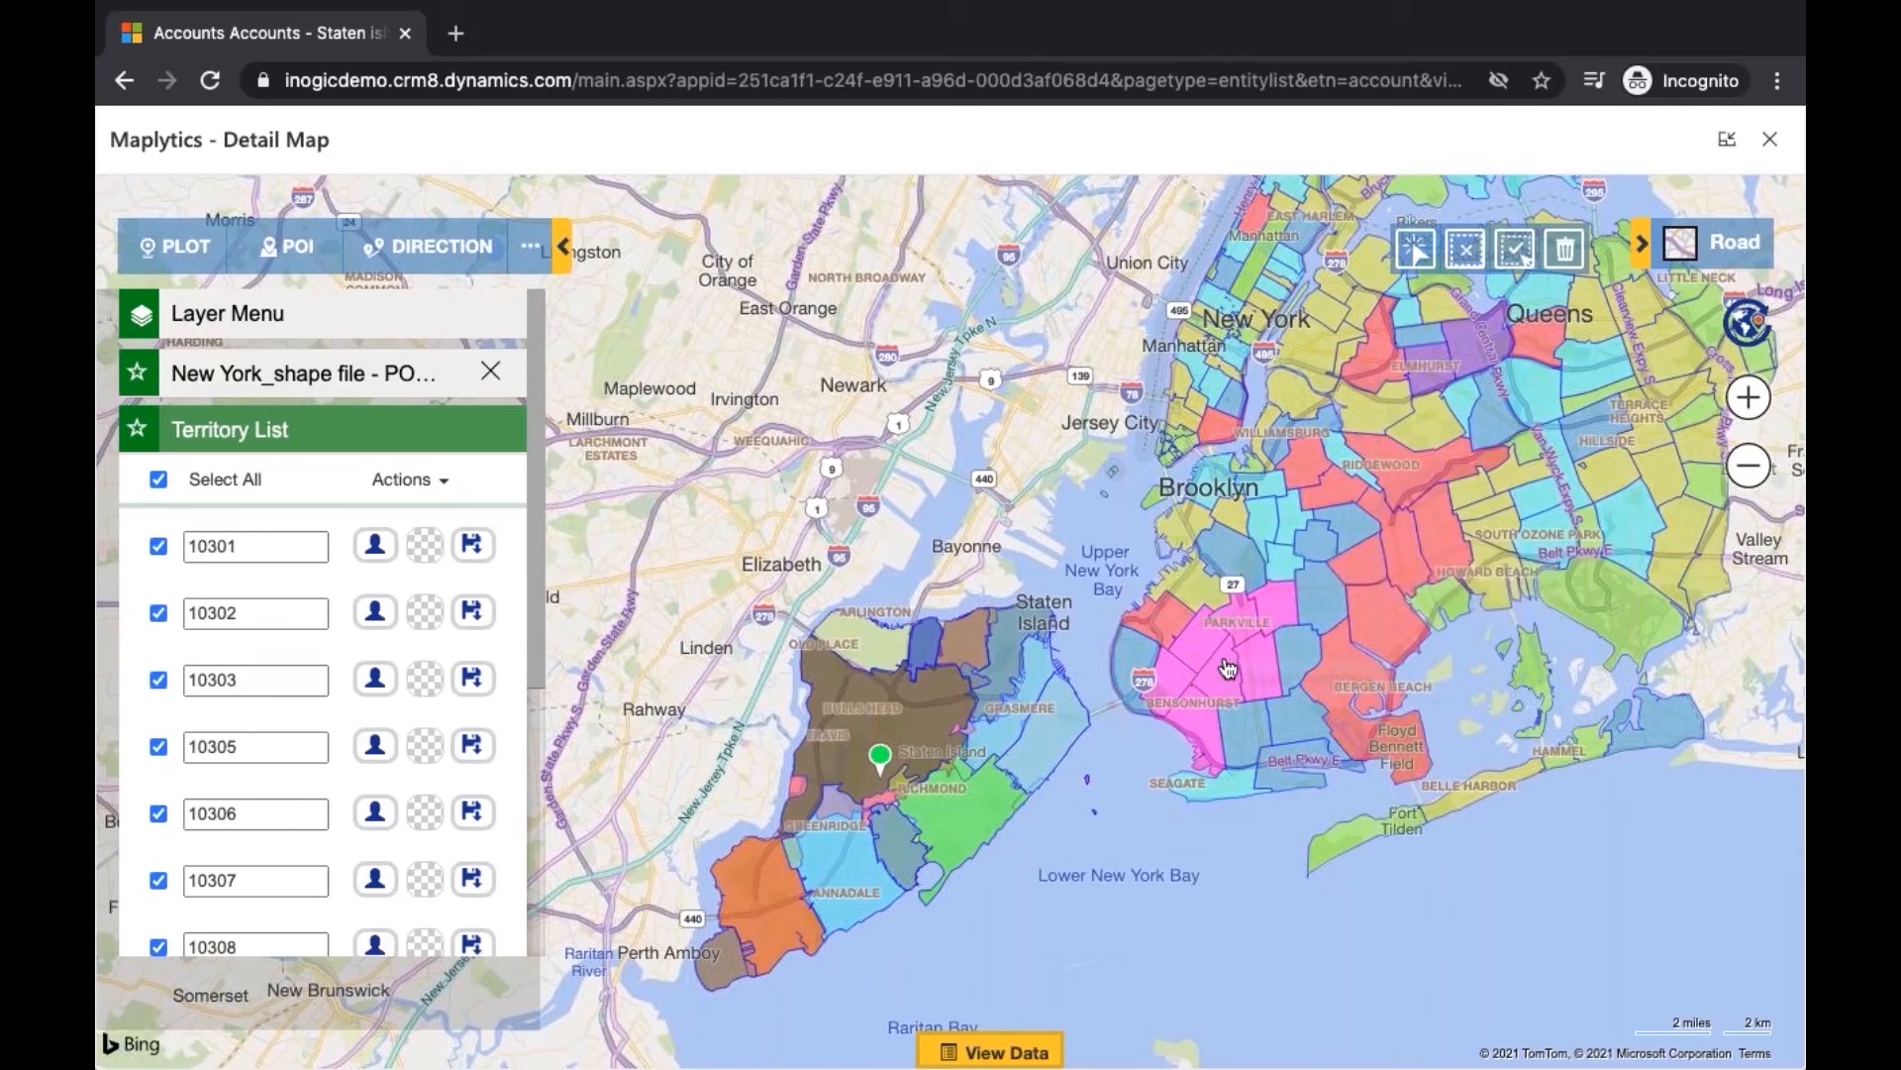
View the Create Territory options for the selected Brooklyn regions and close the dialog without creating a territory
right_click(1228, 670)
click(1284, 681)
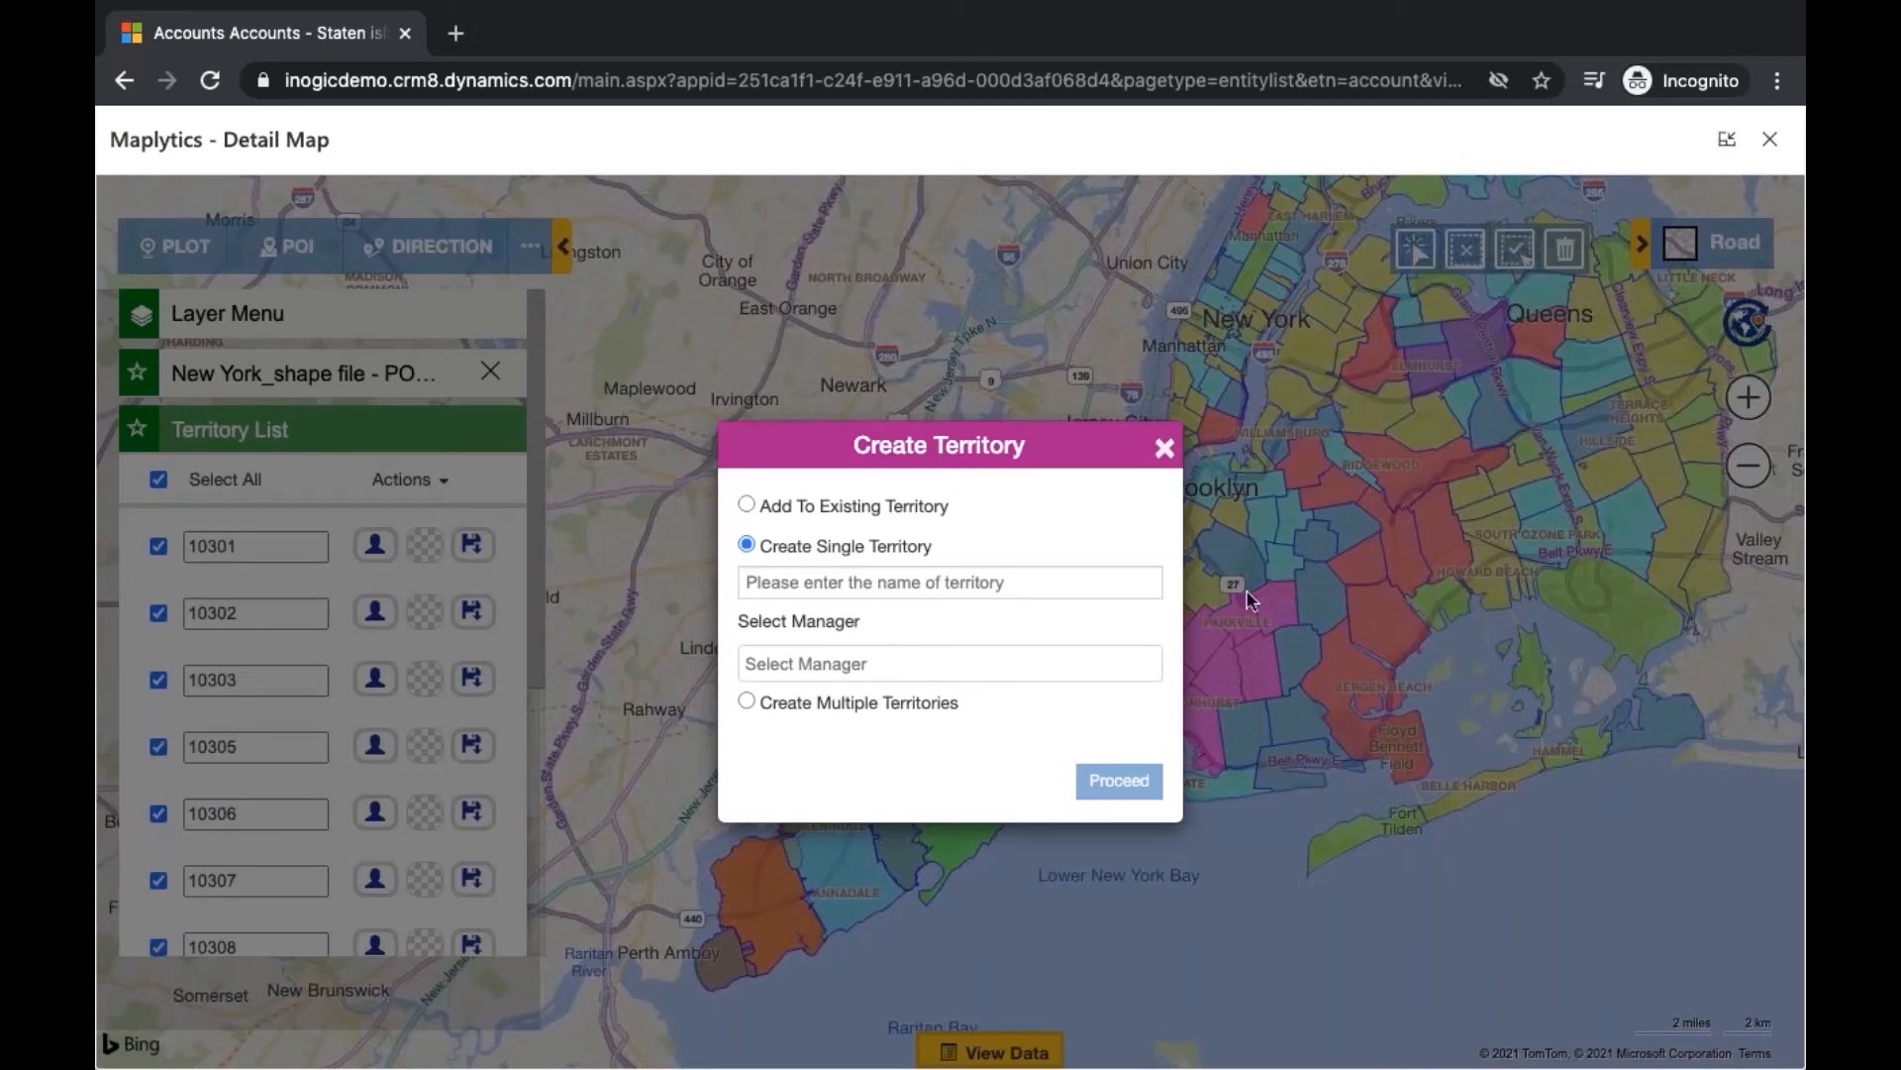
click(1164, 447)
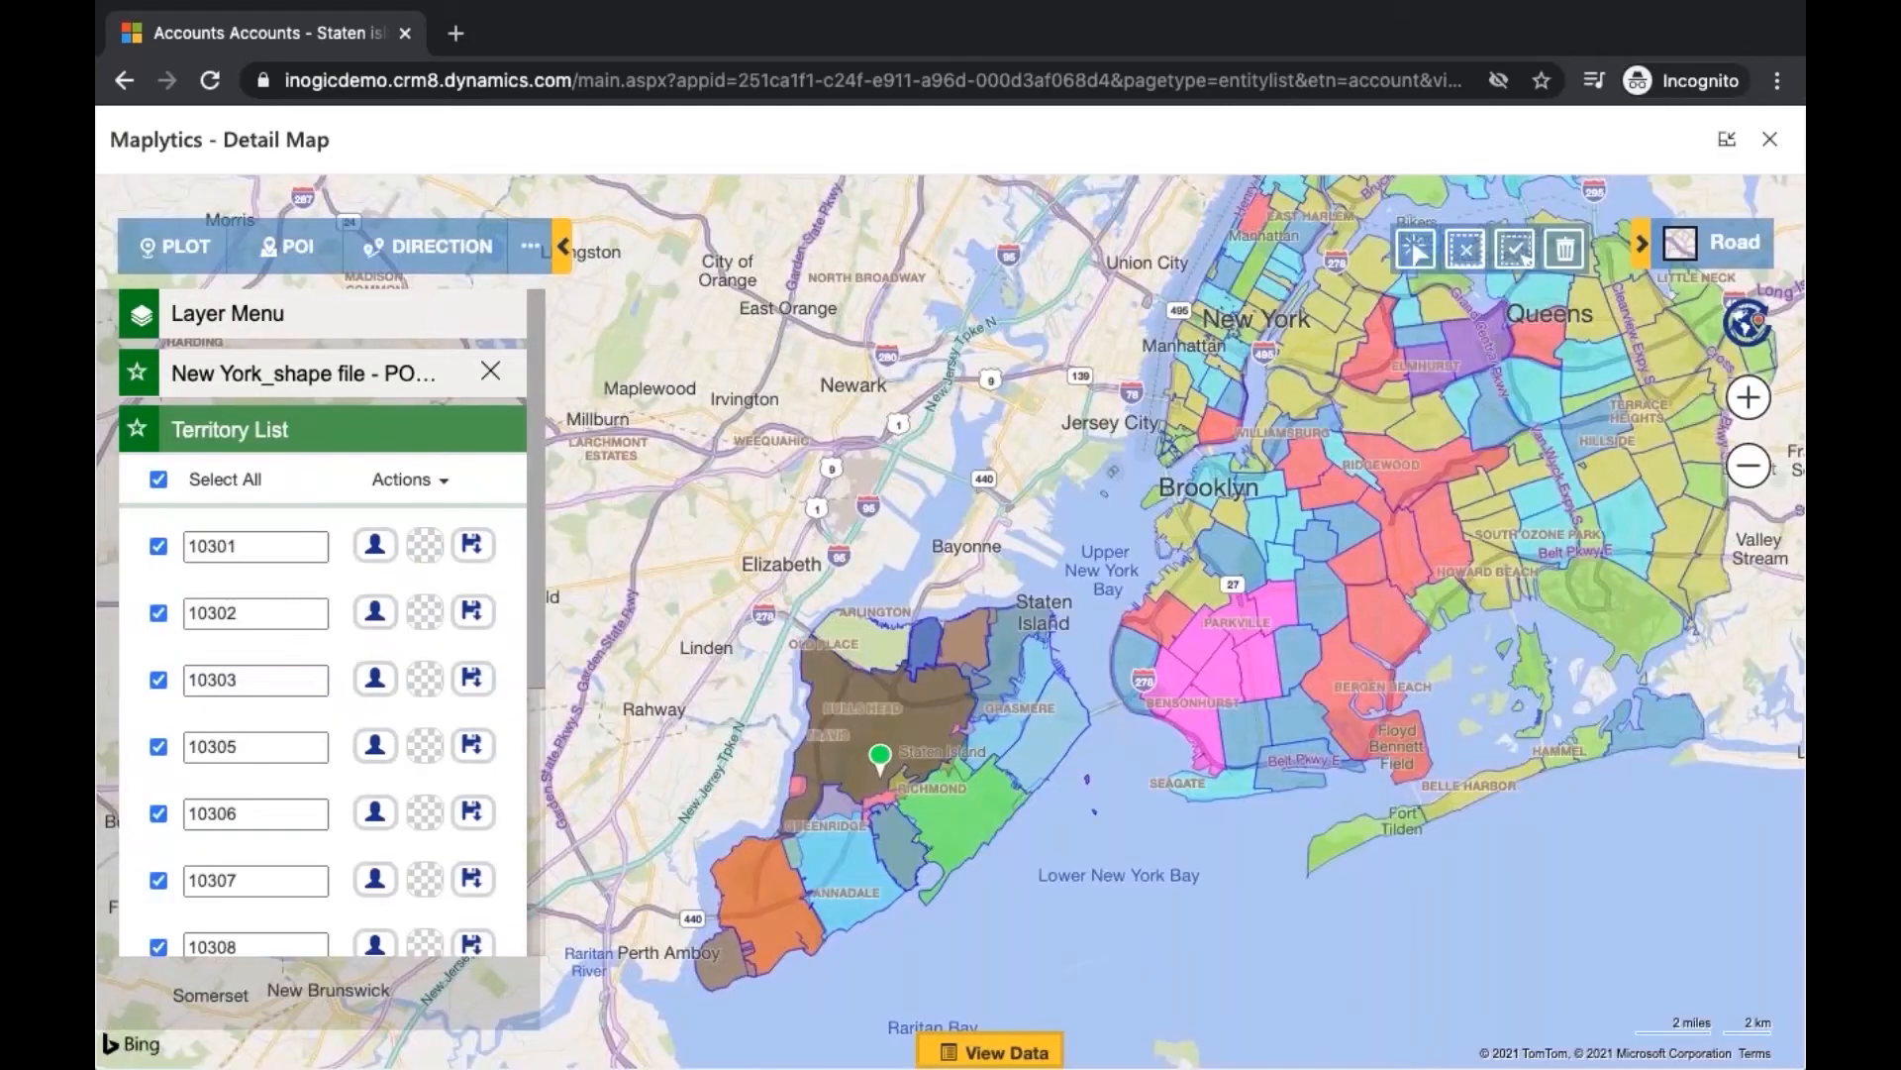